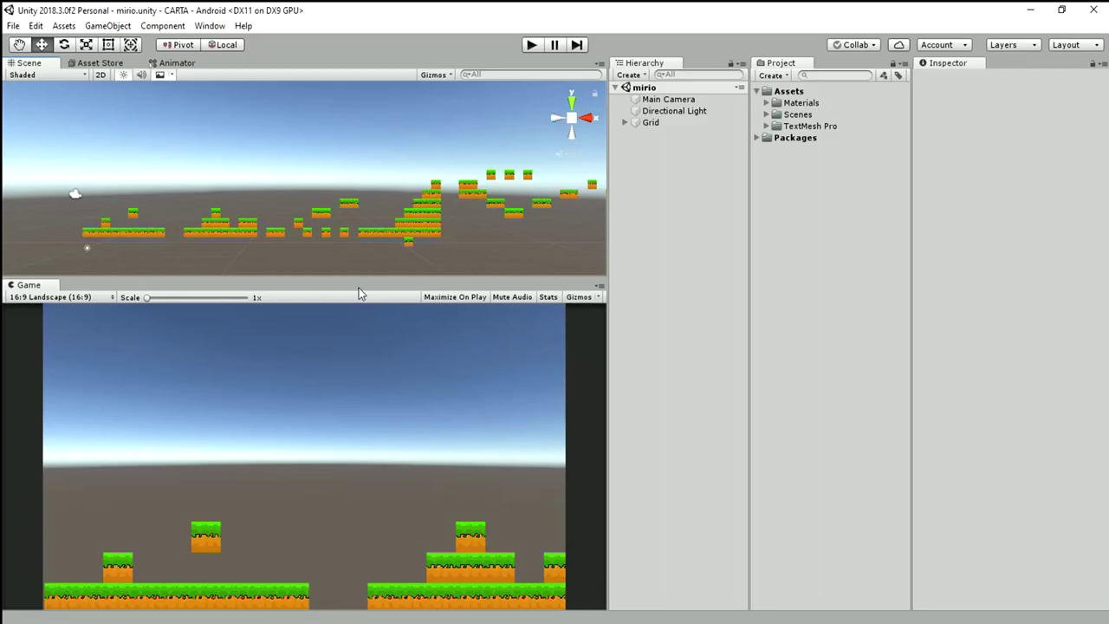
Select the Main Camera and do a test run with the original population of 250.
{"action": "right_click_drag", "start_coordinate": [315, 165], "coordinate": [345, 176]}
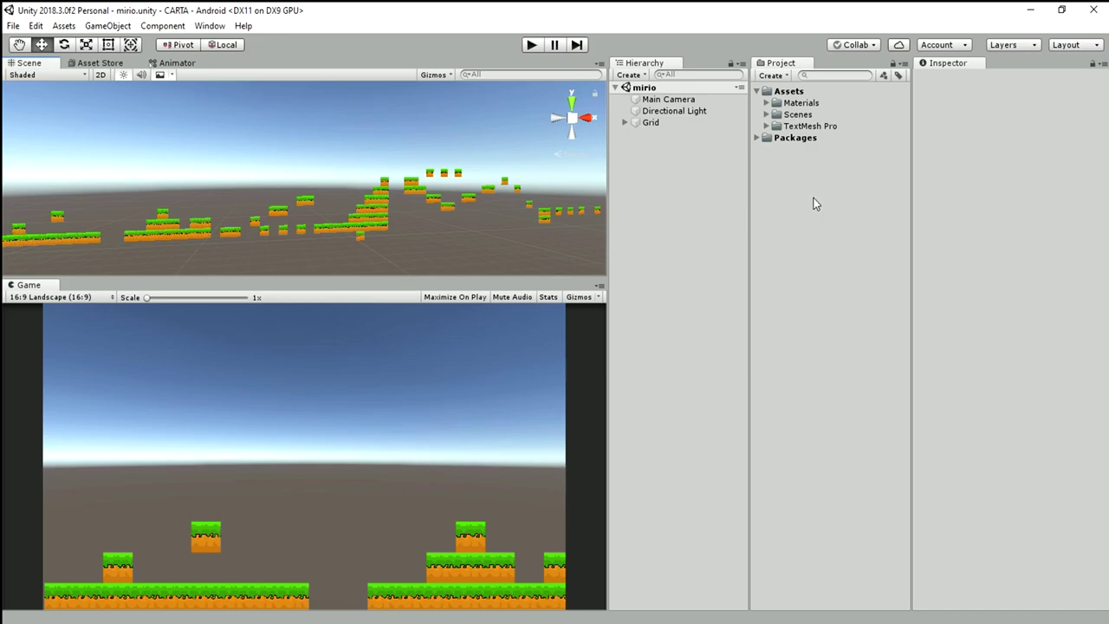
{"action": "left_click", "coordinate": [681, 102]}
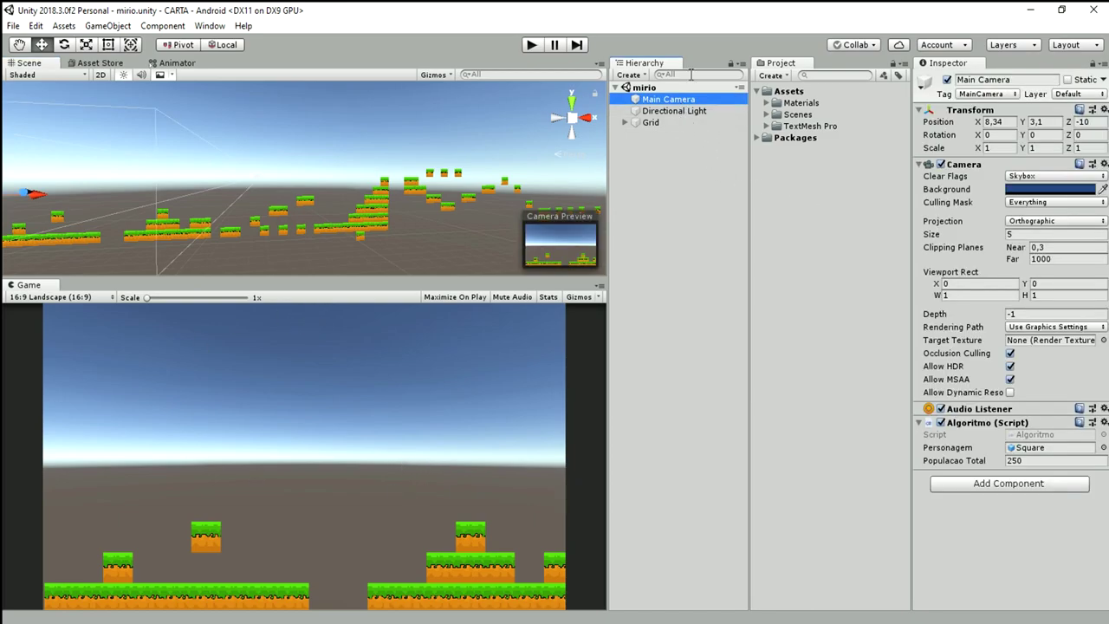
{"action": "left_click", "coordinate": [532, 45]}
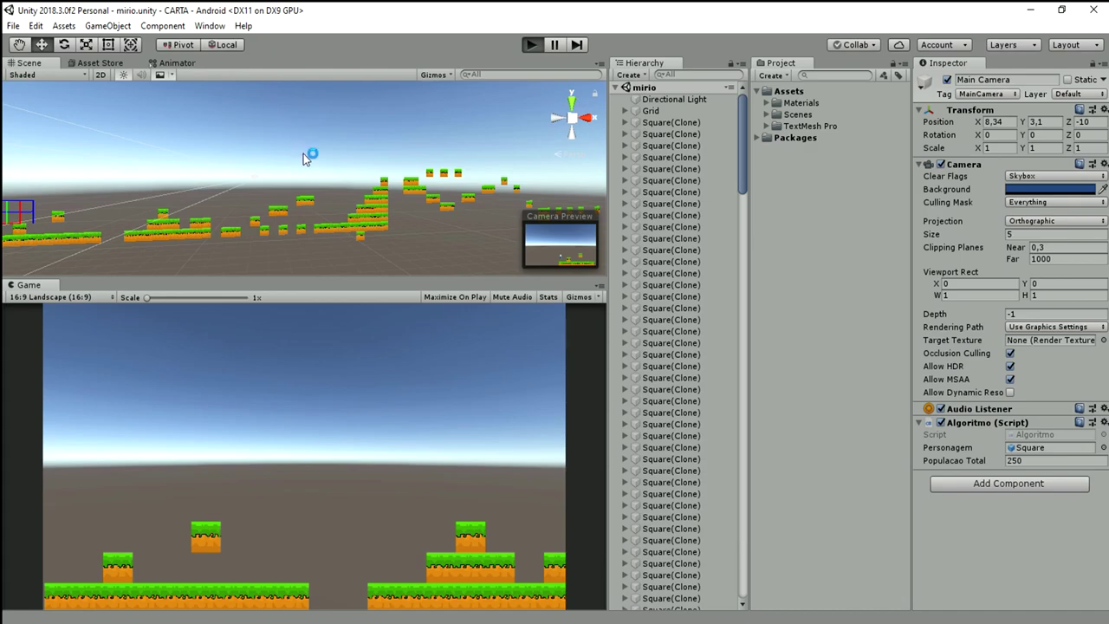
{"action": "left_click", "coordinate": [531, 44]}
Set Algoritmo's Populacao Total to 10, then run and stop the game again.
{"action": "left_click", "coordinate": [1044, 460]}
{"action": "type", "text": "10"}
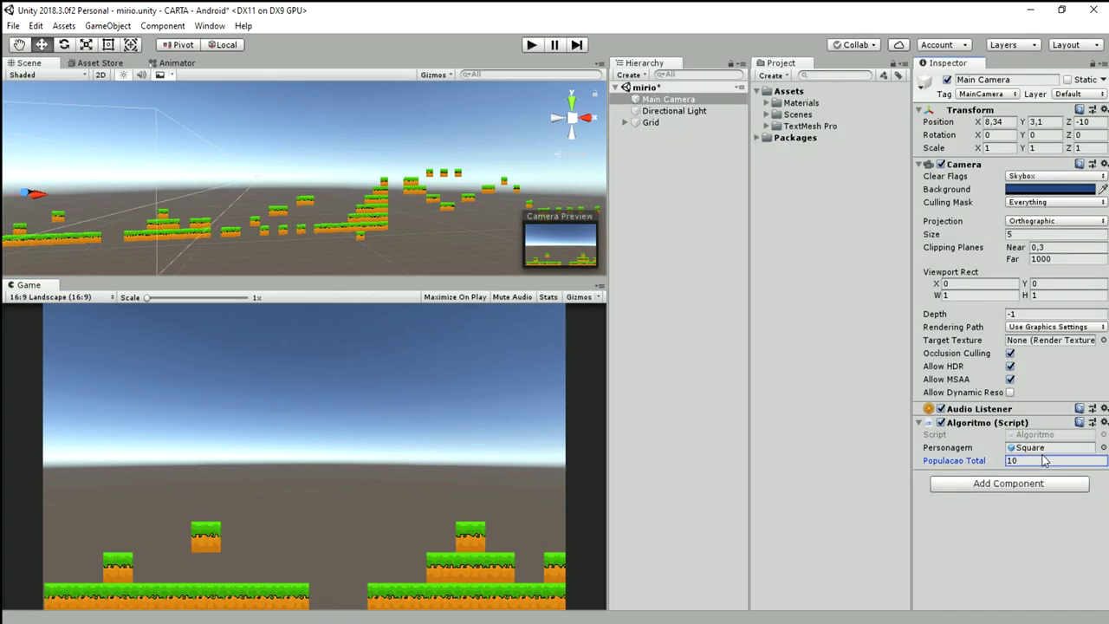
{"action": "left_click", "coordinate": [532, 44]}
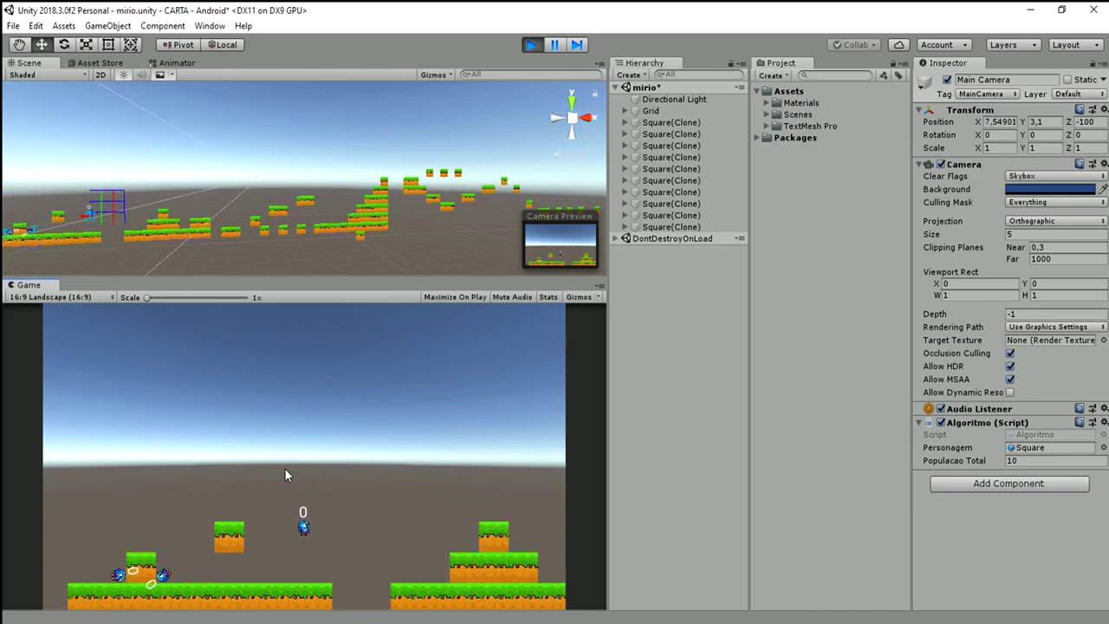
{"action": "left_click", "coordinate": [528, 46]}
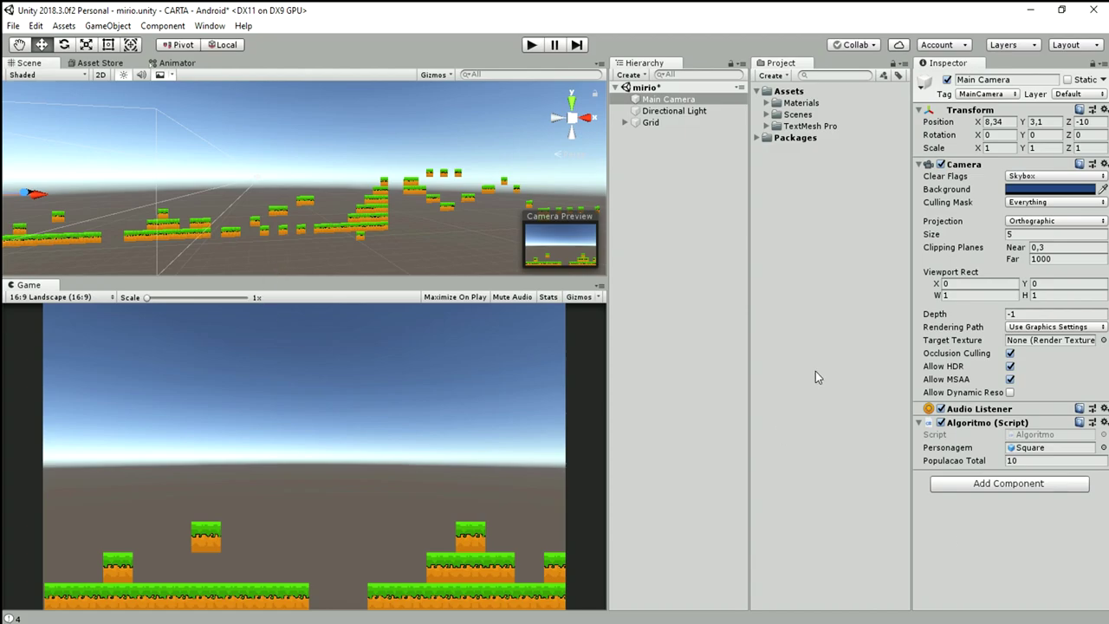
Create a render texture in Assets named ImagemCamera.
{"action": "right_click", "coordinate": [797, 200]}
{"action": "mouse_move", "coordinate": [835, 209]}
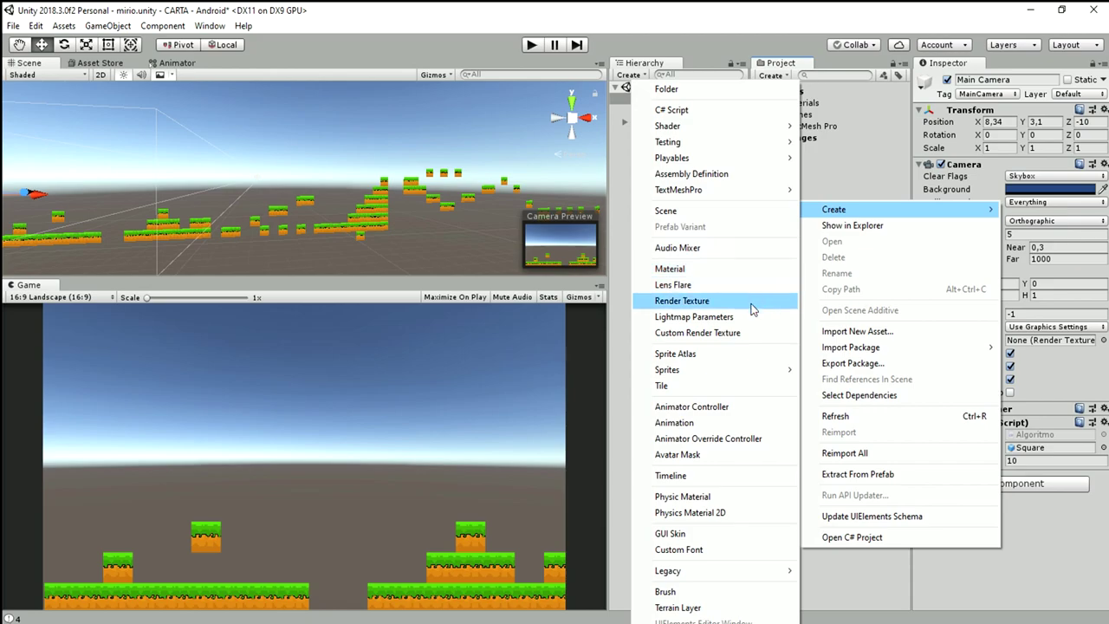
{"action": "left_click", "coordinate": [752, 310]}
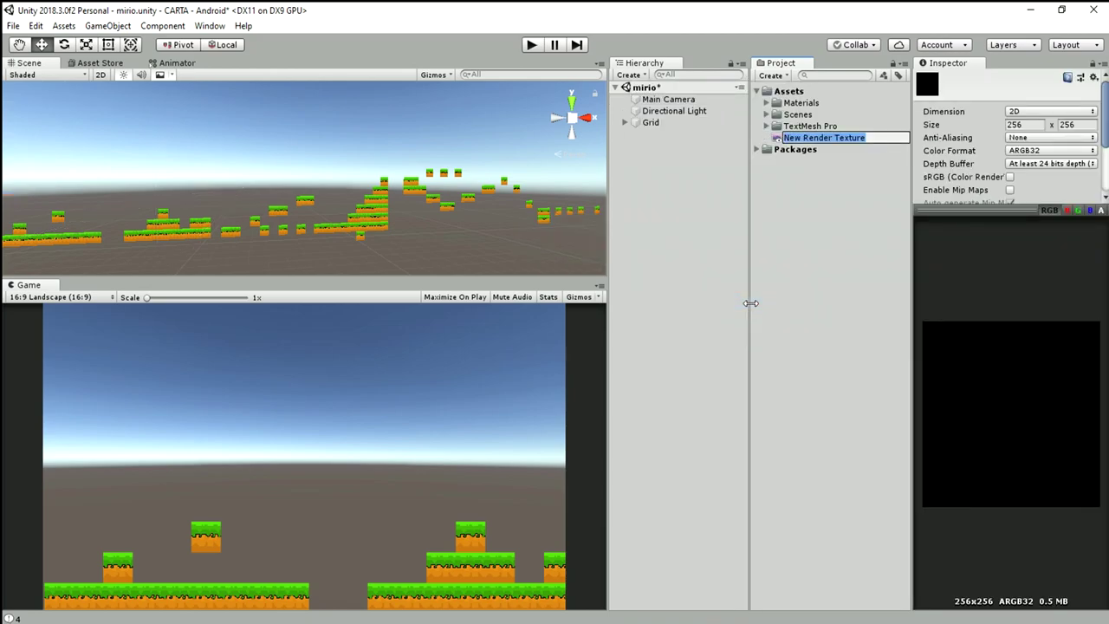
{"action": "type", "text": "ImagemCamera"}
{"action": "key", "text": "Return"}
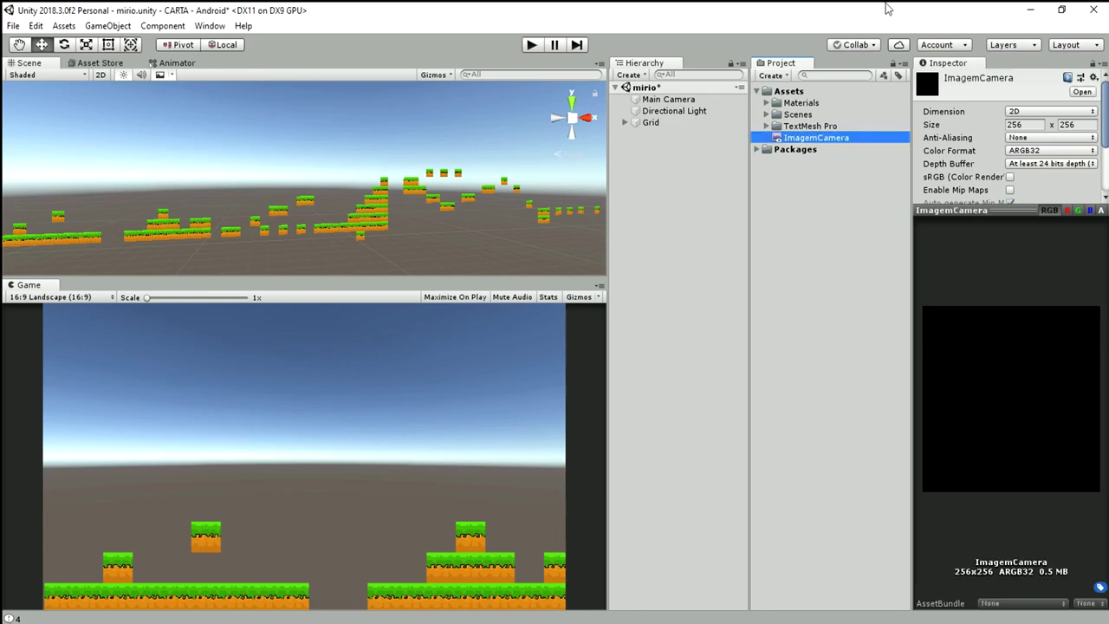
Create a new material in Assets named MaterialimagemCamera.
{"action": "right_click", "coordinate": [813, 206]}
{"action": "mouse_move", "coordinate": [845, 214]}
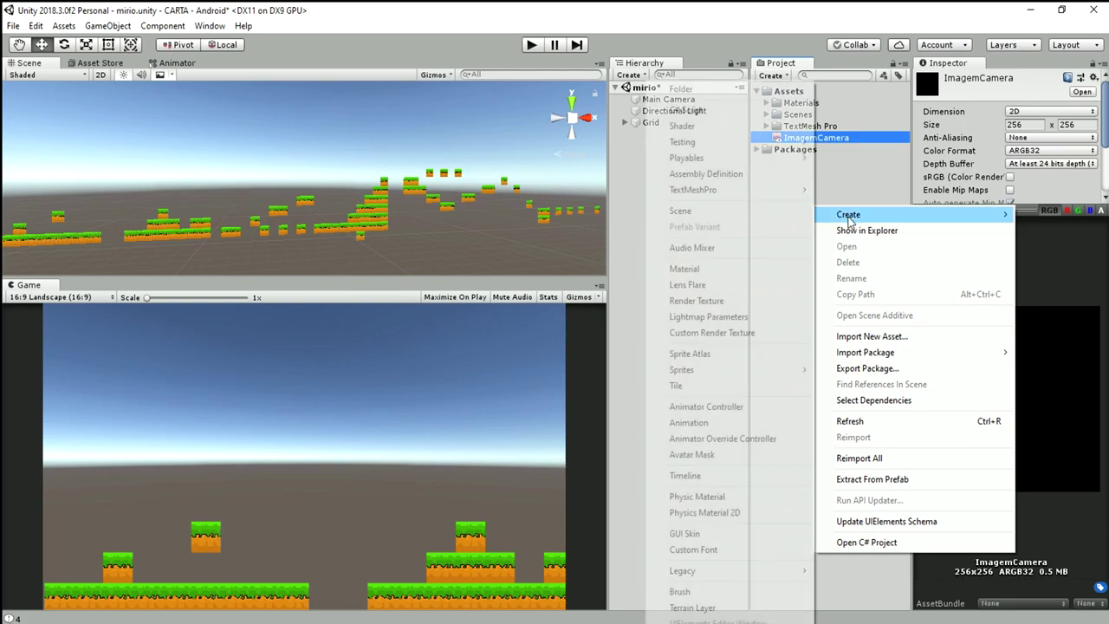
{"action": "left_click", "coordinate": [732, 271]}
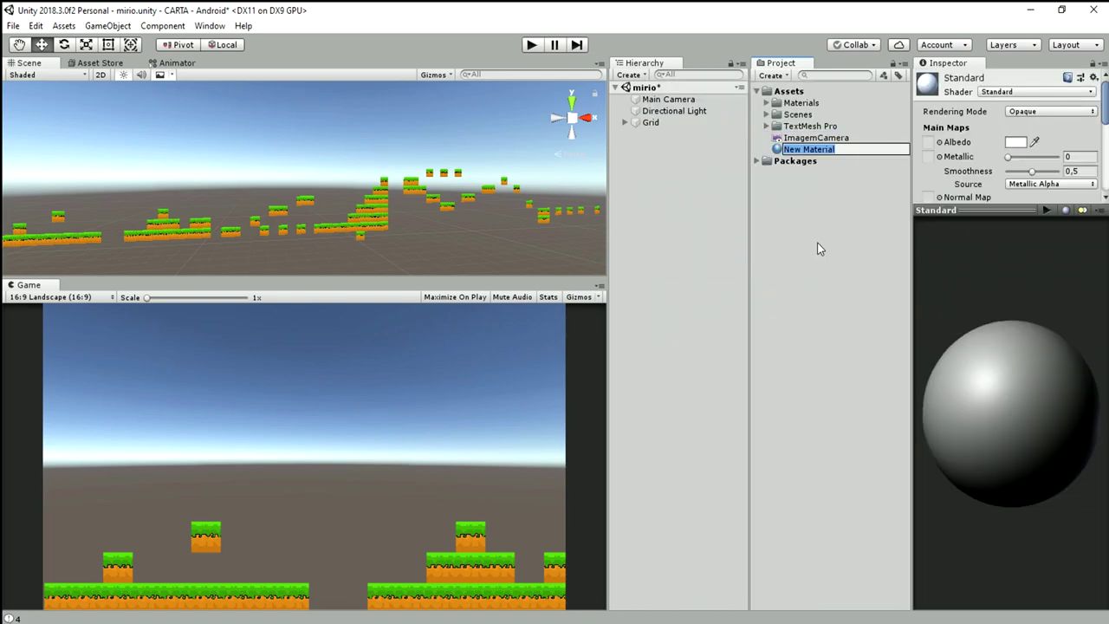
{"action": "type", "text": "MAte"}
{"action": "key", "text": "BackSpace"}
{"action": "key", "text": "BackSpace"}
{"action": "key", "text": "BackSpace"}
{"action": "type", "text": "aterial"}
{"action": "type", "text": "imagemCamera"}
{"action": "key", "text": "Return"}
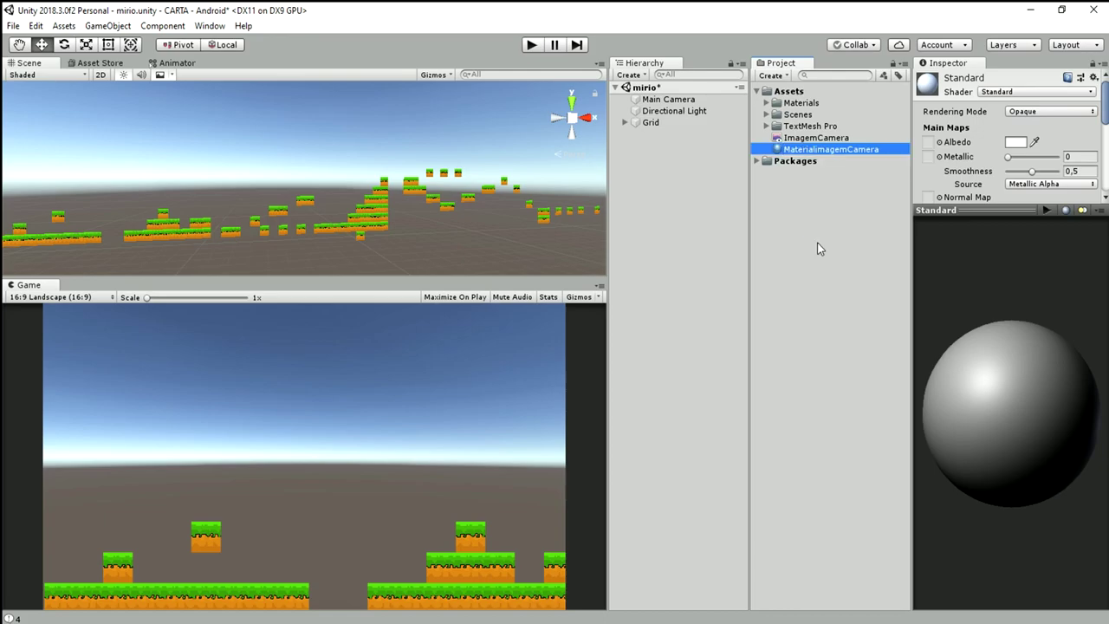
Correct the material's name to MaterialImagemCamera.
{"action": "left_click", "coordinate": [822, 152]}
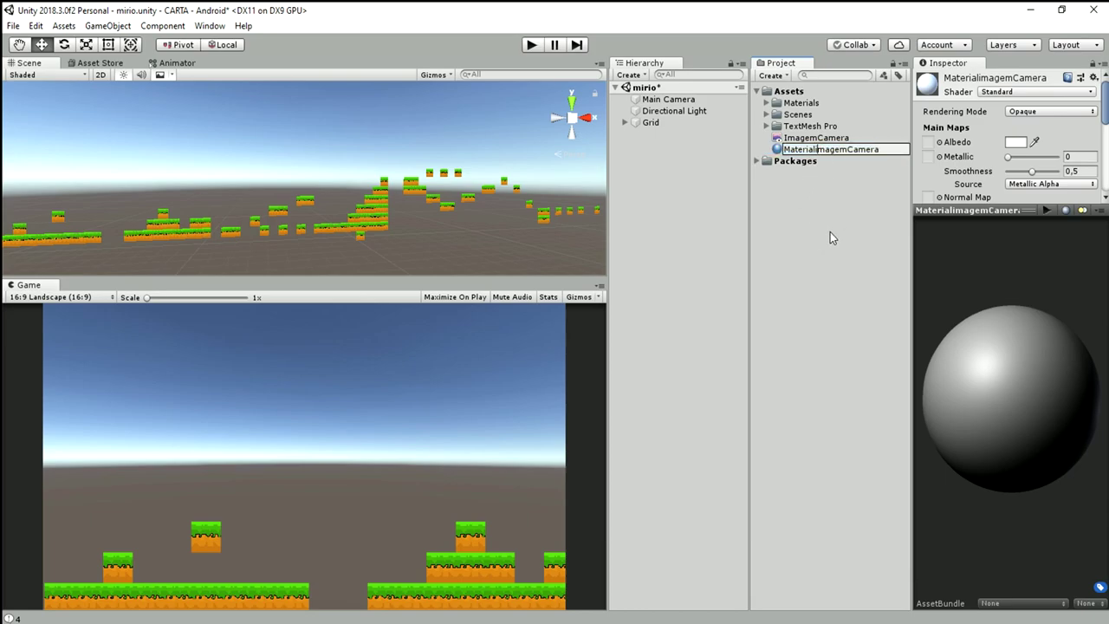
{"action": "key", "text": "BackSpace"}
{"action": "type", "text": "I"}
{"action": "key", "text": "Return"}
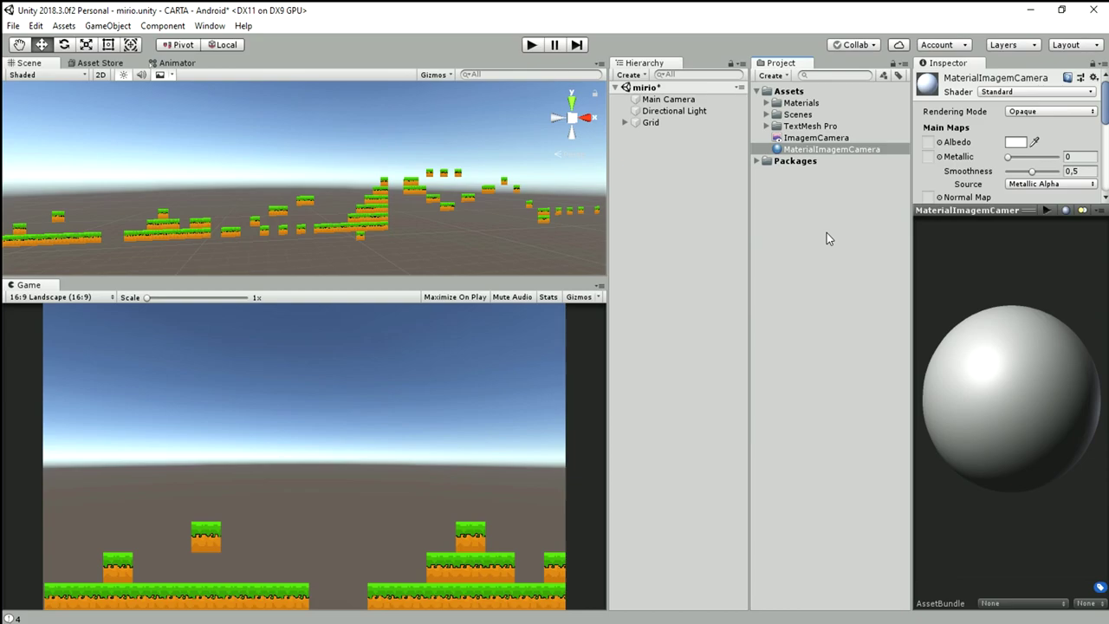
{"action": "left_click", "coordinate": [812, 139]}
{"action": "left_click", "coordinate": [692, 96]}
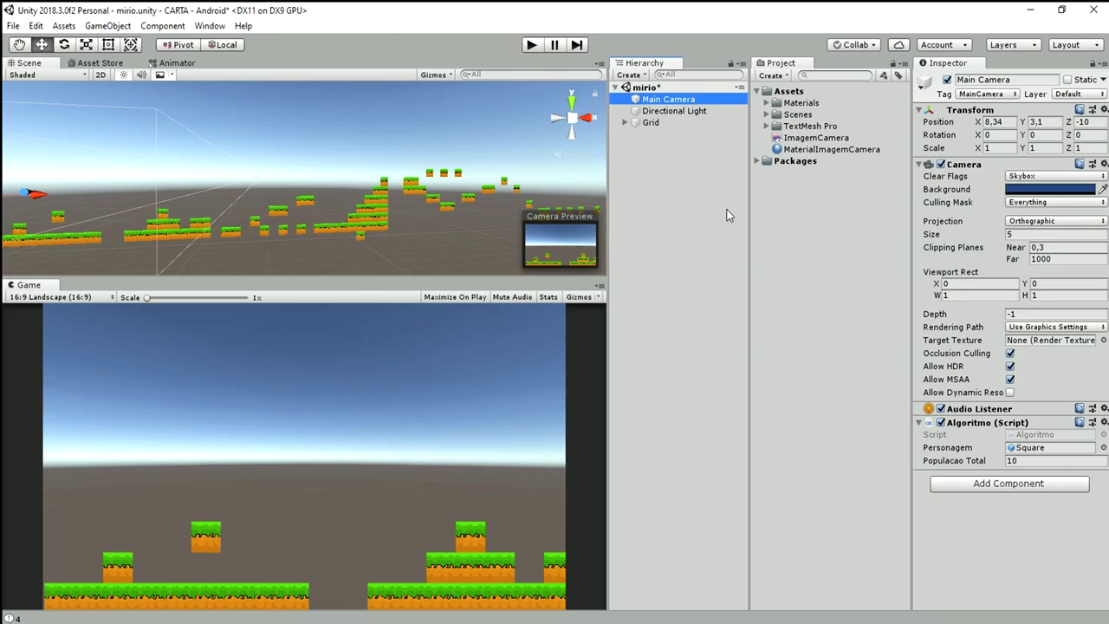
Set the ImagemCamera render texture's Size to width 1920 and height 1080.
{"action": "left_click", "coordinate": [823, 142]}
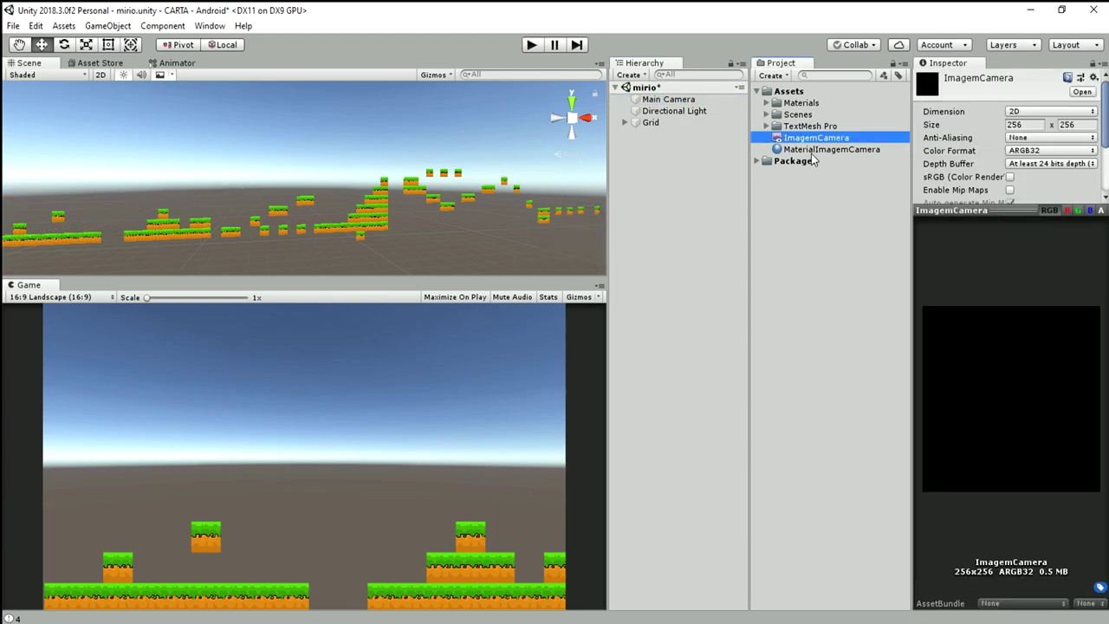
{"action": "left_click", "coordinate": [822, 150]}
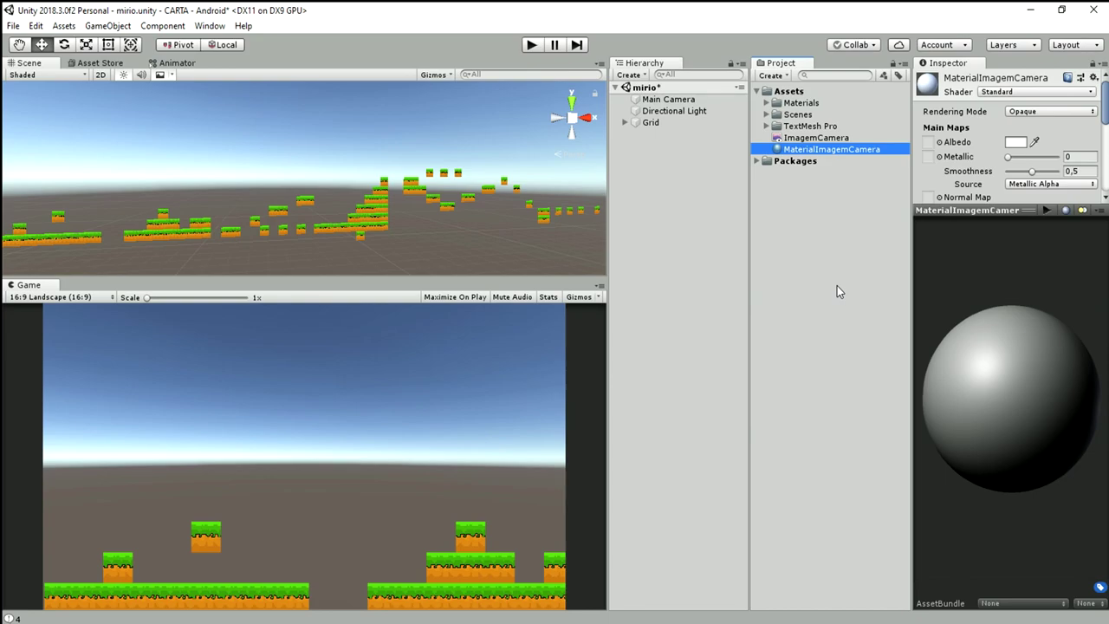
{"action": "left_click", "coordinate": [834, 129]}
{"action": "left_click", "coordinate": [845, 140]}
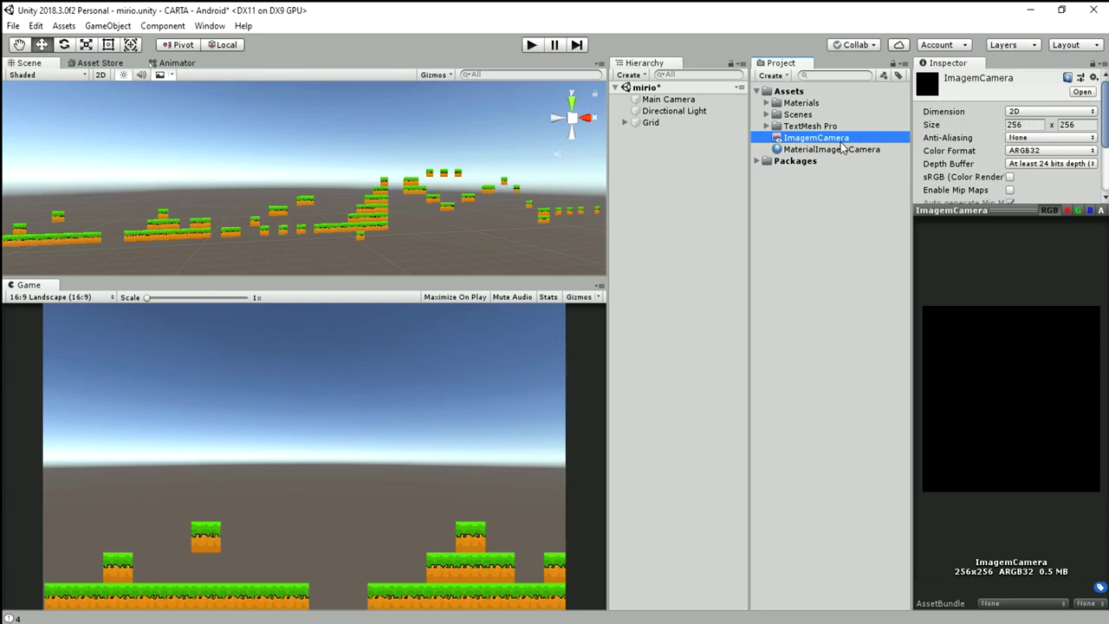
{"action": "left_click", "coordinate": [1021, 125]}
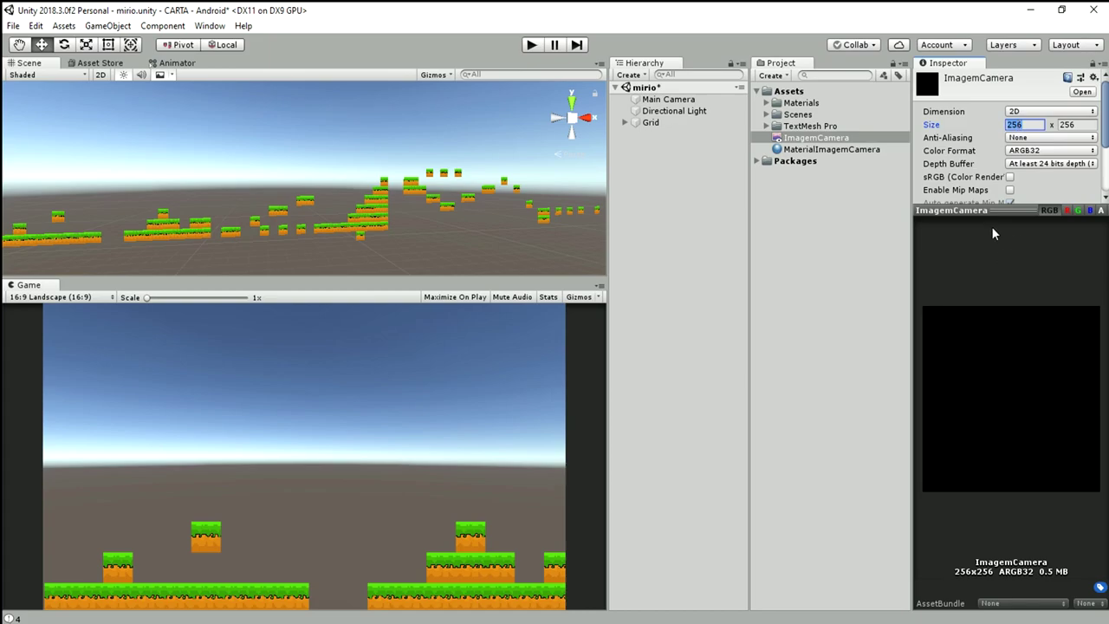
{"action": "type", "text": "19"}
{"action": "type", "text": "20"}
{"action": "left_click", "coordinate": [1084, 124]}
{"action": "type", "text": "1080"}
{"action": "key", "text": "Return"}
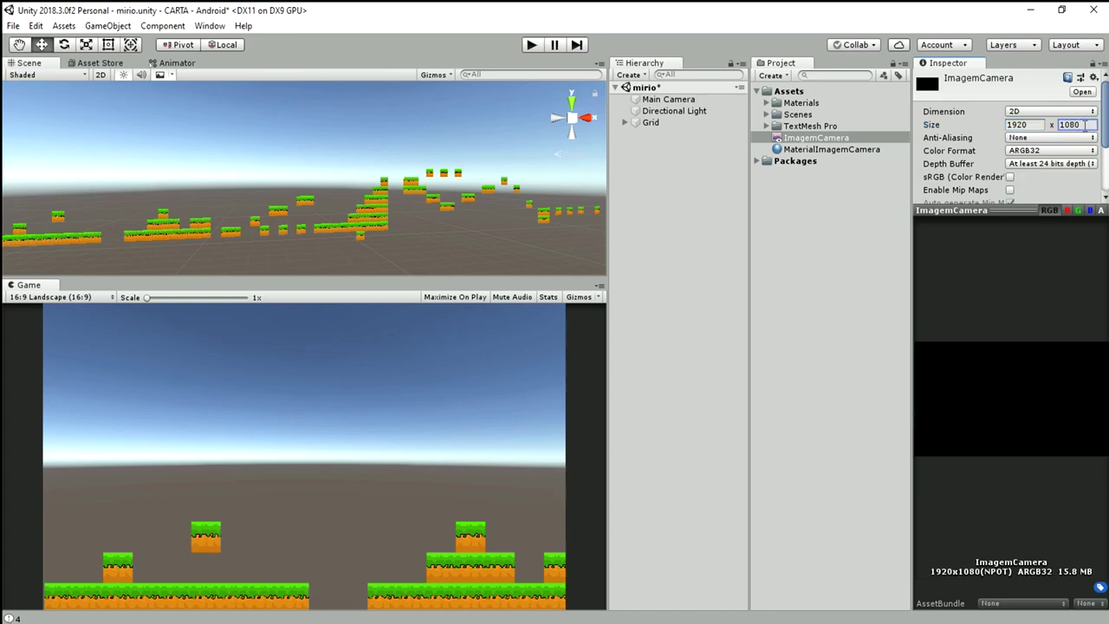
{"action": "left_click", "coordinate": [680, 100]}
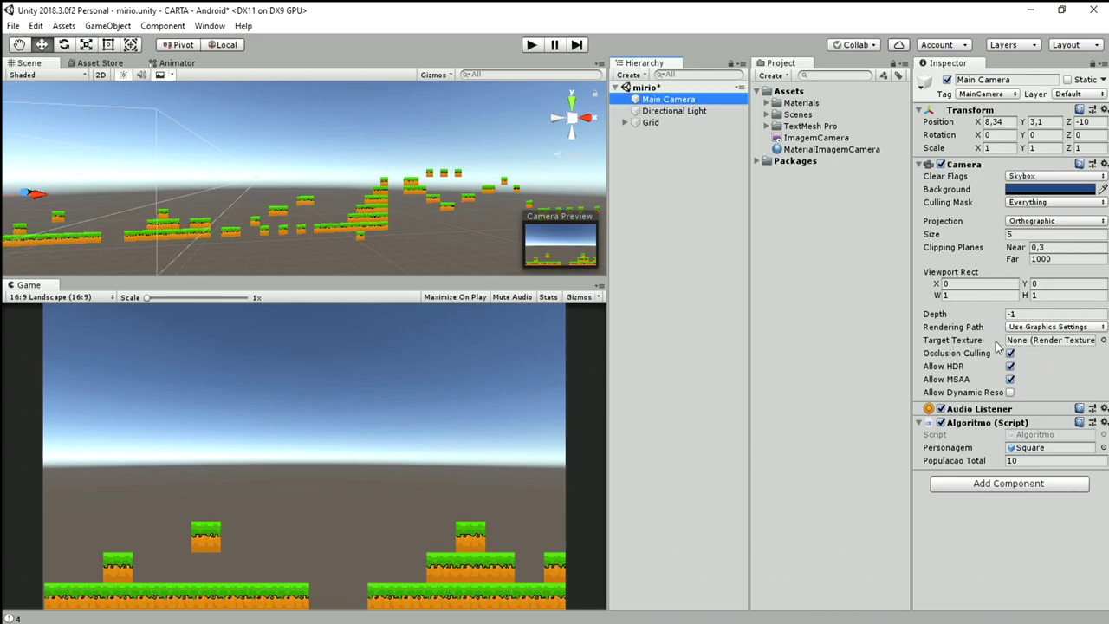
Set the Main Camera's Target Texture to ImagemCamera, preview the texture, and run the game.
{"action": "left_click", "coordinate": [1103, 341]}
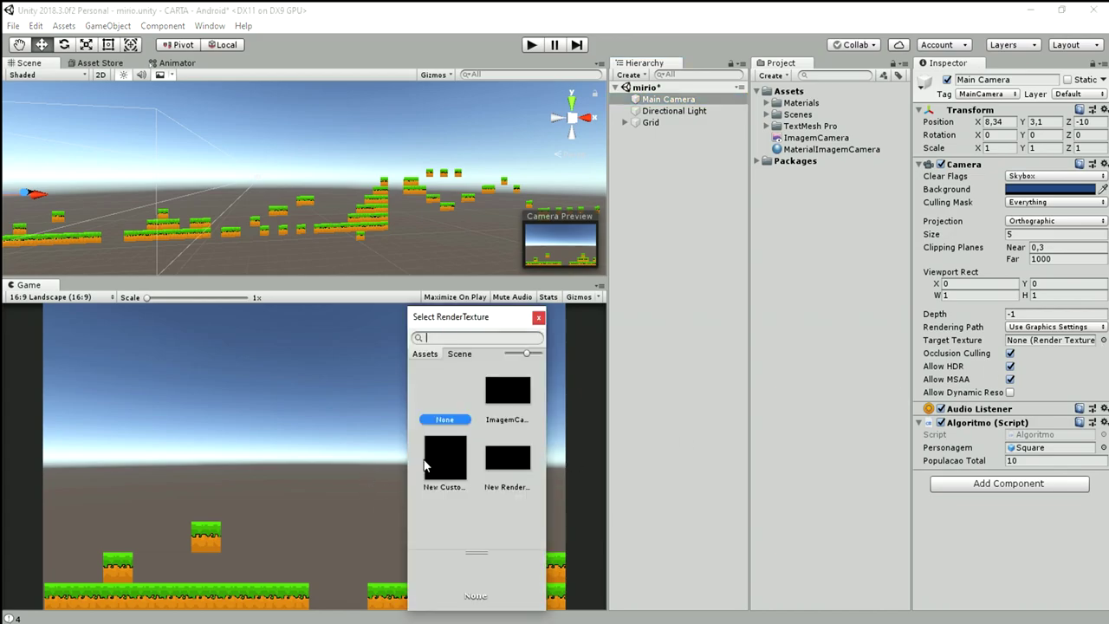
{"action": "double_click", "coordinate": [507, 414]}
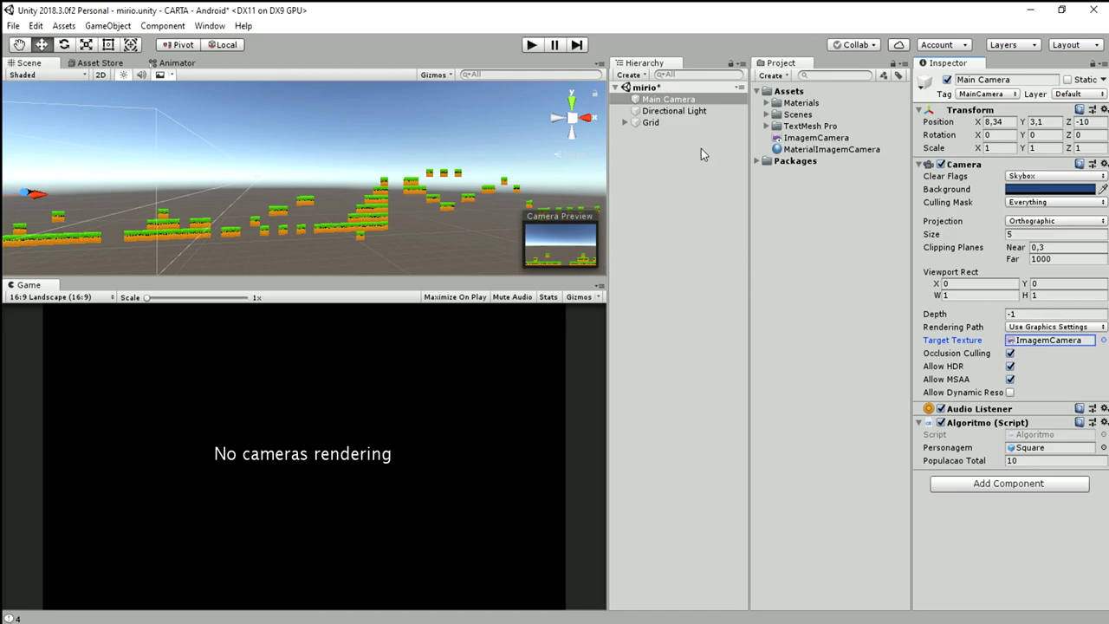
{"action": "left_click", "coordinate": [825, 150]}
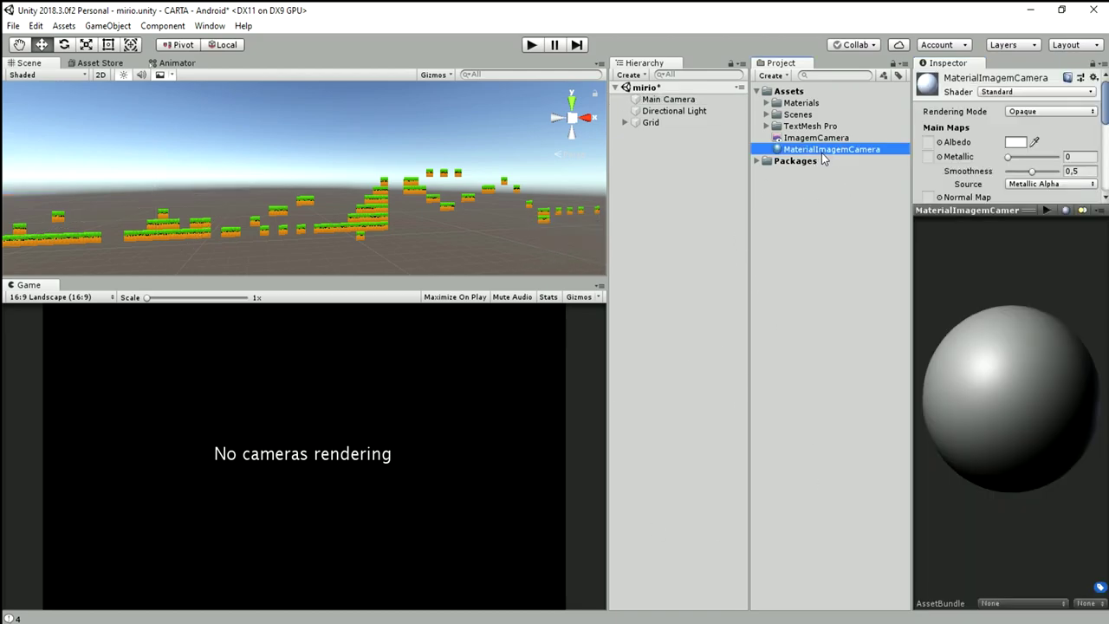
{"action": "left_click", "coordinate": [827, 140]}
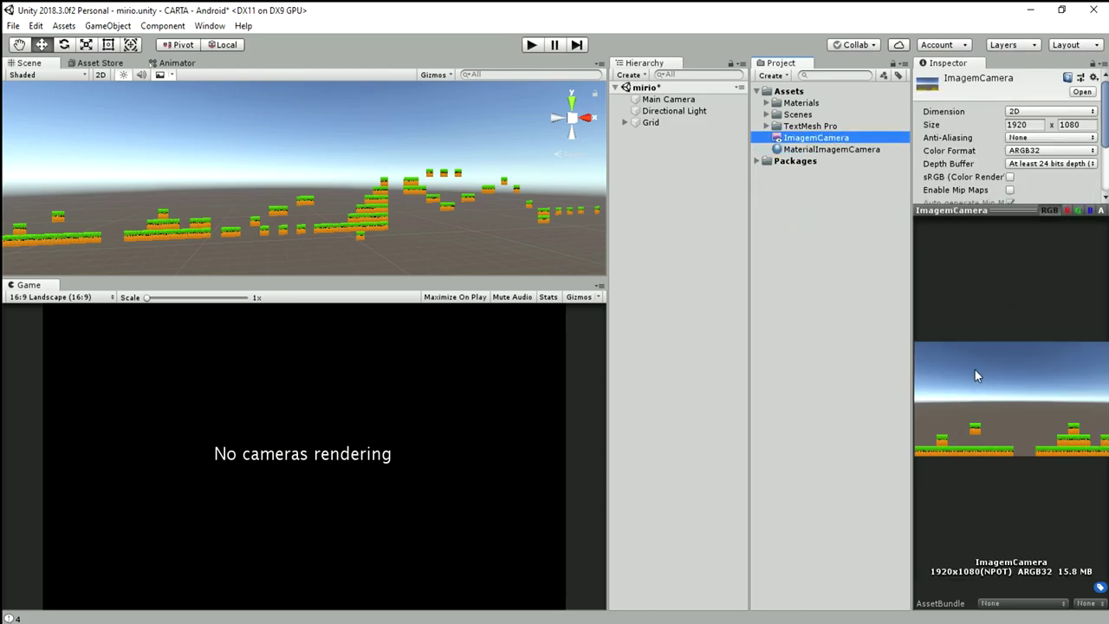
{"action": "left_click", "coordinate": [532, 46]}
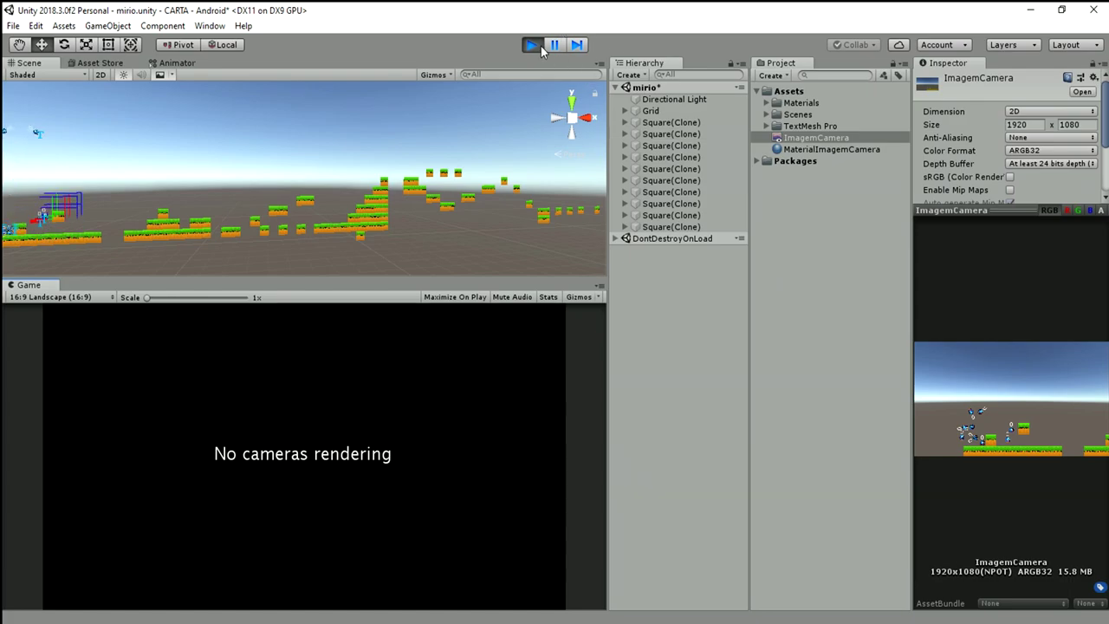
Stop the game with Ctrl+P and select MaterialImagemCamera to view its settings.
{"action": "key", "text": "ctrl+p"}
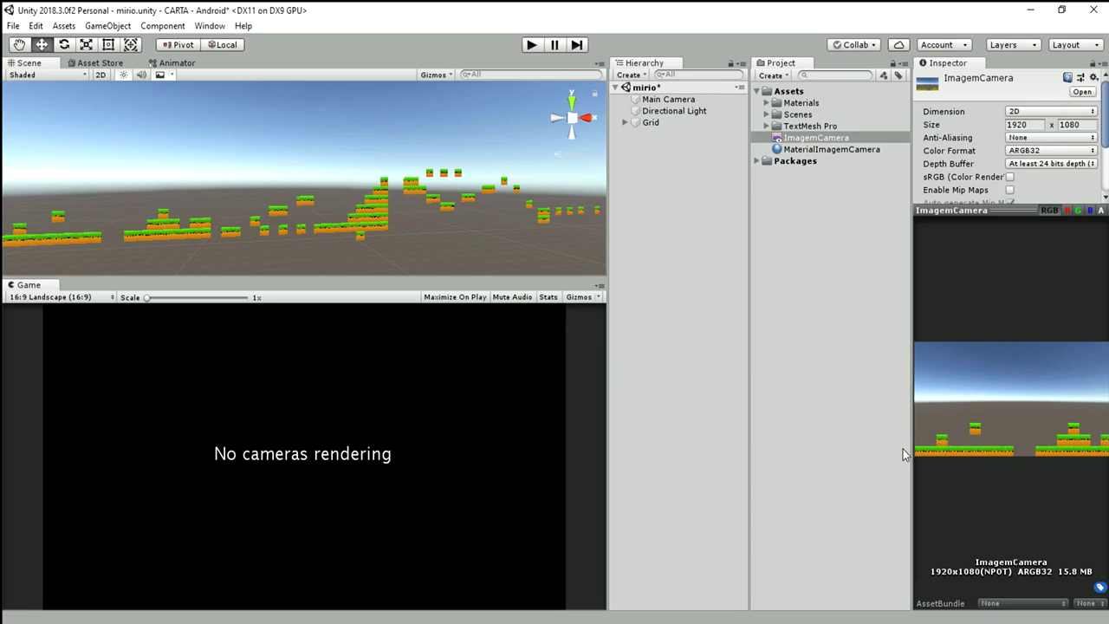
{"action": "left_click", "coordinate": [807, 150]}
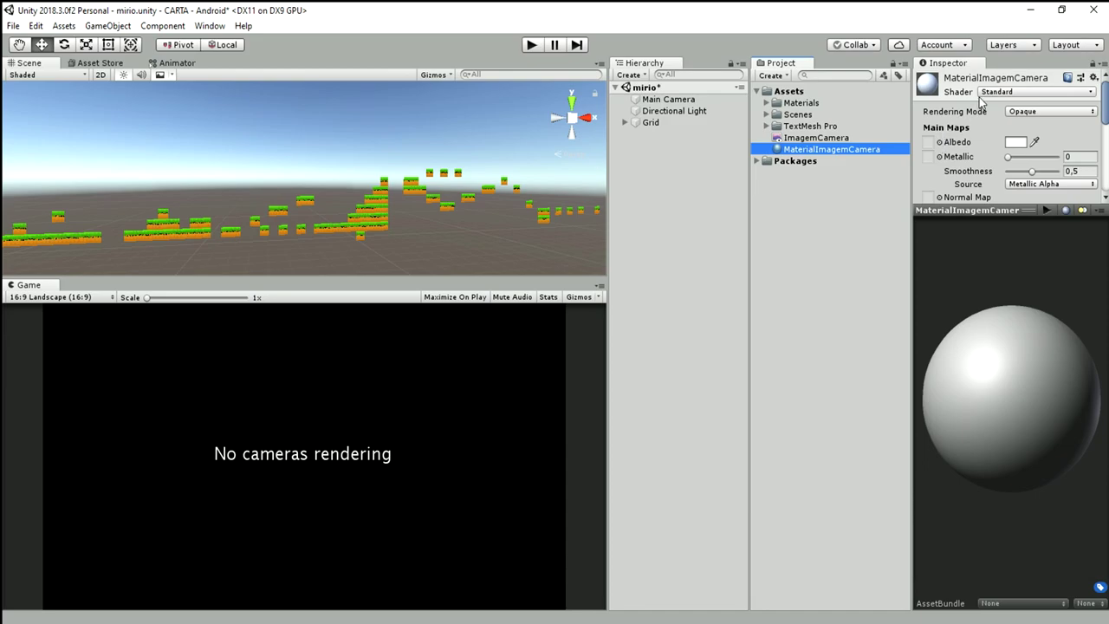
{"action": "left_click", "coordinate": [826, 140]}
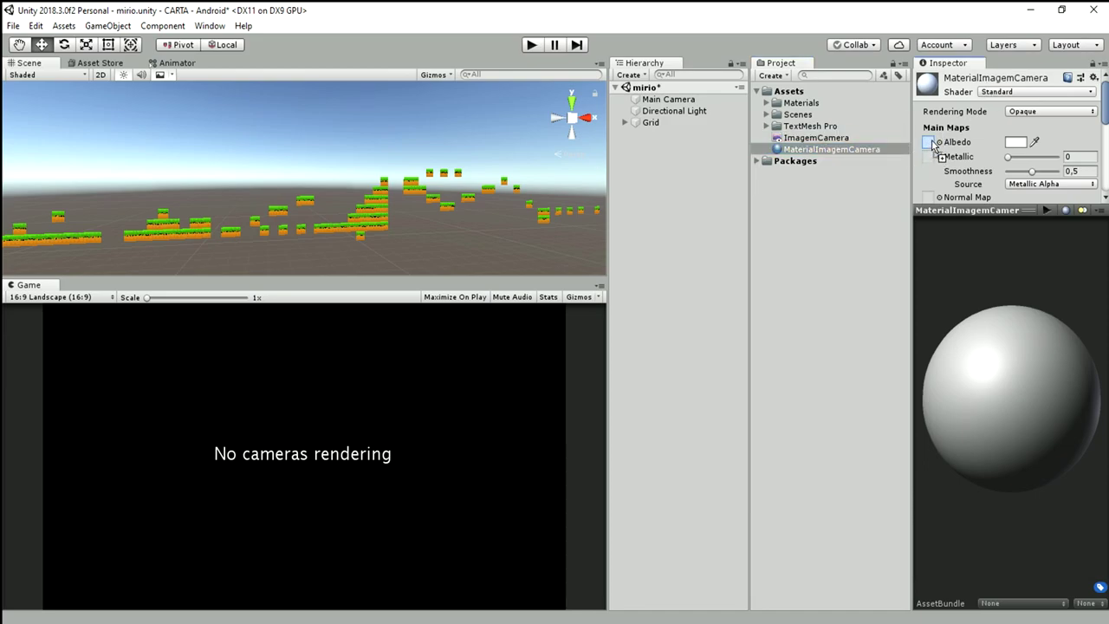
Use ImagemCamera as the material's albedo texture and add a Cube to the scene.
{"action": "left_click_drag", "start_coordinate": [828, 146], "coordinate": [929, 144]}
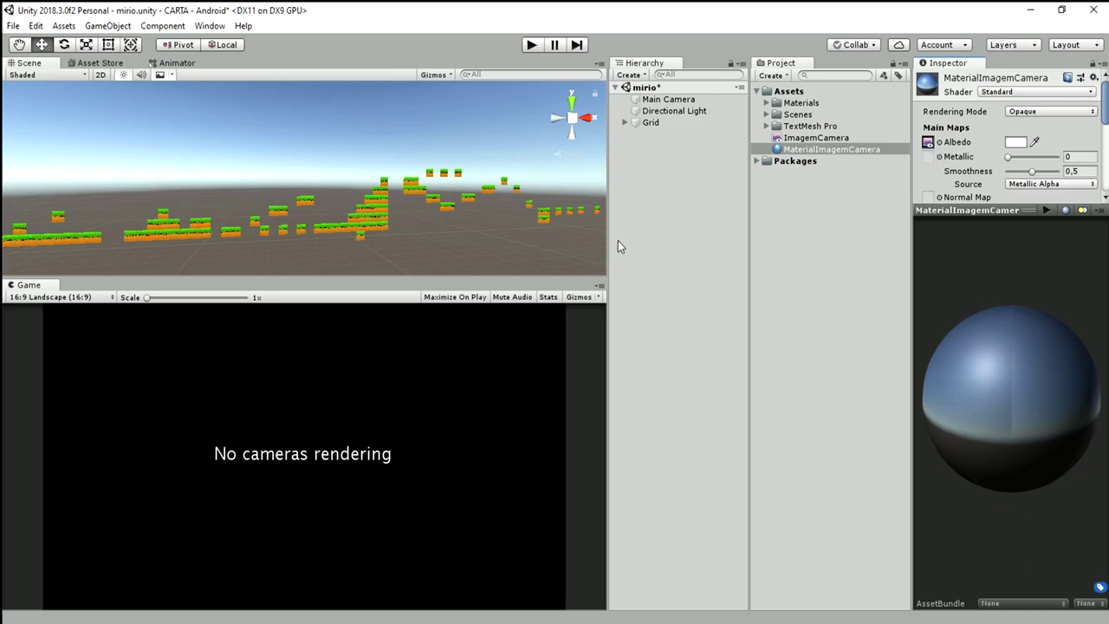
{"action": "left_click", "coordinate": [107, 25]}
{"action": "mouse_move", "coordinate": [135, 78]}
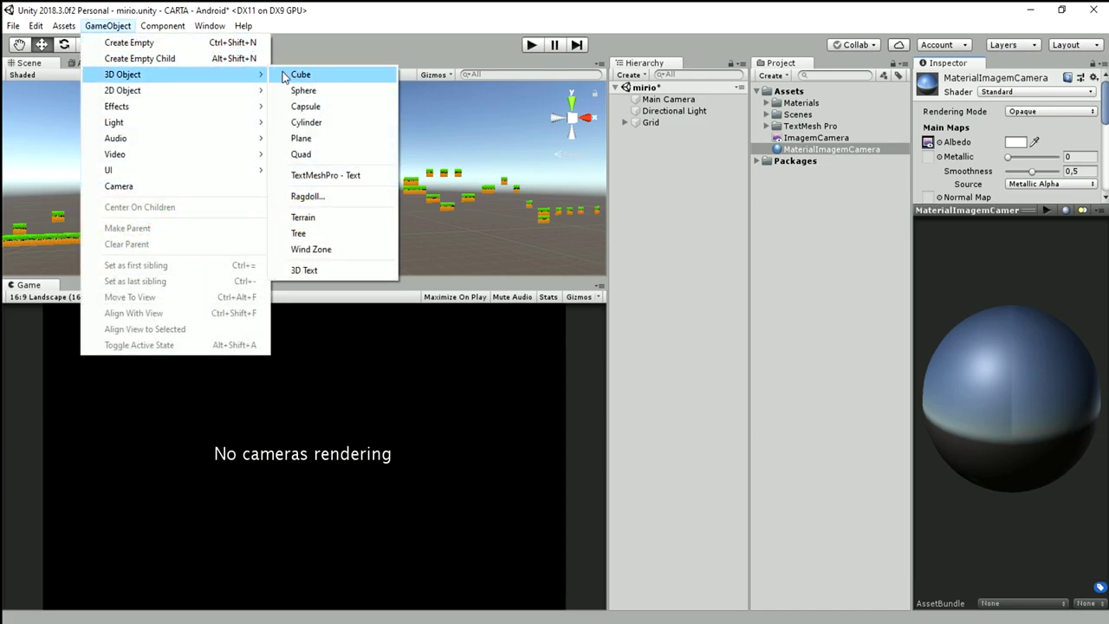
{"action": "left_click", "coordinate": [290, 75]}
Move the cube left along X to -23.9.
{"action": "scroll", "coordinate": [333, 181], "scroll_direction": "down", "scroll_amount": 3}
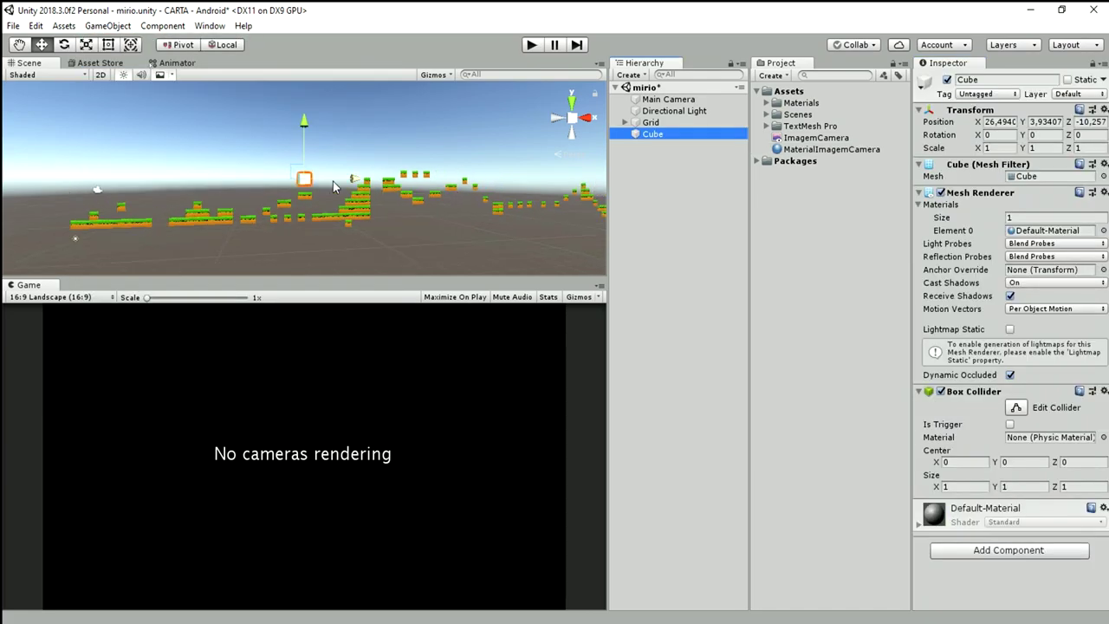
{"action": "mouse_move", "coordinate": [349, 179]}
{"action": "left_mouse_down"}
{"action": "mouse_move", "coordinate": [182, 189]}
{"action": "mouse_move", "coordinate": [109, 177]}
{"action": "left_mouse_up"}
{"action": "scroll", "coordinate": [182, 189], "scroll_direction": "down", "scroll_amount": 3}
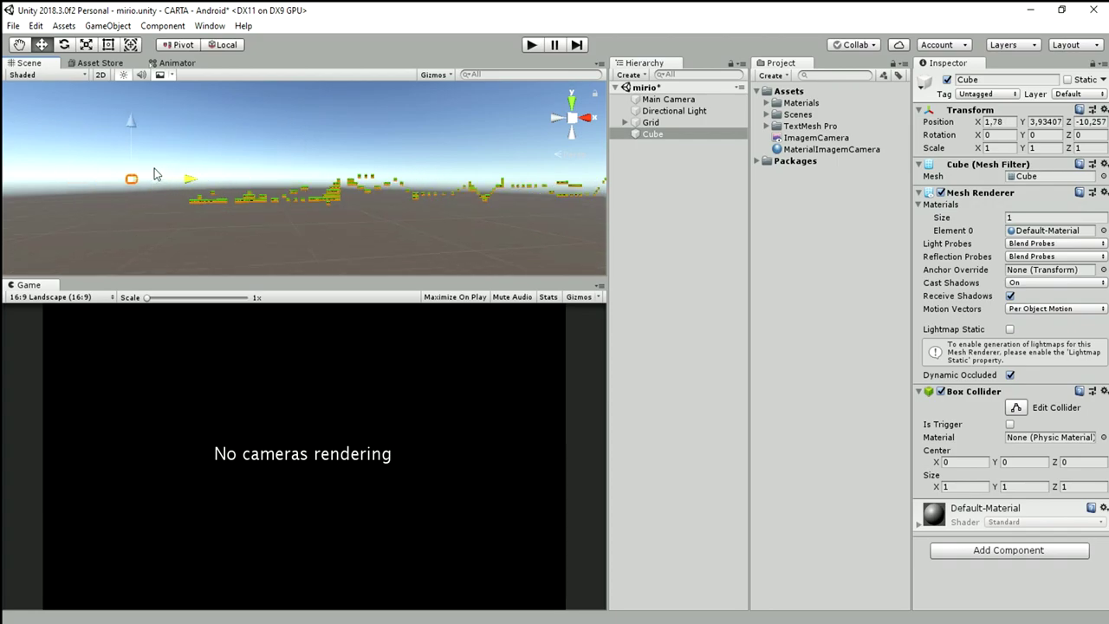
{"action": "right_click", "coordinate": [661, 137]}
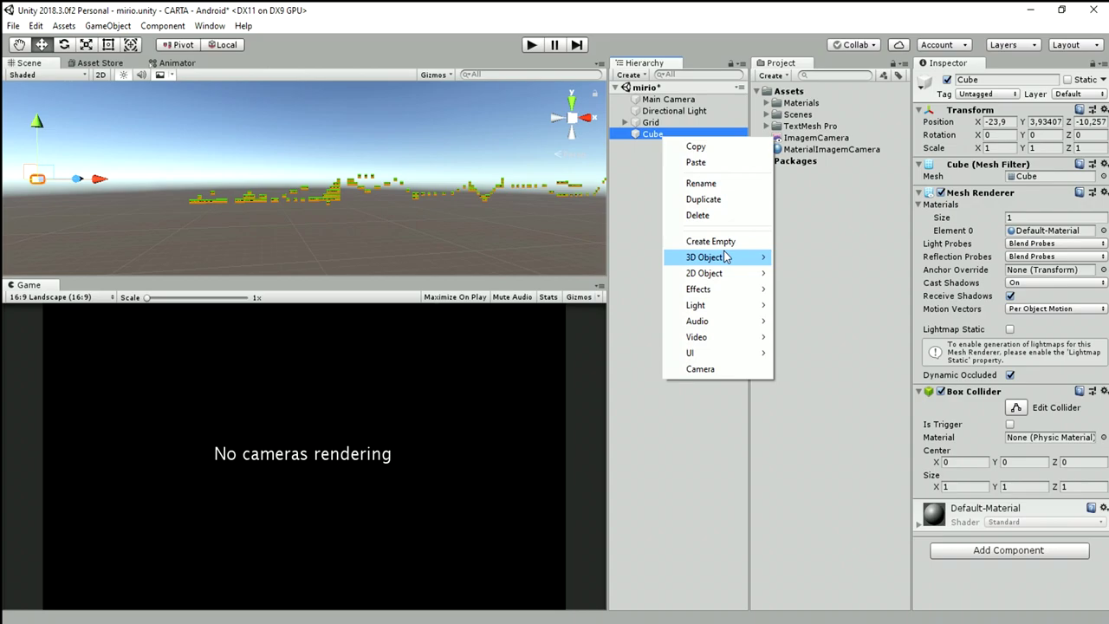
Add a child Camera to the Cube and pull it back along Z until the cube shows in Game view.
{"action": "left_click", "coordinate": [730, 369]}
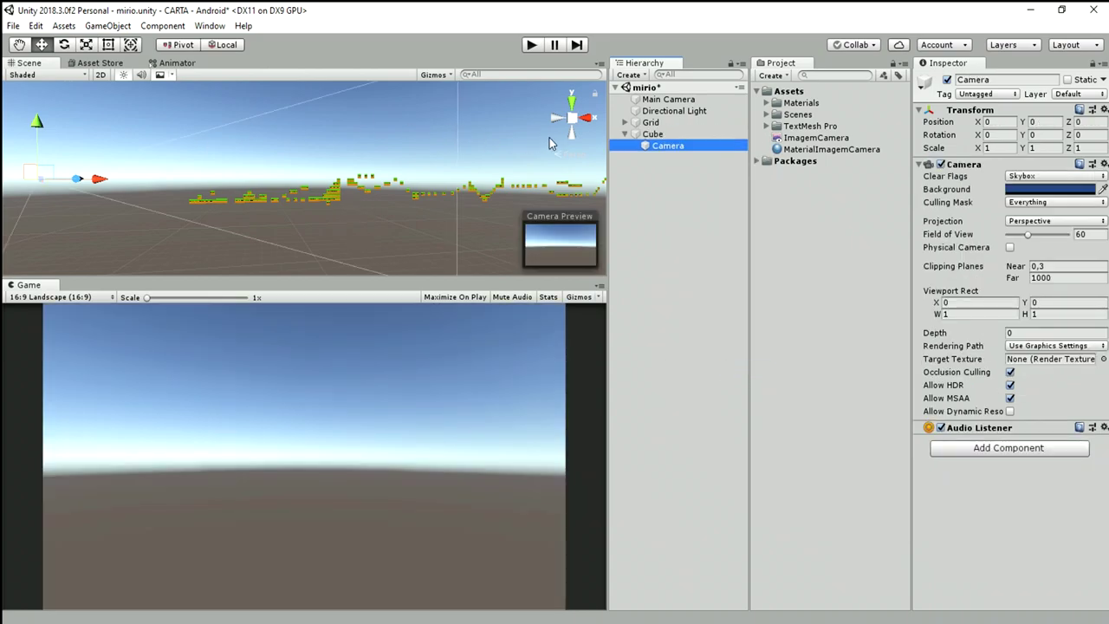
{"action": "left_click", "coordinate": [586, 125]}
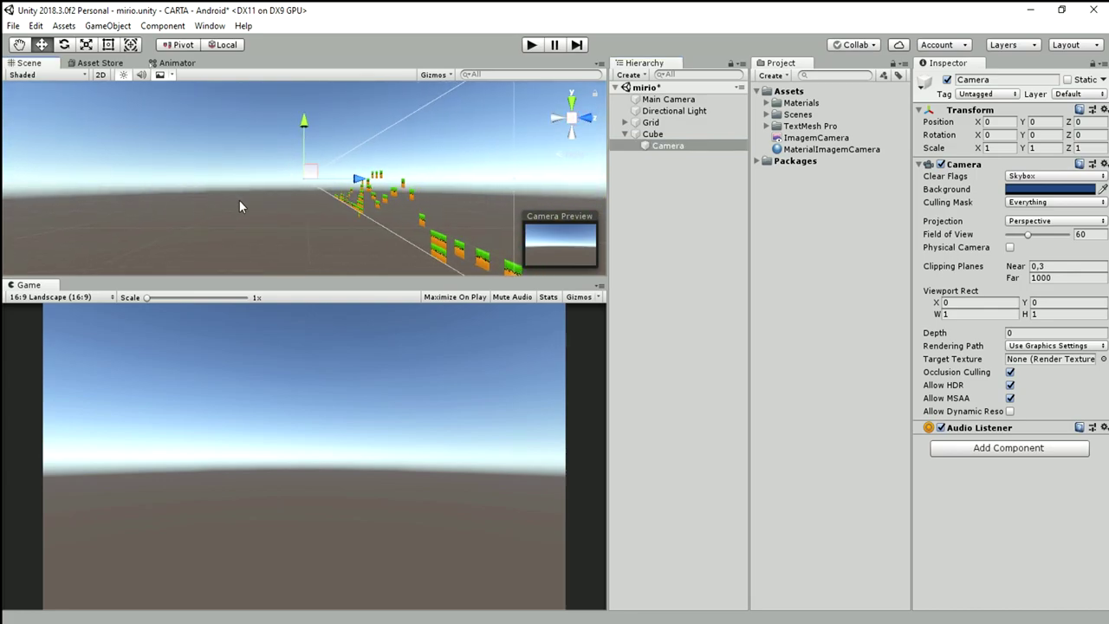
{"action": "left_click_drag", "start_coordinate": [339, 187], "coordinate": [354, 181]}
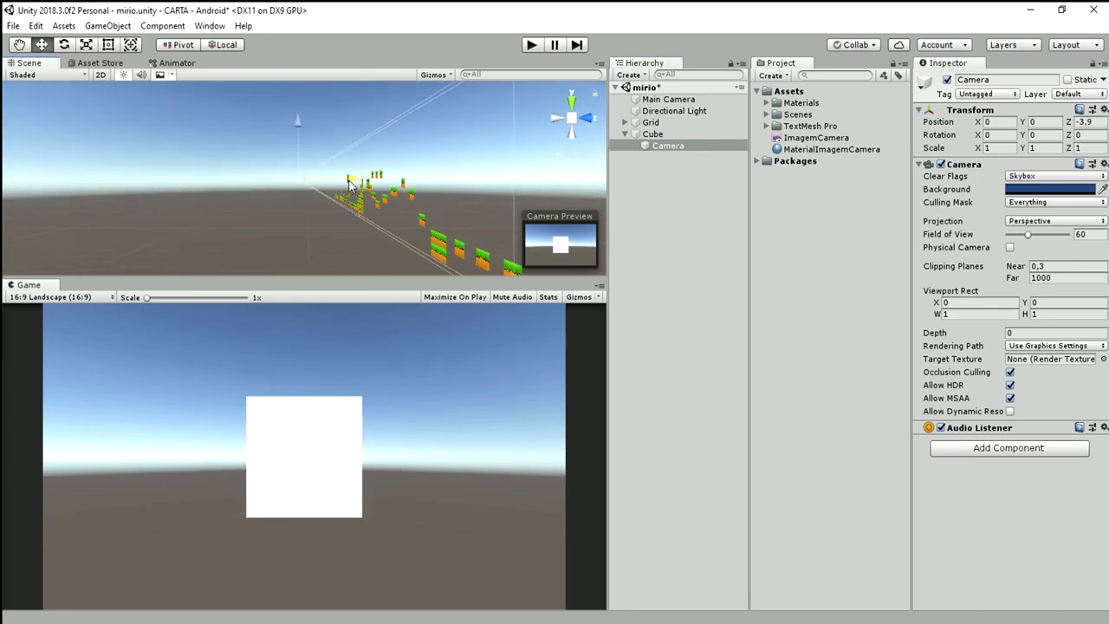
{"action": "left_click_drag", "start_coordinate": [674, 157], "coordinate": [659, 139]}
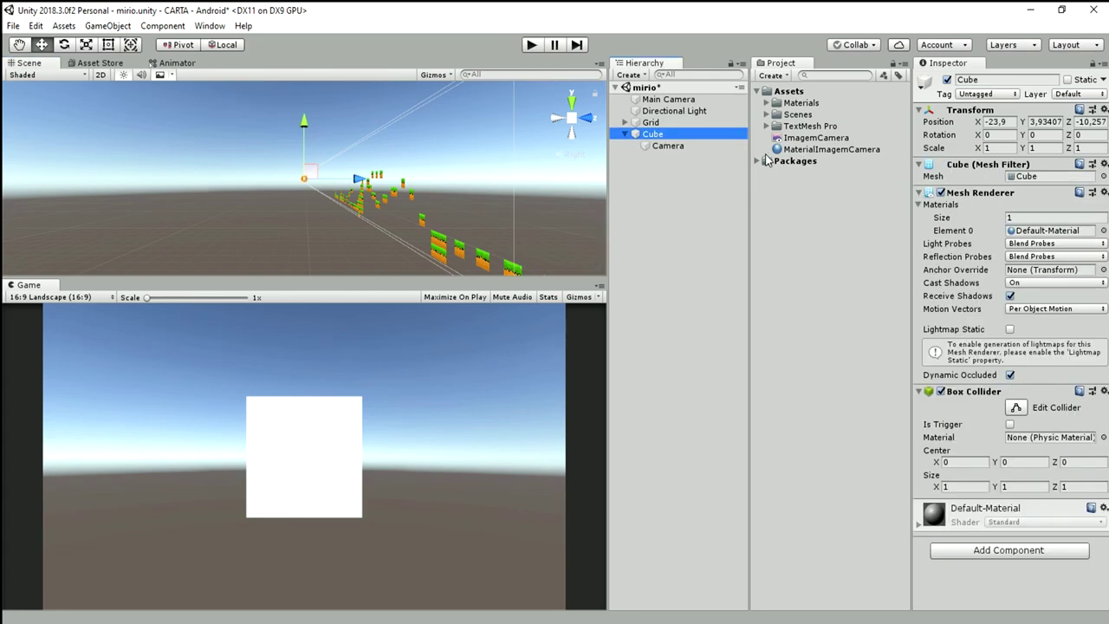
Apply MaterialImagemCamera to the Cube and move the Camera out to the scene root.
{"action": "left_click", "coordinate": [778, 151]}
{"action": "mouse_move", "coordinate": [778, 151]}
{"action": "left_mouse_down"}
{"action": "mouse_move", "coordinate": [689, 130]}
{"action": "mouse_move", "coordinate": [680, 141]}
{"action": "left_mouse_up"}
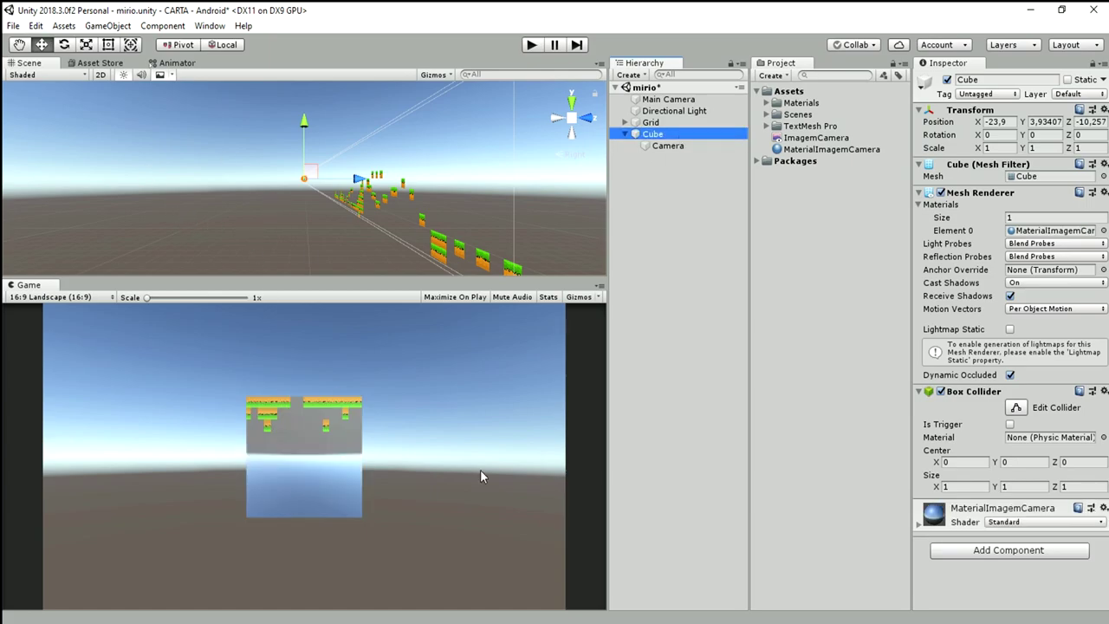
{"action": "left_click_drag", "start_coordinate": [664, 147], "coordinate": [658, 208]}
{"action": "left_click", "coordinate": [652, 136]}
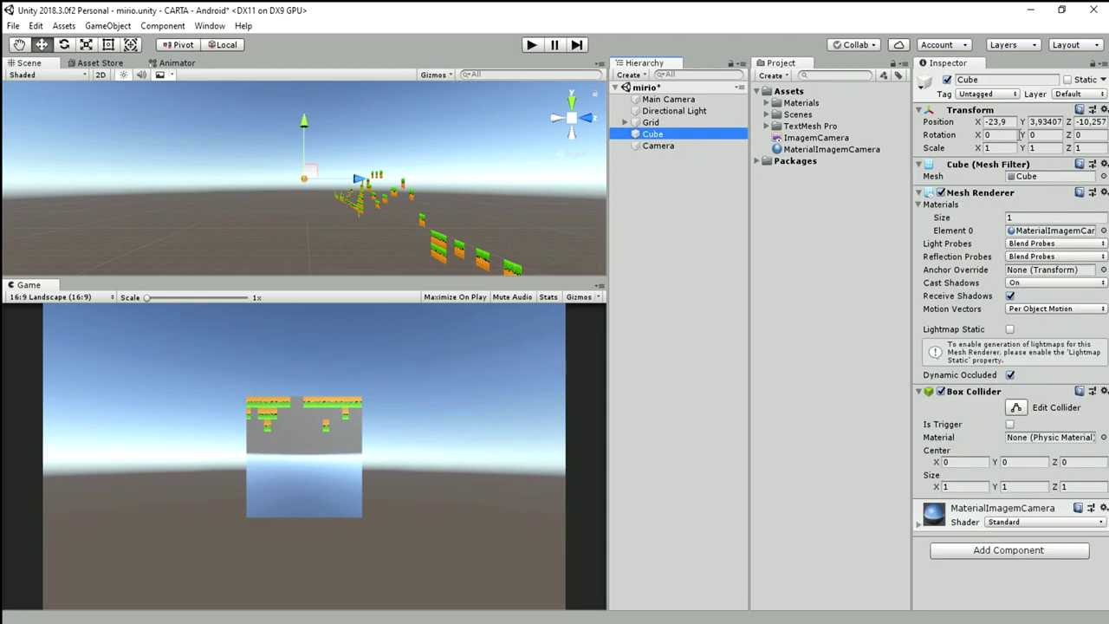
Set the Cube's Y rotation to 90°.
{"action": "mouse_move", "coordinate": [1025, 139]}
{"action": "left_mouse_down"}
{"action": "mouse_move", "coordinate": [169, 166]}
{"action": "mouse_move", "coordinate": [42, 153]}
{"action": "left_mouse_up"}
{"action": "left_click", "coordinate": [1047, 135]}
{"action": "type", "text": "45"}
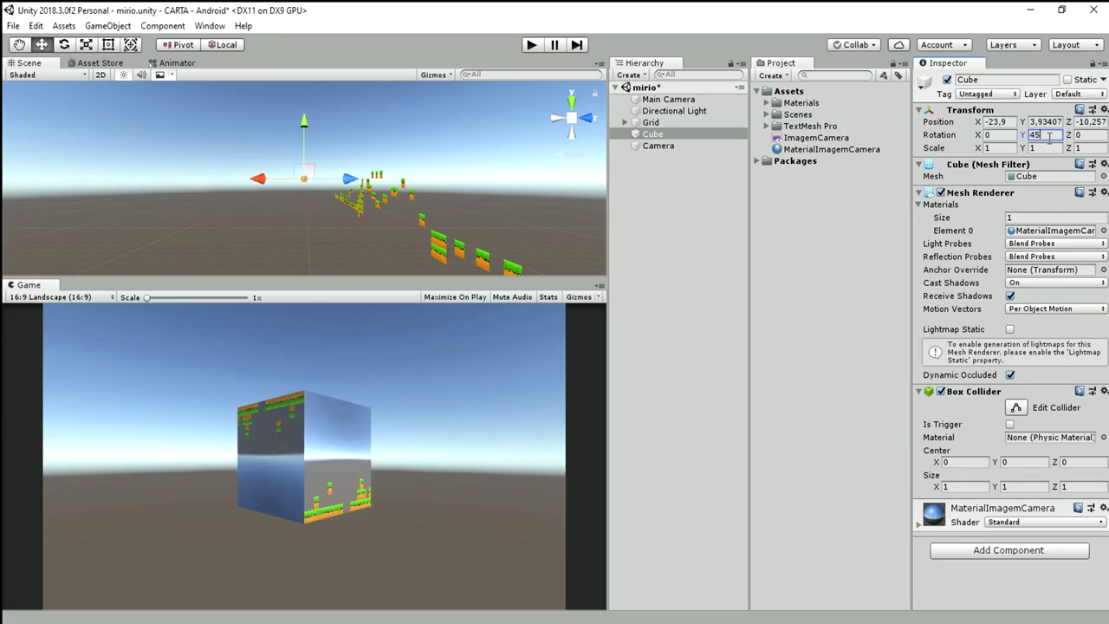
{"action": "key", "text": "BackSpace"}
{"action": "key", "text": "BackSpace"}
{"action": "type", "text": "90"}
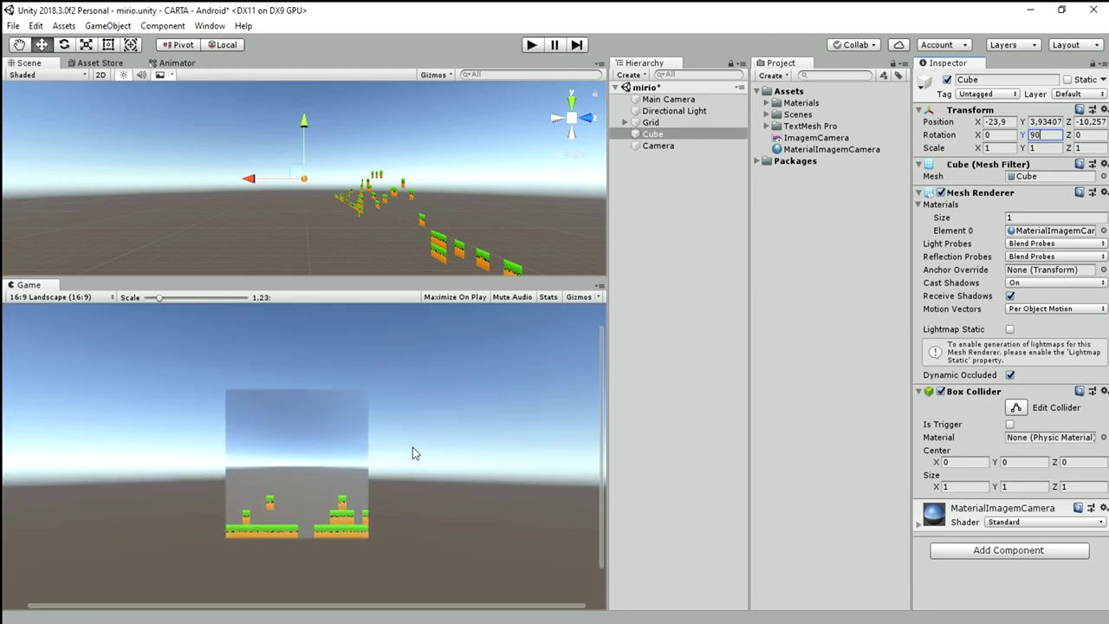
Run the game, pause it, and select the Cube in the running scene.
{"action": "left_click", "coordinate": [532, 45]}
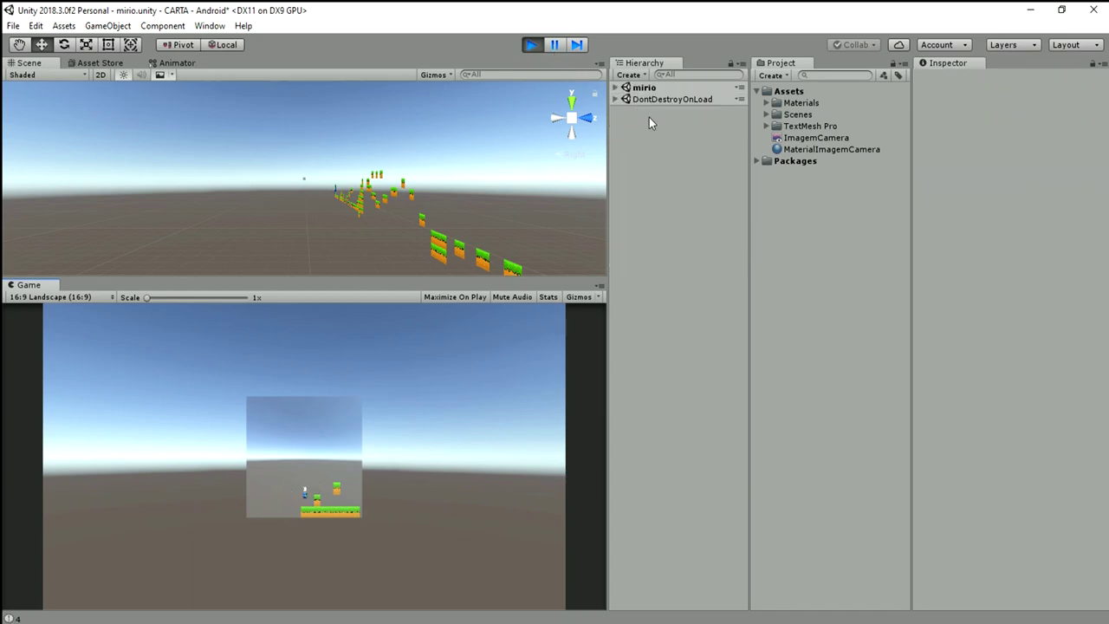
{"action": "left_click", "coordinate": [554, 44]}
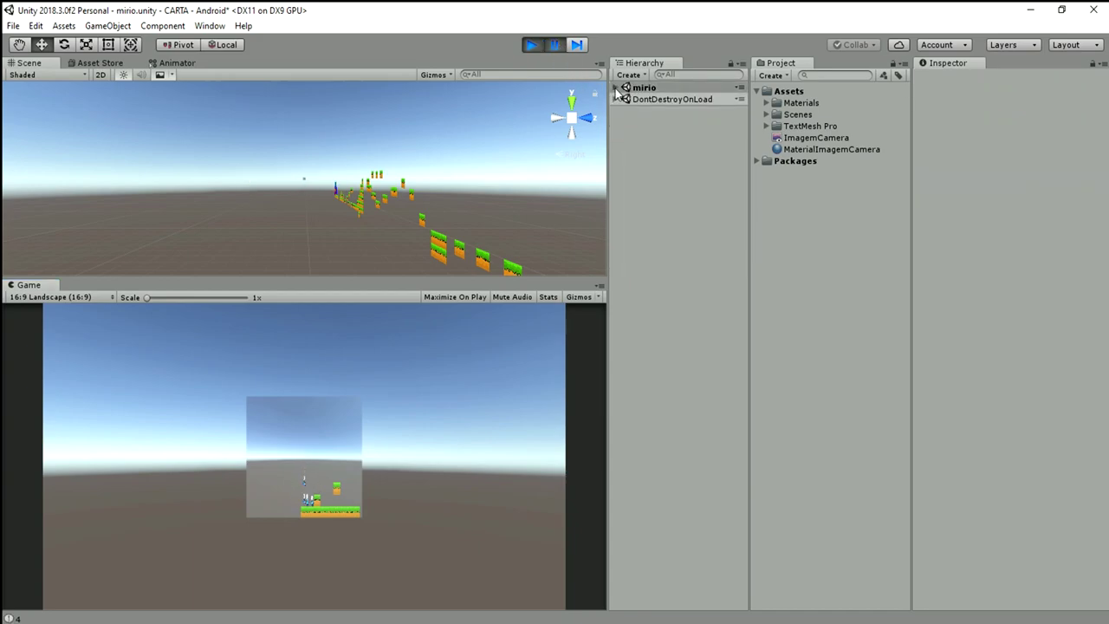
{"action": "left_click", "coordinate": [616, 88]}
{"action": "left_click", "coordinate": [655, 122]}
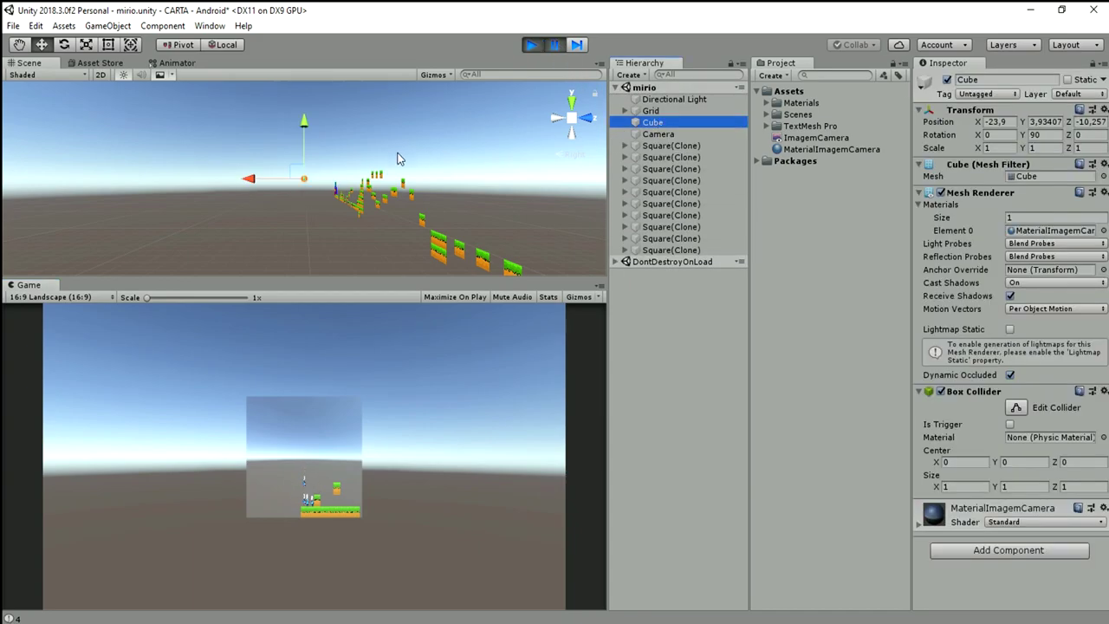
{"action": "left_click", "coordinate": [86, 45]}
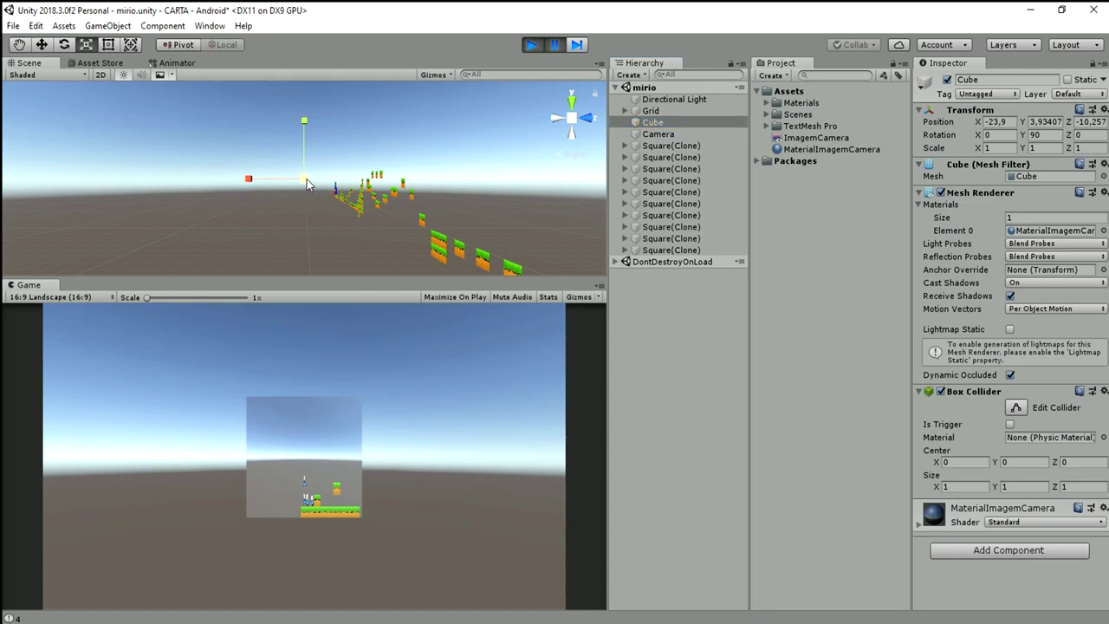
Scale the cube up and stretch it along Z while playing, then stop and close Blender's splash.
{"action": "left_click_drag", "start_coordinate": [306, 184], "coordinate": [355, 178]}
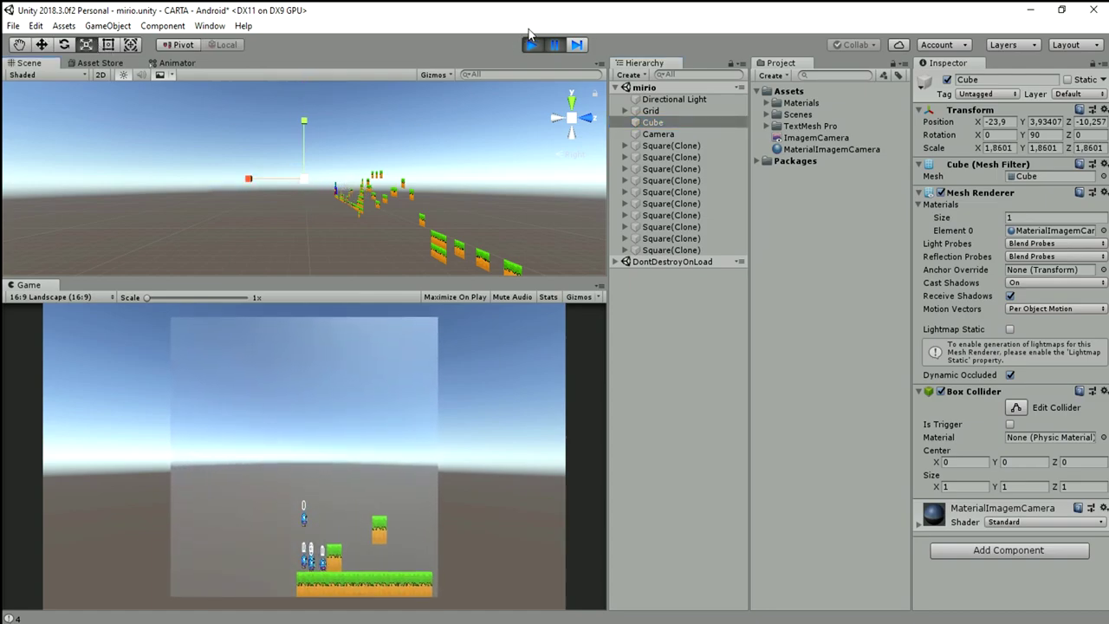
{"action": "left_click", "coordinate": [587, 116]}
{"action": "left_click_drag", "start_coordinate": [478, 185], "coordinate": [425, 200]}
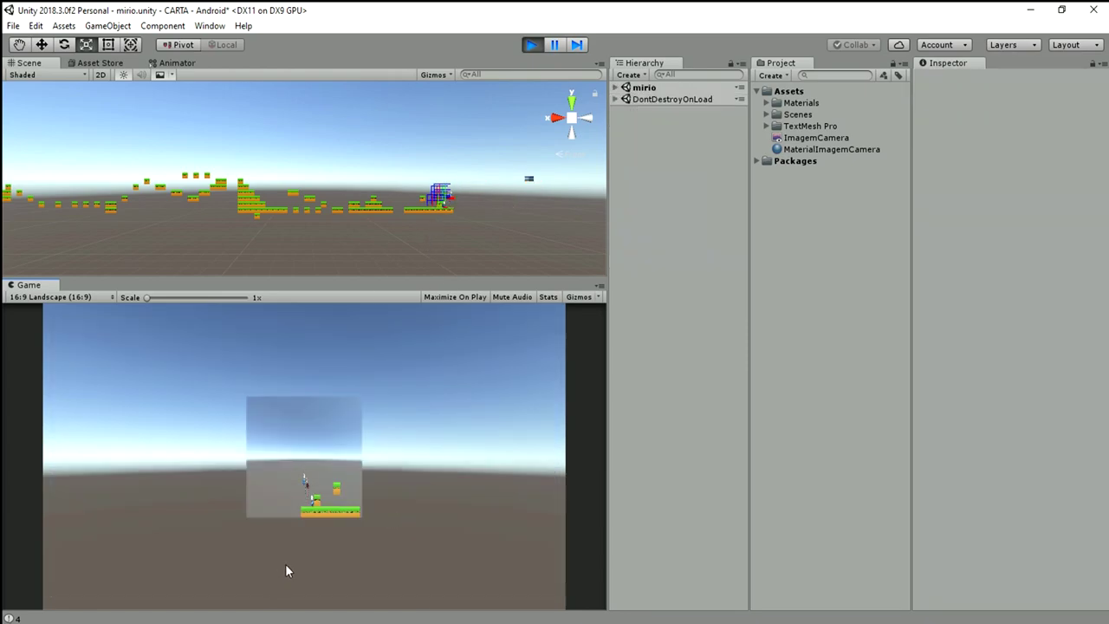
{"action": "left_click", "coordinate": [539, 51]}
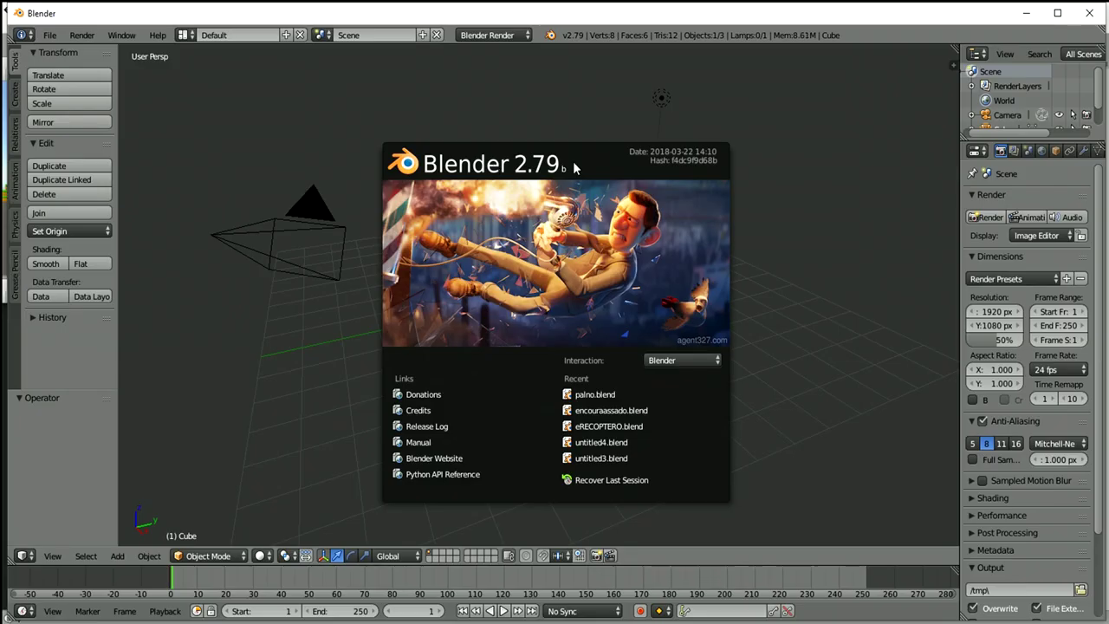
{"action": "left_click", "coordinate": [752, 113]}
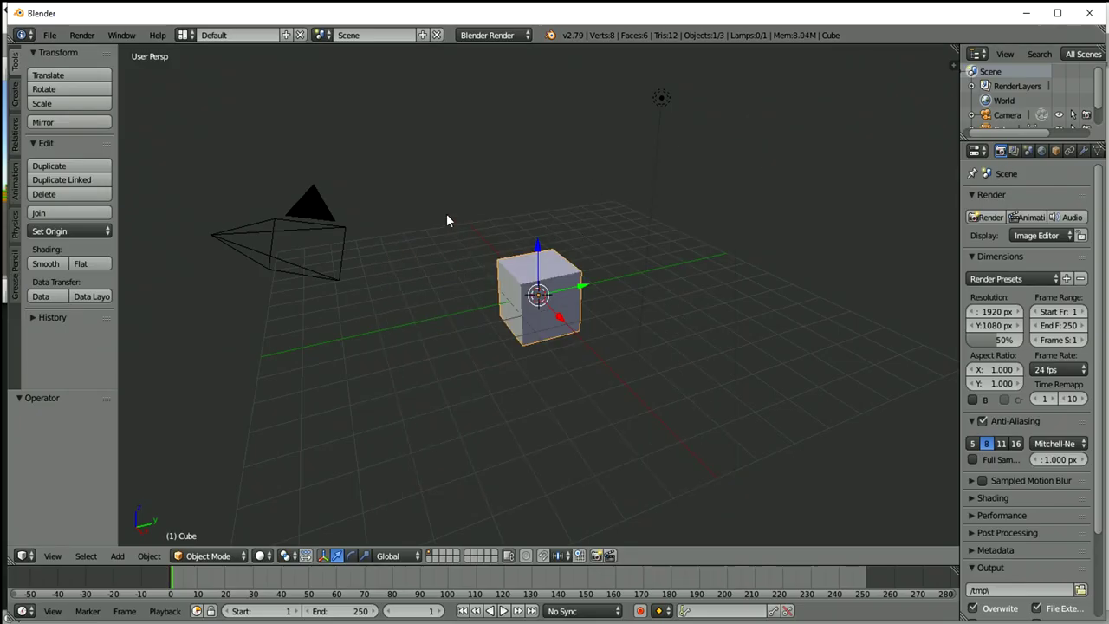
Delete Blender's default cube, add a plane, and switch the plane to Edit Mode.
{"action": "key", "text": "x"}
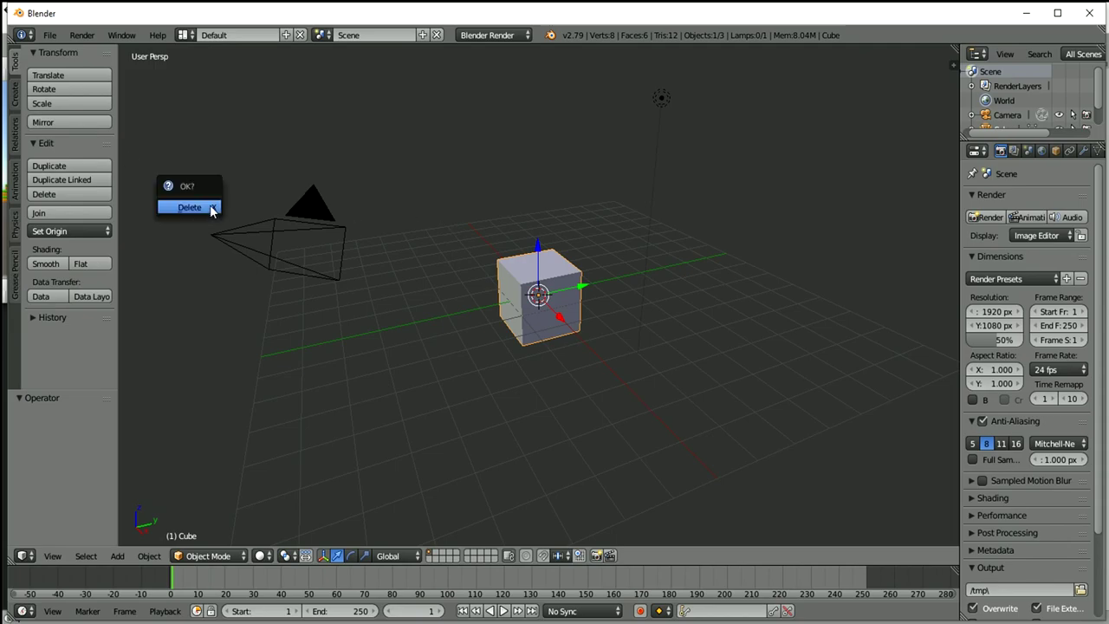
{"action": "left_click", "coordinate": [212, 208]}
{"action": "left_click", "coordinate": [15, 95]}
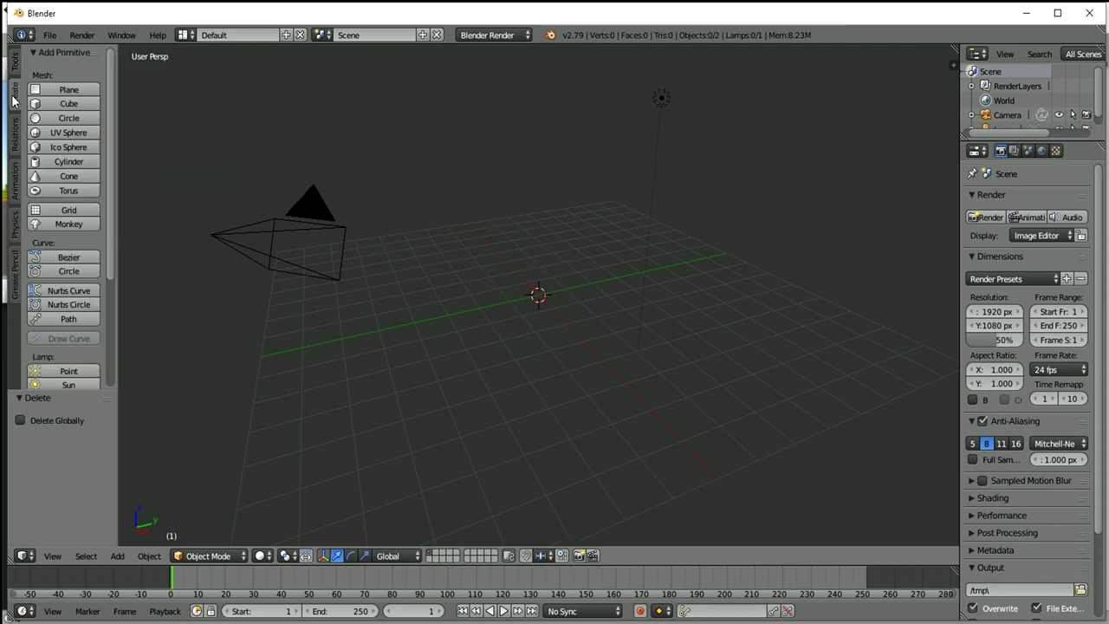
{"action": "left_click", "coordinate": [57, 90]}
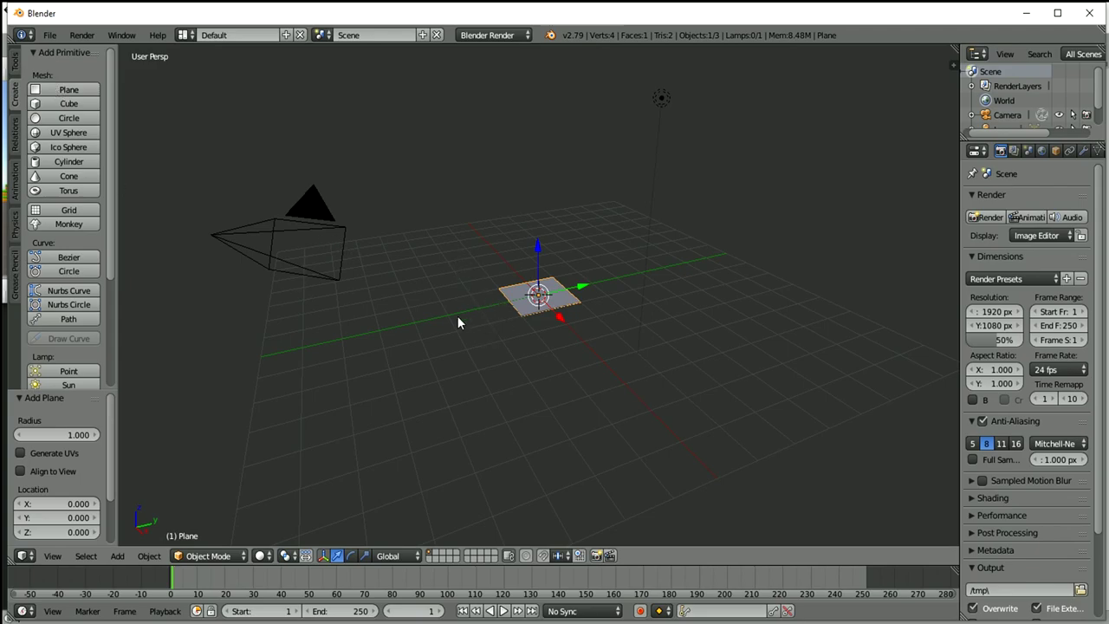
{"action": "left_click", "coordinate": [208, 556]}
{"action": "left_click", "coordinate": [208, 523]}
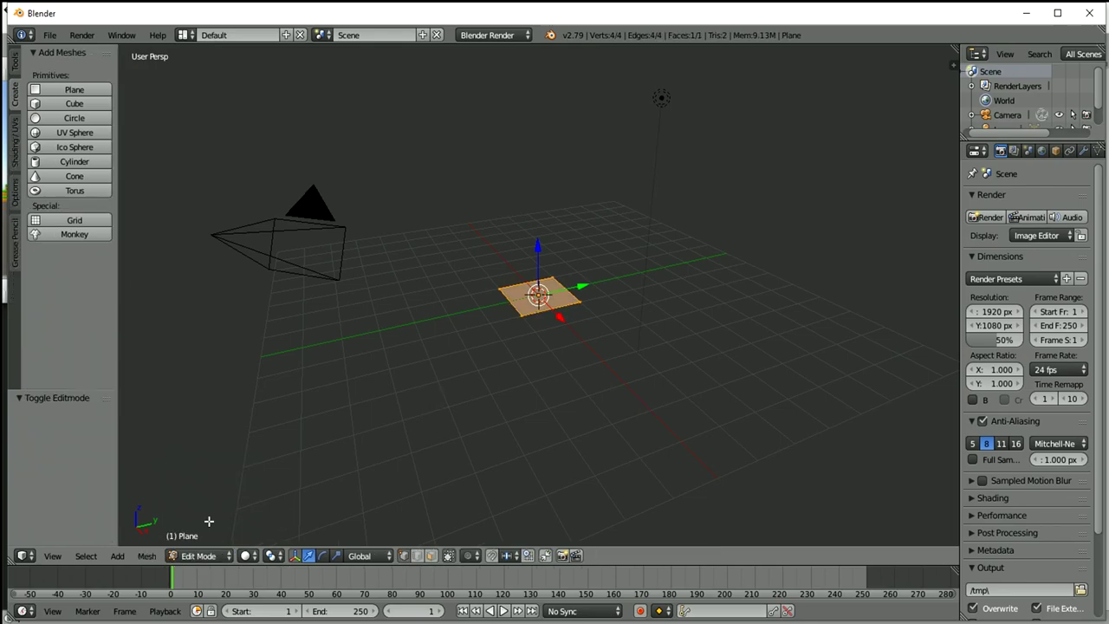
Scale the plane 16 along X, then by 9 uniformly, and undo both scalings.
{"action": "key", "text": "s"}
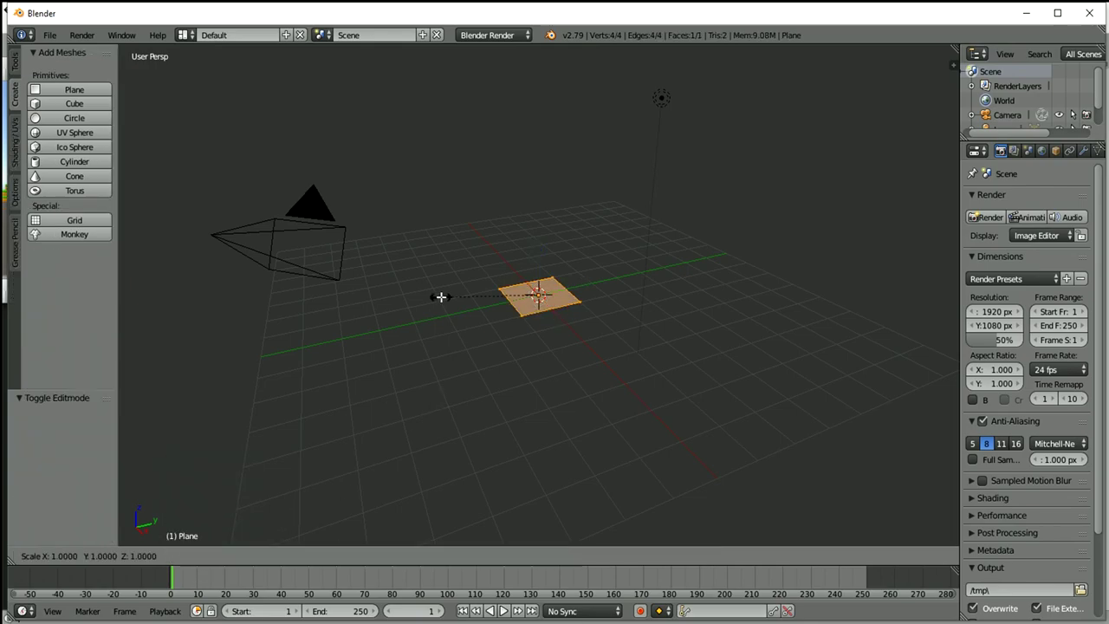
{"action": "key", "text": "x"}
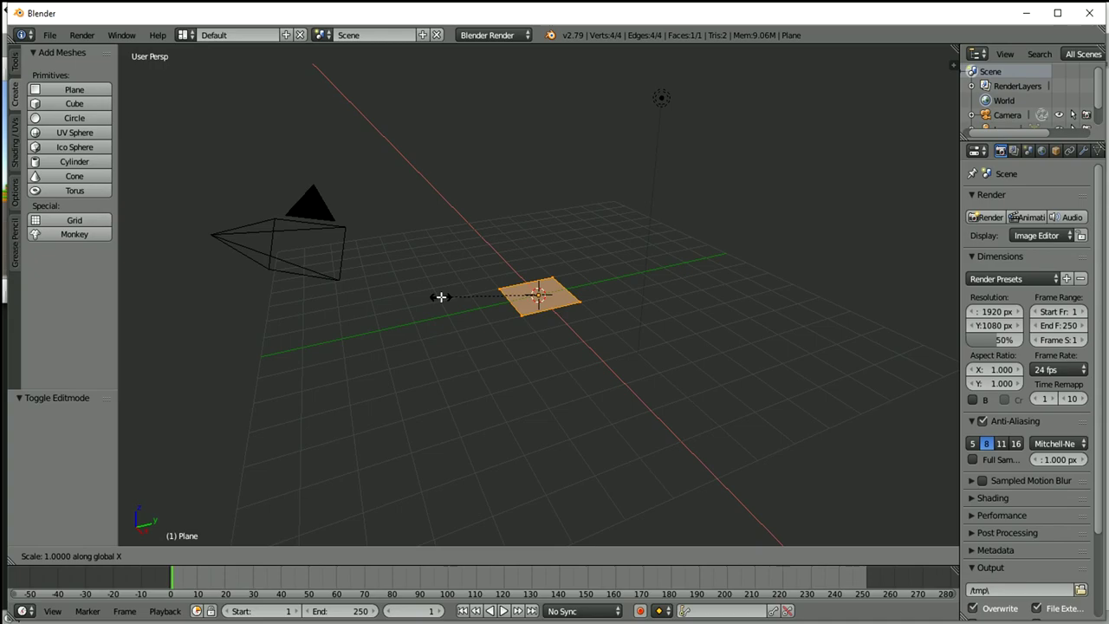
{"action": "type", "text": "16"}
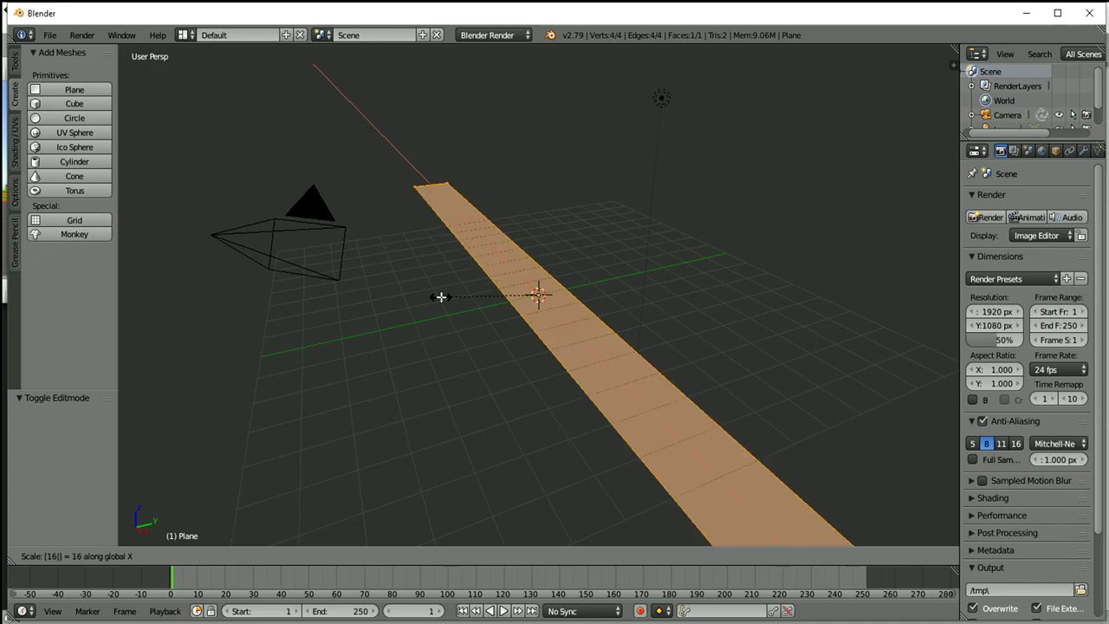
{"action": "key", "text": "Return"}
{"action": "key", "text": "s"}
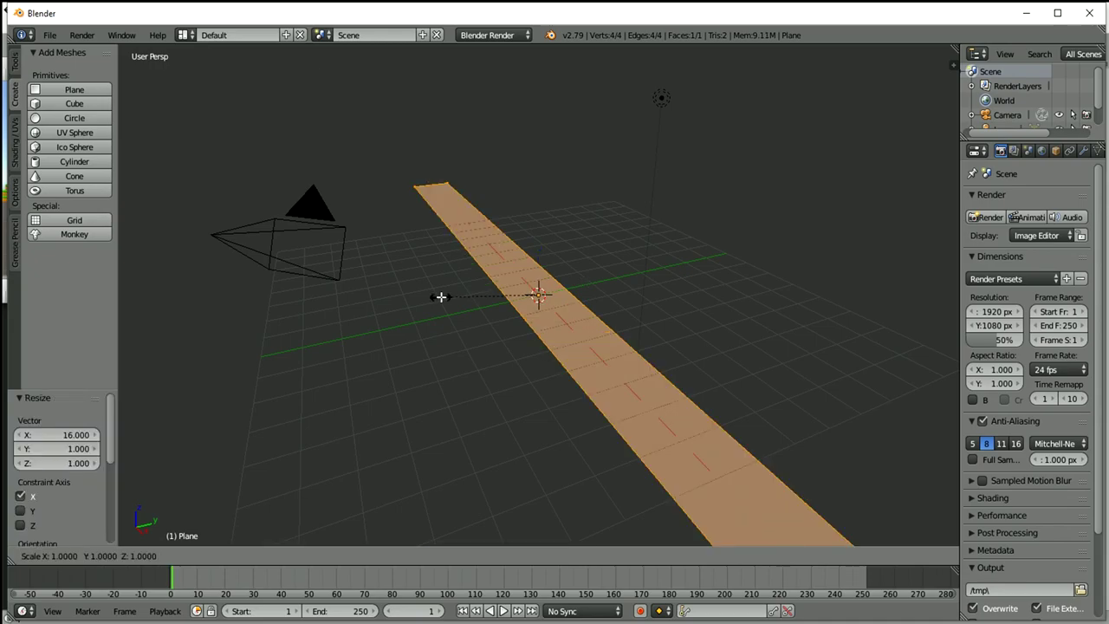
{"action": "type", "text": "9"}
{"action": "key", "text": "Return"}
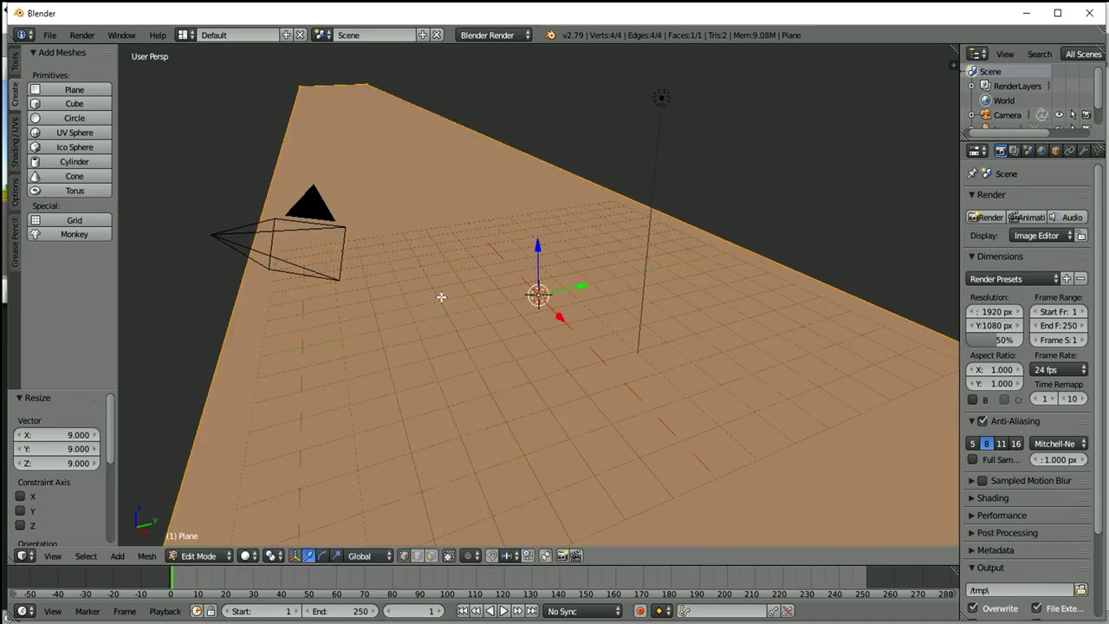
{"action": "key", "text": "ctrl+z"}
{"action": "key", "text": "ctrl+z"}
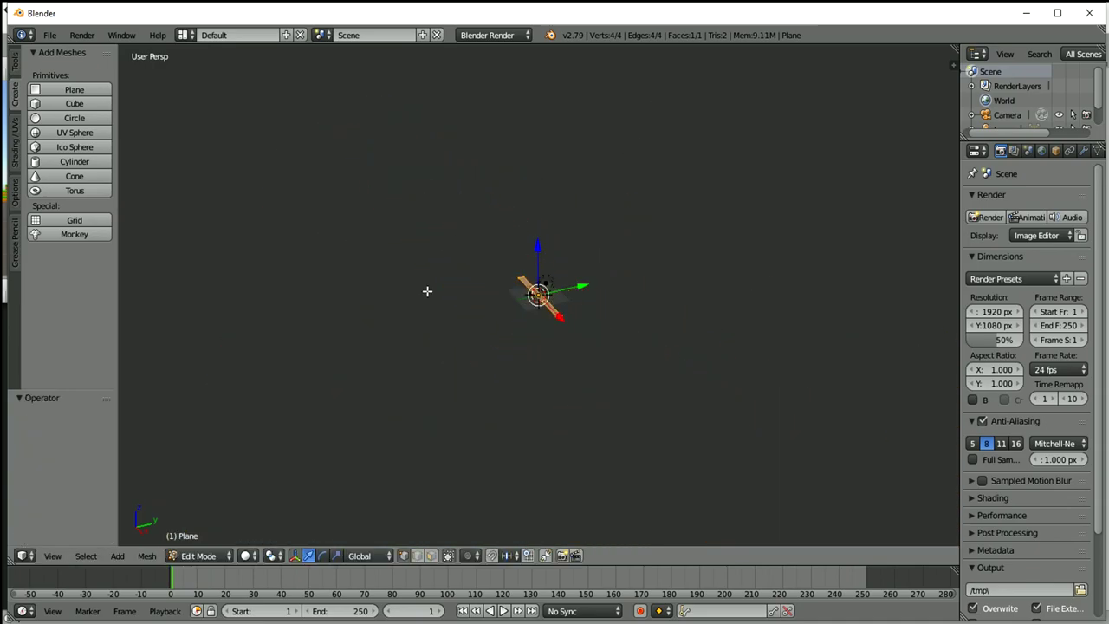
{"action": "key", "text": "ctrl+z"}
Stretch the plane 9 times along Y, keep it at the origin, and view it from the top.
{"action": "key", "text": "s"}
{"action": "key", "text": "y"}
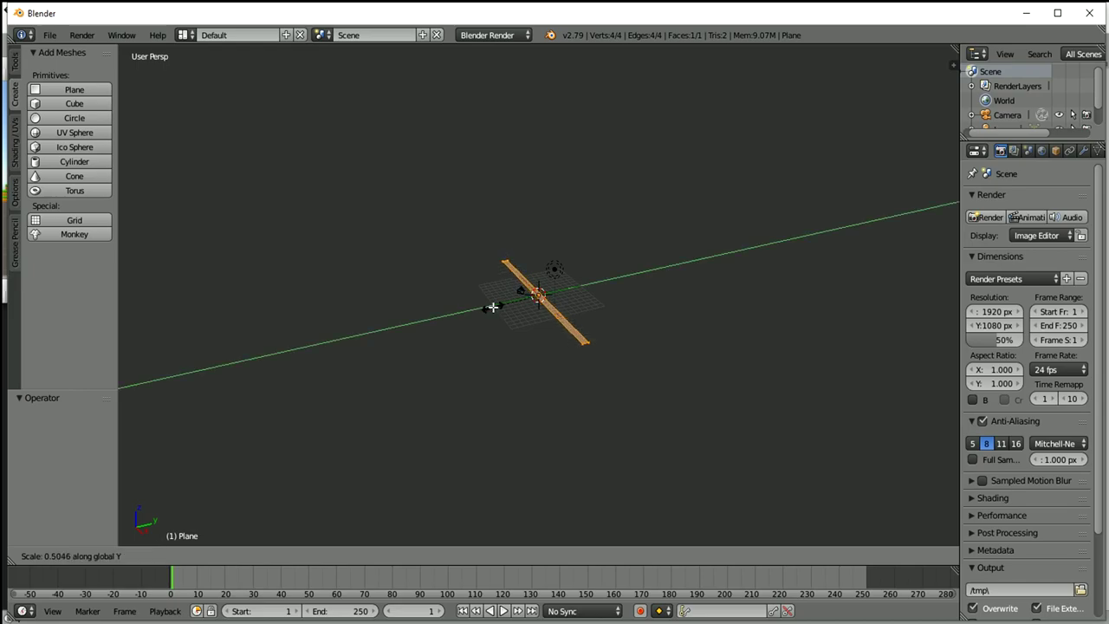
{"action": "key", "text": "9"}
{"action": "key", "text": "Return"}
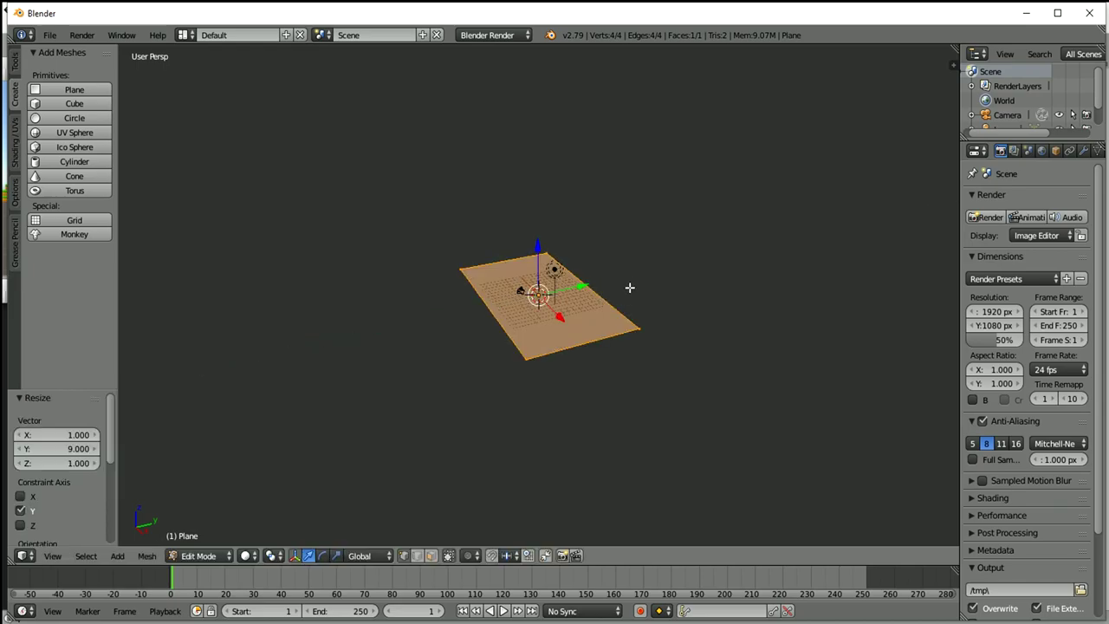
{"action": "key", "text": "g"}
{"action": "left_click", "coordinate": [744, 306]}
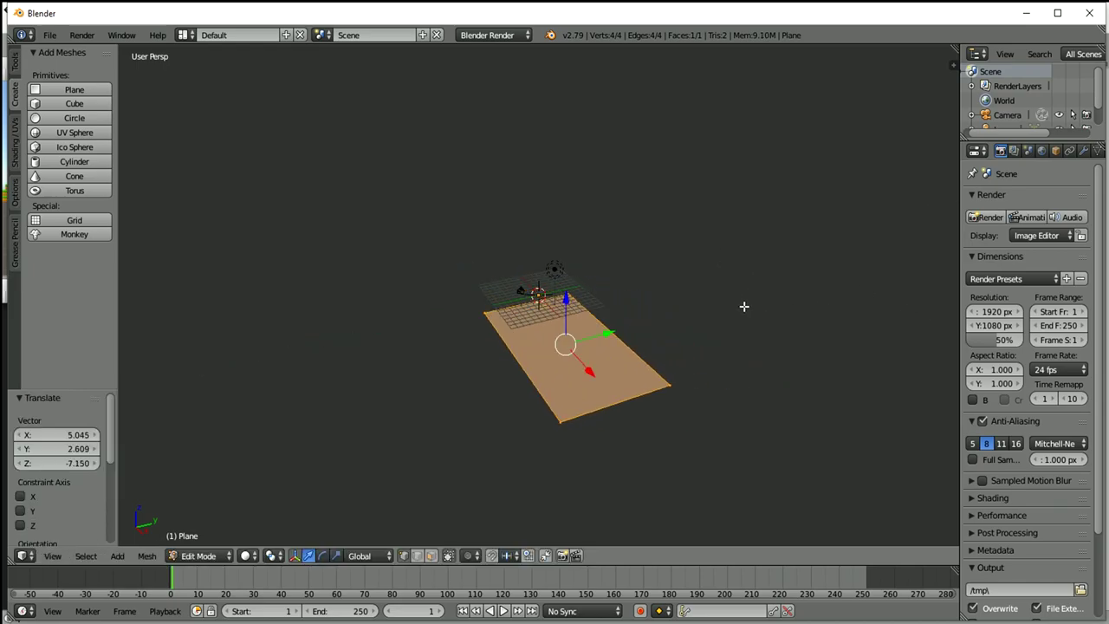
{"action": "key", "text": "ctrl+z"}
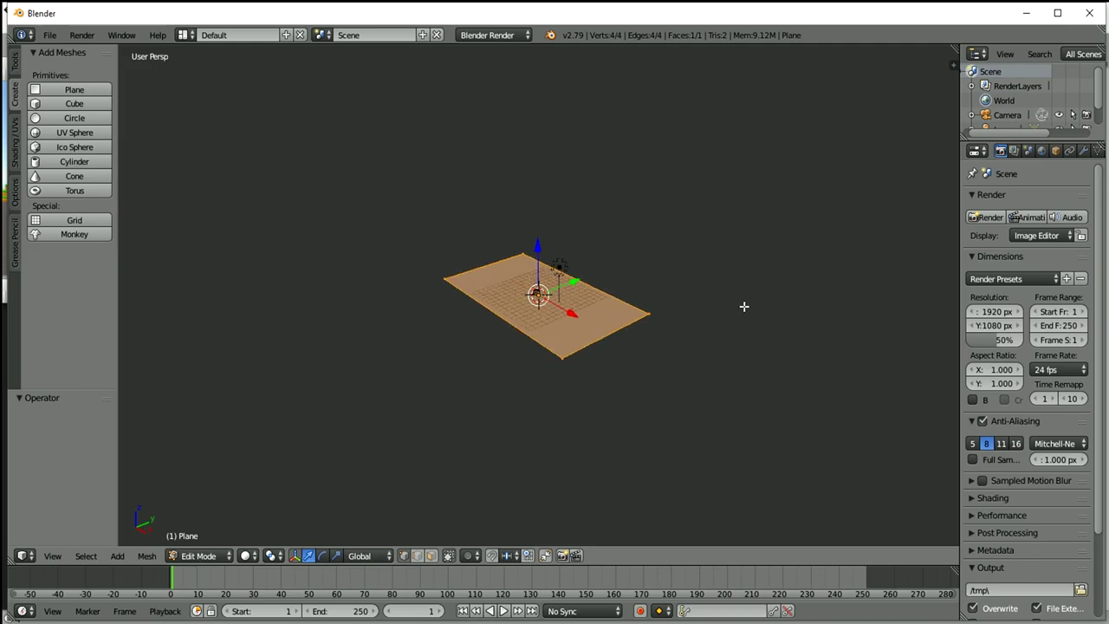
{"action": "key", "text": "KP_7"}
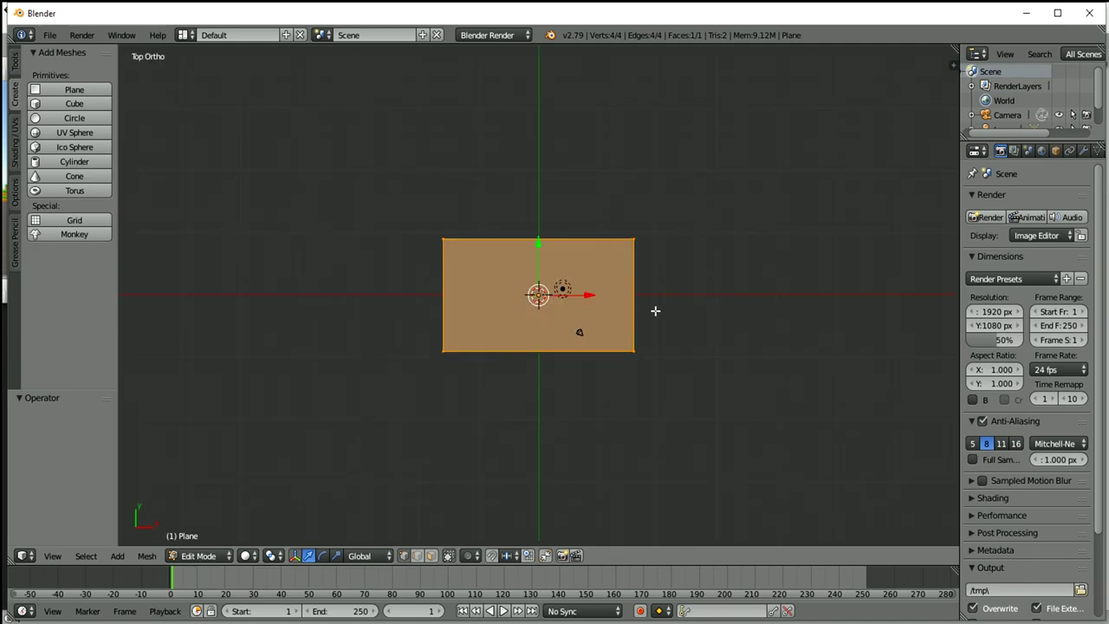
Apply Subdivide twice from the Tools tab to turn the plane into an 8×8 grid.
{"action": "scroll", "coordinate": [655, 310], "scroll_direction": "up", "scroll_amount": 3}
{"action": "scroll", "coordinate": [676, 317], "scroll_direction": "up", "scroll_amount": 4}
{"action": "scroll", "coordinate": [685, 321], "scroll_direction": "down", "scroll_amount": 2}
{"action": "scroll", "coordinate": [685, 322], "scroll_direction": "down", "scroll_amount": 2}
{"action": "scroll", "coordinate": [650, 317], "scroll_direction": "up", "scroll_amount": 3}
{"action": "scroll", "coordinate": [650, 318], "scroll_direction": "down", "scroll_amount": 2}
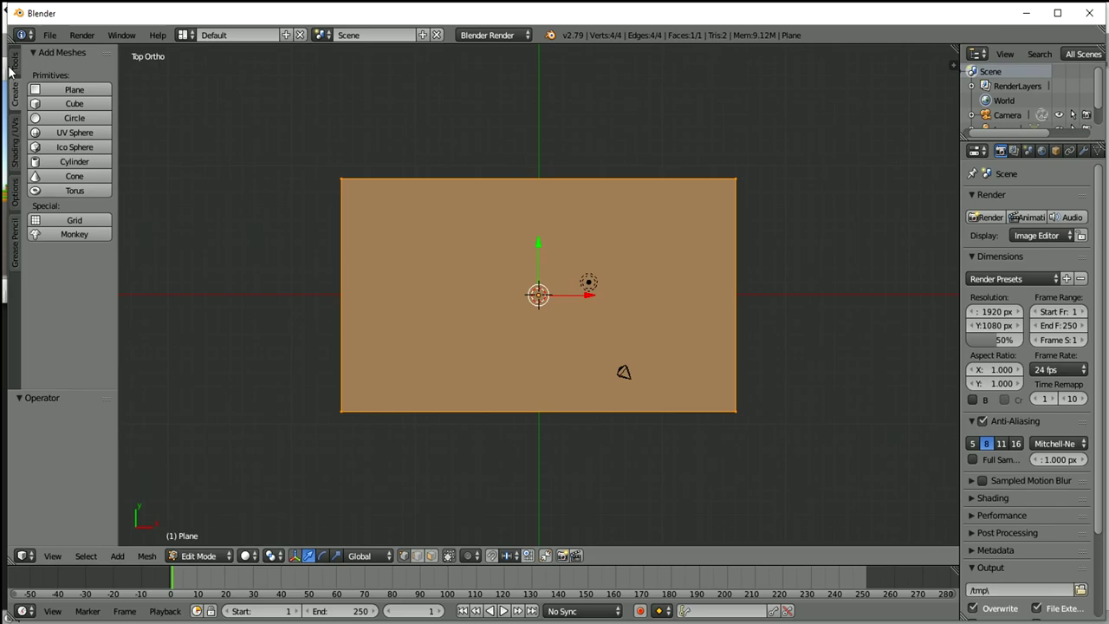
{"action": "left_click", "coordinate": [14, 71]}
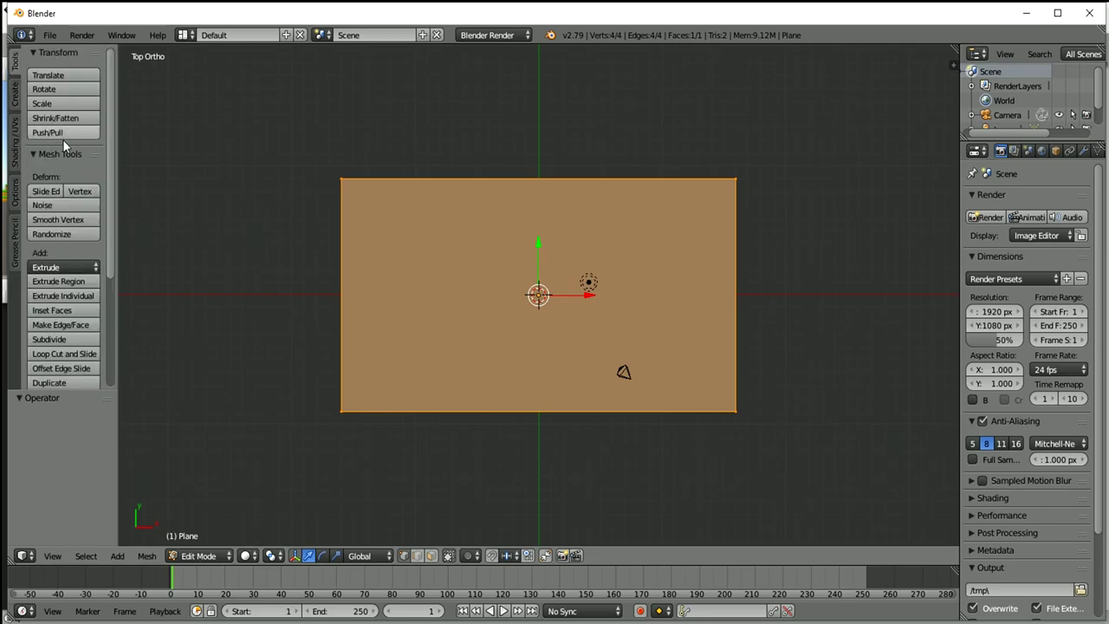
{"action": "left_click", "coordinate": [52, 339]}
{"action": "left_click", "coordinate": [52, 339]}
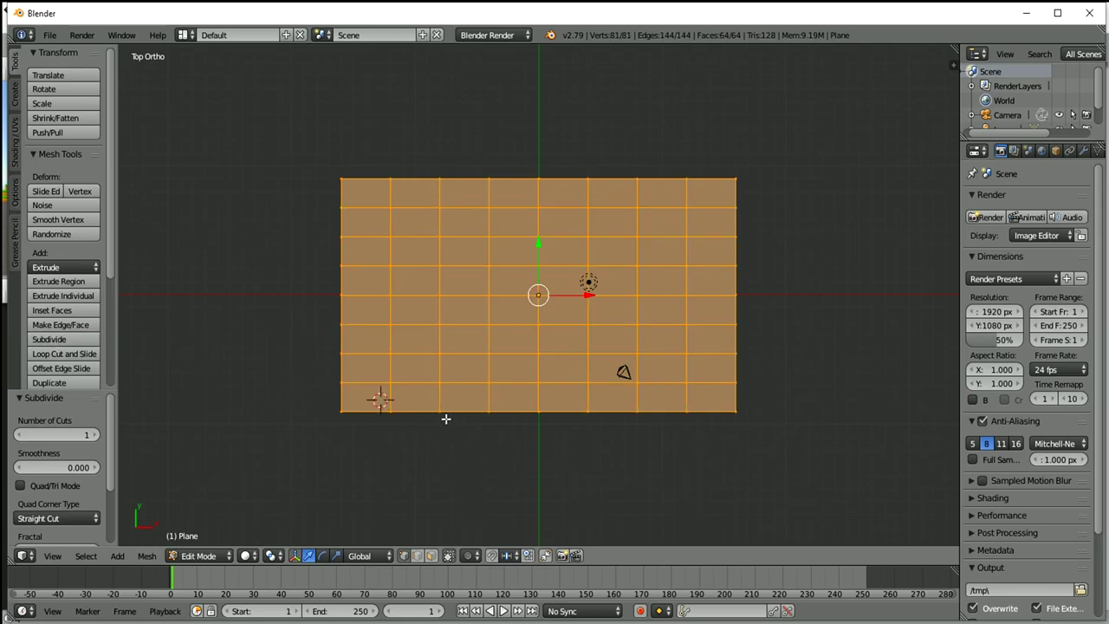
{"action": "left_click", "coordinate": [365, 401]}
{"action": "left_click", "coordinate": [406, 391]}
In face mode, select the bottom-row faces in the grid's lower-left corner.
{"action": "key", "text": "a"}
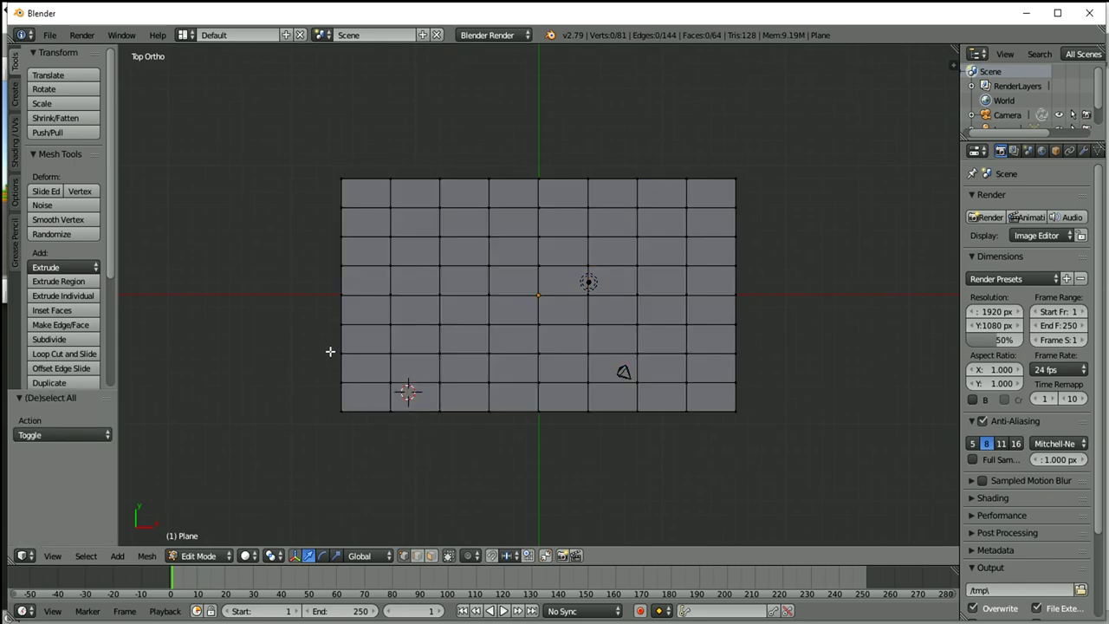
{"action": "left_click_drag", "start_coordinate": [321, 336], "coordinate": [488, 335], "text": "ctrl"}
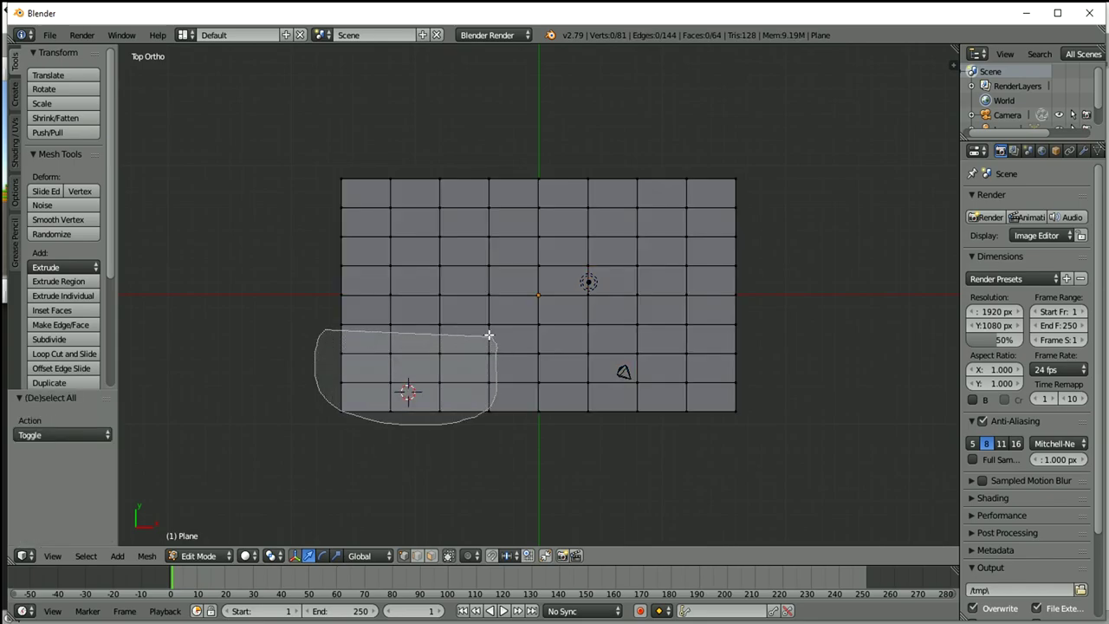
{"action": "left_click", "coordinate": [432, 555]}
{"action": "left_click", "coordinate": [458, 396]}
{"action": "right_click", "coordinate": [461, 341]}
{"action": "right_click", "coordinate": [357, 389]}
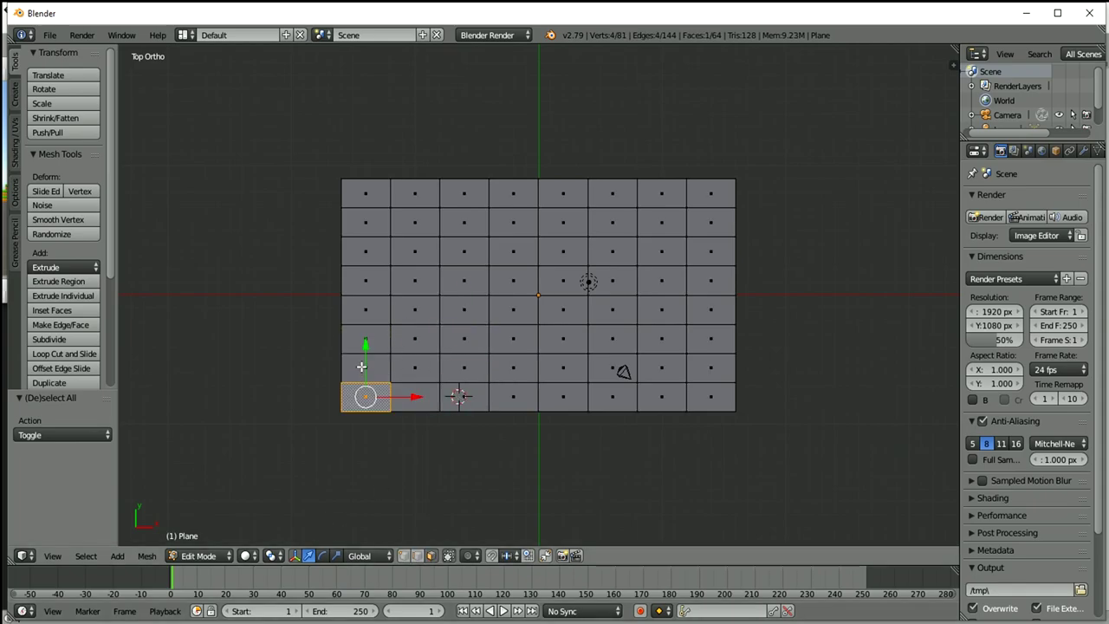
{"action": "right_click", "coordinate": [362, 367], "text": "shift"}
{"action": "right_click", "coordinate": [414, 371], "text": "shift"}
{"action": "right_click", "coordinate": [414, 397], "text": "shift"}
{"action": "right_click", "coordinate": [468, 394], "text": "shift"}
Extend the face selection upward into an L-shaped patch.
{"action": "right_click", "coordinate": [459, 369], "text": "shift"}
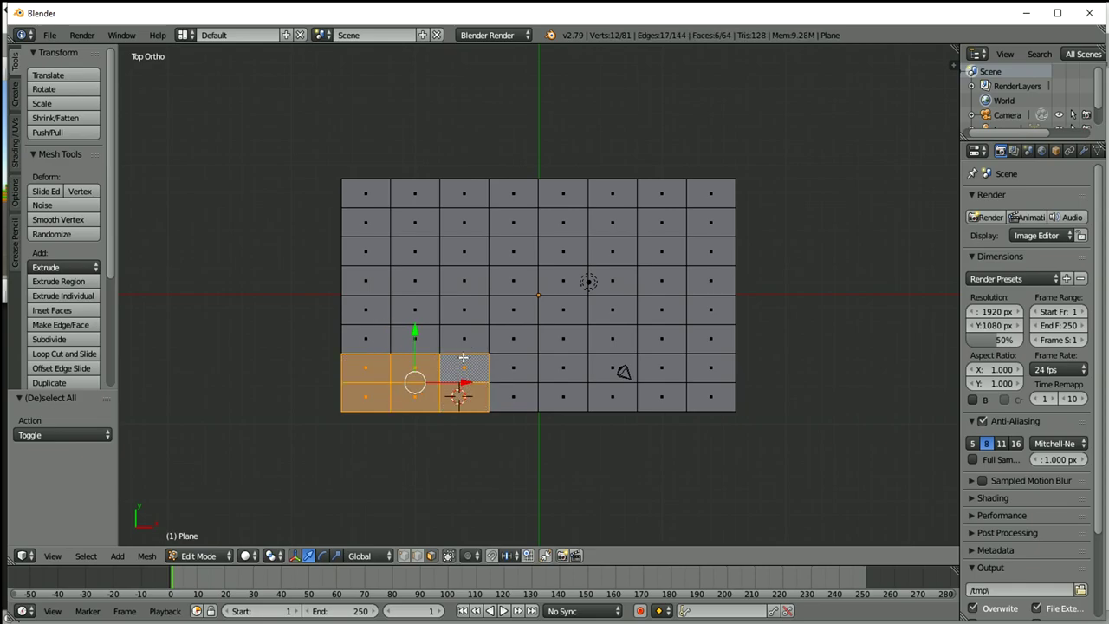
{"action": "right_click", "coordinate": [460, 341], "text": "shift"}
{"action": "right_click", "coordinate": [411, 340], "text": "shift"}
{"action": "right_click", "coordinate": [411, 312], "text": "shift"}
{"action": "right_click", "coordinate": [453, 316], "text": "shift"}
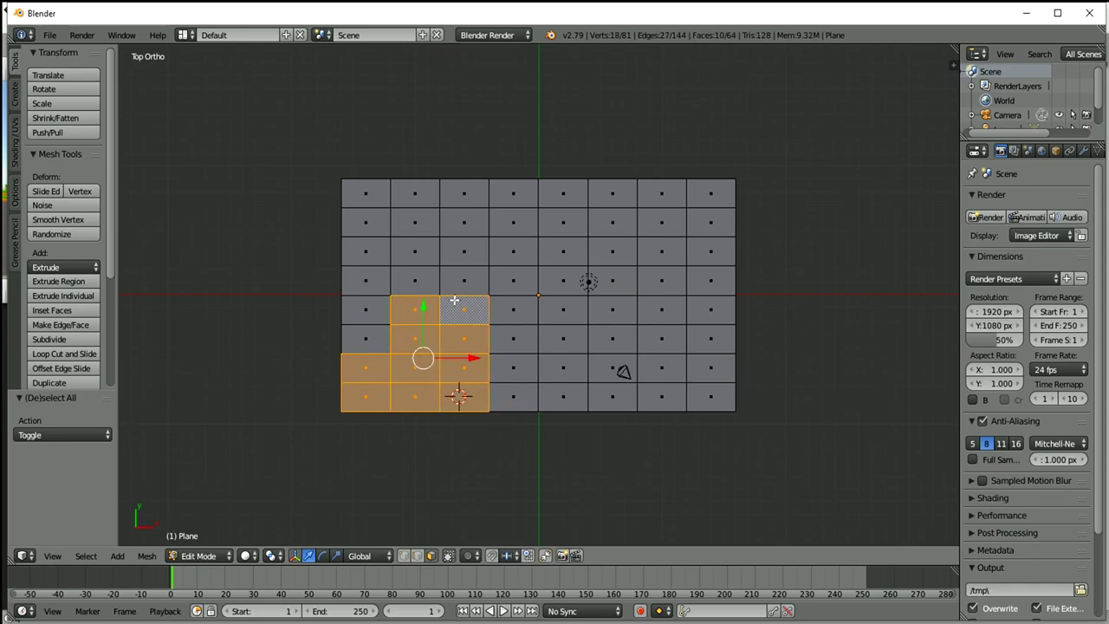
{"action": "right_click", "coordinate": [457, 284], "text": "shift"}
{"action": "right_click", "coordinate": [414, 284], "text": "shift"}
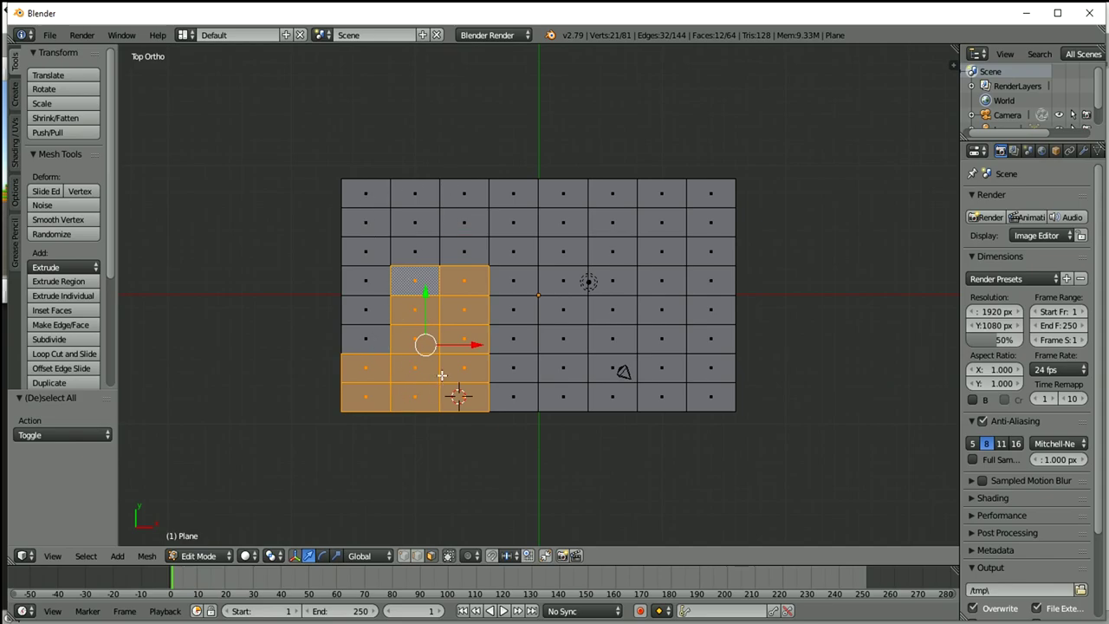
In vertex mode, deselect the patch's inner vertices, leaving only its outline edges.
{"action": "left_click", "coordinate": [404, 555]}
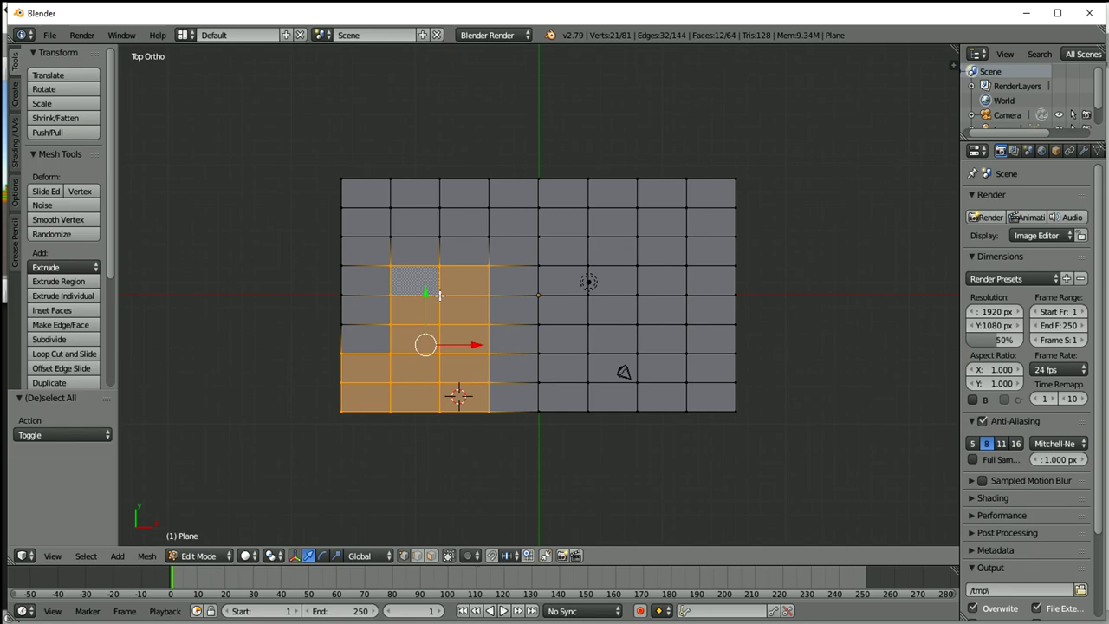
{"action": "right_click", "coordinate": [440, 296], "text": "shift"}
{"action": "right_click", "coordinate": [440, 329], "text": "shift"}
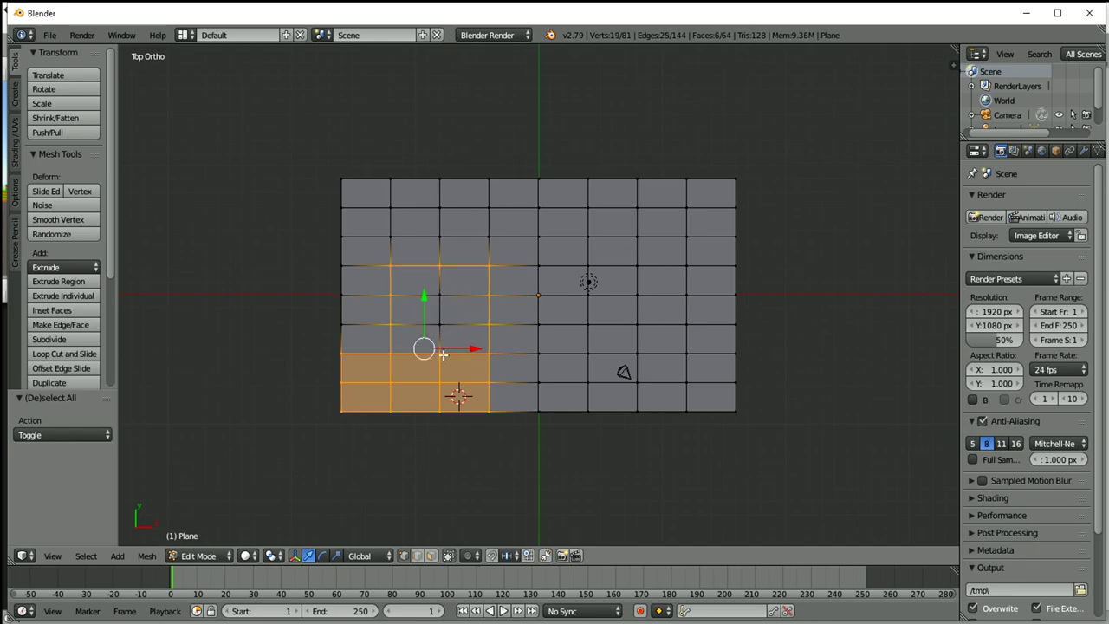
{"action": "right_click", "coordinate": [440, 354], "text": "shift"}
{"action": "right_click", "coordinate": [439, 381], "text": "shift"}
{"action": "right_click", "coordinate": [390, 381], "text": "shift"}
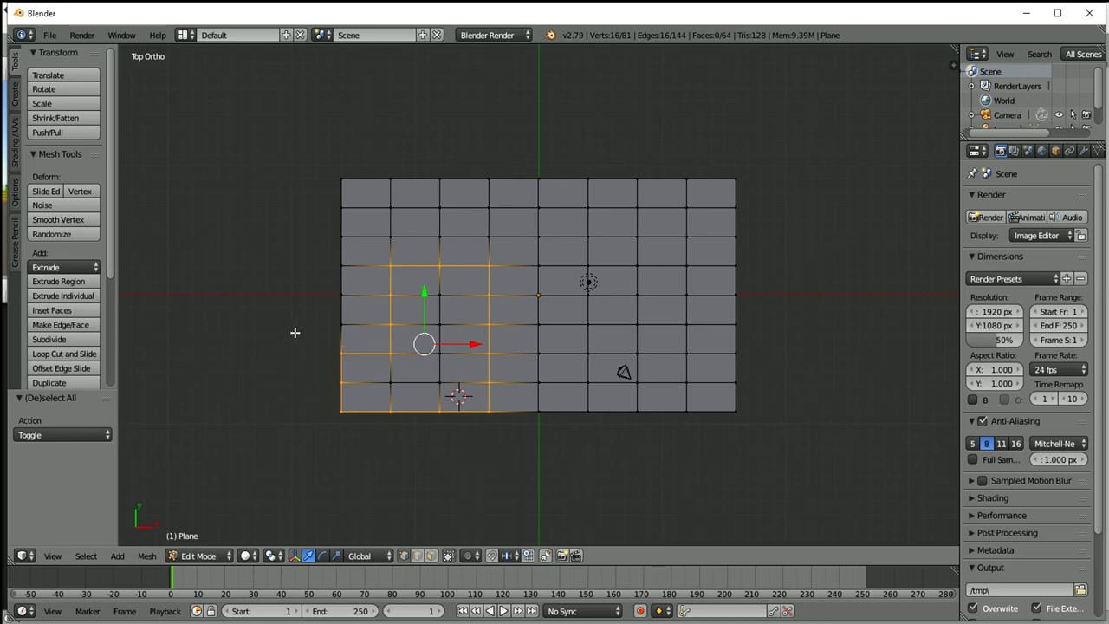
Mark the L-patch outline as a seam via 'mar' search, deselect, then lasso the left-edge vertices.
{"action": "key", "text": "space"}
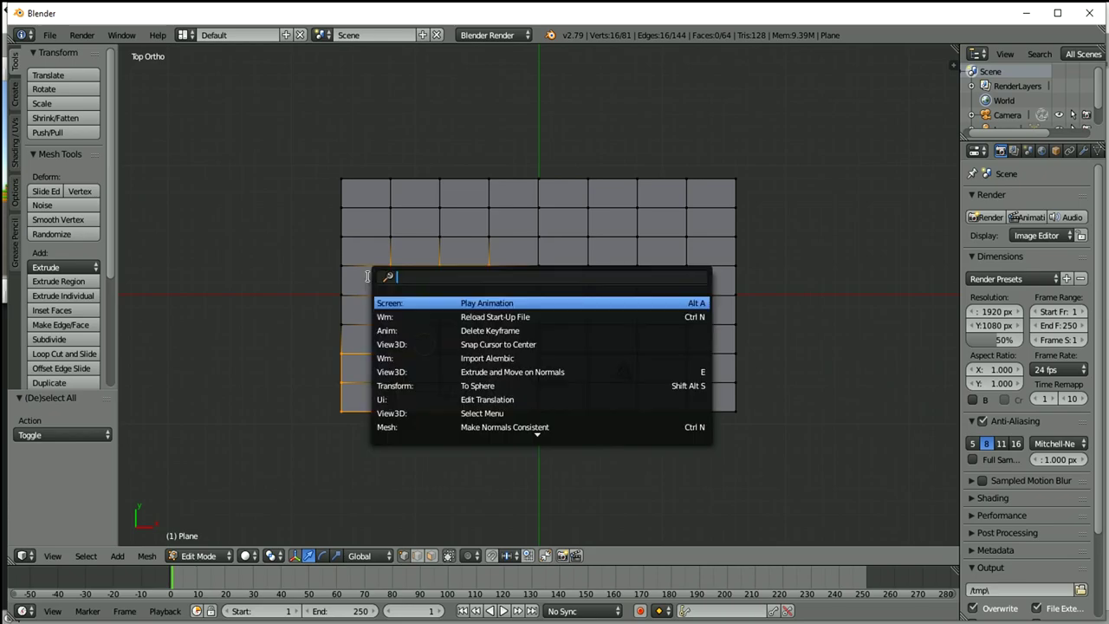
{"action": "type", "text": "mar"}
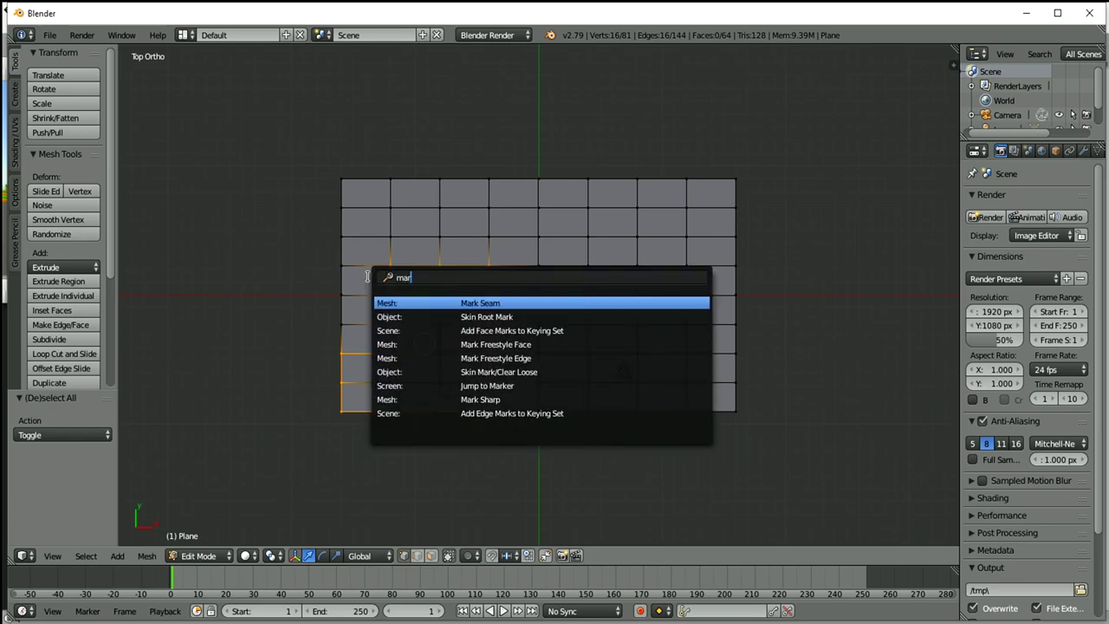
{"action": "key", "text": "Return"}
{"action": "key", "text": "a"}
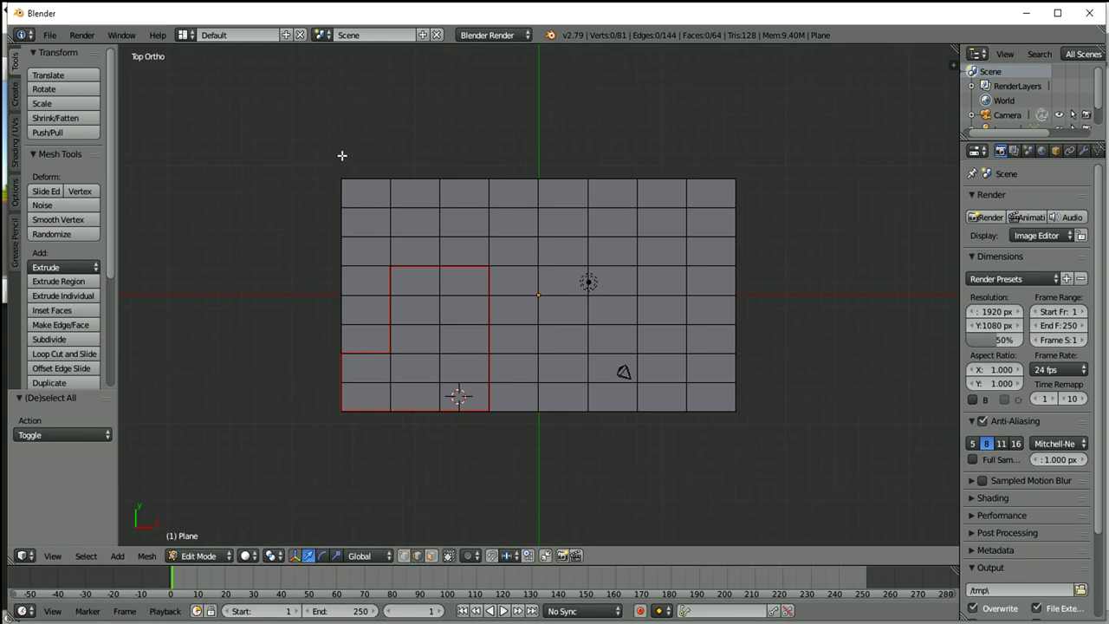
{"action": "left_click_drag", "start_coordinate": [338, 163], "coordinate": [347, 338], "text": "ctrl"}
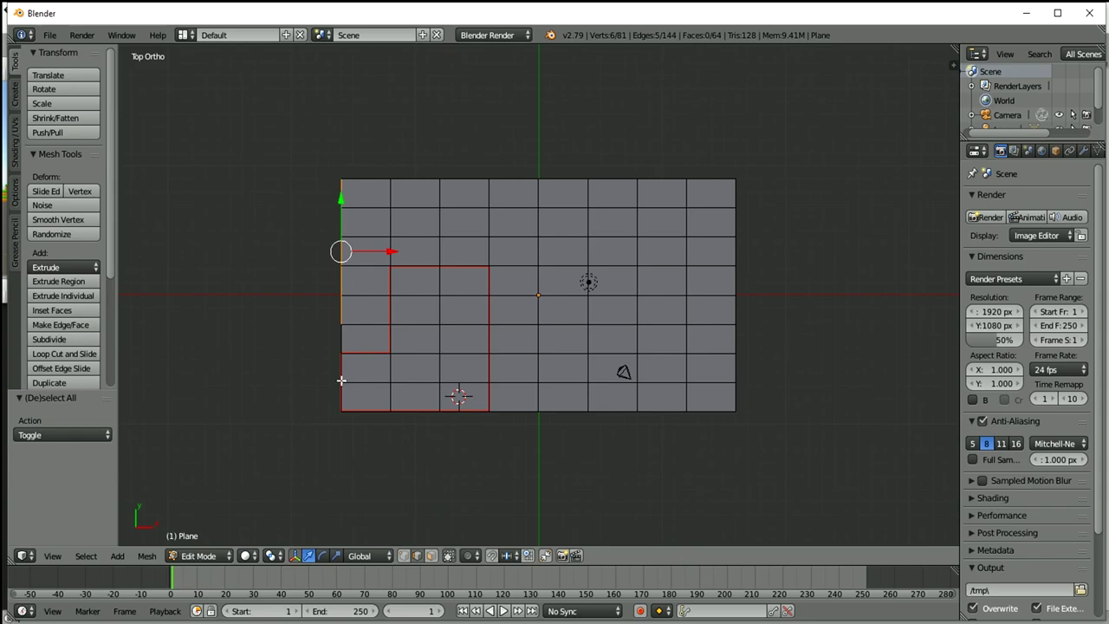
Select the upper-left block's left, top and right border vertices and mark them as a seam.
{"action": "right_click", "coordinate": [343, 342], "text": "shift"}
{"action": "left_click_drag", "start_coordinate": [317, 149], "coordinate": [498, 137], "text": "ctrl"}
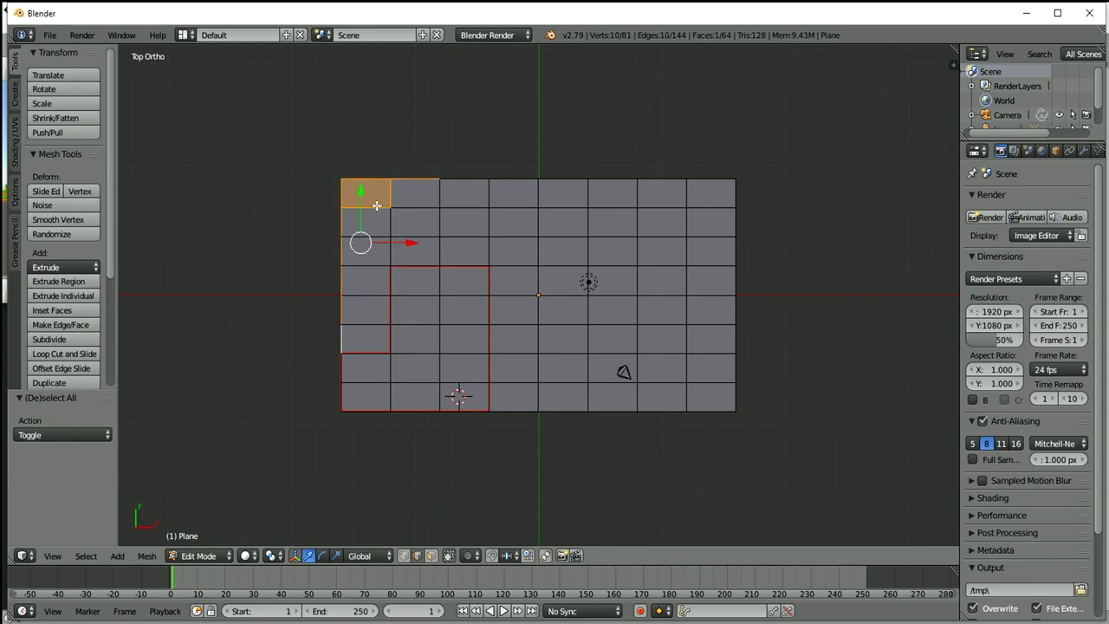
{"action": "right_click", "coordinate": [452, 178], "text": "shift"}
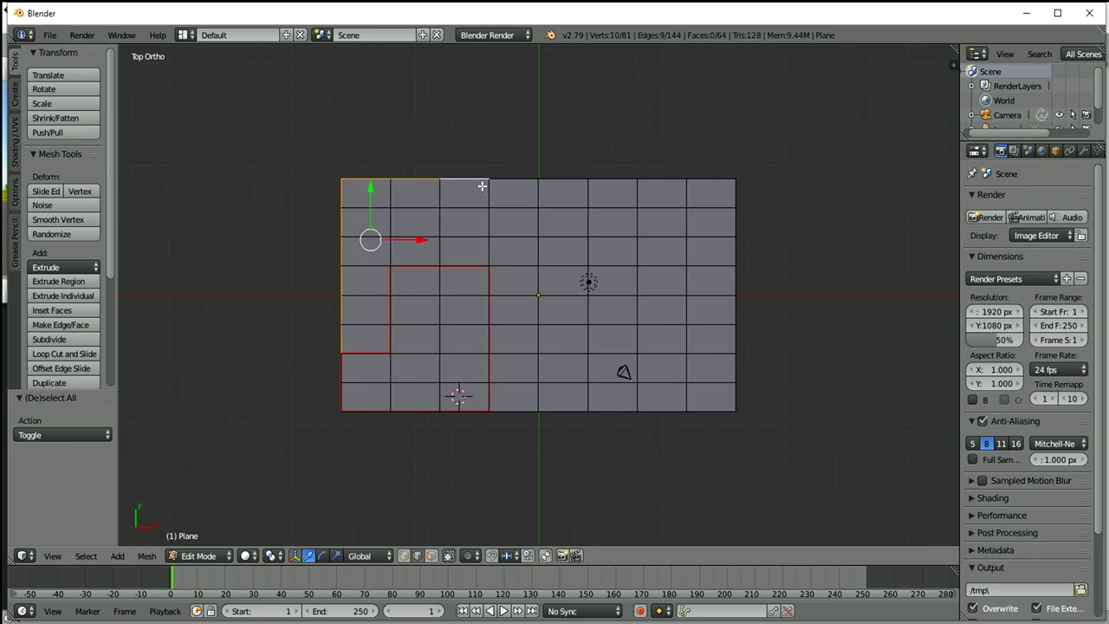
{"action": "right_click", "coordinate": [491, 183], "text": "shift"}
{"action": "right_click", "coordinate": [489, 210], "text": "shift"}
{"action": "right_click", "coordinate": [488, 239], "text": "shift"}
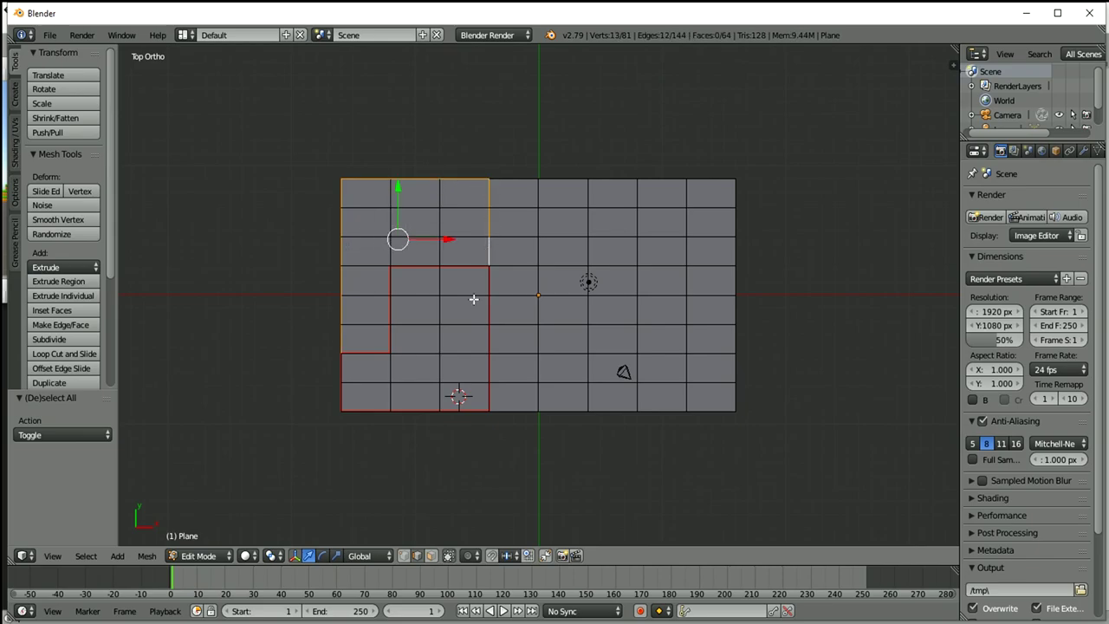
{"action": "key", "text": "space"}
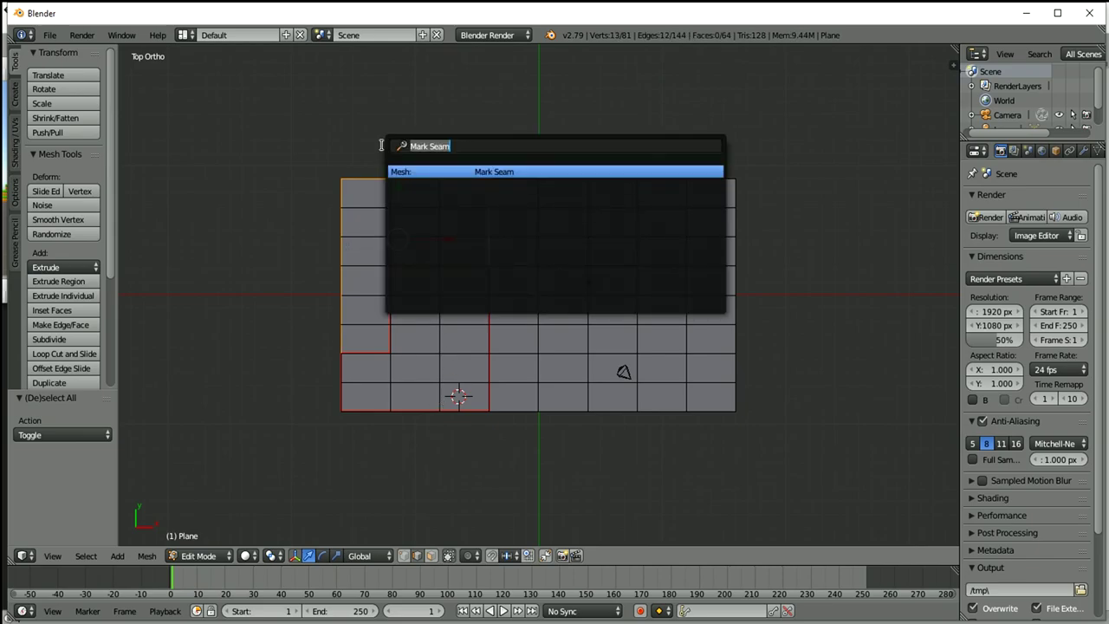
{"action": "key", "text": "Return"}
{"action": "right_click", "coordinate": [522, 298]}
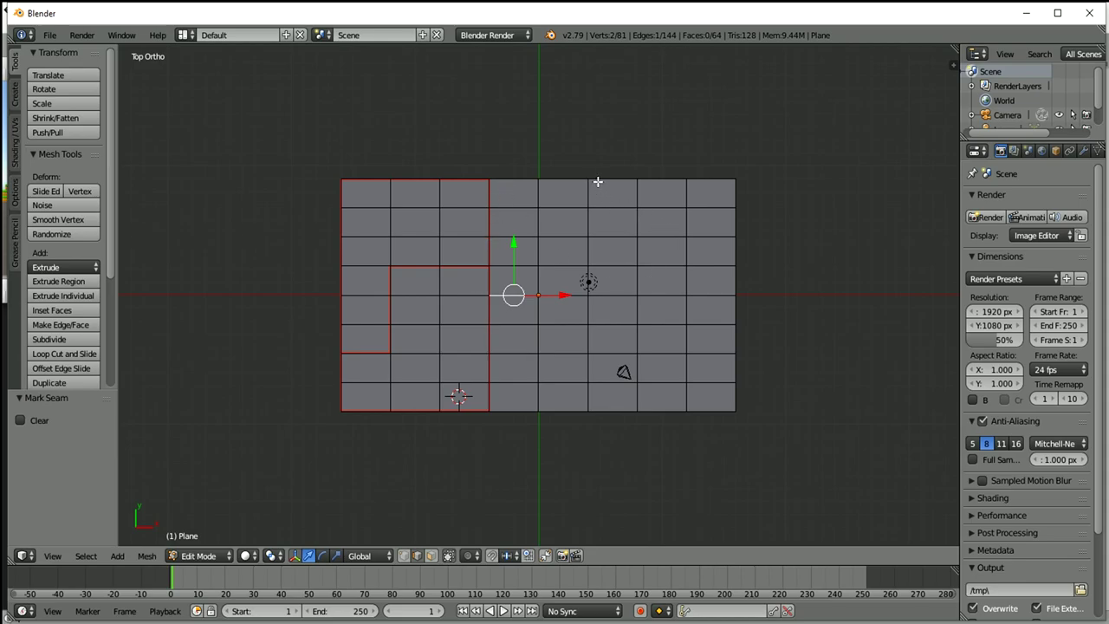
{"action": "key", "text": "ctrl+Tab"}
Triangulate the four faces running diagonally down-right from the grid's top row.
{"action": "key", "text": "3"}
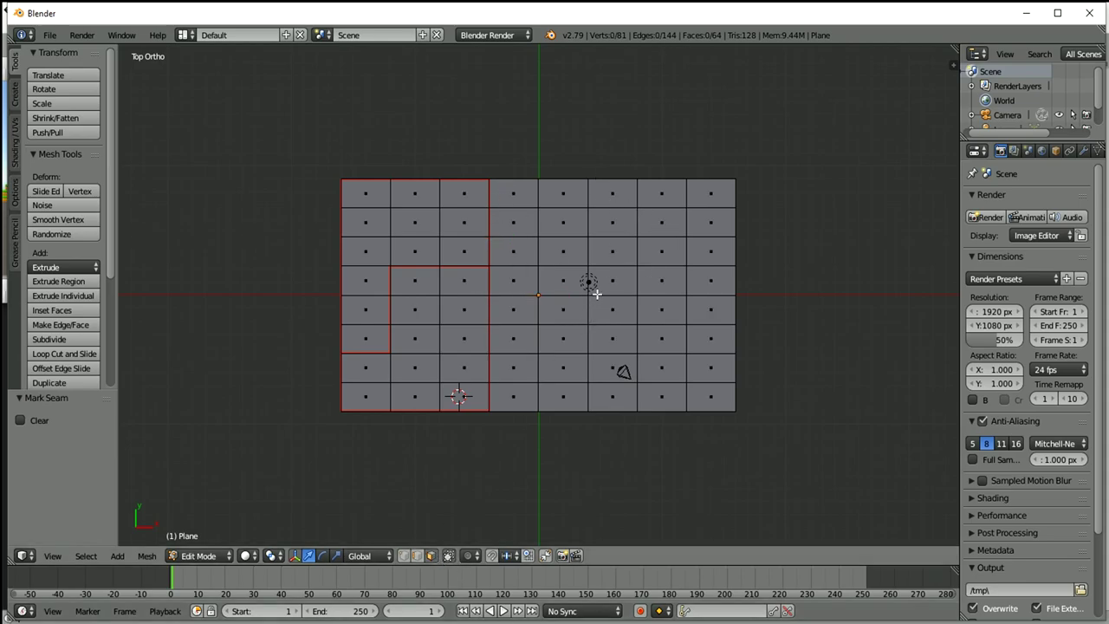
{"action": "left_click", "coordinate": [582, 194]}
{"action": "right_click", "coordinate": [581, 194]}
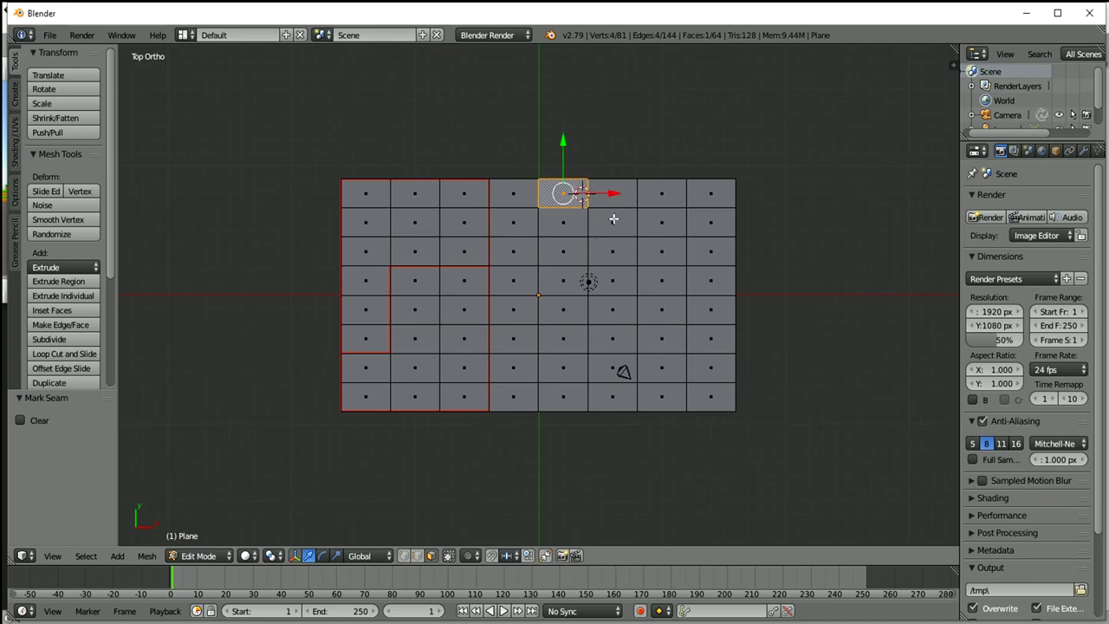
{"action": "right_click", "coordinate": [613, 221], "text": "shift"}
{"action": "right_click", "coordinate": [661, 250], "text": "shift"}
{"action": "right_click", "coordinate": [708, 281], "text": "shift"}
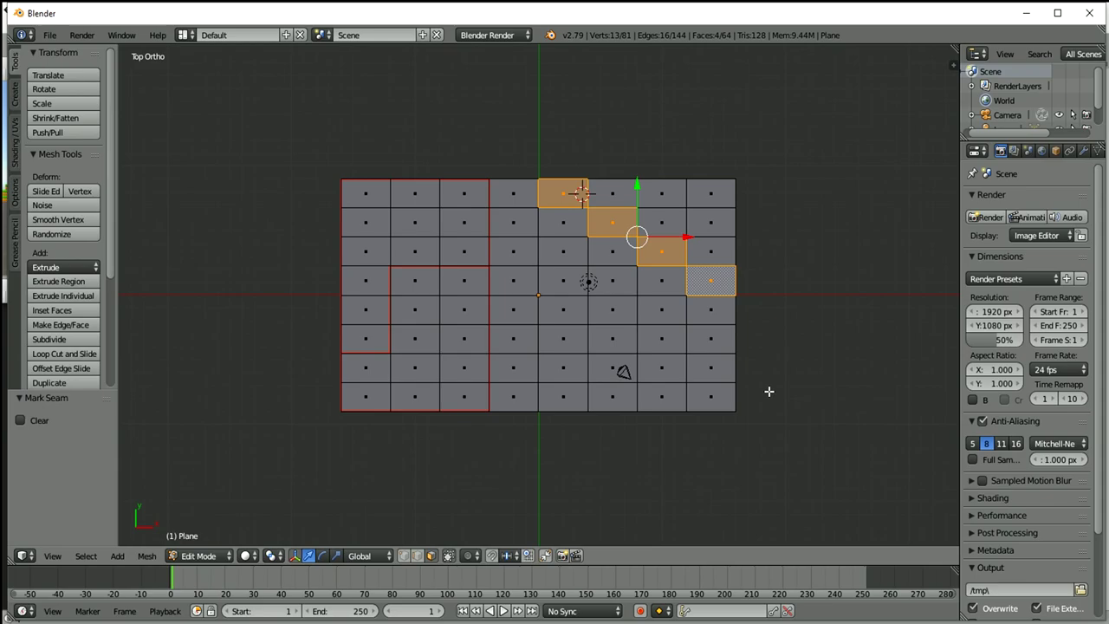
{"action": "key", "text": "space"}
{"action": "key", "text": "BackSpace"}
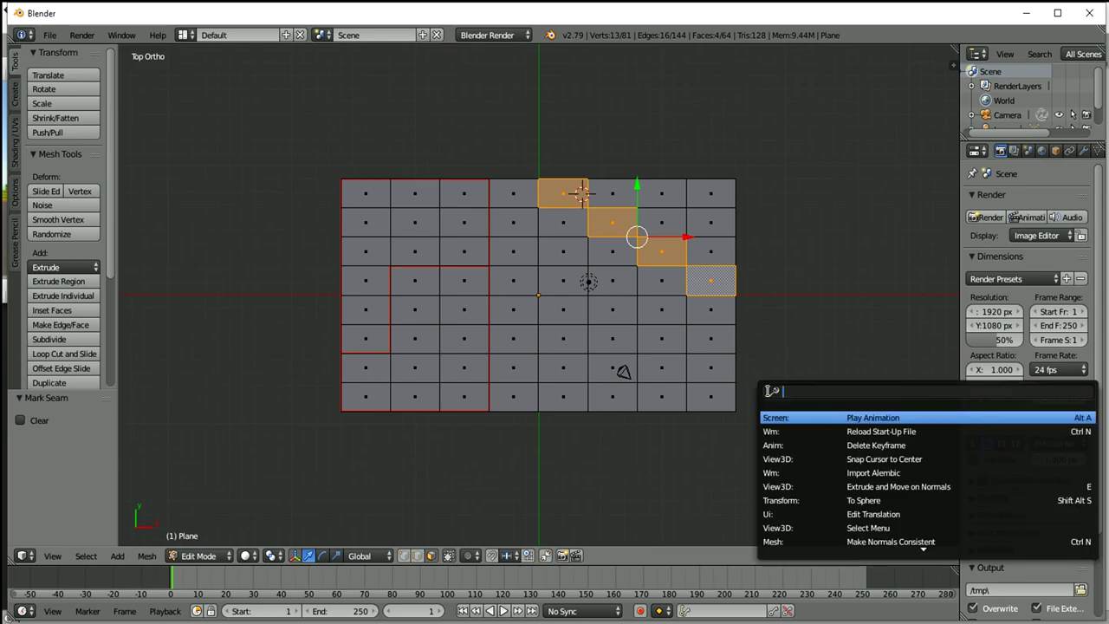
{"action": "type", "text": "tri"}
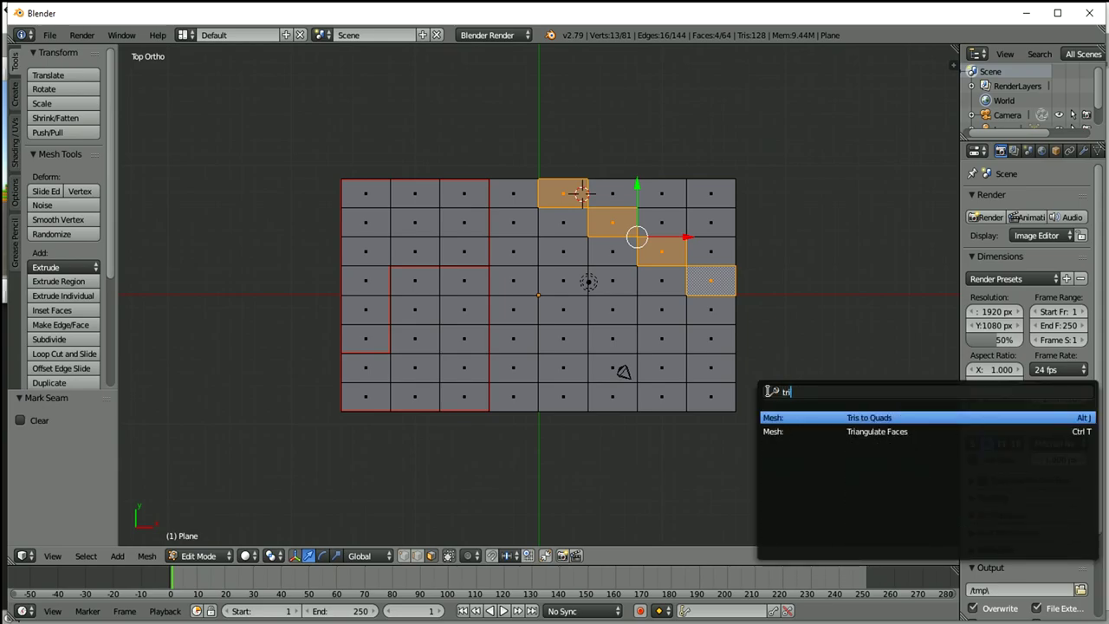
{"action": "key", "text": "Down"}
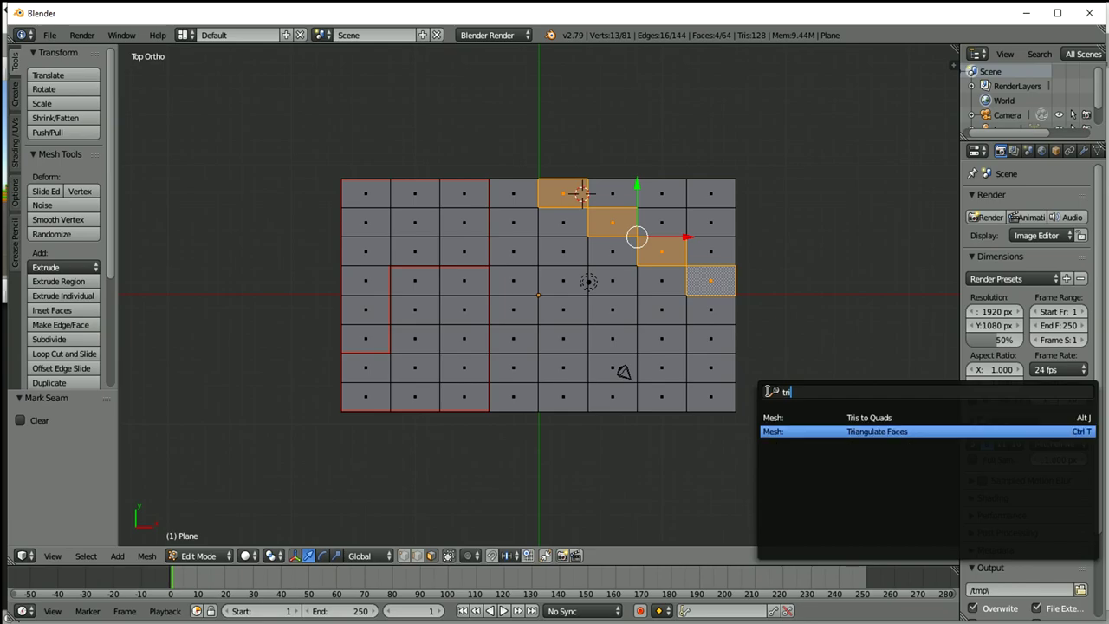
{"action": "key", "text": "Return"}
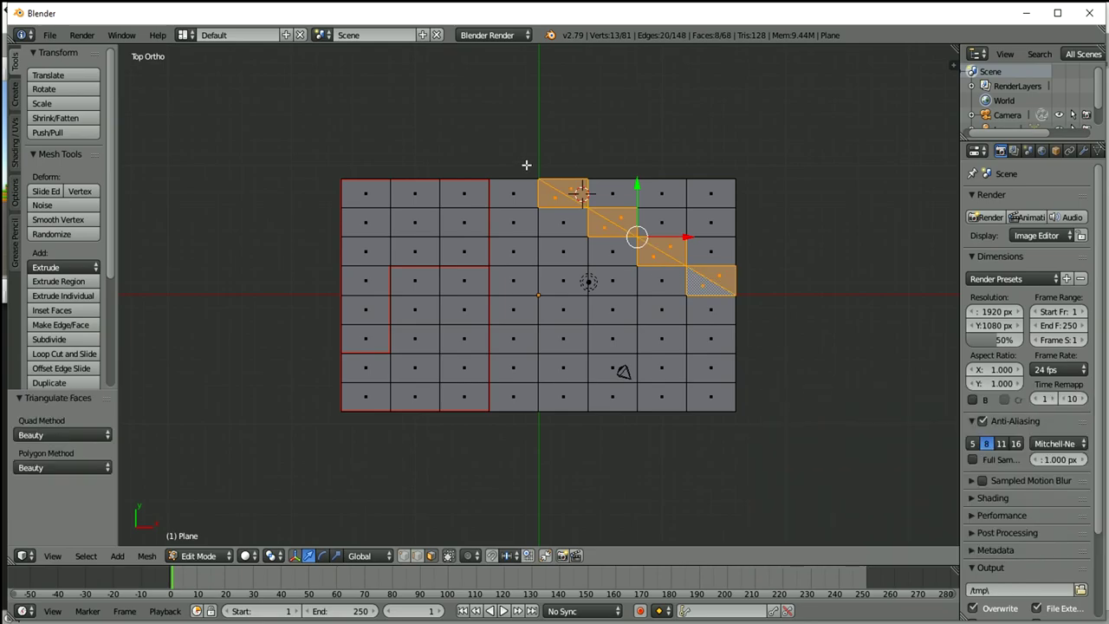
{"action": "left_click", "coordinate": [810, 202]}
In edge mode, select the top and right-side edges of the upper-right block.
{"action": "left_click", "coordinate": [418, 555]}
{"action": "left_click", "coordinate": [603, 180]}
{"action": "left_click", "coordinate": [575, 180]}
{"action": "left_click", "coordinate": [611, 179], "text": "shift"}
{"action": "left_click", "coordinate": [646, 179], "text": "shift"}
{"action": "left_click", "coordinate": [701, 180], "text": "shift"}
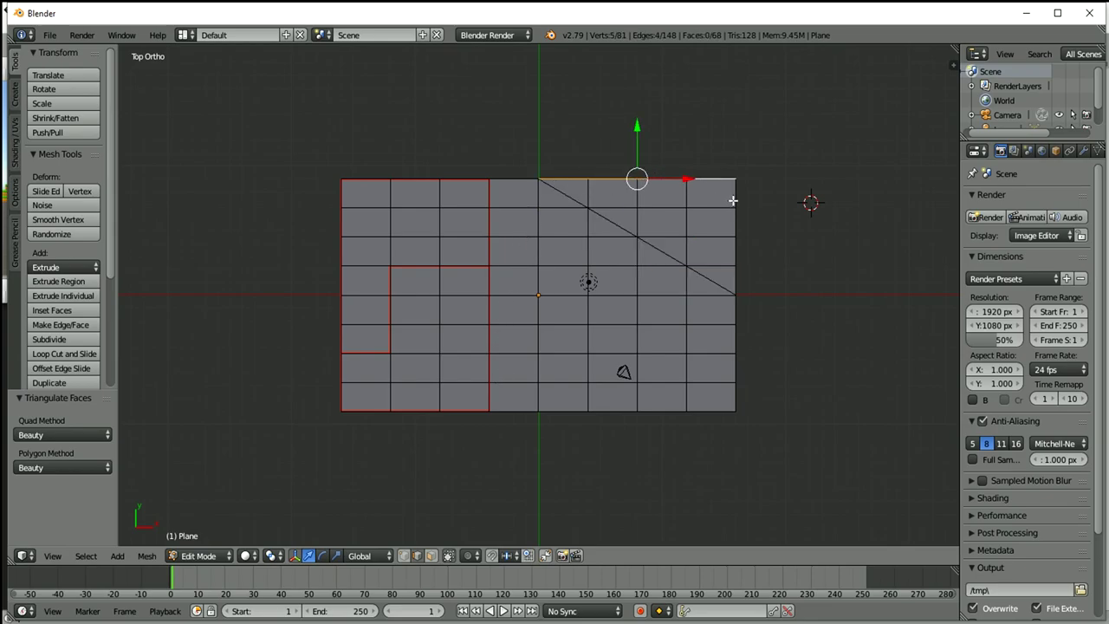
{"action": "left_click", "coordinate": [733, 200], "text": "shift"}
{"action": "left_click", "coordinate": [736, 223], "text": "shift"}
{"action": "left_click", "coordinate": [735, 252], "text": "shift"}
{"action": "left_click", "coordinate": [733, 279], "text": "shift"}
Add the diagonal cut plus the block's left and bottom edges to close the outline.
{"action": "left_click", "coordinate": [702, 272], "text": "shift"}
{"action": "left_click", "coordinate": [663, 252], "text": "shift"}
{"action": "left_click", "coordinate": [619, 227], "text": "shift"}
{"action": "left_click", "coordinate": [564, 200], "text": "shift"}
{"action": "left_click", "coordinate": [534, 192], "text": "shift"}
{"action": "left_click", "coordinate": [541, 227], "text": "shift"}
{"action": "left_click", "coordinate": [542, 259], "text": "shift"}
{"action": "left_click", "coordinate": [541, 286], "text": "shift"}
{"action": "left_click", "coordinate": [562, 295], "text": "shift"}
{"action": "left_click", "coordinate": [610, 295], "text": "shift"}
{"action": "left_click", "coordinate": [660, 295], "text": "shift"}
{"action": "left_click", "coordinate": [701, 294], "text": "shift"}
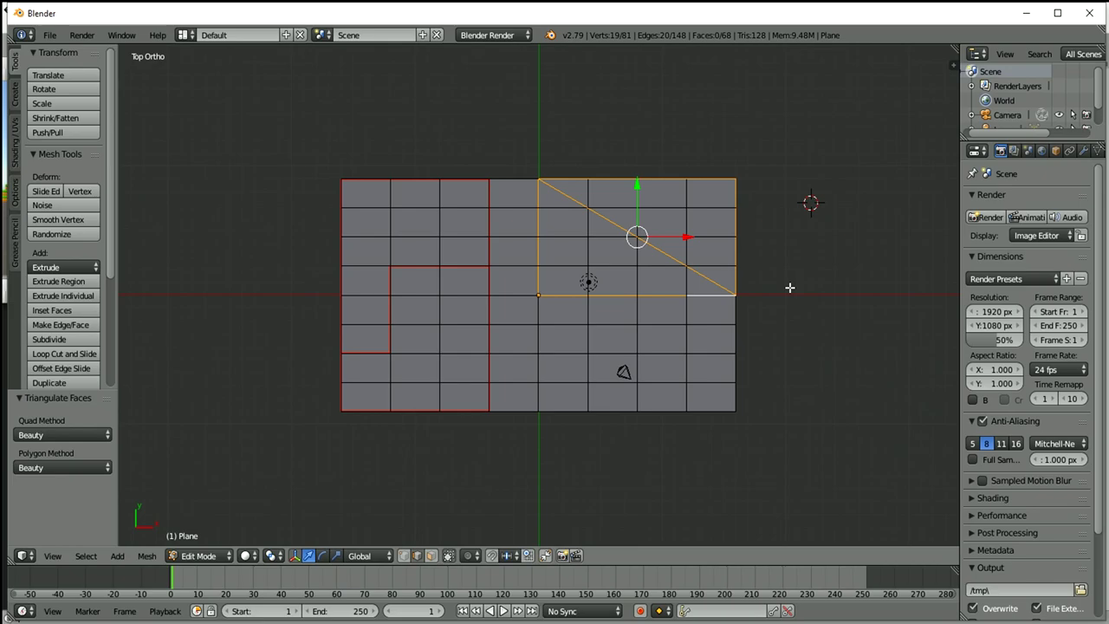
Mark the selected upper-right block outline and diagonal as seams via 'mark' search.
{"action": "key", "text": "space"}
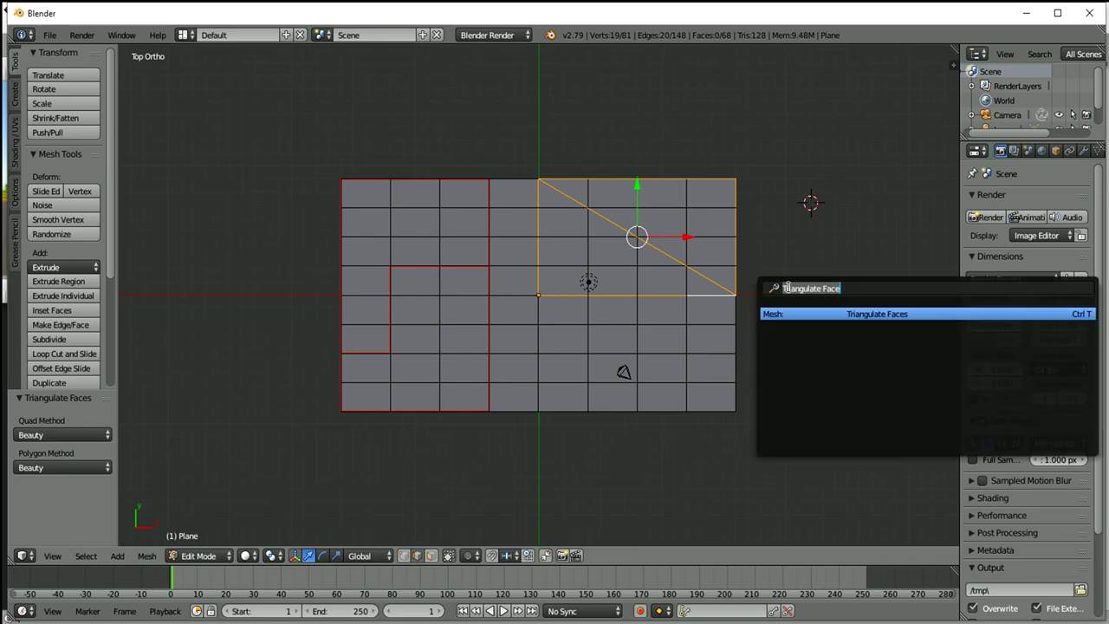
{"action": "key", "text": "BackSpace"}
{"action": "type", "text": "mark"}
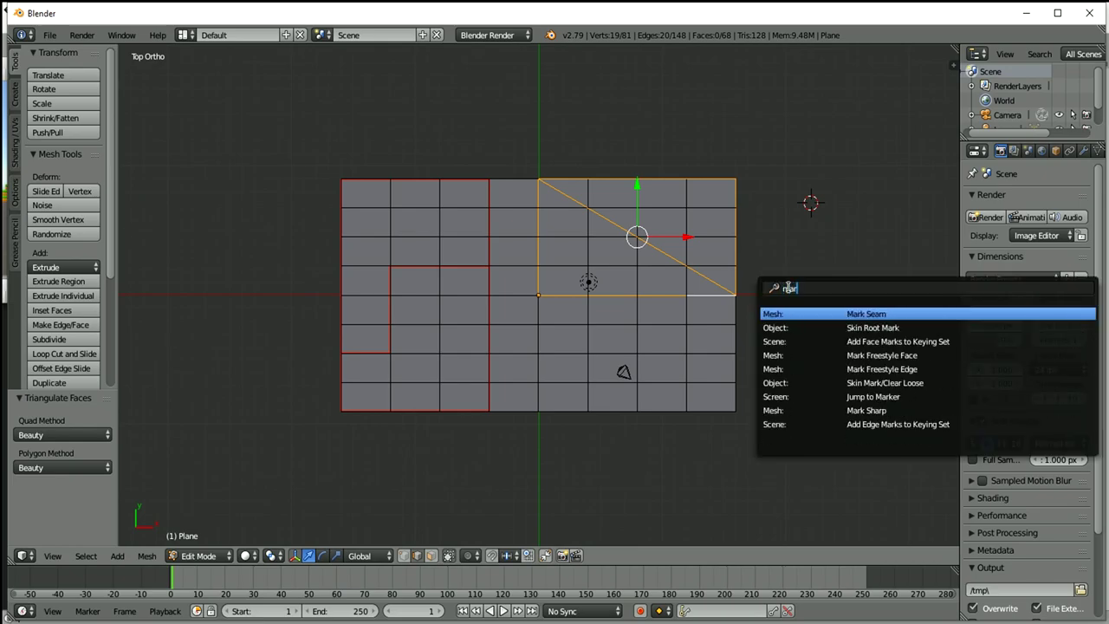
{"action": "left_click", "coordinate": [876, 314]}
{"action": "left_click", "coordinate": [859, 306]}
Select the vertical centre-line edges down to the bottom and mark them as seams.
{"action": "right_click", "coordinate": [511, 179]}
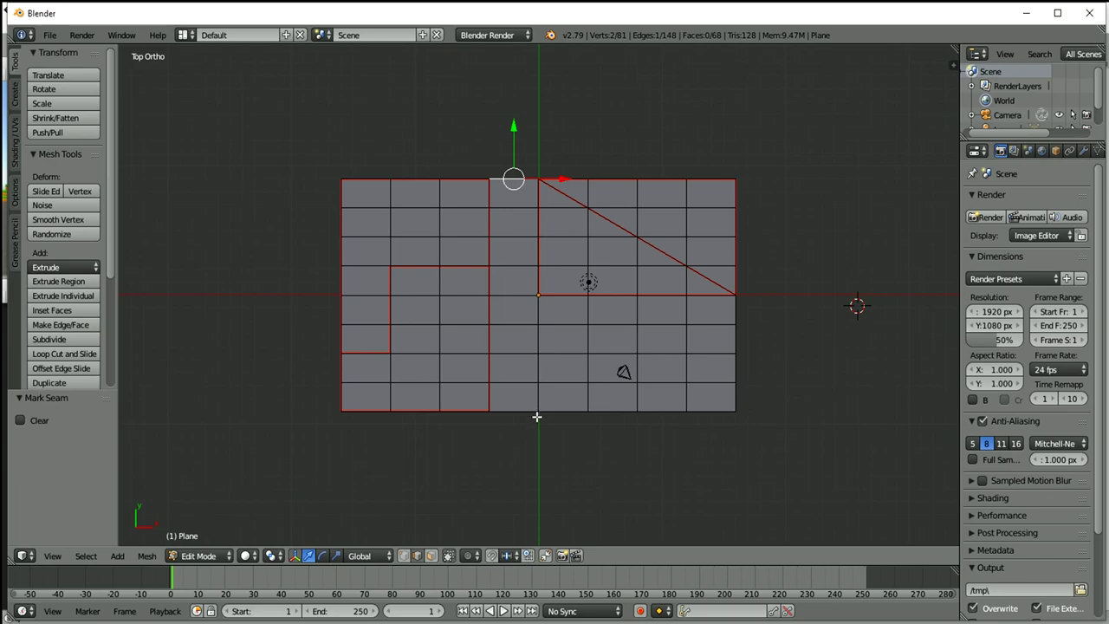
{"action": "right_click", "coordinate": [540, 315], "text": "shift"}
{"action": "right_click", "coordinate": [539, 346], "text": "shift"}
{"action": "right_click", "coordinate": [538, 372], "text": "shift"}
{"action": "right_click", "coordinate": [540, 398], "text": "shift"}
{"action": "right_click", "coordinate": [518, 409], "text": "shift"}
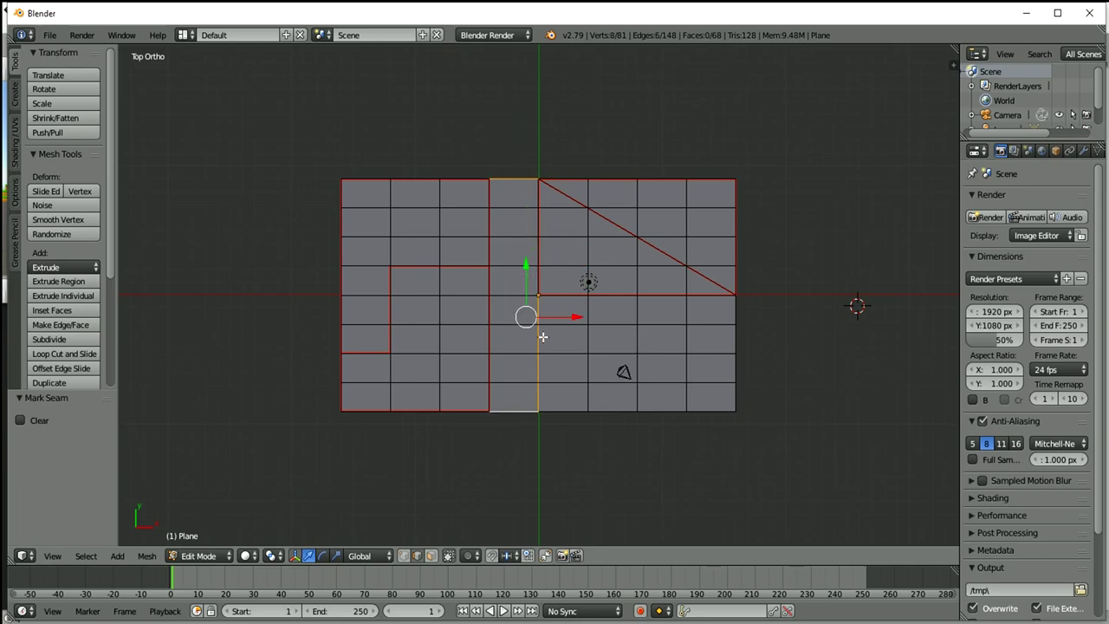
{"action": "key", "text": "space"}
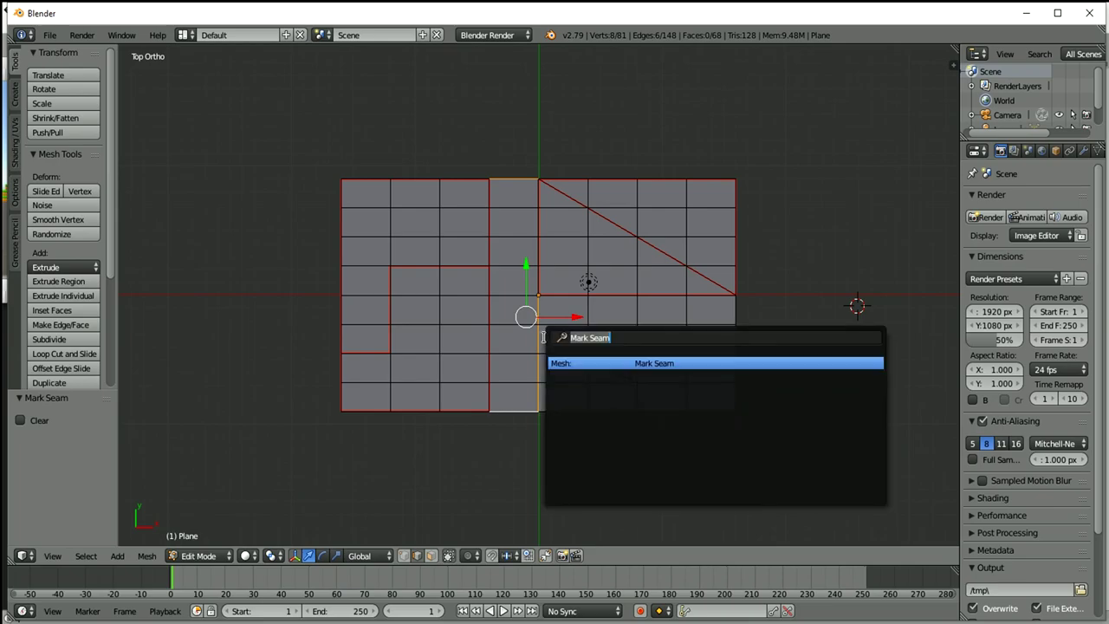
{"action": "left_click", "coordinate": [597, 364]}
Mark the lower-right and bottom border edges as seams, then deselect everything.
{"action": "right_click", "coordinate": [738, 309]}
{"action": "right_click", "coordinate": [733, 360], "text": "ctrl"}
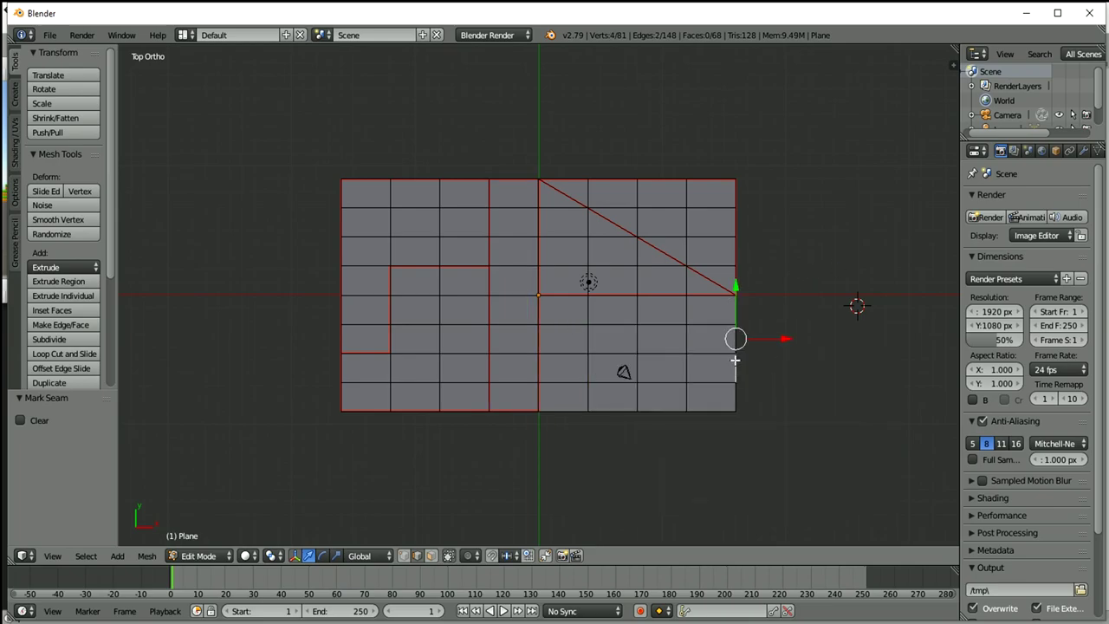
{"action": "right_click", "coordinate": [707, 410], "text": "ctrl"}
{"action": "right_click", "coordinate": [620, 406], "text": "shift"}
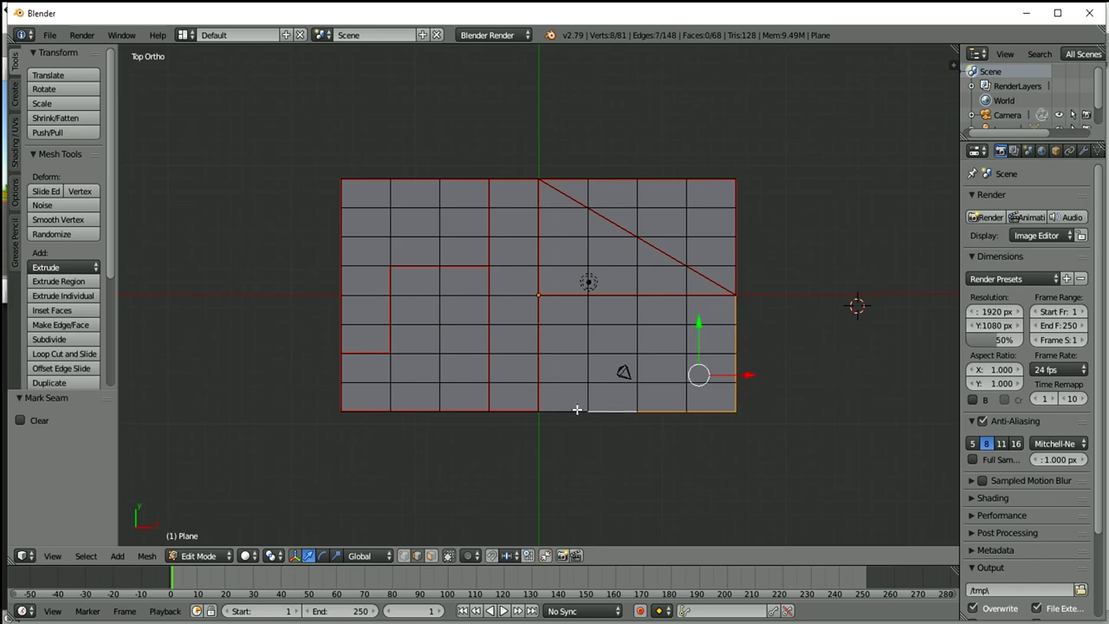
{"action": "right_click", "coordinate": [571, 407], "text": "shift"}
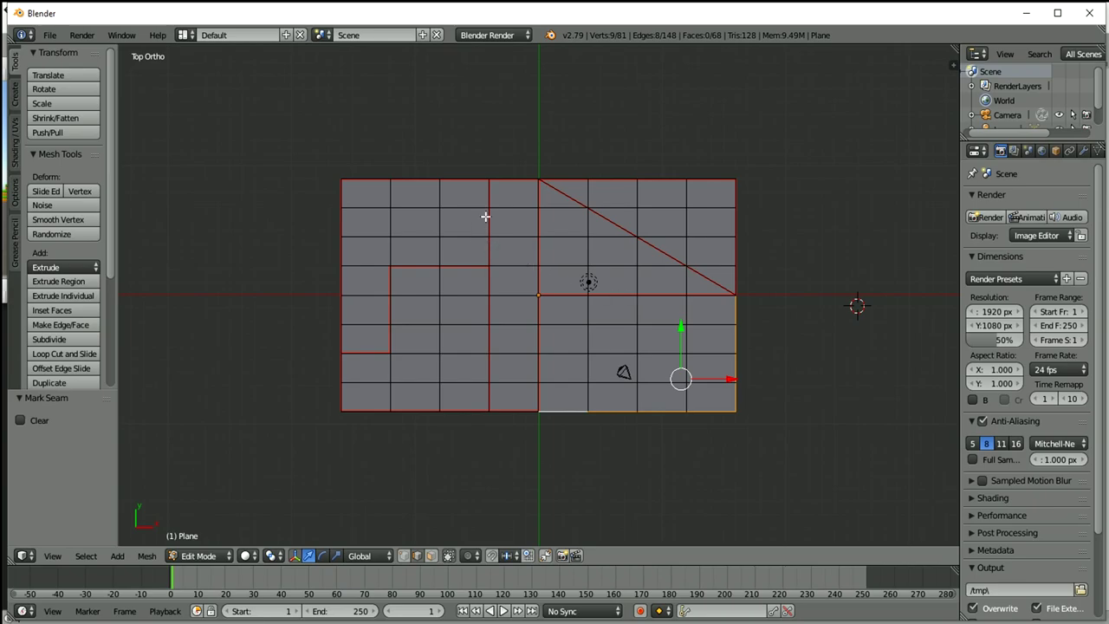
{"action": "key", "text": "space"}
{"action": "key", "text": "Return"}
{"action": "key", "text": "a"}
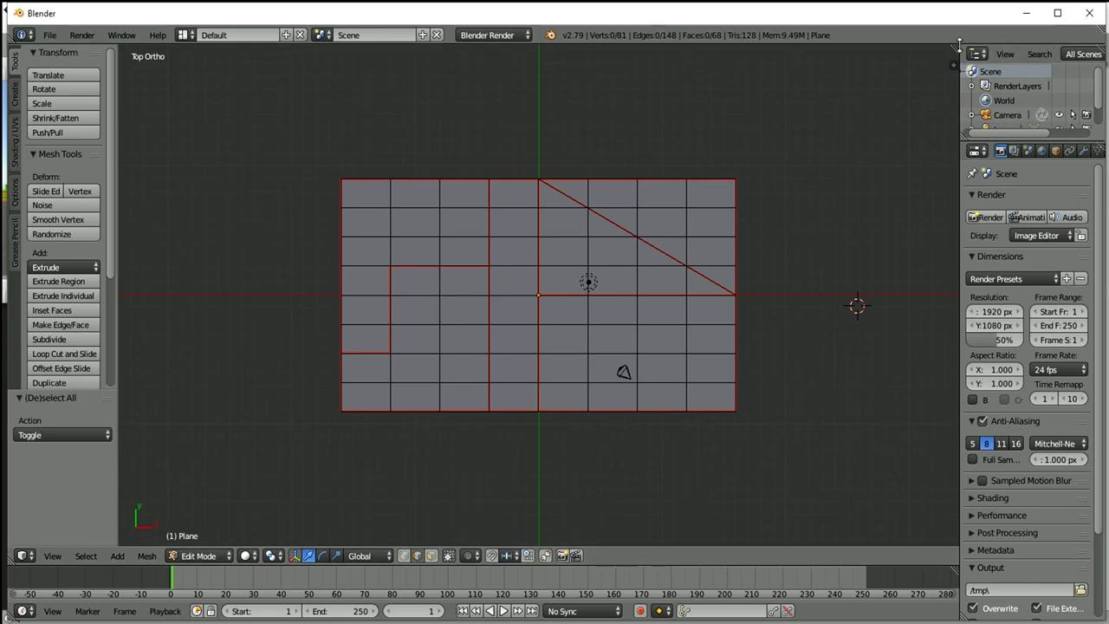
Split the 3D view in two, collapse the right tool shelf, and set that area to UV/Image Editor.
{"action": "left_click_drag", "start_coordinate": [960, 45], "coordinate": [935, 65]}
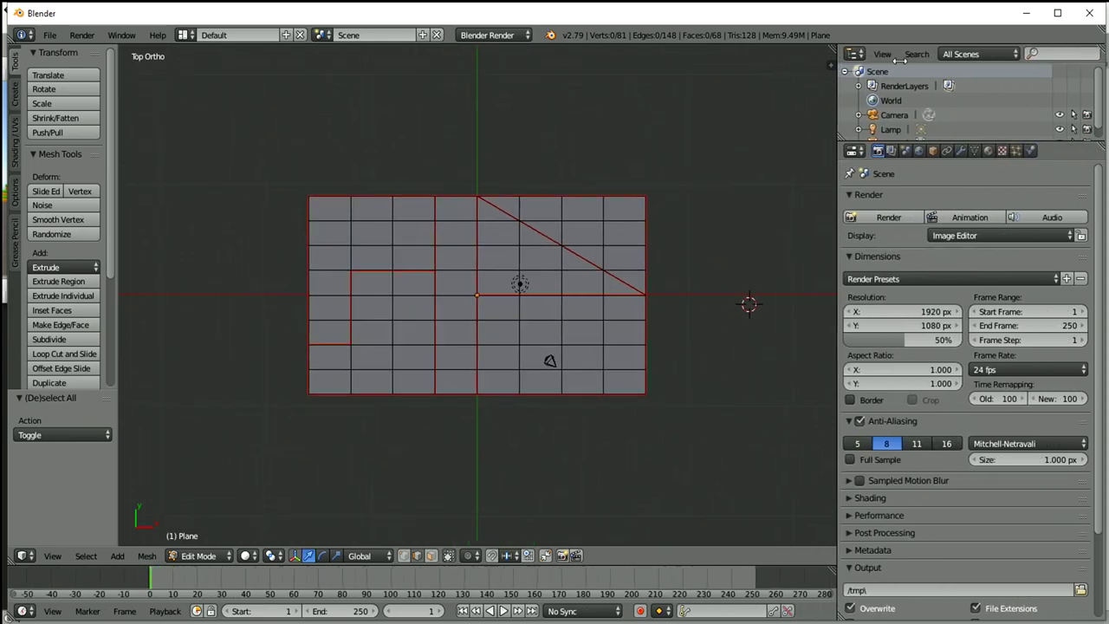
{"action": "left_click_drag", "start_coordinate": [934, 65], "coordinate": [560, 64]}
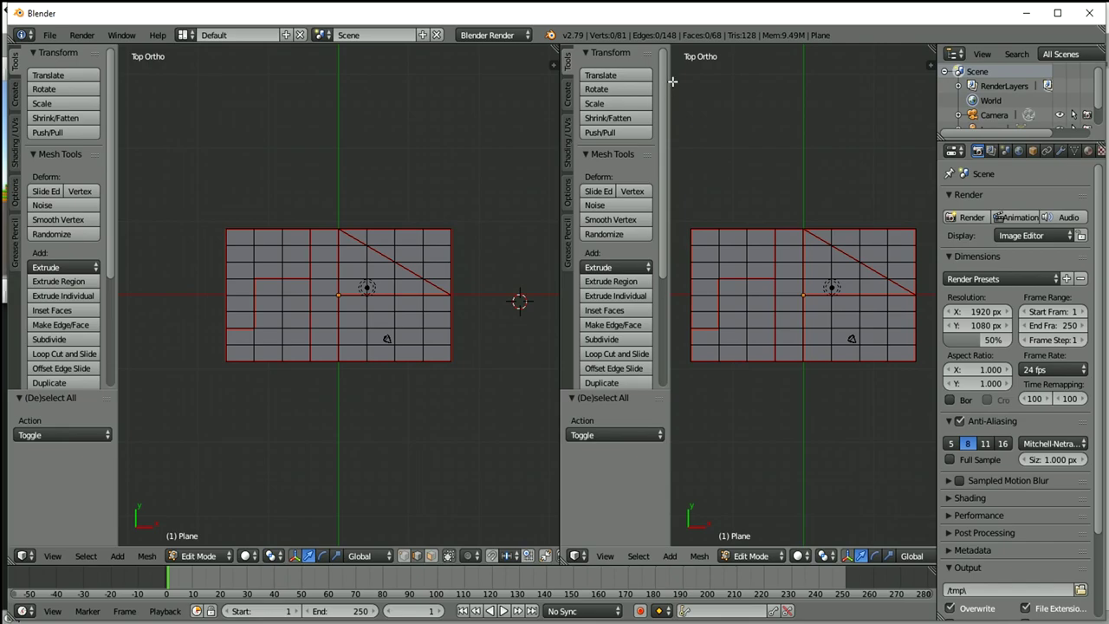
{"action": "left_click_drag", "start_coordinate": [670, 81], "coordinate": [555, 89]}
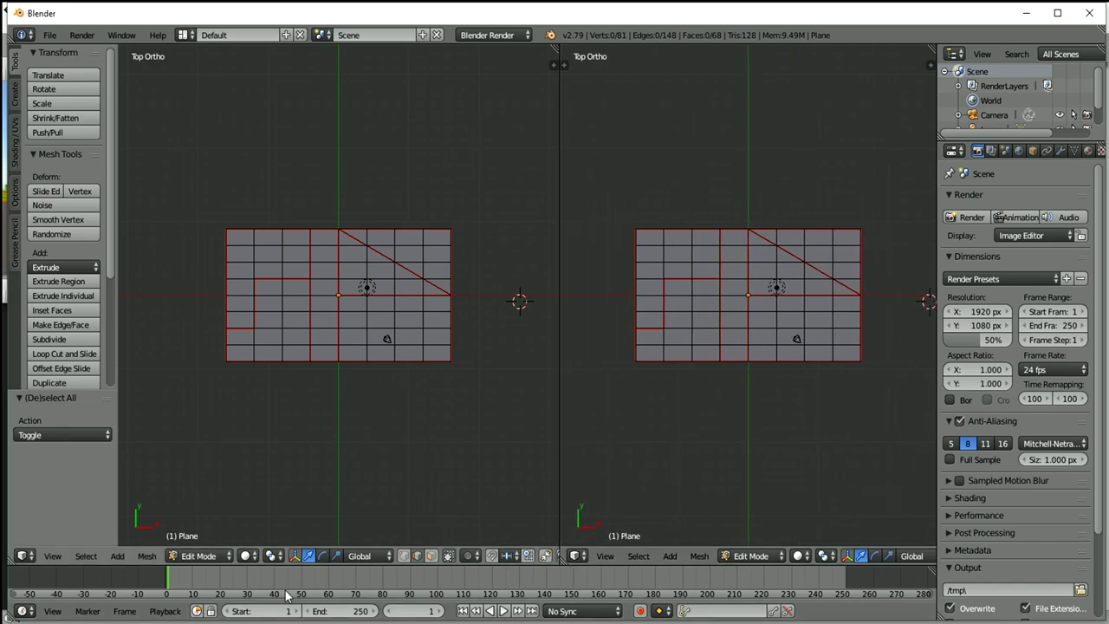
{"action": "left_click", "coordinate": [578, 555]}
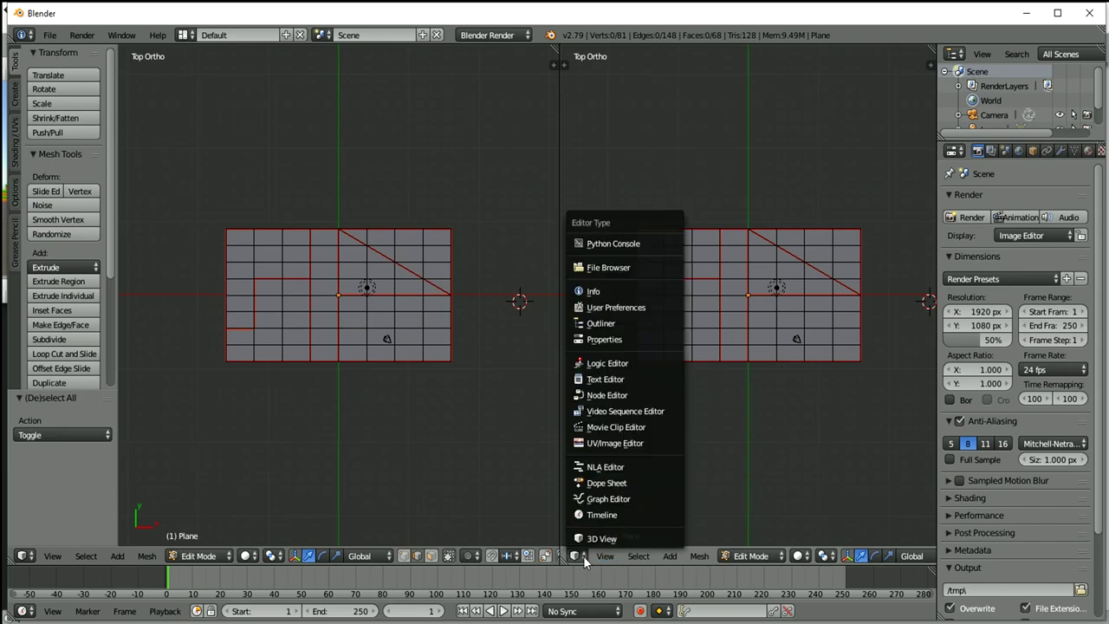
{"action": "left_click", "coordinate": [619, 439]}
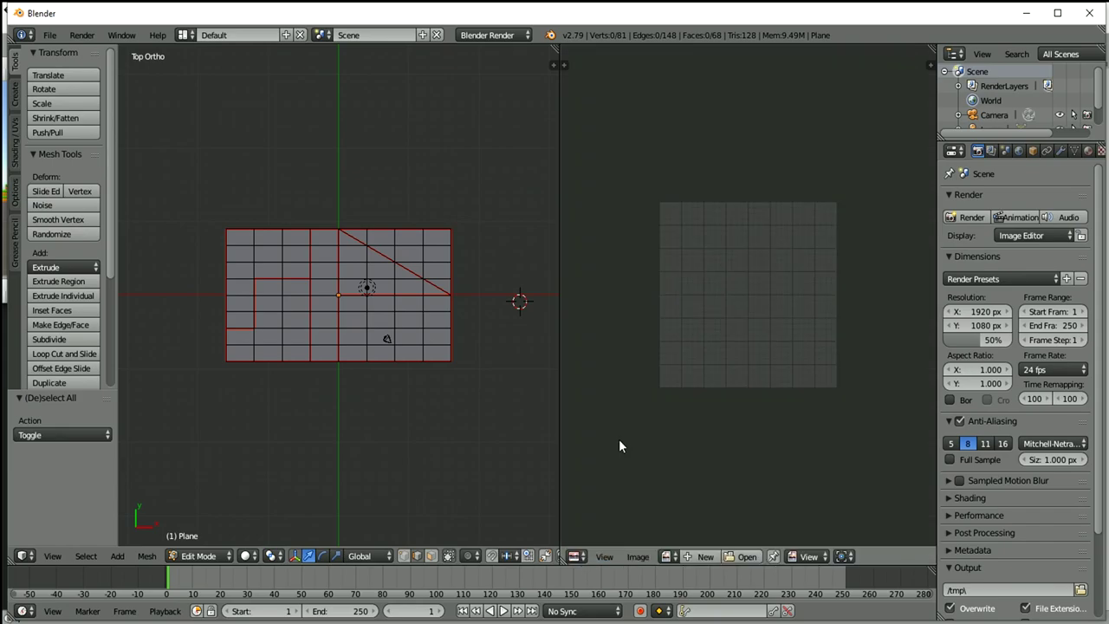
Select the whole plane and project its UVs from view, fitted to bounds.
{"action": "key", "text": "a"}
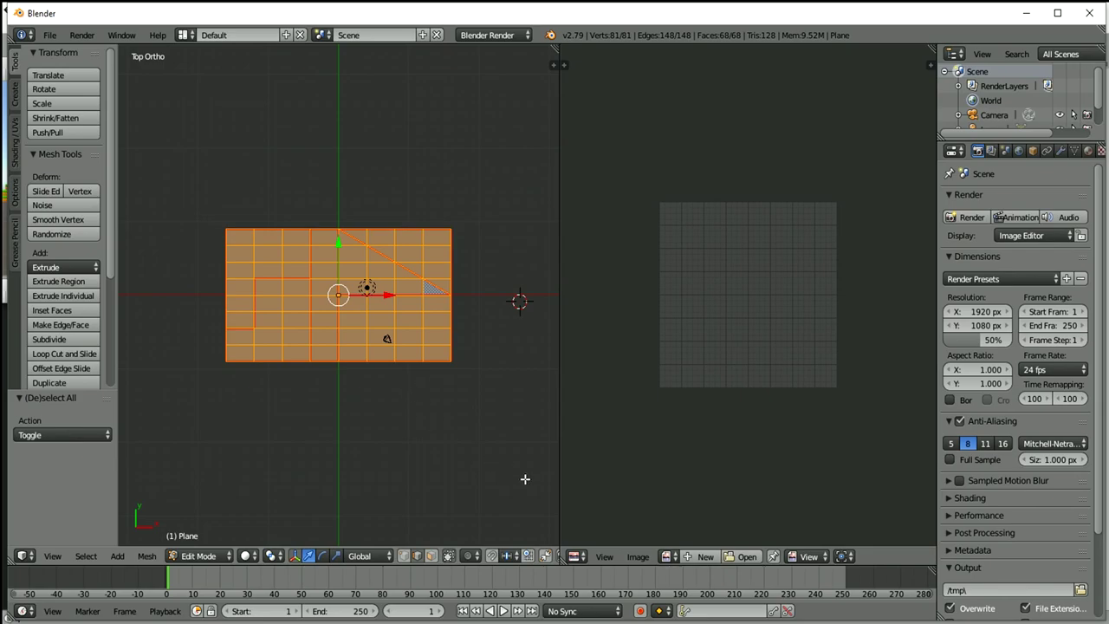
{"action": "left_click", "coordinate": [695, 558]}
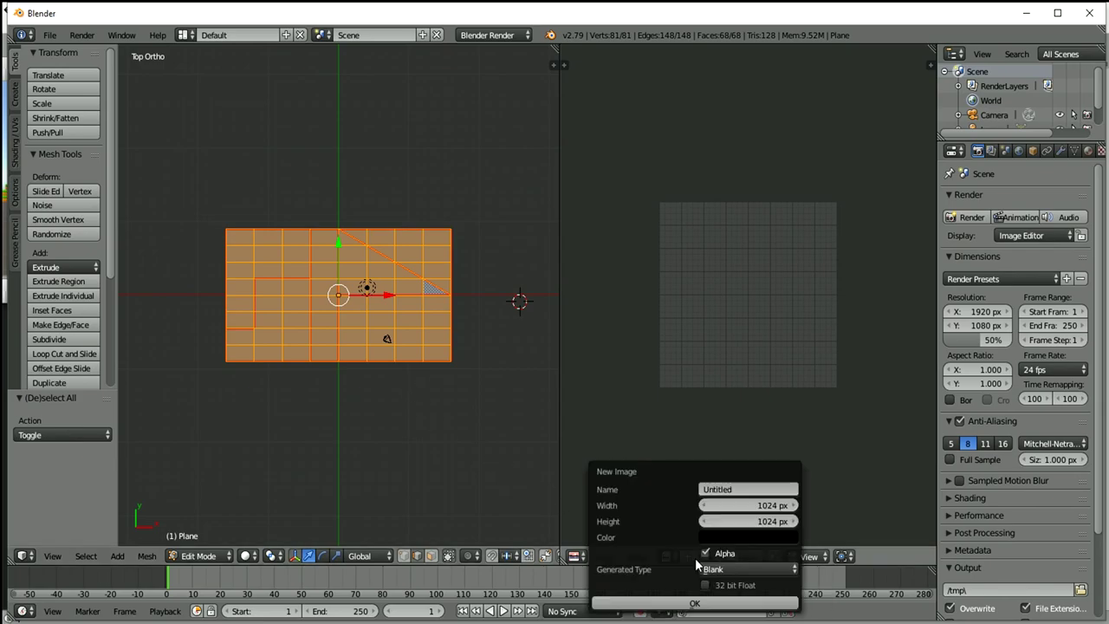
{"action": "key", "text": "Escape"}
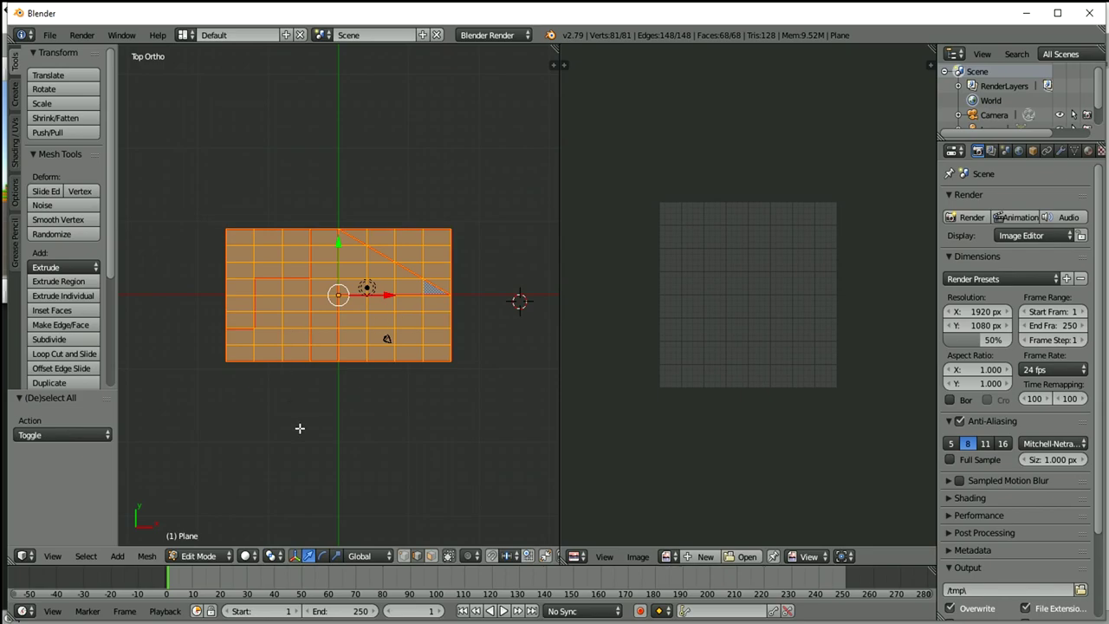
{"action": "key", "text": "space"}
{"action": "key", "text": "BackSpace"}
{"action": "type", "text": "u"}
{"action": "key", "text": "BackSpace"}
{"action": "key", "text": "Escape"}
{"action": "key", "text": "u"}
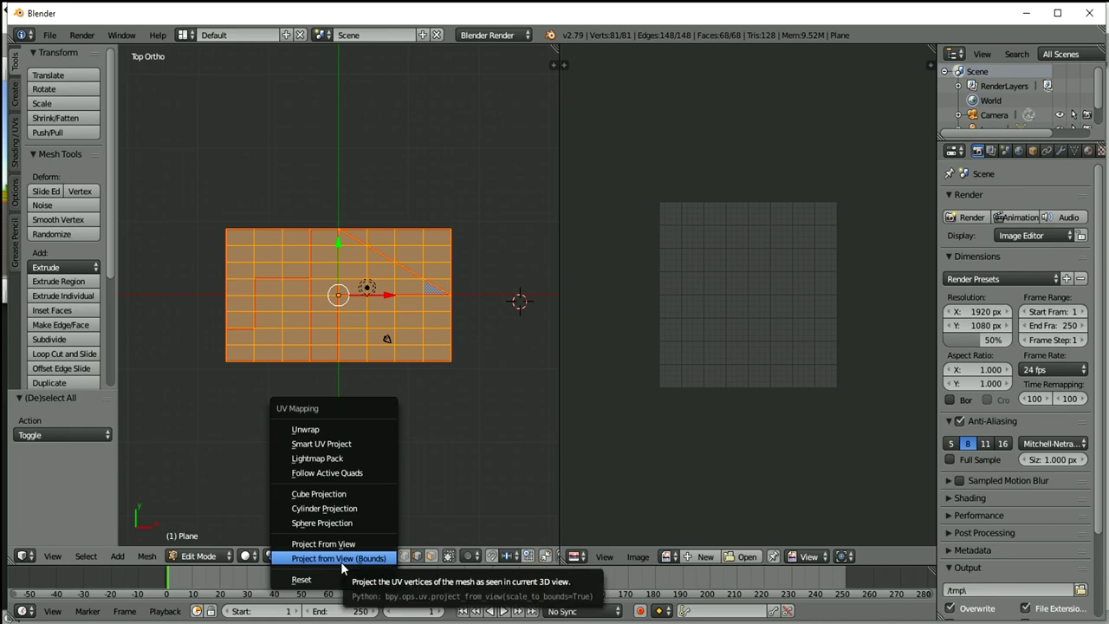
{"action": "left_click", "coordinate": [341, 561]}
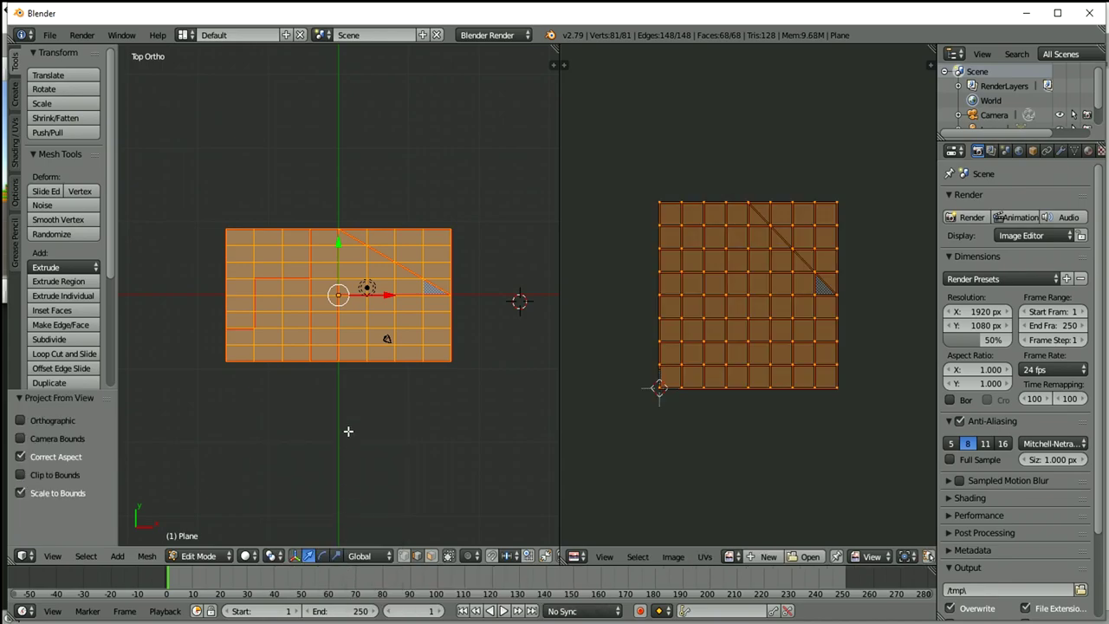
Re-unwrap with Smart UV Project, then Lightmap Pack the islands into a square grid.
{"action": "key", "text": "u"}
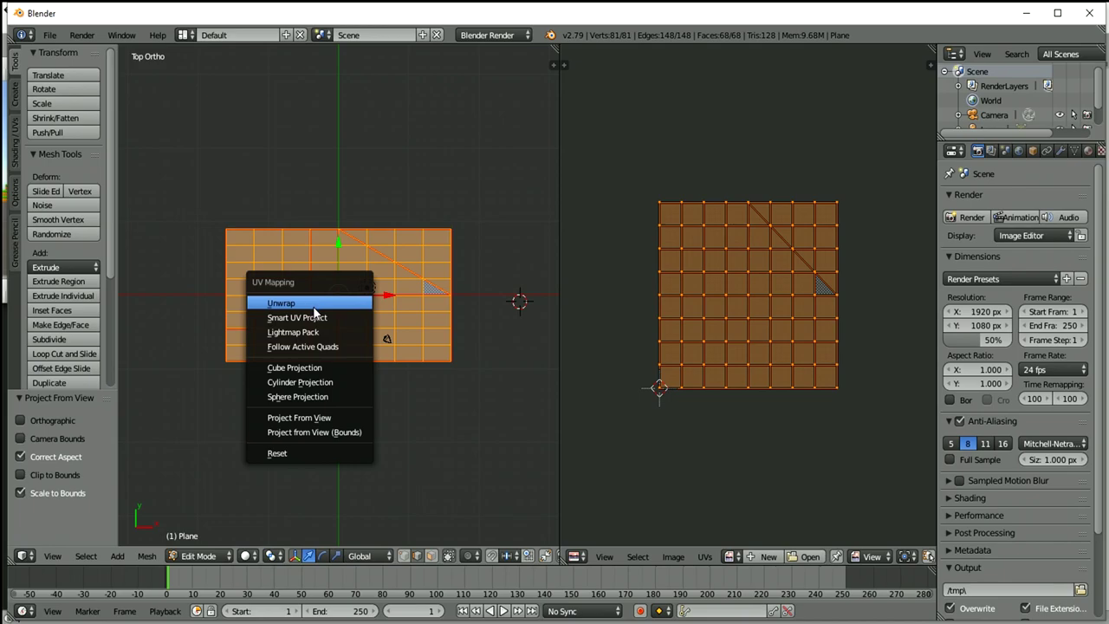
{"action": "left_click", "coordinate": [317, 318]}
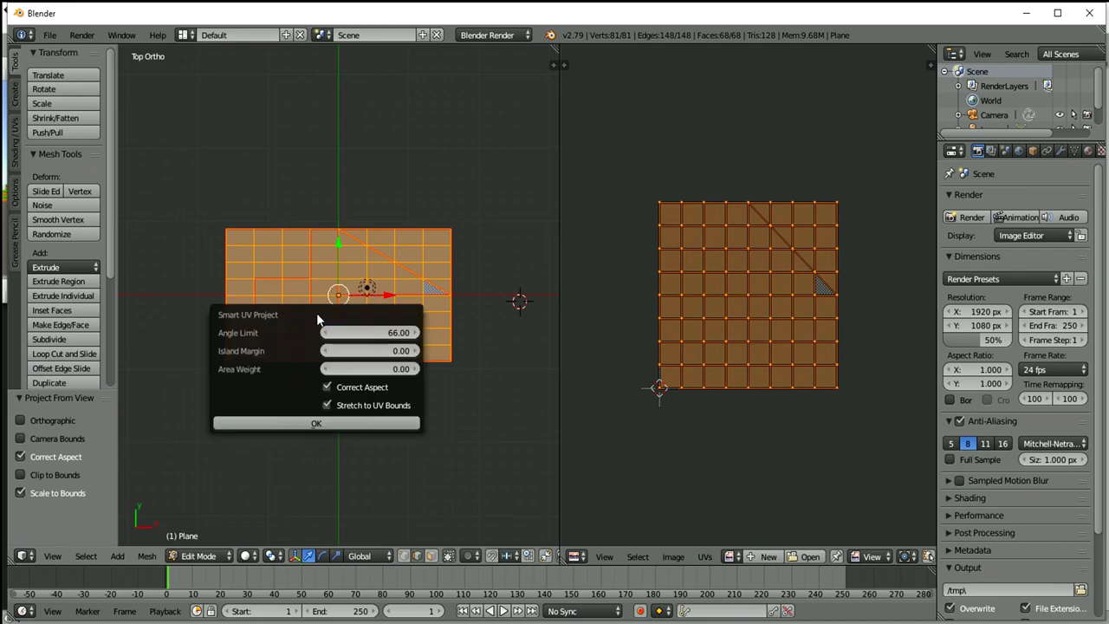
{"action": "left_click", "coordinate": [354, 425]}
{"action": "key", "text": "u"}
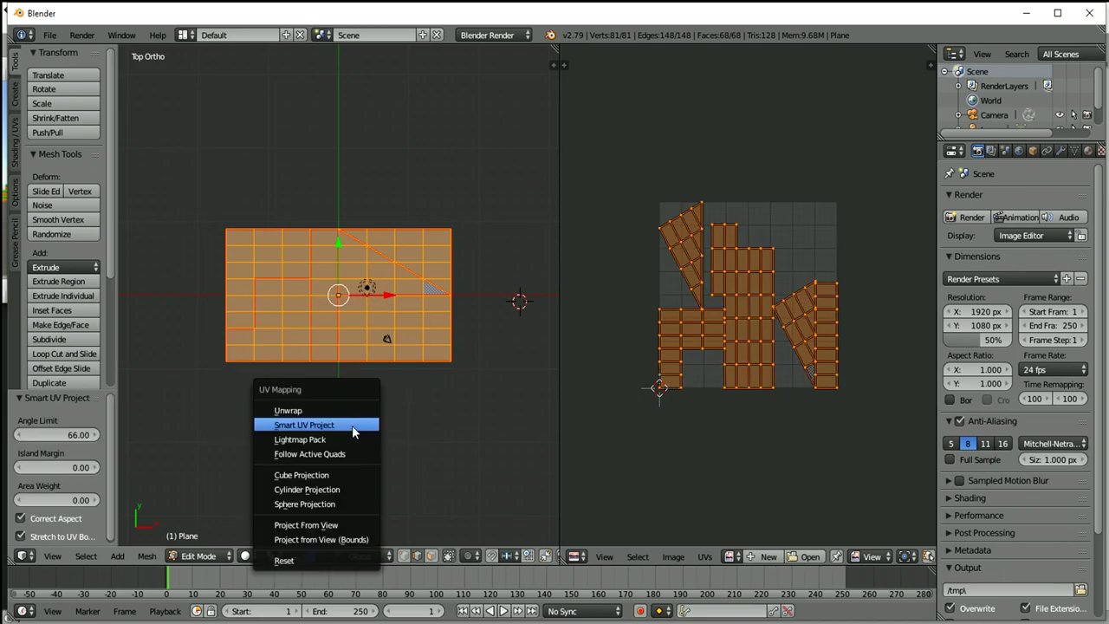
{"action": "left_click", "coordinate": [339, 444]}
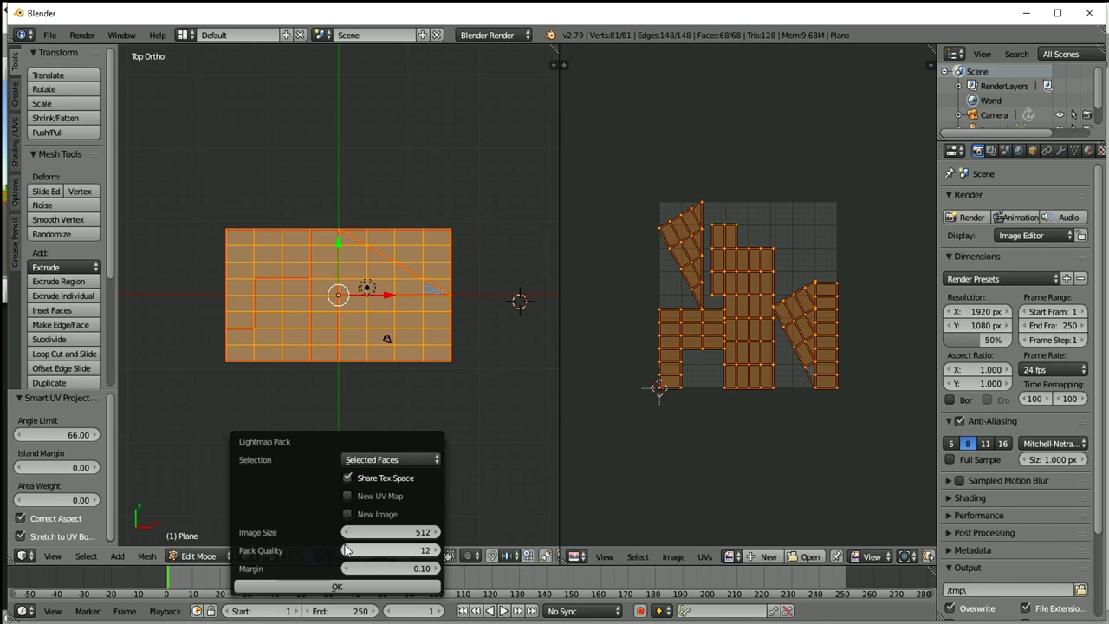
{"action": "left_click", "coordinate": [327, 586]}
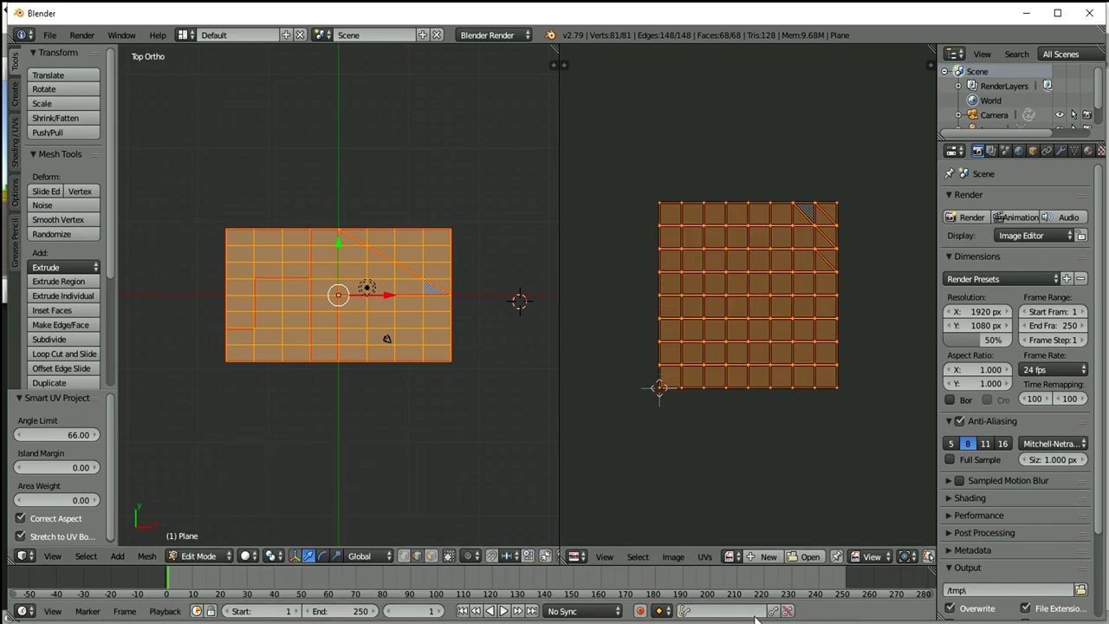
Create a new 1920 × 1080 image named Untitled in the UV editor.
{"action": "left_click", "coordinate": [733, 557]}
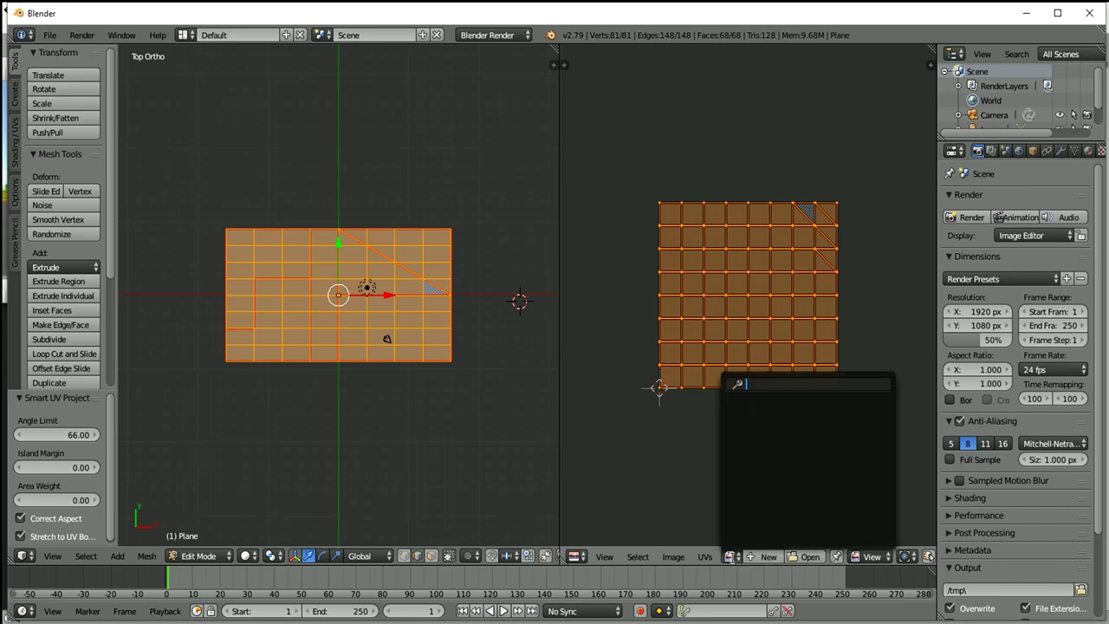
{"action": "left_click", "coordinate": [767, 557]}
{"action": "left_click", "coordinate": [834, 507]}
{"action": "type", "text": "1920"}
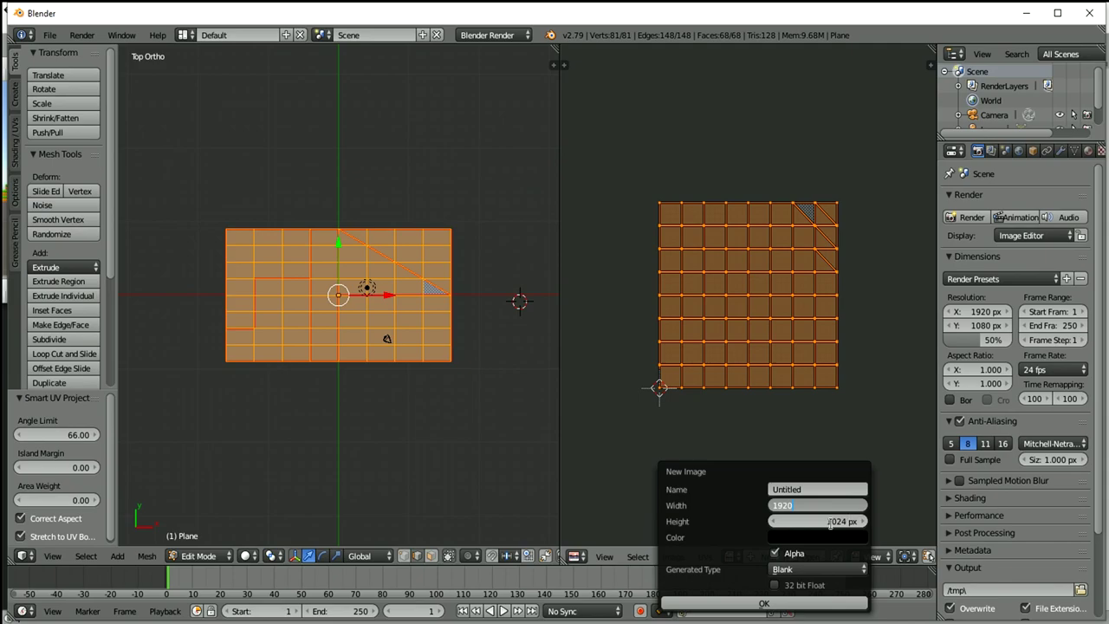
{"action": "left_click", "coordinate": [844, 523]}
{"action": "type", "text": "18"}
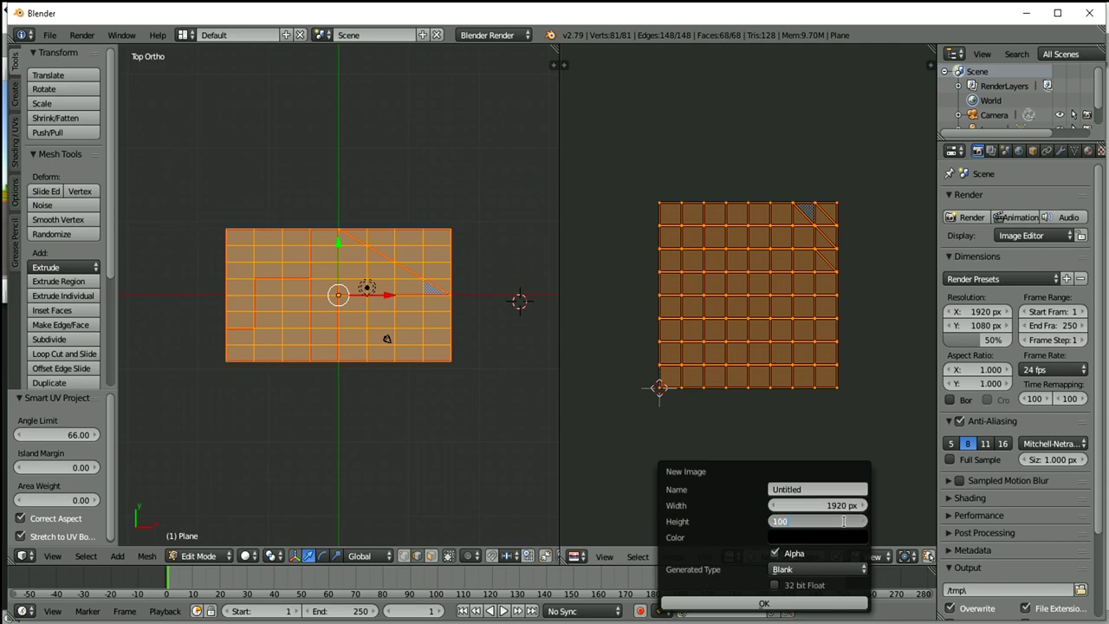
{"action": "key", "text": "Return"}
{"action": "left_click", "coordinate": [764, 603]}
Project the plane's UVs from the top view, scaled to bounds so they fill the image.
{"action": "scroll", "coordinate": [729, 338], "scroll_direction": "down", "scroll_amount": 9}
{"action": "scroll", "coordinate": [729, 338], "scroll_direction": "down", "scroll_amount": 1}
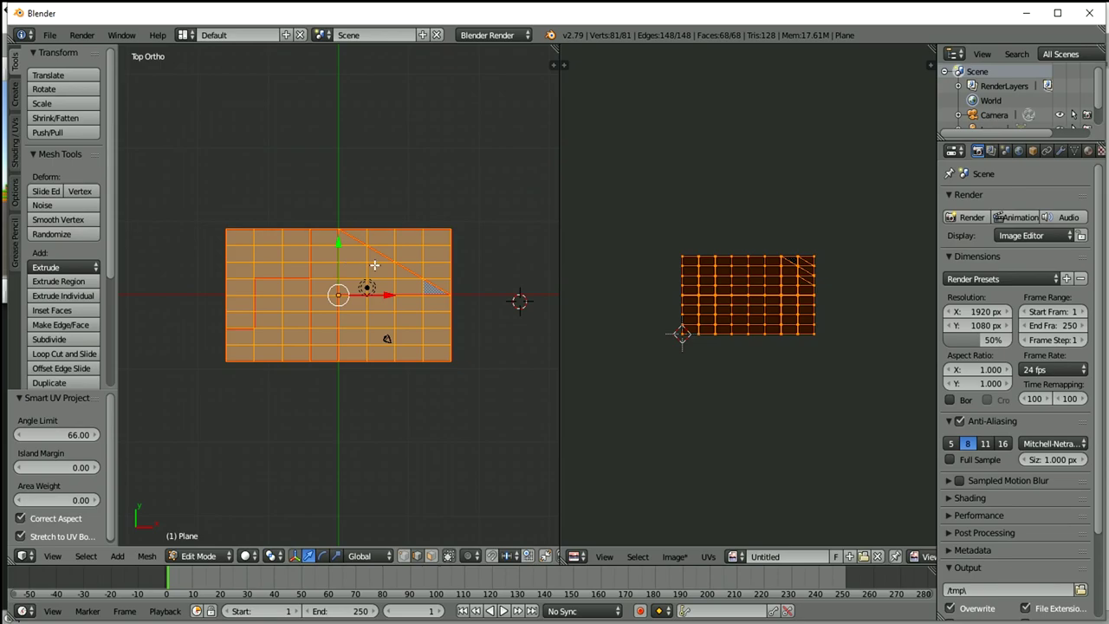
{"action": "scroll", "coordinate": [374, 265], "scroll_direction": "up", "scroll_amount": 4}
{"action": "scroll", "coordinate": [374, 265], "scroll_direction": "down", "scroll_amount": 2}
{"action": "key", "text": "u"}
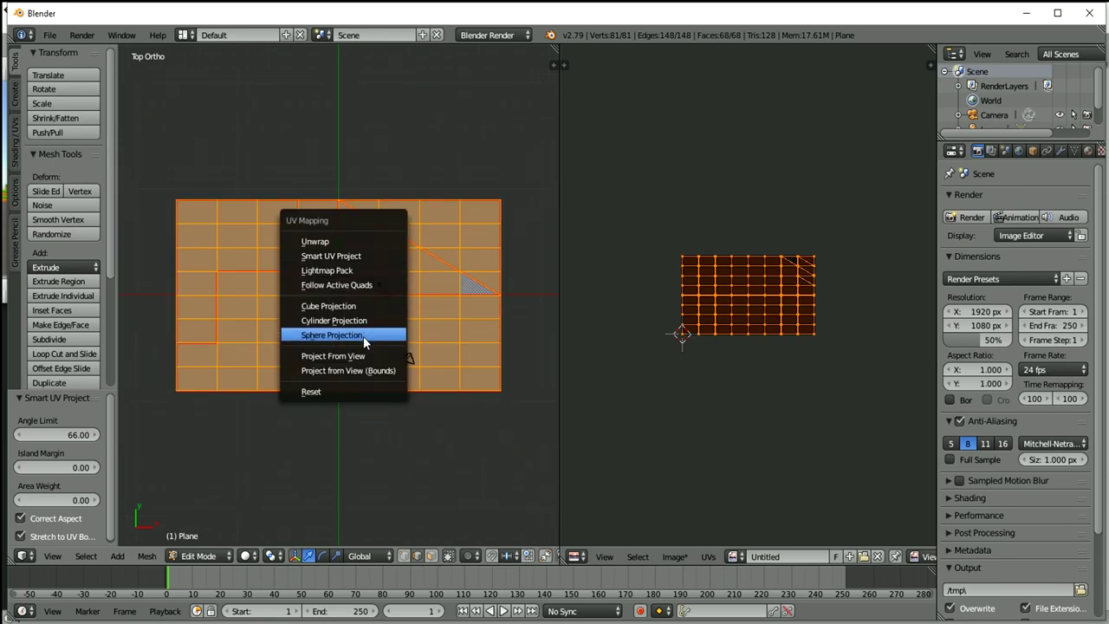
{"action": "left_click", "coordinate": [363, 353]}
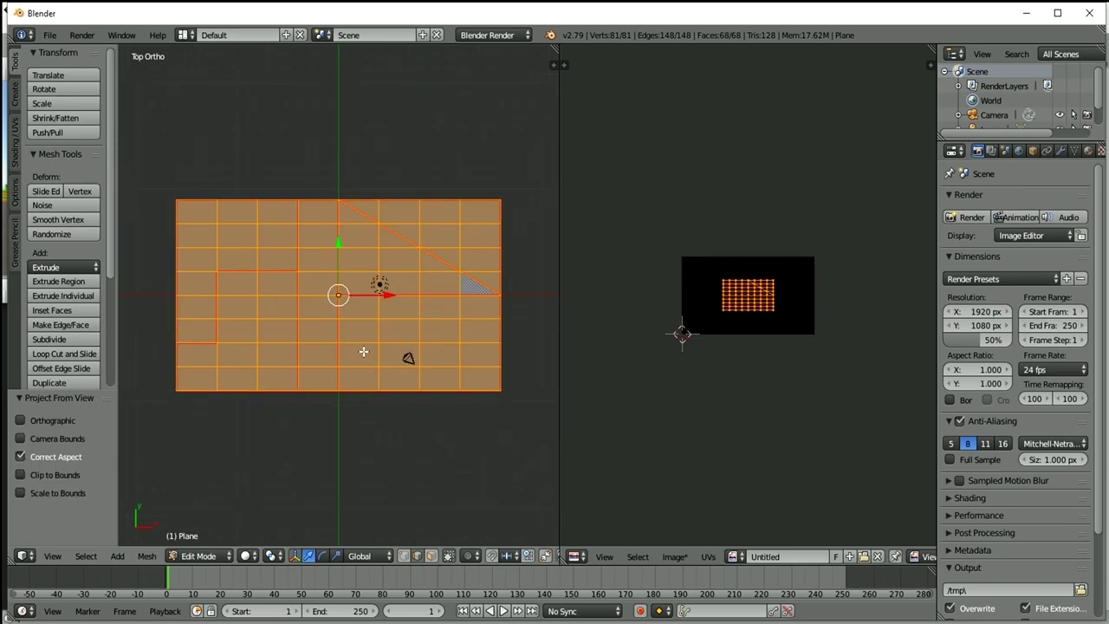
{"action": "key", "text": "u"}
{"action": "left_click", "coordinate": [359, 362]}
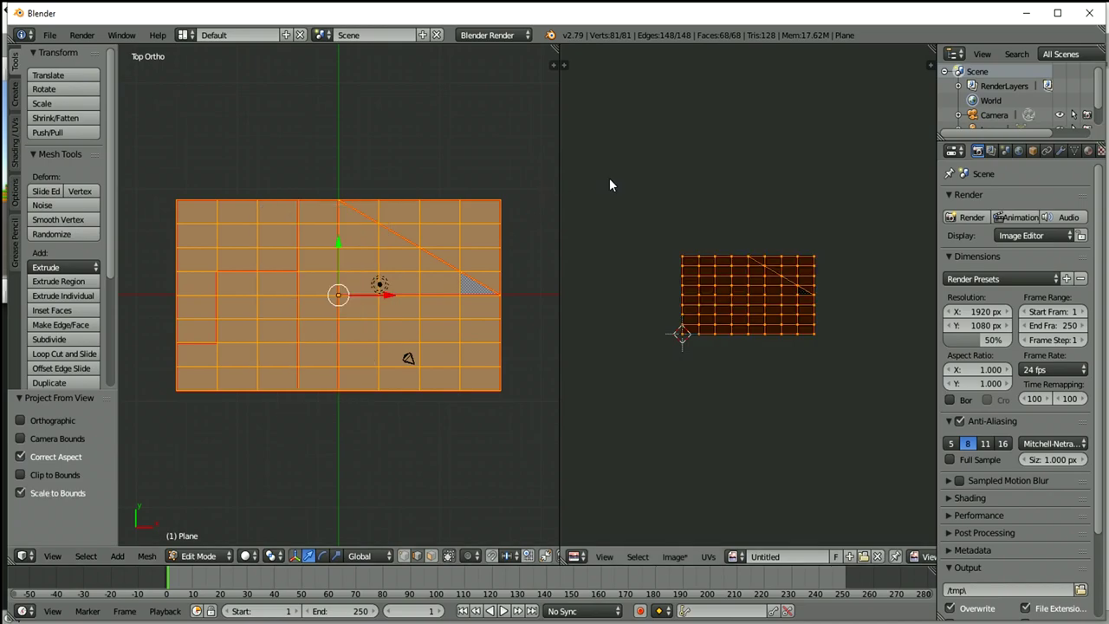
{"action": "scroll", "coordinate": [680, 239], "scroll_direction": "up", "scroll_amount": 3}
{"action": "scroll", "coordinate": [779, 251], "scroll_direction": "down", "scroll_amount": 1}
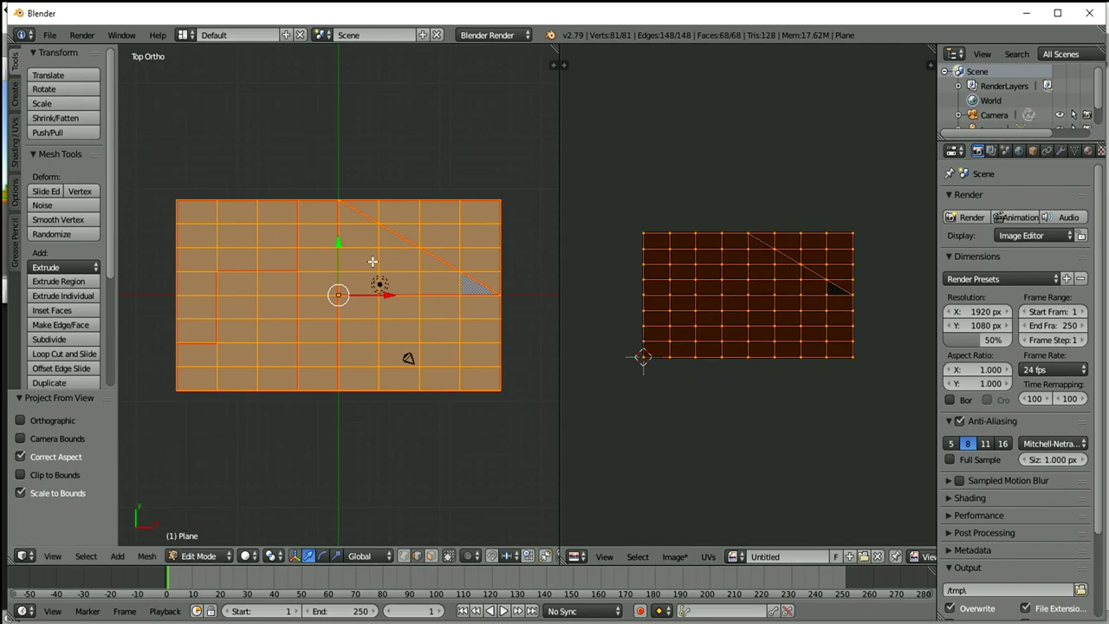
In face select mode, separate the upper-left shard spanning the first three columns.
{"action": "left_click", "coordinate": [258, 260]}
{"action": "key", "text": "a"}
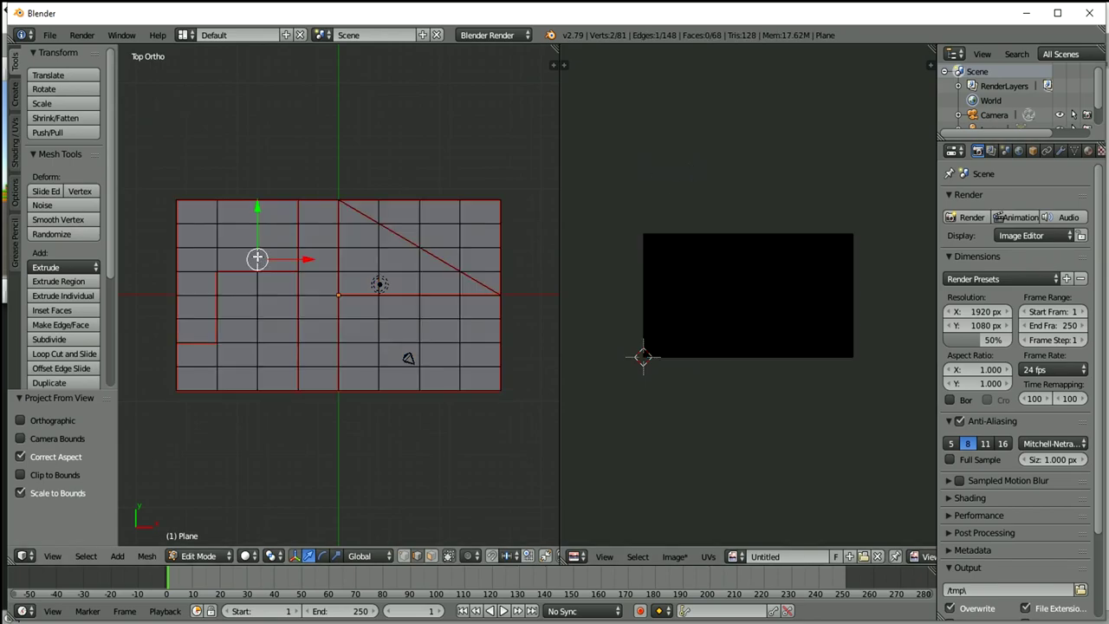
{"action": "left_click", "coordinate": [437, 557]}
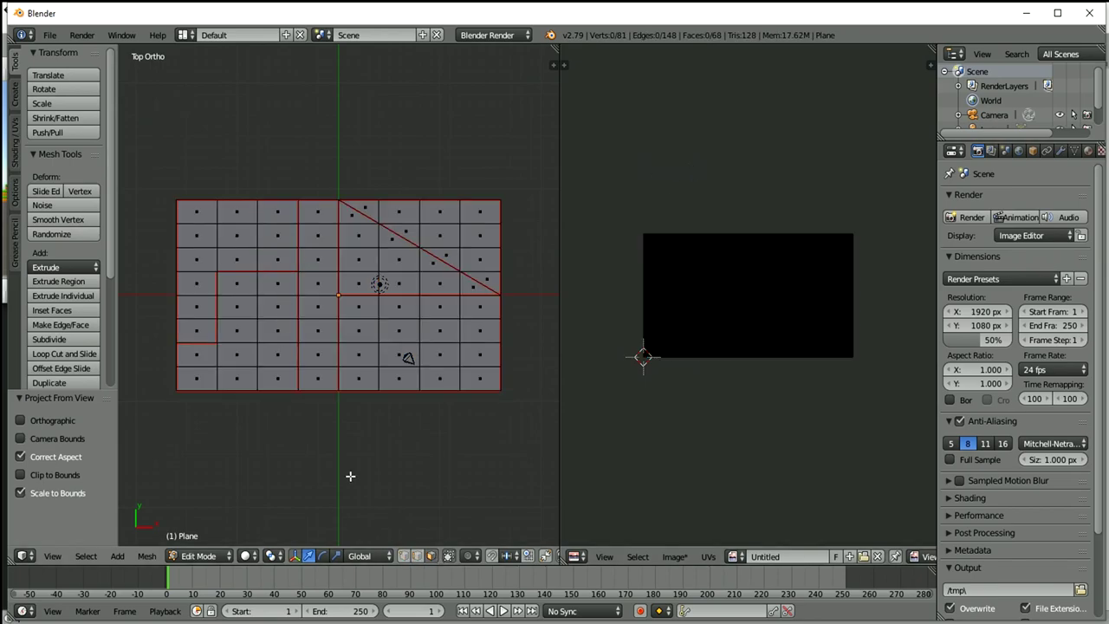
{"action": "left_click", "coordinate": [208, 332]}
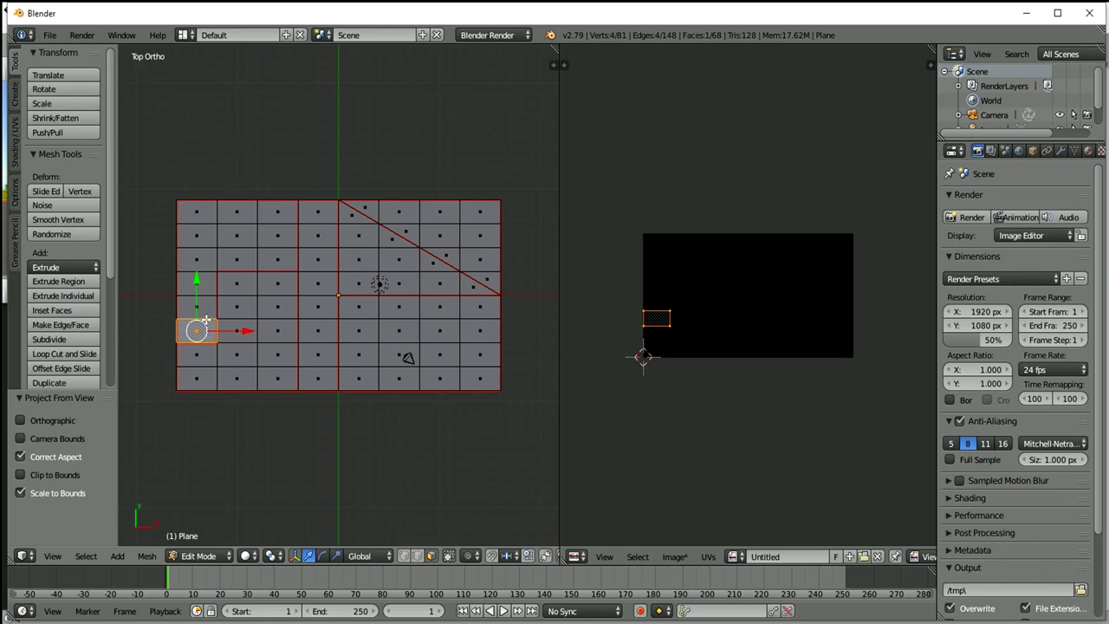
{"action": "left_click", "coordinate": [204, 306], "text": "shift"}
{"action": "left_click", "coordinate": [198, 283], "text": "shift"}
{"action": "left_click", "coordinate": [197, 259], "text": "shift"}
{"action": "left_click", "coordinate": [196, 236], "text": "shift"}
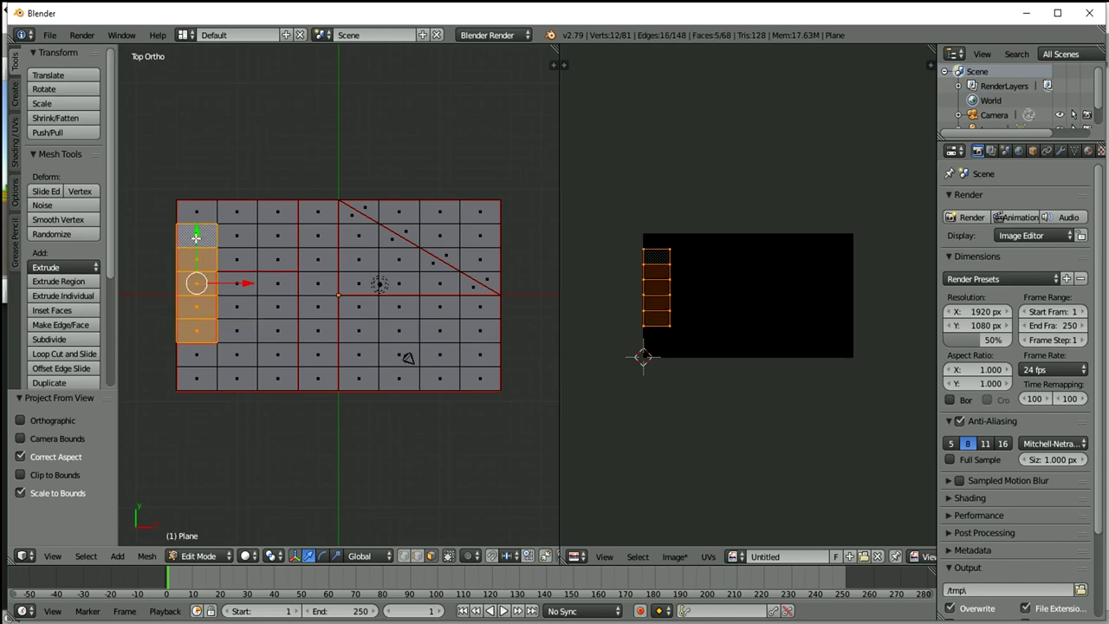
{"action": "left_click", "coordinate": [195, 215], "text": "shift"}
{"action": "left_click", "coordinate": [227, 214], "text": "shift"}
{"action": "left_click", "coordinate": [234, 237], "text": "shift"}
{"action": "left_click", "coordinate": [238, 260], "text": "shift"}
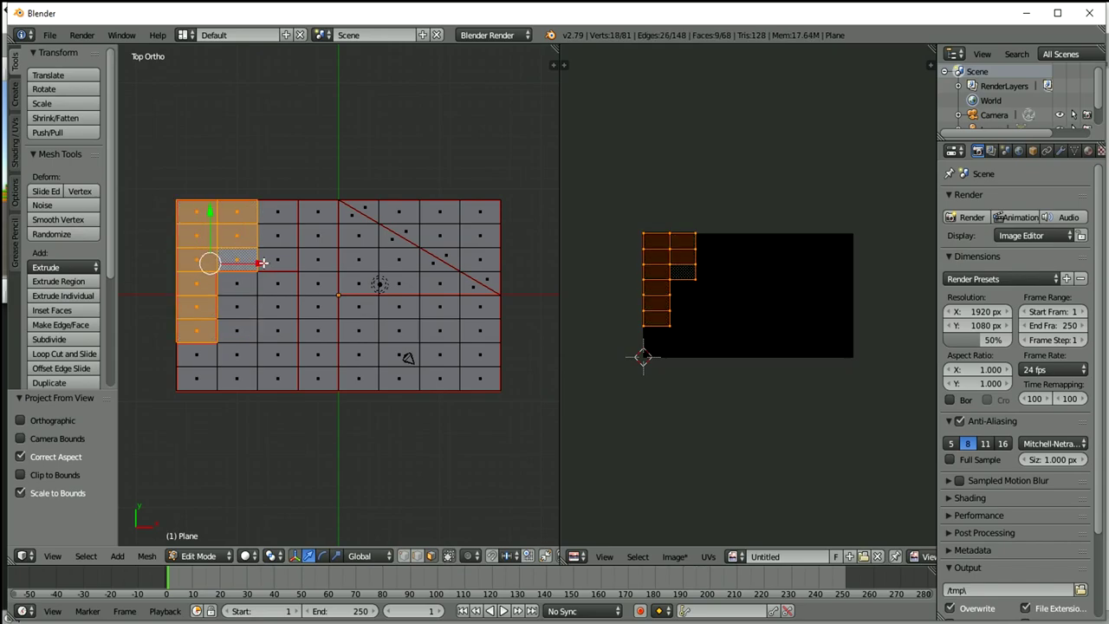
{"action": "left_click", "coordinate": [265, 262], "text": "shift"}
{"action": "left_click", "coordinate": [274, 234], "text": "shift"}
{"action": "left_click", "coordinate": [274, 213], "text": "shift"}
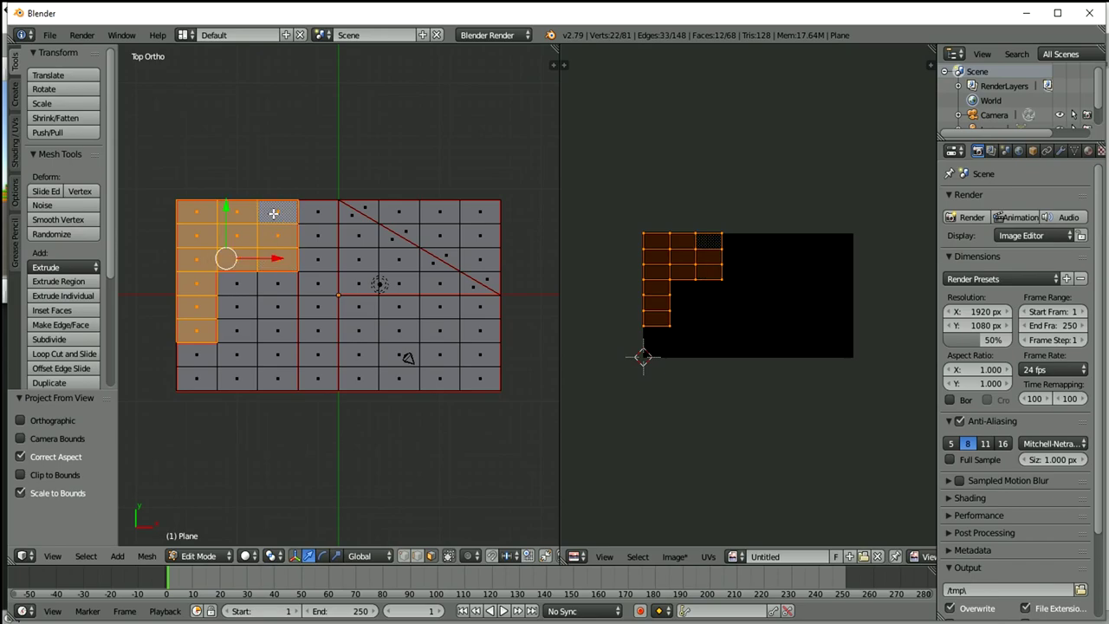
{"action": "key", "text": "p"}
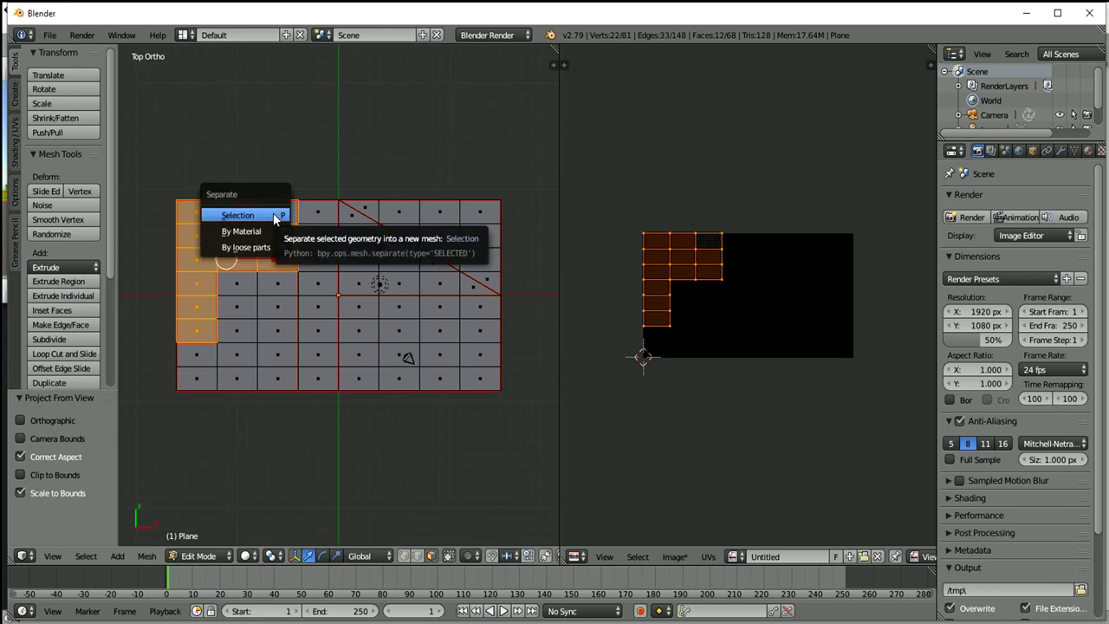
{"action": "left_click", "coordinate": [275, 218]}
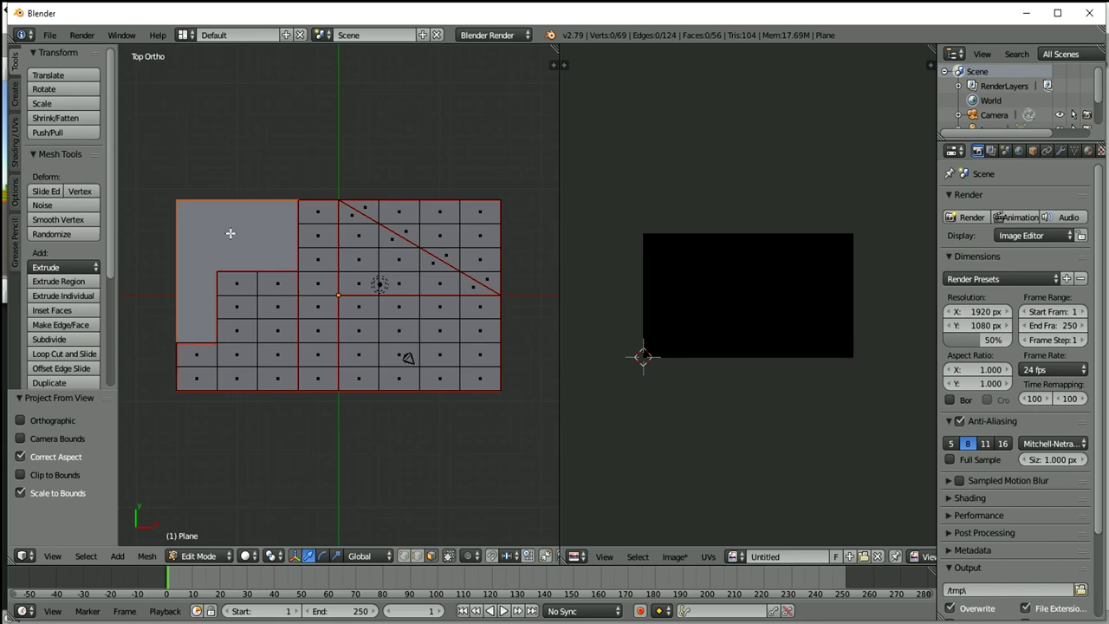
Separate the stair-shaped shard in the lower-left area as its own piece.
{"action": "left_click", "coordinate": [246, 290]}
{"action": "left_click", "coordinate": [272, 291], "text": "shift"}
{"action": "left_click", "coordinate": [284, 310], "text": "shift"}
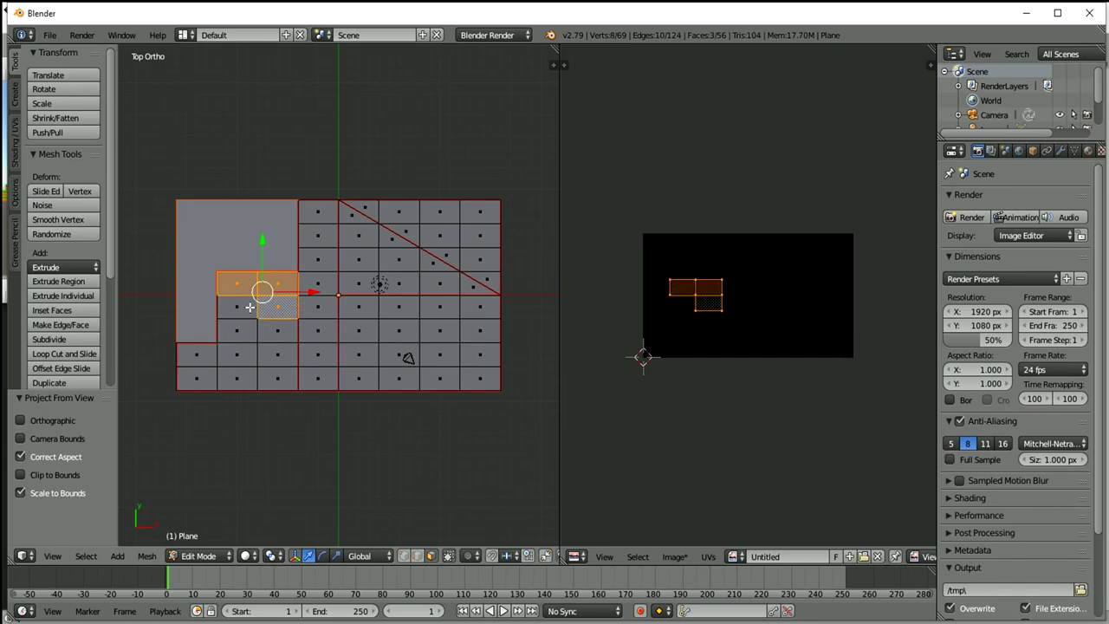
{"action": "left_click", "coordinate": [235, 305], "text": "shift"}
{"action": "left_click", "coordinate": [235, 336], "text": "shift"}
{"action": "left_click", "coordinate": [277, 333], "text": "shift"}
{"action": "left_click", "coordinate": [277, 355], "text": "shift"}
{"action": "left_click", "coordinate": [237, 356], "text": "shift"}
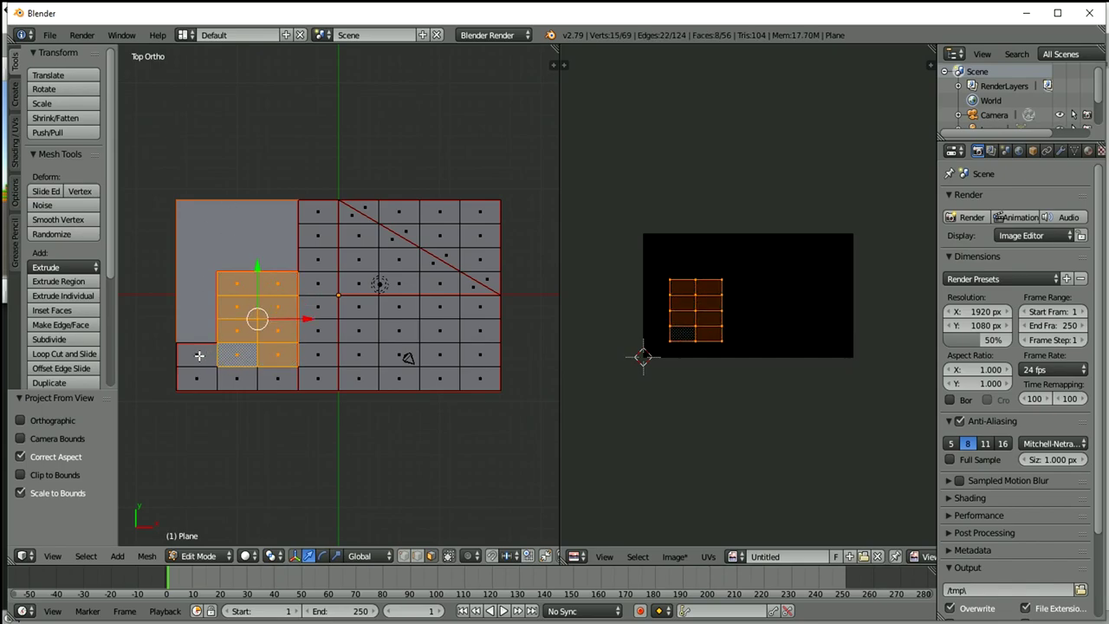
{"action": "left_click", "coordinate": [197, 355], "text": "shift"}
{"action": "left_click", "coordinate": [199, 379], "text": "shift"}
{"action": "left_click", "coordinate": [237, 379], "text": "shift"}
{"action": "left_click", "coordinate": [277, 378], "text": "shift"}
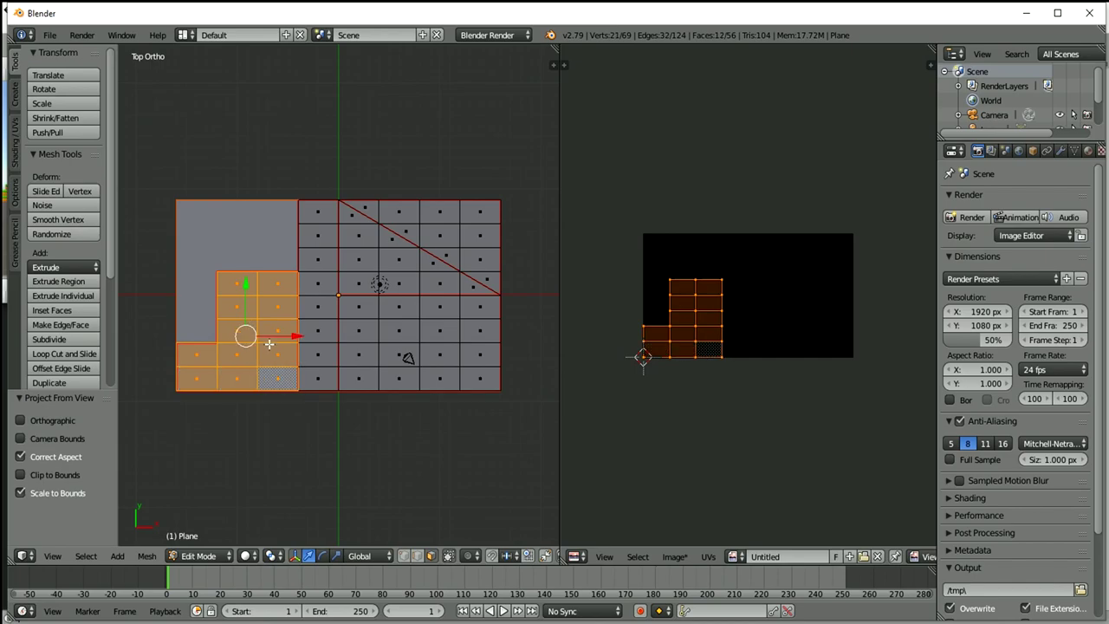
{"action": "key", "text": "p"}
{"action": "left_click", "coordinate": [269, 343]}
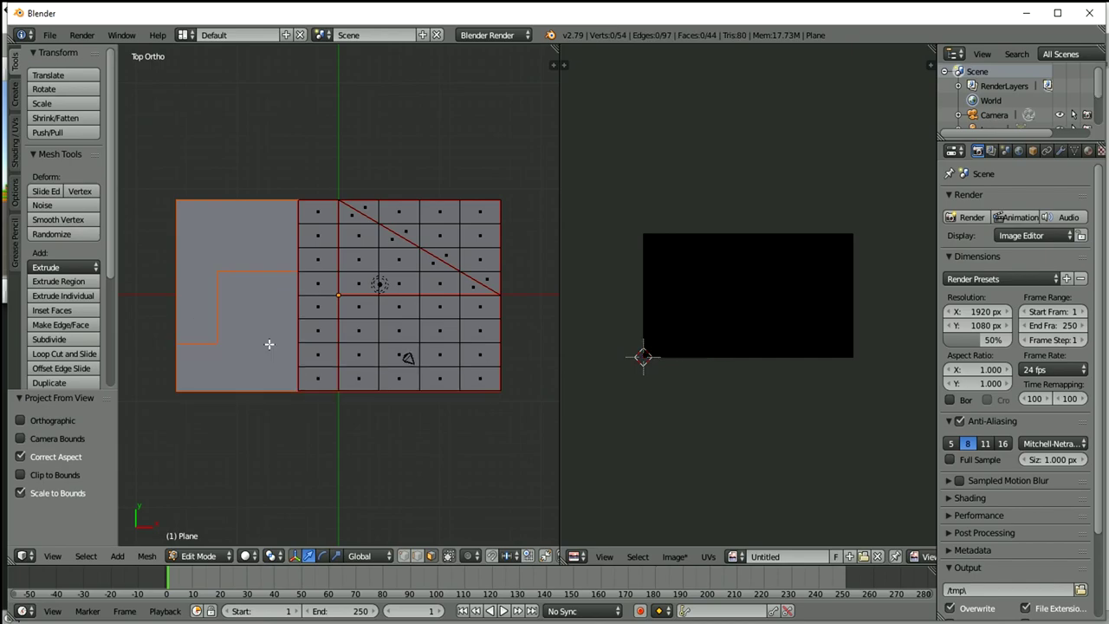
Separate the narrow vertical strip running the full height of the plane.
{"action": "left_click", "coordinate": [317, 212]}
{"action": "left_click", "coordinate": [317, 235], "text": "shift"}
{"action": "left_click", "coordinate": [318, 283], "text": "shift"}
{"action": "left_click", "coordinate": [319, 260], "text": "shift"}
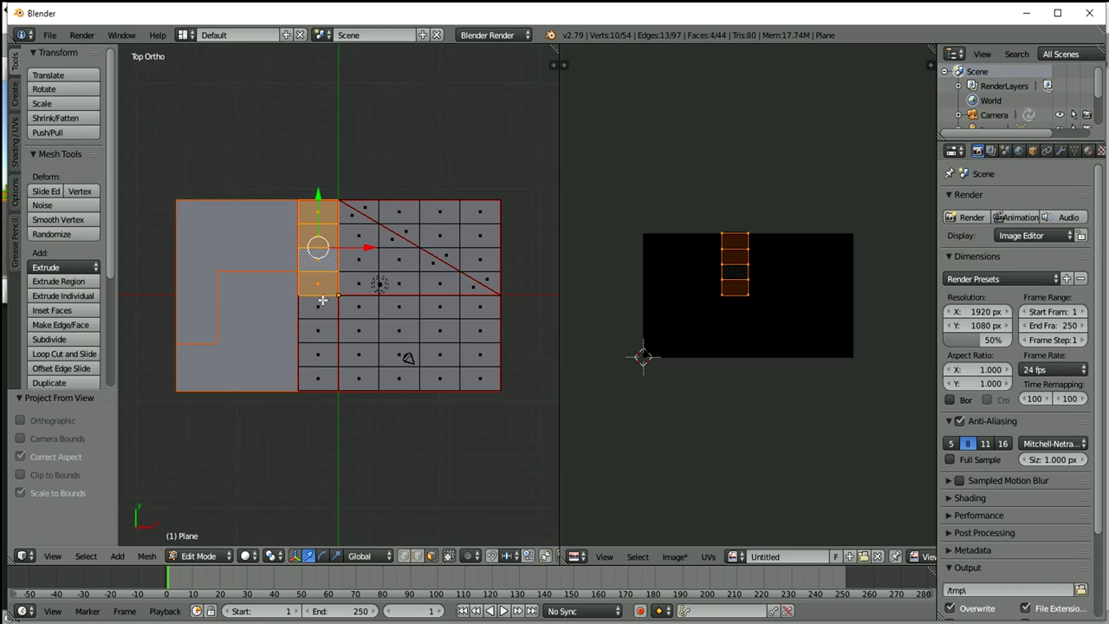
{"action": "left_click", "coordinate": [321, 305], "text": "shift"}
{"action": "left_click", "coordinate": [318, 336], "text": "shift"}
{"action": "left_click", "coordinate": [320, 360], "text": "shift"}
{"action": "left_click", "coordinate": [321, 383], "text": "shift"}
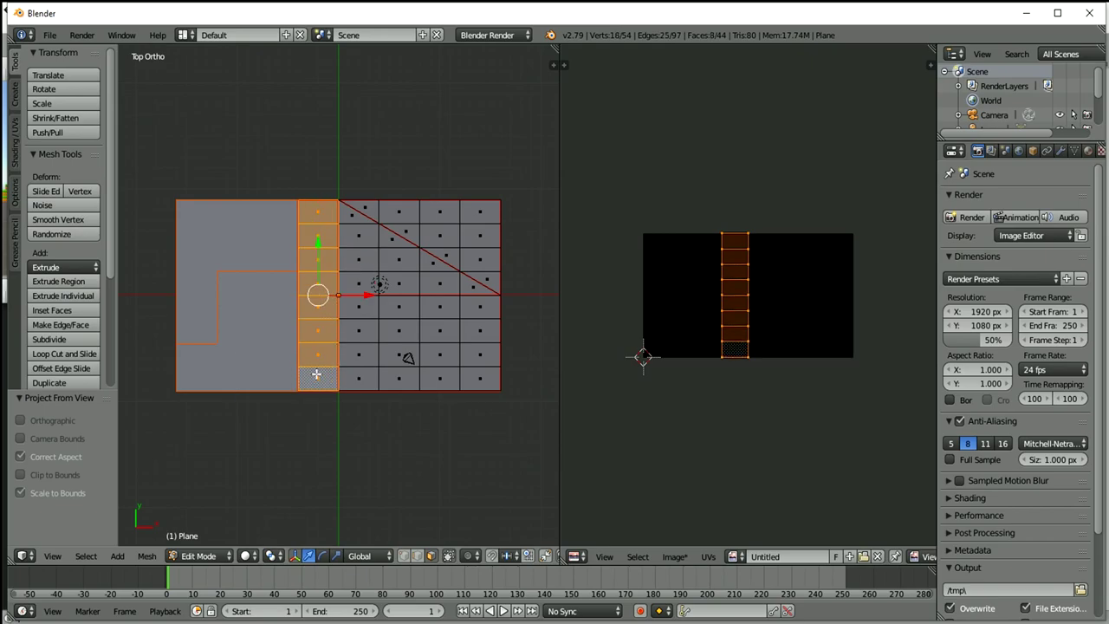
{"action": "key", "text": "p"}
{"action": "left_click", "coordinate": [302, 372]}
Separate the lower-right block of faces as its own piece.
{"action": "left_click", "coordinate": [364, 377]}
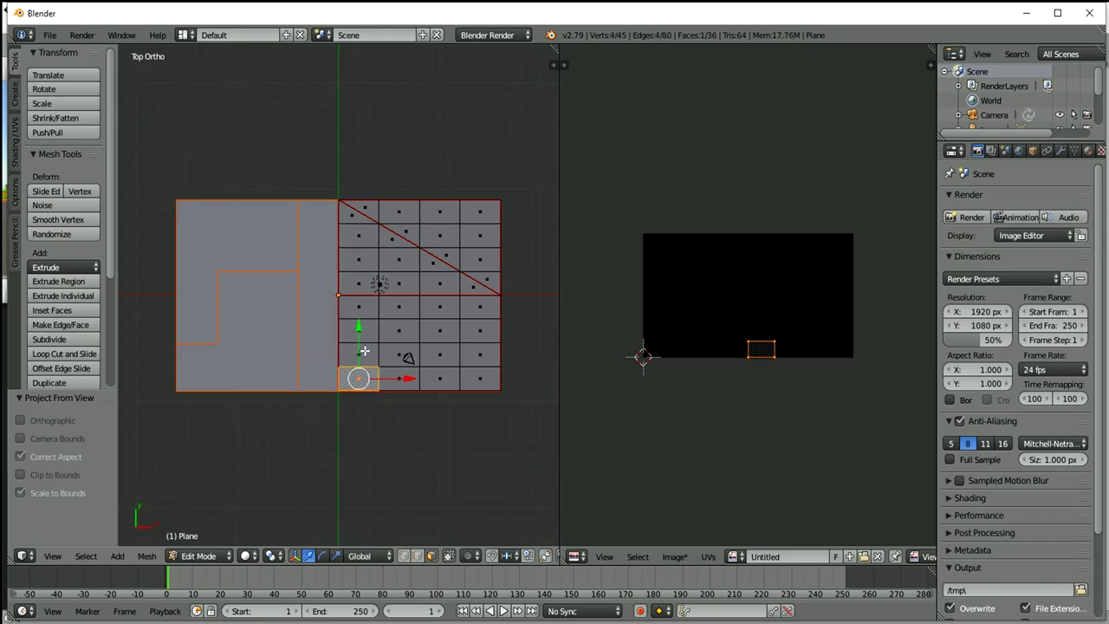
{"action": "left_click", "coordinate": [365, 352], "text": "shift"}
{"action": "left_click", "coordinate": [359, 331], "text": "shift"}
{"action": "left_click", "coordinate": [362, 308], "text": "shift"}
{"action": "left_click", "coordinate": [398, 307], "text": "shift"}
{"action": "left_click", "coordinate": [399, 331], "text": "shift"}
{"action": "left_click", "coordinate": [398, 355], "text": "shift"}
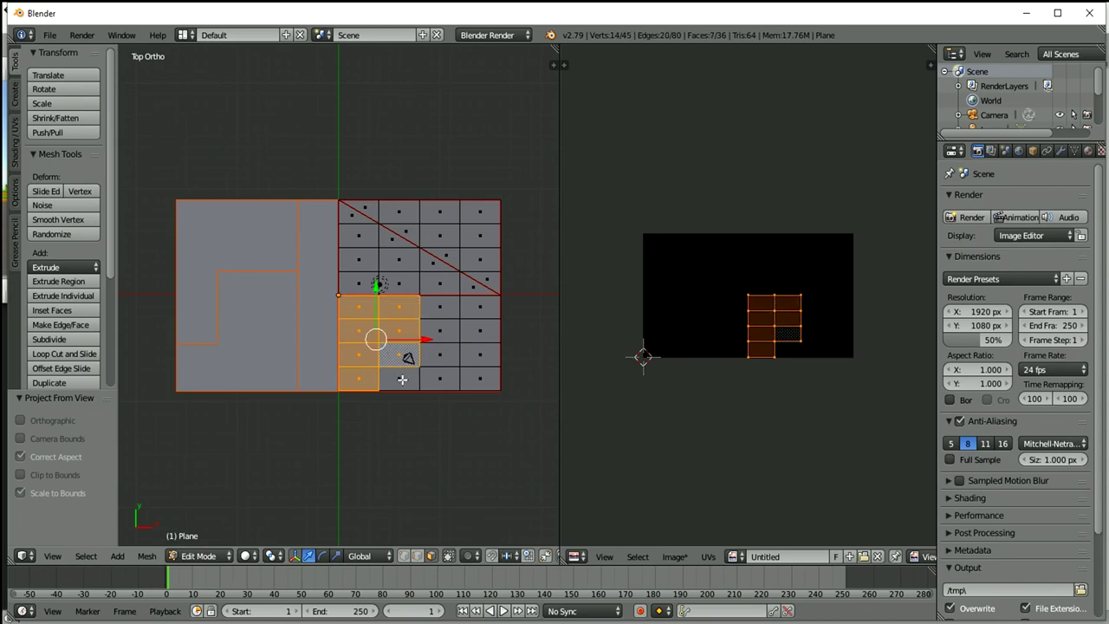
{"action": "left_click", "coordinate": [402, 380], "text": "shift"}
{"action": "left_click", "coordinate": [440, 387], "text": "shift"}
{"action": "left_click", "coordinate": [443, 333], "text": "shift"}
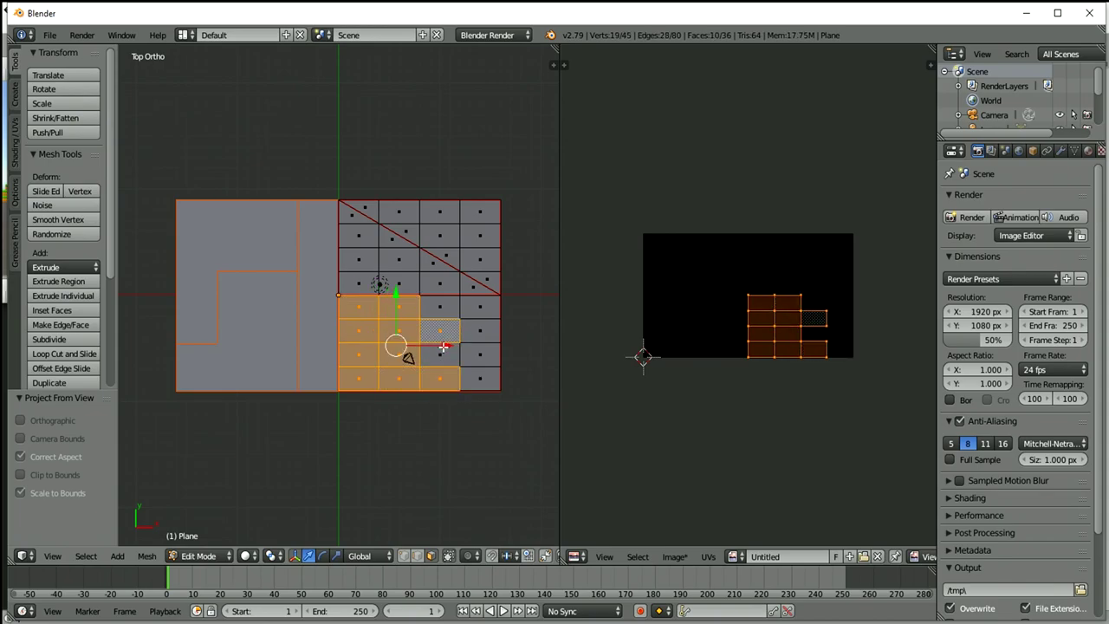
{"action": "left_click", "coordinate": [443, 347], "text": "shift"}
{"action": "left_click", "coordinate": [445, 312], "text": "shift"}
{"action": "left_click", "coordinate": [476, 309], "text": "shift"}
{"action": "left_click", "coordinate": [476, 328], "text": "shift"}
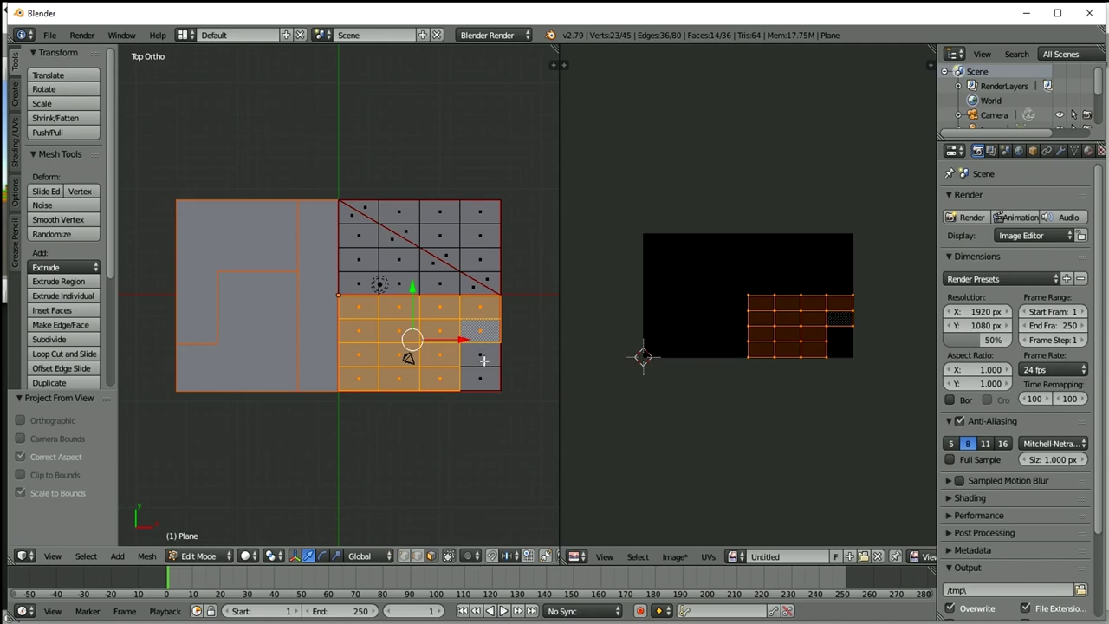
{"action": "left_click", "coordinate": [483, 360], "text": "shift"}
{"action": "left_click", "coordinate": [481, 379], "text": "shift"}
{"action": "key", "text": "p"}
{"action": "left_click", "coordinate": [462, 369]}
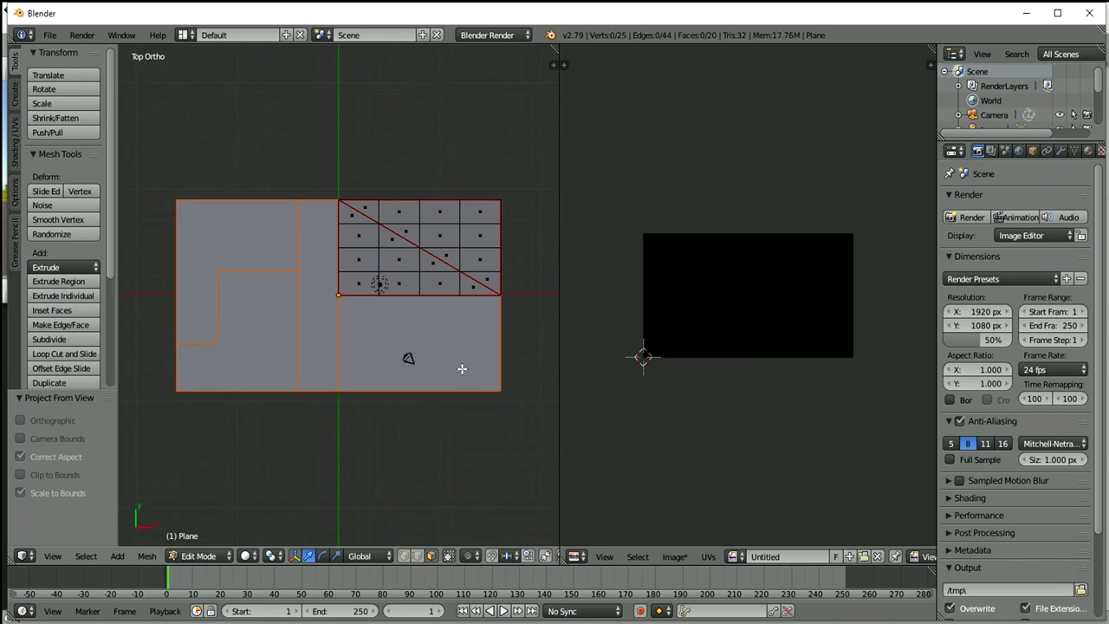
Separate the piece lying below the diagonal crack, including its end triangle.
{"action": "left_click", "coordinate": [357, 281]}
{"action": "left_click", "coordinate": [353, 260], "text": "shift"}
{"action": "left_click", "coordinate": [359, 234], "text": "shift"}
{"action": "left_click", "coordinate": [352, 214], "text": "shift"}
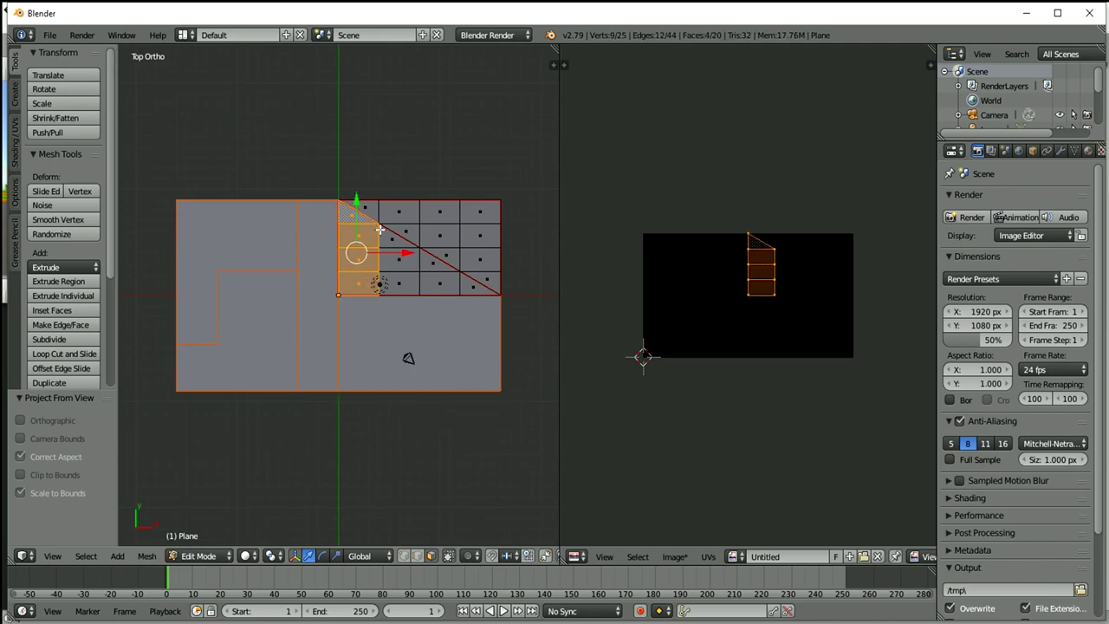
{"action": "left_click", "coordinate": [382, 231], "text": "shift"}
{"action": "left_click", "coordinate": [400, 258], "text": "shift"}
{"action": "left_click", "coordinate": [401, 283], "text": "shift"}
{"action": "left_click", "coordinate": [439, 284], "text": "shift"}
{"action": "left_click", "coordinate": [434, 266], "text": "shift"}
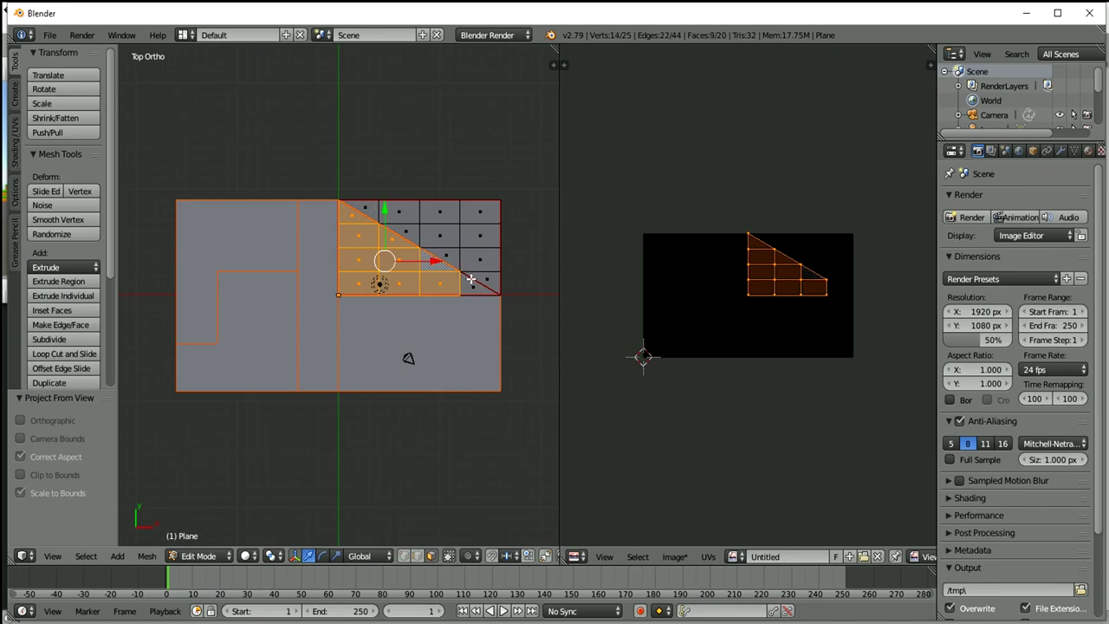
{"action": "left_click", "coordinate": [472, 286], "text": "shift"}
{"action": "key", "text": "p"}
{"action": "left_click", "coordinate": [474, 287]}
Separate the triangular upper-right corner piece above the diagonal.
{"action": "left_click", "coordinate": [375, 215]}
{"action": "left_click", "coordinate": [402, 231], "text": "shift"}
{"action": "left_click", "coordinate": [400, 217], "text": "shift"}
{"action": "left_click", "coordinate": [432, 215], "text": "shift"}
{"action": "left_click", "coordinate": [443, 242], "text": "shift"}
{"action": "left_click", "coordinate": [453, 256], "text": "shift"}
{"action": "left_click", "coordinate": [483, 279], "text": "shift"}
{"action": "left_click", "coordinate": [481, 260], "text": "shift"}
{"action": "left_click", "coordinate": [484, 235], "text": "shift"}
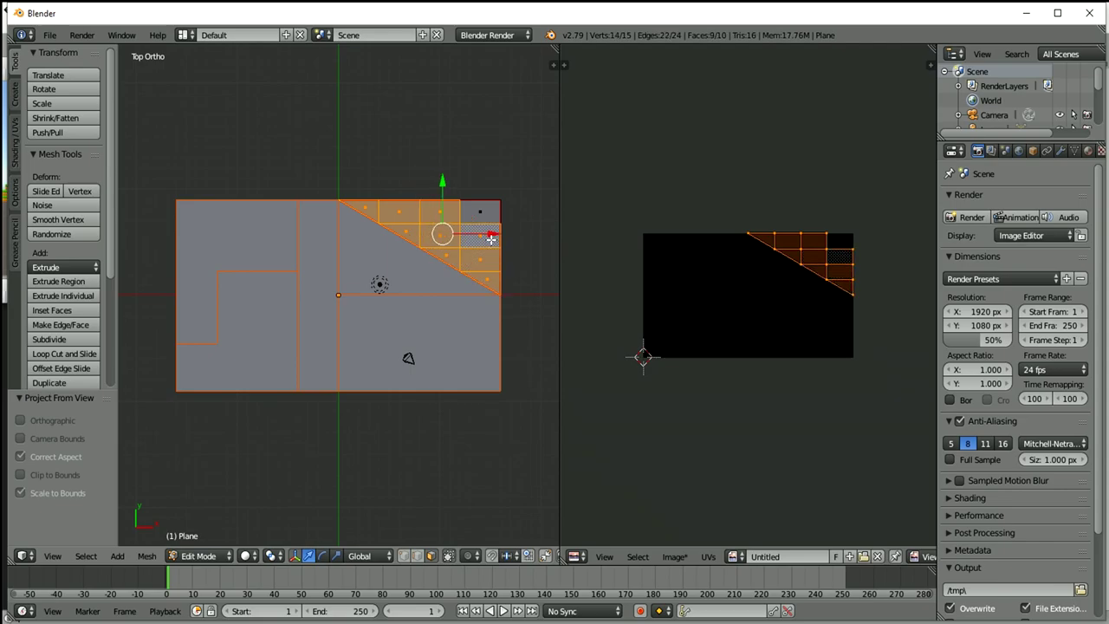
{"action": "left_click", "coordinate": [492, 220], "text": "shift"}
{"action": "key", "text": "p"}
{"action": "left_click", "coordinate": [492, 217]}
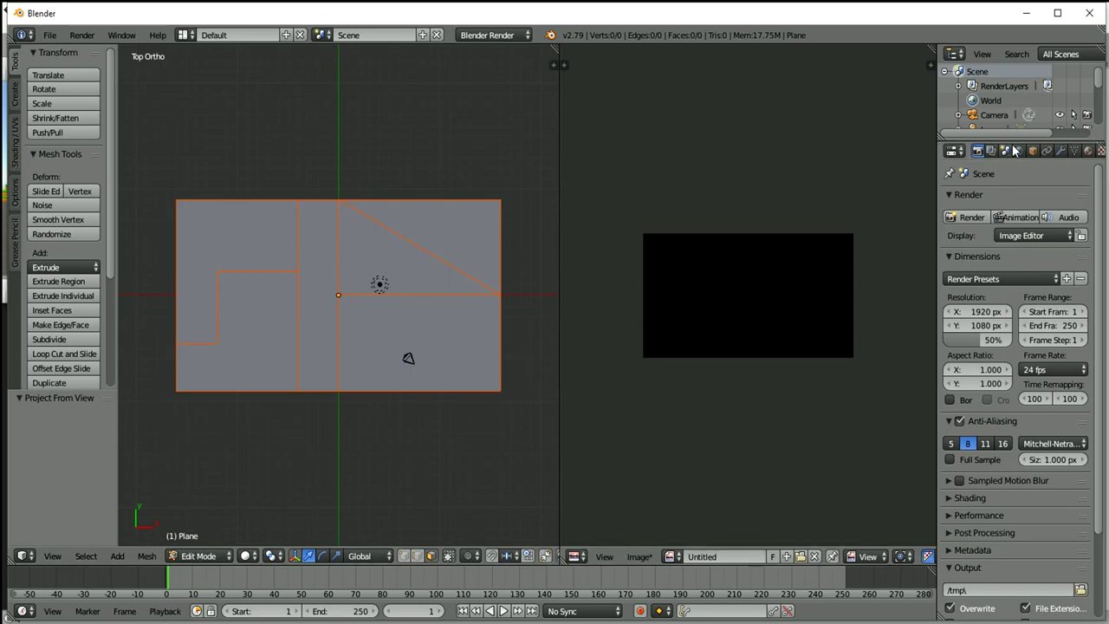
Enlarge the Outliner and put Plane.001 in Edit Mode with all faces selected.
{"action": "left_click_drag", "start_coordinate": [1016, 137], "coordinate": [1016, 273]}
{"action": "left_click", "coordinate": [1011, 161]}
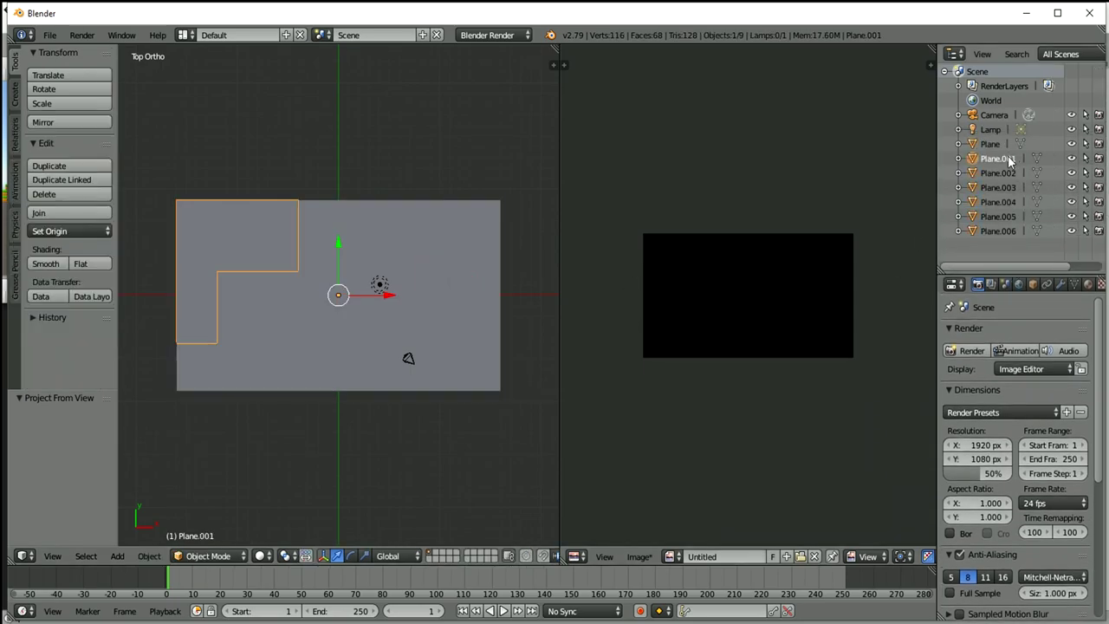
{"action": "left_click", "coordinate": [208, 557]}
{"action": "left_click", "coordinate": [204, 525]}
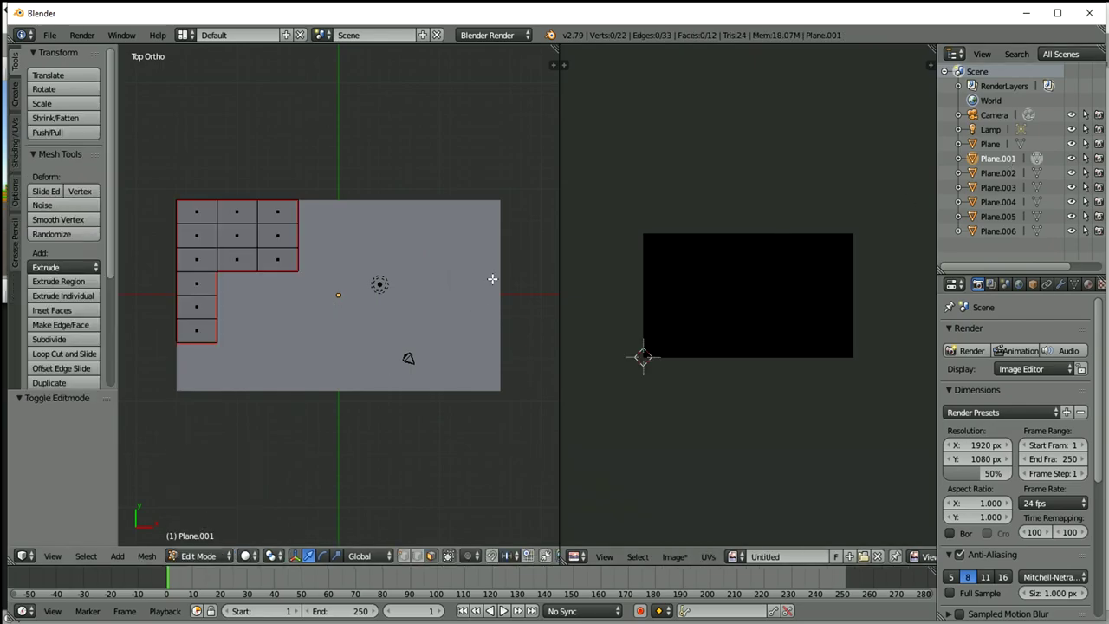
{"action": "key", "text": "a"}
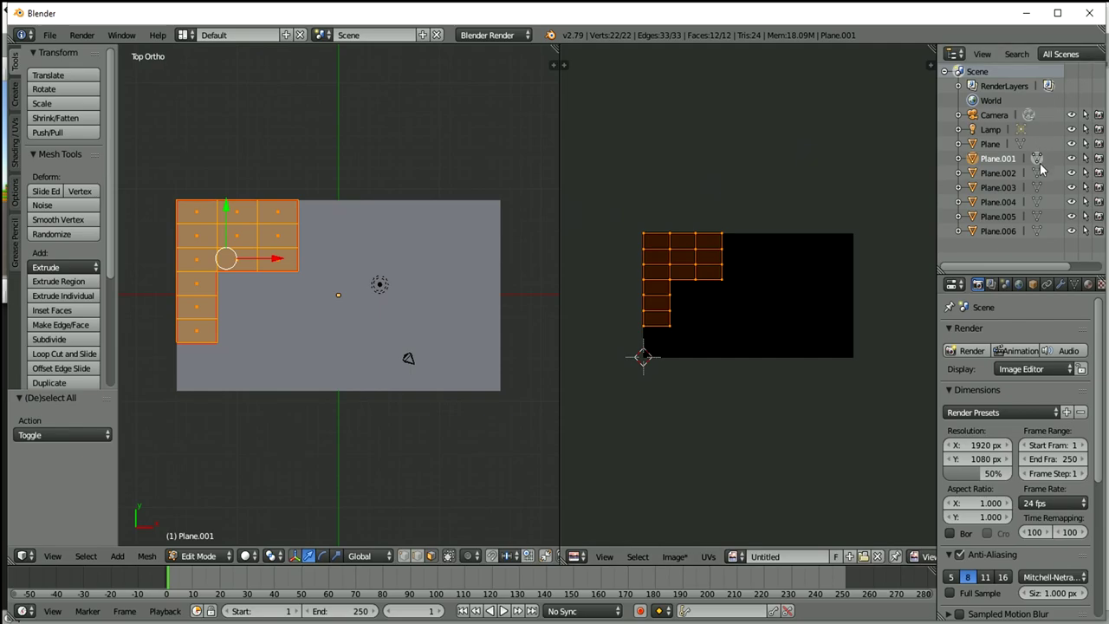
Select all faces of Plane.002 through Plane.006 in turn, then pick the Lamp.
{"action": "left_click", "coordinate": [1038, 174]}
{"action": "key", "text": "a"}
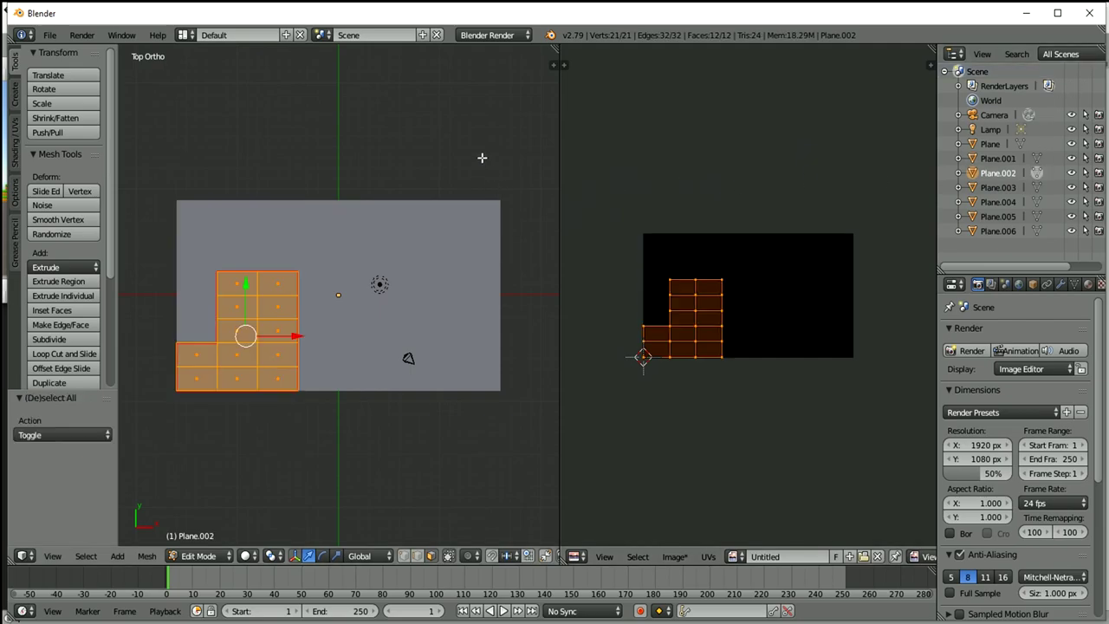
{"action": "left_click", "coordinate": [1037, 187]}
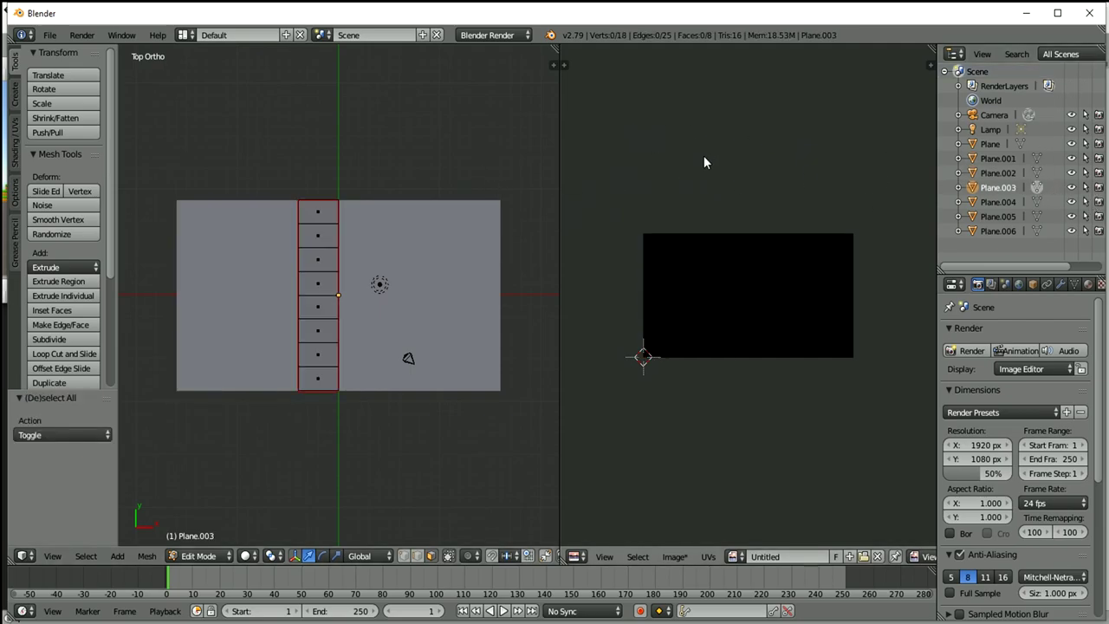
{"action": "key", "text": "a"}
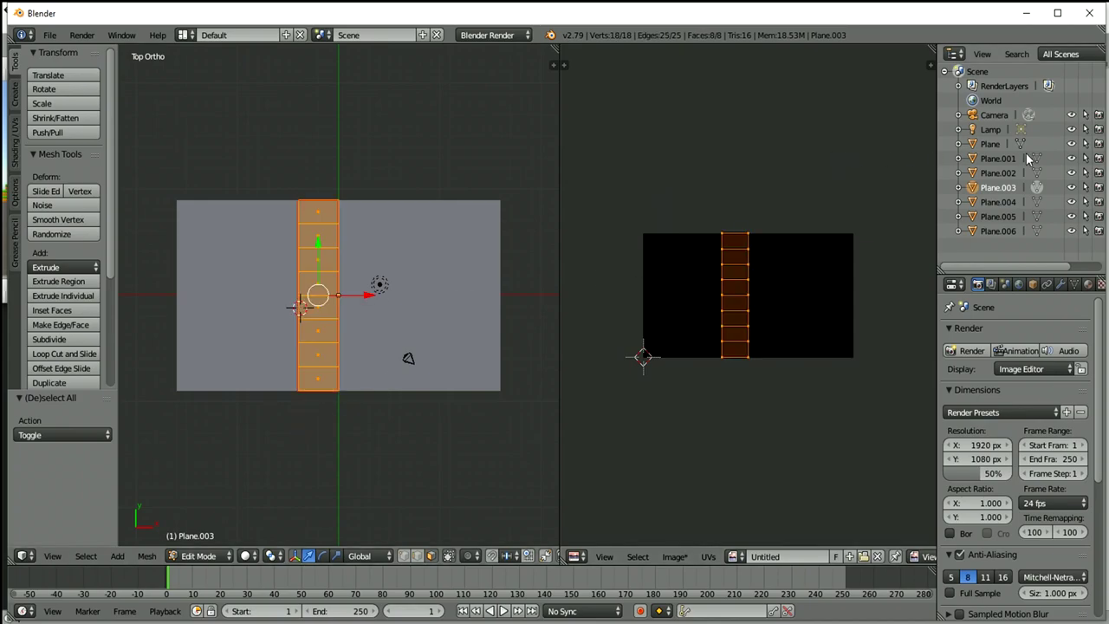
{"action": "left_click", "coordinate": [1038, 202]}
{"action": "key", "text": "a"}
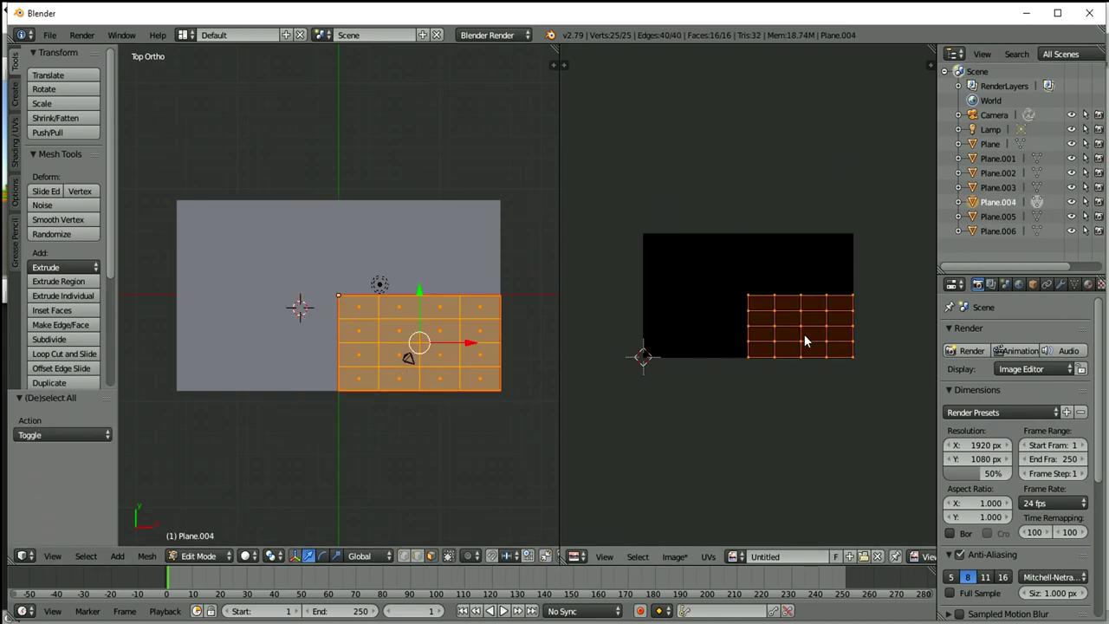
{"action": "left_click", "coordinate": [1037, 216]}
{"action": "key", "text": "a"}
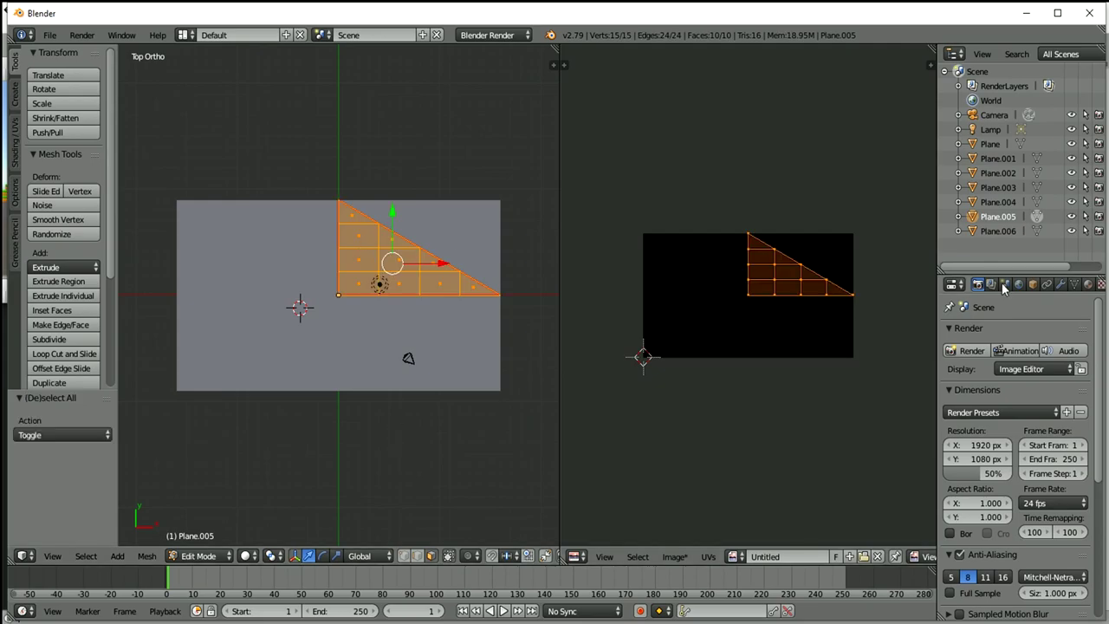
{"action": "left_click", "coordinate": [1037, 231]}
{"action": "key", "text": "a"}
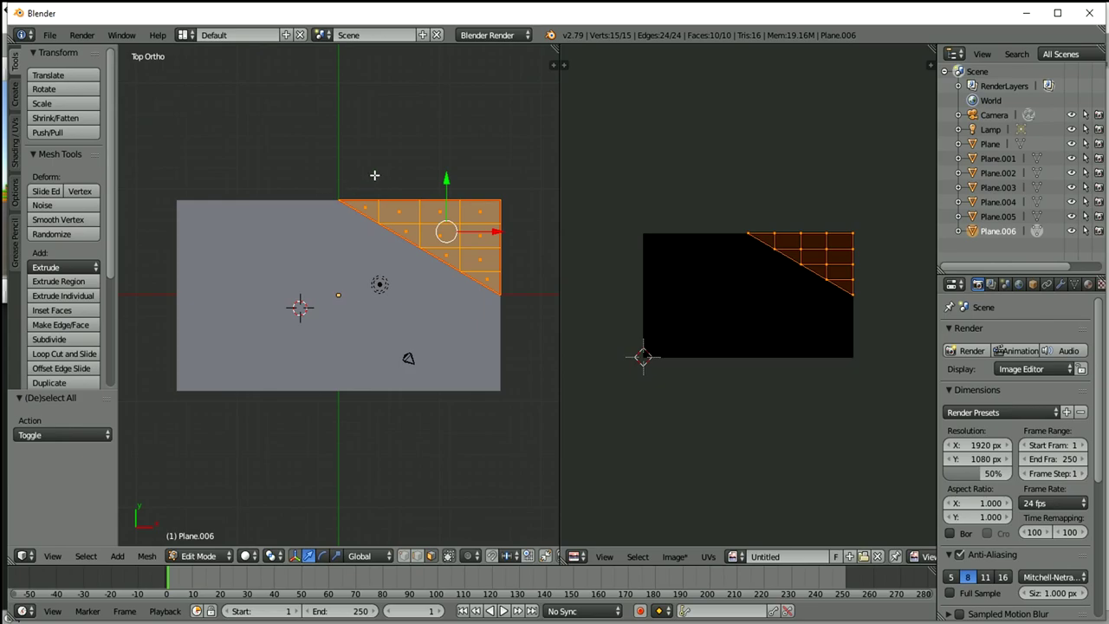
{"action": "left_click", "coordinate": [990, 131]}
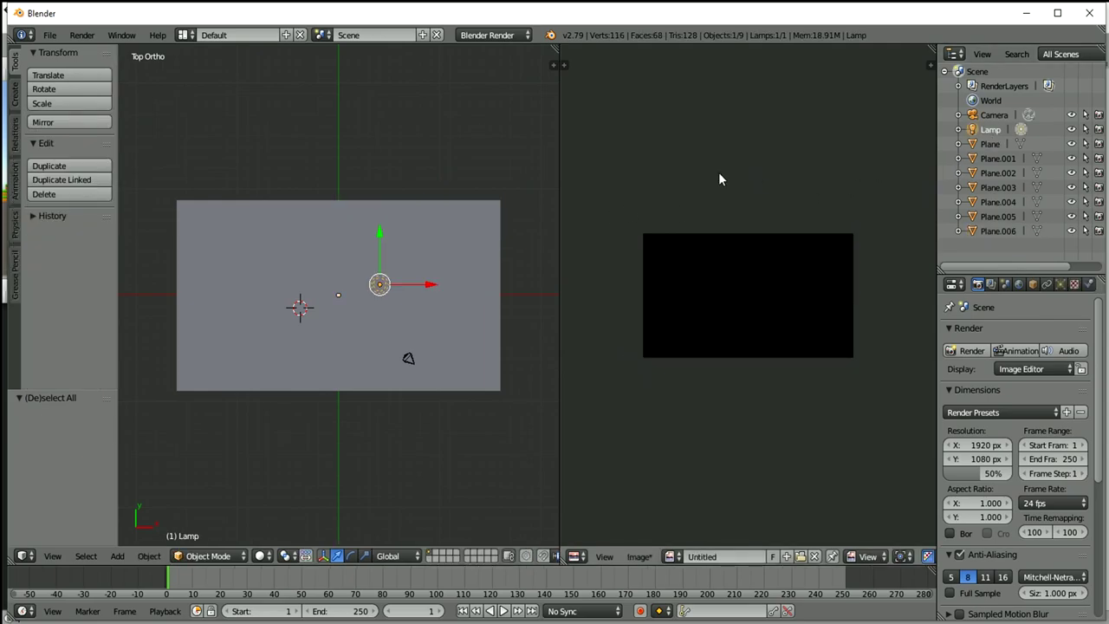
Delete the Lamp, the Camera and the original whole Plane from the Blender scene.
{"action": "key", "text": "x"}
{"action": "left_click", "coordinate": [297, 155]}
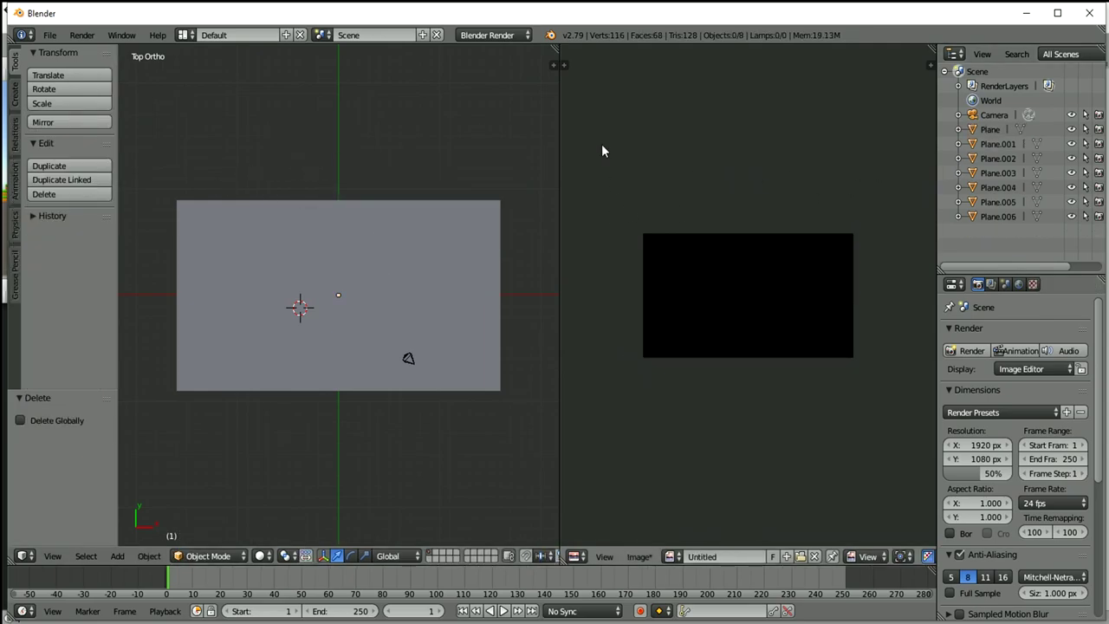
{"action": "left_click", "coordinate": [994, 115]}
{"action": "key", "text": "x"}
{"action": "left_click", "coordinate": [275, 109]}
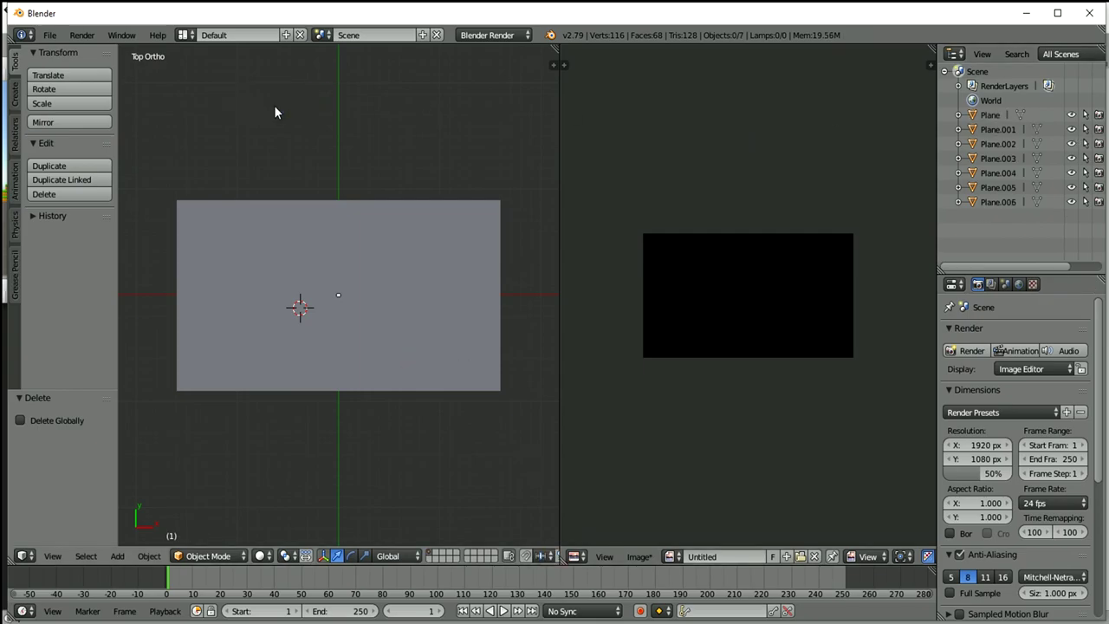
{"action": "left_click", "coordinate": [994, 114]}
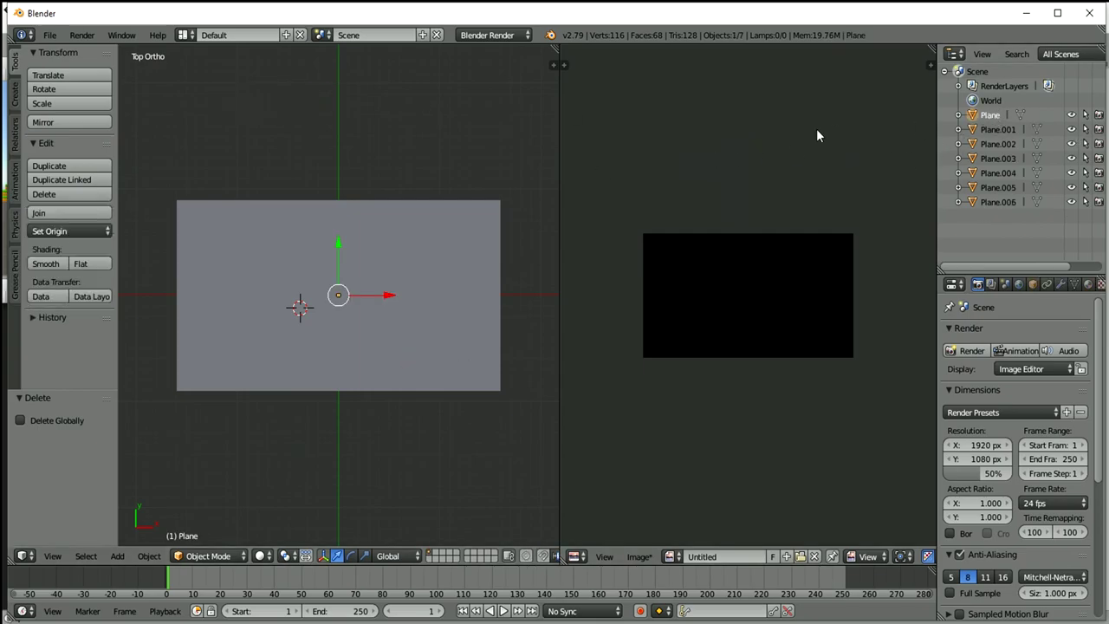
{"action": "key", "text": "x"}
{"action": "left_click", "coordinate": [305, 123]}
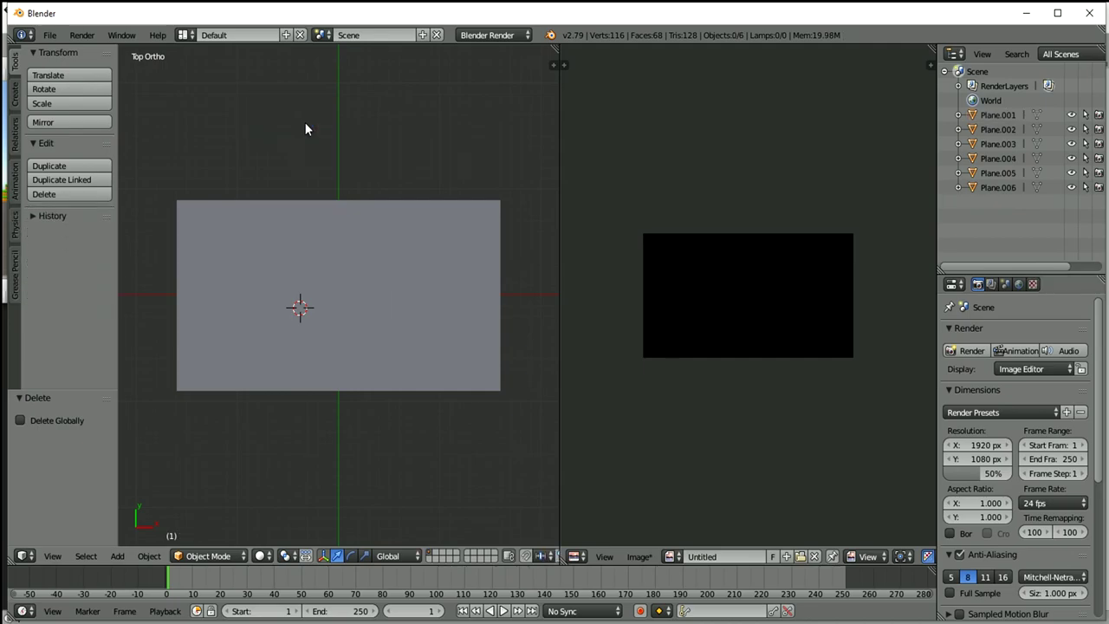
Save the remaining pieces as Plano.blend in the project's Assets folder.
{"action": "left_click", "coordinate": [50, 34]}
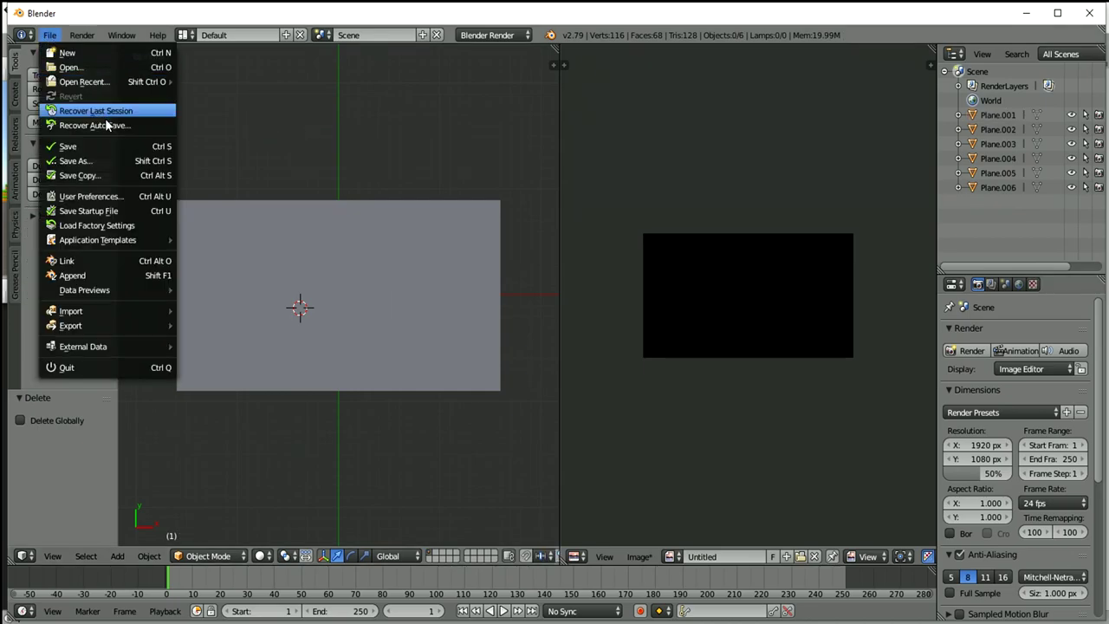
{"action": "left_click", "coordinate": [105, 164]}
{"action": "left_click", "coordinate": [293, 90]}
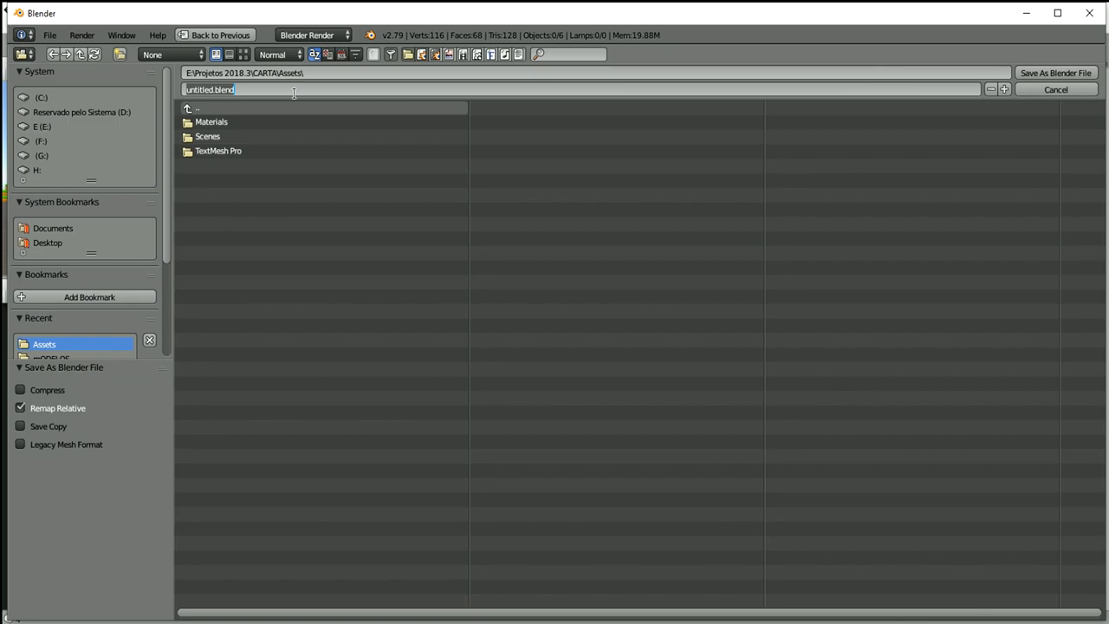
{"action": "type", "text": "Pla"}
{"action": "type", "text": ".blend"}
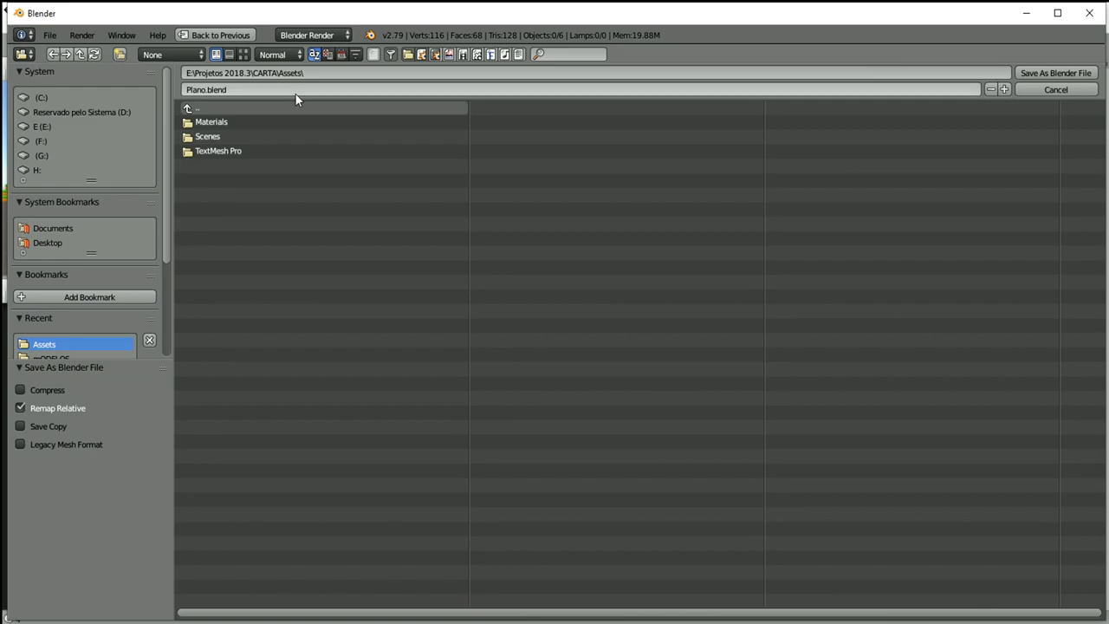
{"action": "key", "text": "Return"}
{"action": "left_click", "coordinate": [1033, 75]}
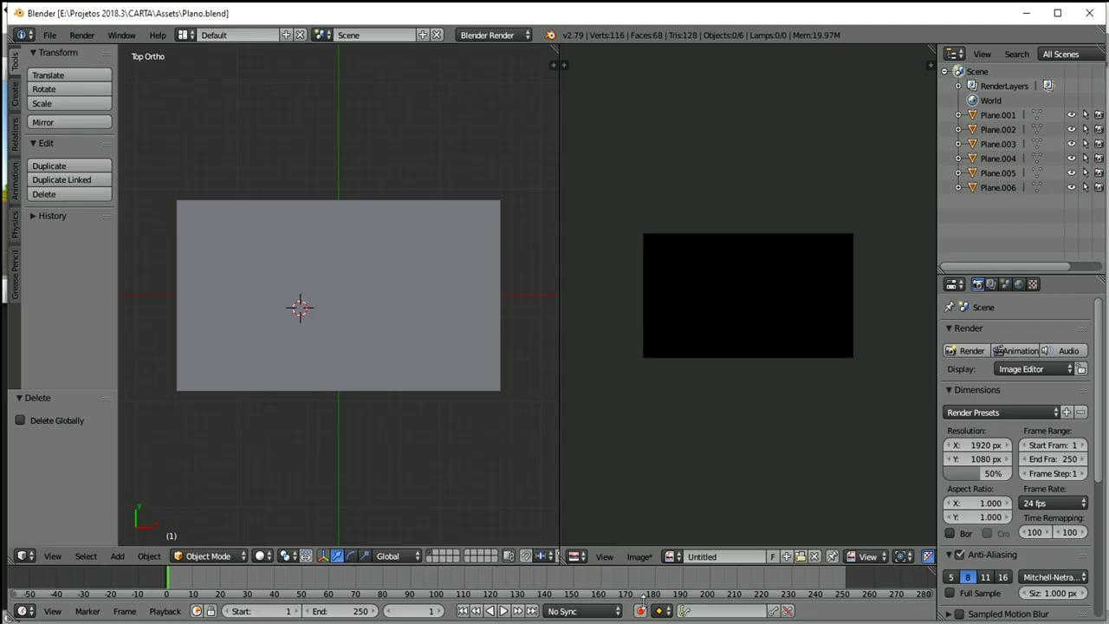
{"action": "key", "text": "alt+Tab"}
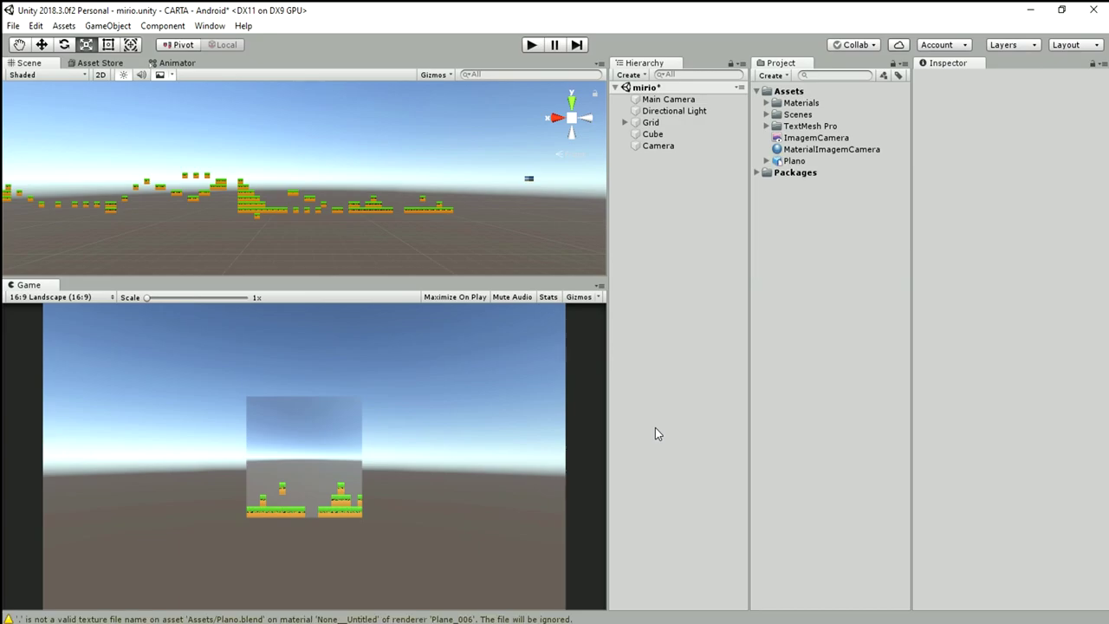
Add the Plano model to the scene, parent it to the Cube, and zero its position.
{"action": "left_click", "coordinate": [793, 162]}
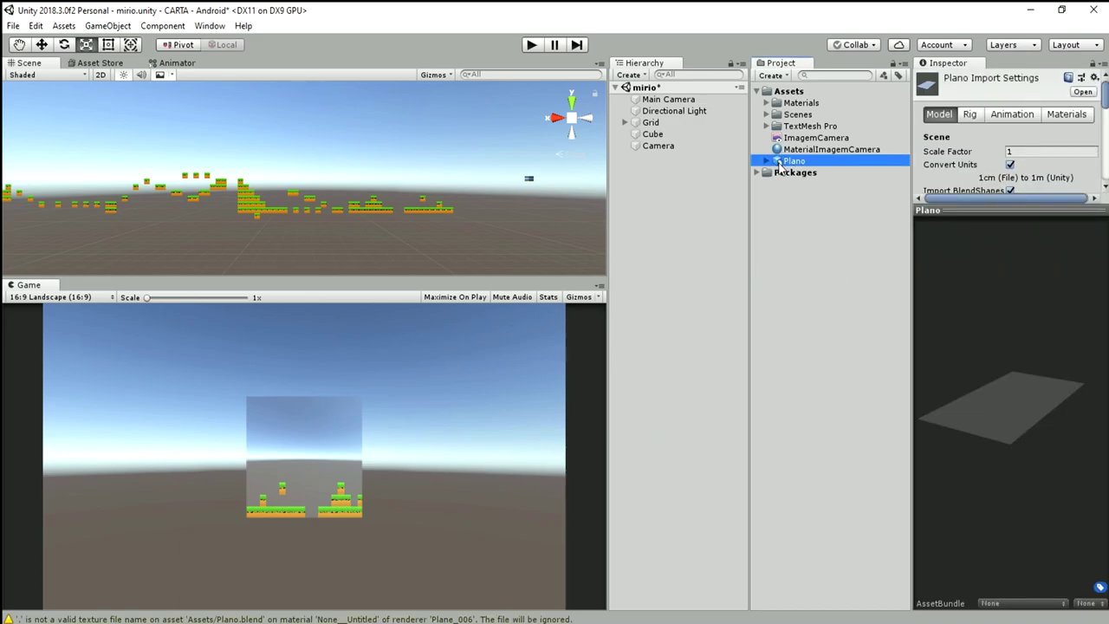
{"action": "left_click_drag", "start_coordinate": [777, 163], "coordinate": [693, 193]}
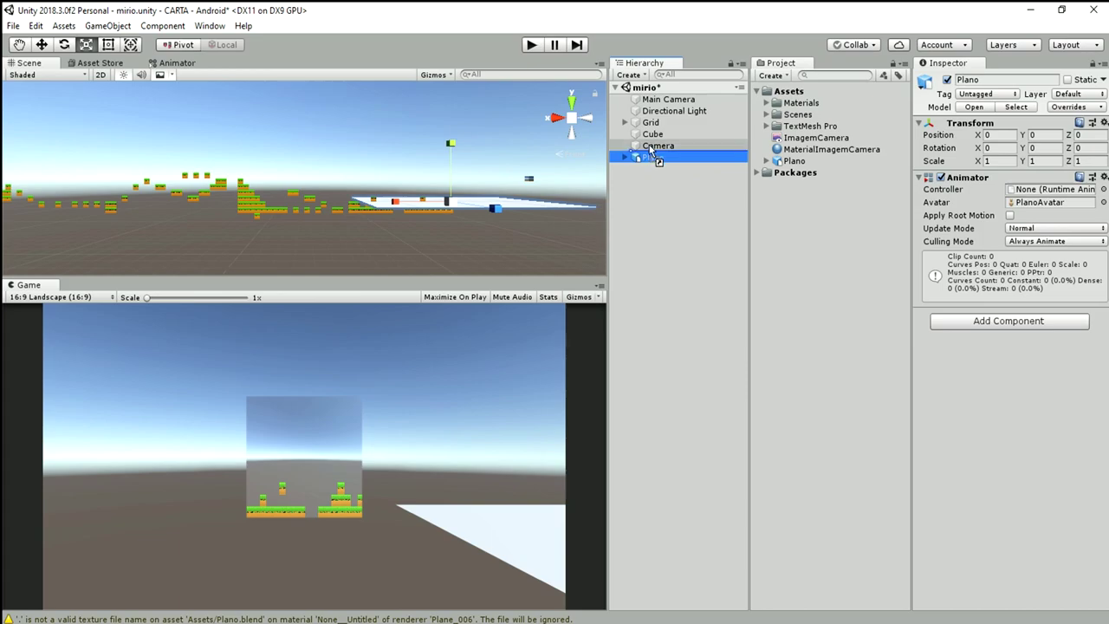
{"action": "left_click_drag", "start_coordinate": [648, 159], "coordinate": [654, 134]}
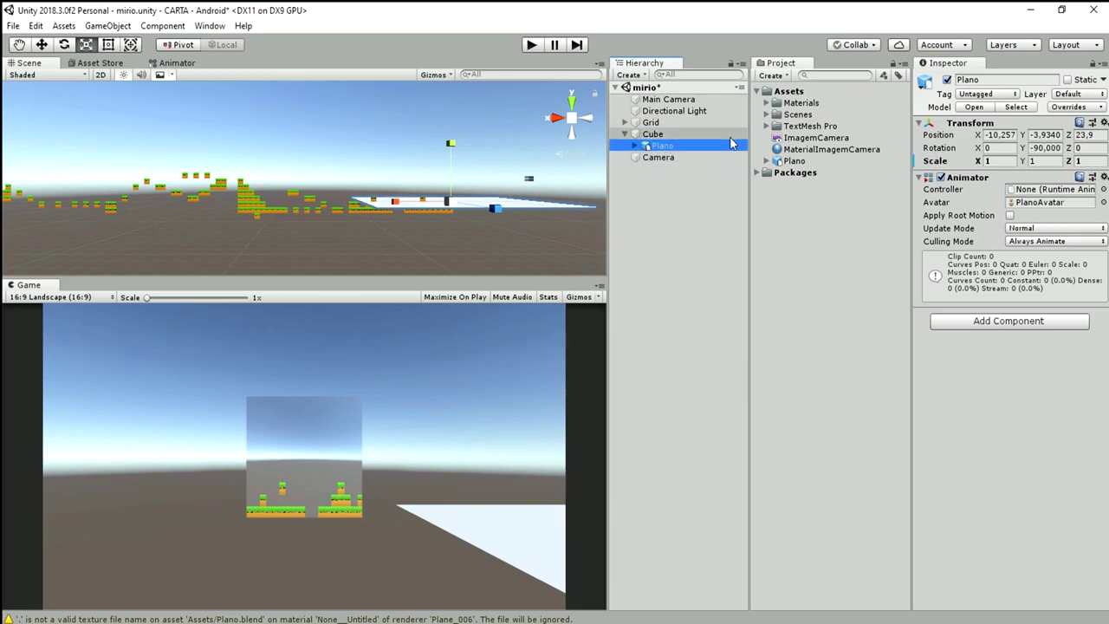
{"action": "left_click", "coordinate": [998, 134]}
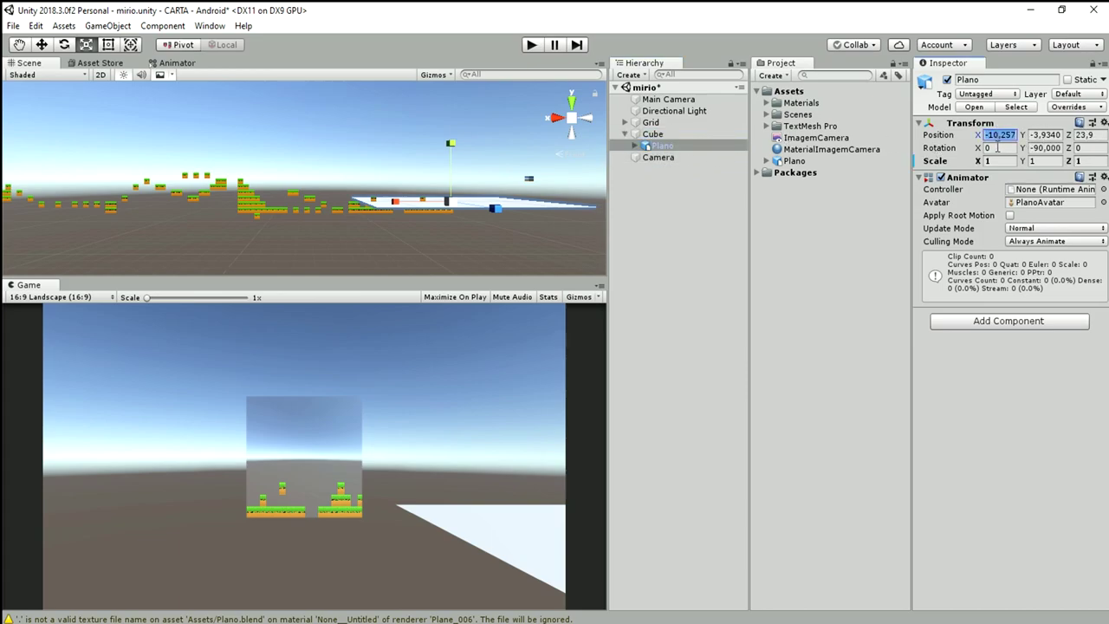
{"action": "type", "text": "0"}
{"action": "left_click", "coordinate": [1051, 136]}
{"action": "type", "text": "0"}
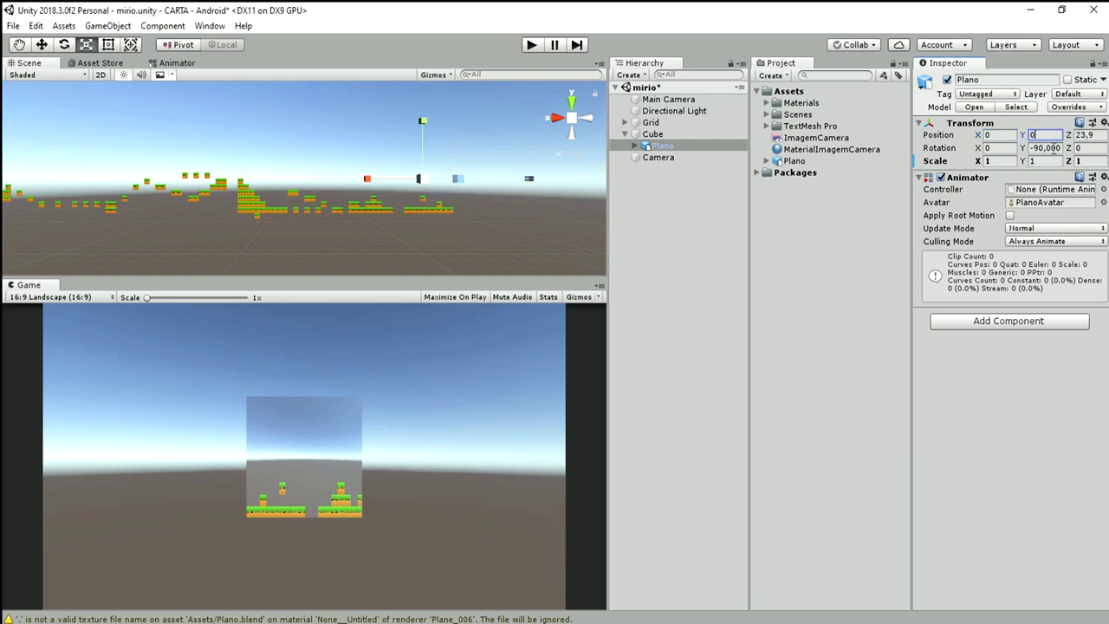
{"action": "left_click", "coordinate": [1097, 135]}
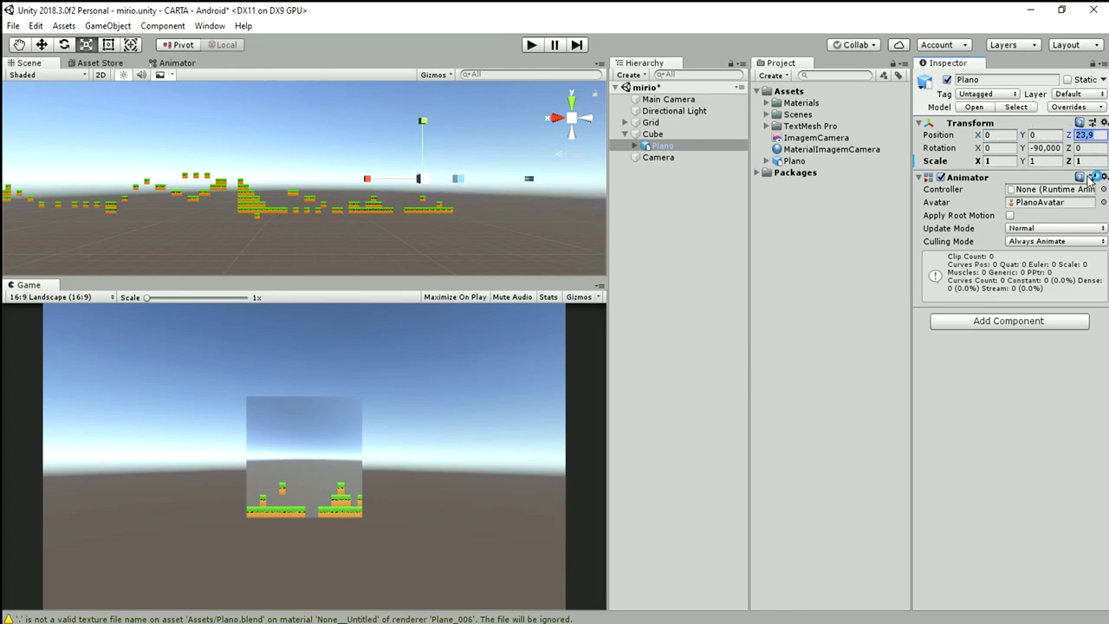
{"action": "type", "text": "0"}
Set Plano's Y rotation to 0, clear the X rotation entry, and move Plano back to the top level.
{"action": "left_click", "coordinate": [1046, 148]}
{"action": "type", "text": "0"}
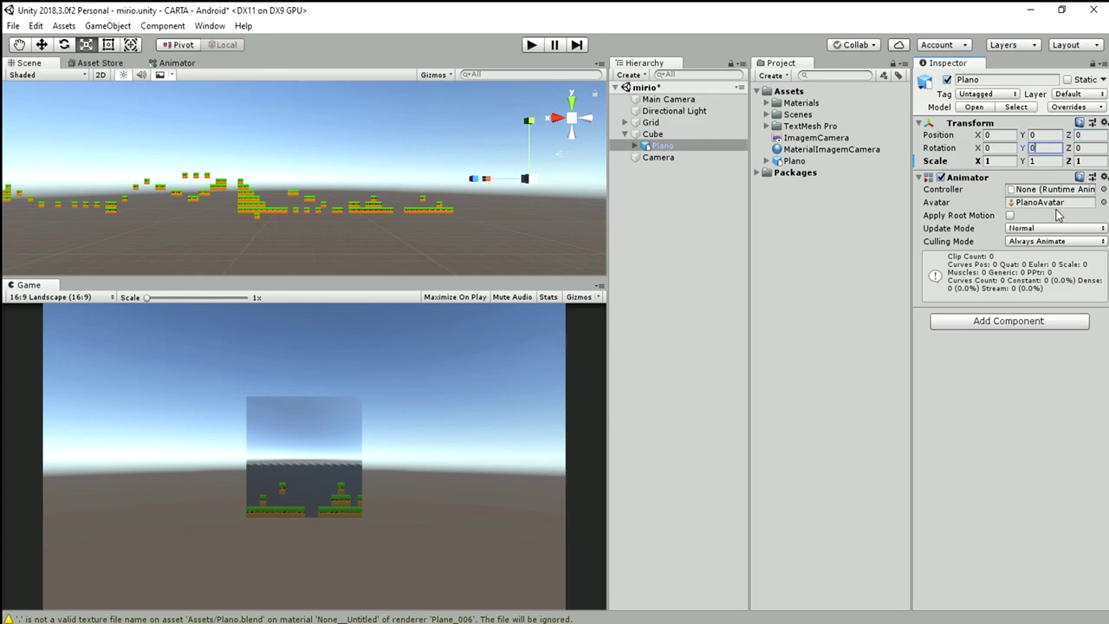
{"action": "left_click", "coordinate": [994, 148]}
{"action": "type", "text": "90"}
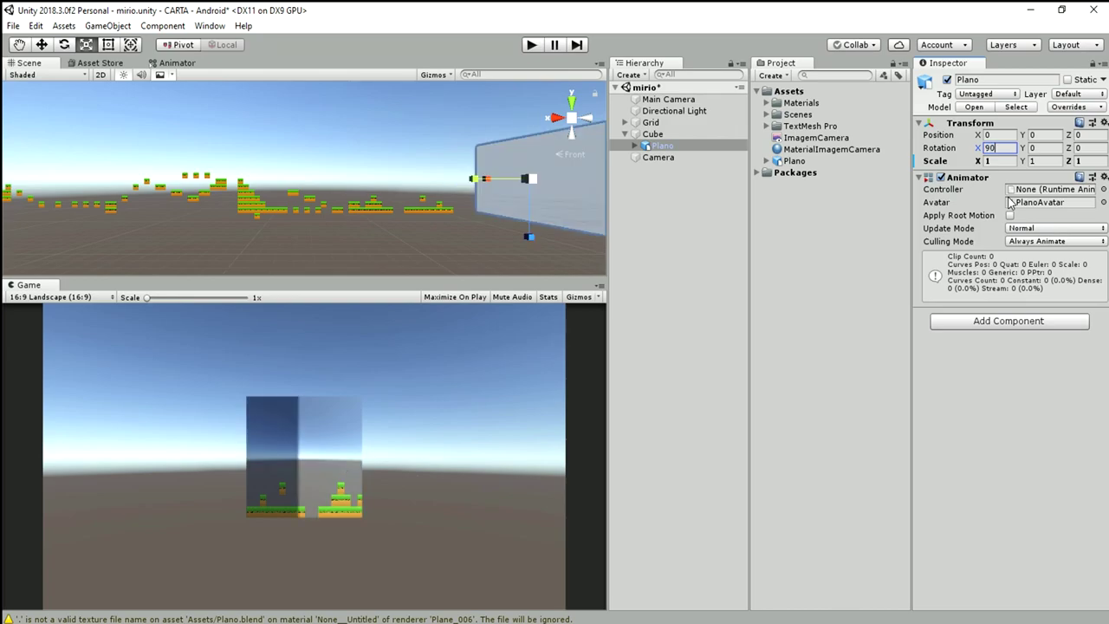
{"action": "key", "text": "BackSpace"}
{"action": "key", "text": "BackSpace"}
{"action": "left_click_drag", "start_coordinate": [656, 145], "coordinate": [664, 190]}
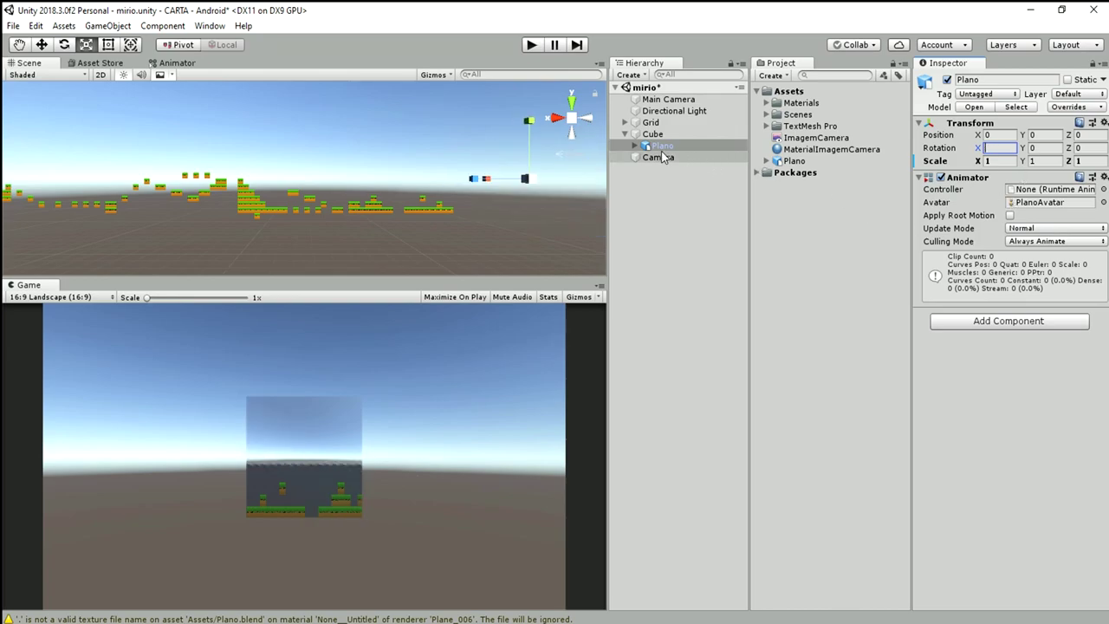
Set Plano's rotation to Y 0 and X -90.
{"action": "left_click", "coordinate": [1049, 147]}
{"action": "type", "text": "0"}
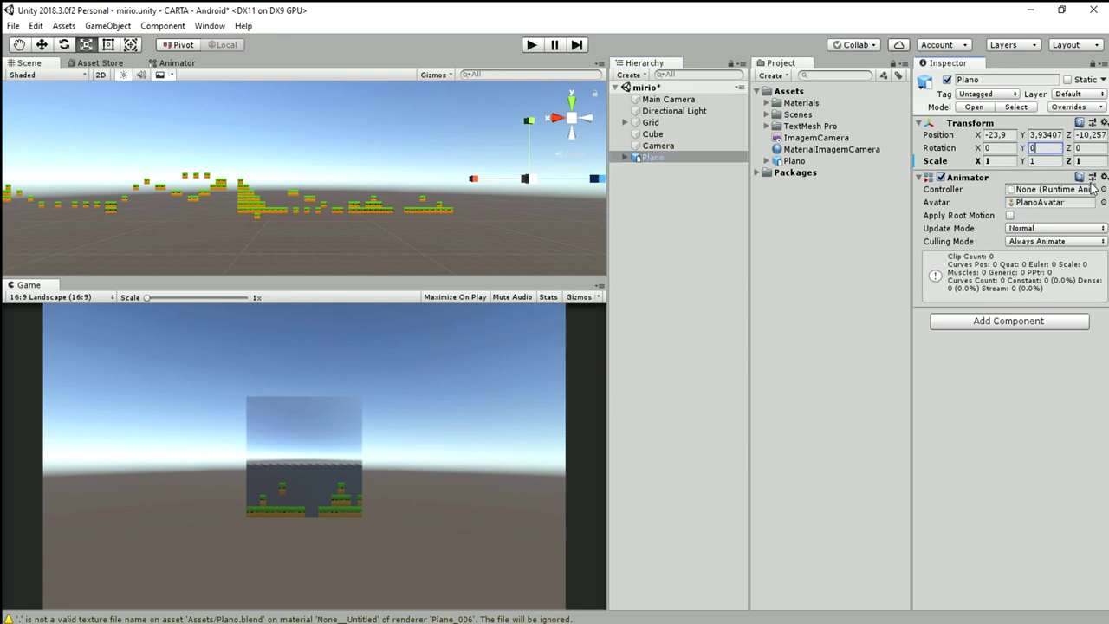
{"action": "left_click", "coordinate": [1003, 148]}
{"action": "type", "text": "90"}
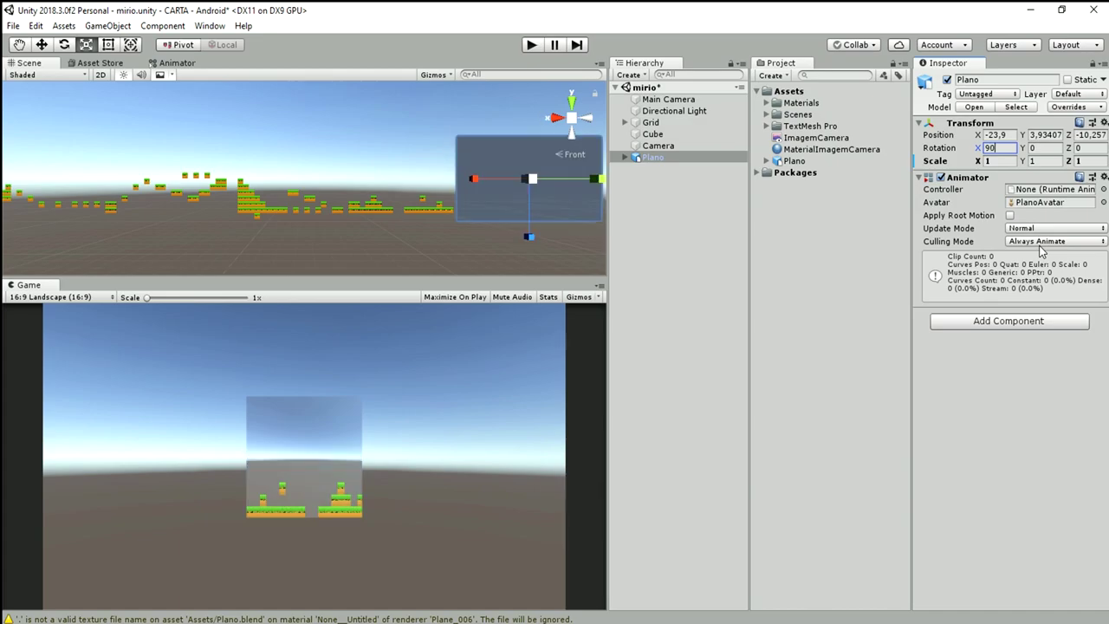
{"action": "key", "text": "BackSpace"}
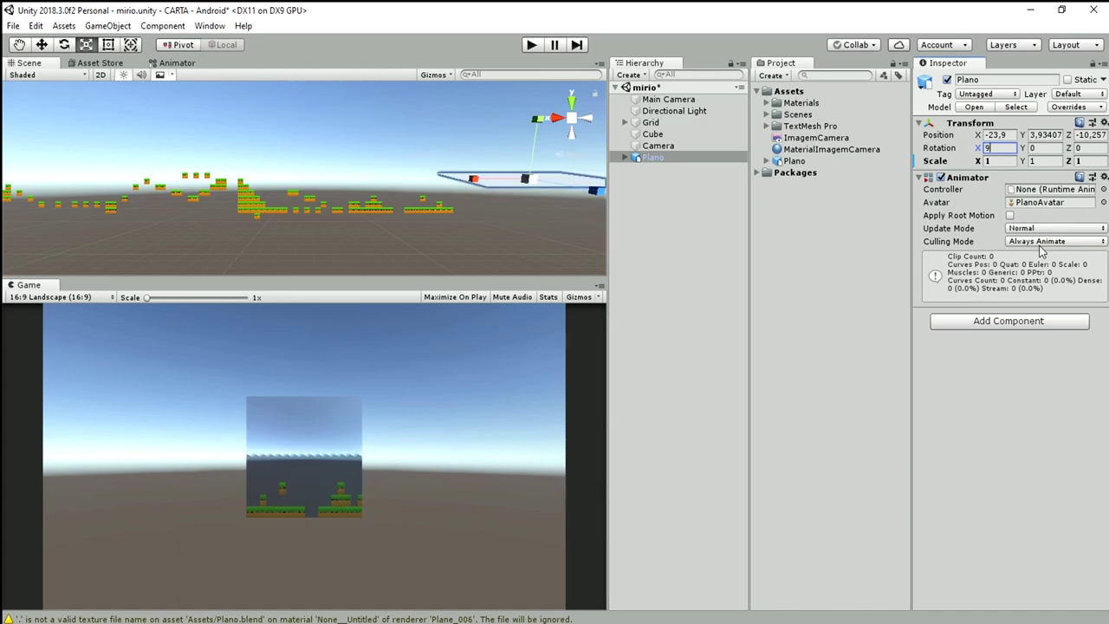
{"action": "key", "text": "BackSpace"}
{"action": "type", "text": "-90"}
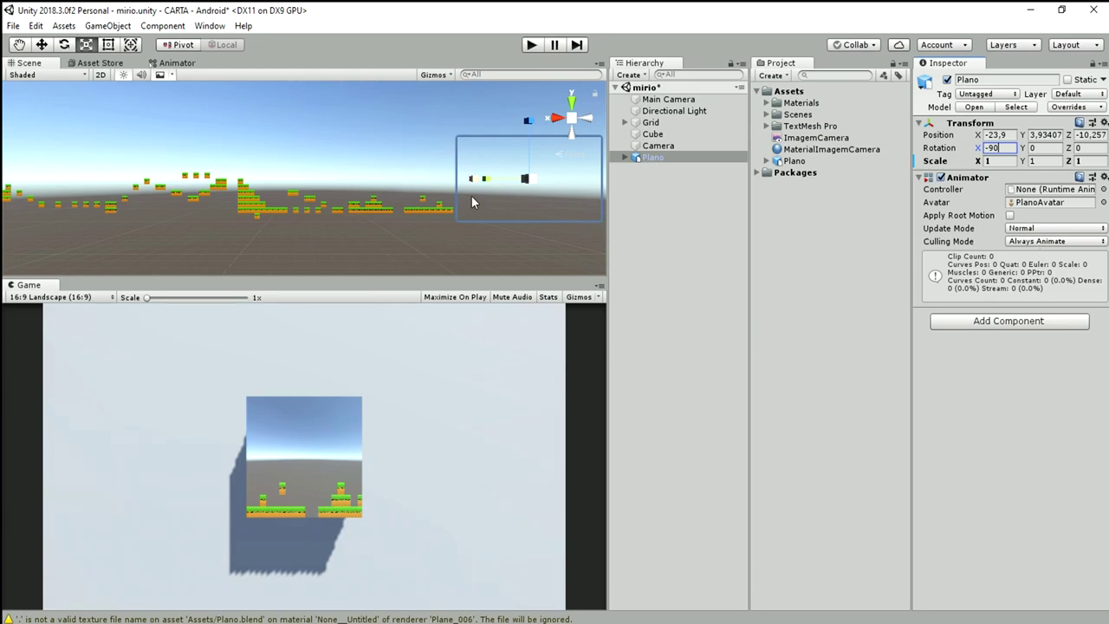
Frame Plano in the scene view, expand its pieces and select Plane_001 through Plane_006.
{"action": "mouse_move", "coordinate": [471, 198]}
{"action": "left_mouse_down", "text": "alt"}
{"action": "mouse_move", "coordinate": [121, 191]}
{"action": "mouse_move", "coordinate": [247, 247]}
{"action": "left_mouse_up", "text": "alt"}
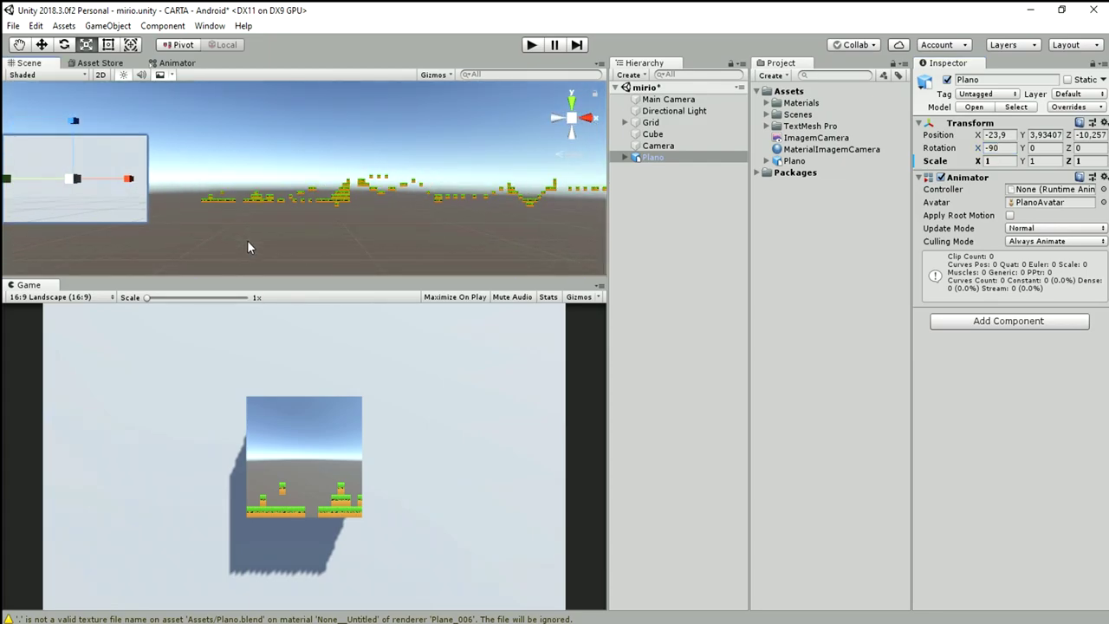
{"action": "key", "text": "f"}
{"action": "left_click", "coordinate": [625, 157]}
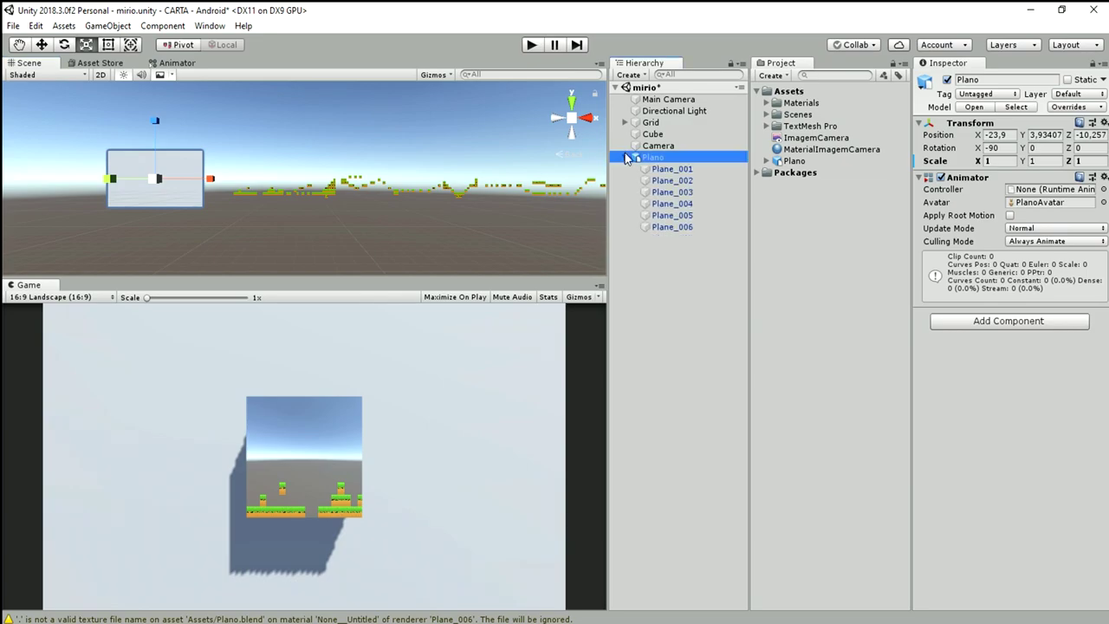
{"action": "left_click", "coordinate": [671, 168]}
{"action": "left_click", "coordinate": [672, 180]}
{"action": "left_click", "coordinate": [673, 191]}
{"action": "left_click", "coordinate": [676, 204]}
{"action": "left_click", "coordinate": [677, 215]}
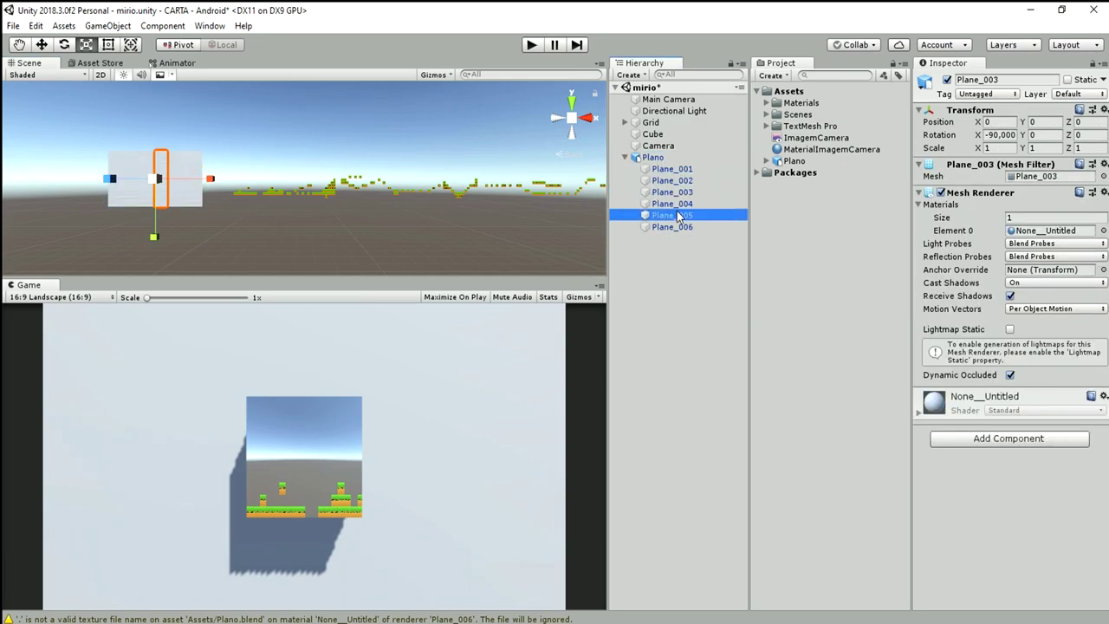
{"action": "left_click", "coordinate": [680, 227]}
{"action": "left_click_drag", "start_coordinate": [679, 228], "coordinate": [686, 181]}
{"action": "left_click", "coordinate": [672, 168]}
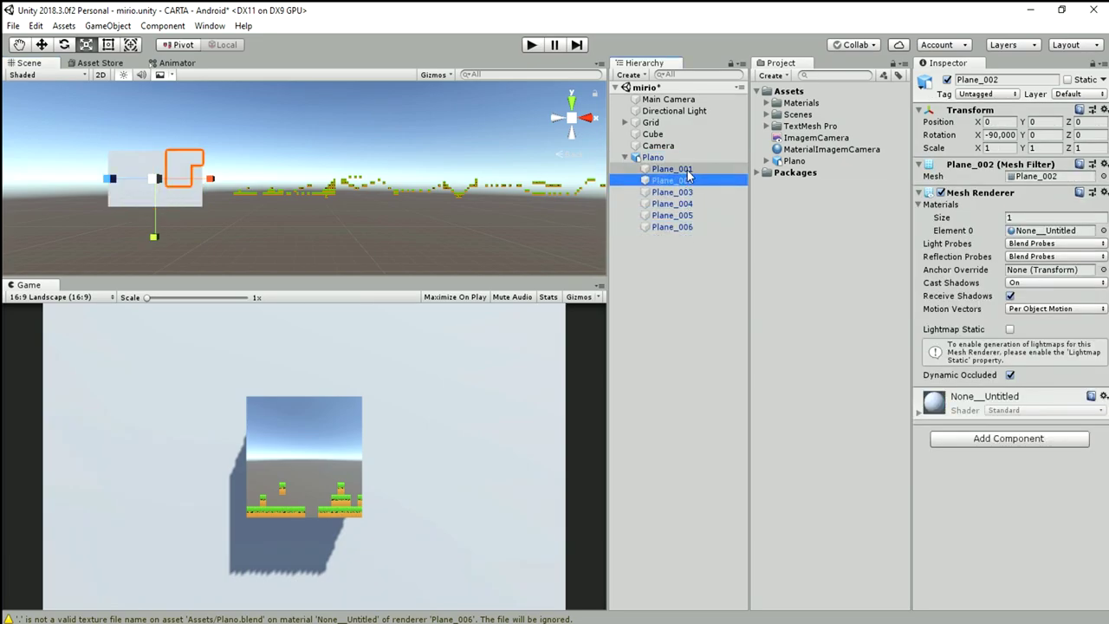
{"action": "left_click", "coordinate": [665, 229], "text": "shift"}
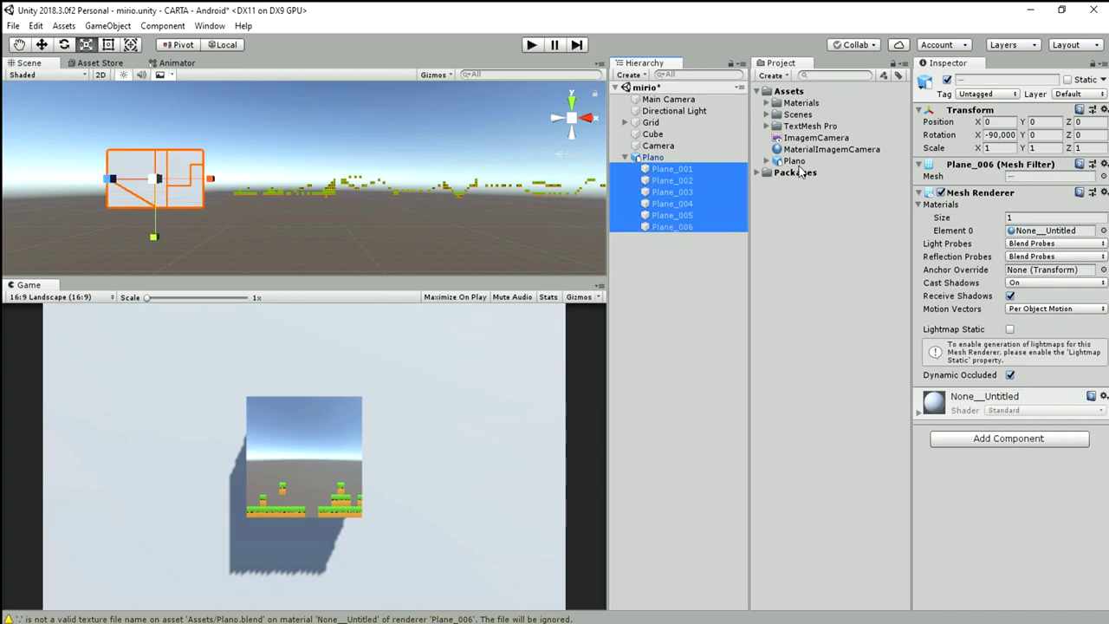
Apply MaterialImagemCamera to the six selected pieces and glance at the shader options.
{"action": "mouse_move", "coordinate": [821, 153]}
{"action": "left_mouse_down"}
{"action": "mouse_move", "coordinate": [962, 199]}
{"action": "mouse_move", "coordinate": [1025, 234]}
{"action": "left_mouse_up"}
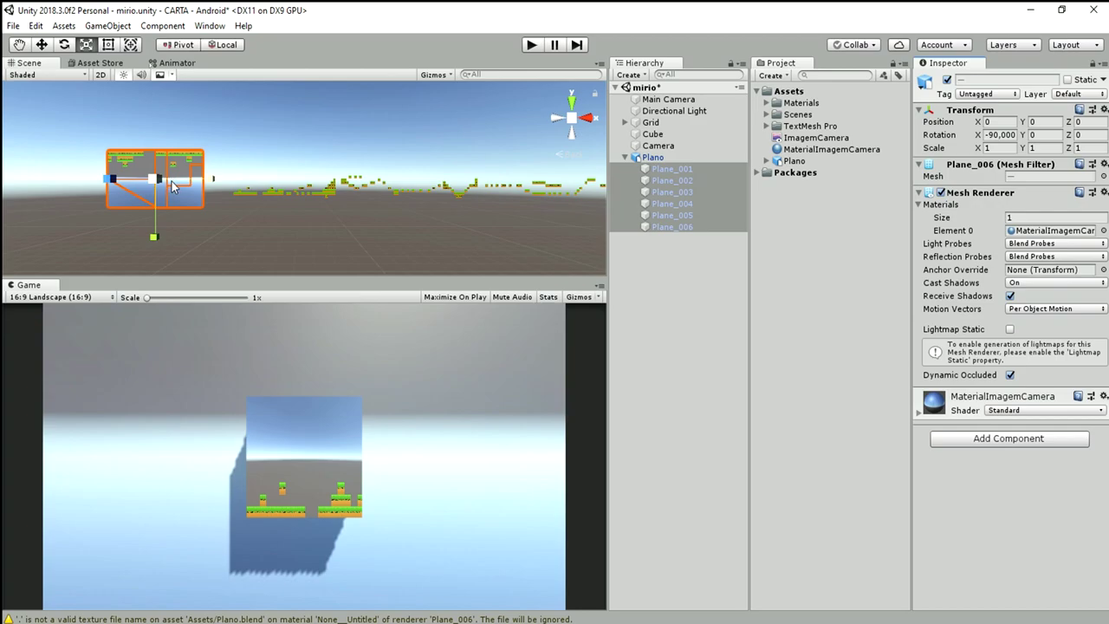
{"action": "left_click", "coordinate": [1018, 411]}
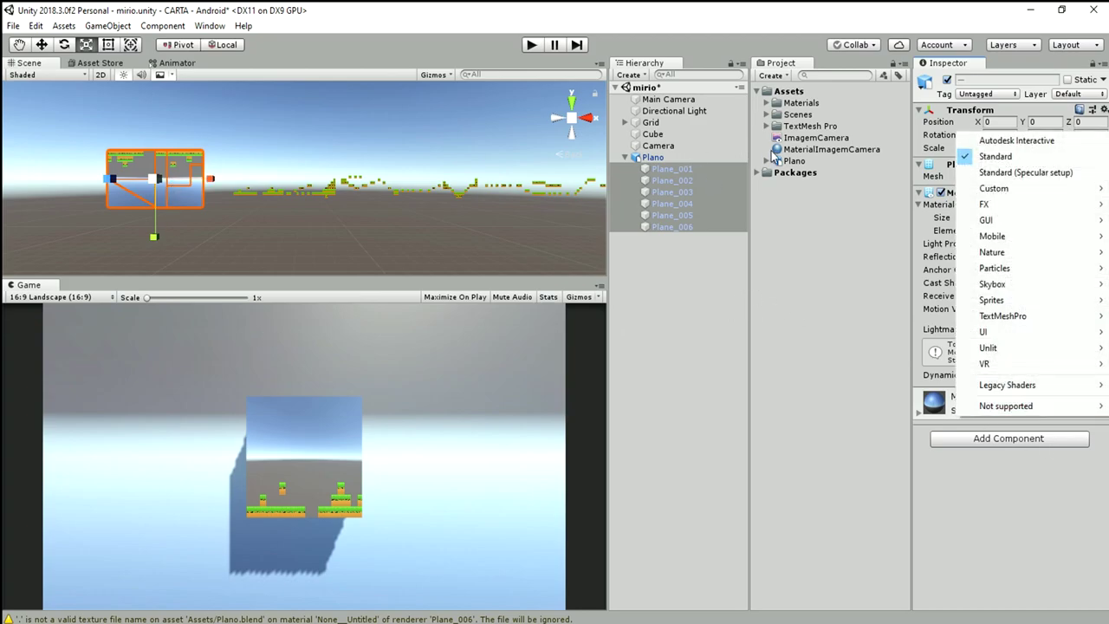
{"action": "left_click", "coordinate": [790, 154]}
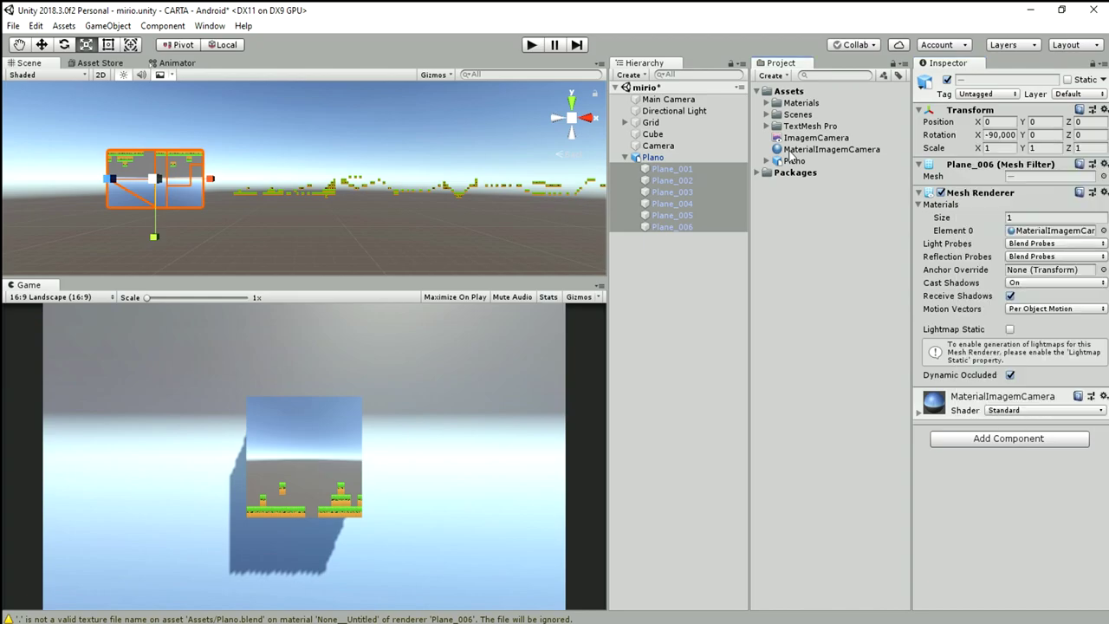
Switch MaterialImagemCamera's shader to UI/Default, comparing against Standard with undo and redo.
{"action": "left_click", "coordinate": [848, 149]}
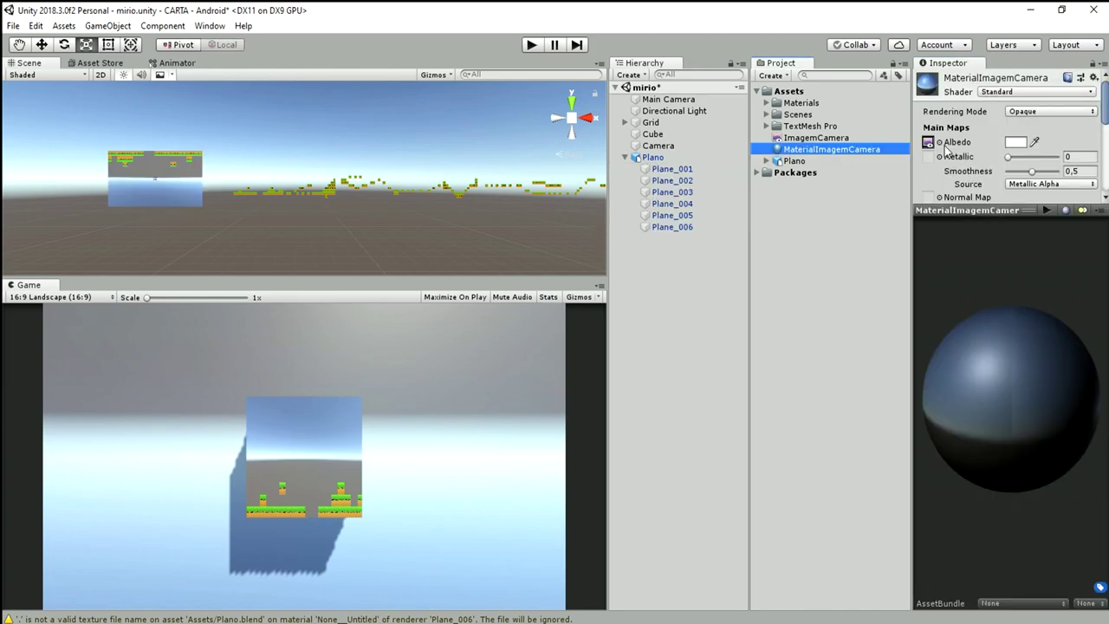
{"action": "left_click", "coordinate": [1027, 93]}
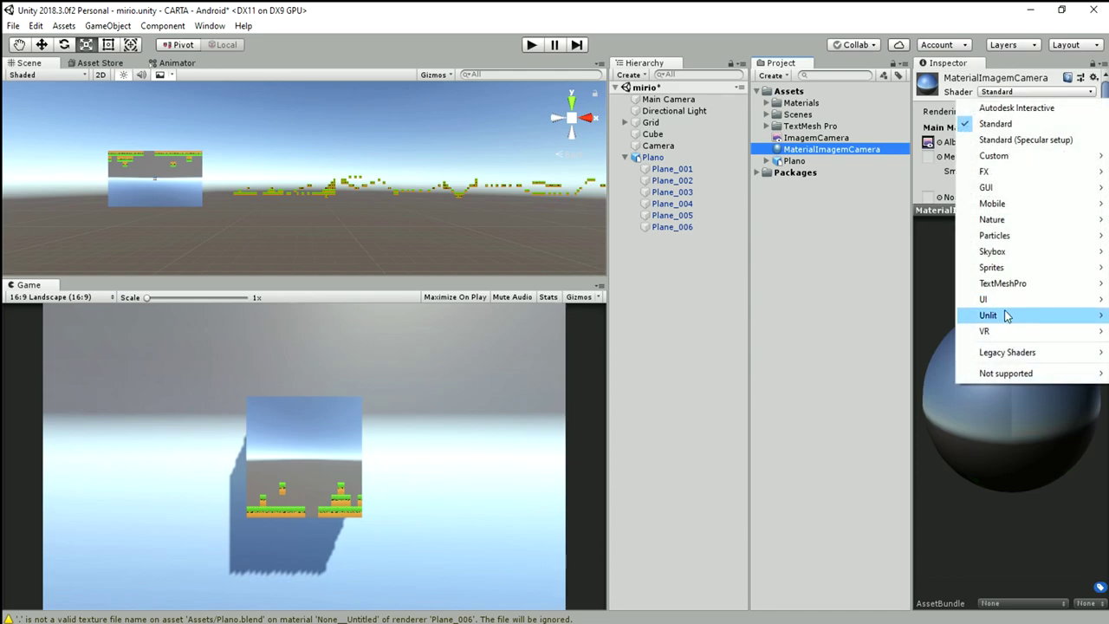
{"action": "mouse_move", "coordinate": [988, 299]}
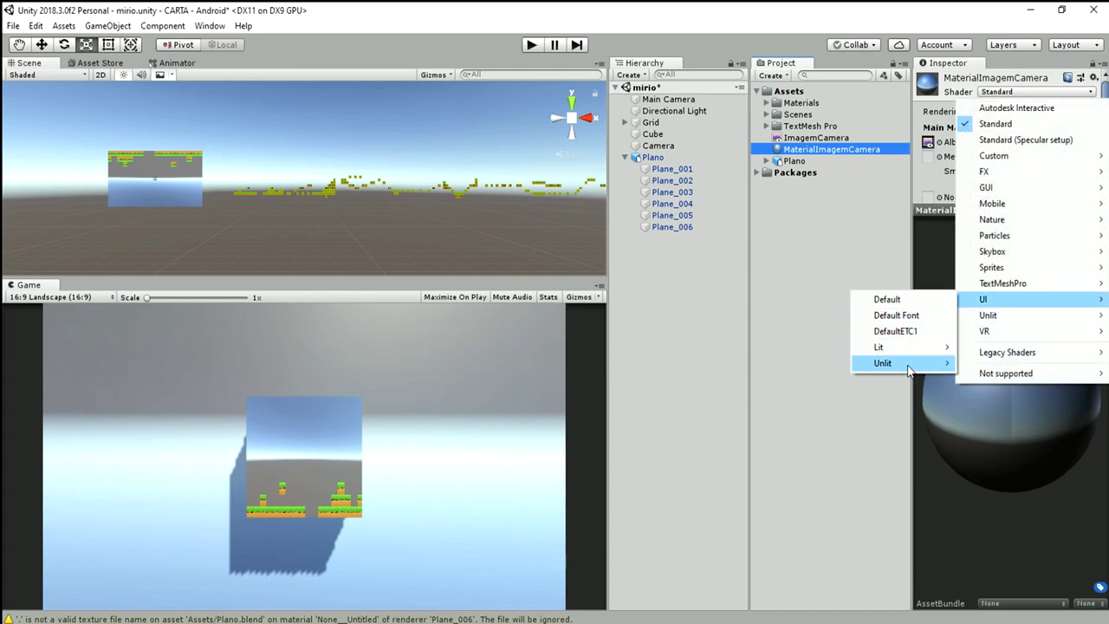
{"action": "left_click", "coordinate": [901, 300]}
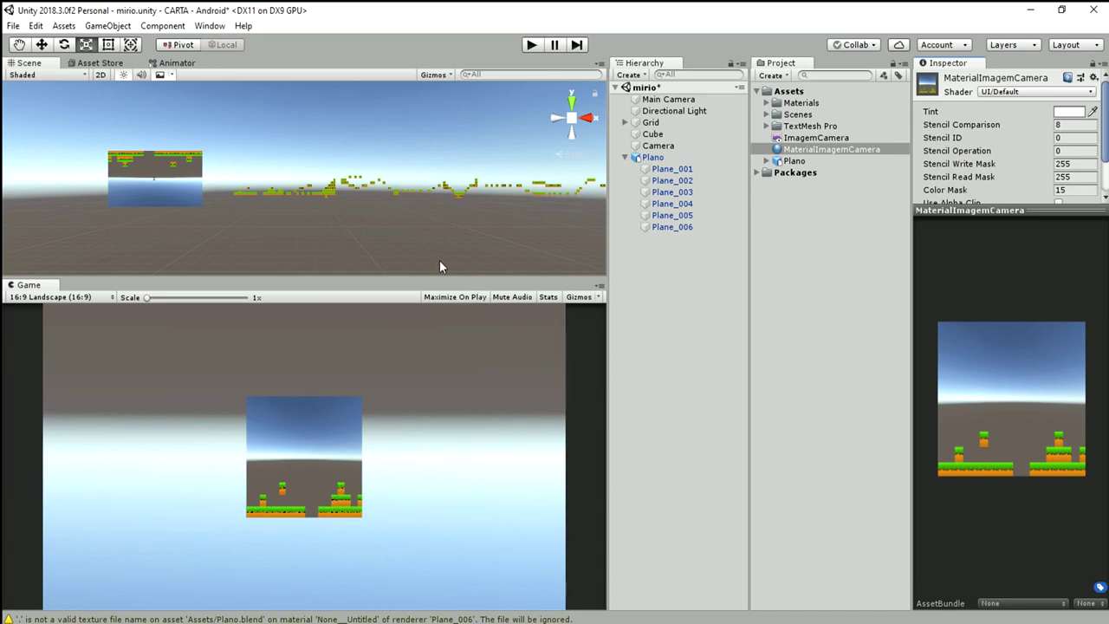
{"action": "key", "text": "ctrl+z"}
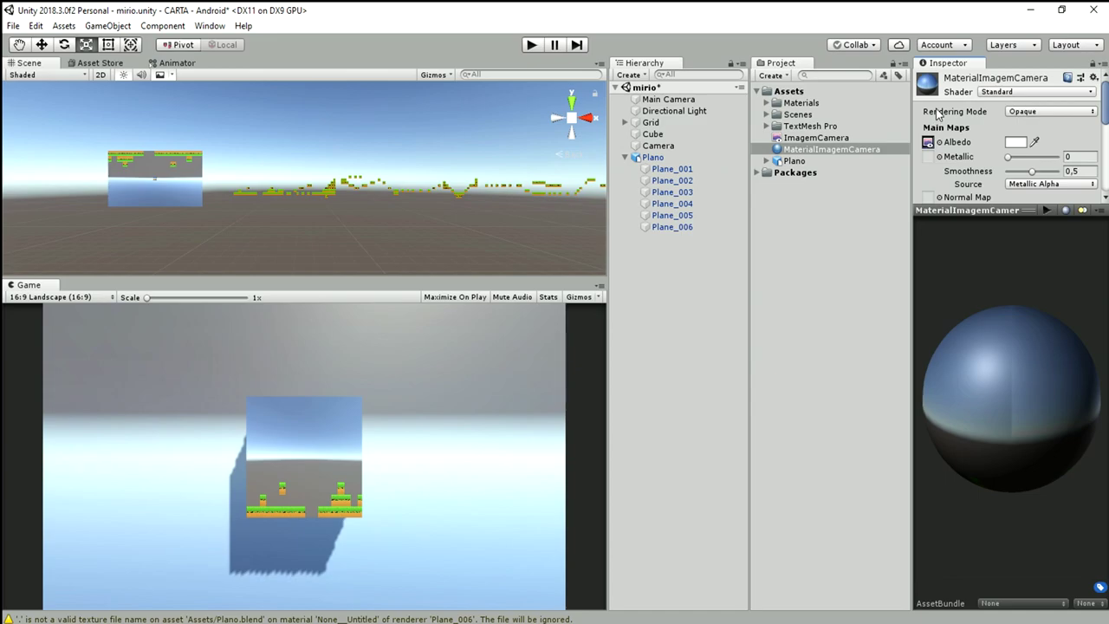
{"action": "key", "text": "ctrl+y"}
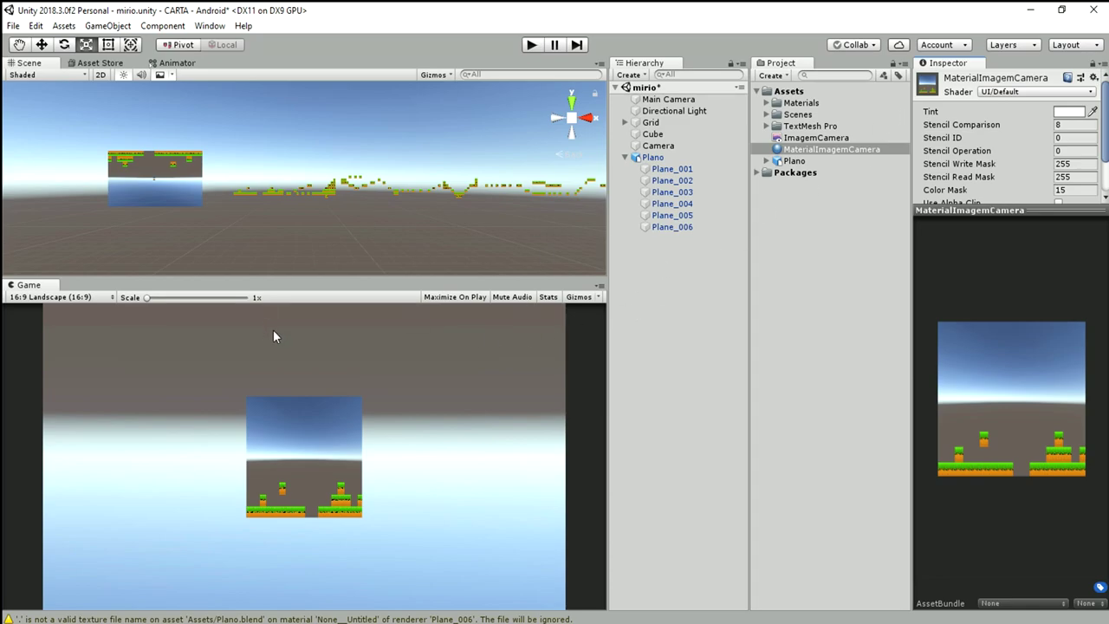
{"action": "left_click", "coordinate": [655, 157]}
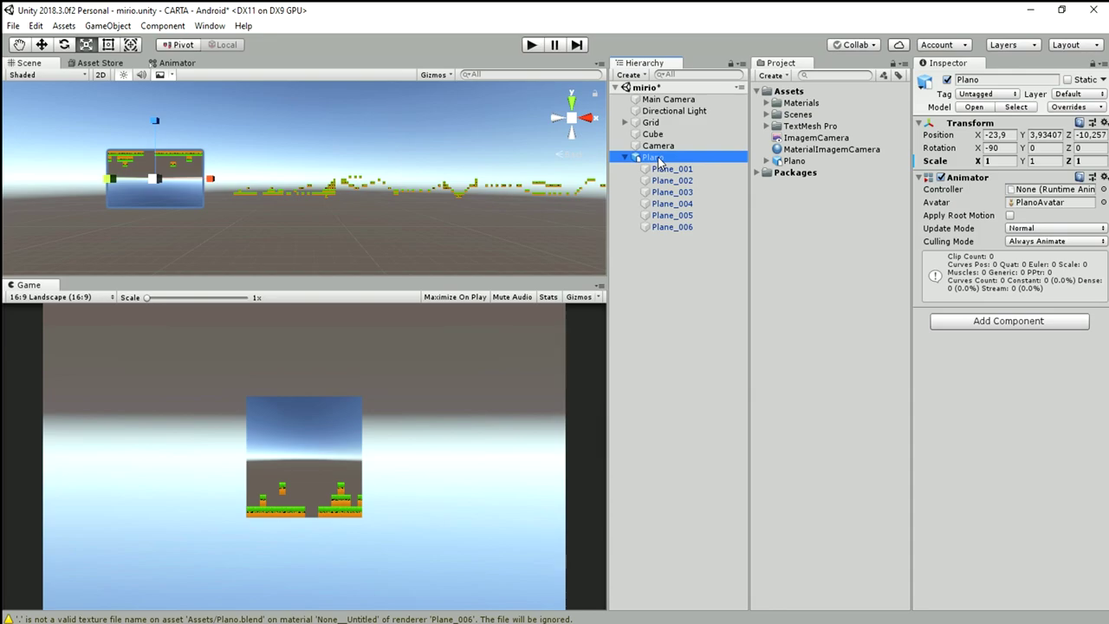
Reset Plano's X rotation to 0, check it from the Top view, then set X rotation to 90.
{"action": "left_click", "coordinate": [1006, 148]}
{"action": "left_click", "coordinate": [1054, 147]}
{"action": "left_click", "coordinate": [987, 149]}
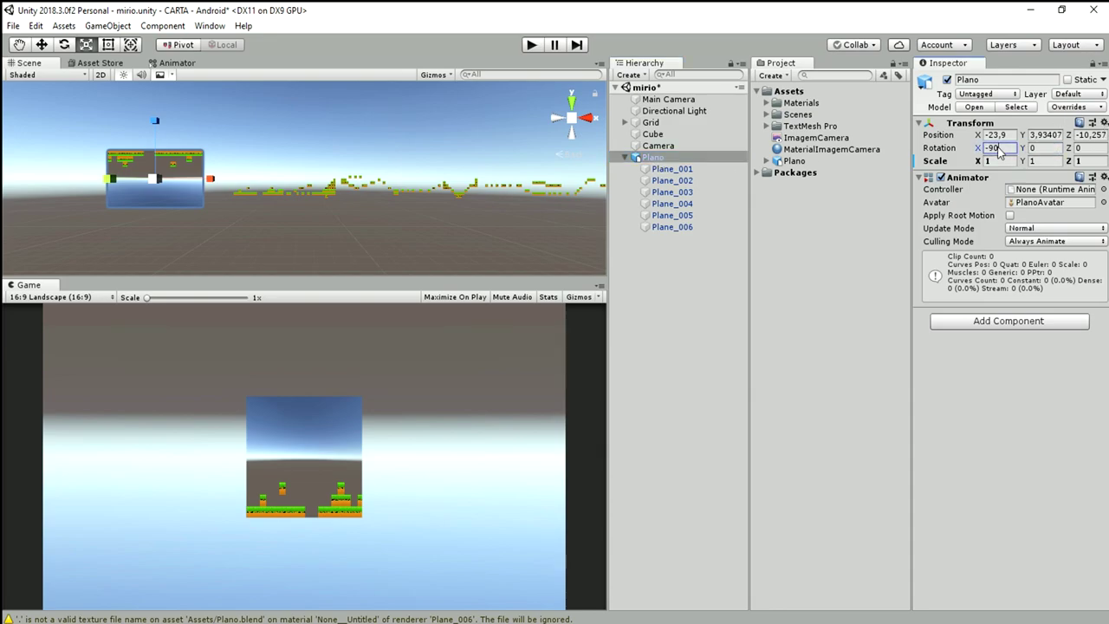
{"action": "type", "text": "0"}
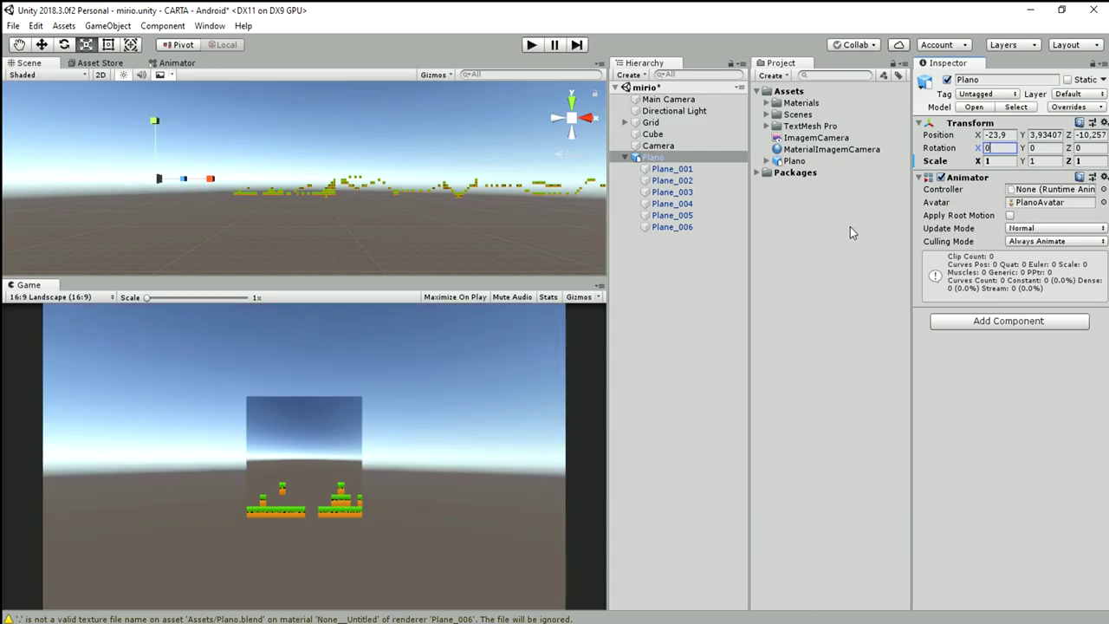
{"action": "left_click", "coordinate": [571, 102]}
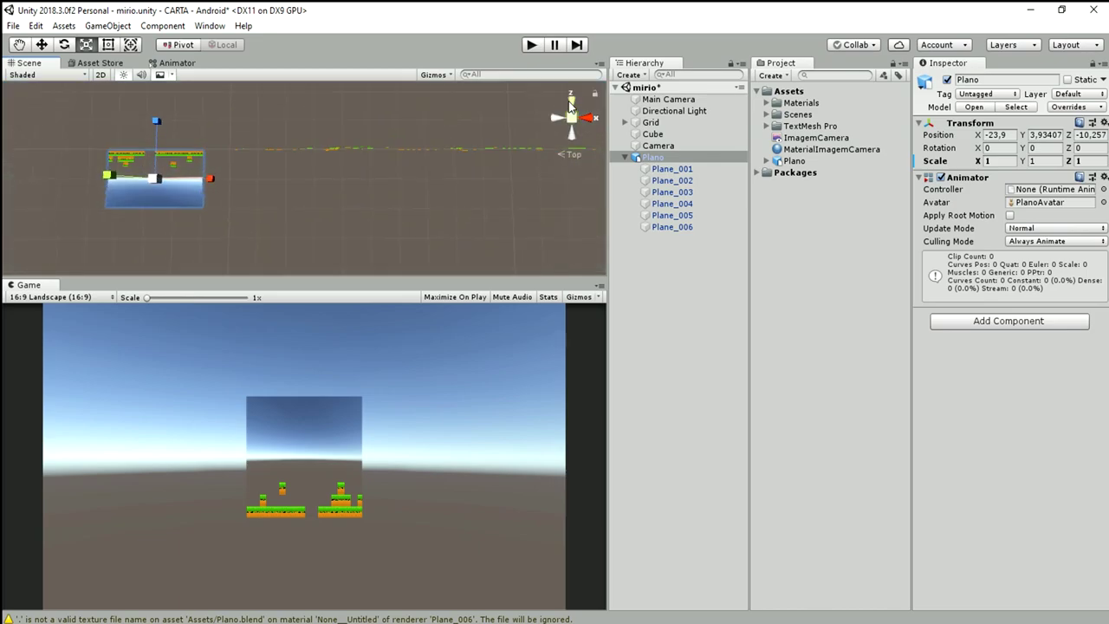
{"action": "left_click", "coordinate": [989, 148]}
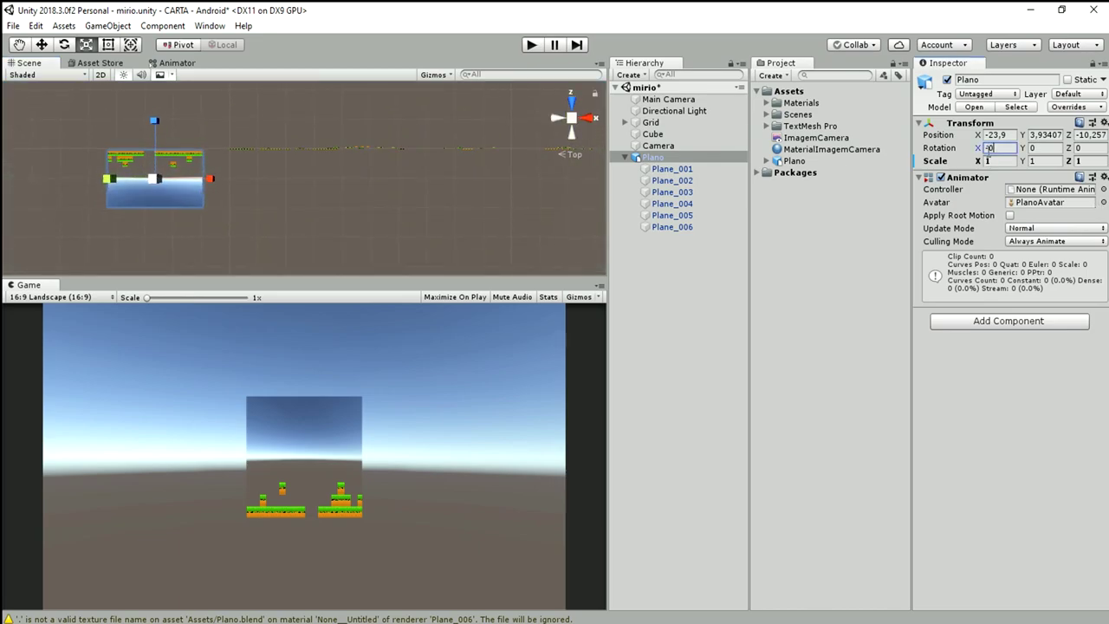
{"action": "key", "text": "Return"}
{"action": "type", "text": "90"}
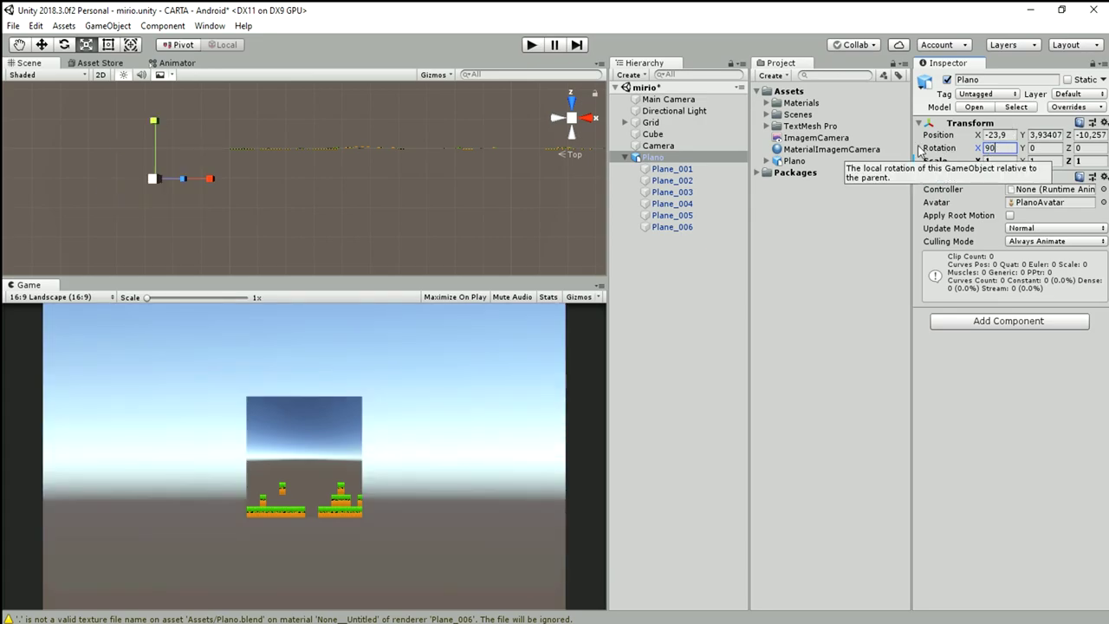
{"action": "left_click", "coordinate": [594, 117]}
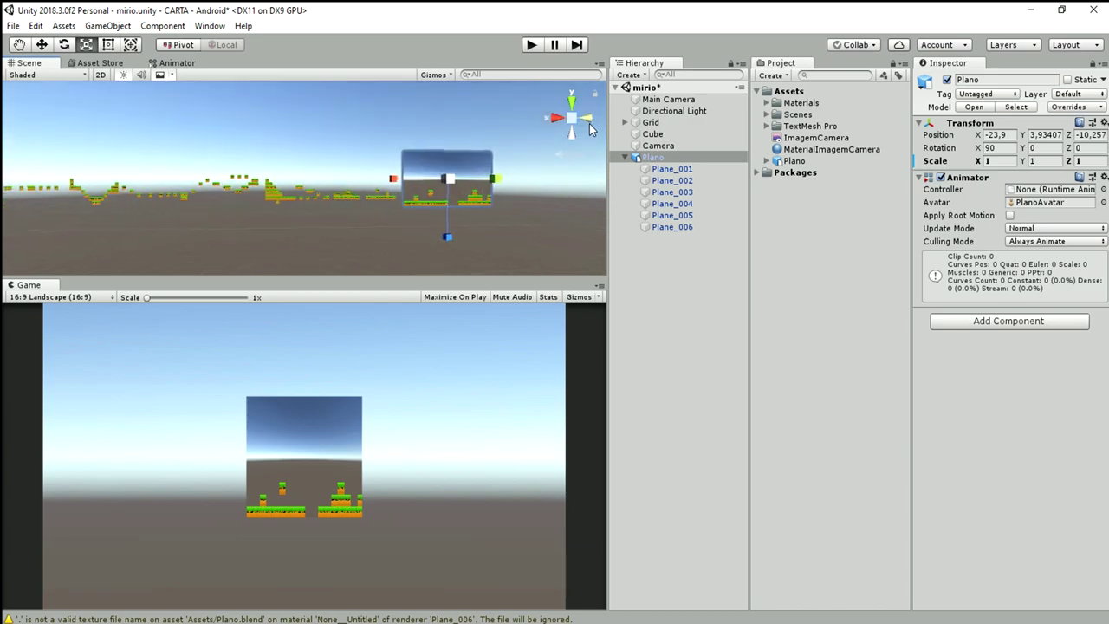
{"action": "scroll", "coordinate": [437, 180], "scroll_direction": "up", "scroll_amount": 2}
{"action": "scroll", "coordinate": [438, 180], "scroll_direction": "down", "scroll_amount": 1}
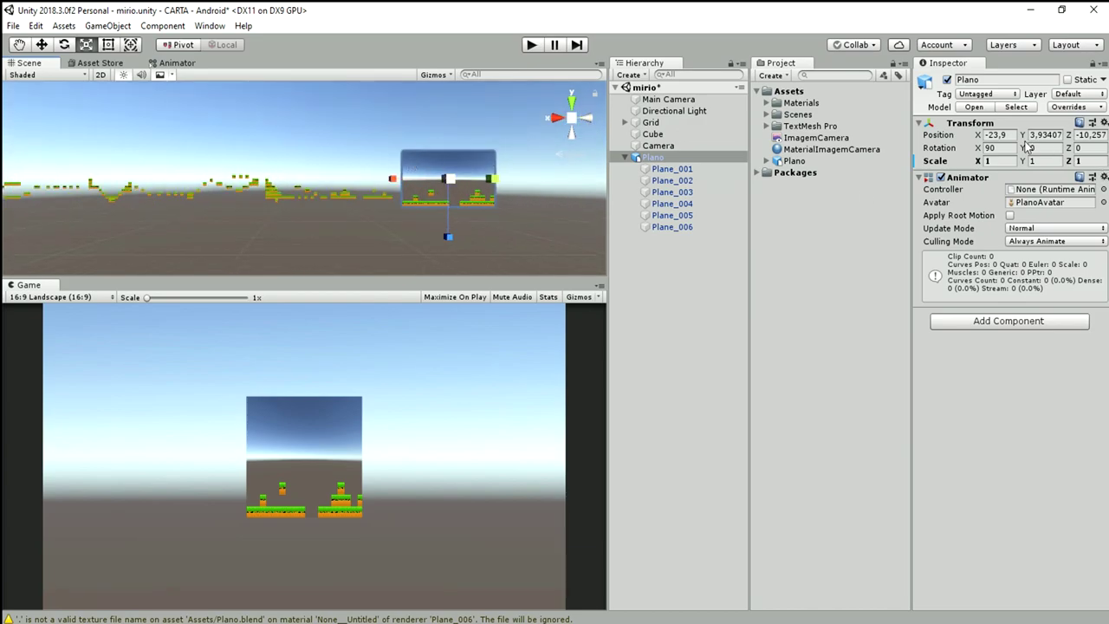
{"action": "left_click", "coordinate": [1004, 148]}
{"action": "left_click", "coordinate": [987, 149]}
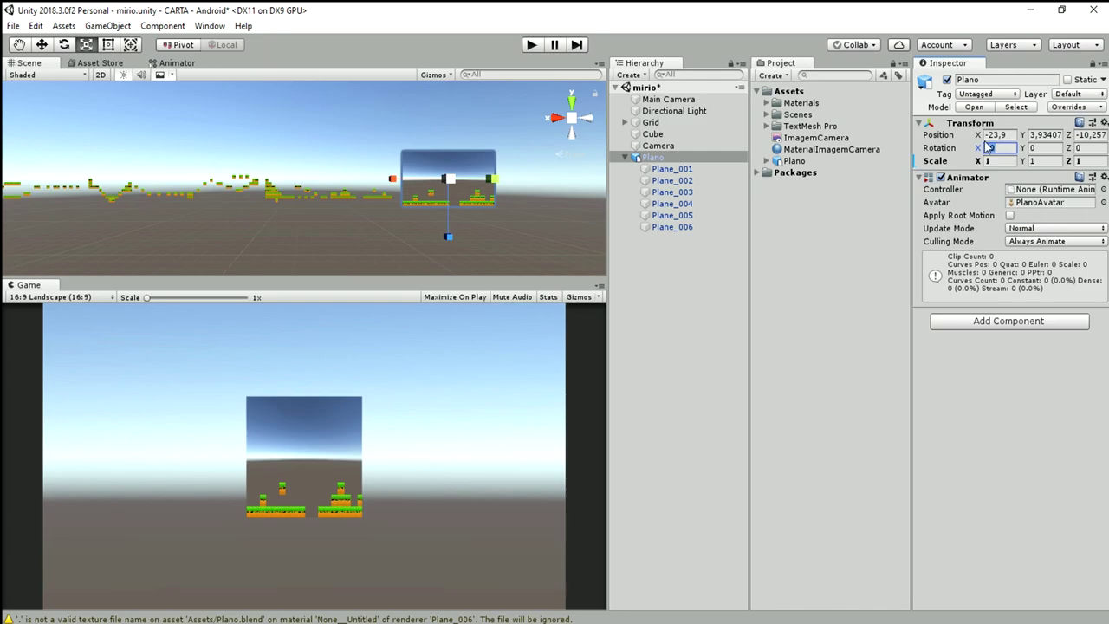
Rotate the Camera to Y 180 and slide it along Z to 5.9 to frame the platform level.
{"action": "left_click", "coordinate": [681, 146]}
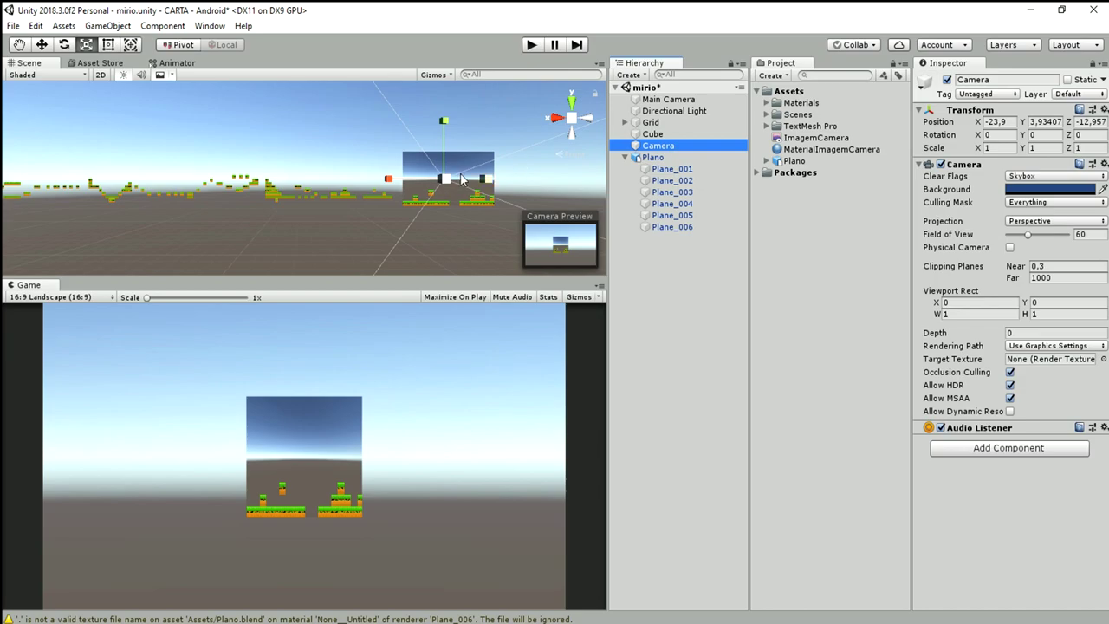
{"action": "left_click", "coordinate": [589, 119]}
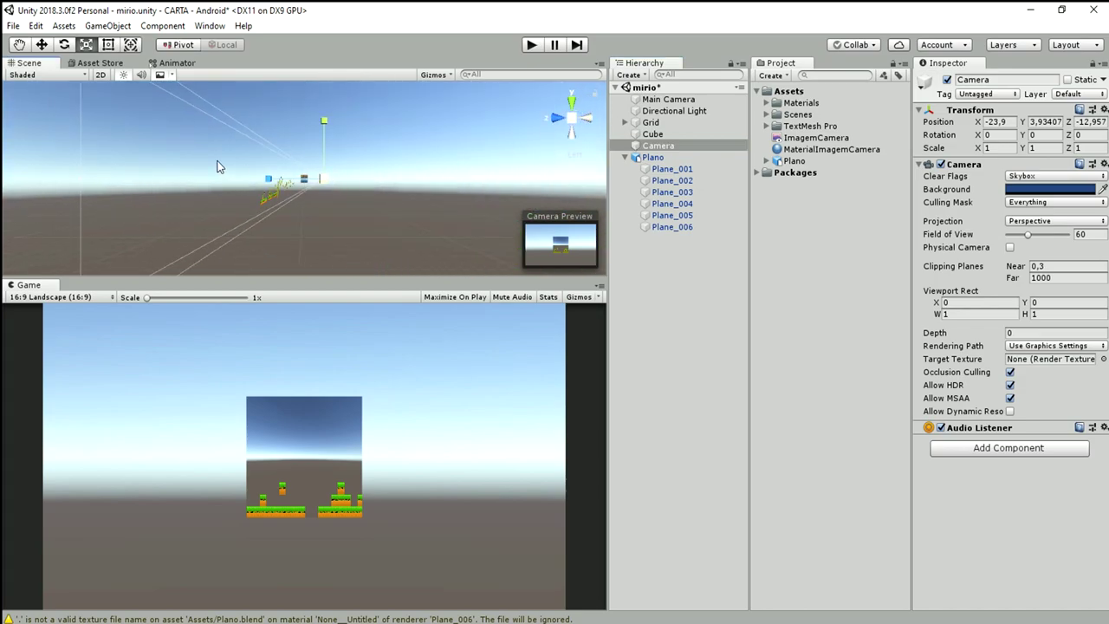
{"action": "key", "text": "w"}
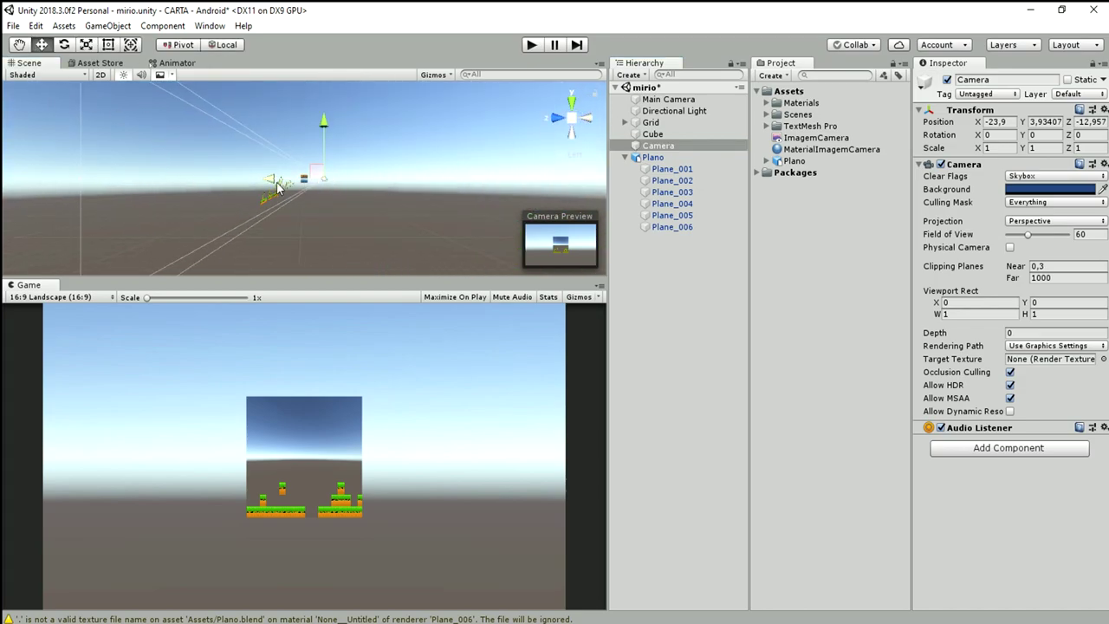
{"action": "left_click_drag", "start_coordinate": [276, 183], "coordinate": [206, 186]}
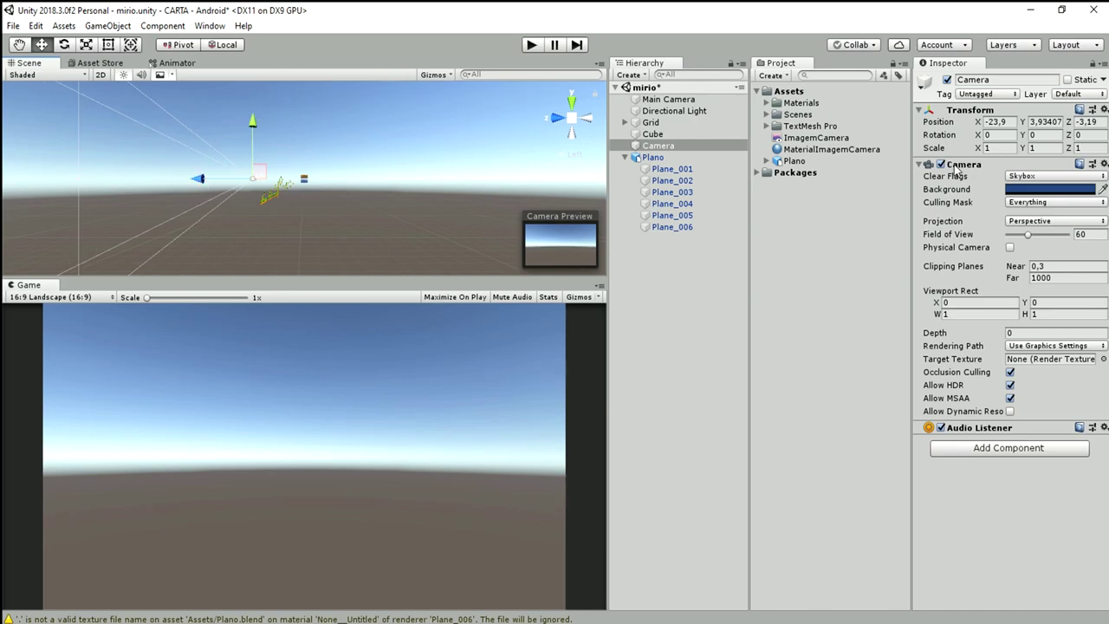
{"action": "left_click", "coordinate": [1042, 135]}
{"action": "type", "text": "180"}
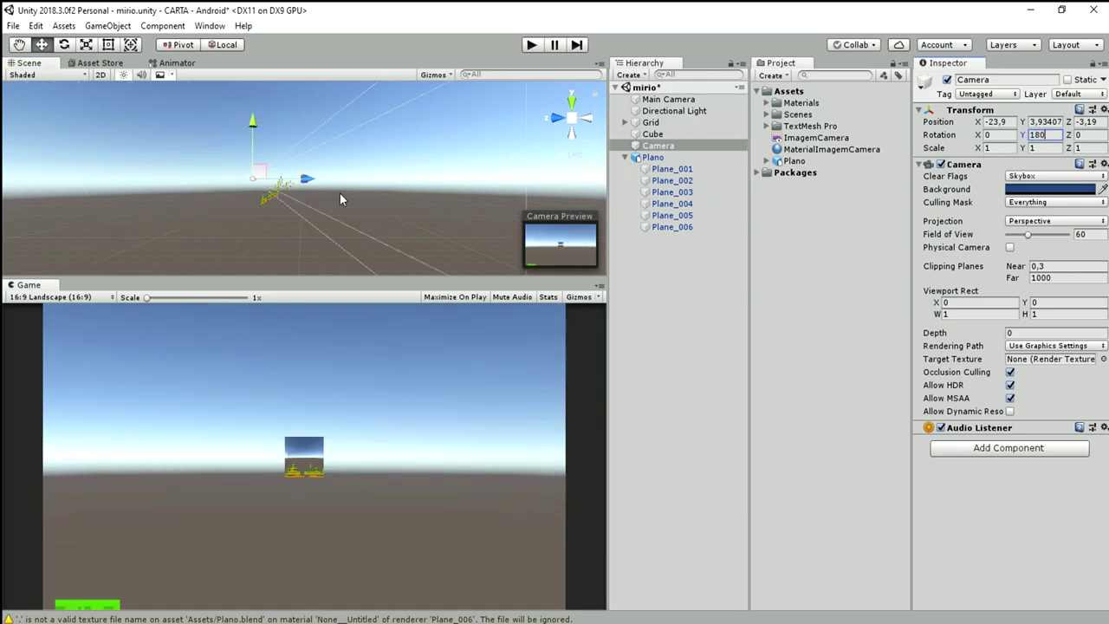
{"action": "left_click_drag", "start_coordinate": [329, 183], "coordinate": [287, 184]}
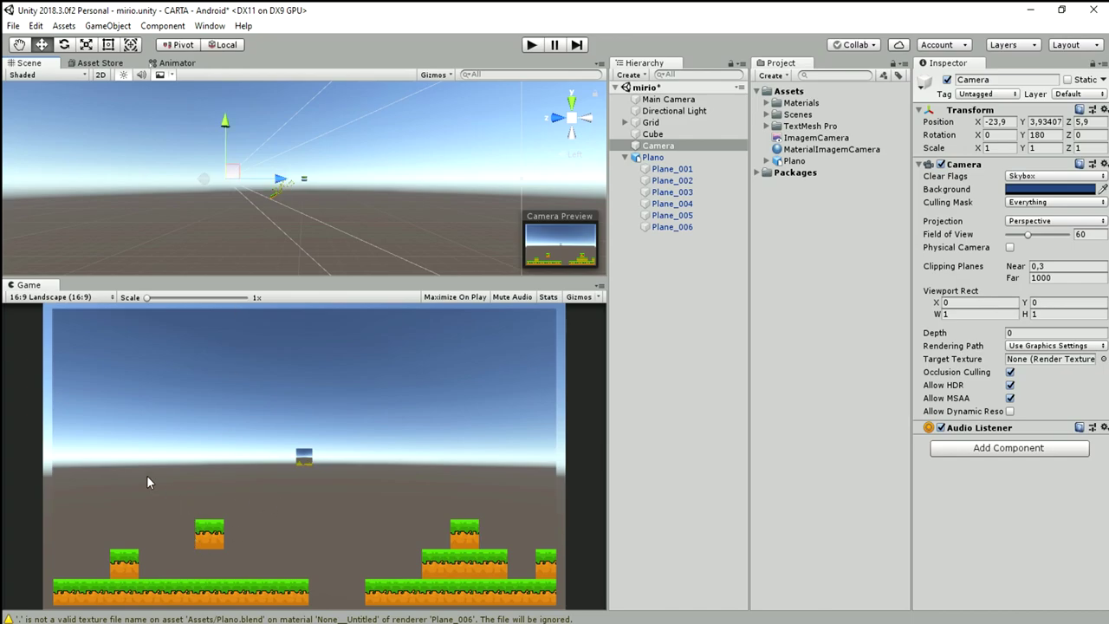
Try Free Aspect and 16:9 Portrait in the Game view, ending on 16:9 Landscape.
{"action": "left_click", "coordinate": [51, 297]}
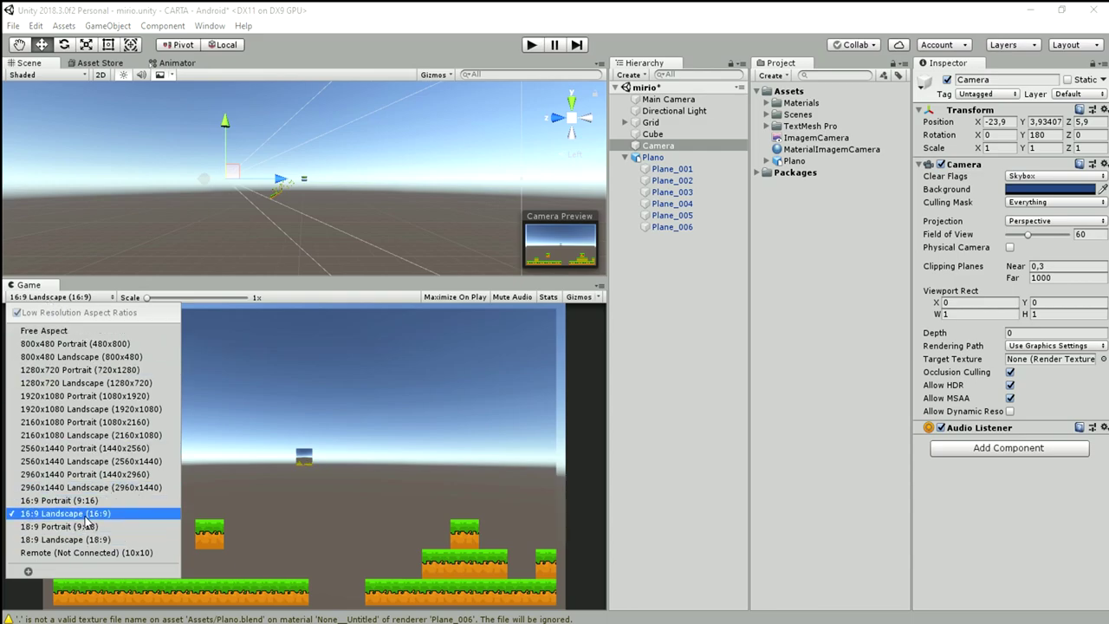
{"action": "left_click", "coordinate": [73, 330]}
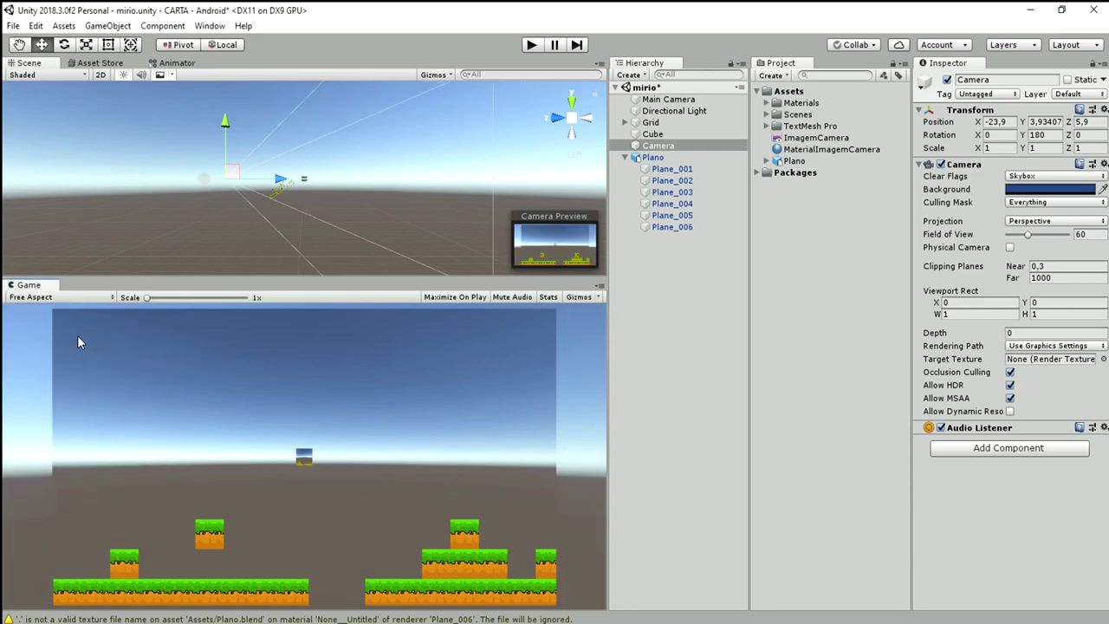
{"action": "left_click", "coordinate": [41, 299]}
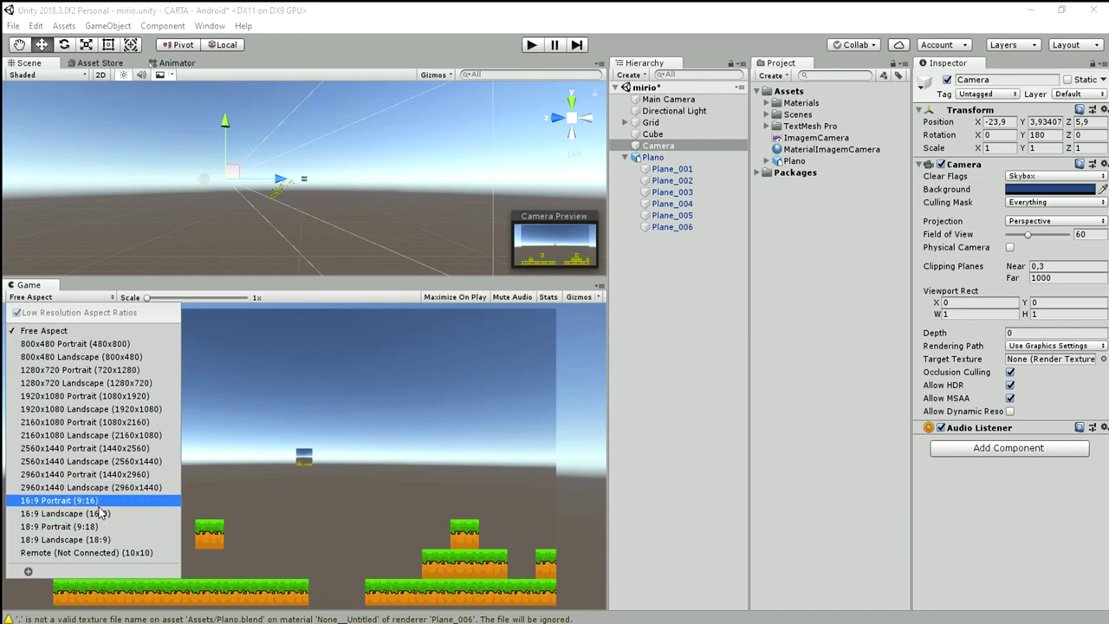
{"action": "left_click", "coordinate": [99, 507]}
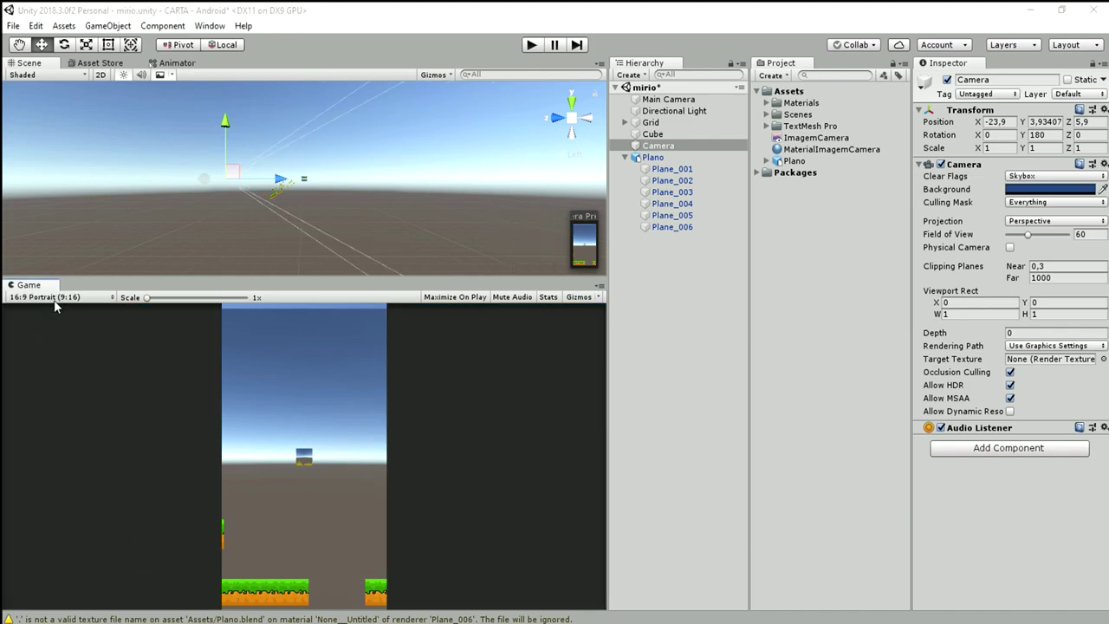
{"action": "left_click", "coordinate": [52, 298]}
{"action": "left_click", "coordinate": [97, 514]}
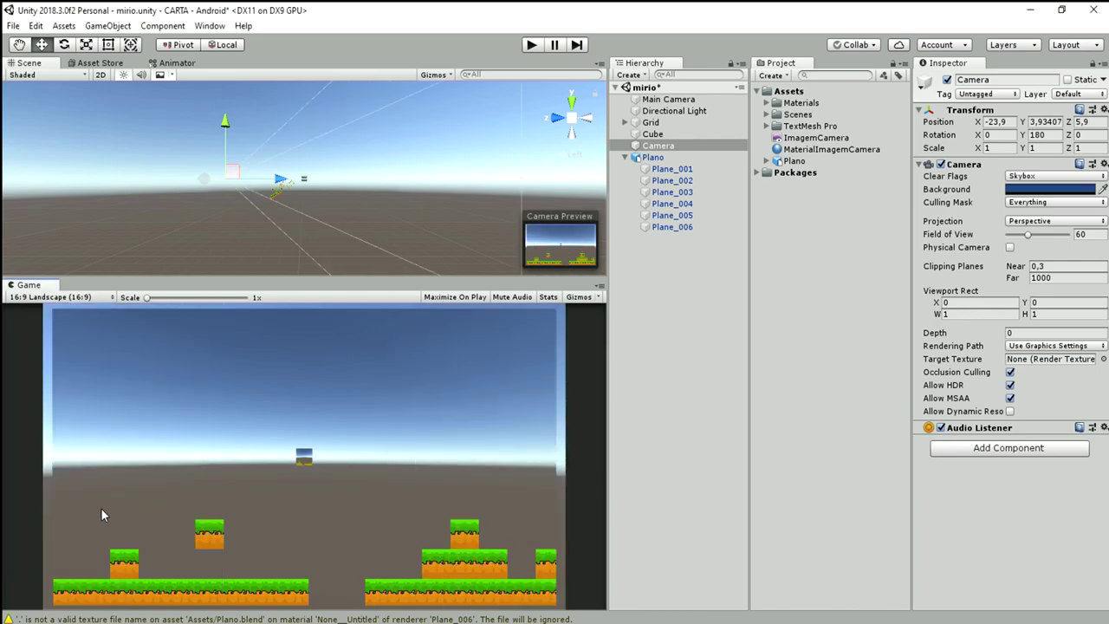
Run the game briefly, then stop it.
{"action": "left_click", "coordinate": [533, 46]}
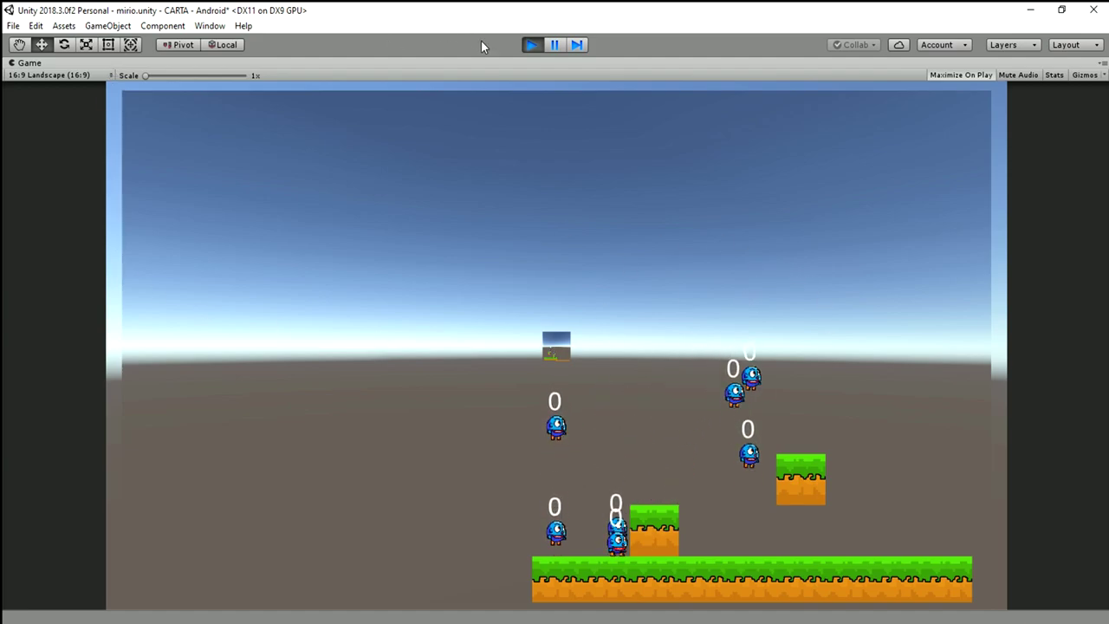
{"action": "left_click", "coordinate": [533, 45]}
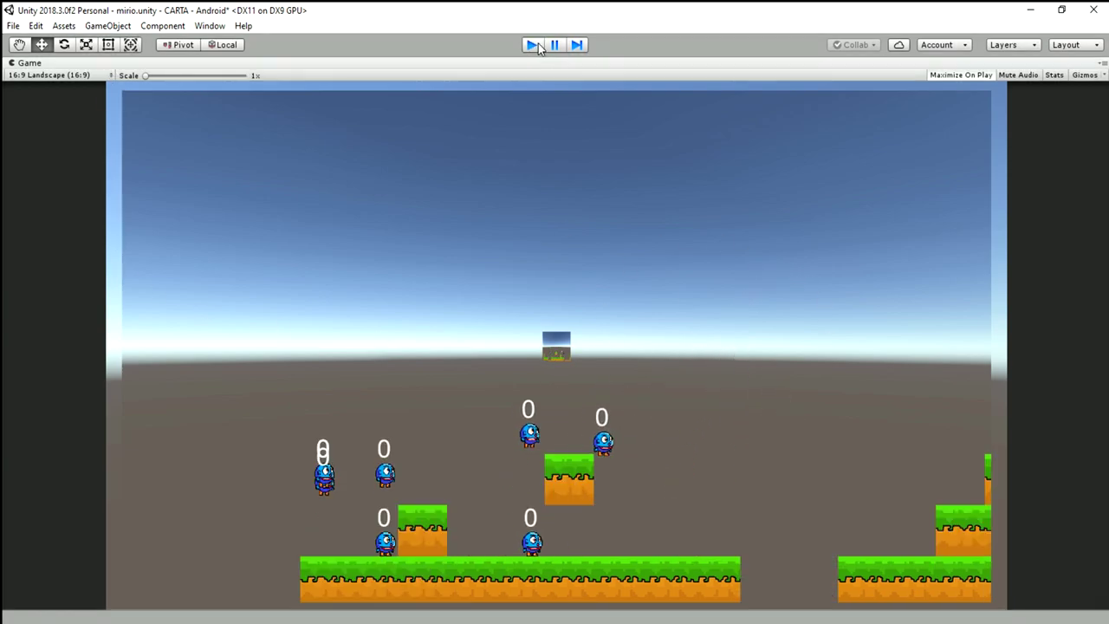
{"action": "left_click", "coordinate": [533, 45]}
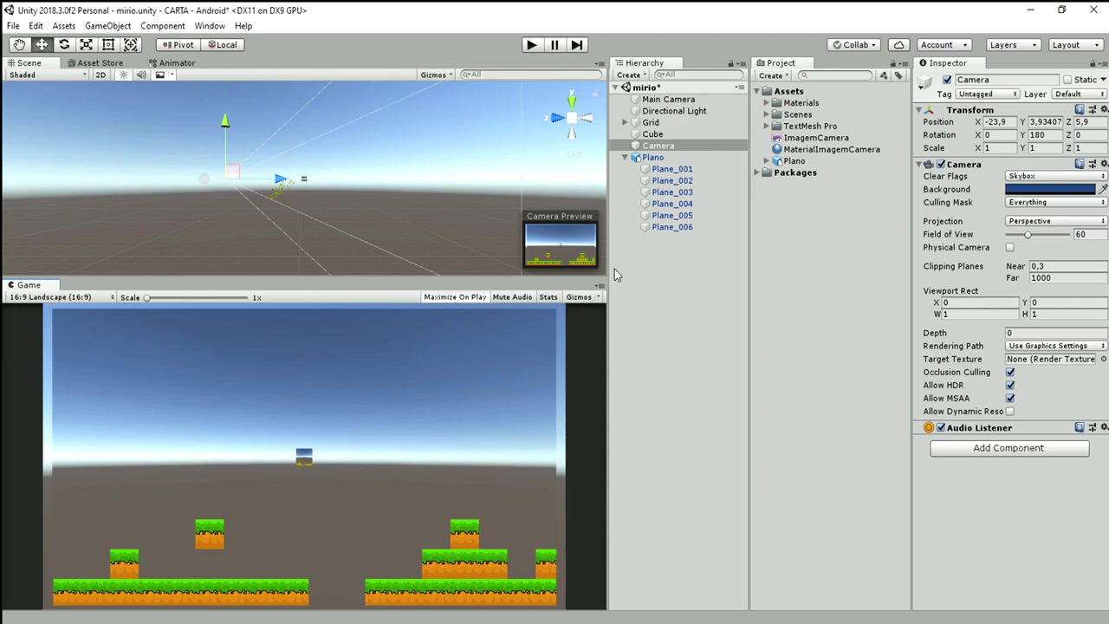
Set the Camera's Clear Flags to Solid Color with a near-black background, then select Plane_001.
{"action": "left_click", "coordinate": [659, 145]}
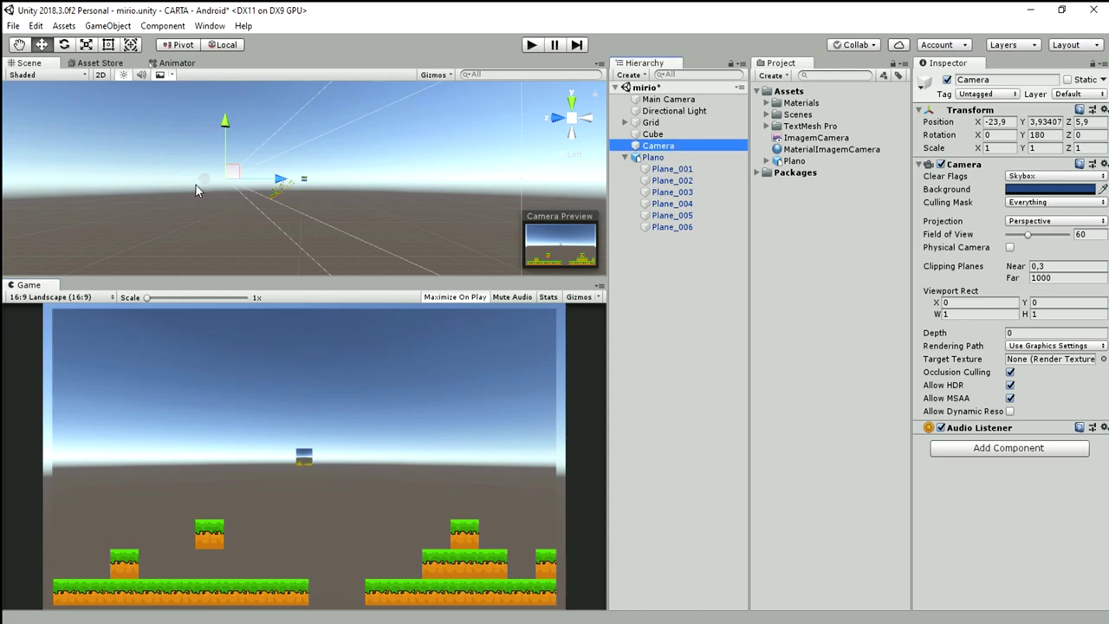
{"action": "left_click", "coordinate": [1021, 180]}
{"action": "left_click", "coordinate": [1049, 208]}
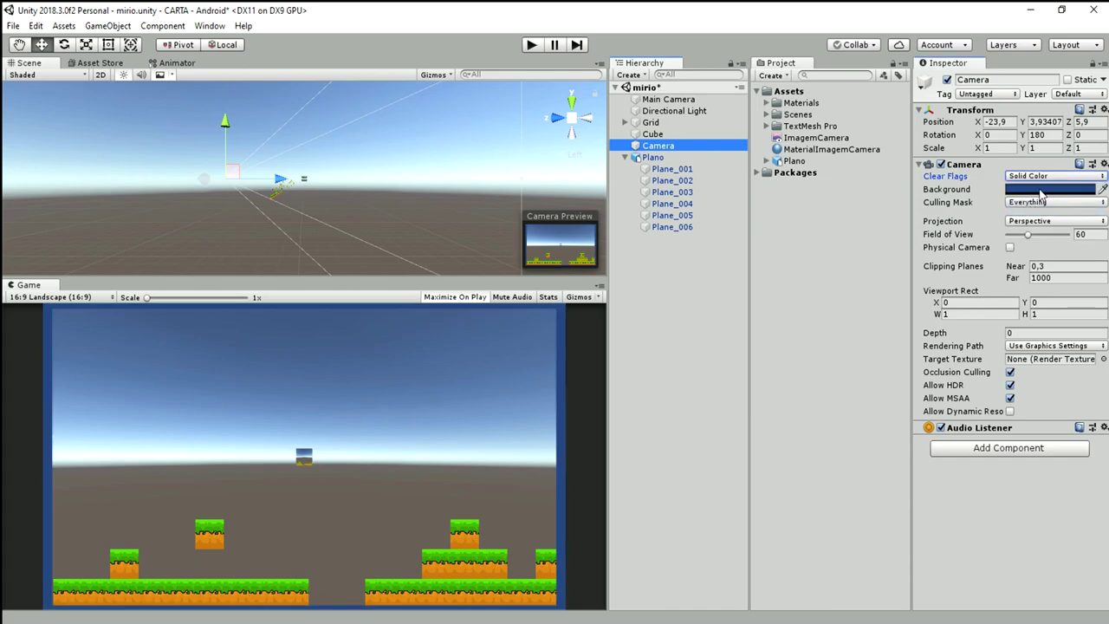
{"action": "left_click", "coordinate": [1050, 189]}
{"action": "left_click", "coordinate": [98, 147]}
{"action": "left_click_drag", "start_coordinate": [98, 150], "coordinate": [53, 178]}
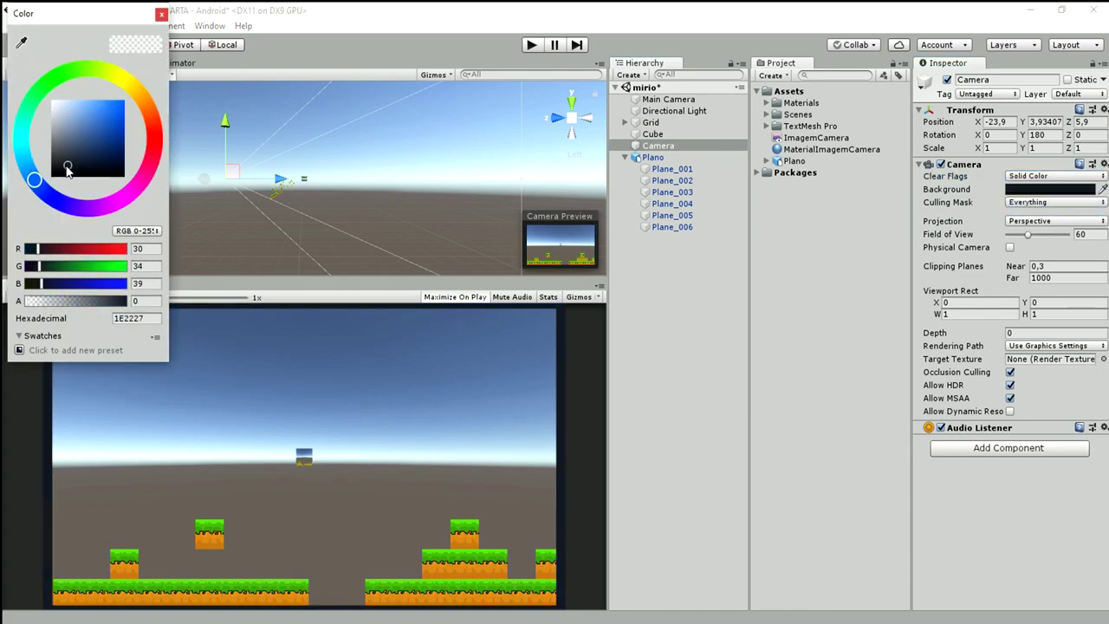
{"action": "left_click", "coordinate": [161, 14]}
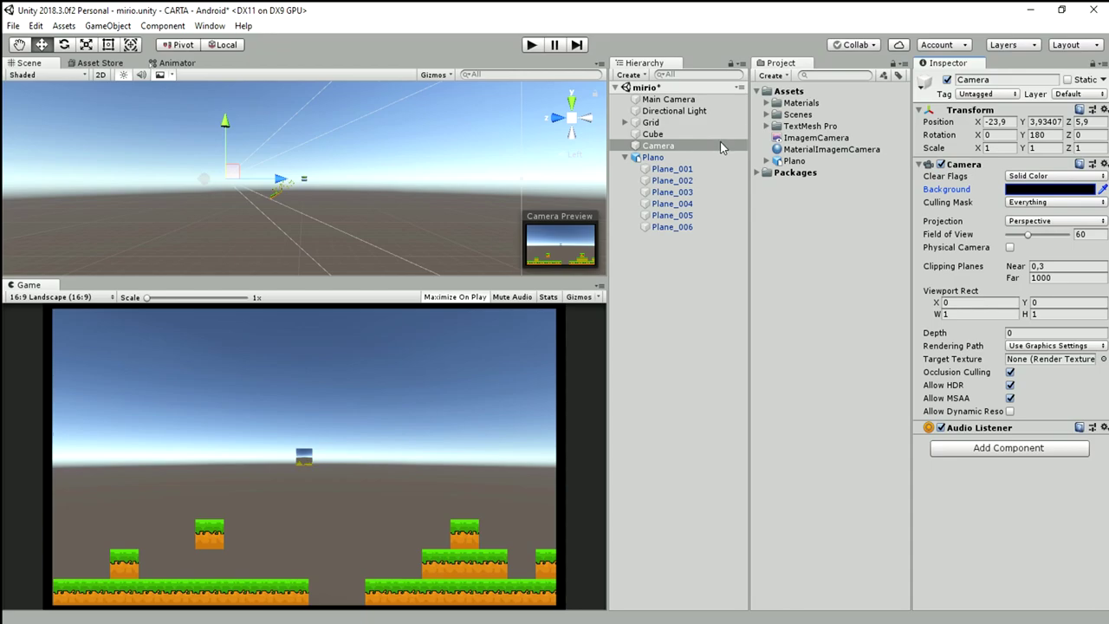
{"action": "left_click", "coordinate": [673, 169]}
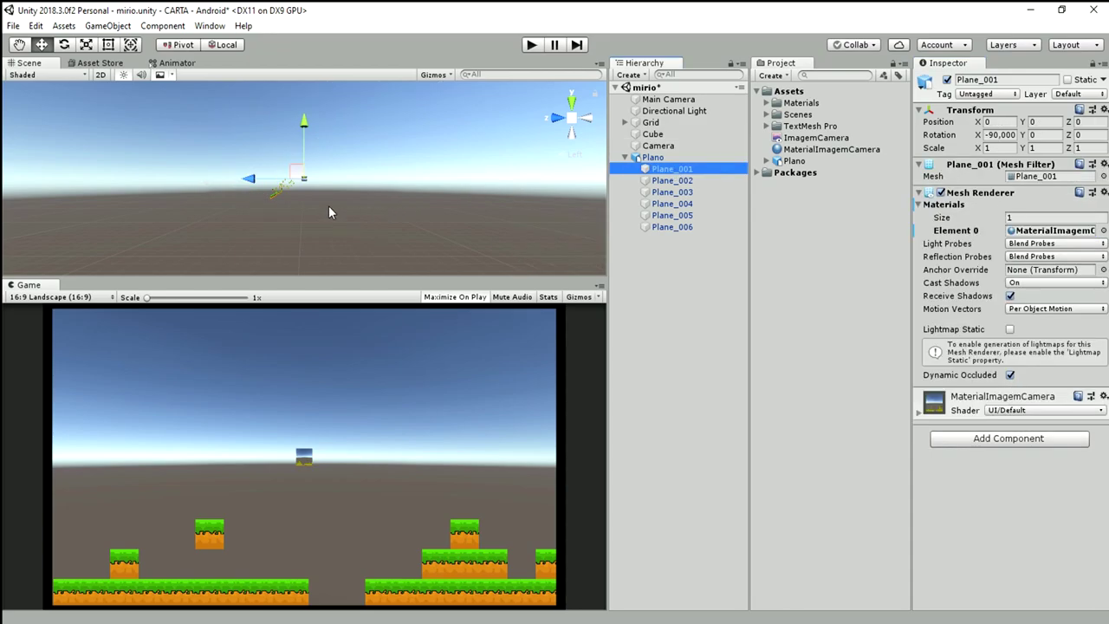
{"action": "left_click_drag", "start_coordinate": [328, 212], "coordinate": [355, 208], "text": "alt"}
Flip Plane_001 and Plane_002 roughly upside down together around their shared centre pivot.
{"action": "left_click", "coordinate": [585, 121]}
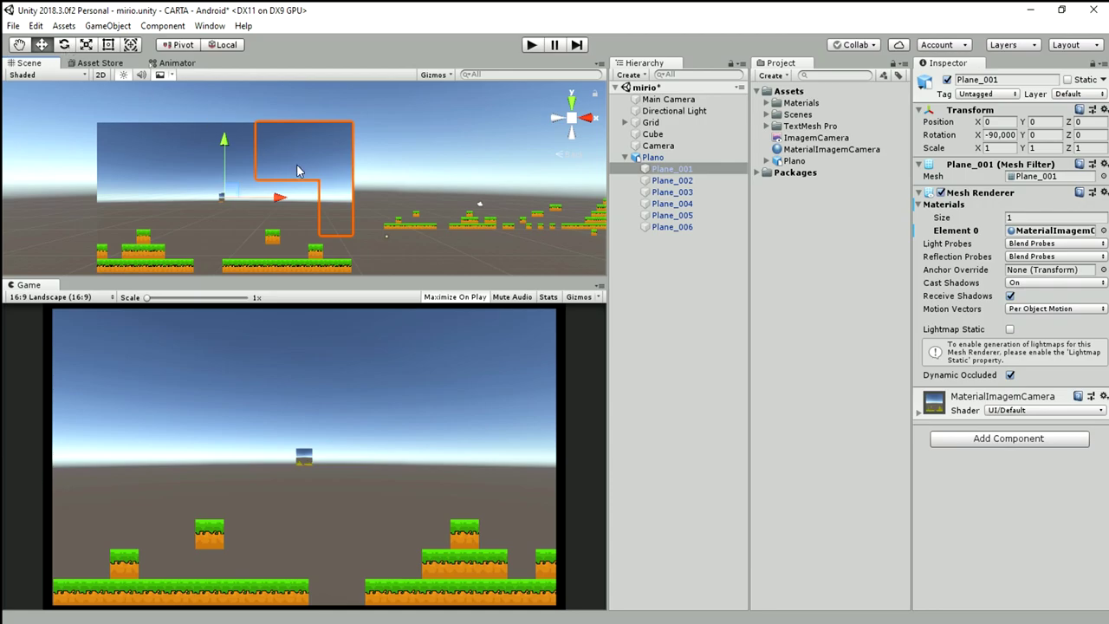
{"action": "left_click", "coordinate": [301, 252]}
{"action": "left_click", "coordinate": [671, 169]}
{"action": "left_click", "coordinate": [686, 184]}
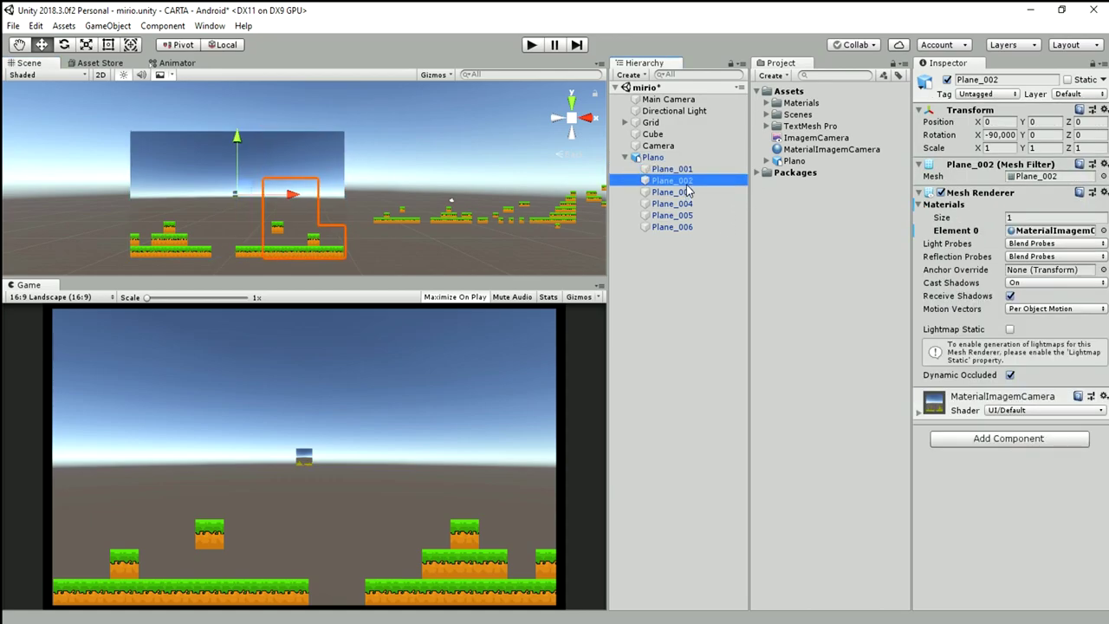
{"action": "left_click", "coordinate": [673, 169], "text": "ctrl"}
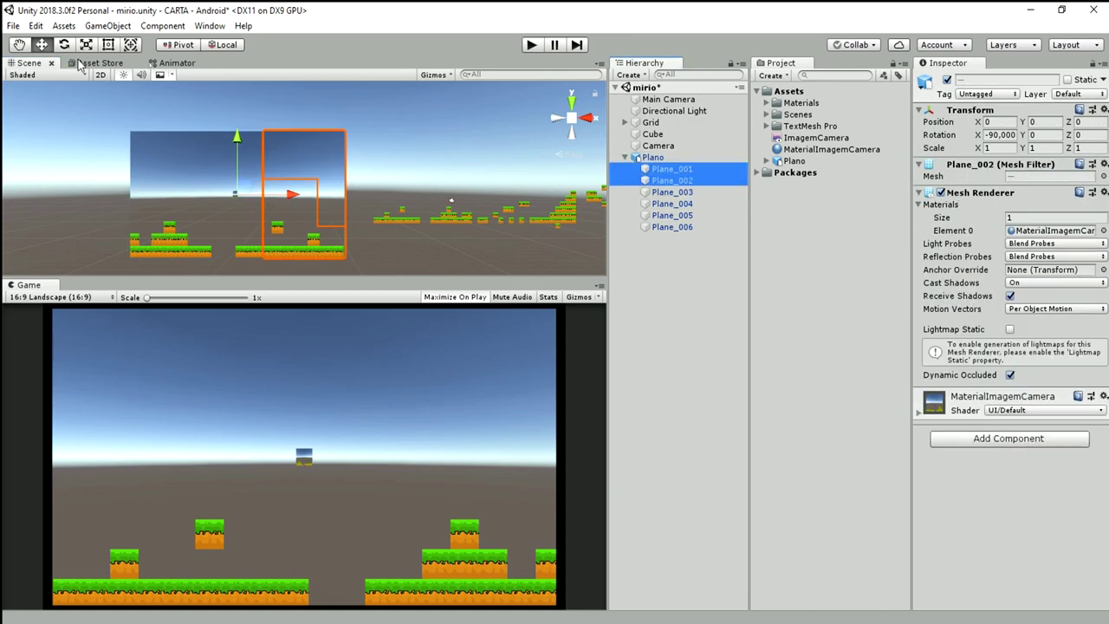
{"action": "left_click", "coordinate": [170, 46]}
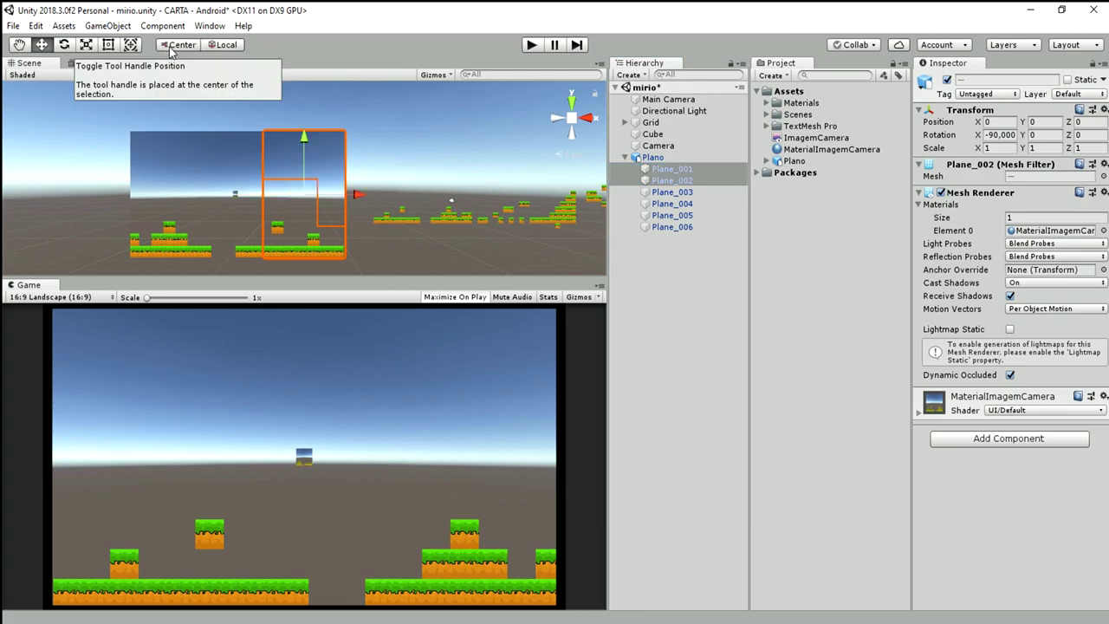
{"action": "left_click", "coordinate": [63, 44]}
{"action": "mouse_move", "coordinate": [358, 183]}
{"action": "left_mouse_down"}
{"action": "mouse_move", "coordinate": [211, 133]}
{"action": "mouse_move", "coordinate": [359, 183]}
{"action": "mouse_move", "coordinate": [333, 124]}
{"action": "left_mouse_up"}
{"action": "mouse_move", "coordinate": [357, 179]}
{"action": "left_mouse_down"}
{"action": "mouse_move", "coordinate": [292, 121]}
{"action": "mouse_move", "coordinate": [328, 145]}
{"action": "left_mouse_up"}
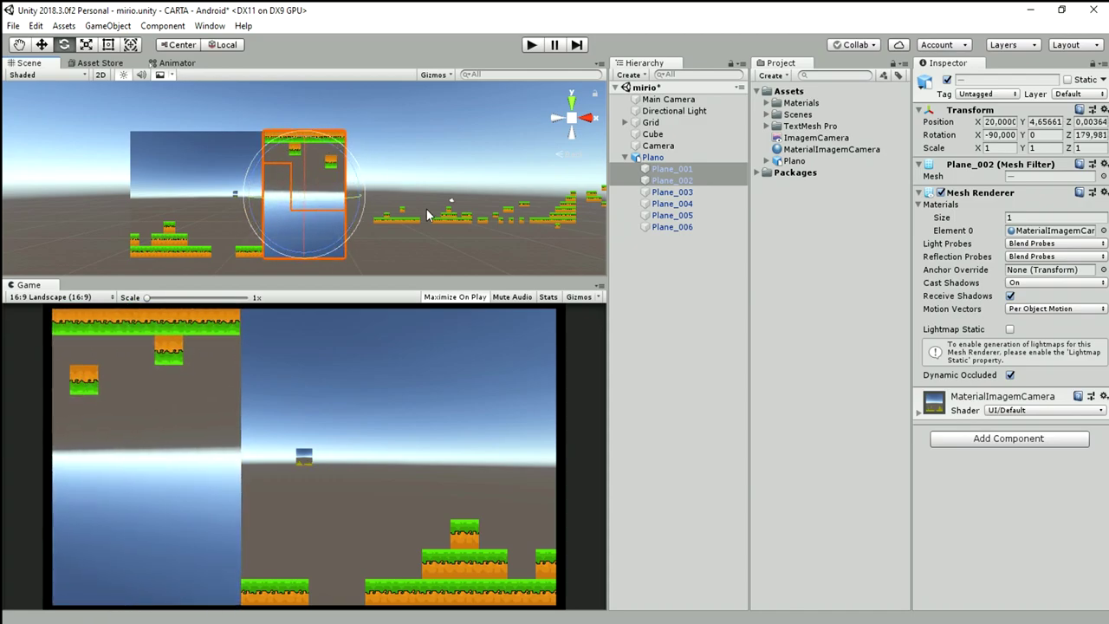
Set Plane_003's Z rotation to -90 and move it down to the lower left.
{"action": "left_click", "coordinate": [146, 208]}
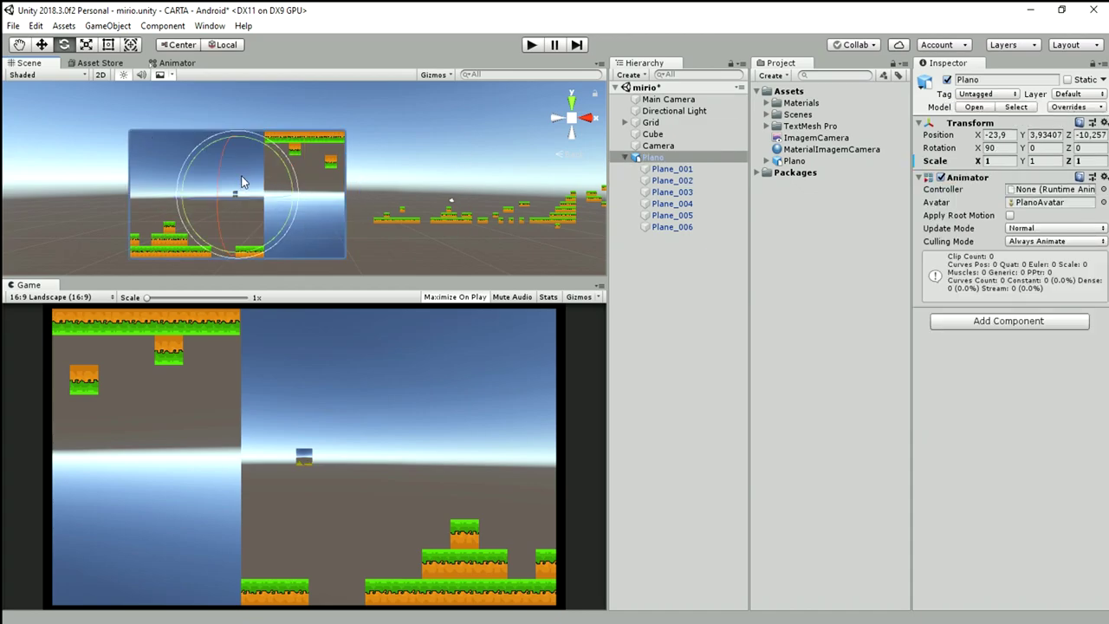
{"action": "left_click", "coordinate": [677, 193]}
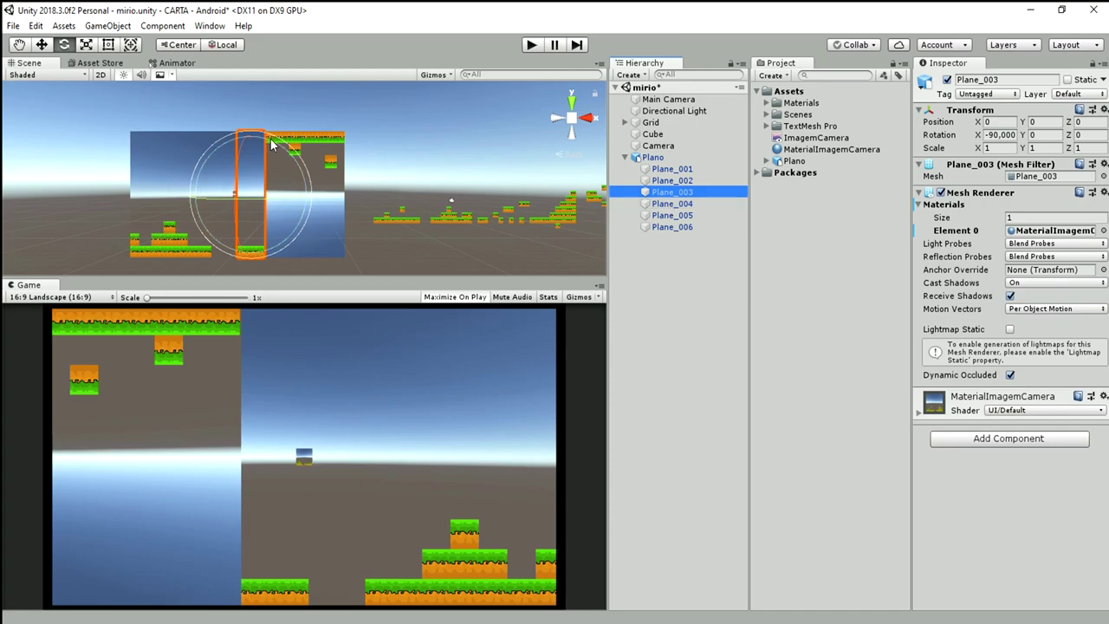
{"action": "left_click_drag", "start_coordinate": [266, 148], "coordinate": [365, 304]}
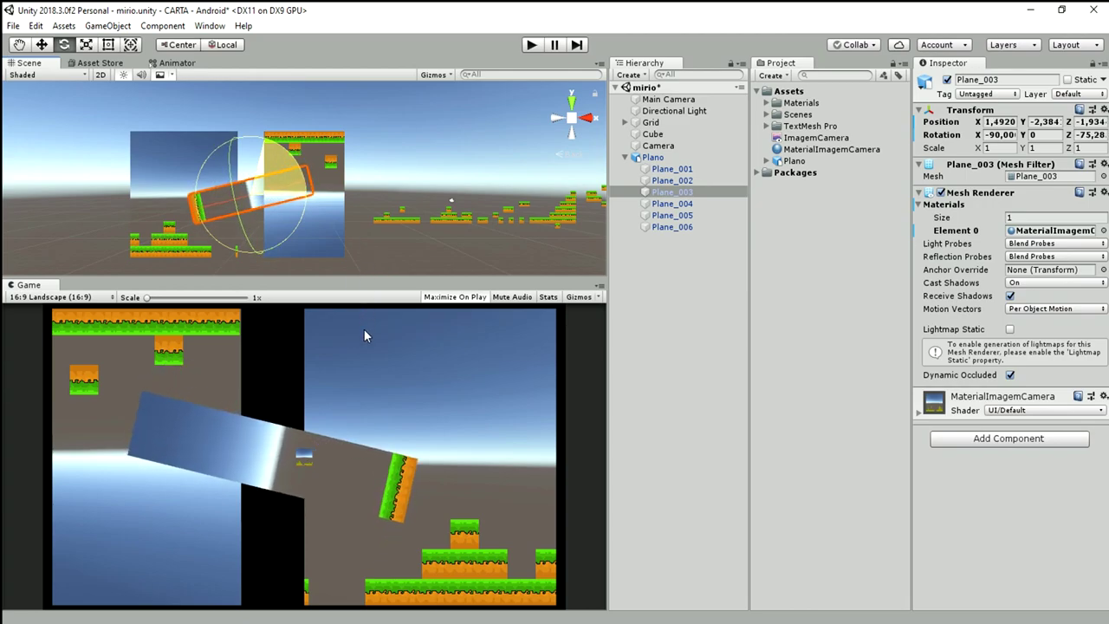
{"action": "left_click_drag", "start_coordinate": [365, 309], "coordinate": [363, 329]}
{"action": "left_click", "coordinate": [1094, 141]}
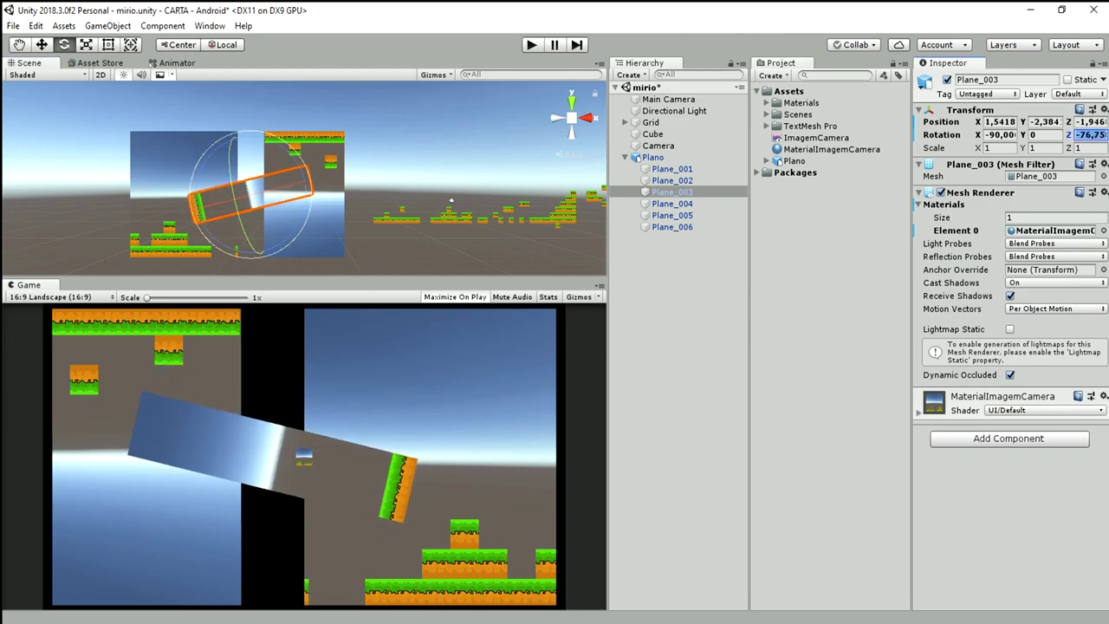
{"action": "type", "text": "-90"}
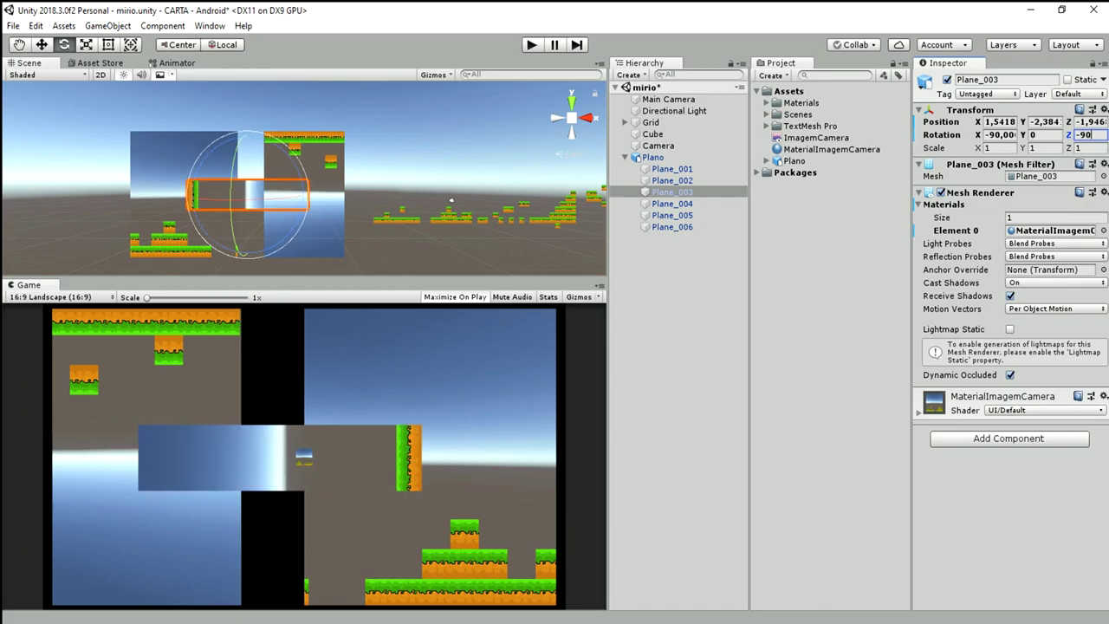
{"action": "left_click", "coordinate": [45, 49]}
{"action": "mouse_move", "coordinate": [246, 249]}
{"action": "left_mouse_down"}
{"action": "mouse_move", "coordinate": [251, 293]}
{"action": "mouse_move", "coordinate": [310, 263]}
{"action": "mouse_move", "coordinate": [246, 251]}
{"action": "left_mouse_up"}
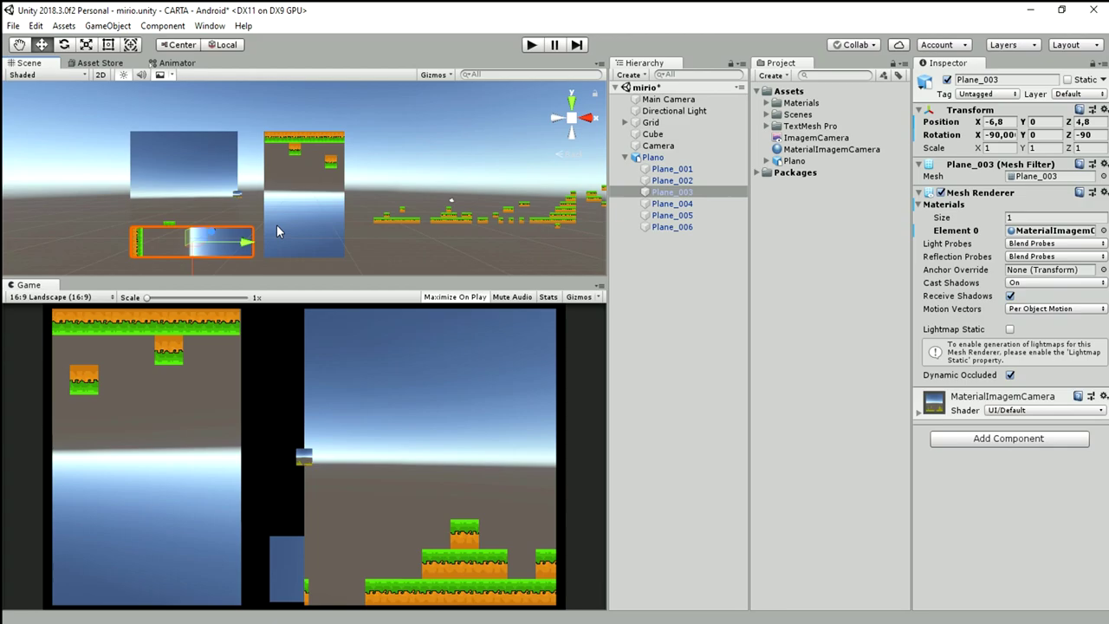
Shift Plane_005 backward and to the right, to about X 4, Z 4.
{"action": "left_click", "coordinate": [185, 145]}
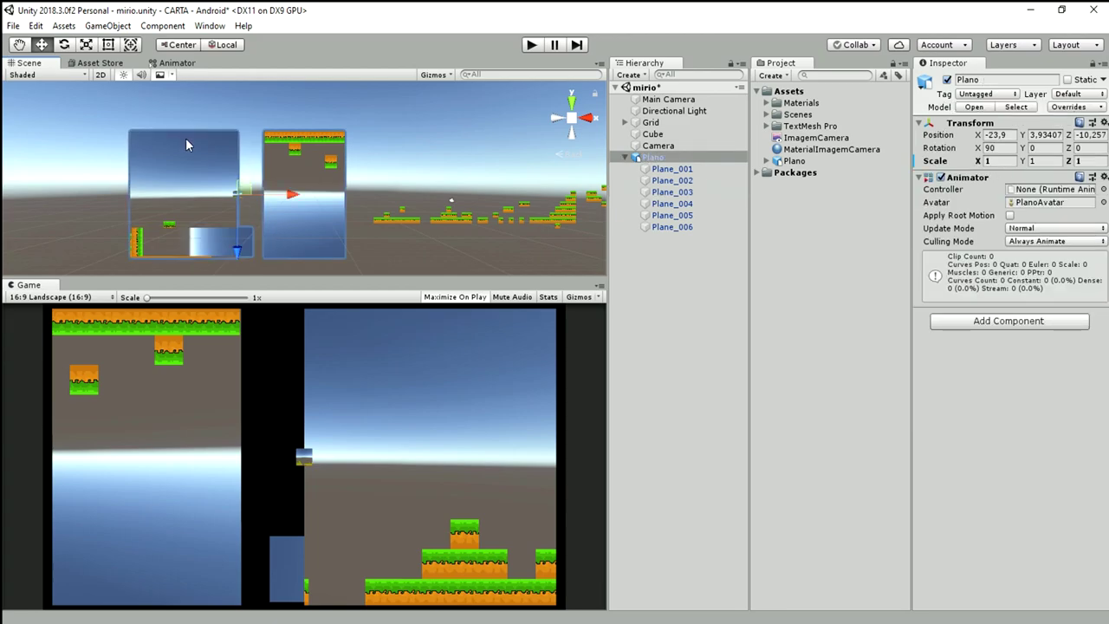
{"action": "left_click", "coordinate": [672, 227]}
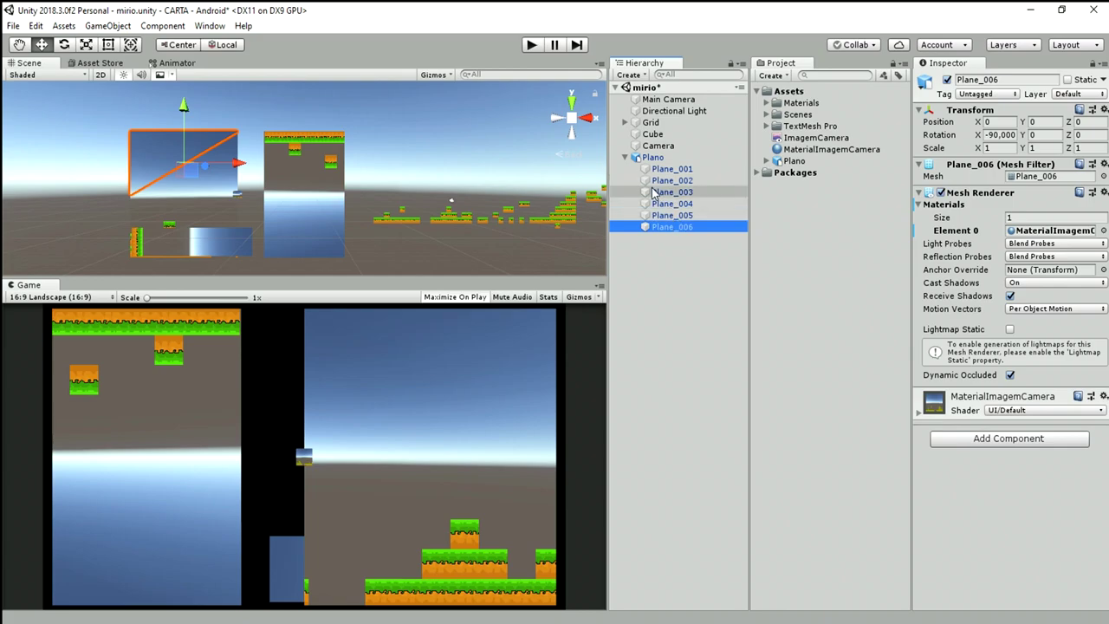
{"action": "left_click", "coordinate": [648, 159]}
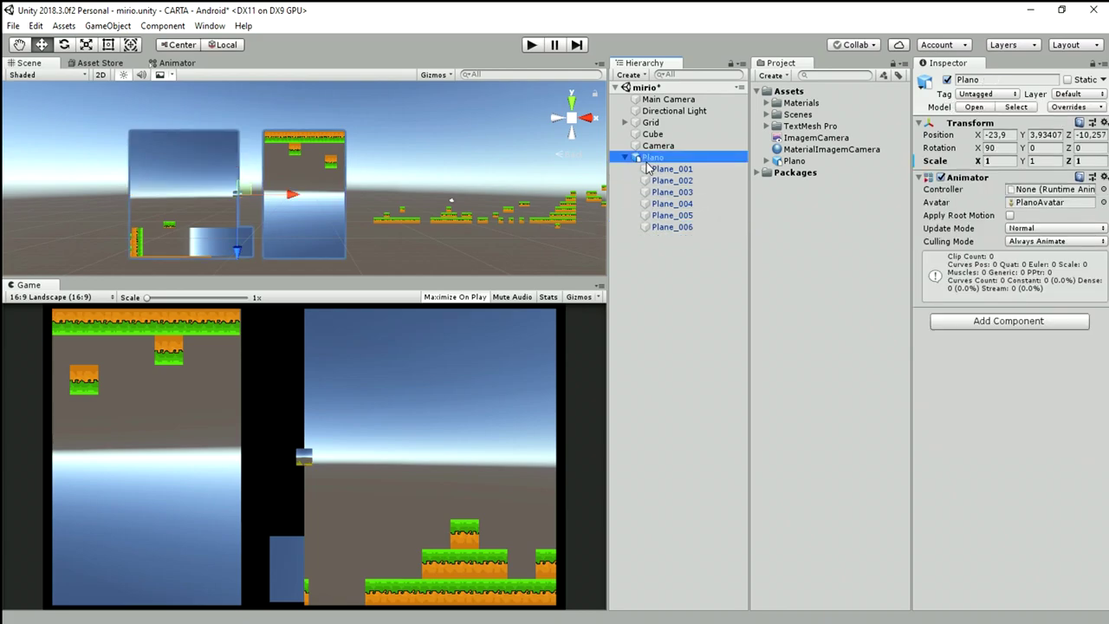
{"action": "left_click", "coordinate": [676, 217]}
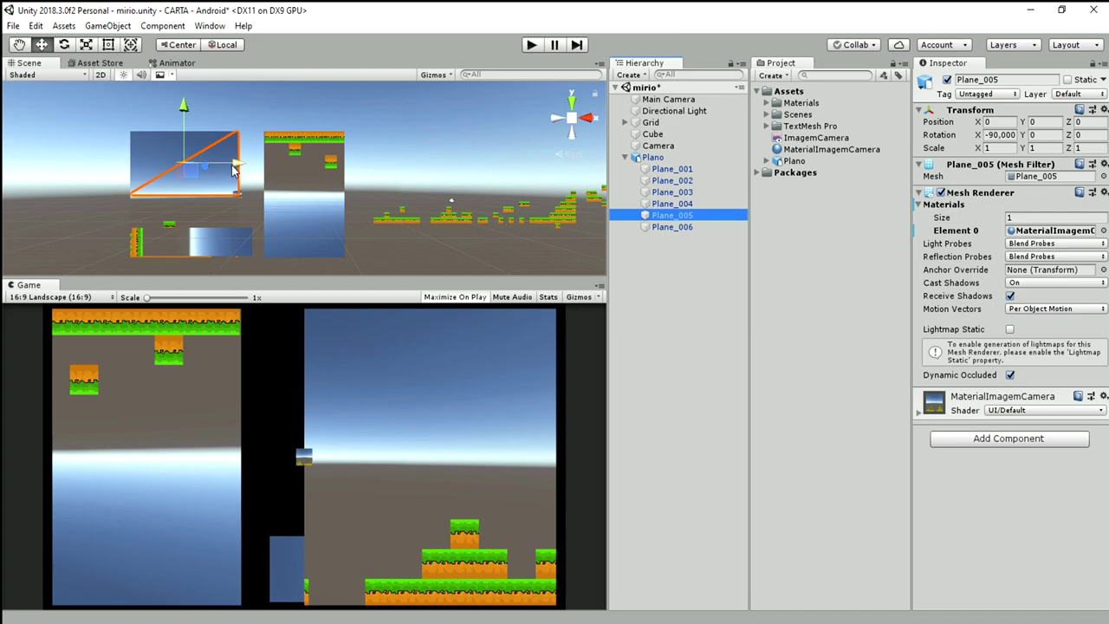
{"action": "left_click_drag", "start_coordinate": [185, 113], "coordinate": [187, 144]}
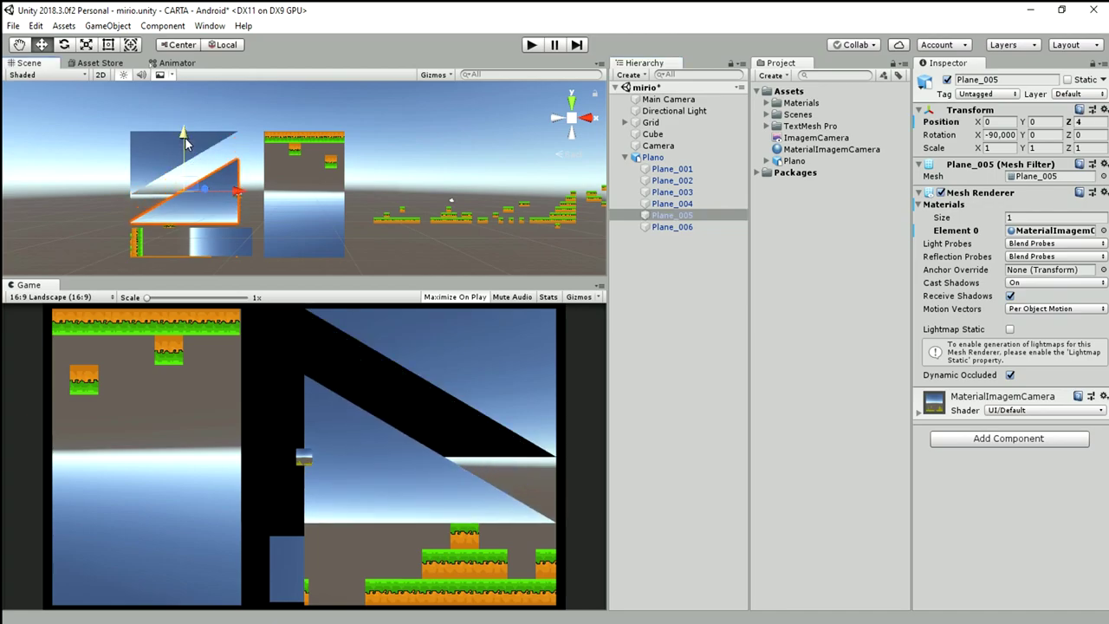
{"action": "left_click_drag", "start_coordinate": [246, 192], "coordinate": [267, 202]}
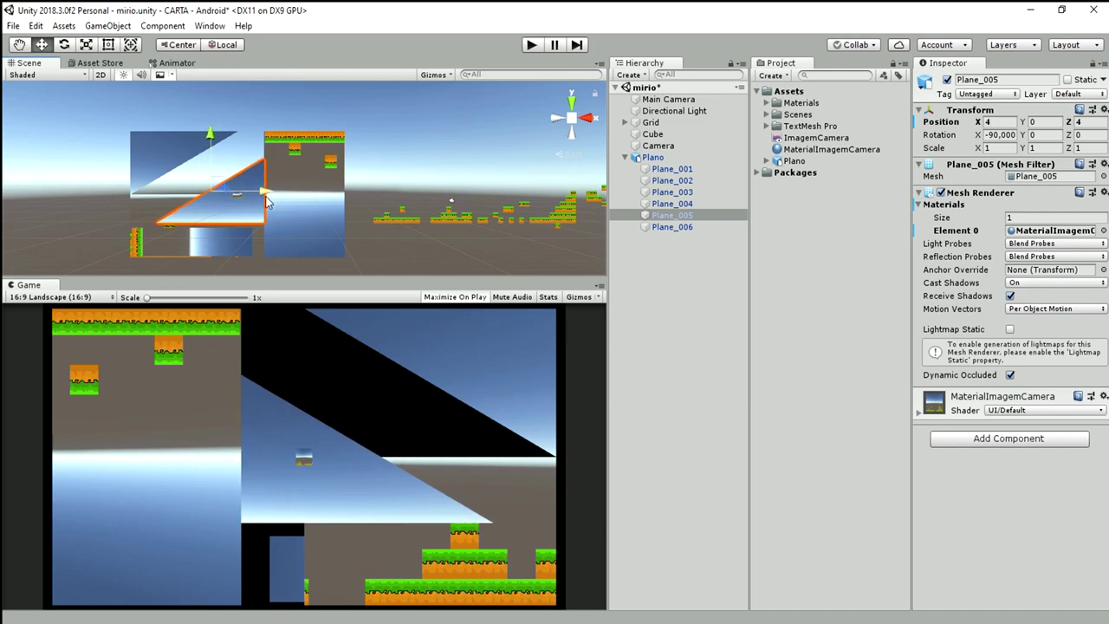
Slide Plane_006 right along X to about 3.4.
{"action": "left_click", "coordinate": [210, 152]}
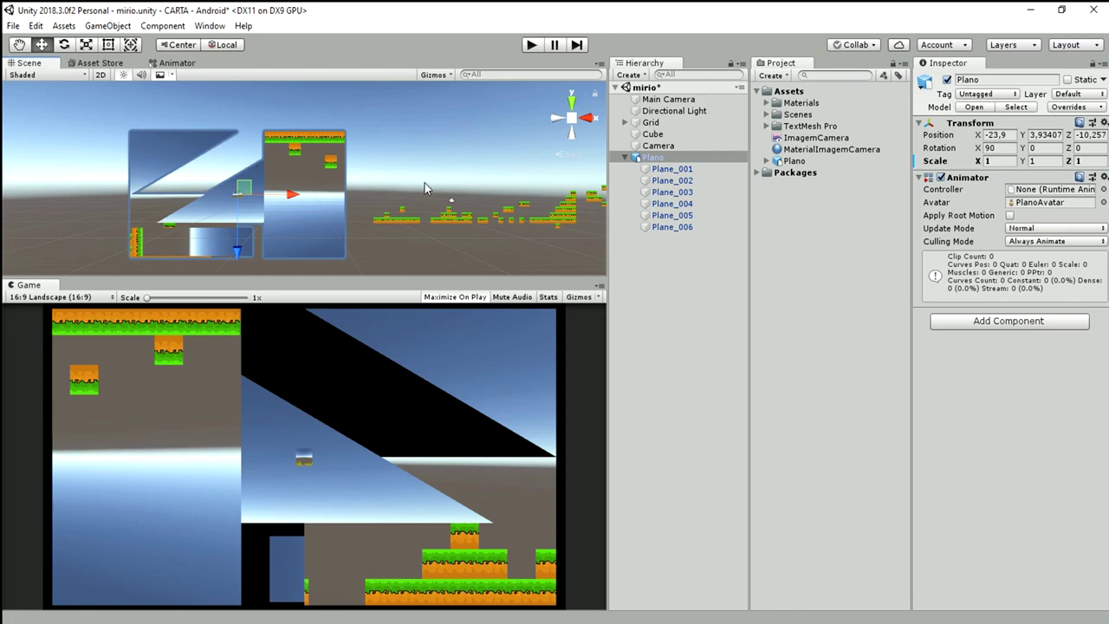
{"action": "left_click", "coordinate": [668, 227]}
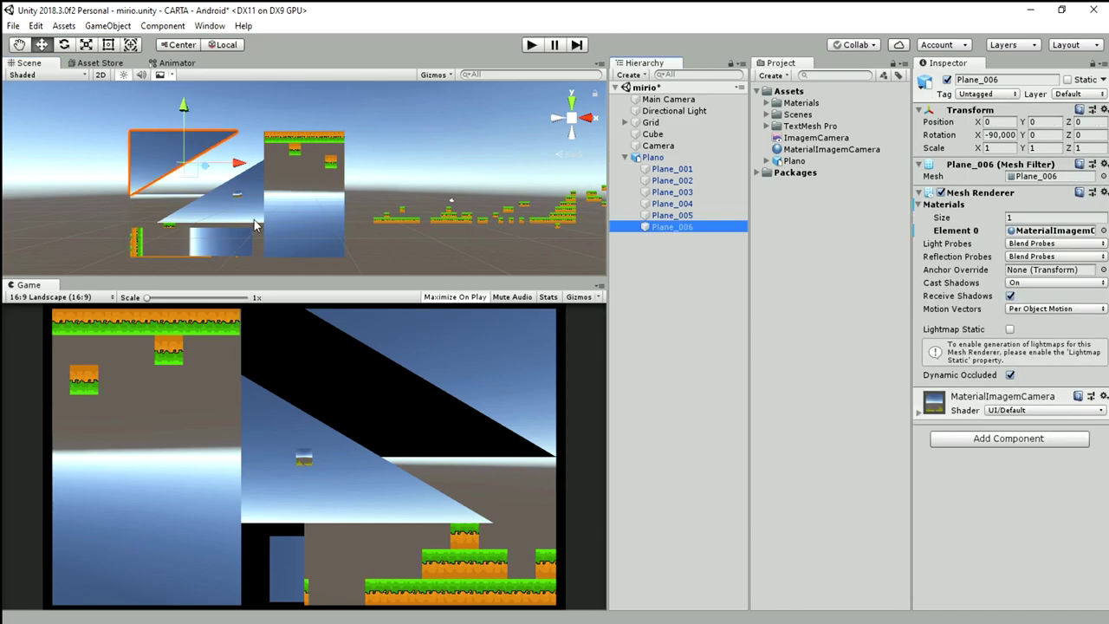
{"action": "left_click_drag", "start_coordinate": [236, 164], "coordinate": [258, 168]}
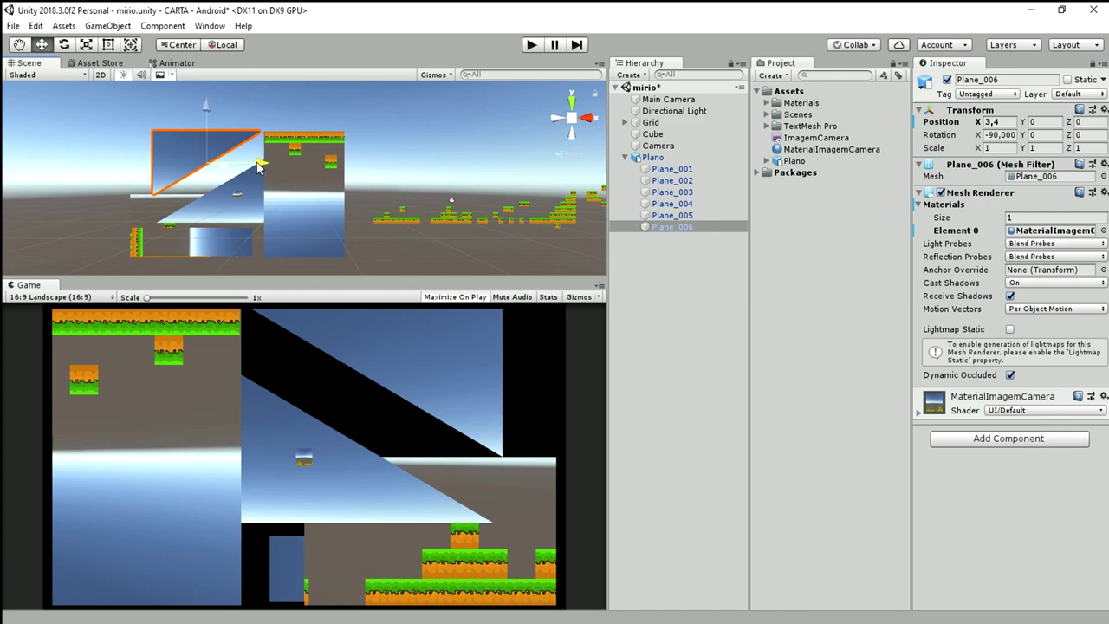
{"action": "left_click", "coordinate": [667, 205]}
Tilt Plane_003 at an angle and move it up and to the left.
{"action": "left_click", "coordinate": [665, 195]}
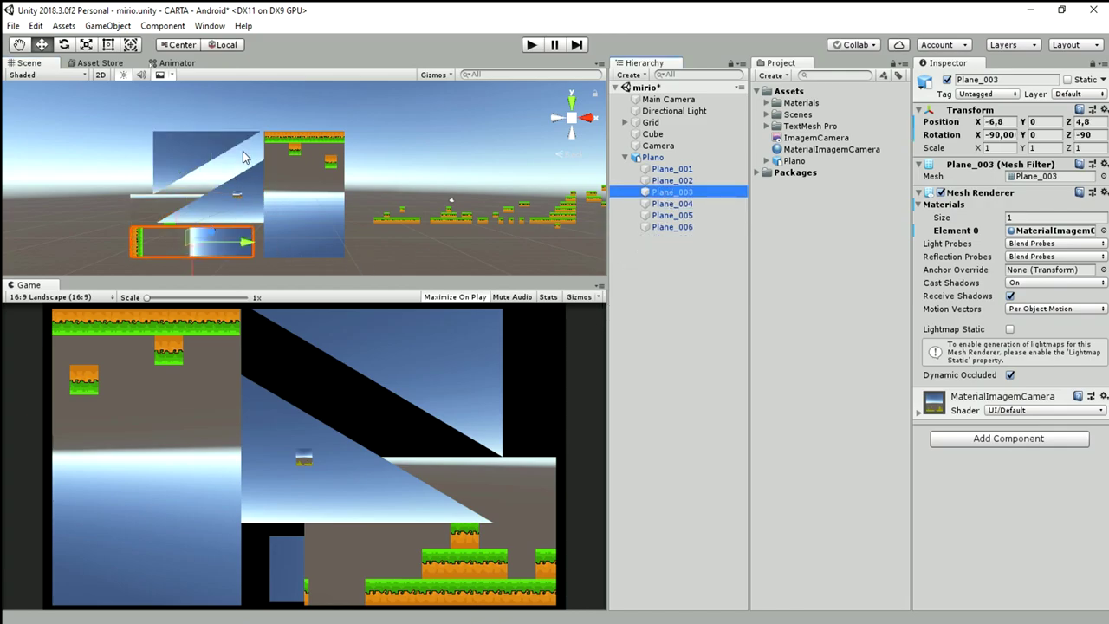
{"action": "left_click", "coordinate": [64, 45]}
{"action": "mouse_move", "coordinate": [245, 215]}
{"action": "left_mouse_down"}
{"action": "mouse_move", "coordinate": [195, 159]}
{"action": "mouse_move", "coordinate": [121, 128]}
{"action": "left_mouse_up"}
{"action": "left_click", "coordinate": [42, 49]}
{"action": "left_click_drag", "start_coordinate": [204, 270], "coordinate": [198, 182]}
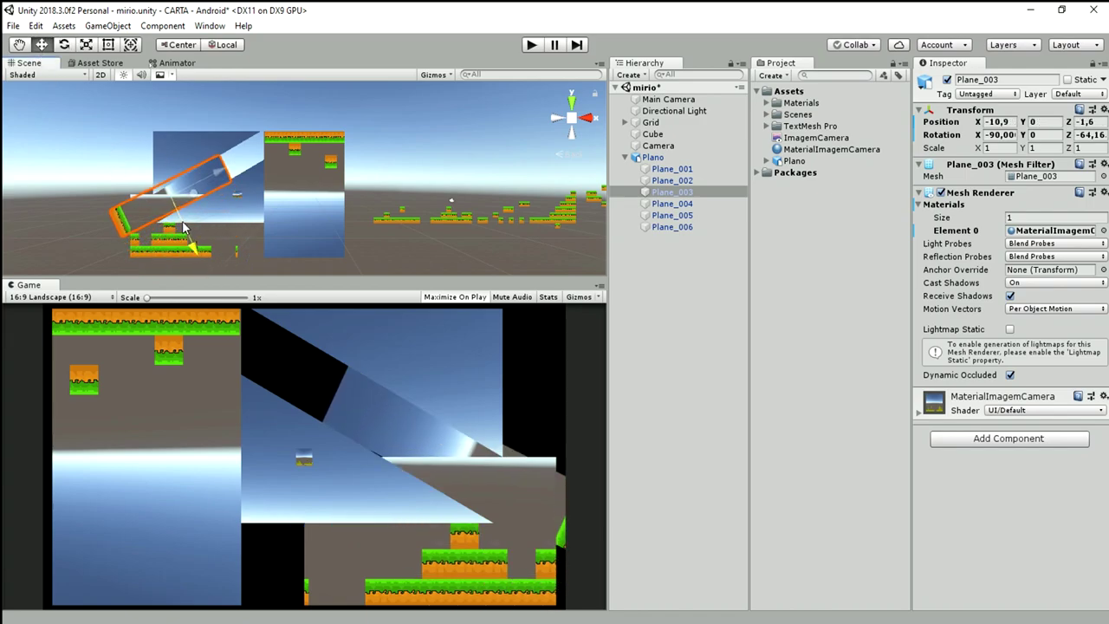
Reselect Plane_003, shift it toward the other flaps and tilt it a few more degrees.
{"action": "left_click", "coordinate": [219, 178]}
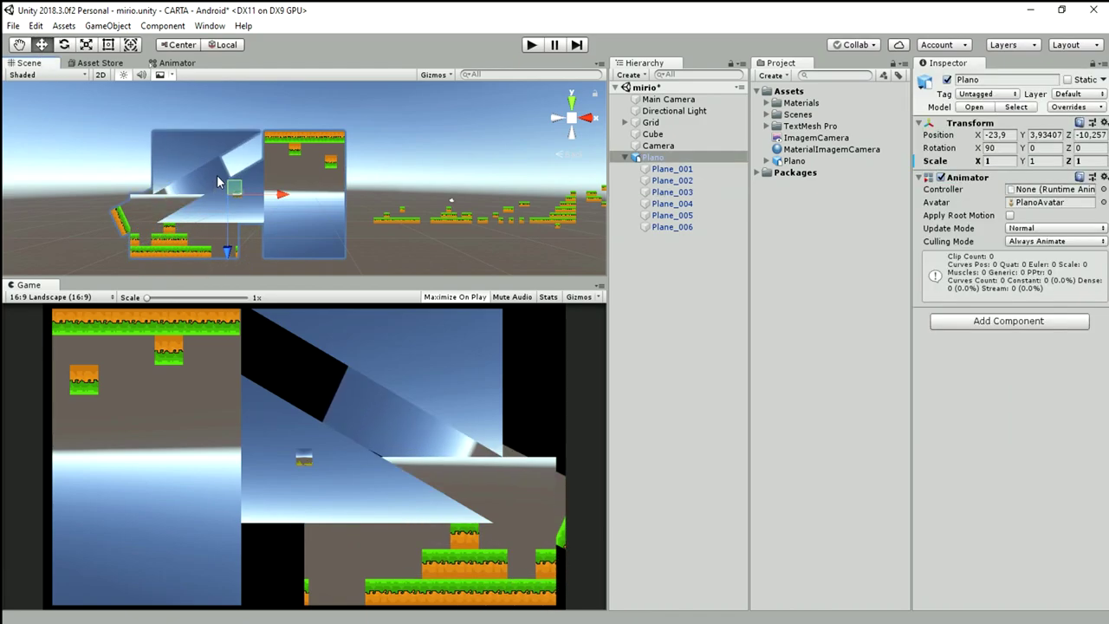
{"action": "left_click", "coordinate": [122, 208]}
{"action": "left_click", "coordinate": [176, 204]}
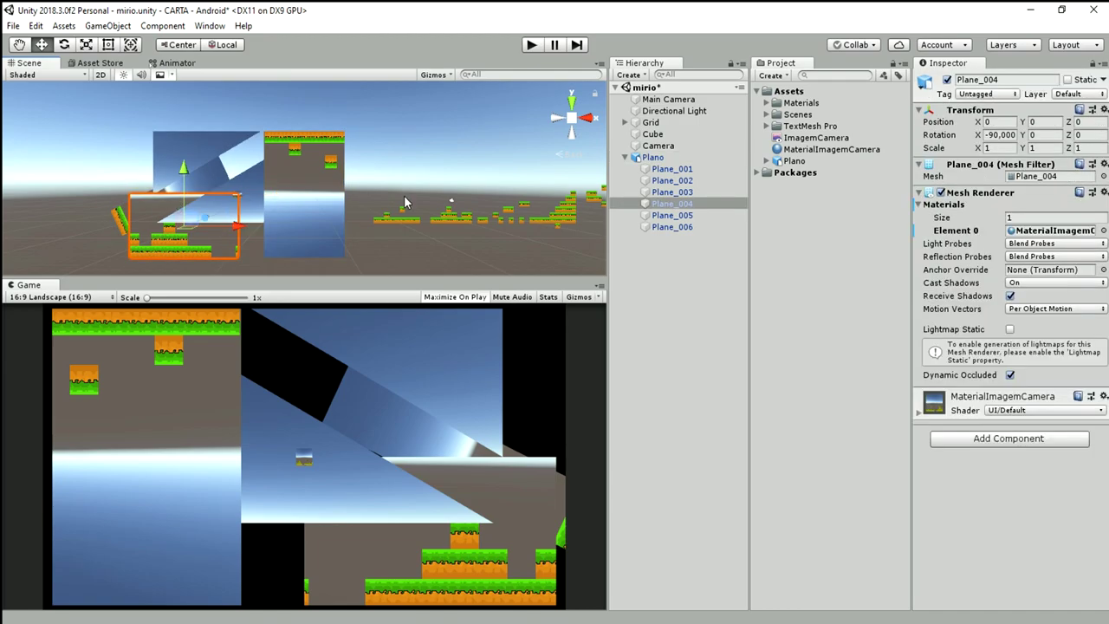
{"action": "left_click", "coordinate": [223, 178]}
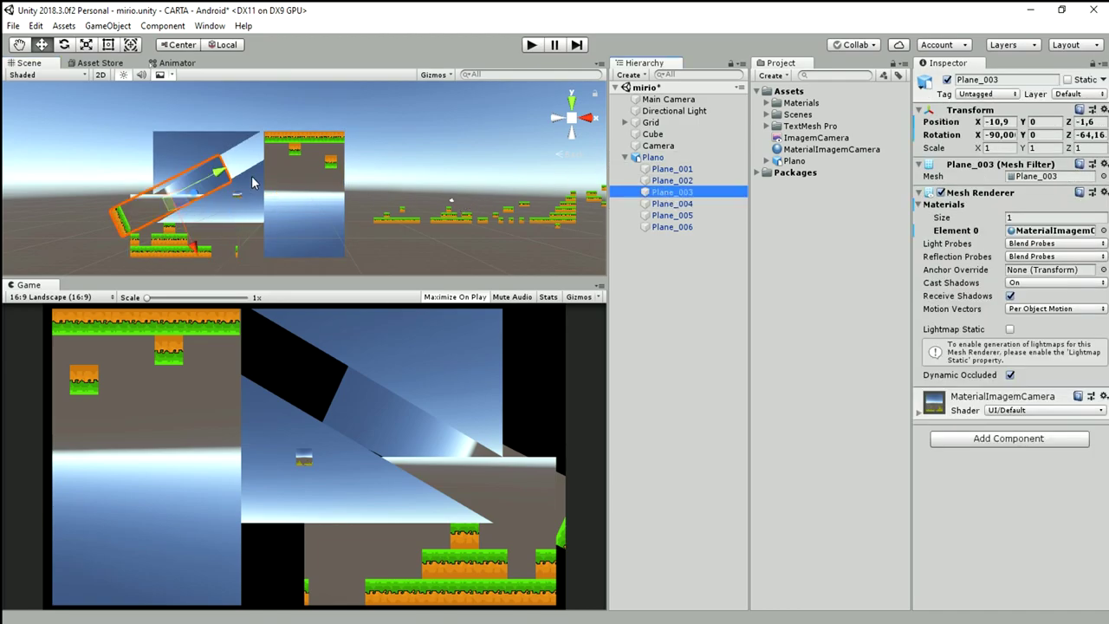
{"action": "left_click_drag", "start_coordinate": [223, 178], "coordinate": [260, 165]}
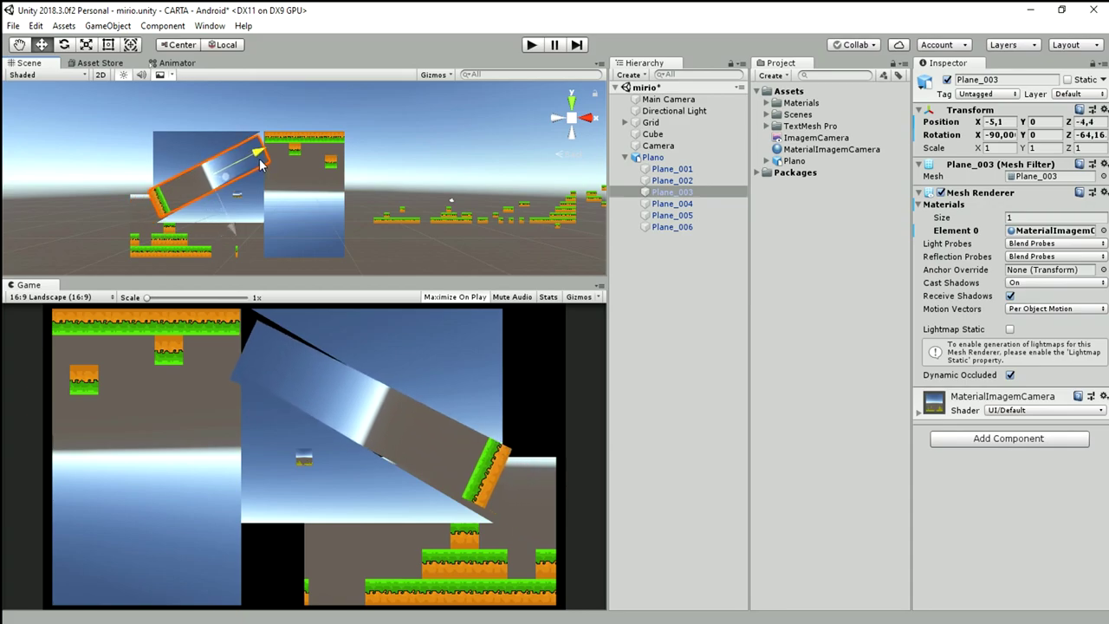
{"action": "left_click", "coordinate": [63, 46]}
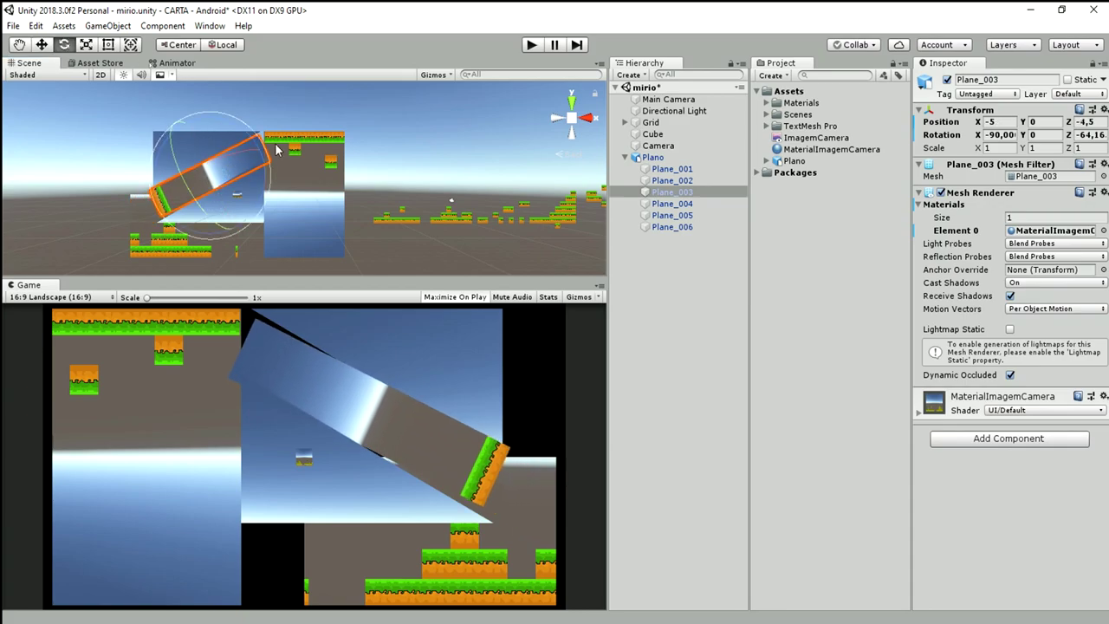
{"action": "left_click_drag", "start_coordinate": [244, 139], "coordinate": [254, 169]}
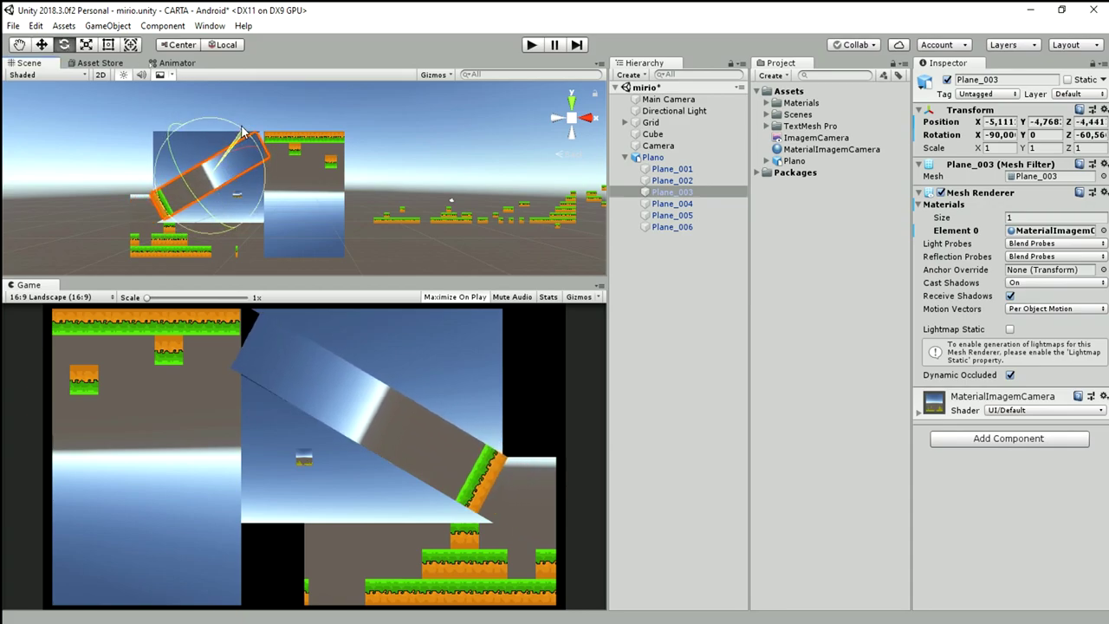
Check the Plane_001 to Plane_006 pieces in the Hierarchy, ending on the Cube object.
{"action": "left_click", "coordinate": [174, 257]}
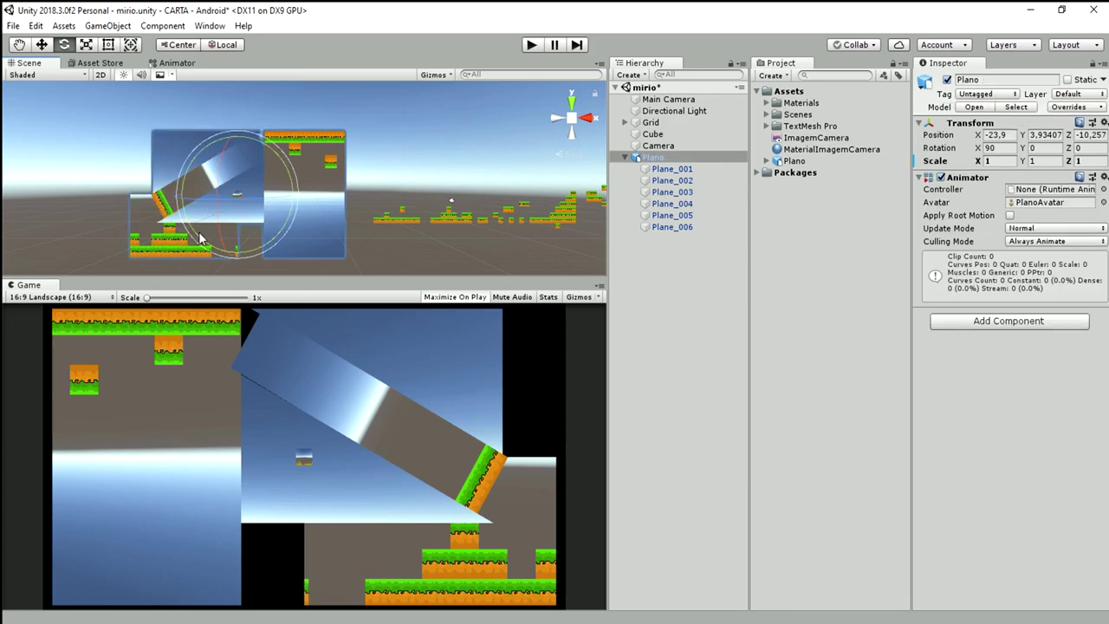
{"action": "left_click", "coordinate": [702, 169]}
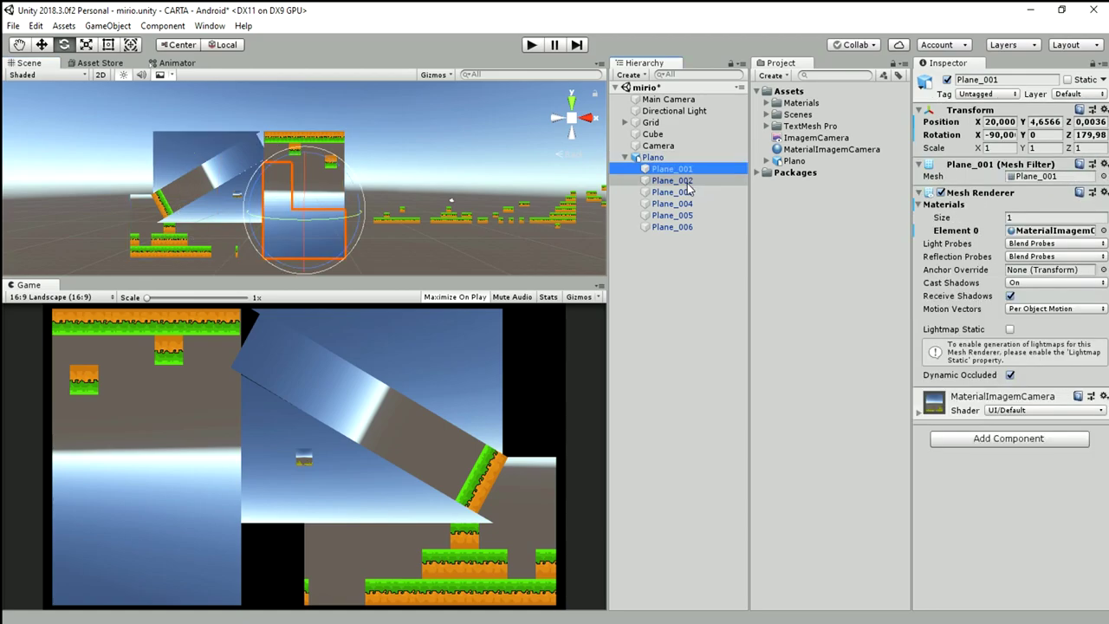
{"action": "left_click", "coordinate": [685, 181], "text": "ctrl"}
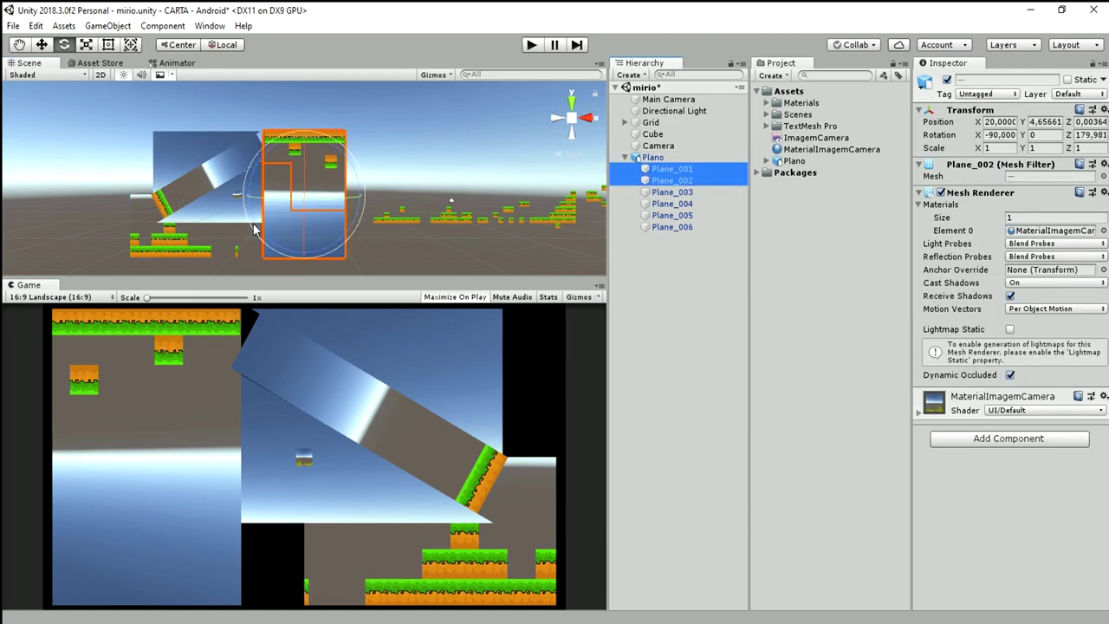
{"action": "left_click", "coordinate": [672, 193]}
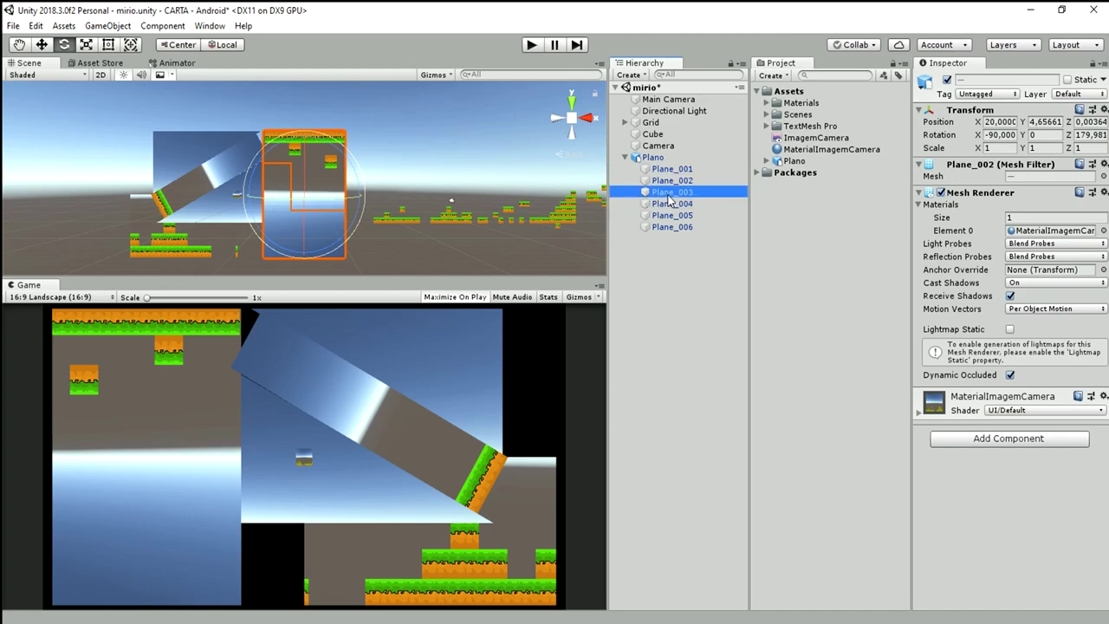
{"action": "left_click", "coordinate": [672, 215]}
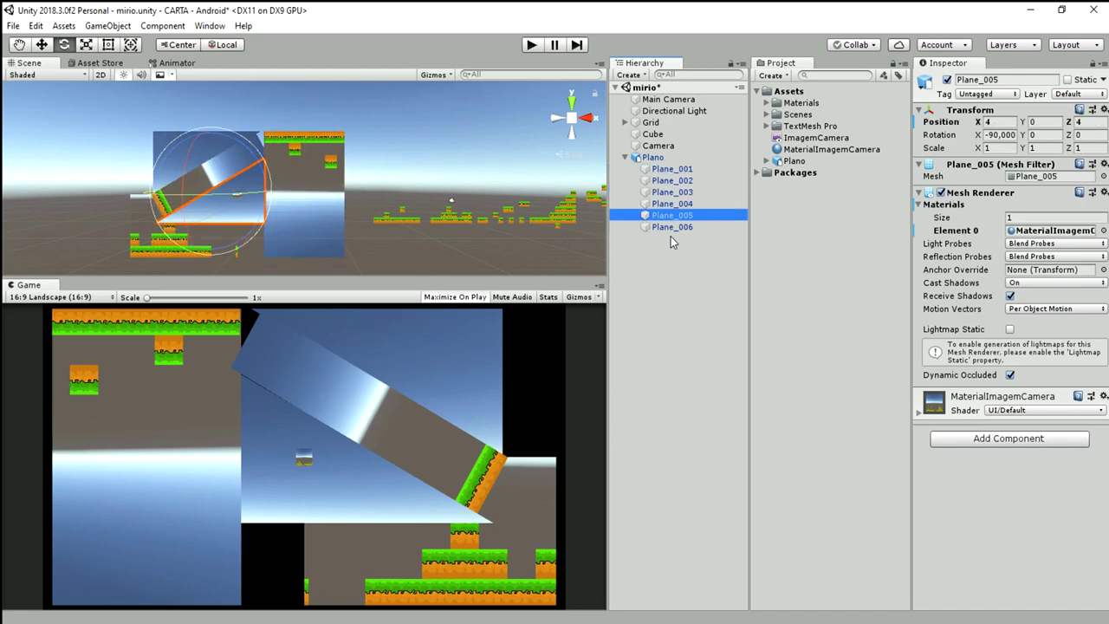
{"action": "left_click", "coordinate": [671, 230]}
{"action": "left_click", "coordinate": [674, 205]}
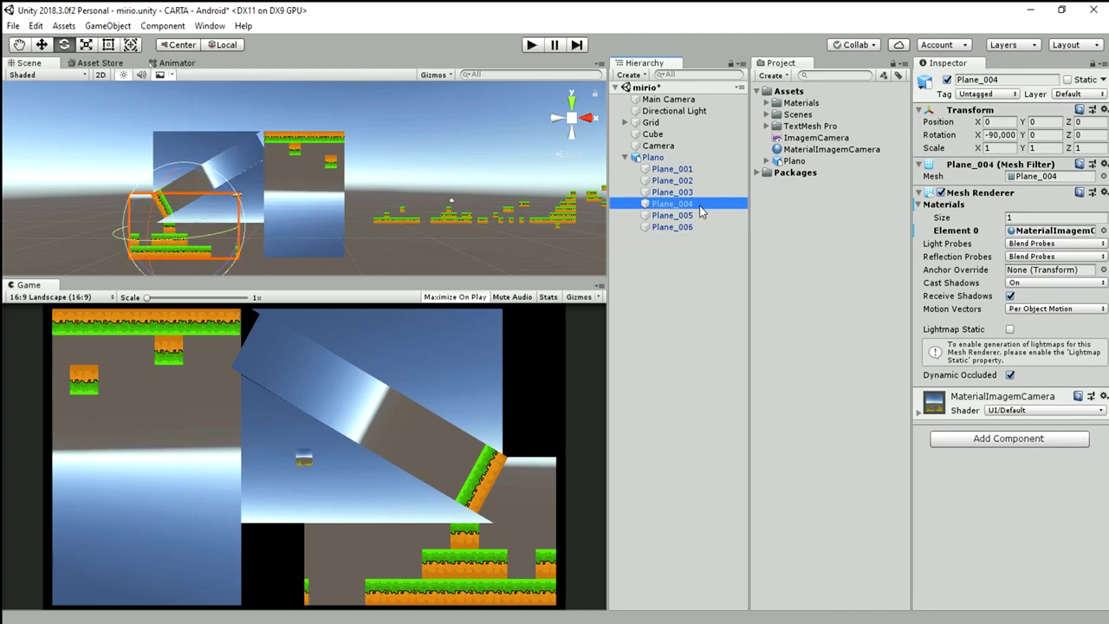
{"action": "left_click", "coordinate": [659, 145]}
{"action": "left_click", "coordinate": [653, 134]}
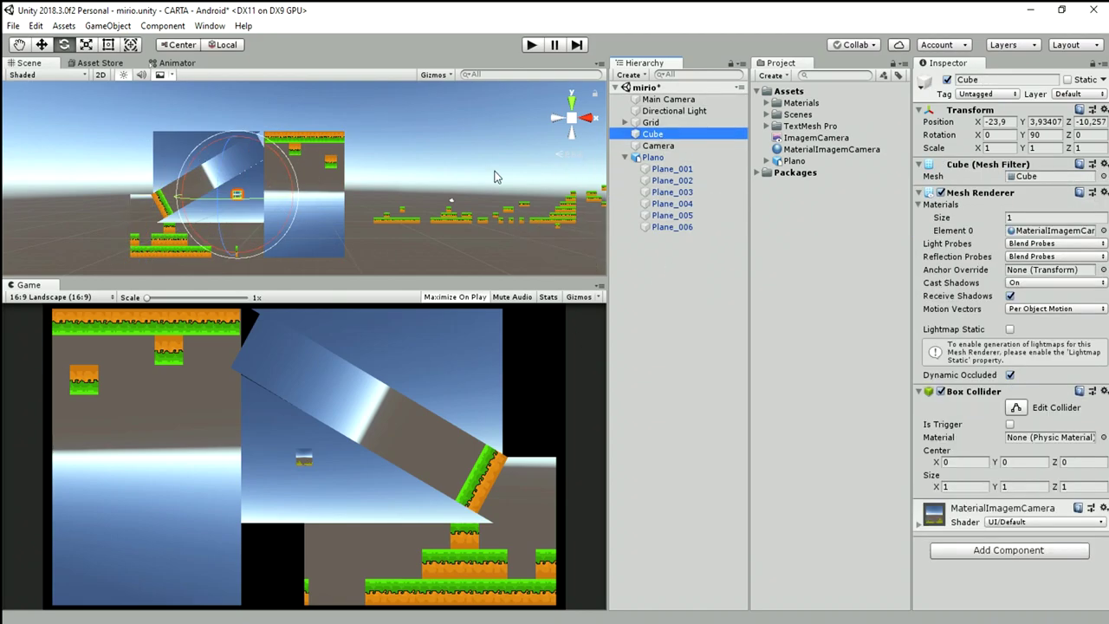
Delete the Cube from the scene and select Plane_004.
{"action": "key", "text": "Delete"}
{"action": "left_click", "coordinate": [679, 214]}
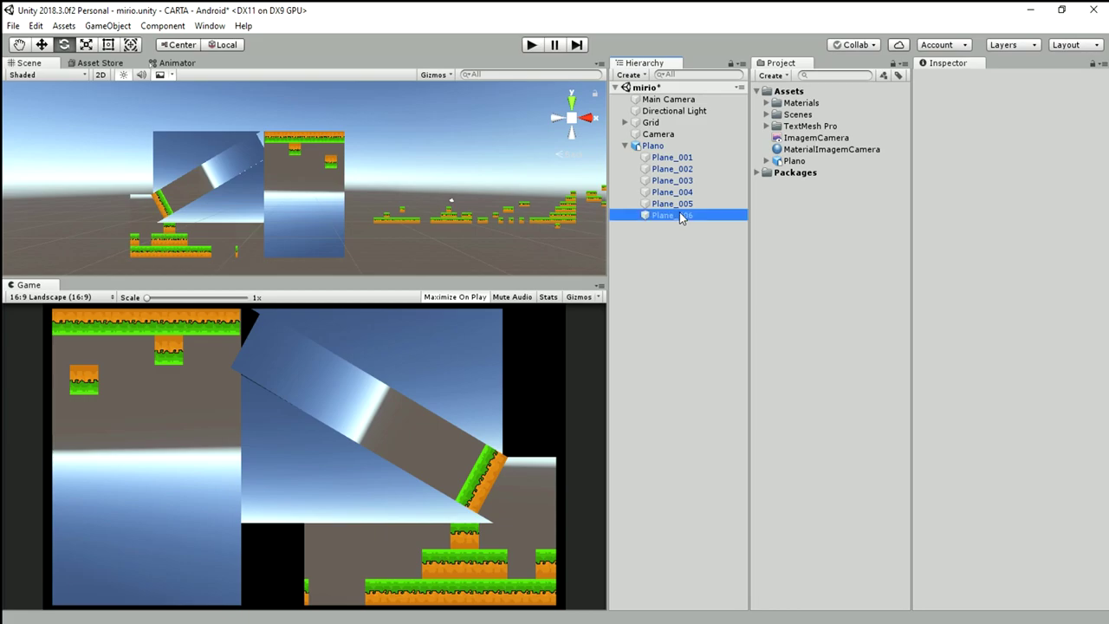
{"action": "left_click", "coordinate": [684, 205]}
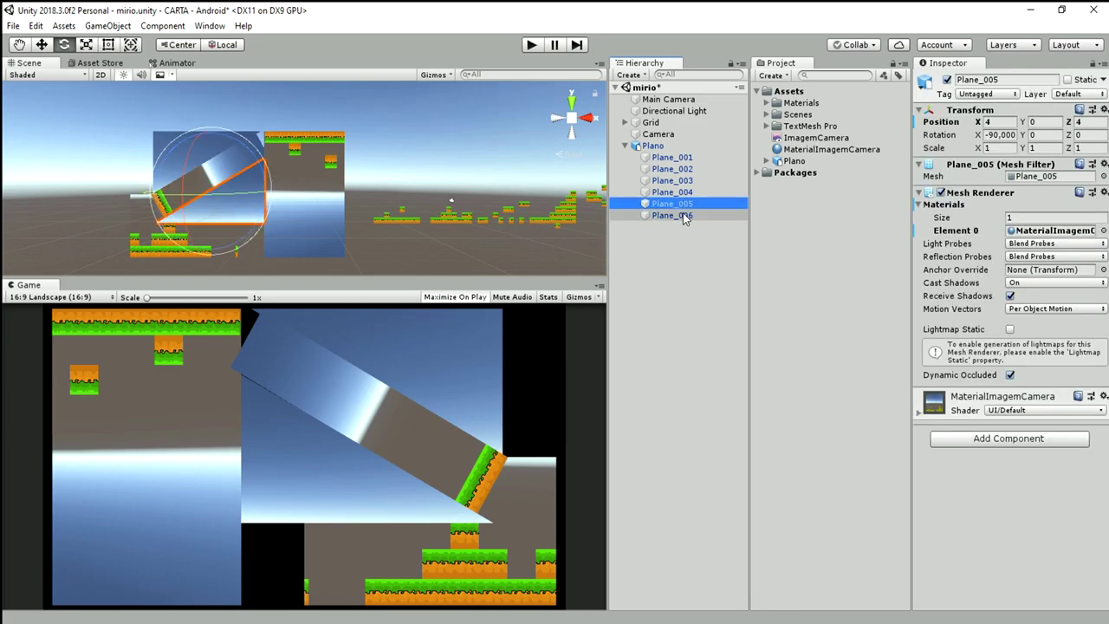
{"action": "key", "text": "Up"}
{"action": "key", "text": "Up"}
{"action": "left_click", "coordinate": [686, 197]}
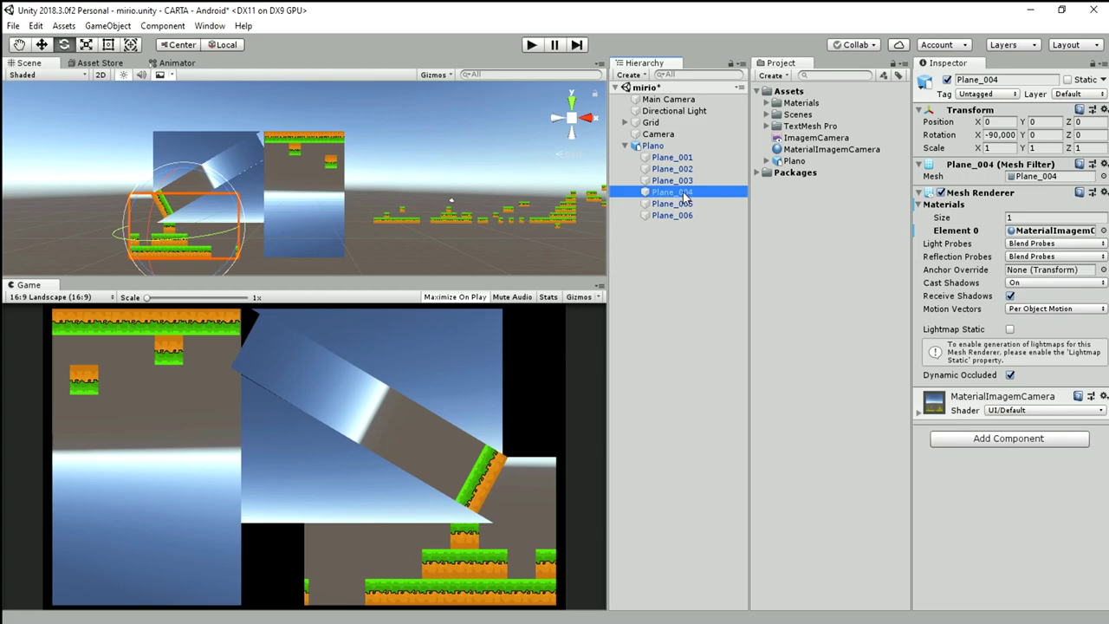
Raise Plane_004 slightly along Y to about 0.2, leaving its Z position unchanged.
{"action": "left_click", "coordinate": [1094, 122]}
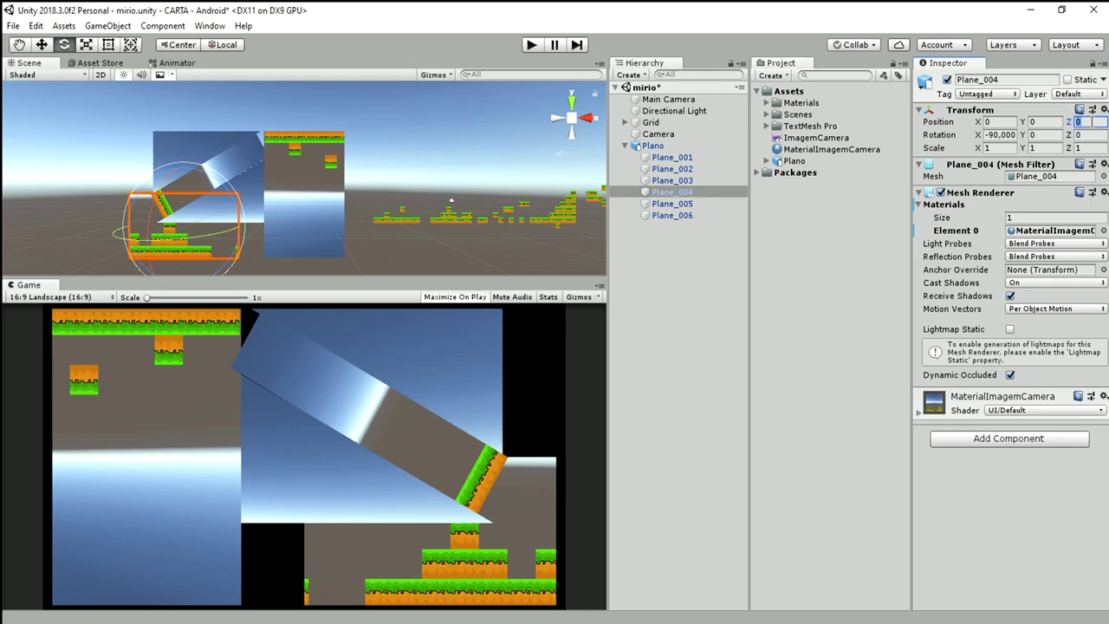
{"action": "type", "text": "1"}
{"action": "key", "text": "BackSpace"}
{"action": "left_click", "coordinate": [678, 146]}
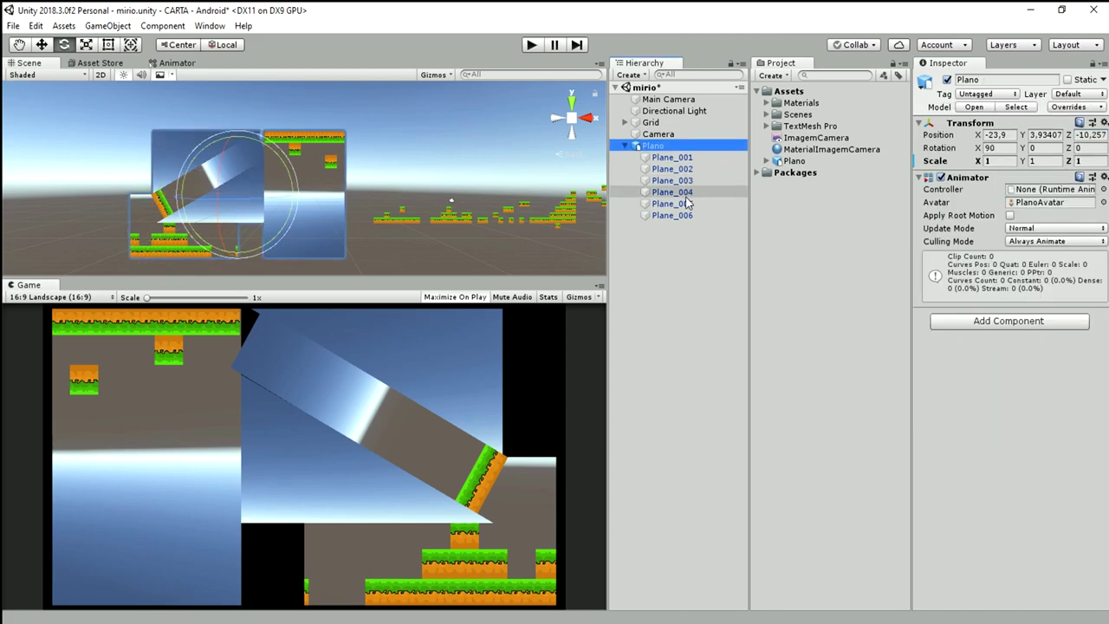
{"action": "left_click", "coordinate": [684, 193]}
{"action": "left_click", "coordinate": [585, 120]}
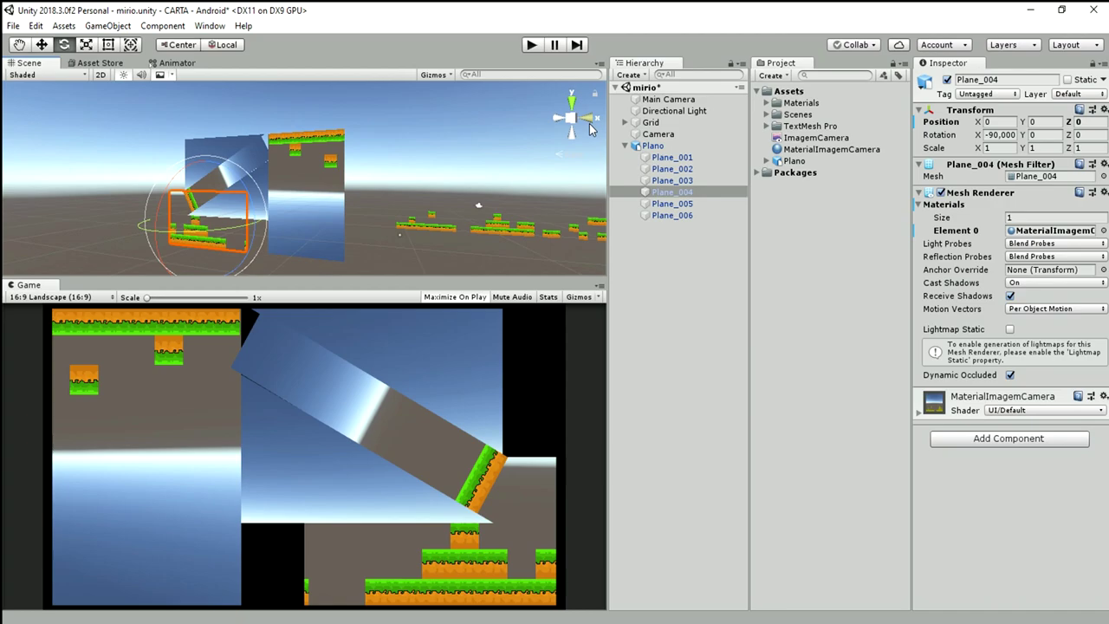
{"action": "left_click", "coordinate": [41, 45]}
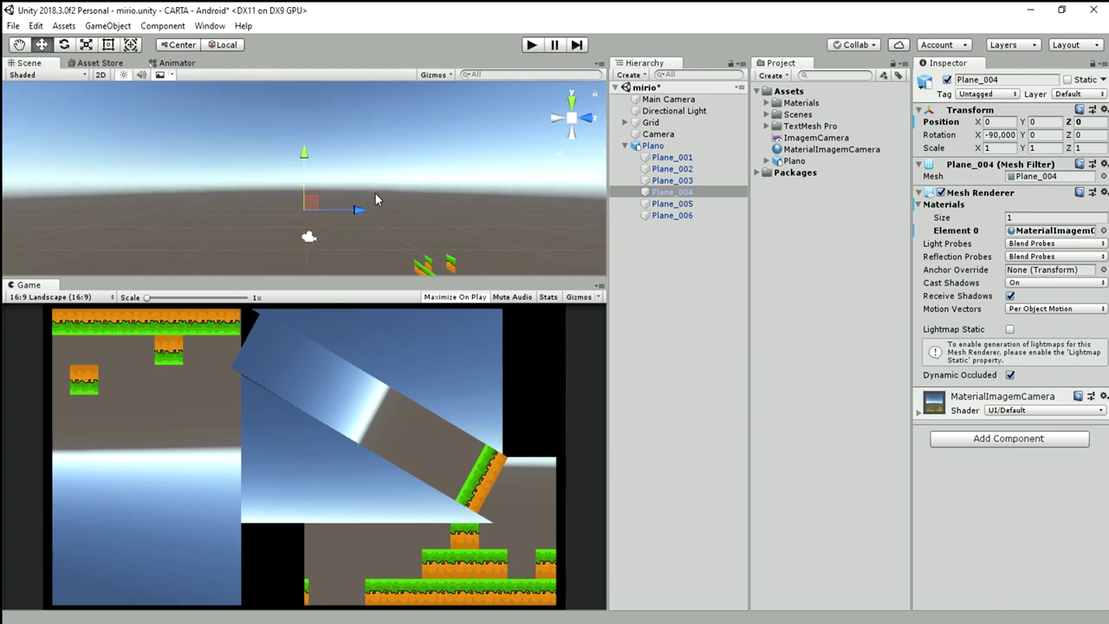
{"action": "mouse_move", "coordinate": [358, 213]}
{"action": "left_mouse_down"}
{"action": "mouse_move", "coordinate": [367, 213]}
{"action": "mouse_move", "coordinate": [357, 218]}
{"action": "left_mouse_up"}
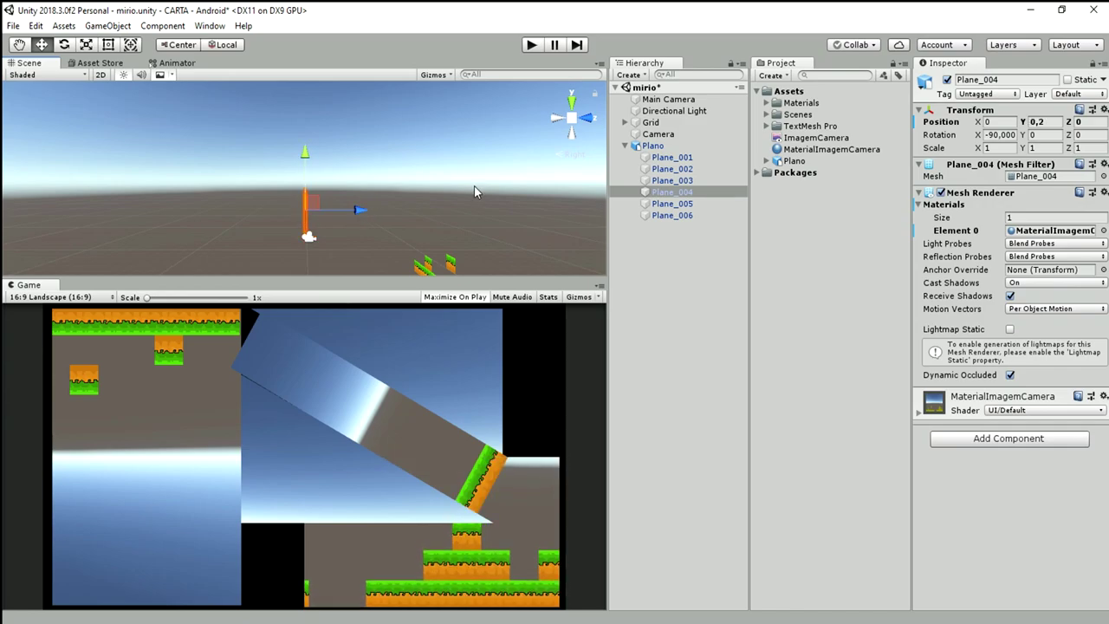
Make the Camera Orthographic with Size 9.03, then enter Play mode.
{"action": "left_click", "coordinate": [659, 134]}
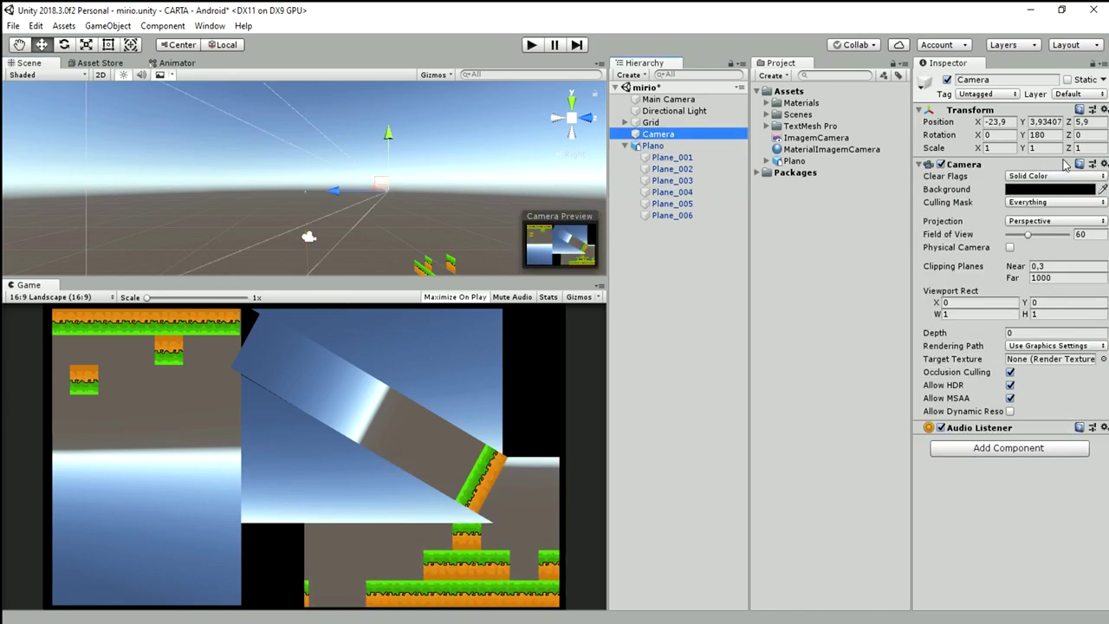
{"action": "left_click", "coordinate": [1047, 222]}
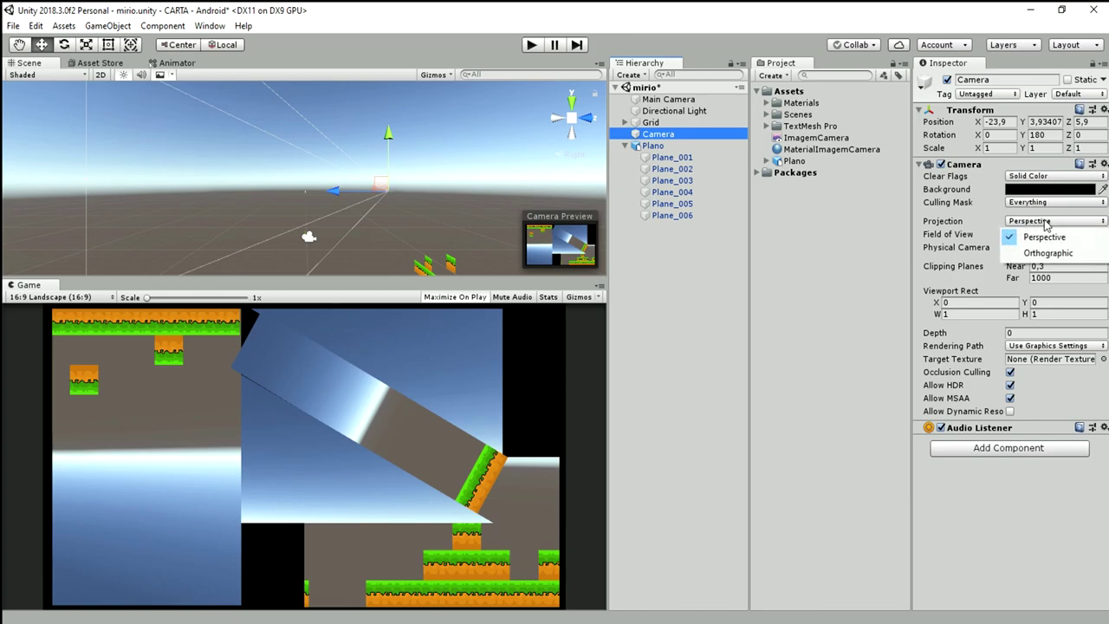
{"action": "left_click", "coordinate": [1047, 253]}
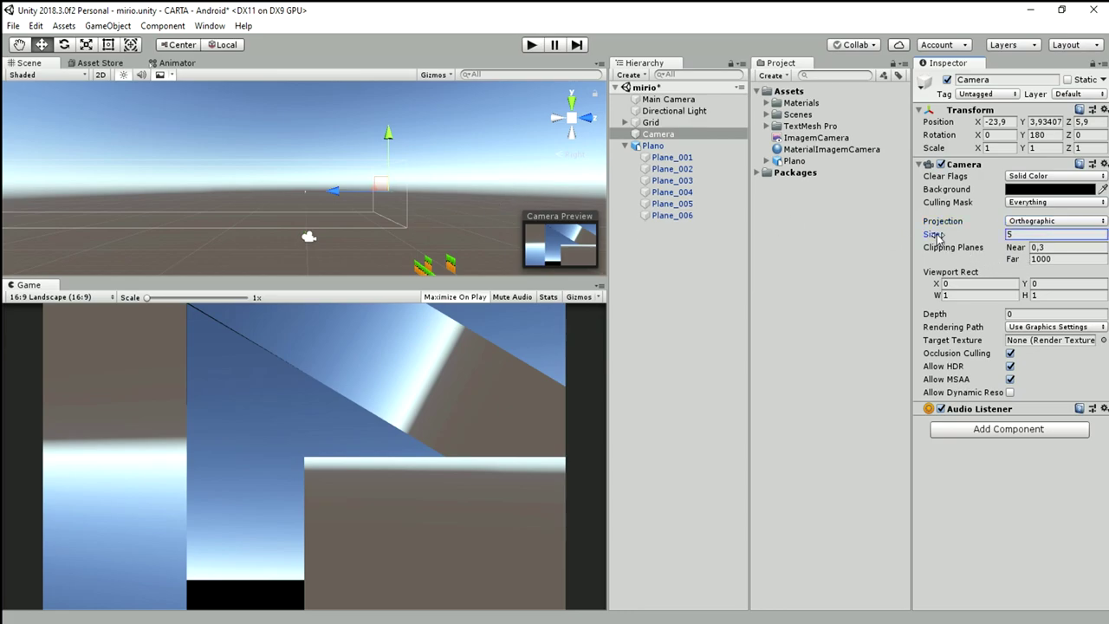
{"action": "left_click_drag", "start_coordinate": [938, 235], "coordinate": [1034, 236]}
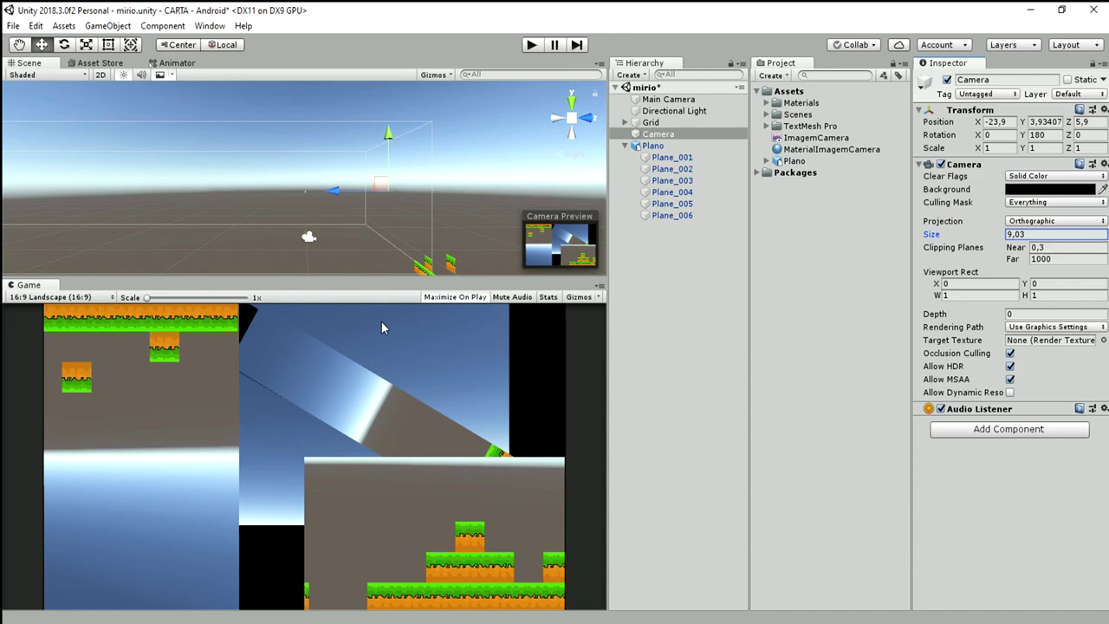
{"action": "scroll", "coordinate": [333, 229], "scroll_direction": "down", "scroll_amount": 5}
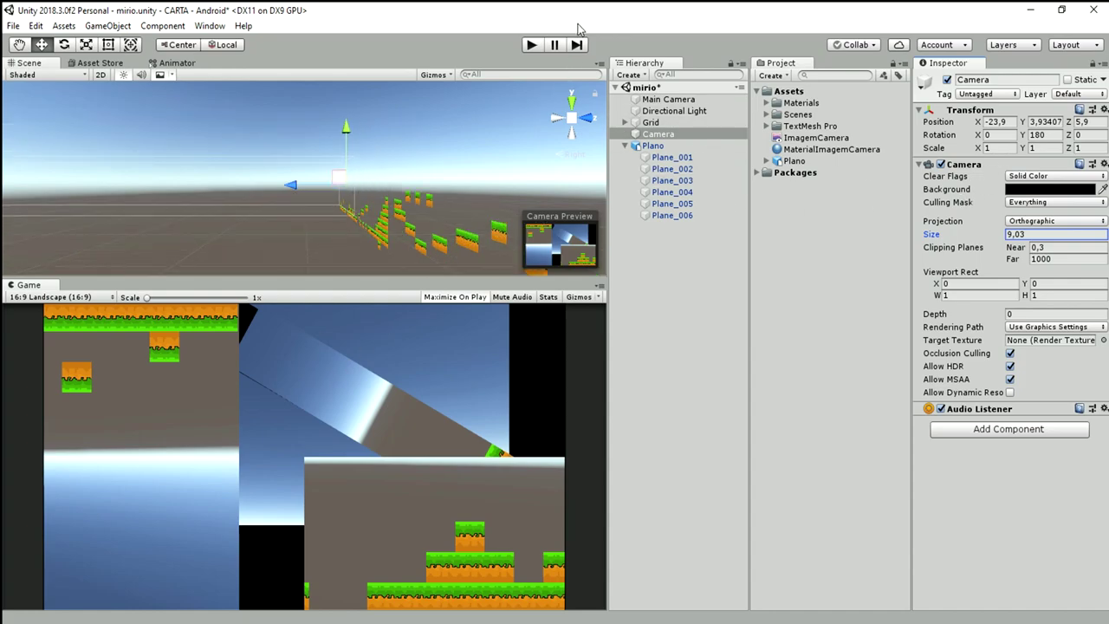
{"action": "left_click", "coordinate": [533, 48]}
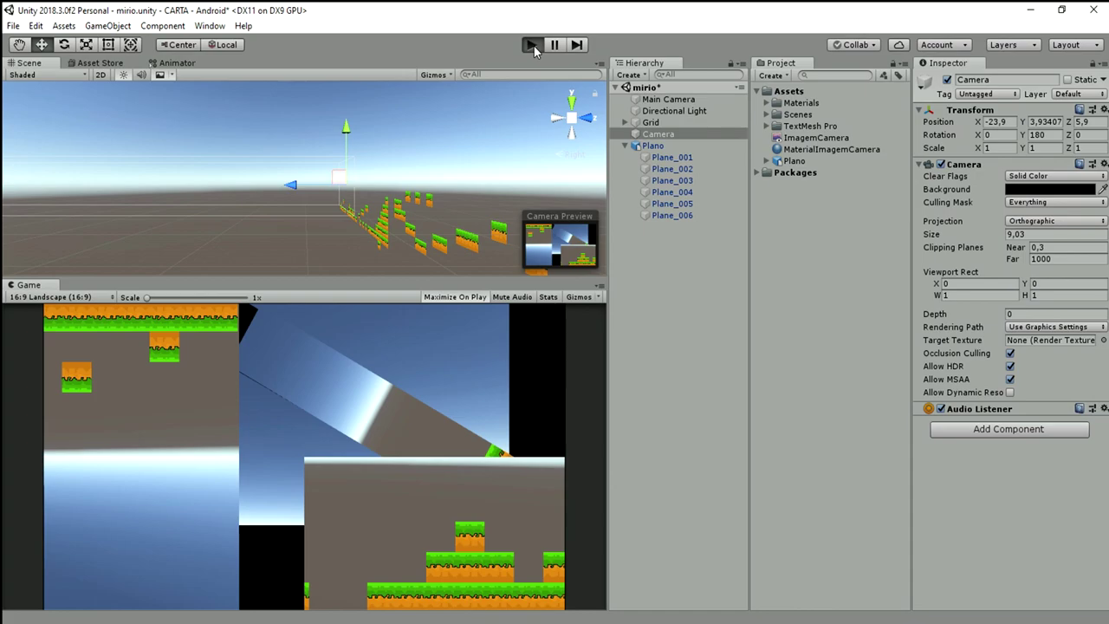
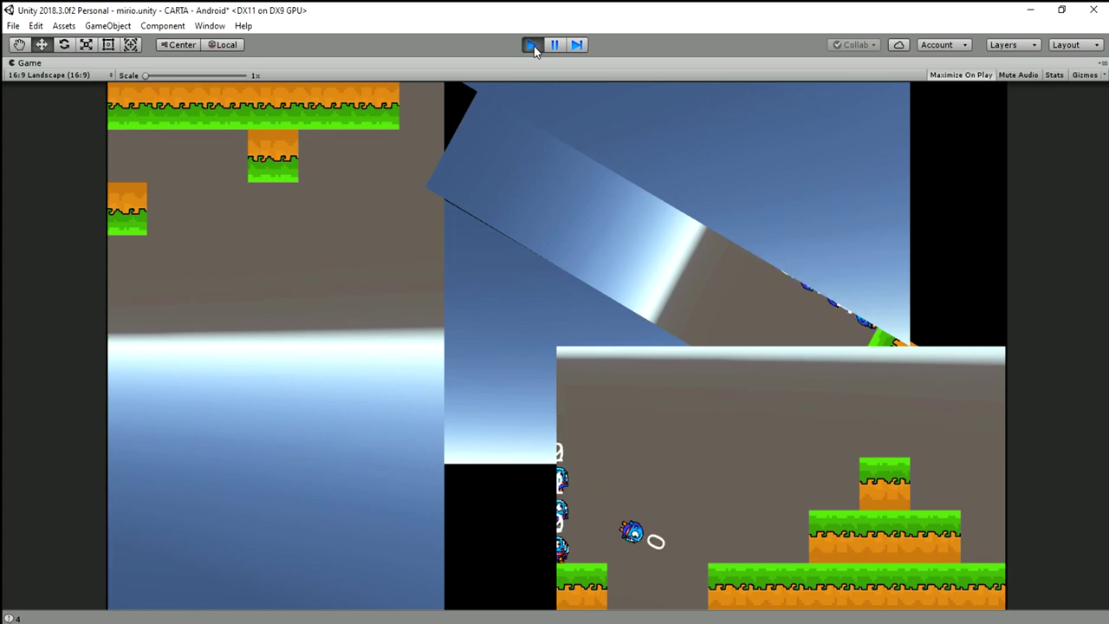
Stop play mode and inspect Plane_001 and its parent Plano in the Hierarchy.
{"action": "left_click", "coordinate": [534, 47]}
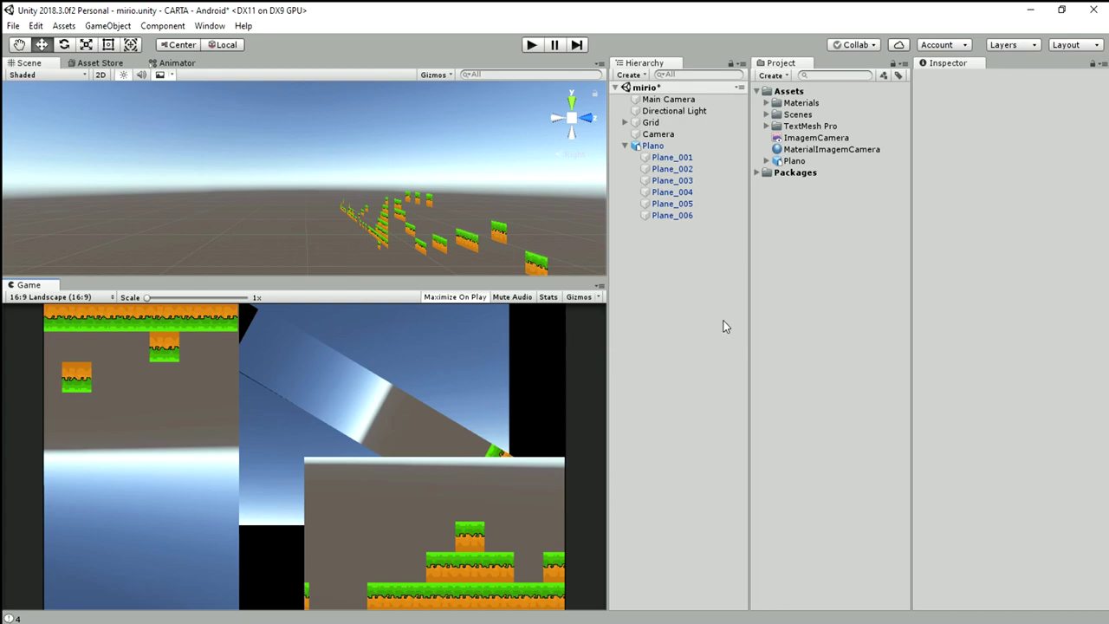
{"action": "left_click", "coordinate": [669, 158]}
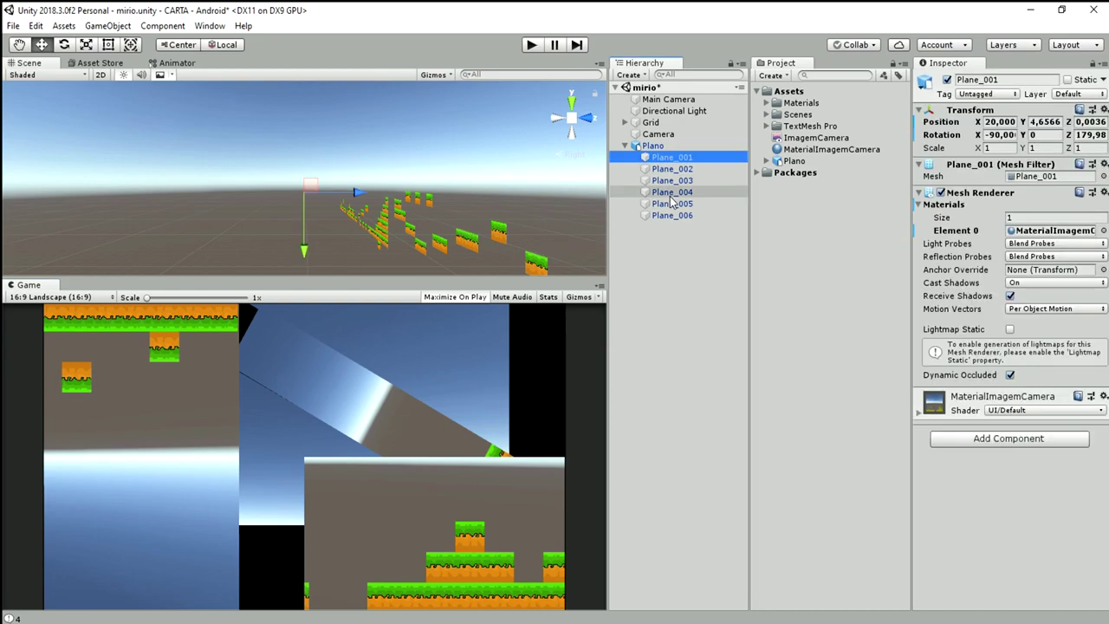
{"action": "left_click", "coordinate": [672, 215], "text": "shift"}
{"action": "left_click", "coordinate": [656, 145]}
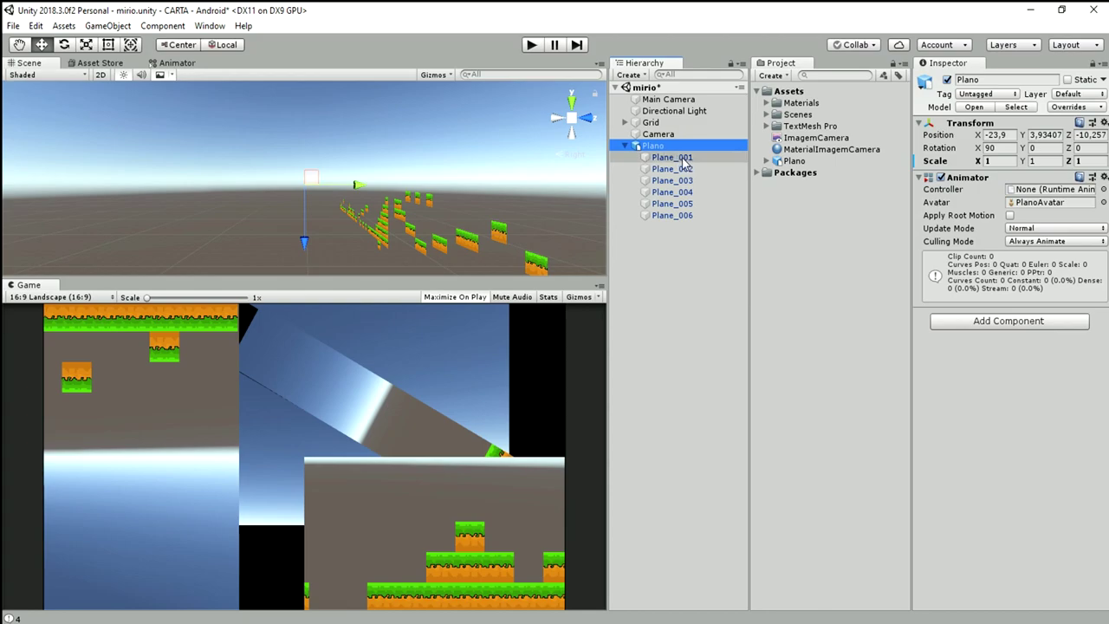
With Plane_001 selected, set the tool handle to Pivot and view the scene along an axis.
{"action": "left_click", "coordinate": [673, 157]}
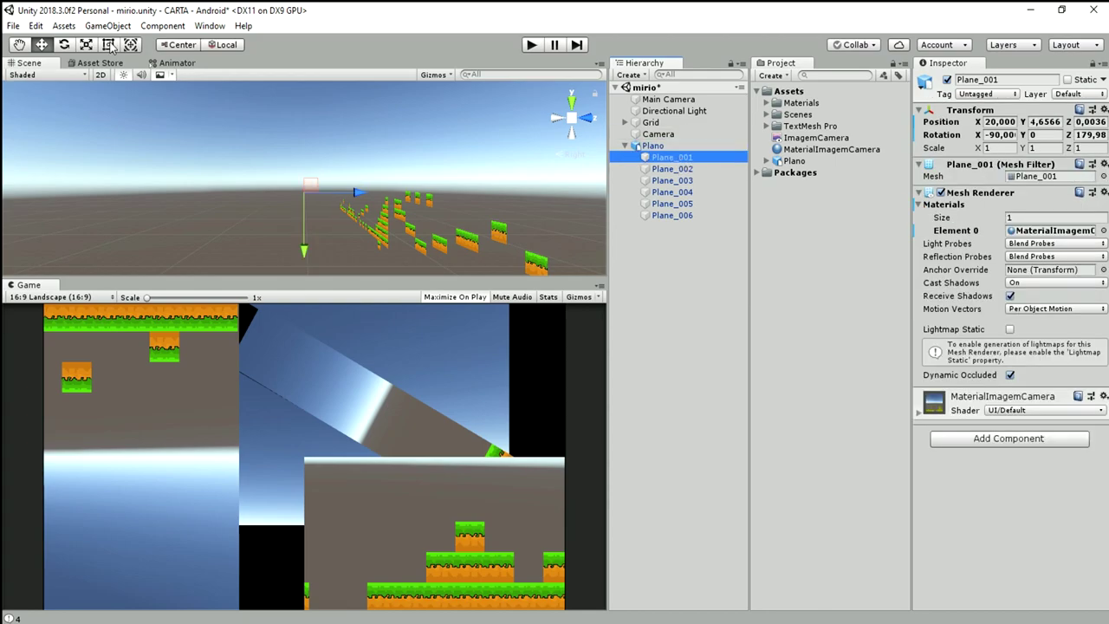
{"action": "left_click", "coordinate": [184, 45]}
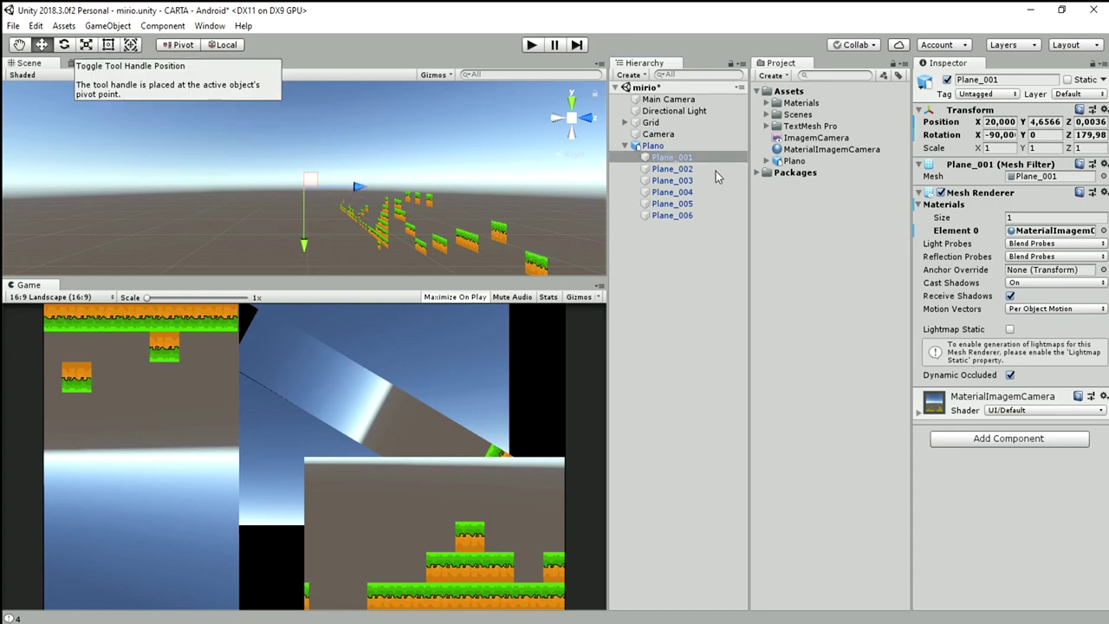
{"action": "left_click", "coordinate": [589, 124]}
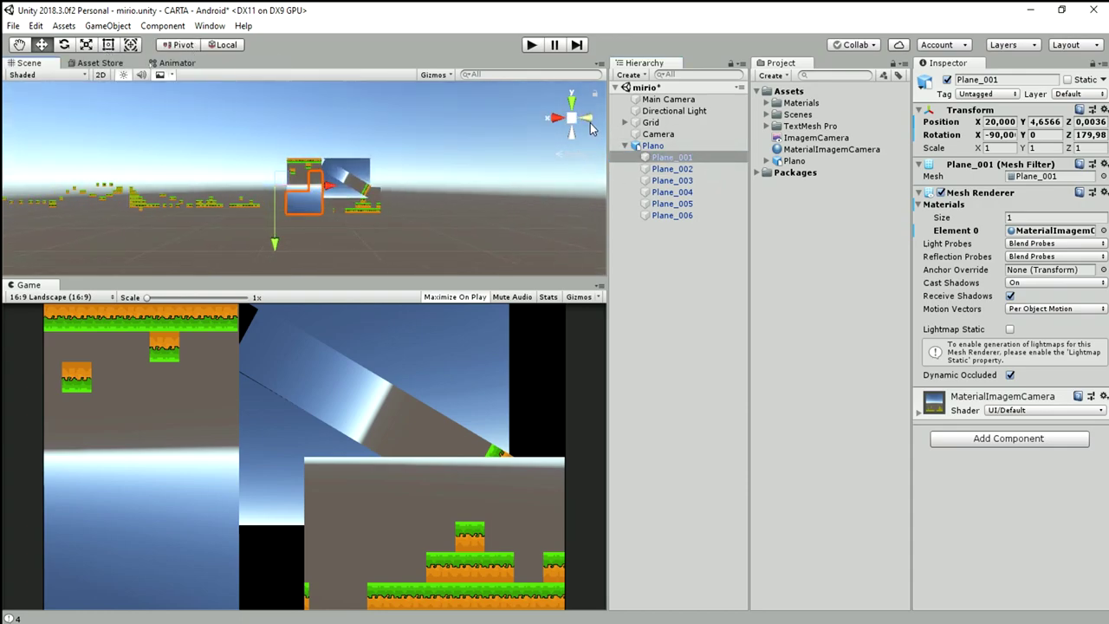
Frame Plane_001 and set its Z rotation to 0, keeping X rotation at -90.
{"action": "key", "text": "f"}
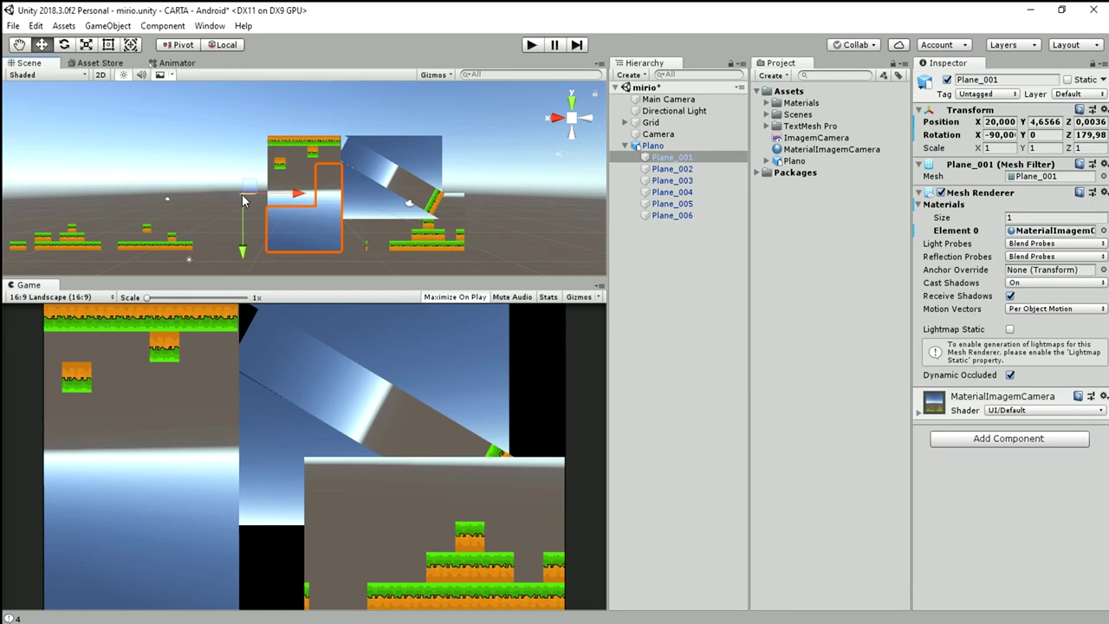
{"action": "left_click", "coordinate": [1089, 136]}
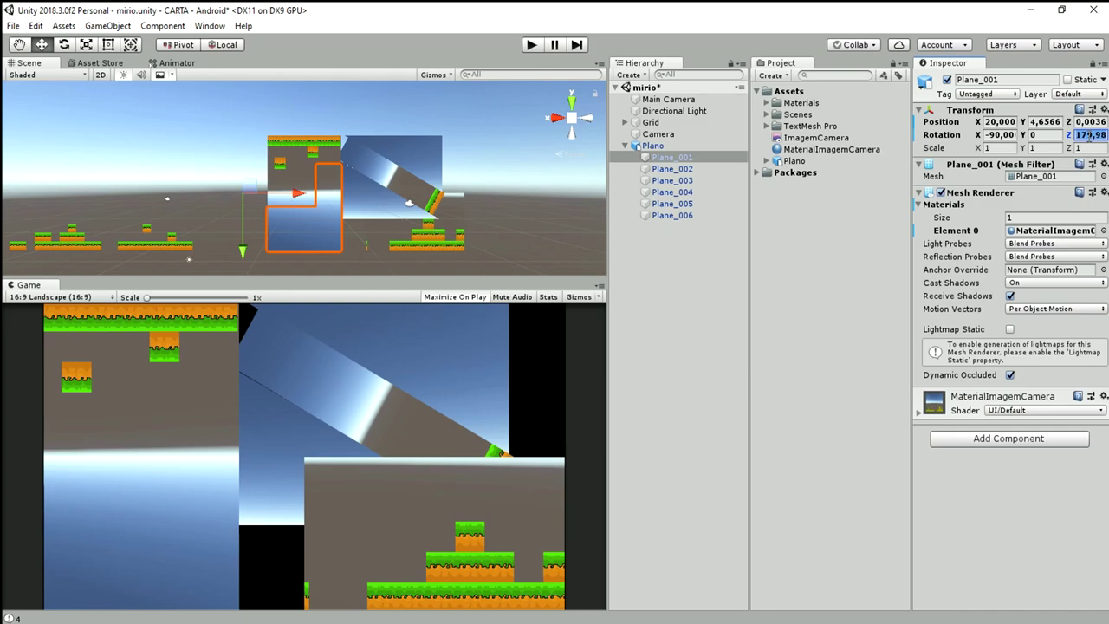
{"action": "type", "text": "0"}
{"action": "left_click", "coordinate": [1005, 135]}
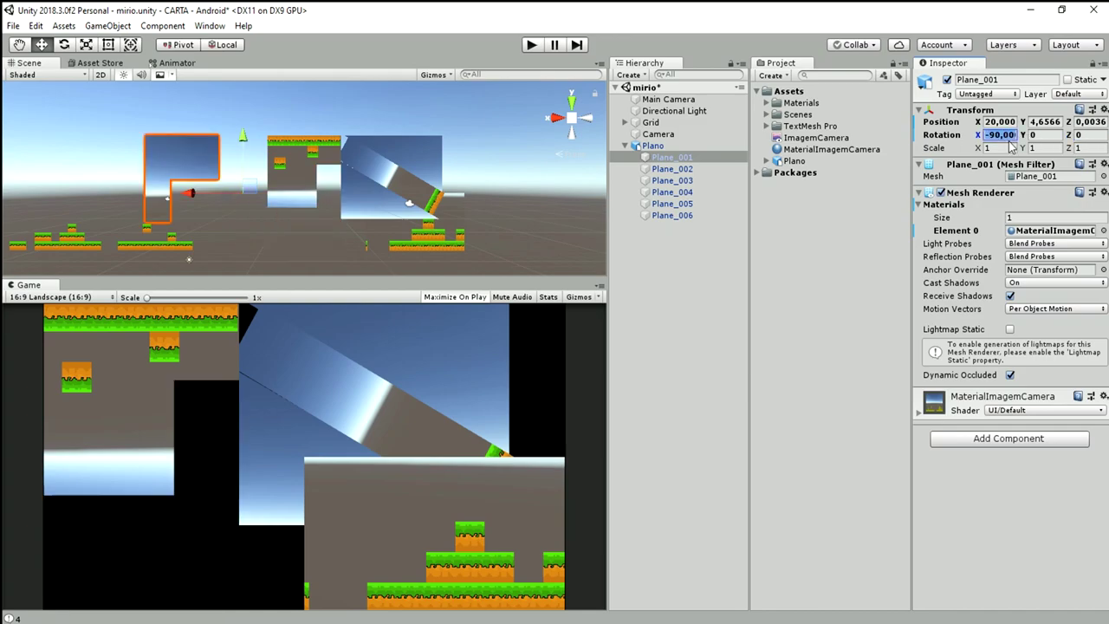
{"action": "type", "text": "0"}
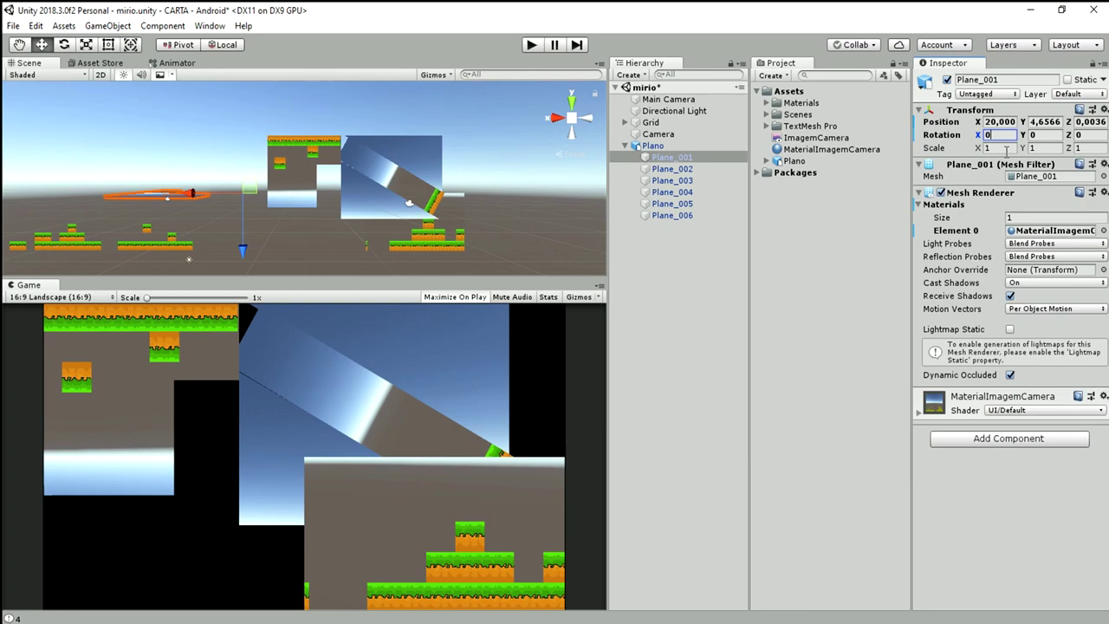
{"action": "key", "text": "ctrl+z"}
Zero Plane_001's position to 0, 0, 0.
{"action": "left_click", "coordinate": [1005, 122]}
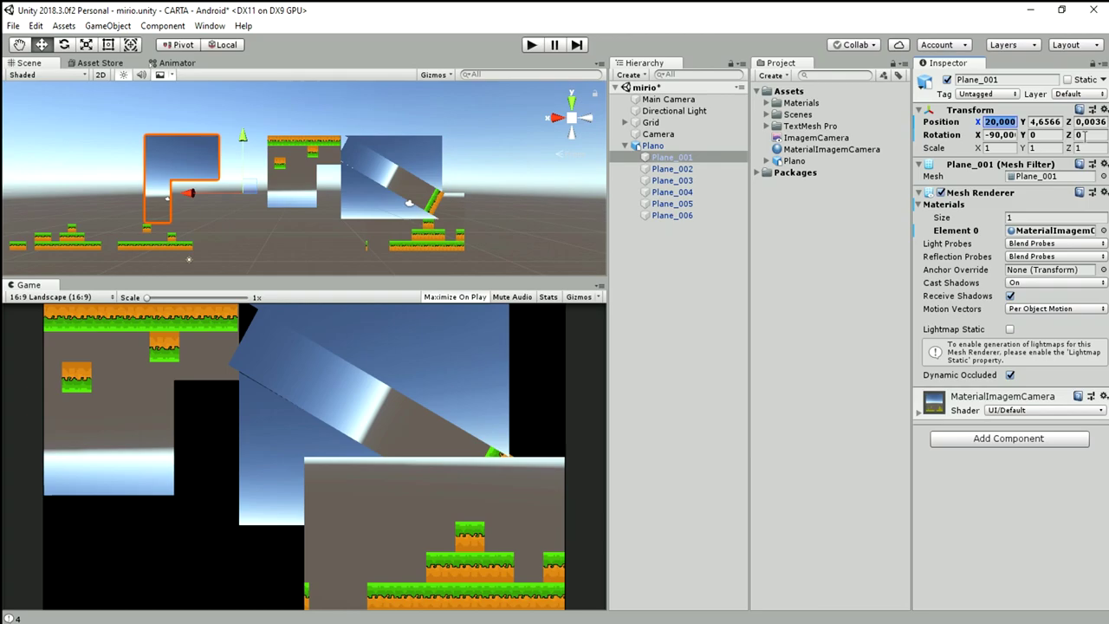
{"action": "left_click", "coordinate": [1056, 135]}
{"action": "left_click", "coordinate": [1005, 122]}
{"action": "type", "text": "0"}
{"action": "left_click", "coordinate": [1050, 122]}
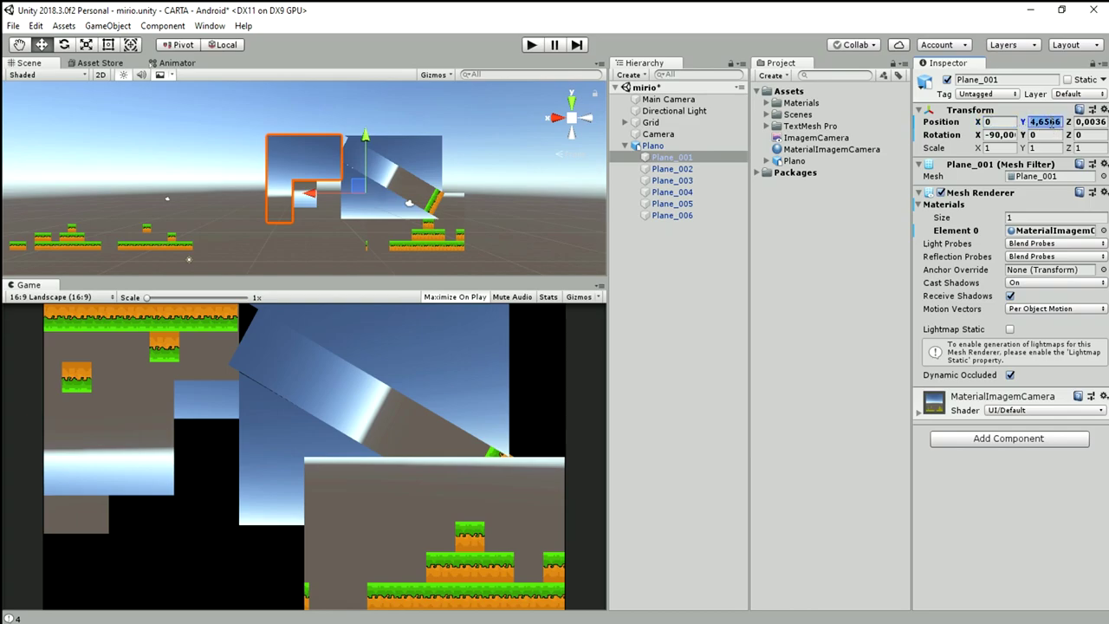
{"action": "type", "text": "0"}
{"action": "left_click", "coordinate": [1083, 122]}
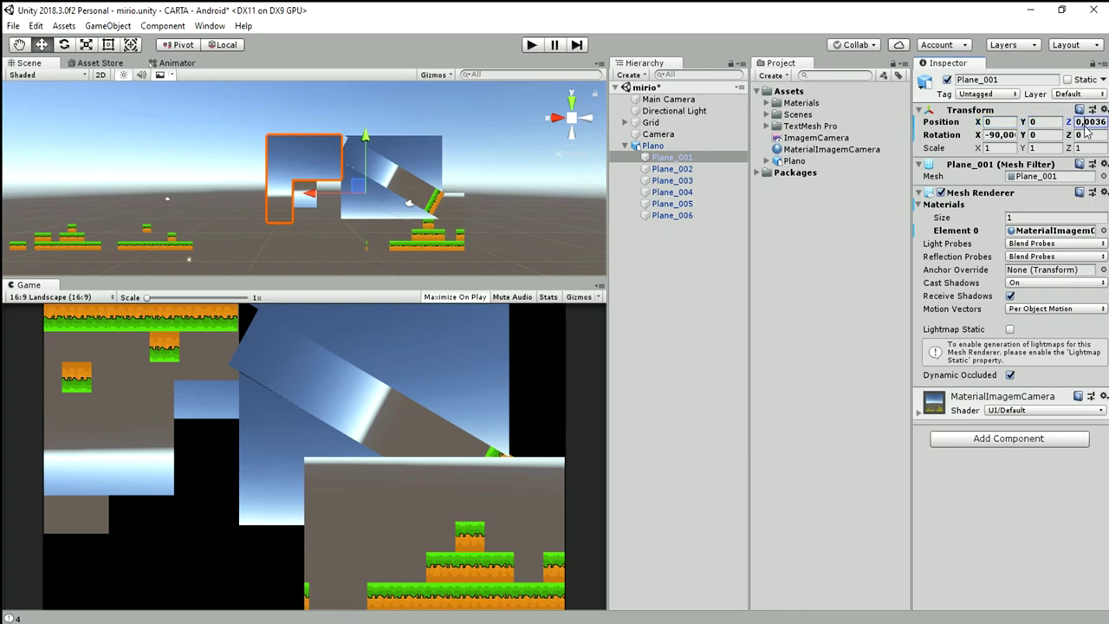
{"action": "type", "text": "0"}
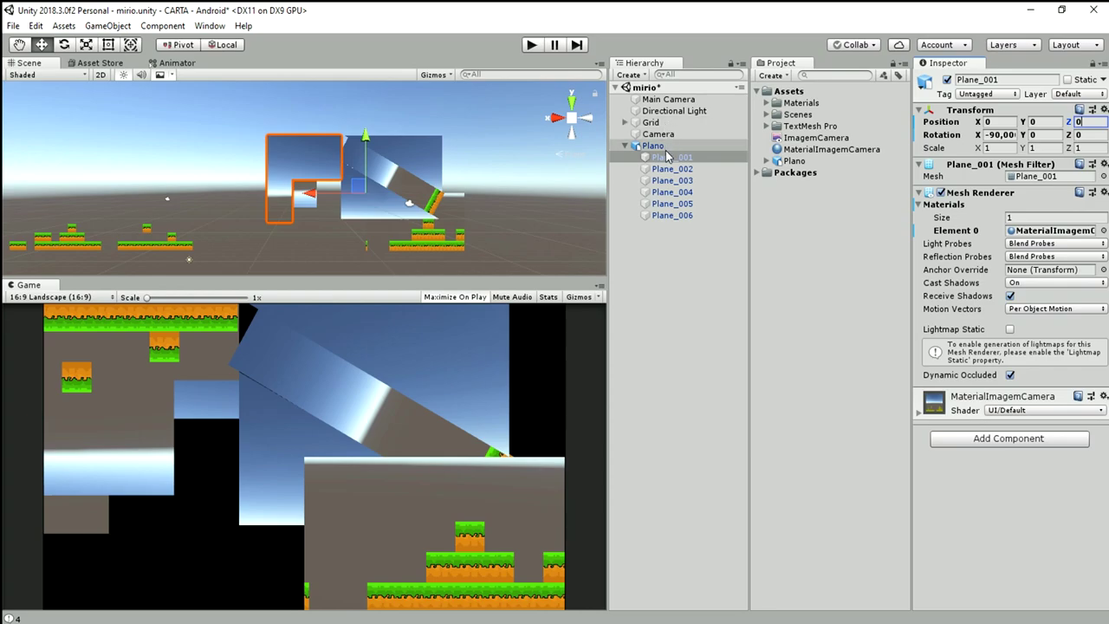
{"action": "left_click", "coordinate": [672, 168]}
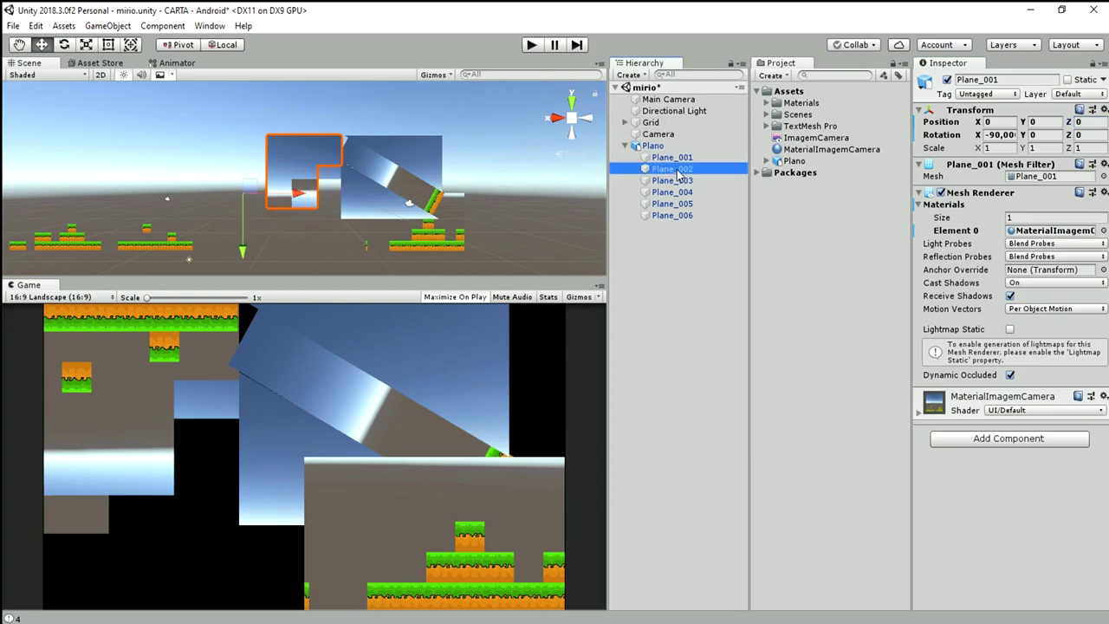
Set Plane_002's position to 0, 0, 0 and its Z rotation to 0.
{"action": "left_click", "coordinate": [1014, 111]}
{"action": "left_click", "coordinate": [919, 125]}
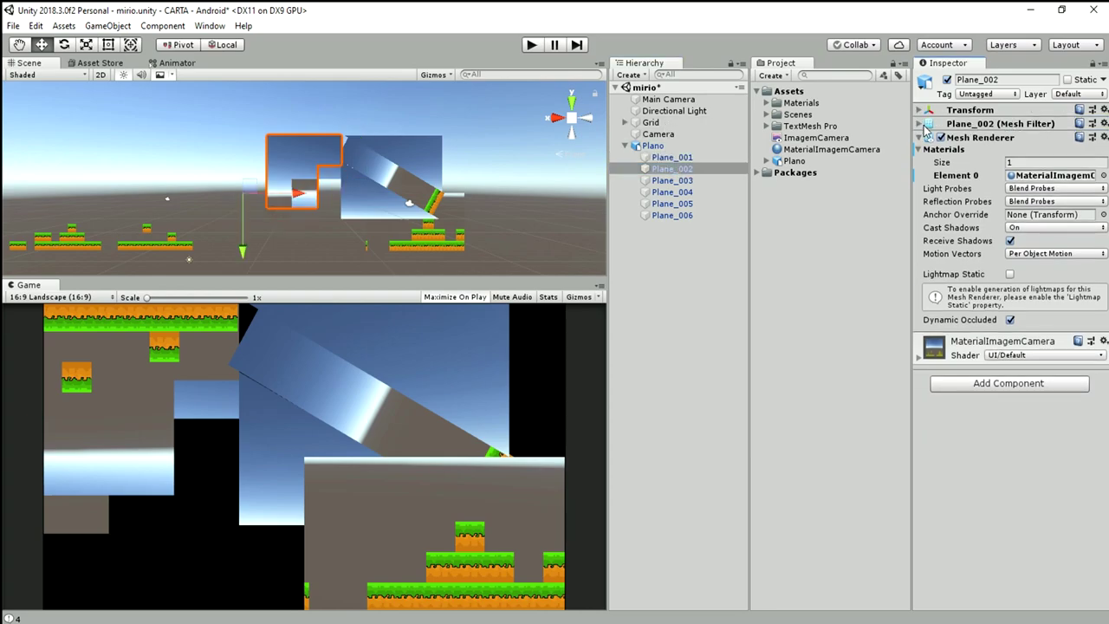
{"action": "left_click", "coordinate": [920, 123]}
{"action": "left_click", "coordinate": [920, 111]}
{"action": "left_click", "coordinate": [1001, 122]}
{"action": "type", "text": "0"}
{"action": "left_click", "coordinate": [1043, 123]}
{"action": "type", "text": "0"}
{"action": "left_click", "coordinate": [1089, 122]}
{"action": "type", "text": "0"}
{"action": "left_click", "coordinate": [1089, 135]}
{"action": "type", "text": "0"}
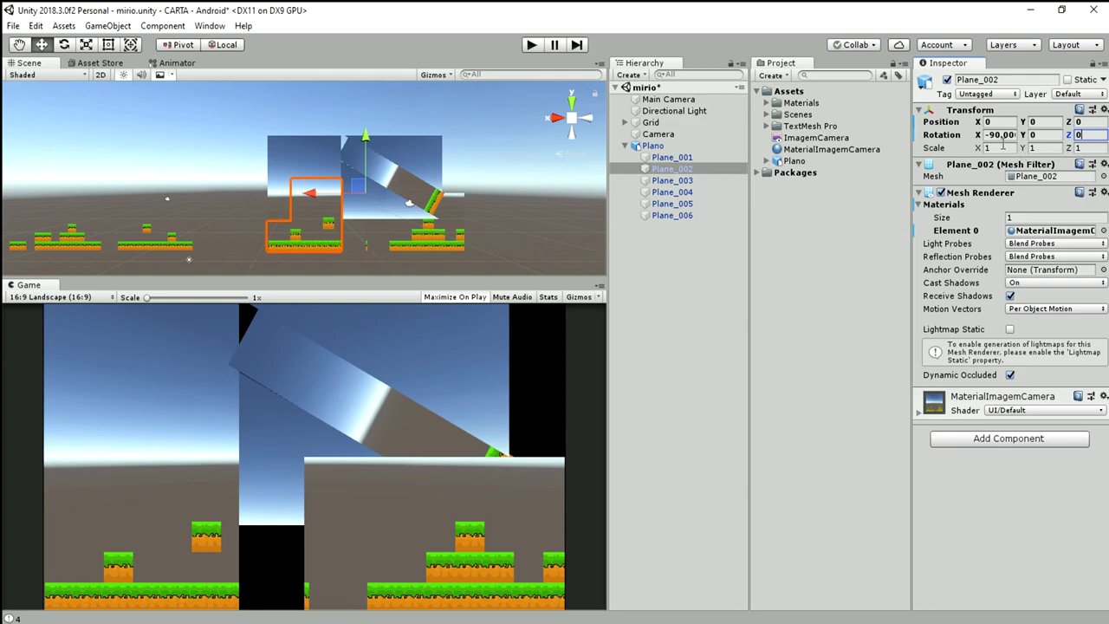
Select Plane_001 through Plane_006 and try dragging them out of the Plano group.
{"action": "left_click", "coordinate": [651, 147]}
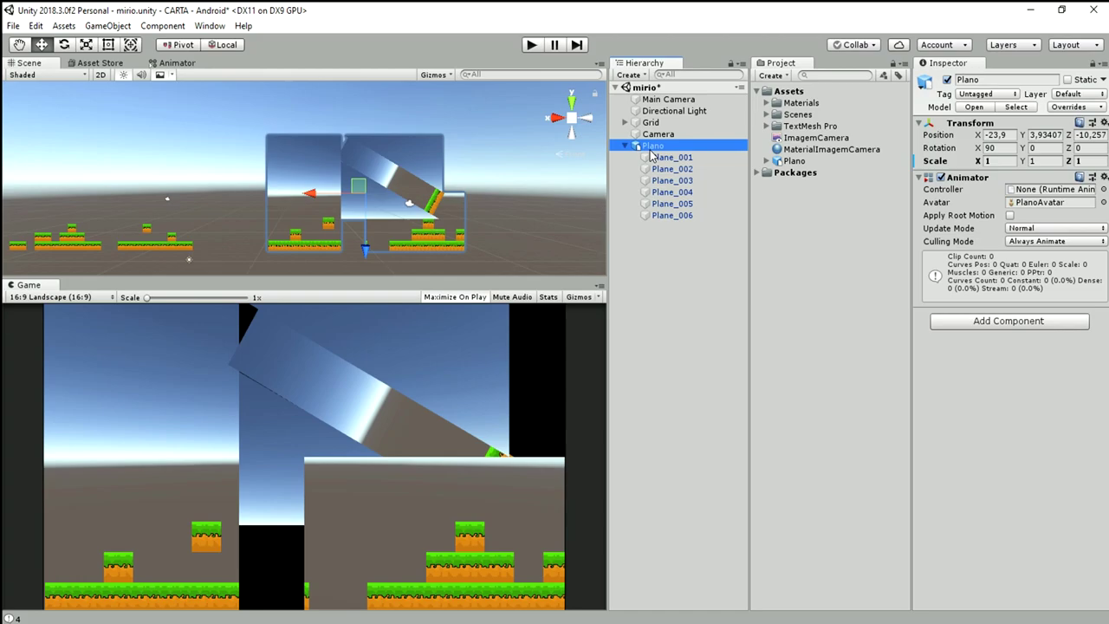
{"action": "left_click", "coordinate": [672, 158]}
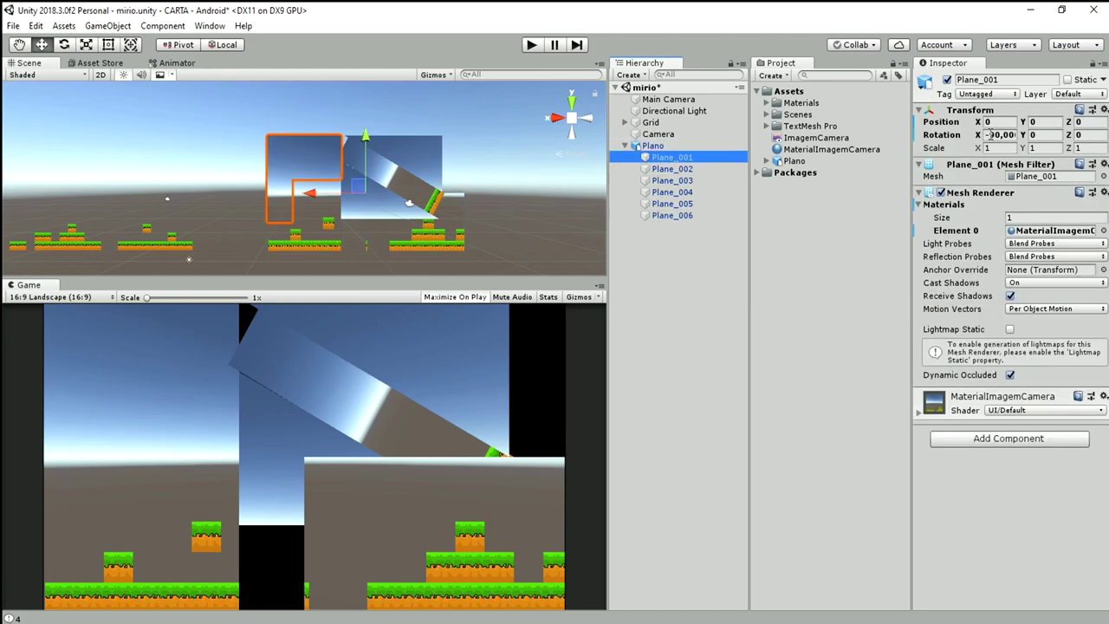
{"action": "left_click", "coordinate": [681, 150]}
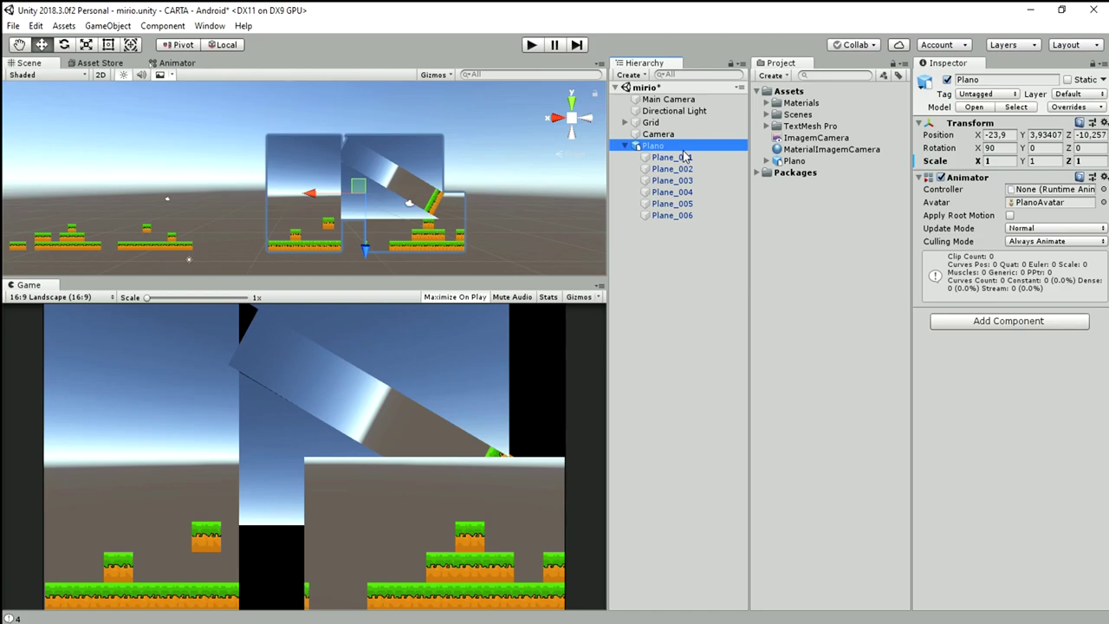
{"action": "left_click", "coordinate": [683, 156]}
{"action": "left_click", "coordinate": [683, 215], "text": "shift"}
{"action": "left_click_drag", "start_coordinate": [682, 215], "coordinate": [687, 271]}
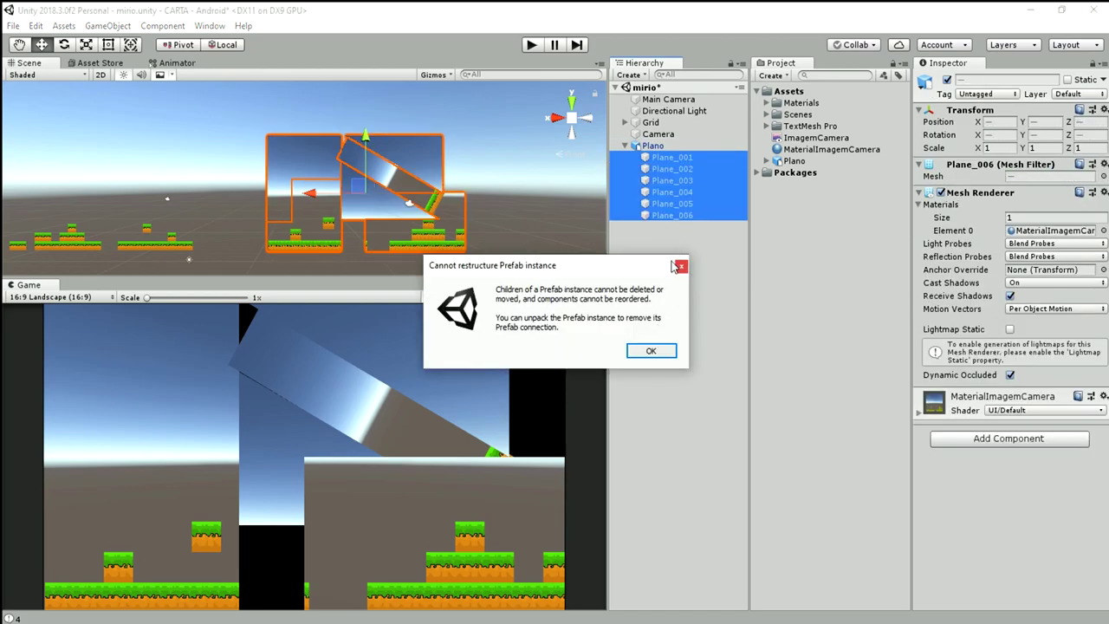
Dismiss the prefab warning and look through Plano, Plane_006, Plane_005 and Plane_004.
{"action": "left_click", "coordinate": [677, 266]}
{"action": "left_click", "coordinate": [674, 161]}
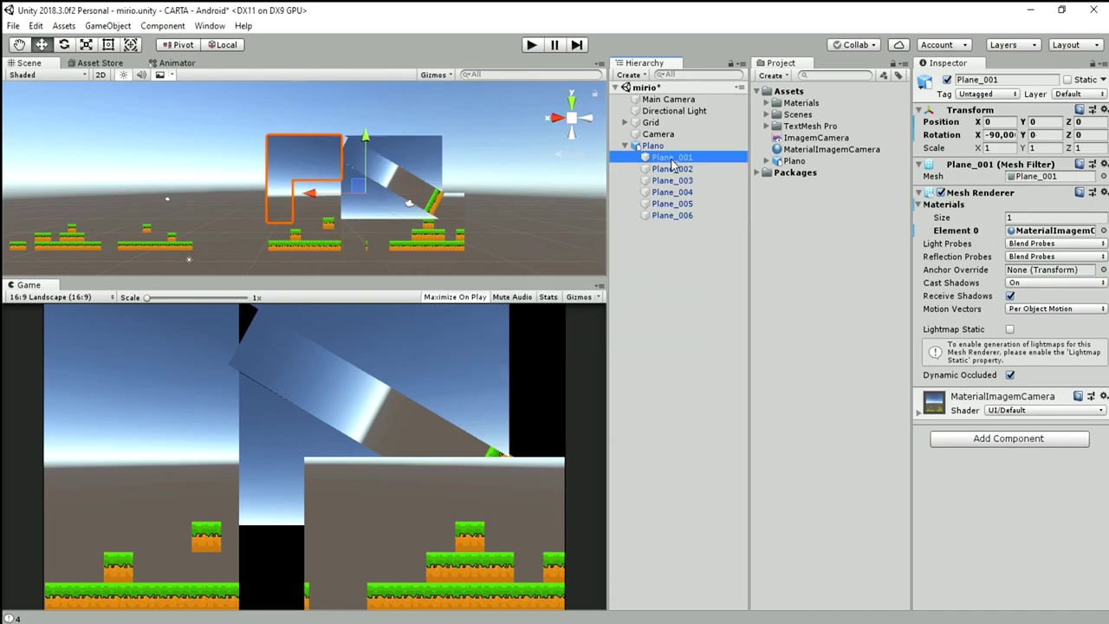
{"action": "left_click", "coordinate": [656, 147]}
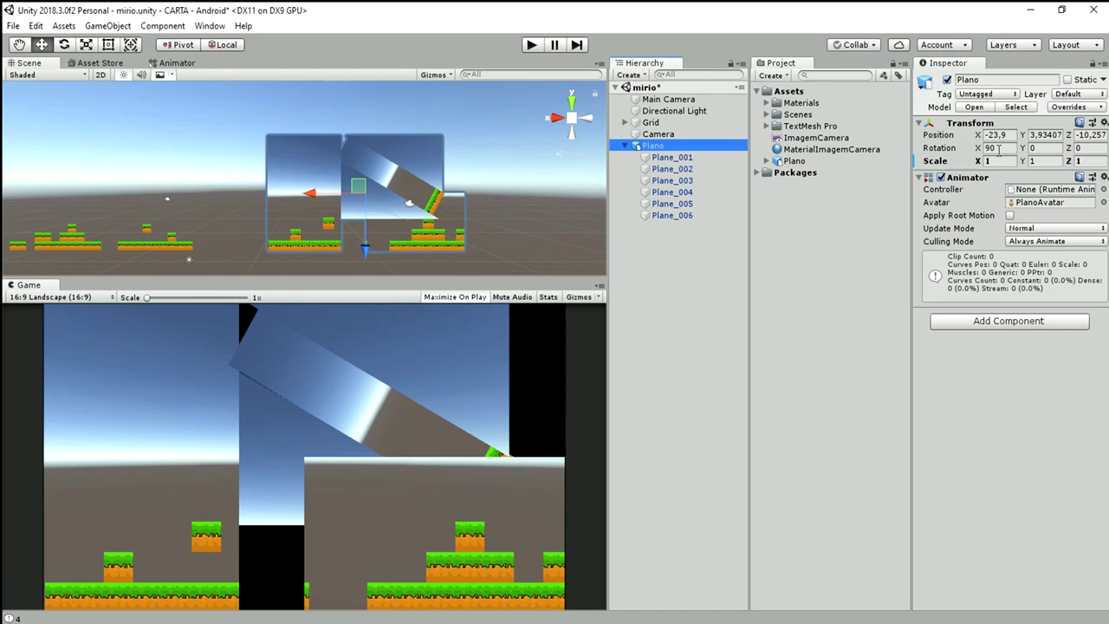
{"action": "left_click", "coordinate": [673, 215]}
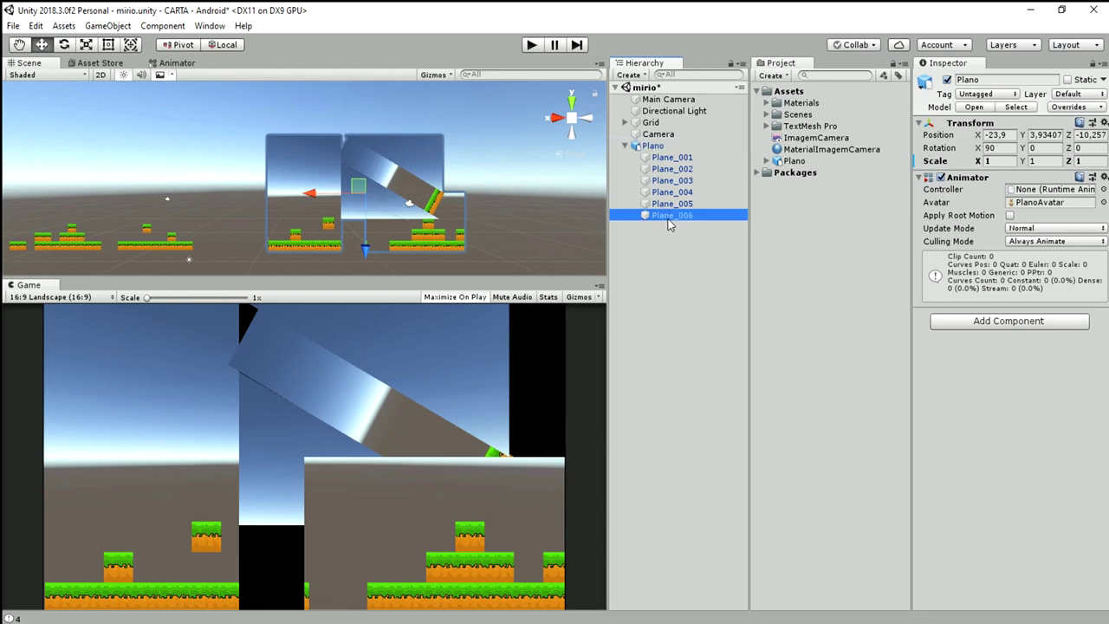
{"action": "left_click", "coordinate": [675, 206]}
{"action": "left_click", "coordinate": [682, 196]}
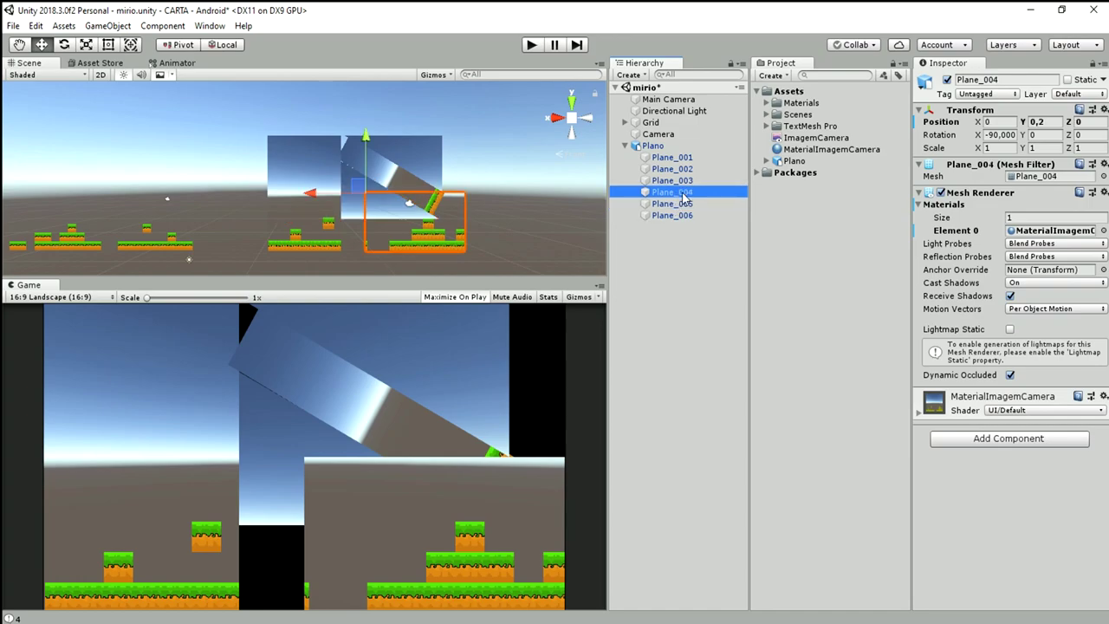
{"action": "left_click", "coordinate": [703, 247]}
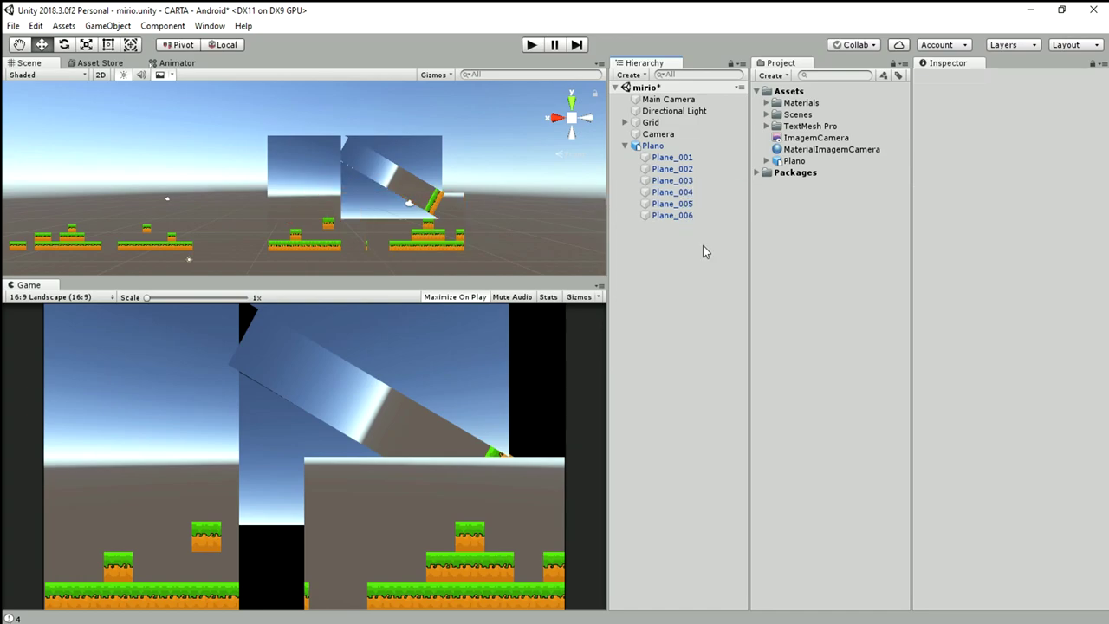
{"action": "key", "text": "ctrl+z"}
Undo the transform edits on Plane_001 and Plane_002 with Ctrl+Z.
{"action": "key", "text": "ctrl+z"}
{"action": "key", "text": "ctrl+z"}
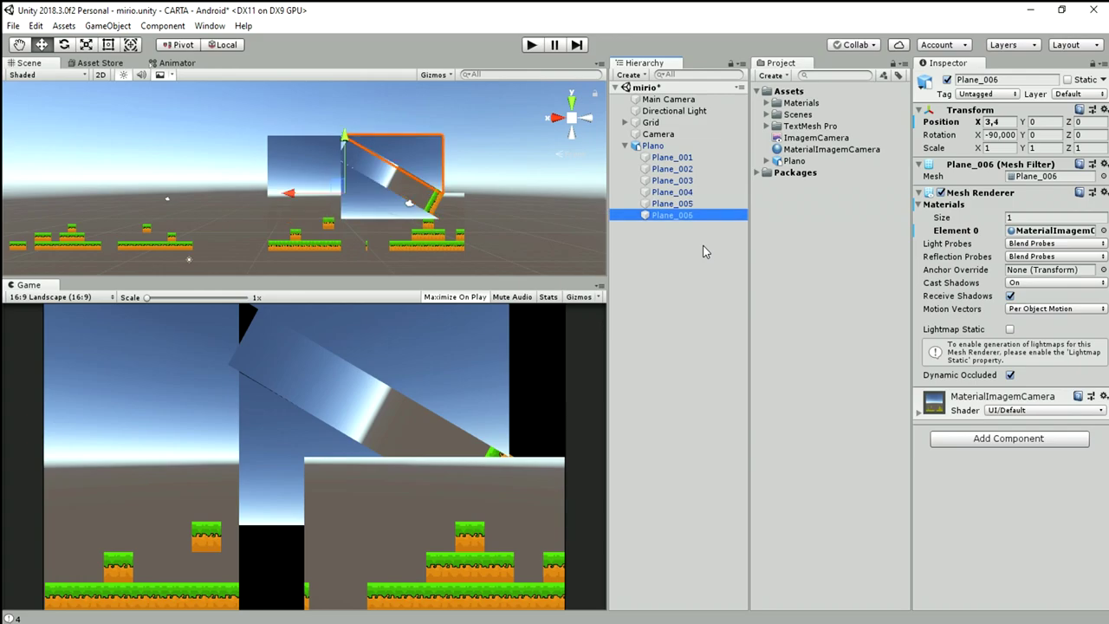
{"action": "key", "text": "ctrl+z"}
{"action": "key", "text": "ctrl+z"}
{"action": "key", "text": "ctrl+z"}
{"action": "key", "text": "ctrl+z"}
{"action": "key", "text": "ctrl+z"}
{"action": "key", "text": "ctrl+z"}
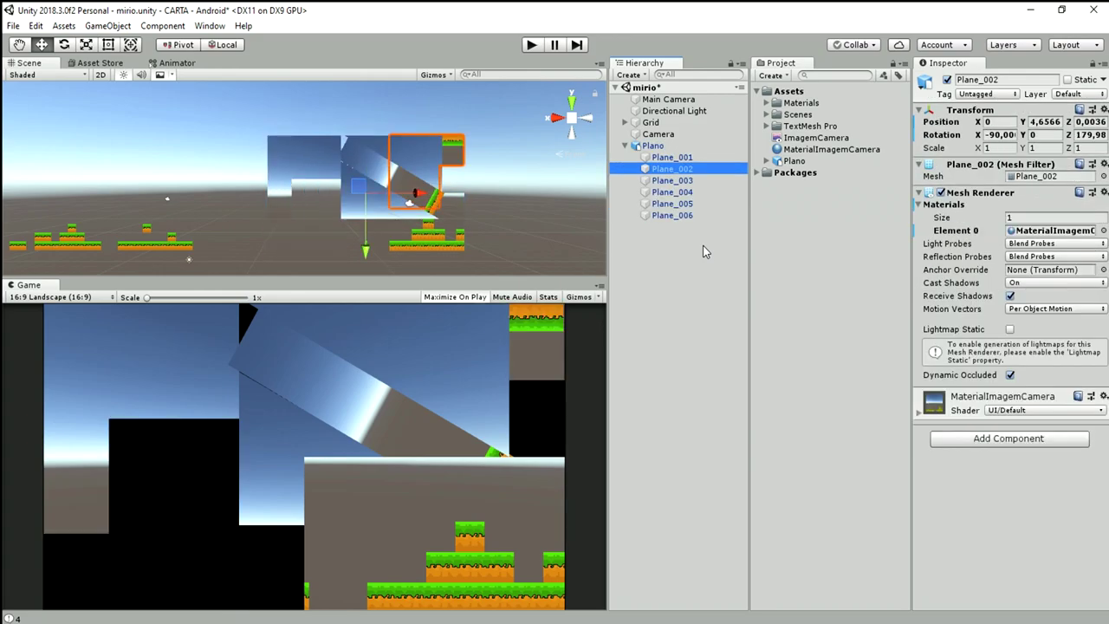
{"action": "key", "text": "ctrl+z"}
{"action": "key", "text": "ctrl+z"}
{"action": "key", "text": "ctrl+z"}
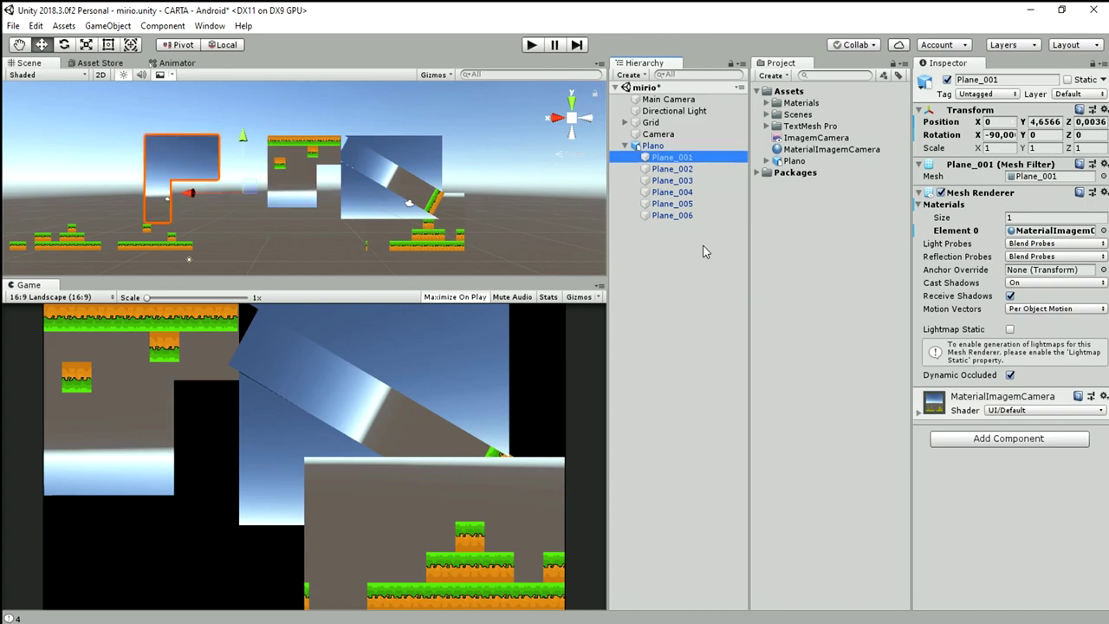
{"action": "key", "text": "ctrl+z"}
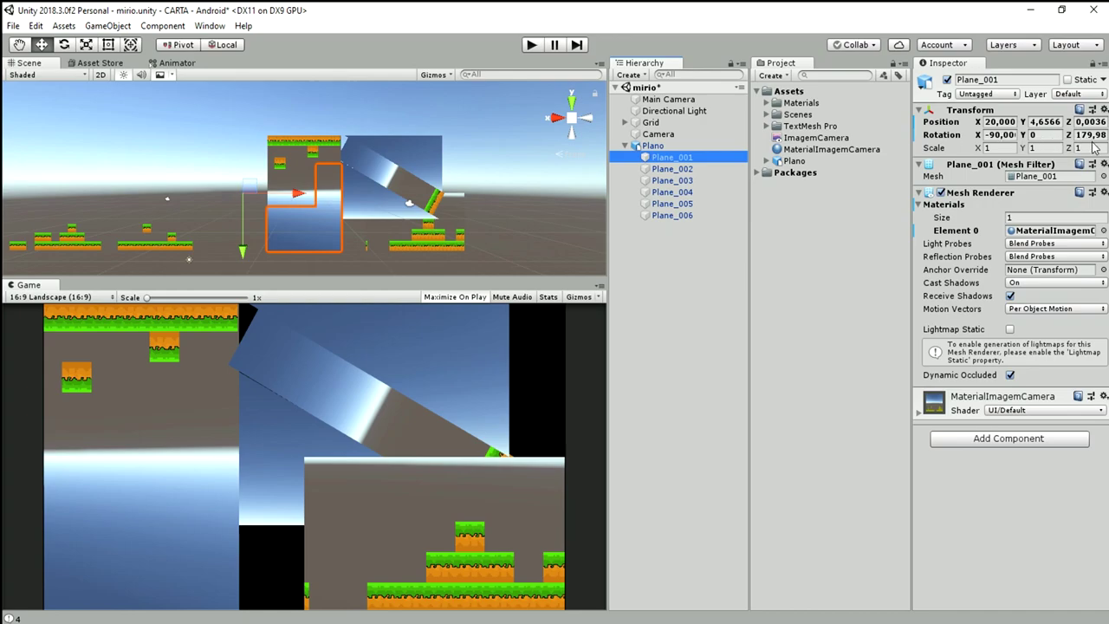
Create a C# script named ControleImagensJogo in the Project panel and open it.
{"action": "right_click", "coordinate": [811, 221]}
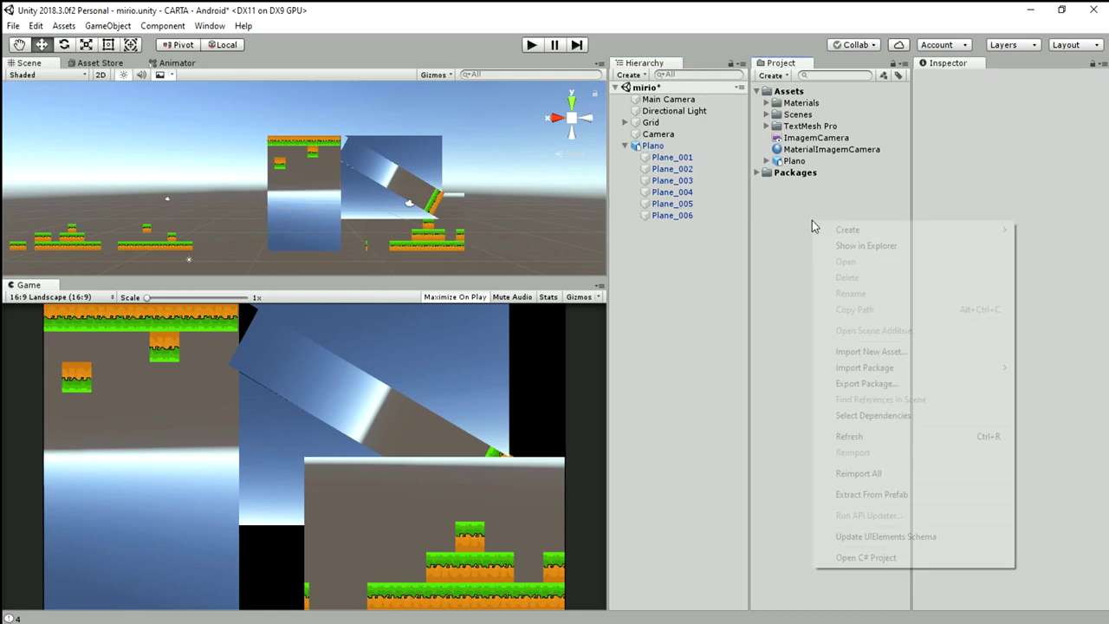
{"action": "mouse_move", "coordinate": [844, 230]}
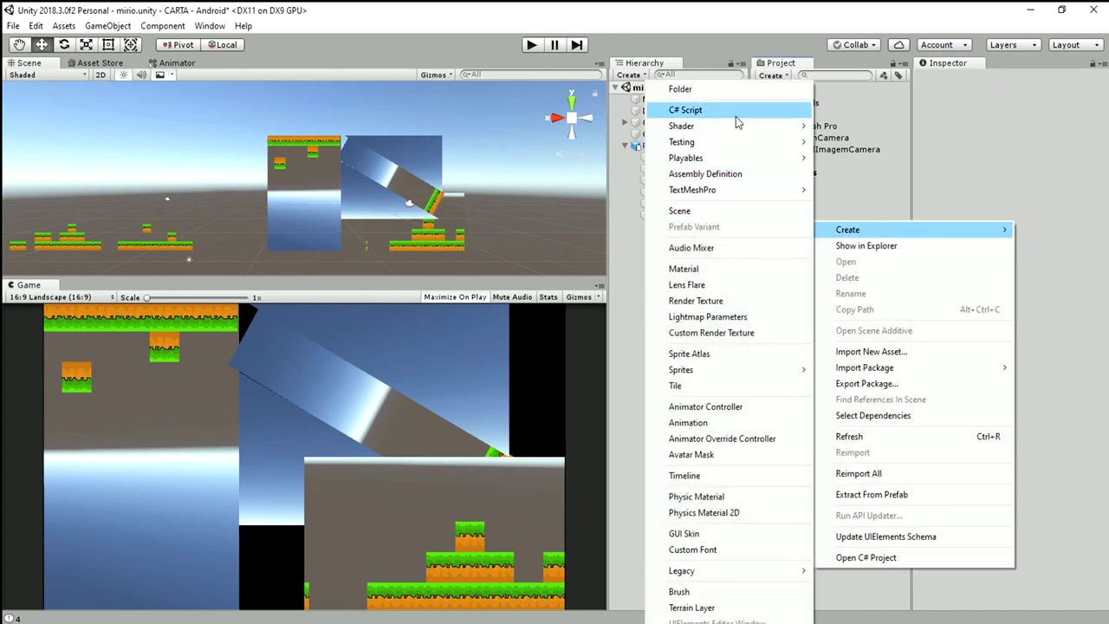
{"action": "left_click", "coordinate": [735, 114]}
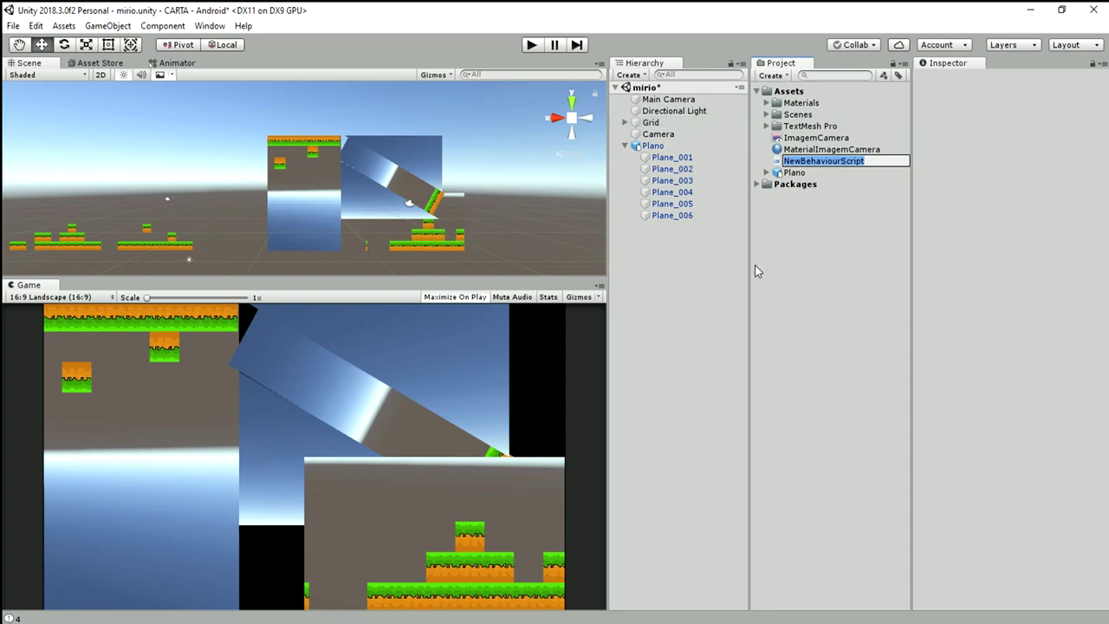
{"action": "type", "text": "Controle"}
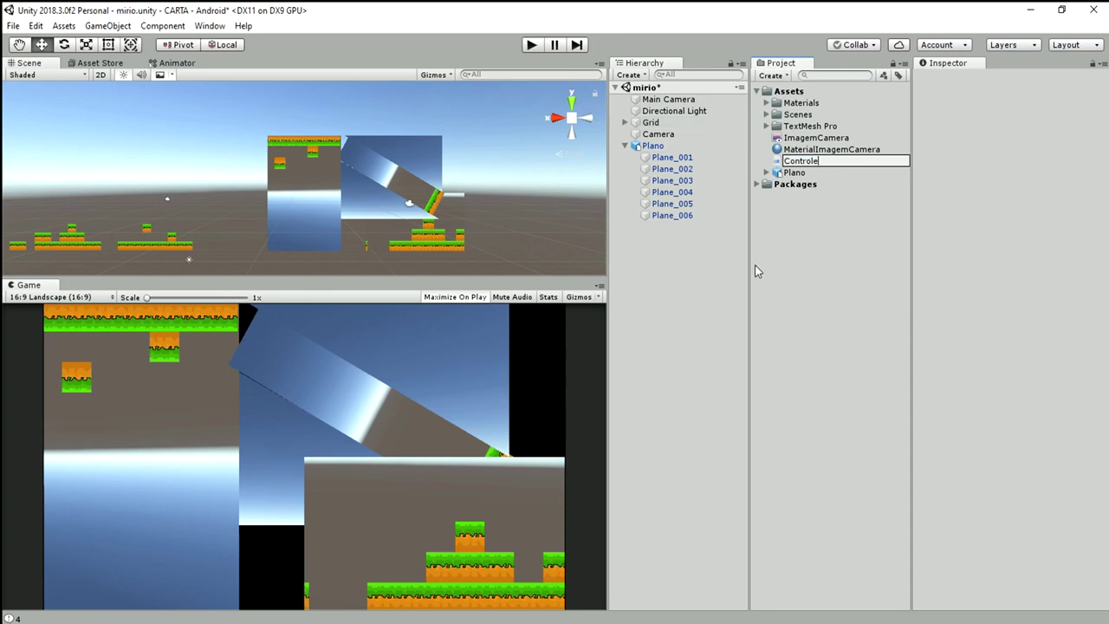
{"action": "type", "text": "ImagensJogo"}
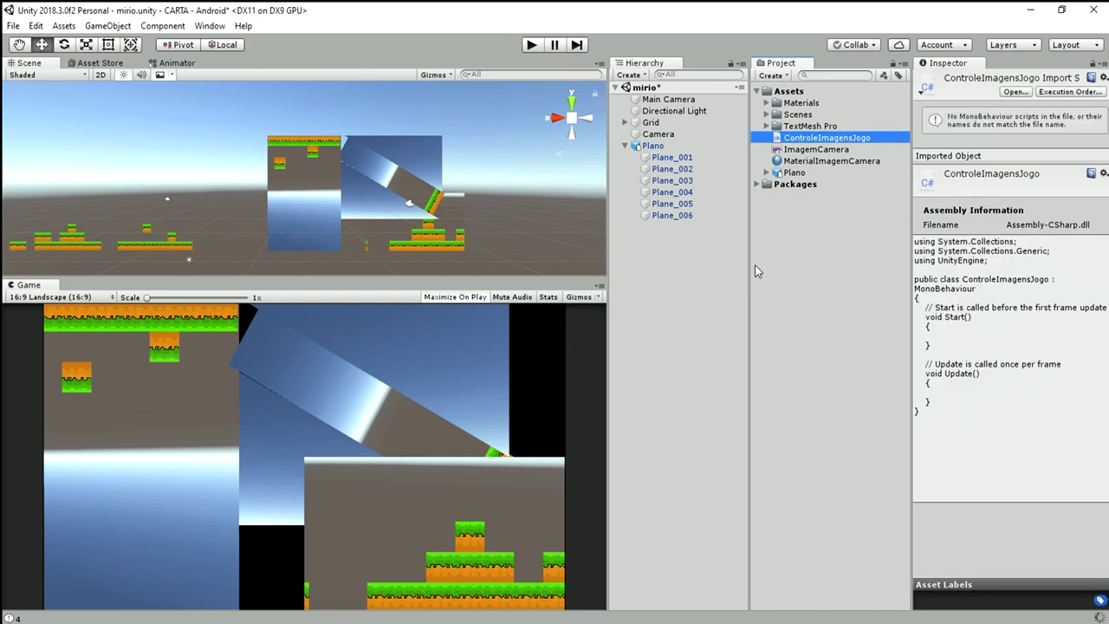
{"action": "key", "text": "Return"}
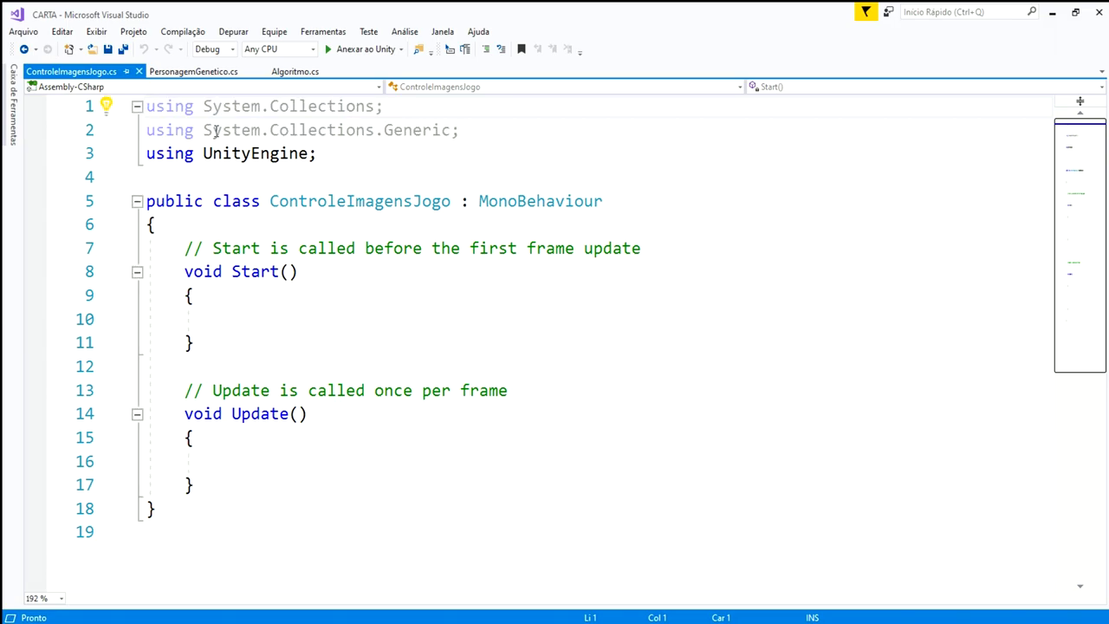
Reformat the script and declare 'static public bool voltaImagens;' above Start.
{"action": "left_click", "coordinate": [312, 310]}
{"action": "key", "text": "ctrl+k"}
{"action": "key", "text": "ctrl+d"}
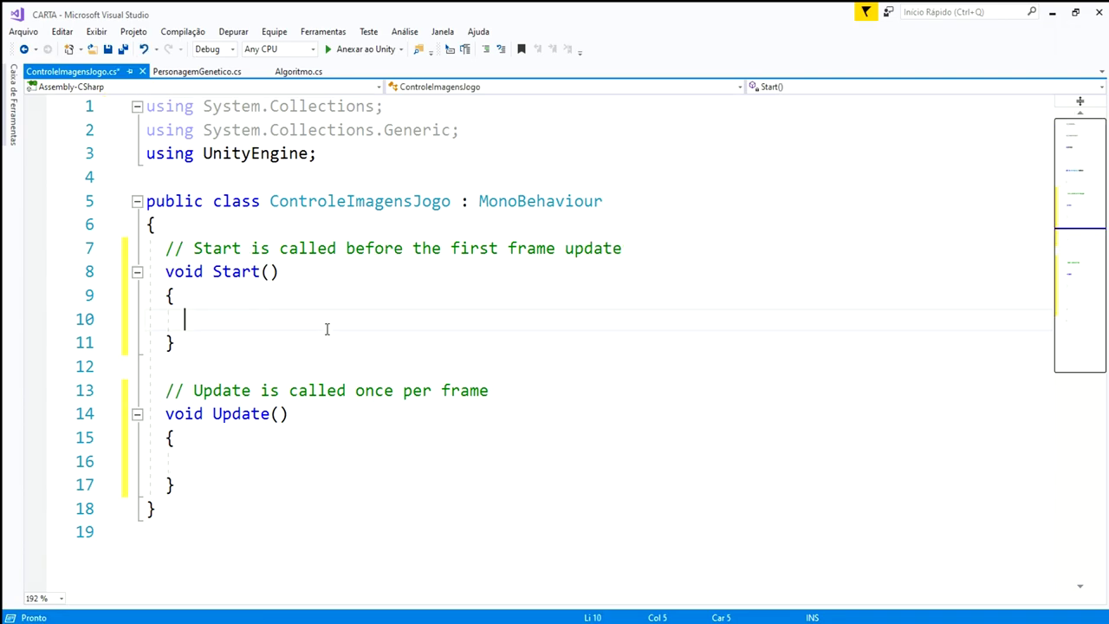
{"action": "left_click", "coordinate": [243, 467]}
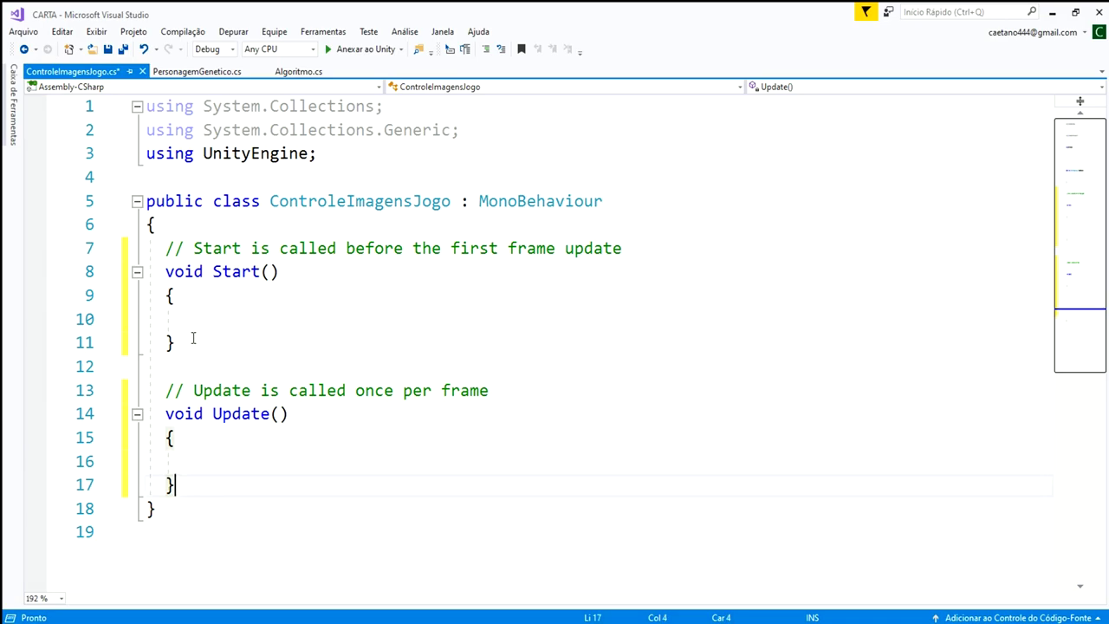
{"action": "left_click", "coordinate": [507, 234]}
{"action": "key", "text": "Return"}
{"action": "key", "text": "Return"}
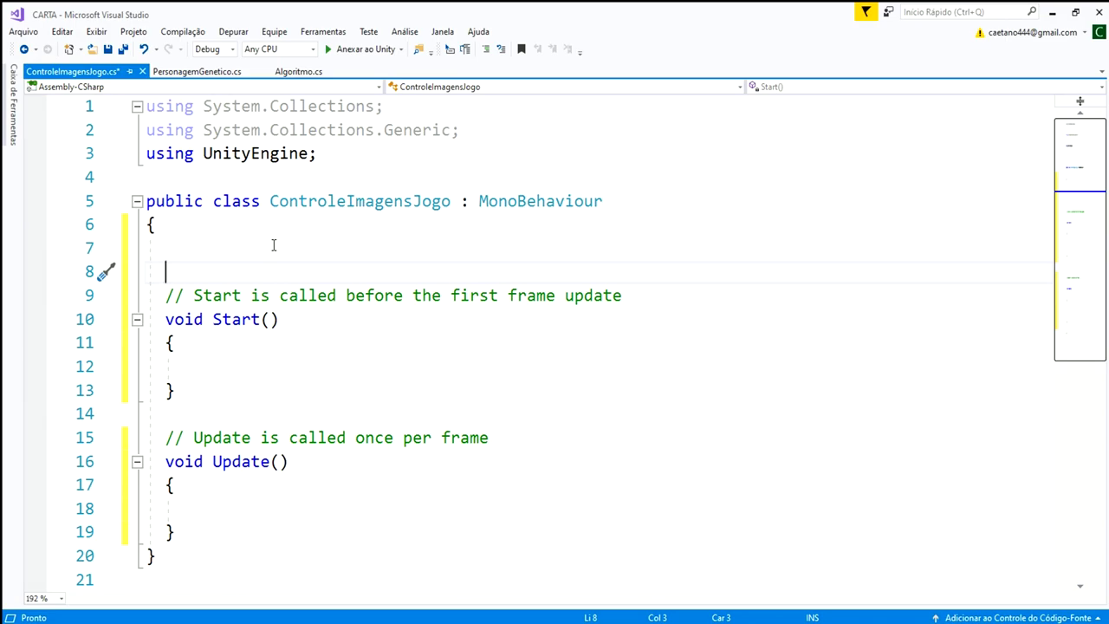
{"action": "type", "text": "static "}
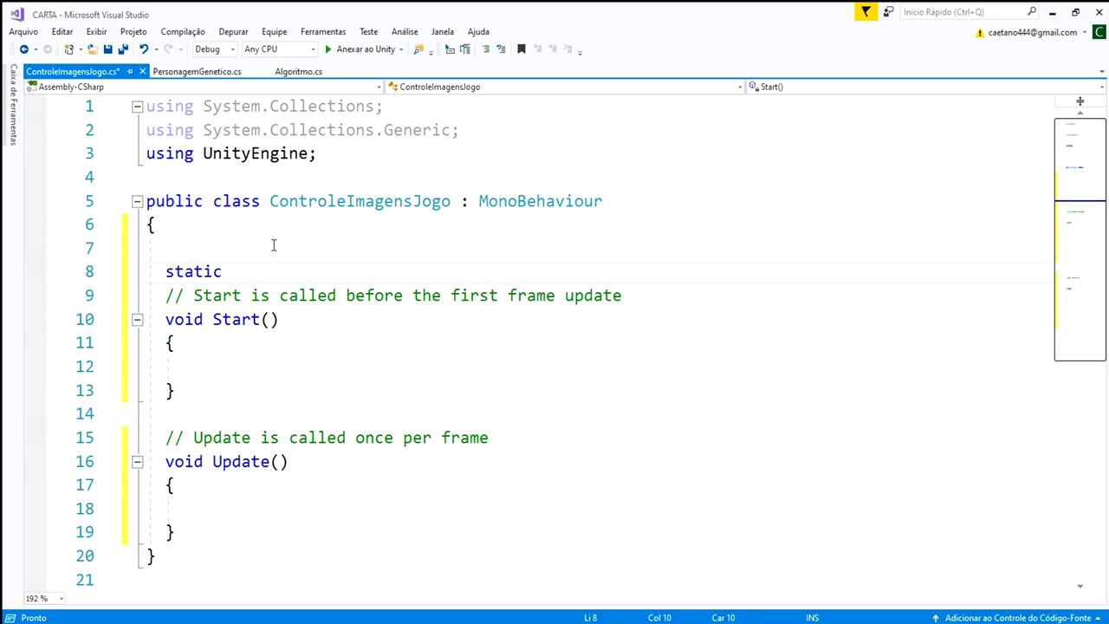
{"action": "type", "text": "vo"}
{"action": "type", "text": "ltaImaa"}
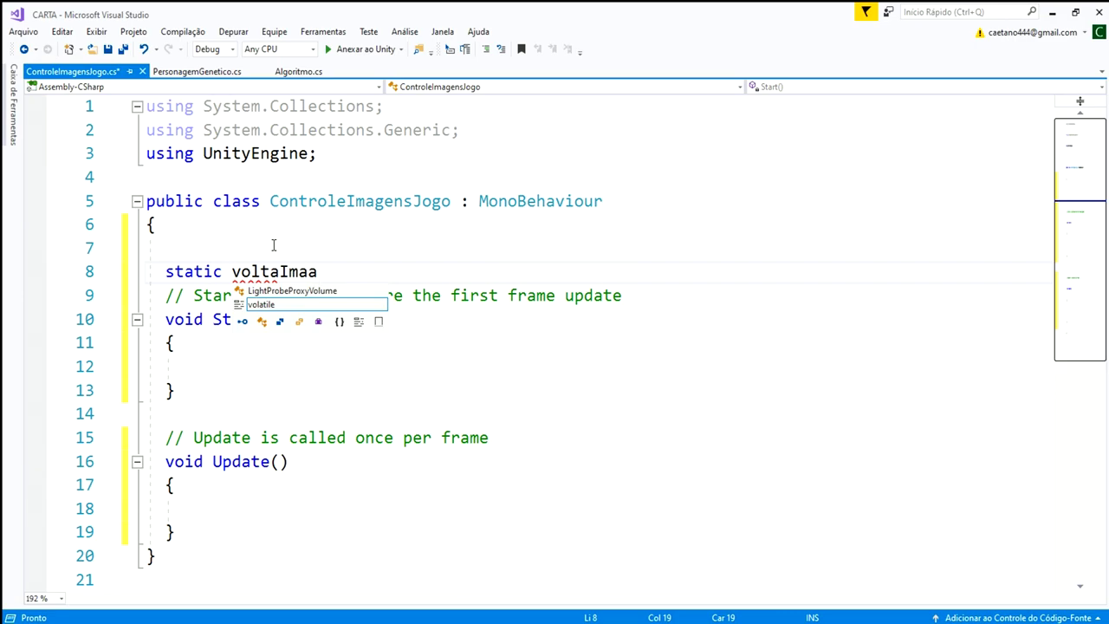
{"action": "key", "text": "BackSpace"}
{"action": "type", "text": "gens"}
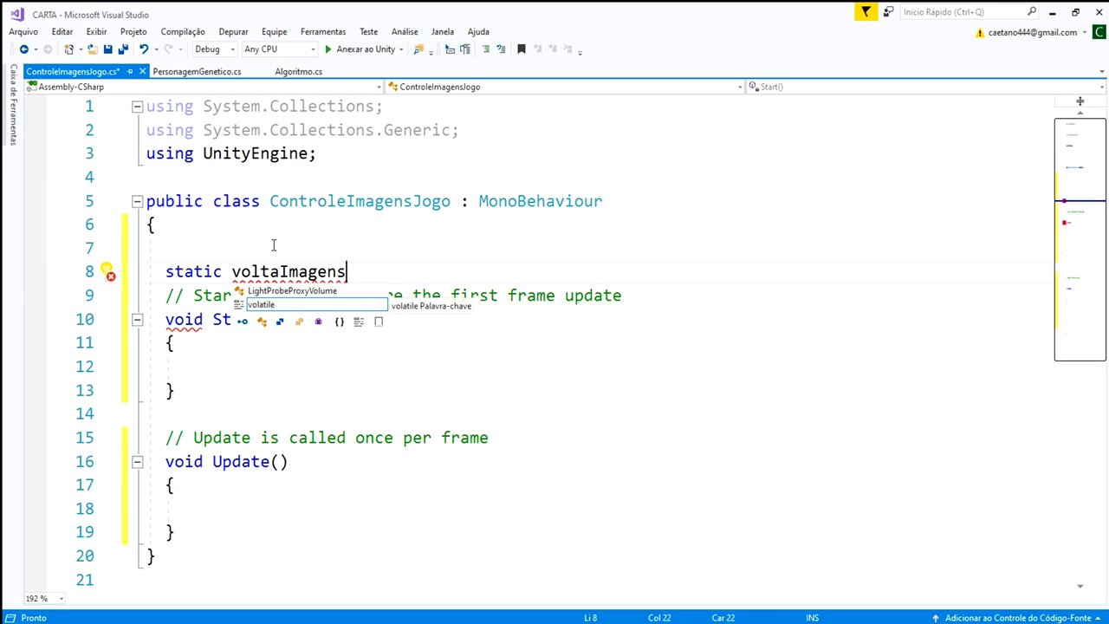
{"action": "key", "text": "Left"}
{"action": "key", "text": "Left"}
{"action": "key", "text": "Left"}
{"action": "key", "text": "Left"}
{"action": "key", "text": "Left"}
{"action": "key", "text": "Left"}
{"action": "key", "text": "Left"}
{"action": "type", "text": "public bool"}
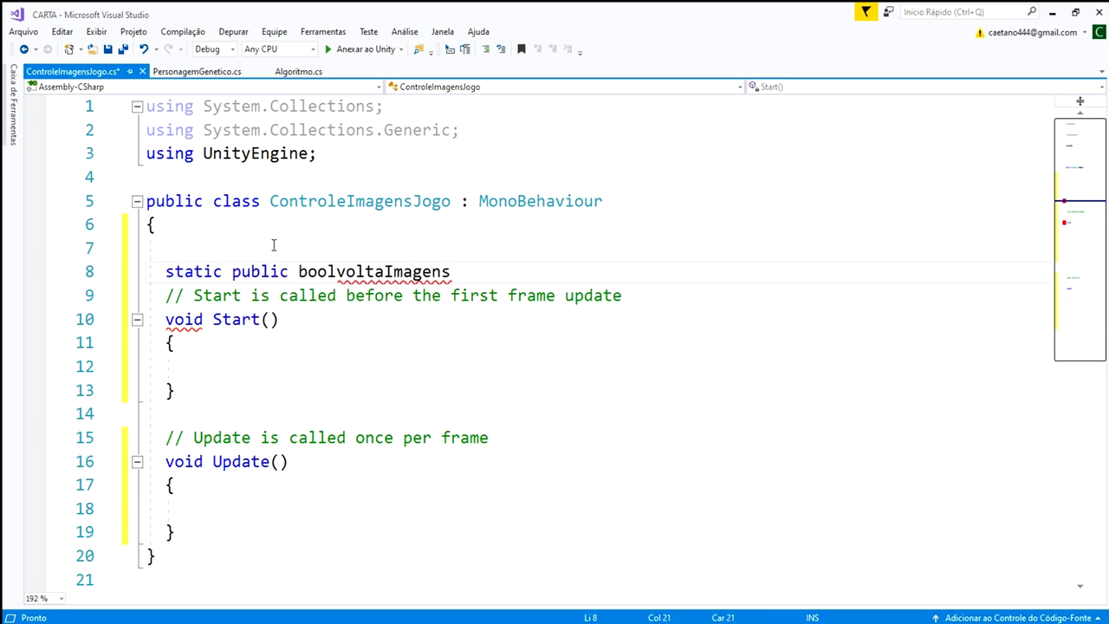
{"action": "left_click", "coordinate": [451, 271]}
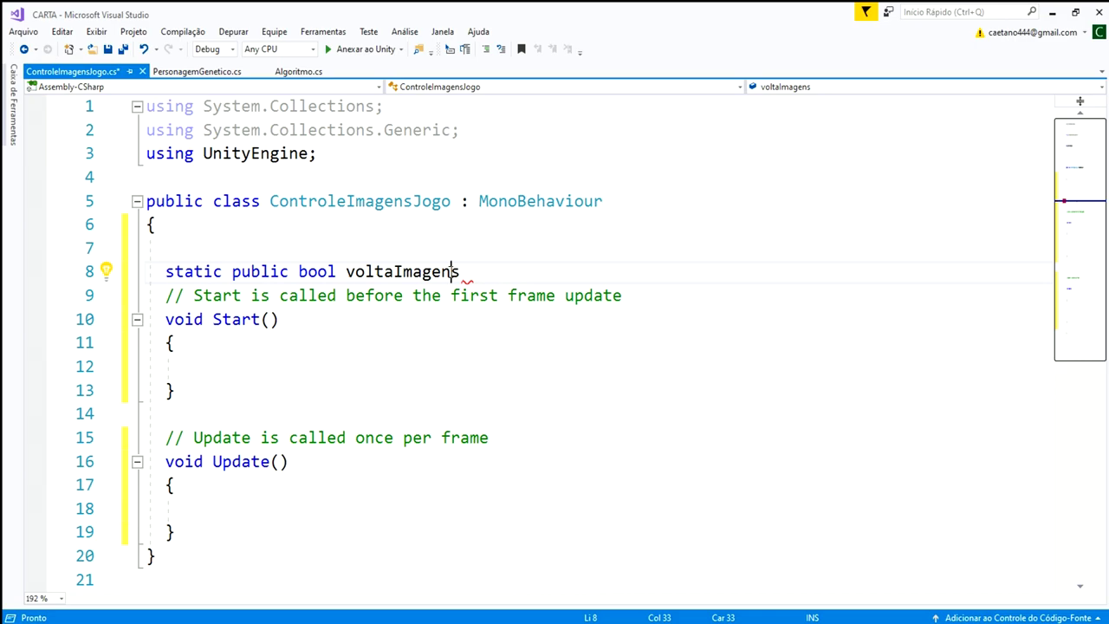
{"action": "key", "text": "End"}
{"action": "type", "text": ";"}
Add 'voltaImagens = false;' inside Start and save the script.
{"action": "double_click", "coordinate": [398, 271]}
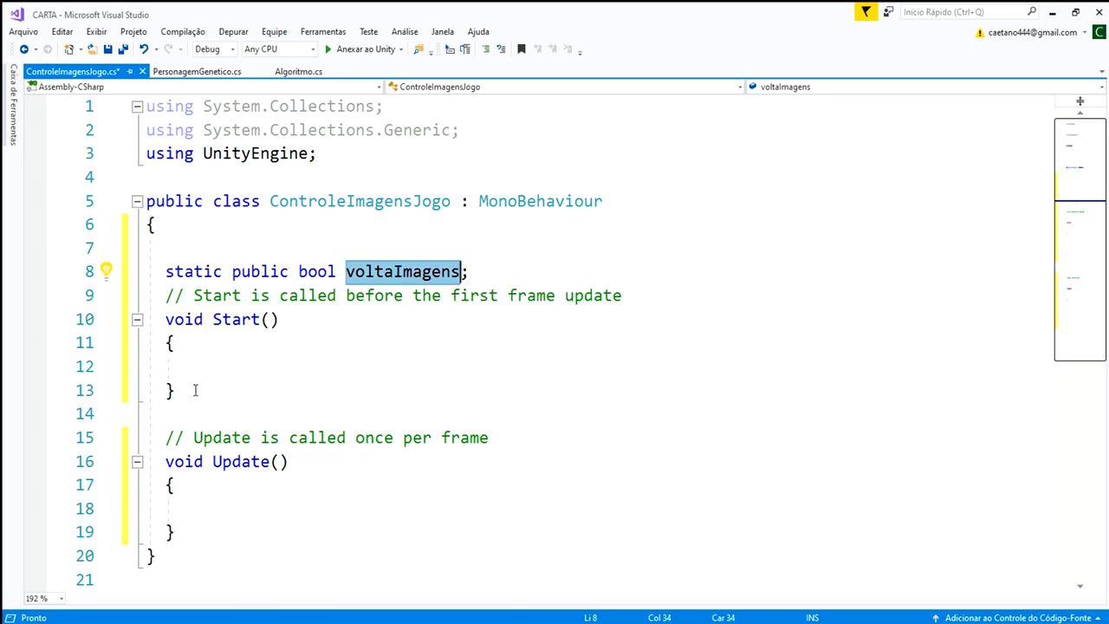
{"action": "key", "text": "ctrl+c"}
{"action": "key", "text": "Down"}
{"action": "key", "text": "Down"}
{"action": "key", "text": "Down"}
{"action": "key", "text": "ctrl+v"}
{"action": "type", "text": "= false"}
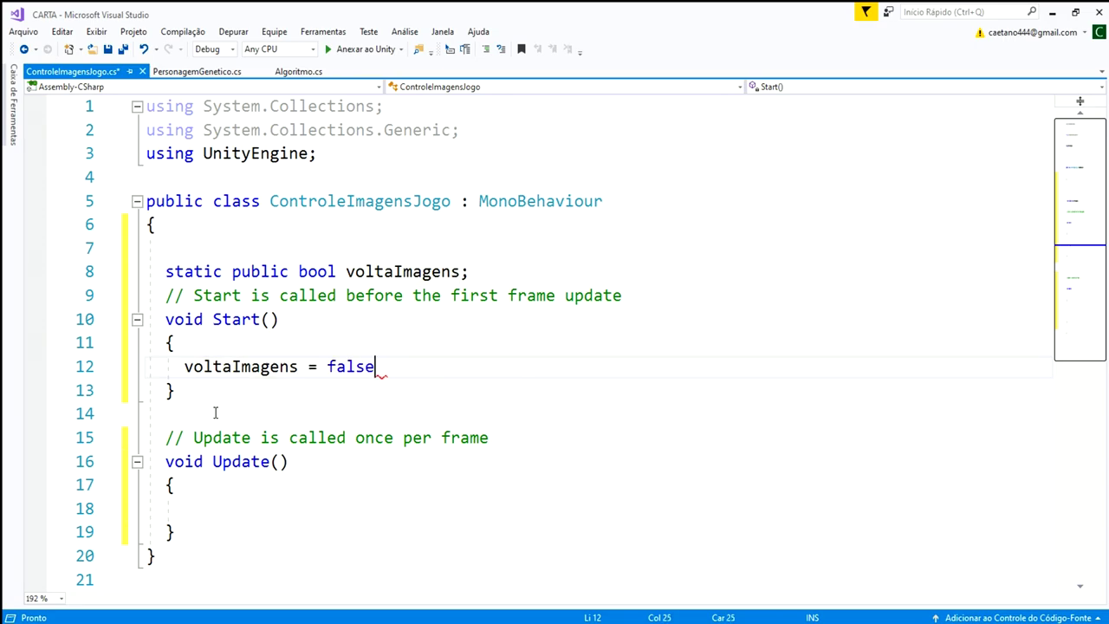
{"action": "type", "text": ";"}
{"action": "key", "text": "ctrl+s"}
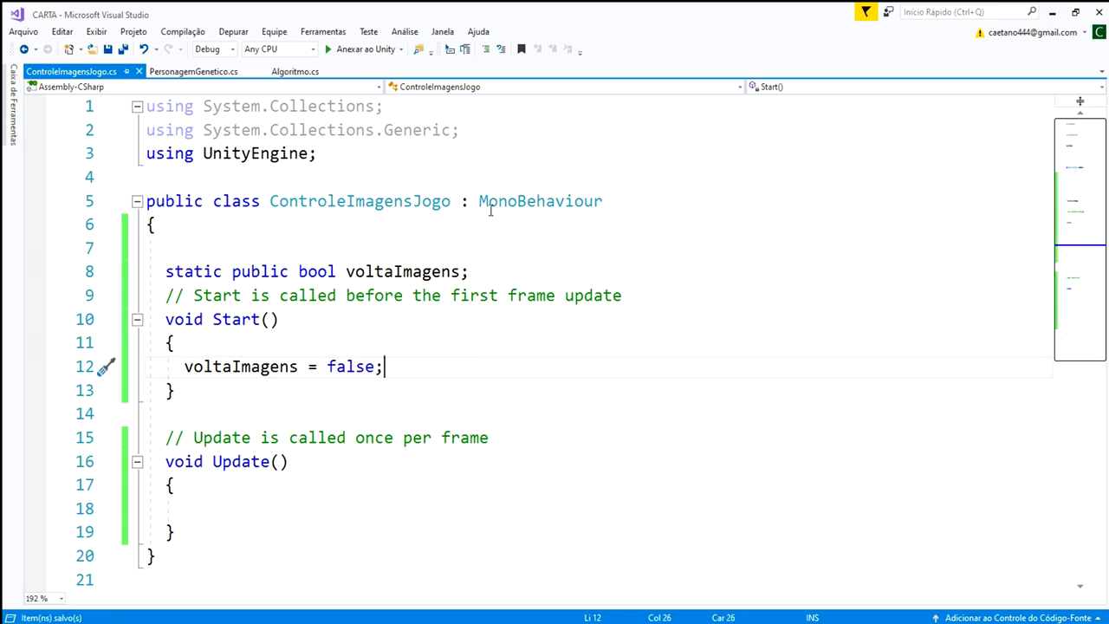
{"action": "double_click", "coordinate": [406, 206]}
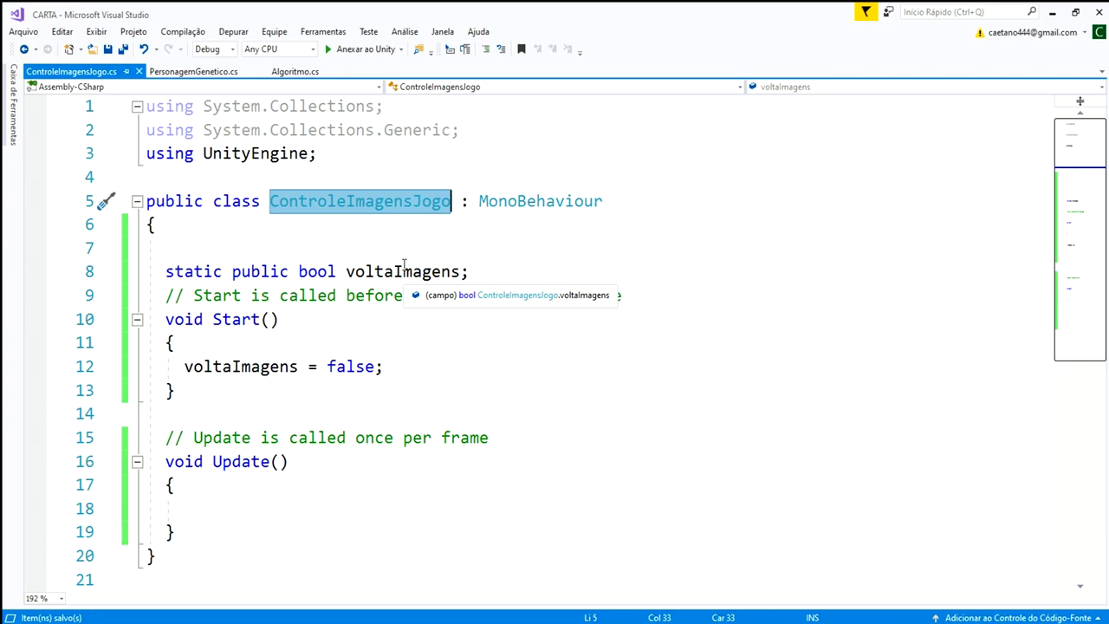
{"action": "key", "text": "alt+Tab"}
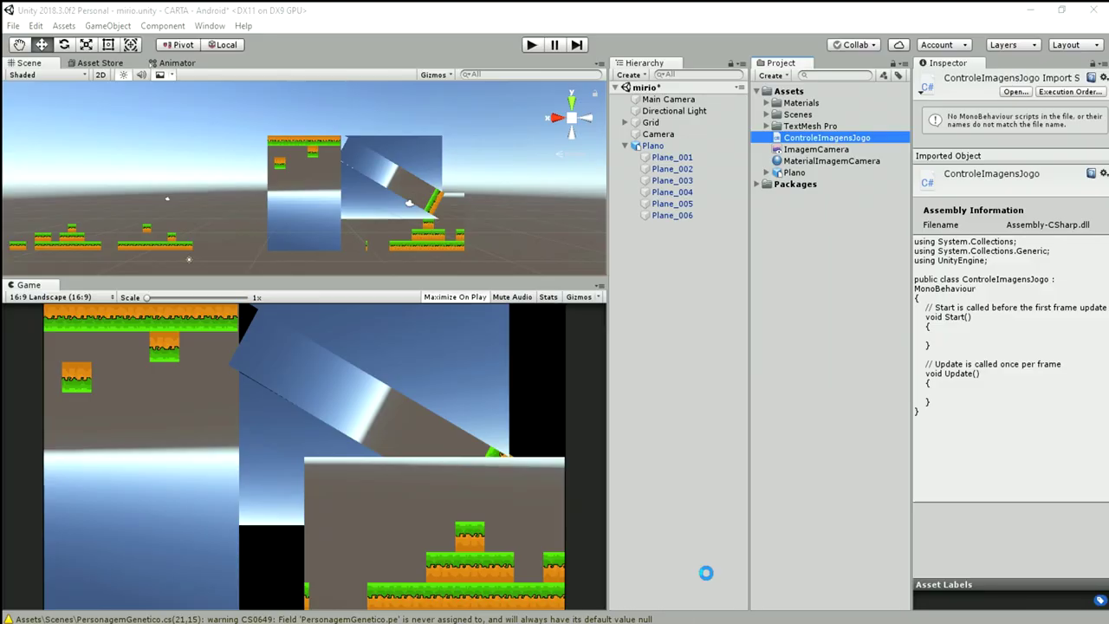
Create a second C# script named ImagensJogo in the Project panel.
{"action": "right_click", "coordinate": [786, 271]}
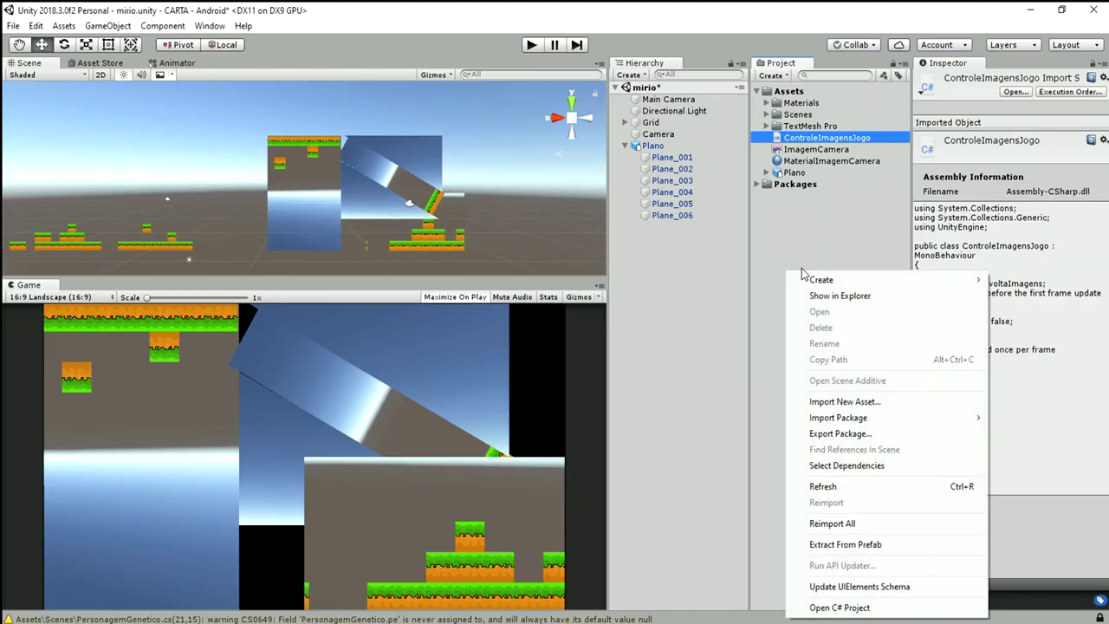
{"action": "mouse_move", "coordinate": [827, 280]}
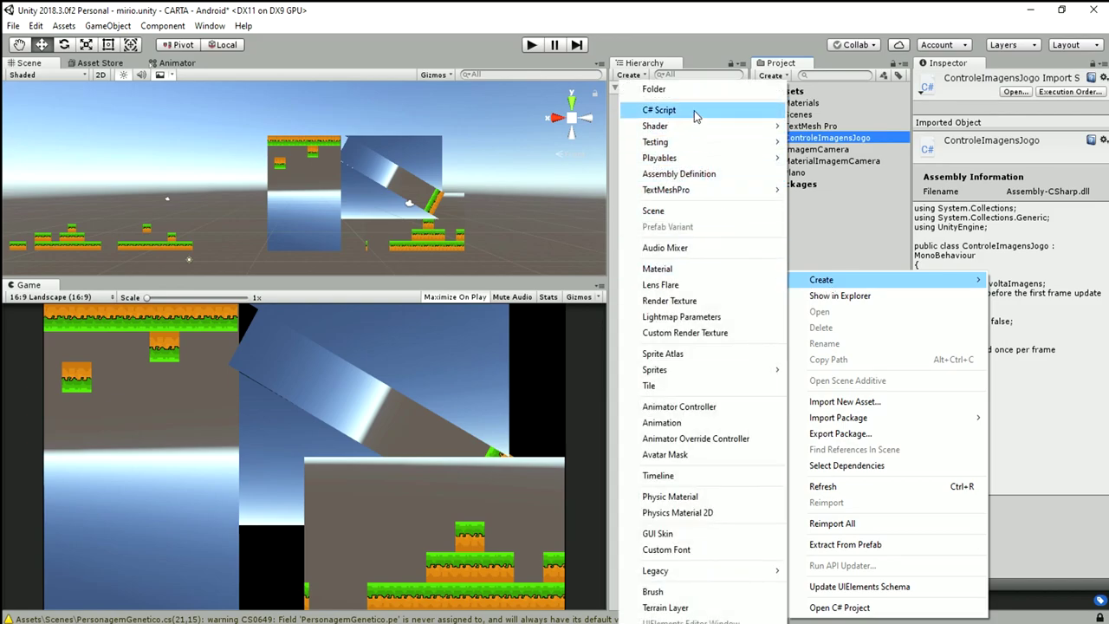
{"action": "left_click", "coordinate": [698, 110]}
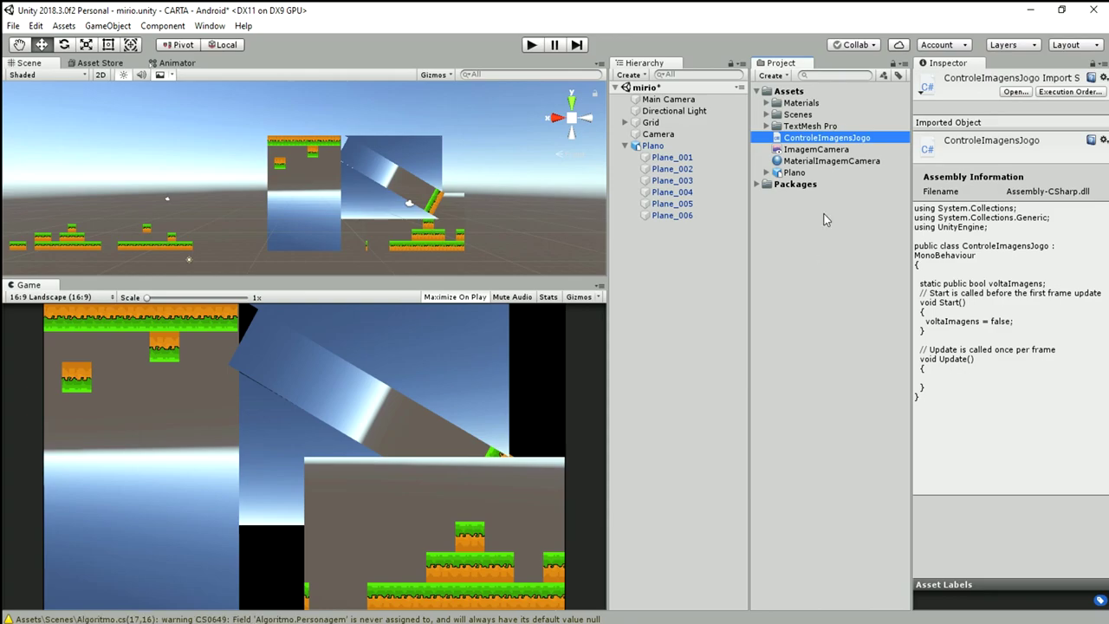
{"action": "type", "text": "ImagensJogo"}
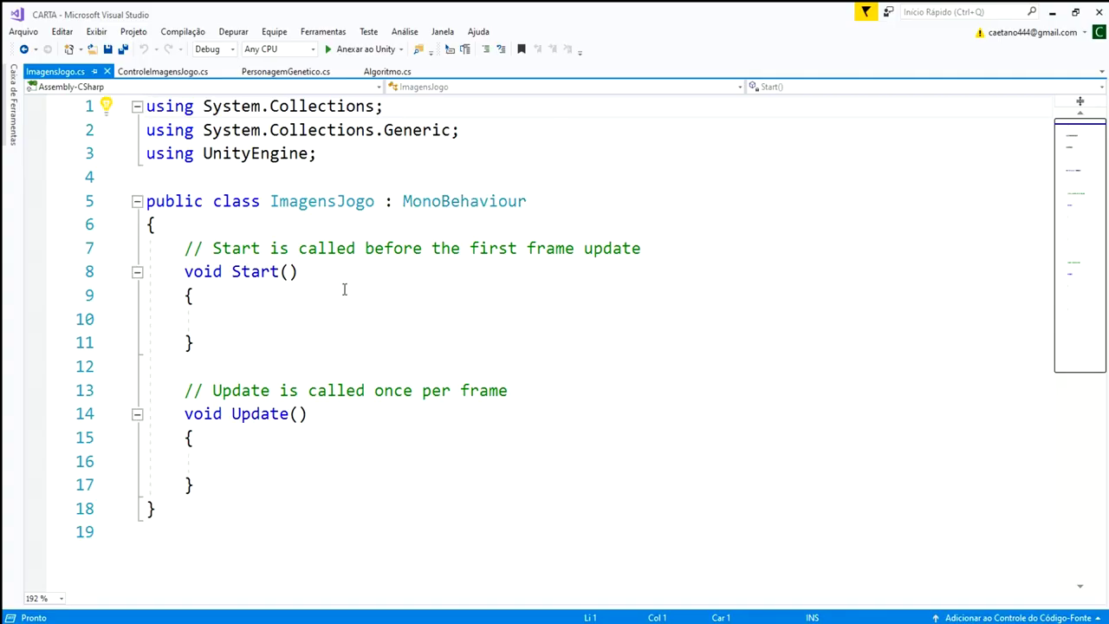
Reformat the ImagensJogo script and return to the Update method body.
{"action": "key", "text": "ctrl+k"}
{"action": "key", "text": "ctrl+d"}
{"action": "left_click", "coordinate": [210, 484]}
{"action": "key", "text": "Return"}
{"action": "key", "text": "Return"}
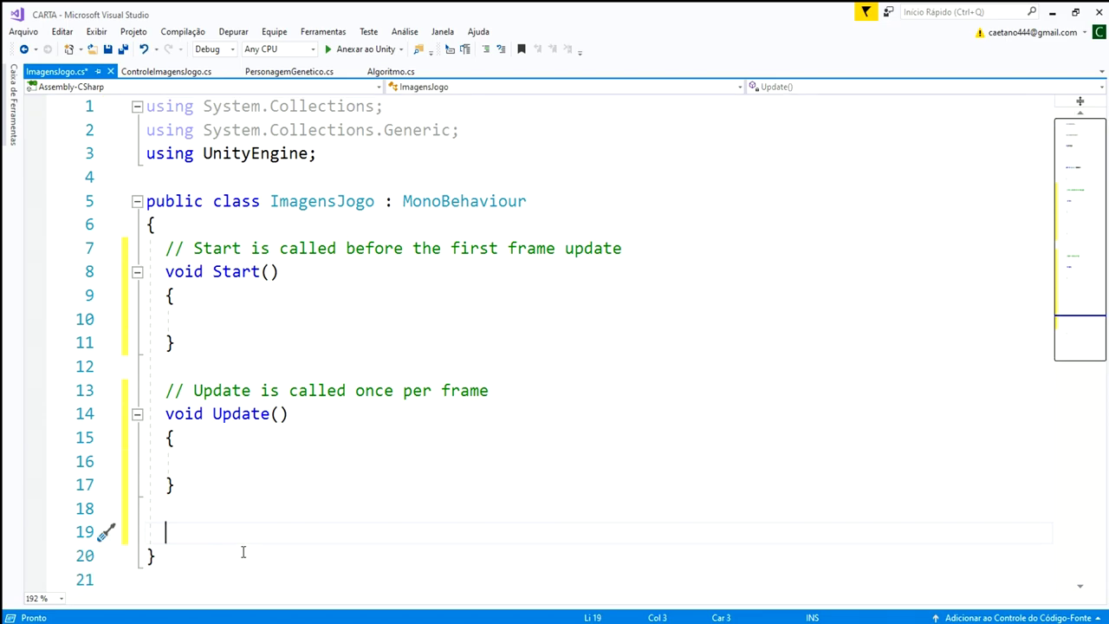
{"action": "type", "text": "void"}
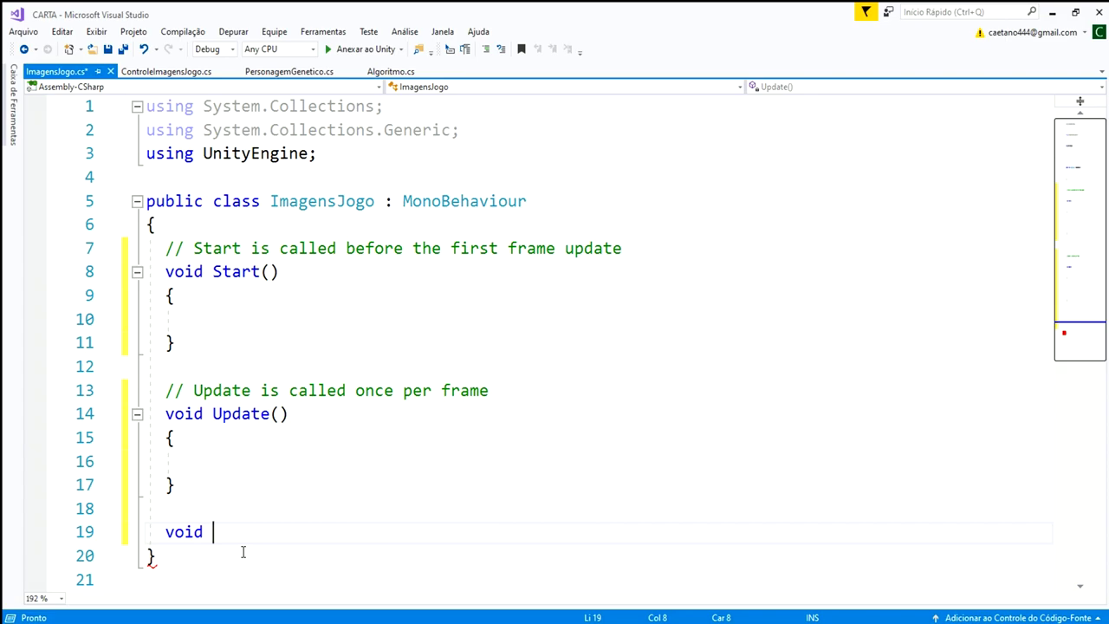
{"action": "key", "text": "BackSpace"}
{"action": "key", "text": "BackSpace"}
{"action": "key", "text": "BackSpace"}
{"action": "key", "text": "Up"}
{"action": "key", "text": "Up"}
{"action": "key", "text": "Up"}
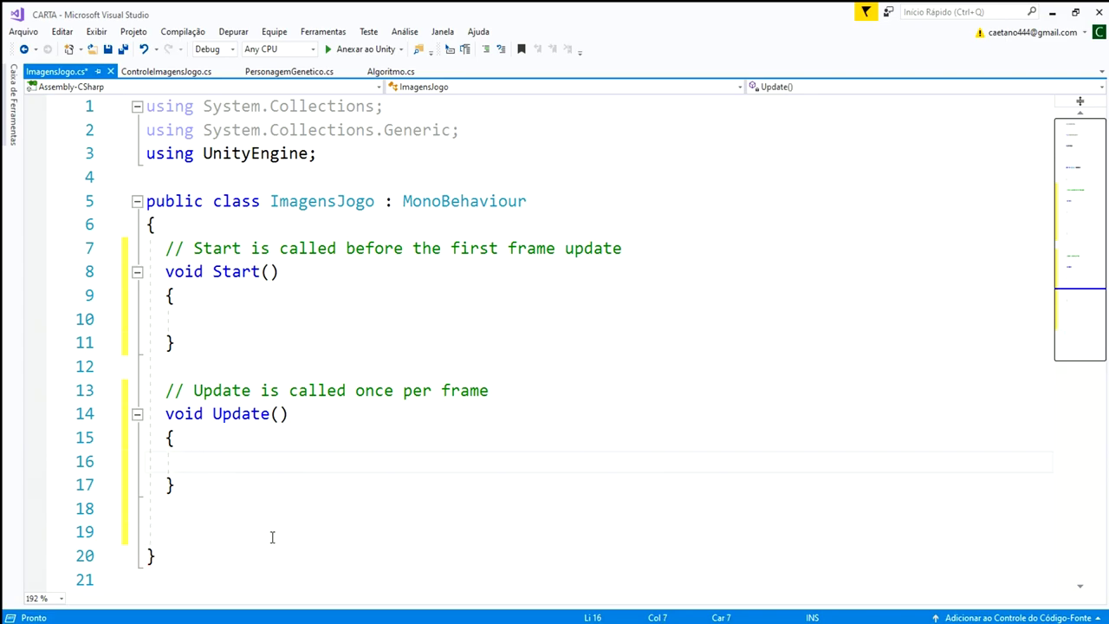
Write the condition if (ControleImagensJogo.voltaImagens) inside Update.
{"action": "type", "text": "if"}
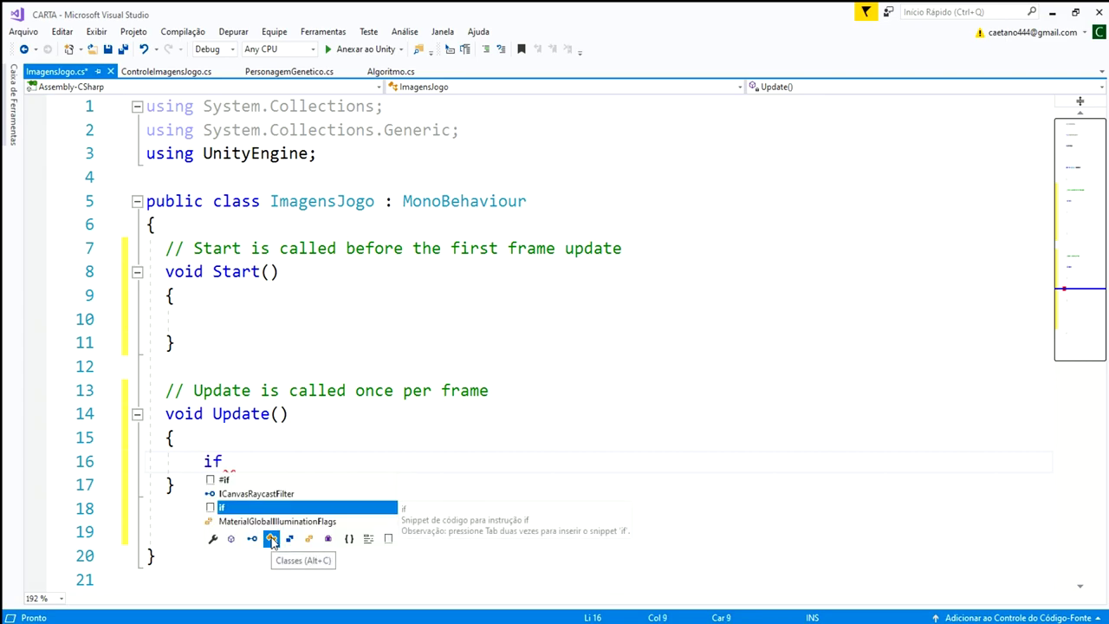
{"action": "type", "text": "()"}
{"action": "key", "text": "Left"}
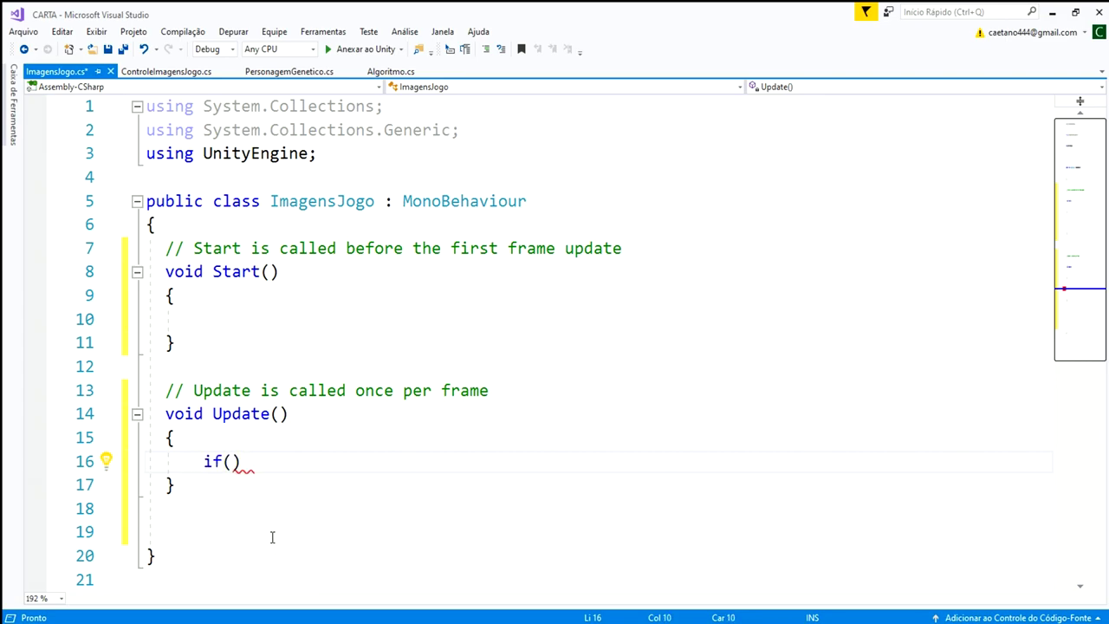
{"action": "type", "text": "contgrole"}
{"action": "key", "text": "BackSpace"}
{"action": "key", "text": "BackSpace"}
{"action": "key", "text": "BackSpace"}
{"action": "key", "text": "BackSpace"}
{"action": "key", "text": "BackSpace"}
{"action": "type", "text": "er"}
{"action": "key", "text": "BackSpace"}
{"action": "key", "text": "BackSpace"}
{"action": "key", "text": "BackSpace"}
{"action": "key", "text": "BackSpace"}
{"action": "key", "text": "BackSpace"}
{"action": "key", "text": "BackSpace"}
{"action": "type", "text": "Contro"}
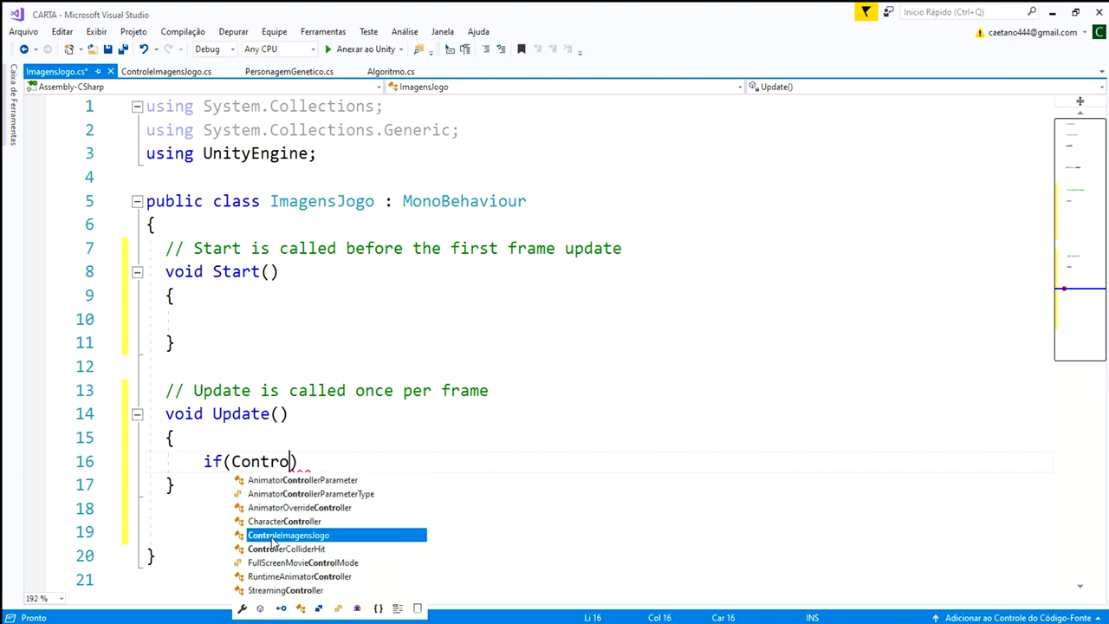
{"action": "double_click", "coordinate": [274, 542]}
{"action": "type", "text": "."}
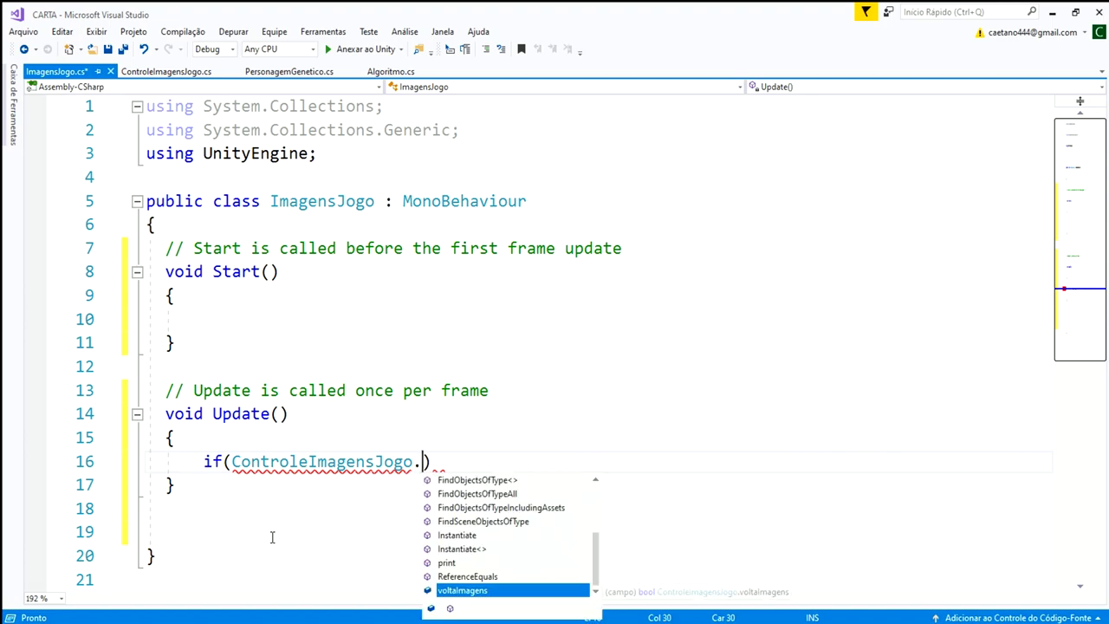
{"action": "key", "text": "Tab"}
{"action": "type", "text": ")"}
Add an empty brace block under the if and fix its indentation.
{"action": "scroll", "coordinate": [364, 467], "scroll_direction": "down", "scroll_amount": 3}
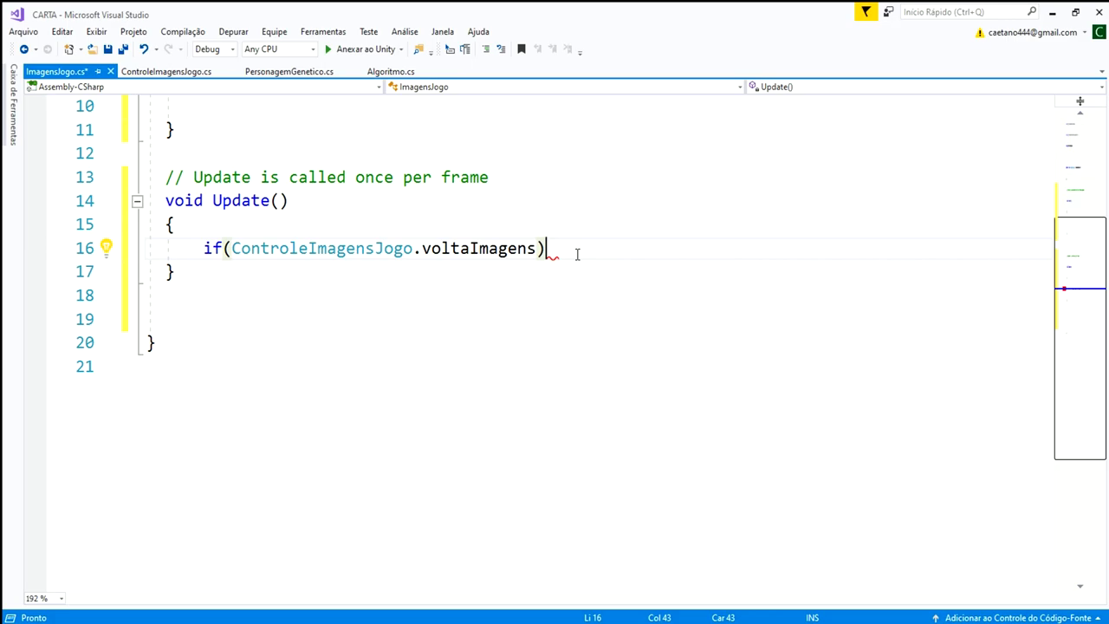
{"action": "key", "text": "Return"}
{"action": "type", "text": "{"}
{"action": "key", "text": "Return"}
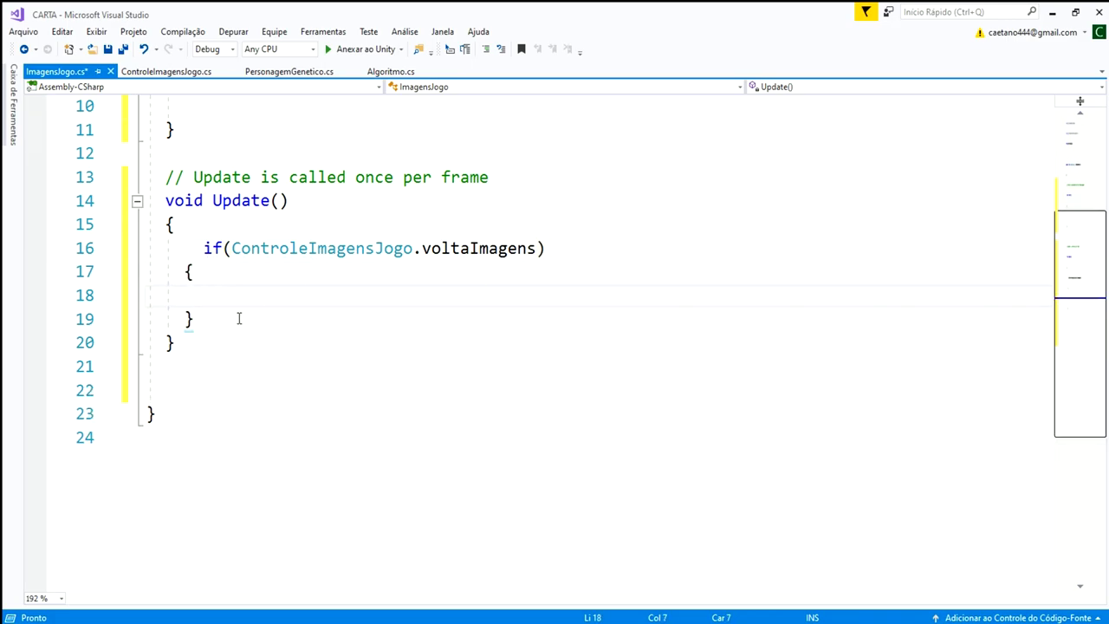
{"action": "left_click", "coordinate": [206, 249]}
{"action": "key", "text": "BackSpace"}
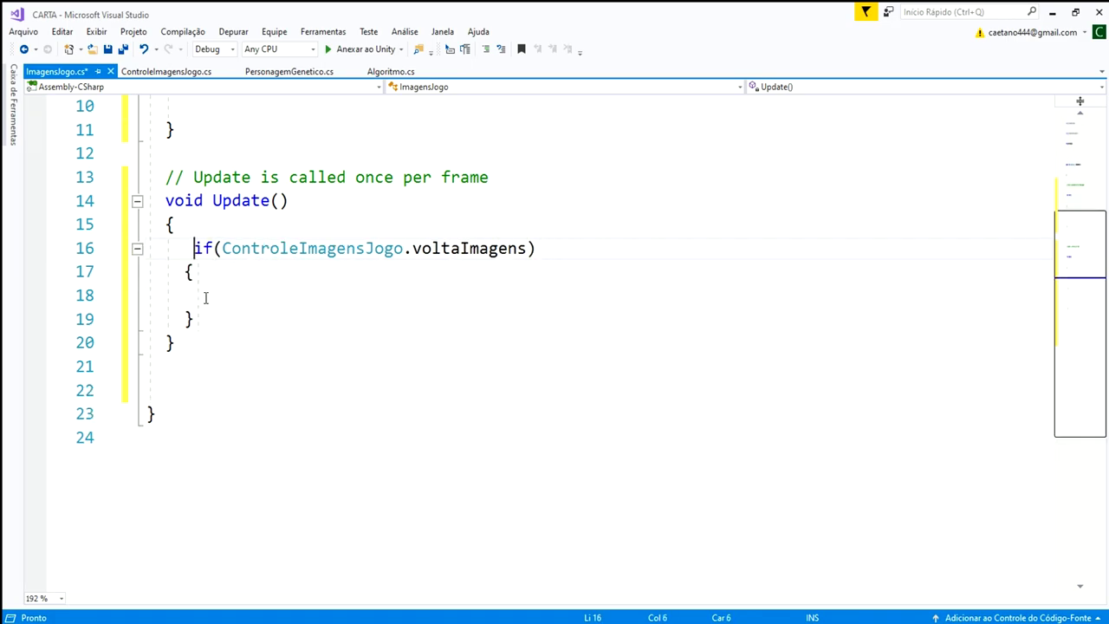
{"action": "left_click", "coordinate": [210, 299]}
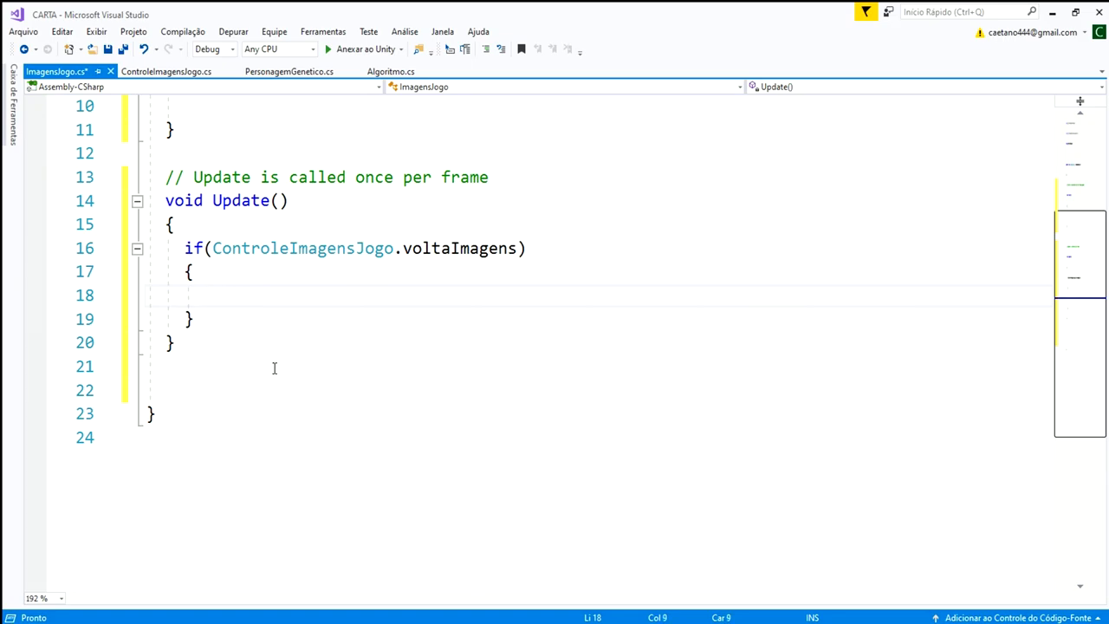
Type transform.rotation = Quaternion.Lerp( with transform.rotation as the first argument.
{"action": "type", "text": "trans"}
{"action": "key", "text": "Tab"}
{"action": "type", "text": ".rota"}
{"action": "key", "text": "Tab"}
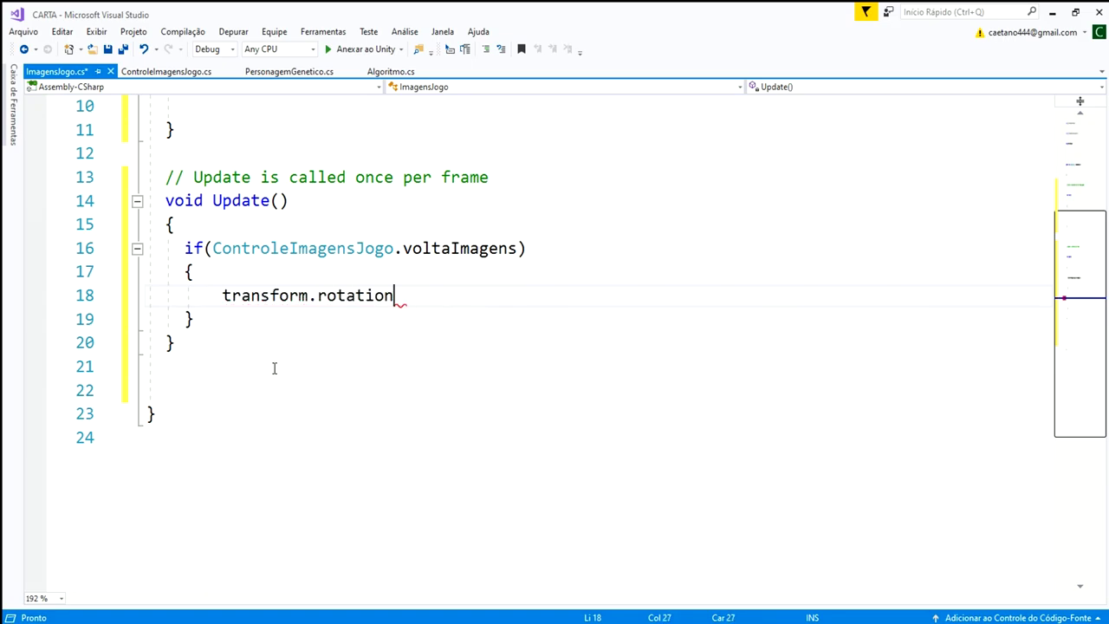
{"action": "type", "text": " = "}
{"action": "type", "text": "Quate"}
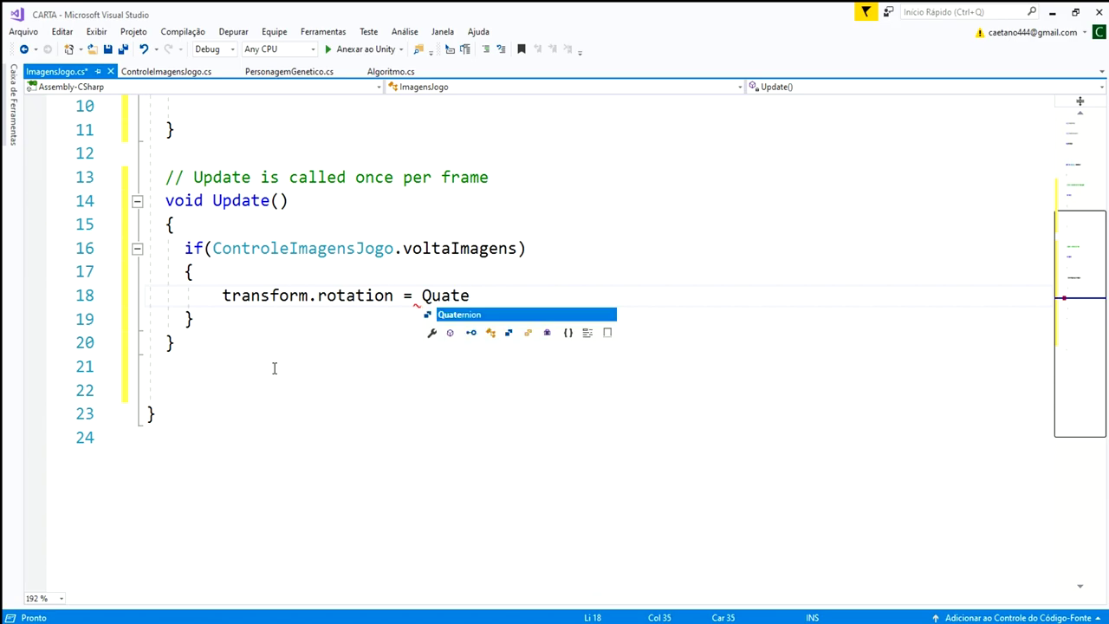
{"action": "key", "text": "Tab"}
{"action": "type", "text": ".ler"}
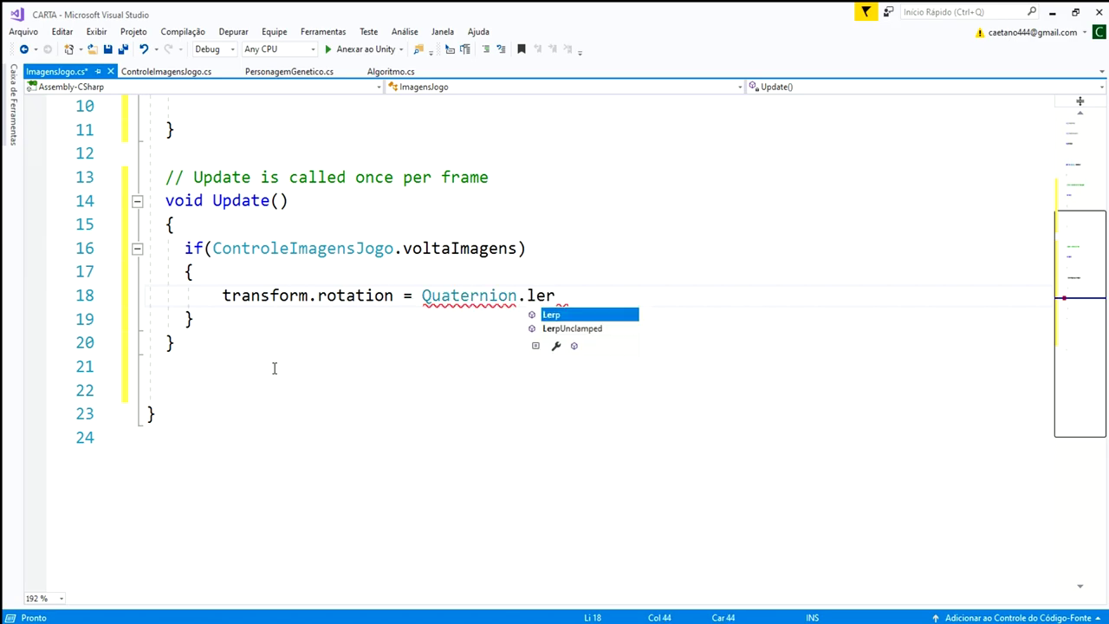
{"action": "key", "text": "Tab"}
{"action": "type", "text": "()"}
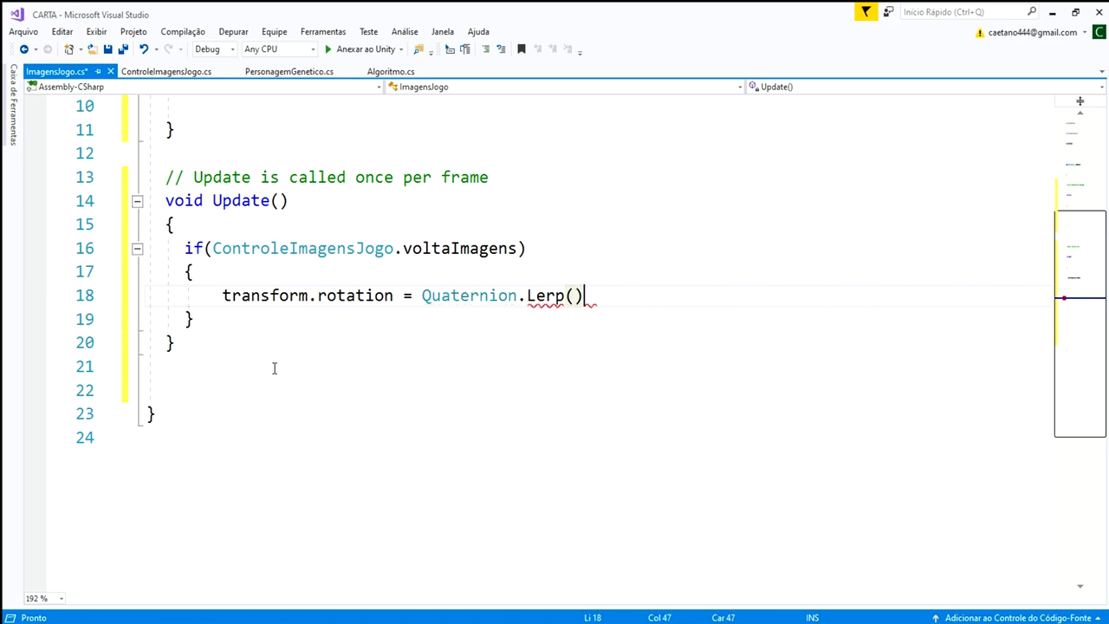
{"action": "left_click_drag", "start_coordinate": [393, 296], "coordinate": [221, 296]}
{"action": "key", "text": "ctrl+c"}
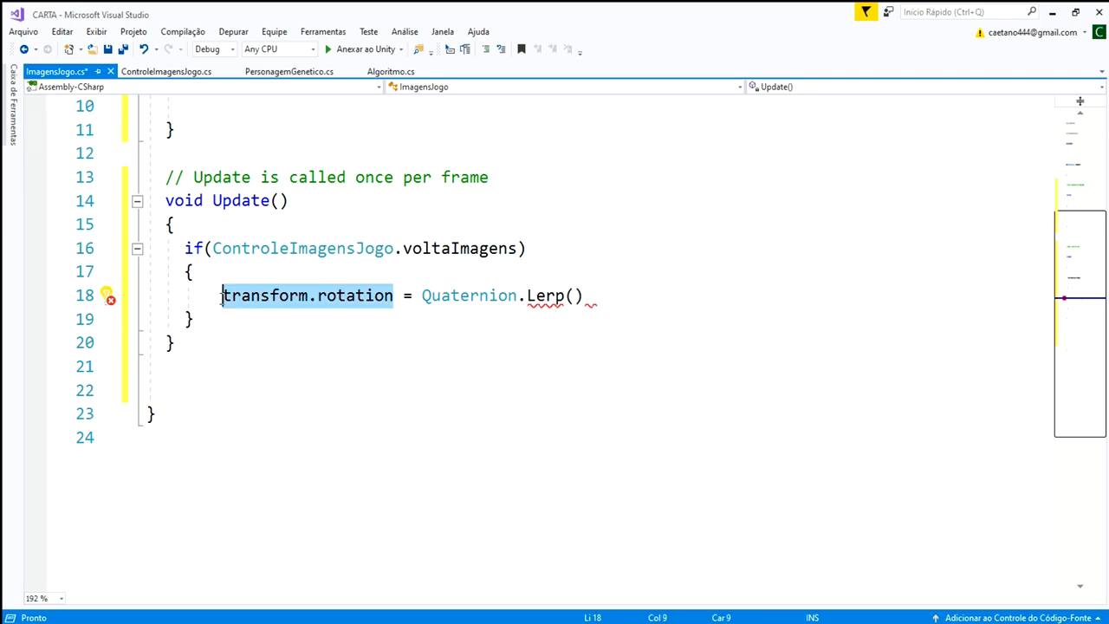
{"action": "left_click", "coordinate": [569, 295]}
{"action": "left_click", "coordinate": [572, 296]}
{"action": "key", "text": "ctrl+v"}
Finish the Lerp with Quaternion.identity and Time.deltaTime and close the statement.
{"action": "type", "text": ","}
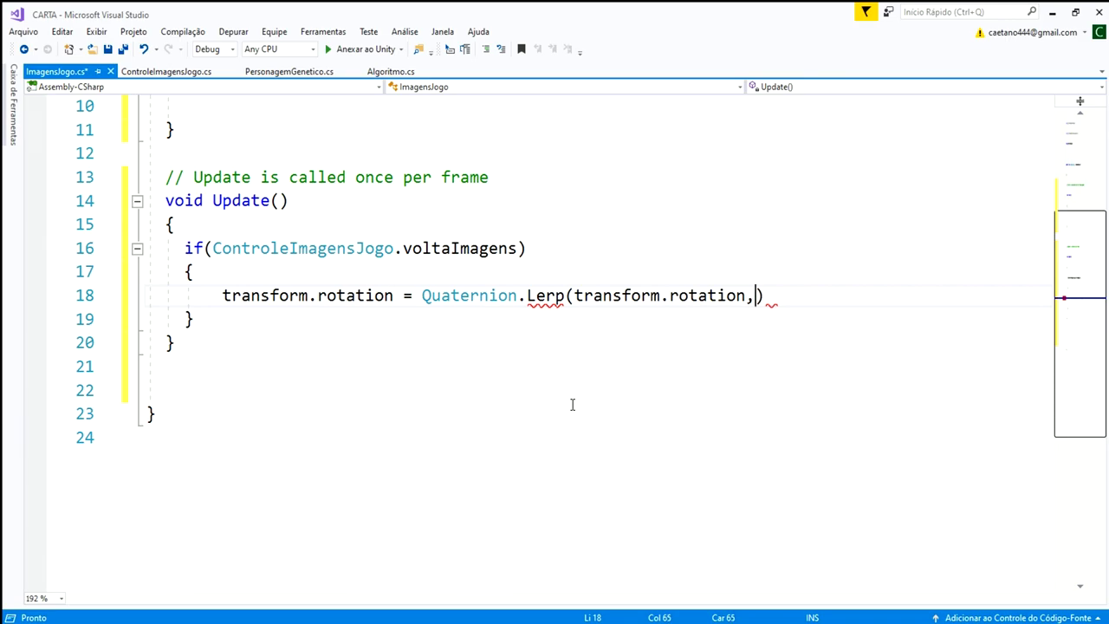
{"action": "type", "text": "Q"}
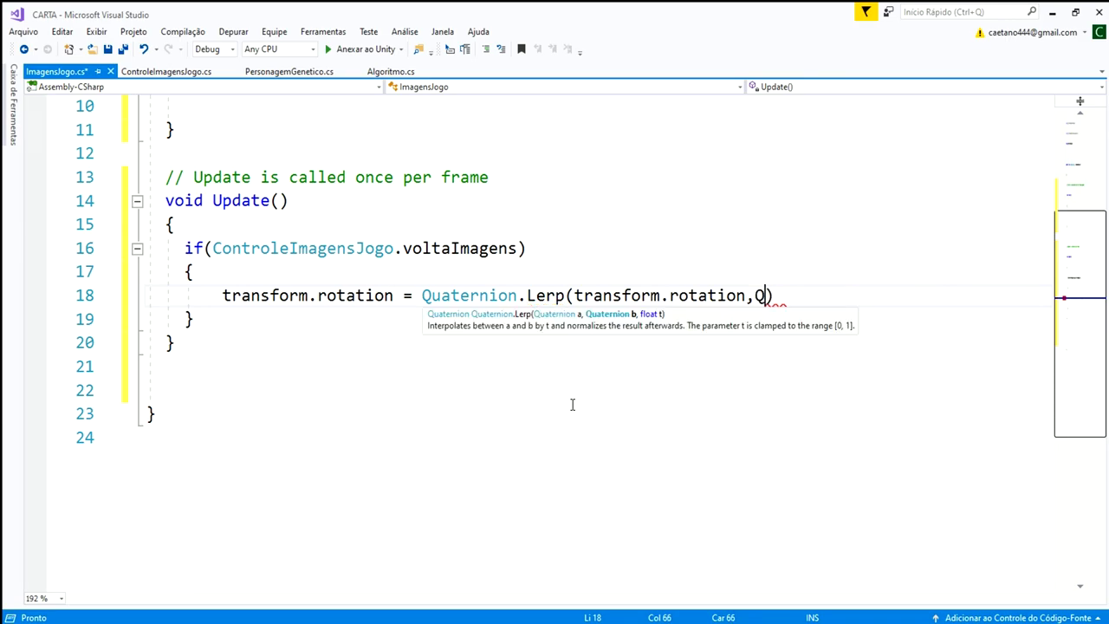
{"action": "type", "text": "ua"}
{"action": "key", "text": "Tab"}
{"action": "type", "text": "."}
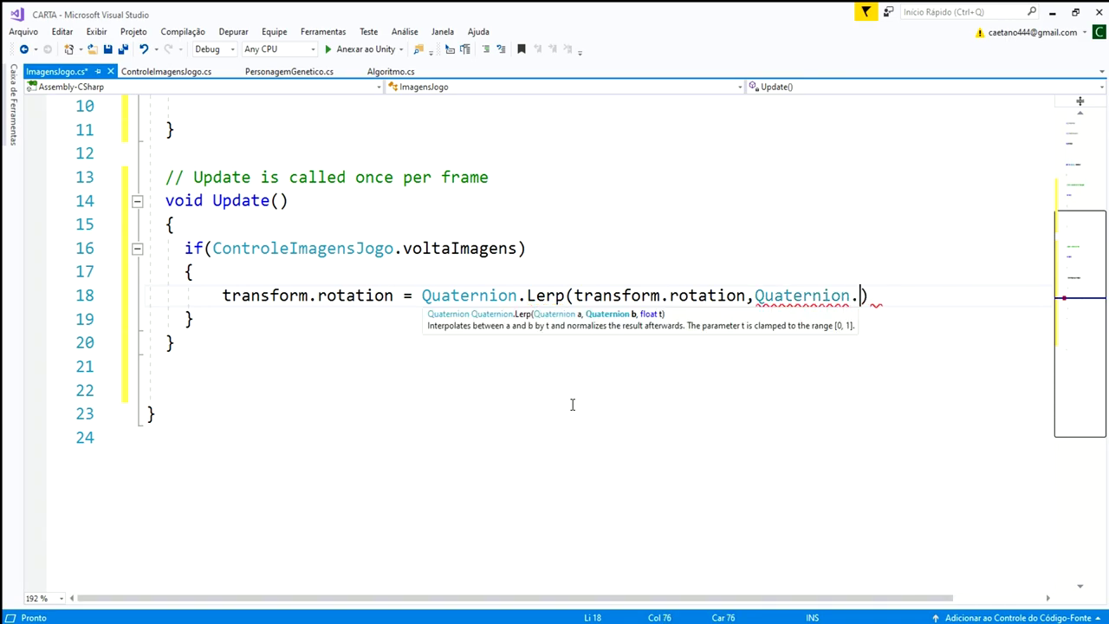
{"action": "type", "text": "id"}
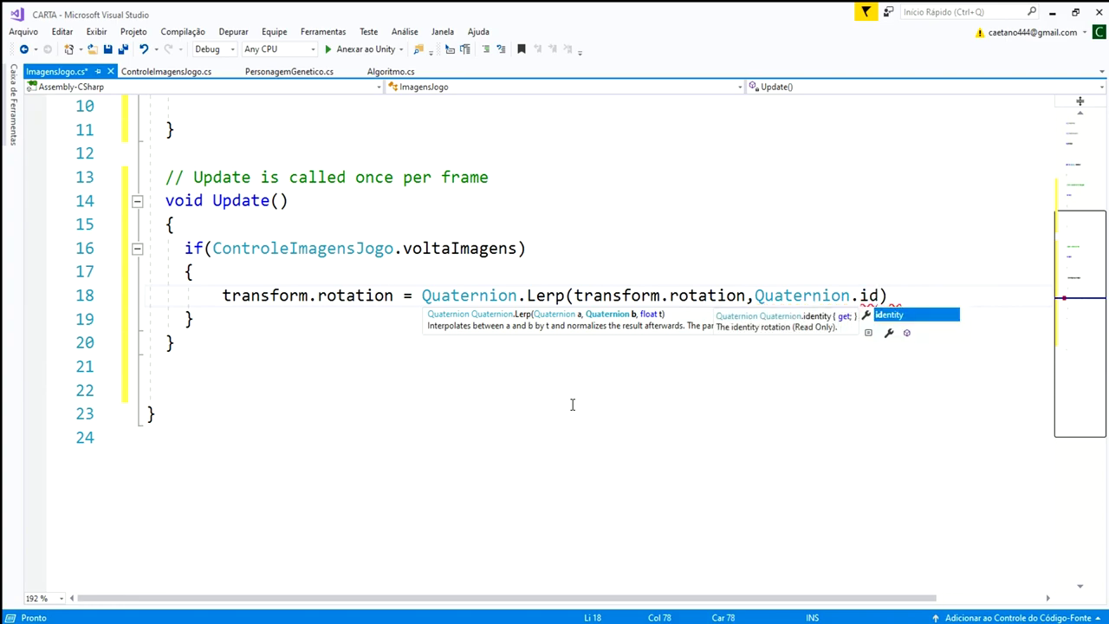
{"action": "key", "text": "Tab"}
{"action": "type", "text": ","}
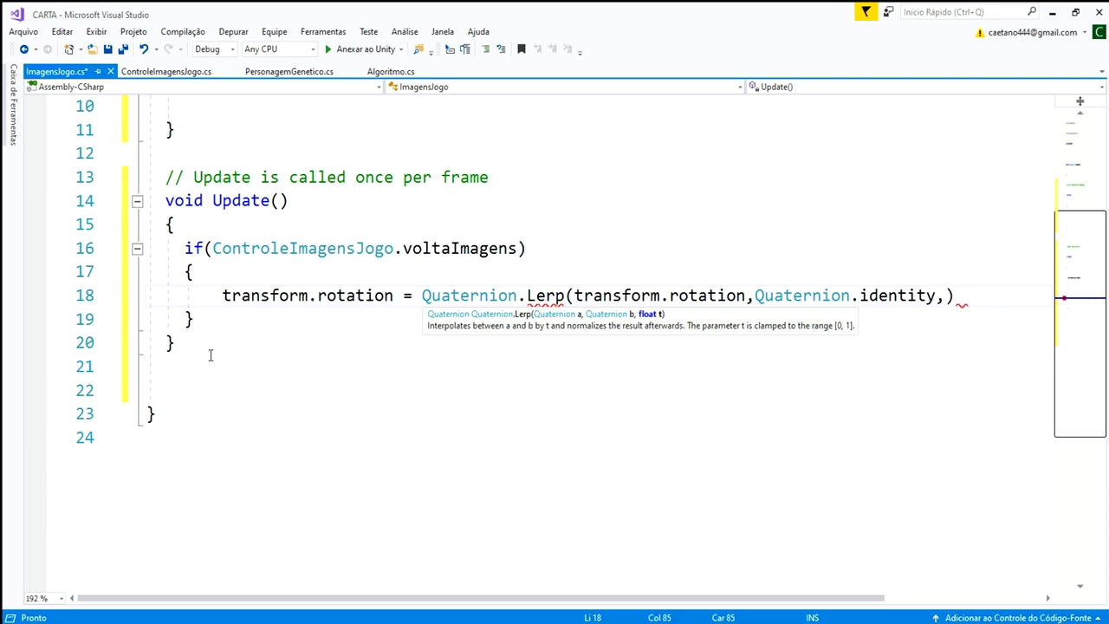
{"action": "scroll", "coordinate": [455, 376], "scroll_direction": "up", "scroll_amount": 2}
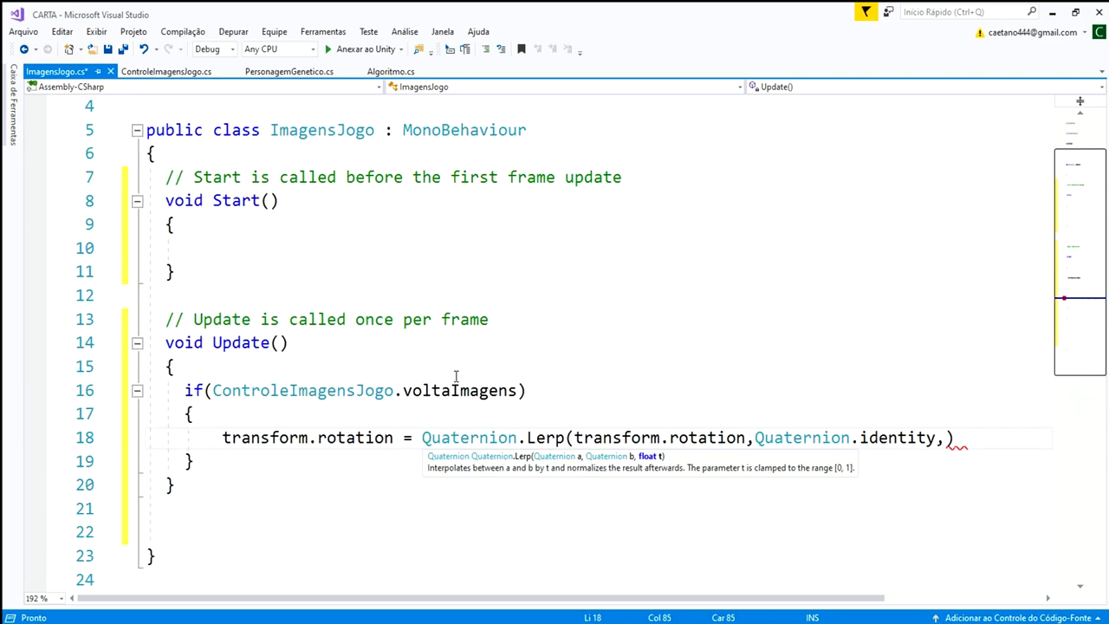
{"action": "type", "text": "Time"}
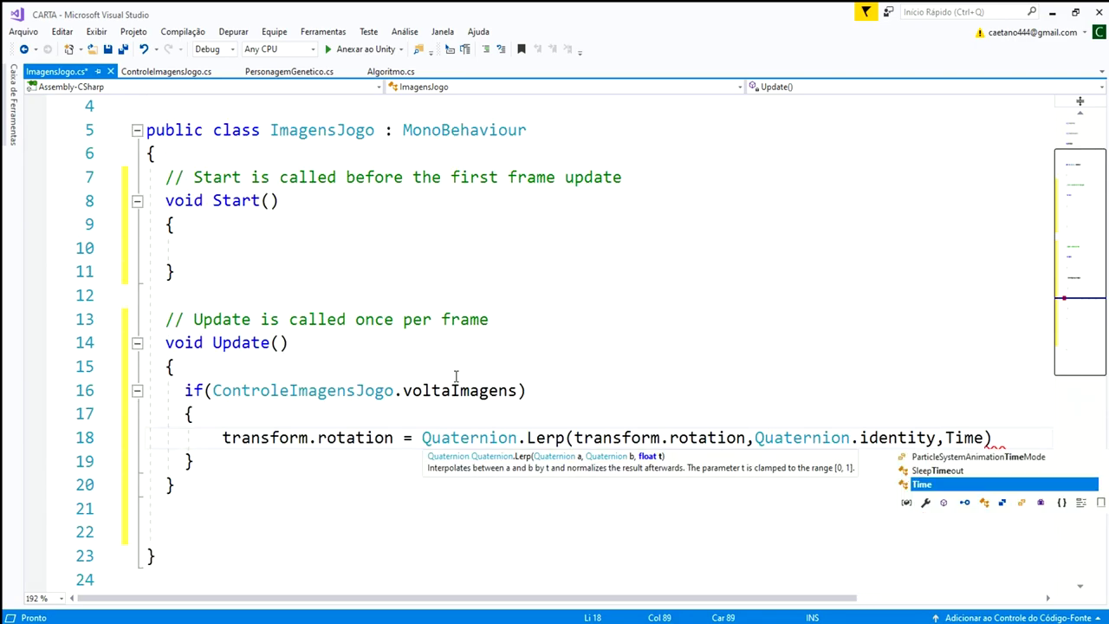
{"action": "key", "text": "Escape"}
{"action": "type", "text": ","}
{"action": "key", "text": "BackSpace"}
{"action": "type", "text": ".de"}
{"action": "key", "text": "Tab"}
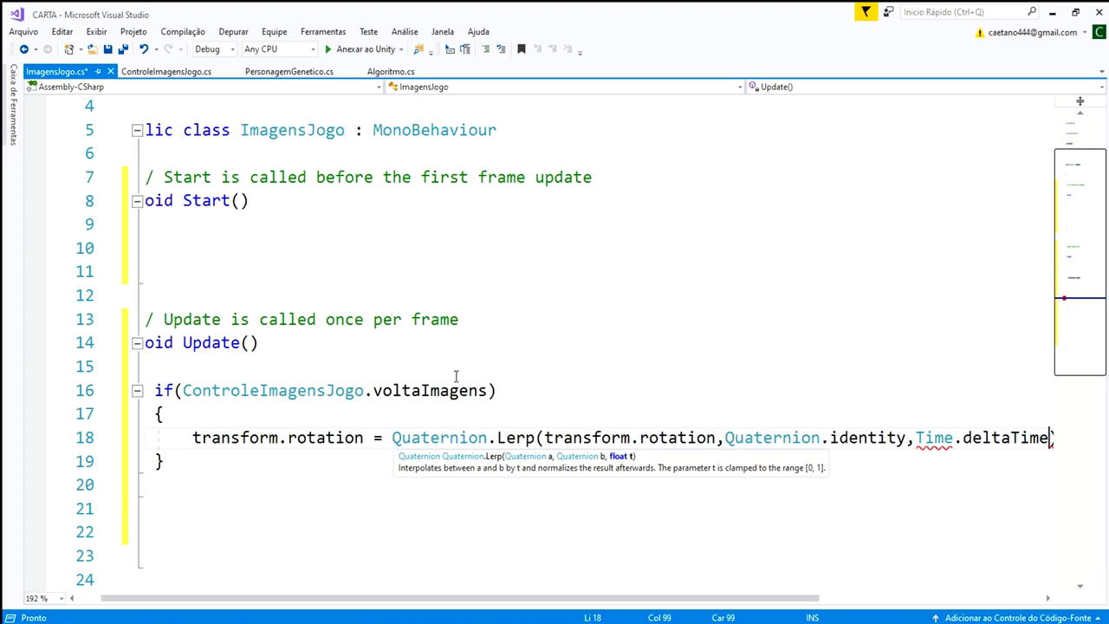
{"action": "type", "text": ");"}
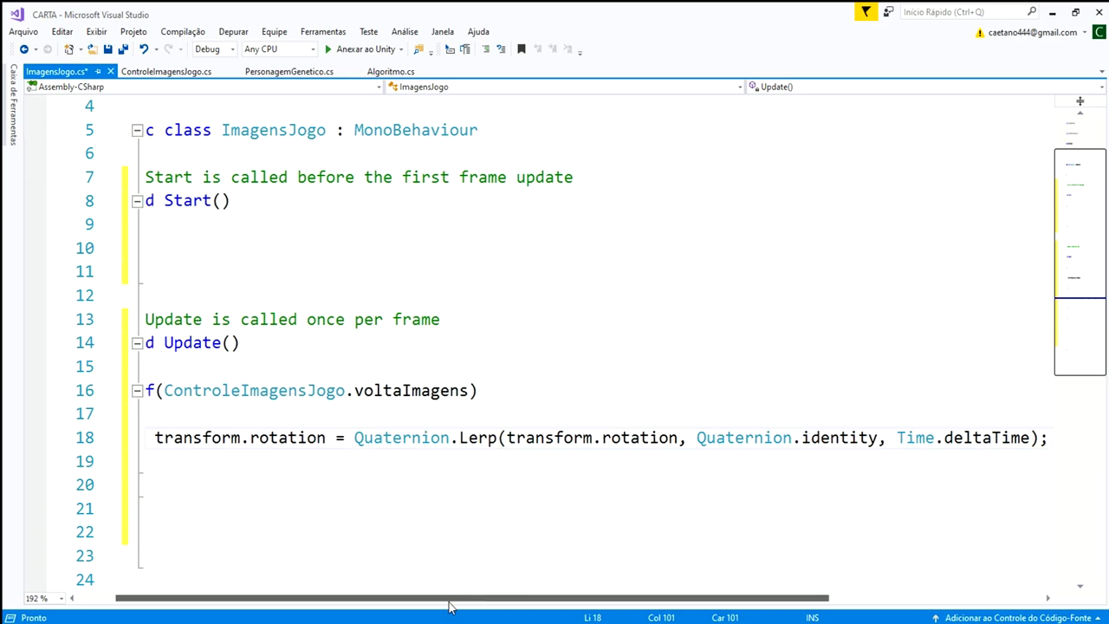
{"action": "left_click_drag", "start_coordinate": [448, 597], "coordinate": [329, 589]}
{"action": "left_click", "coordinate": [197, 437], "text": "shift"}
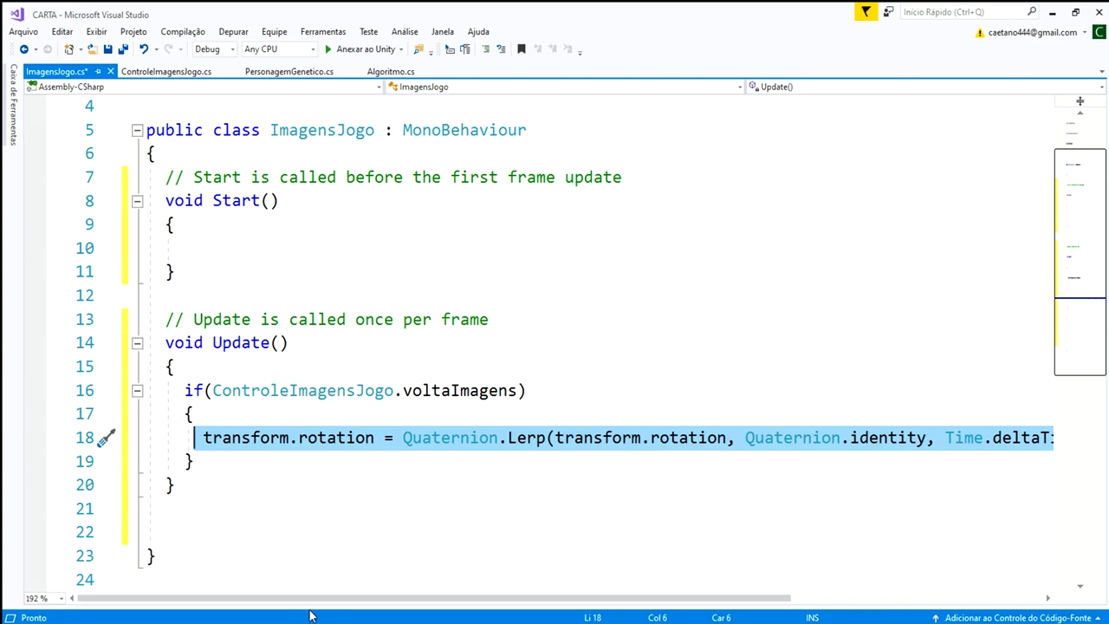
Duplicate the rotation lerp line and turn the copy into a Vector3.Lerp on transform.position.
{"action": "key", "text": "End"}
{"action": "key", "text": "Return"}
{"action": "type", "text": "transform.rotation = Quaternion.Lerp(transform.rotation, Quaternion.identity, Time.deltaTime);"}
{"action": "double_click", "coordinate": [277, 461]}
{"action": "key", "text": "BackSpace"}
{"action": "key", "text": "BackSpace"}
{"action": "type", "text": ".po"}
{"action": "key", "text": "Tab"}
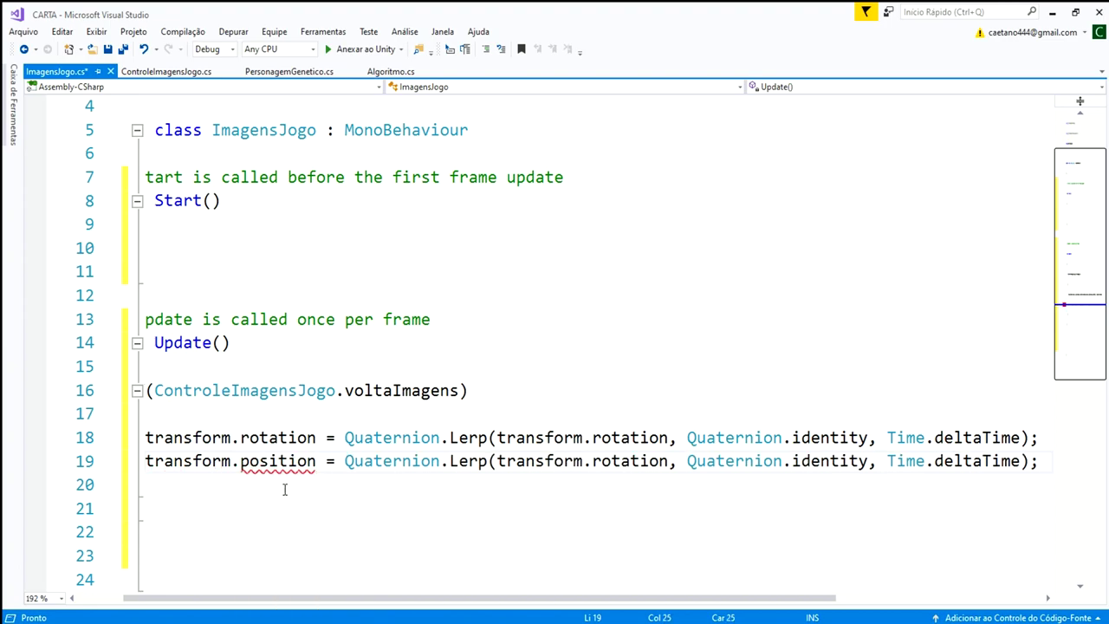
{"action": "mouse_move", "coordinate": [630, 458]}
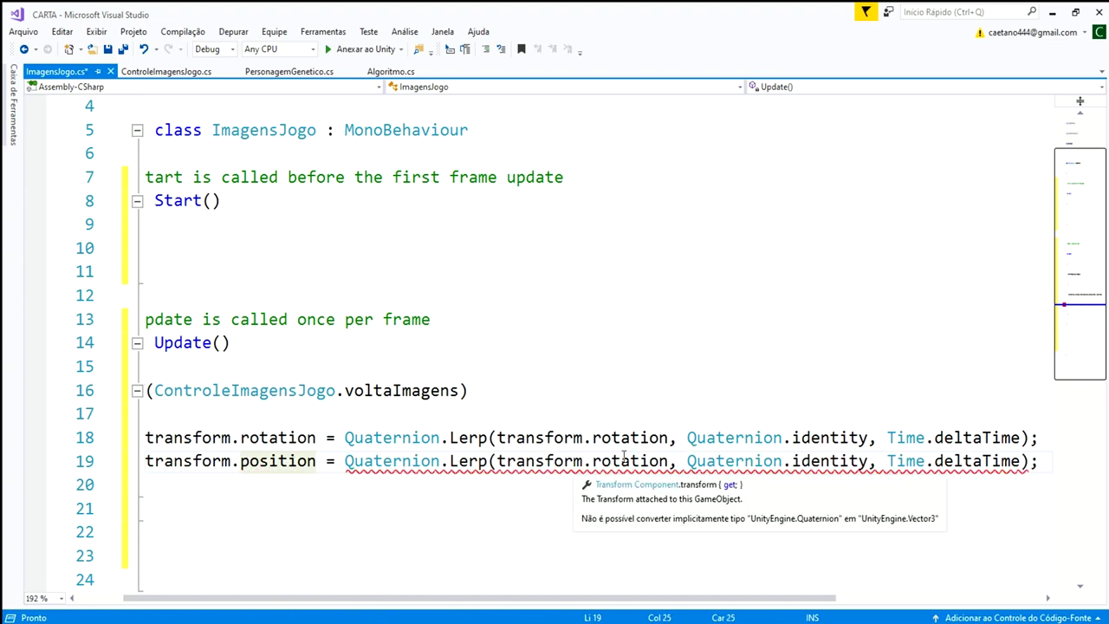
{"action": "double_click", "coordinate": [429, 461]}
{"action": "type", "text": "v"}
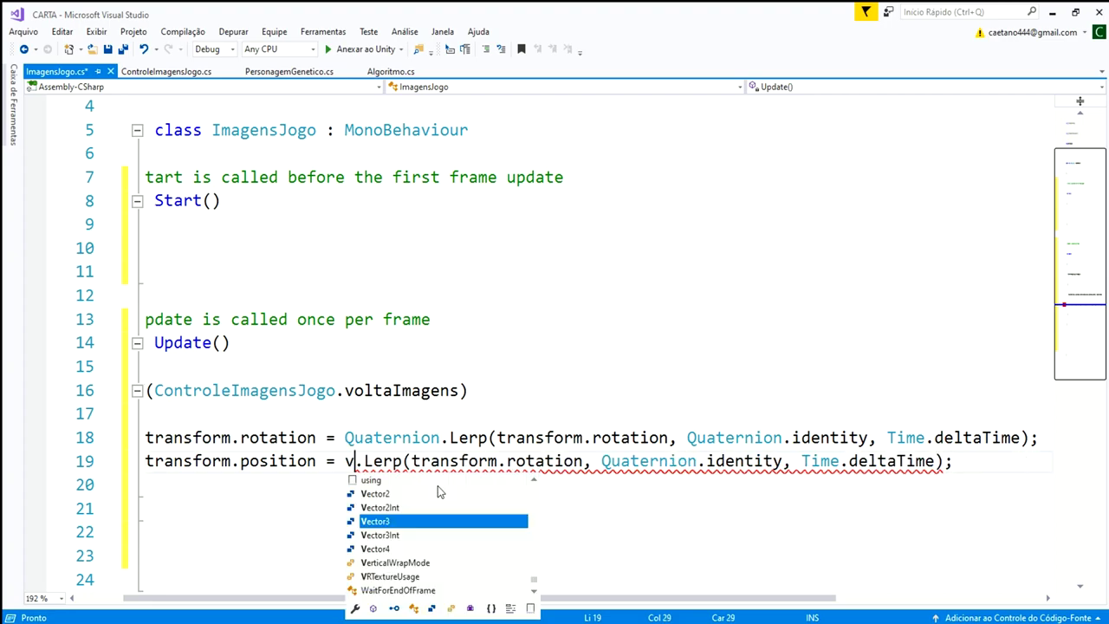
{"action": "key", "text": "Tab"}
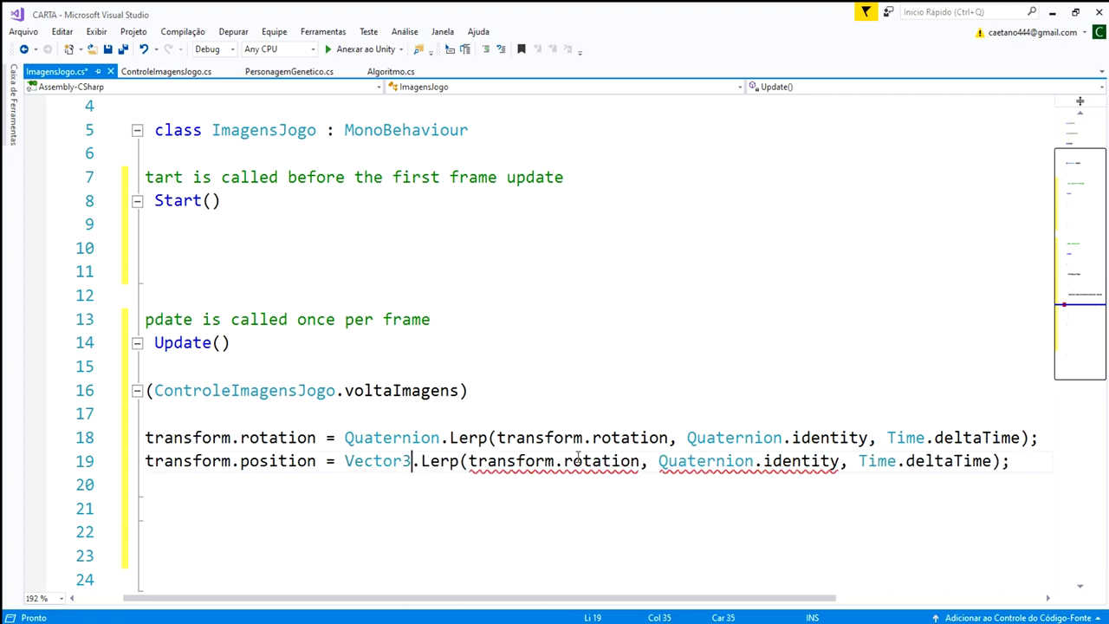
{"action": "left_click_drag", "start_coordinate": [838, 461], "coordinate": [658, 461]}
{"action": "key", "text": "BackSpace"}
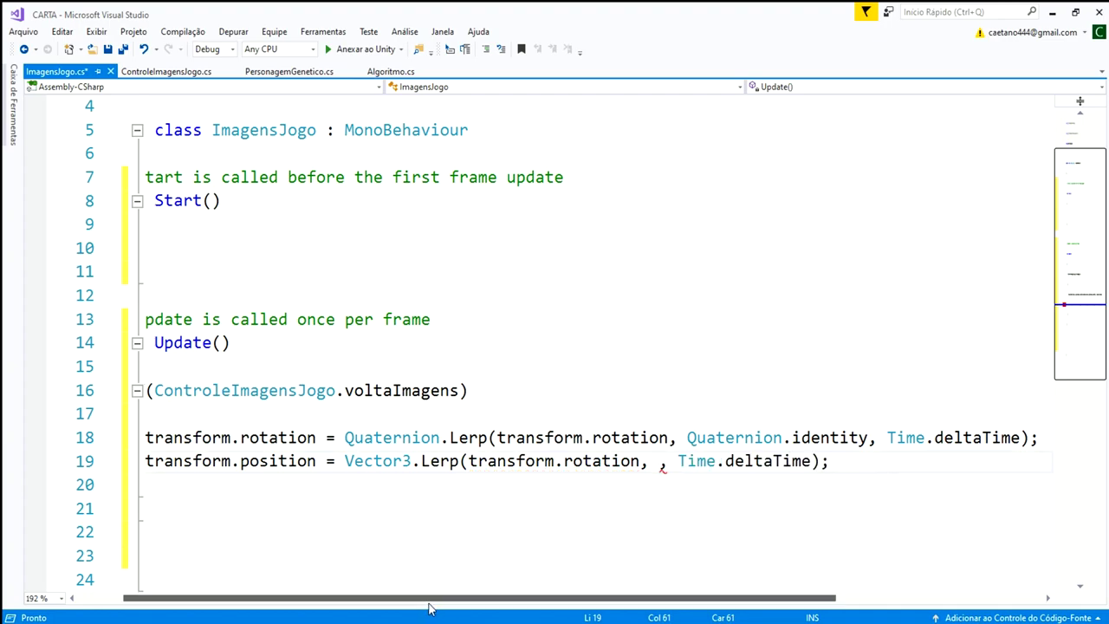
Make the position lerp's target transform.parent.transform.position.
{"action": "scroll", "coordinate": [712, 413], "scroll_direction": "left", "scroll_amount": 2}
{"action": "left_click", "coordinate": [584, 461]}
{"action": "left_click", "coordinate": [707, 461]}
{"action": "type", "text": "transform"}
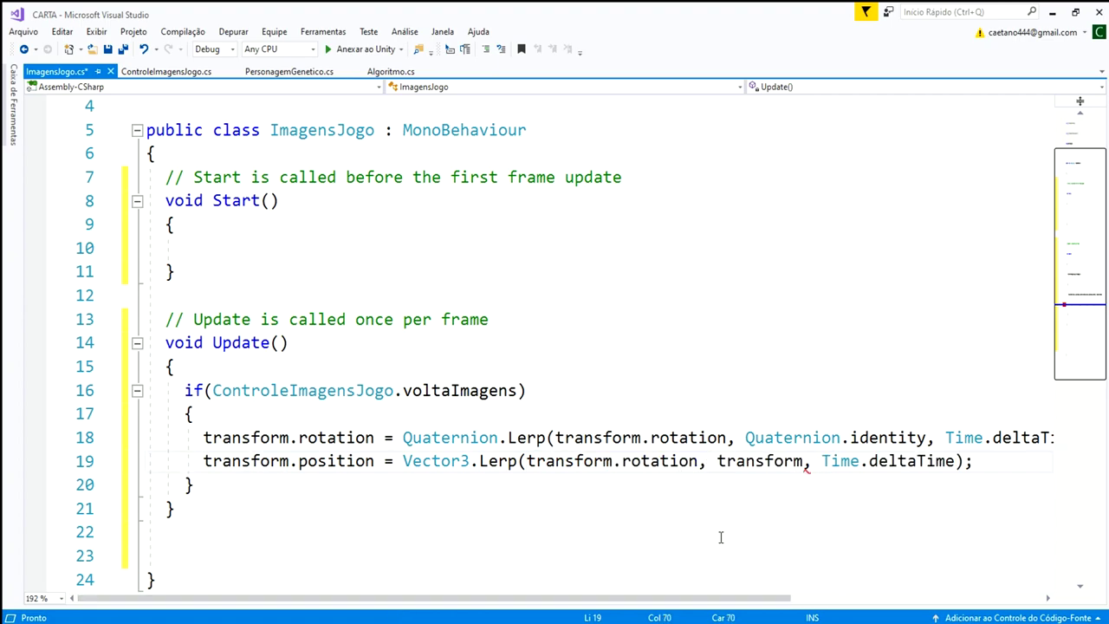
{"action": "type", "text": ".pa"}
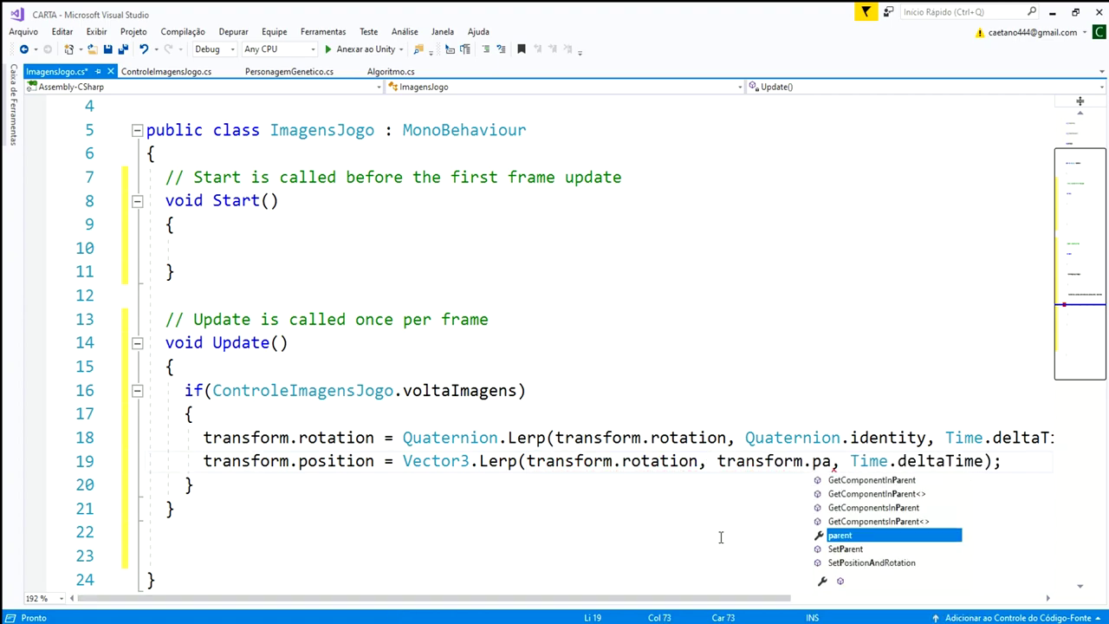
{"action": "key", "text": "Tab"}
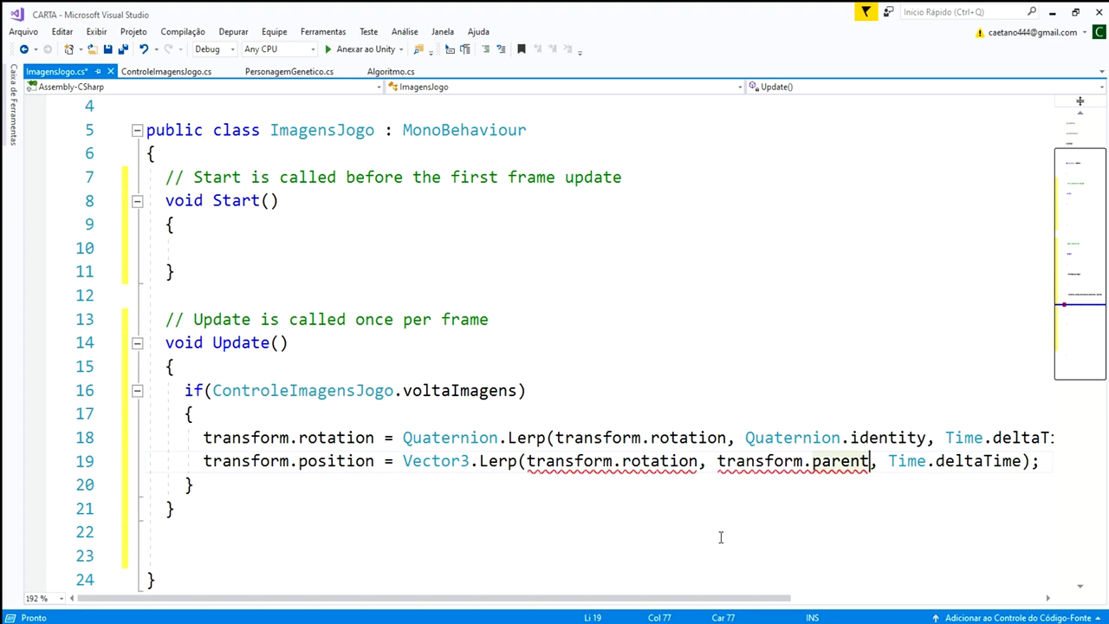
{"action": "type", "text": ".tr"}
{"action": "key", "text": "Tab"}
{"action": "type", "text": ".po"}
{"action": "key", "text": "Tab"}
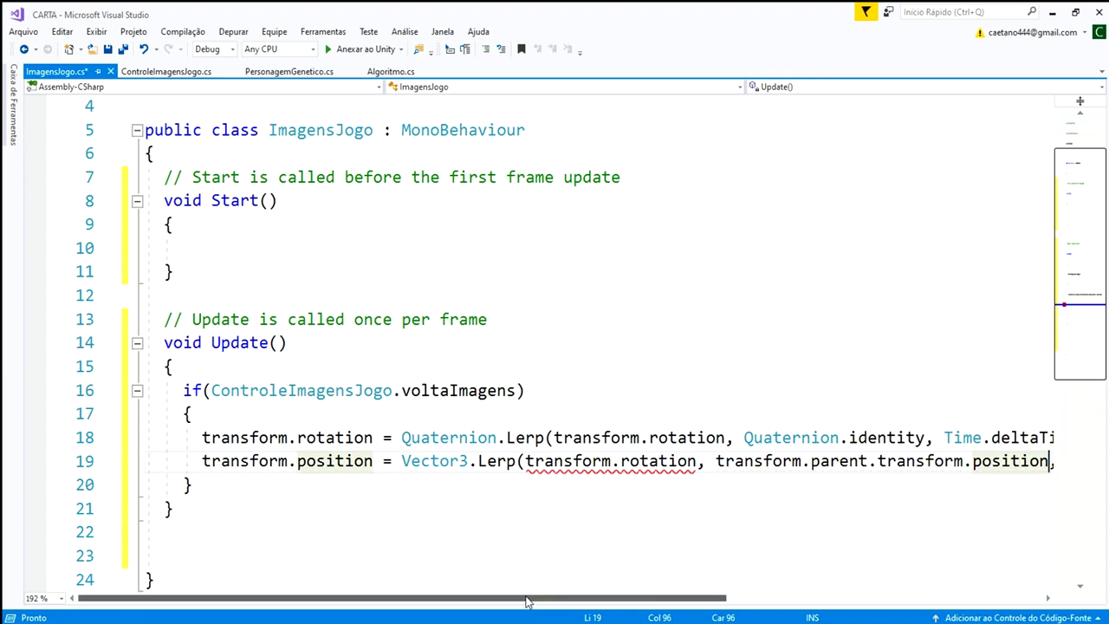
Use transform.position as the lerp's starting value and save ImagensJogo.cs.
{"action": "left_click_drag", "start_coordinate": [508, 603], "coordinate": [650, 604]}
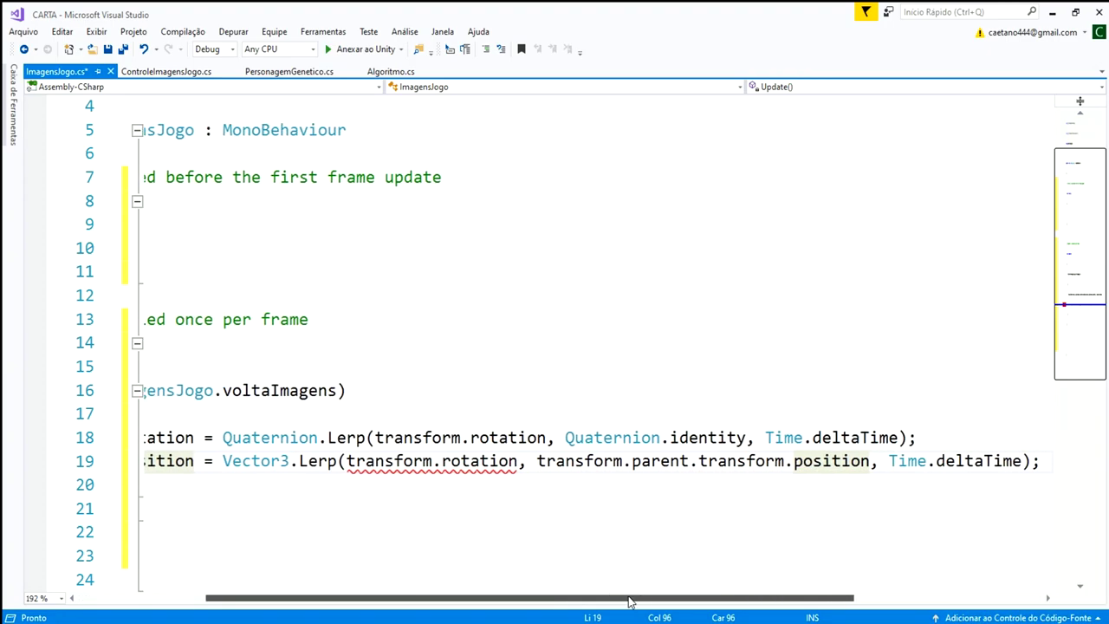
{"action": "double_click", "coordinate": [475, 461]}
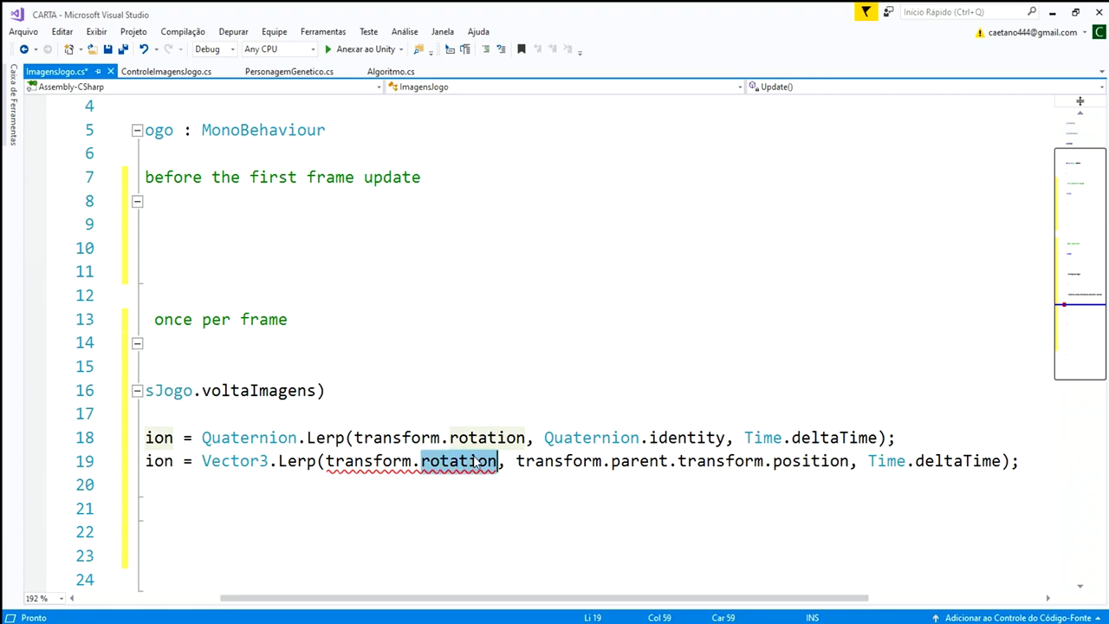
{"action": "type", "text": "po"}
{"action": "key", "text": "Tab"}
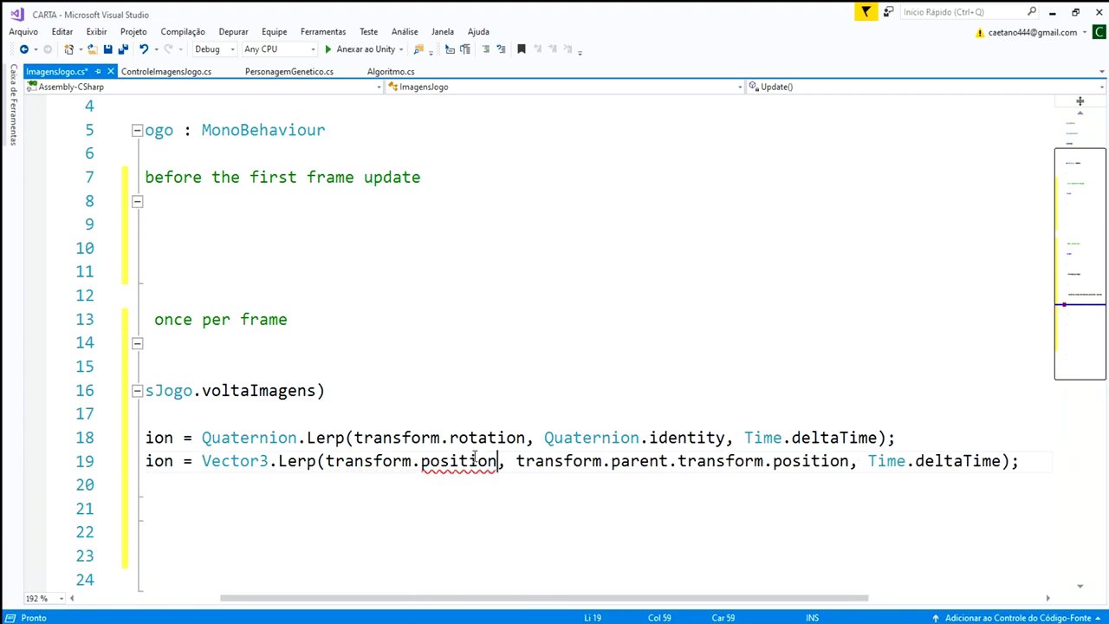
{"action": "left_click_drag", "start_coordinate": [760, 597], "coordinate": [616, 597]}
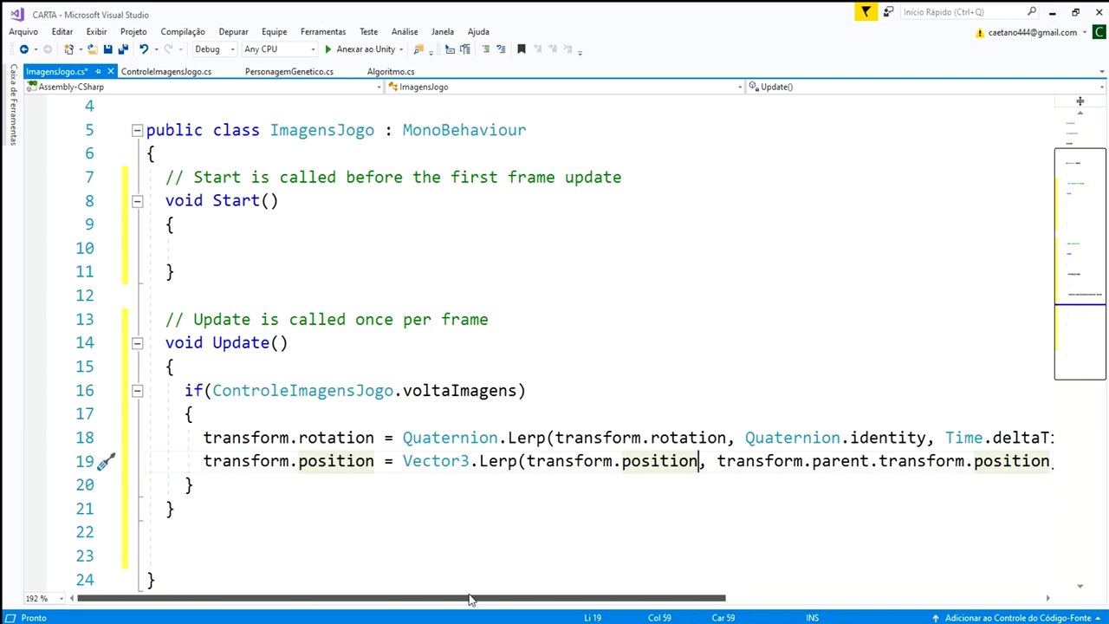
{"action": "key", "text": "ctrl+s"}
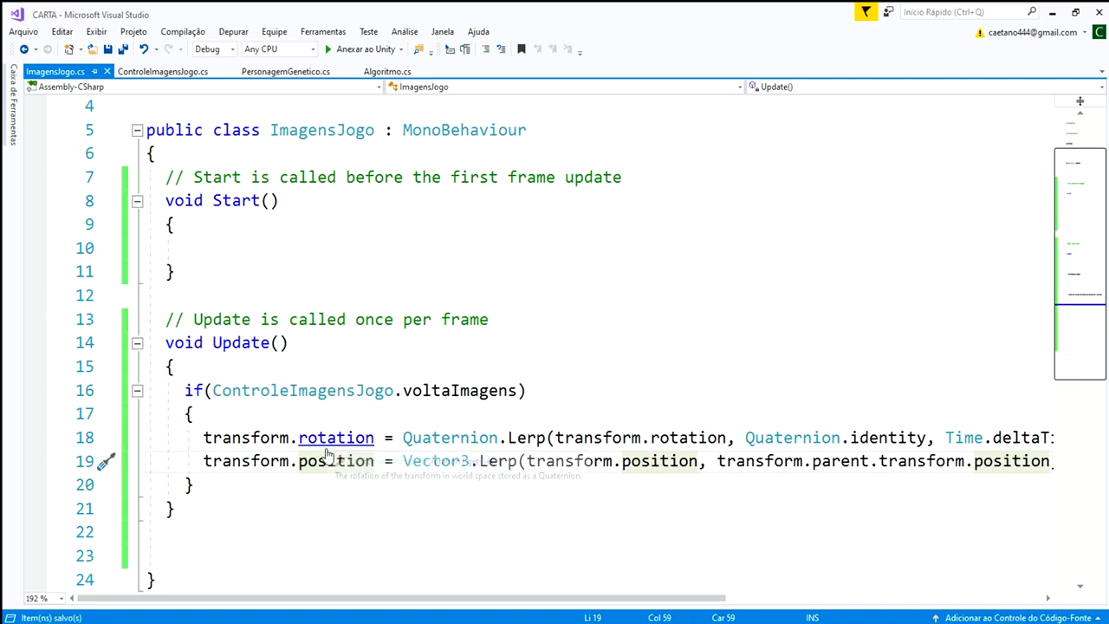
{"action": "double_click", "coordinate": [461, 384]}
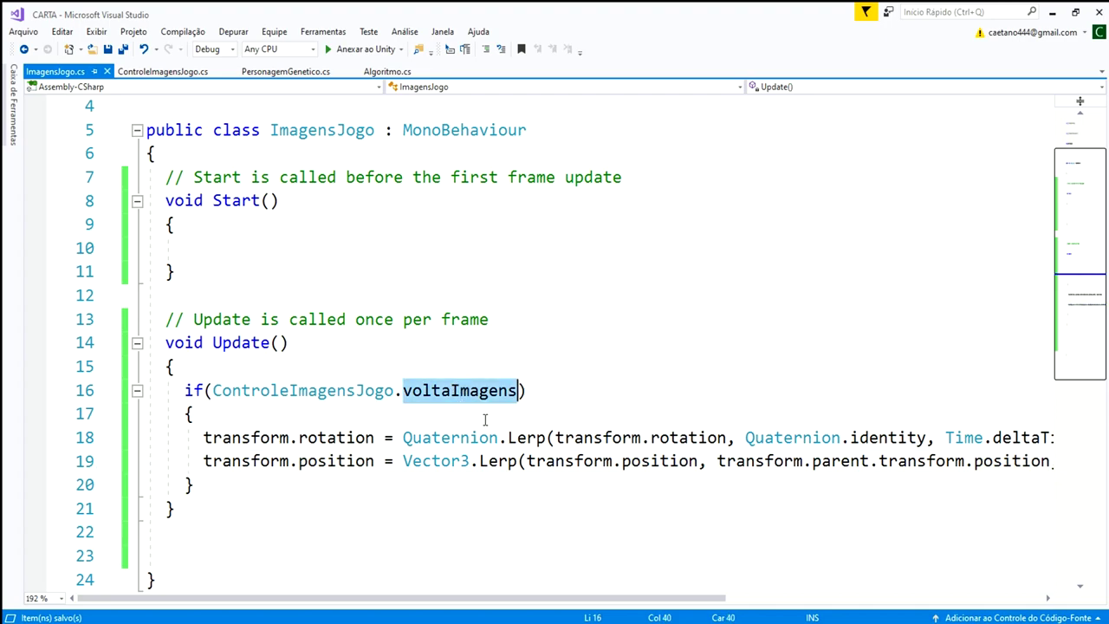
{"action": "left_click", "coordinate": [163, 71]}
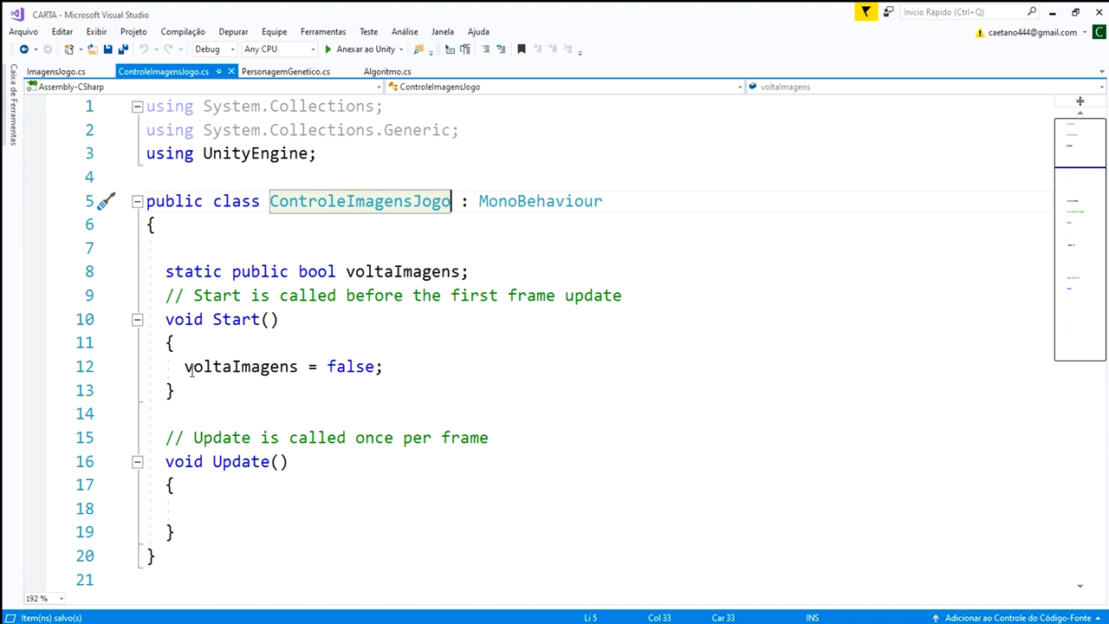
Declare public void VoltaAsimage() below the Start comment in ControleImagensJogo.
{"action": "left_click", "coordinate": [184, 247]}
{"action": "left_click", "coordinate": [637, 295]}
{"action": "key", "text": "Return"}
{"action": "key", "text": "Return"}
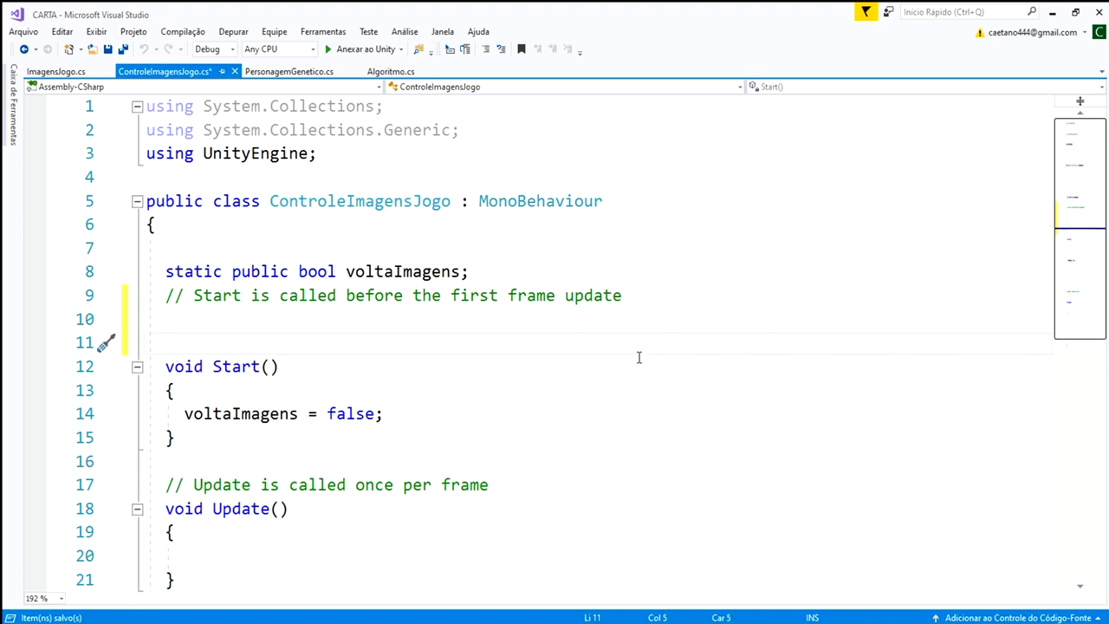
{"action": "type", "text": "public"}
{"action": "key", "text": "Escape"}
{"action": "type", "text": "void"}
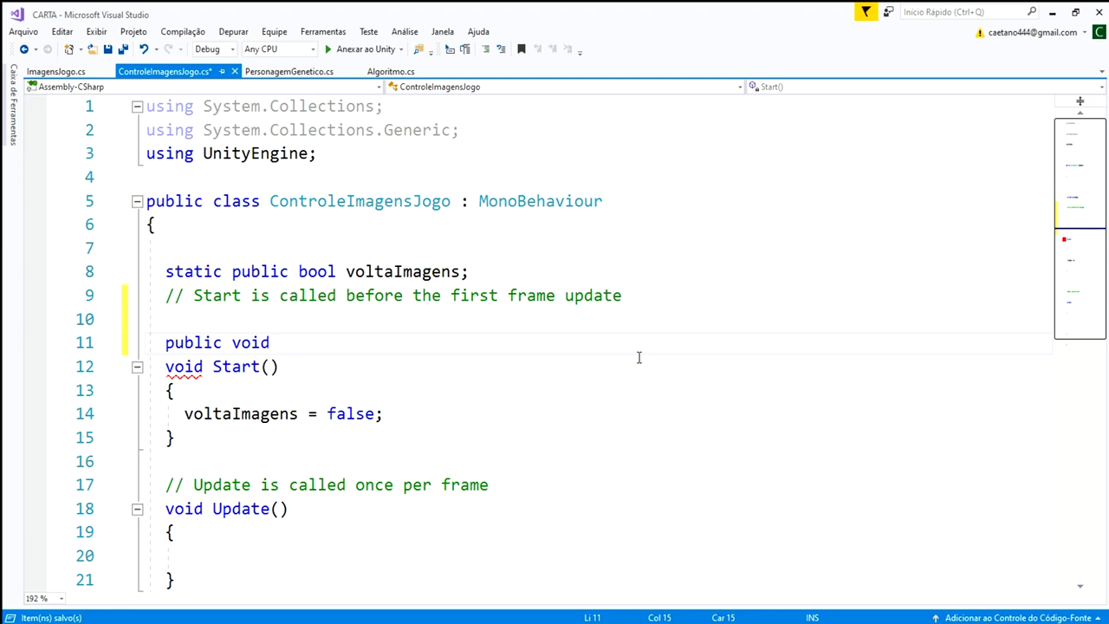
{"action": "type", "text": " Volta"}
{"action": "key", "text": "Escape"}
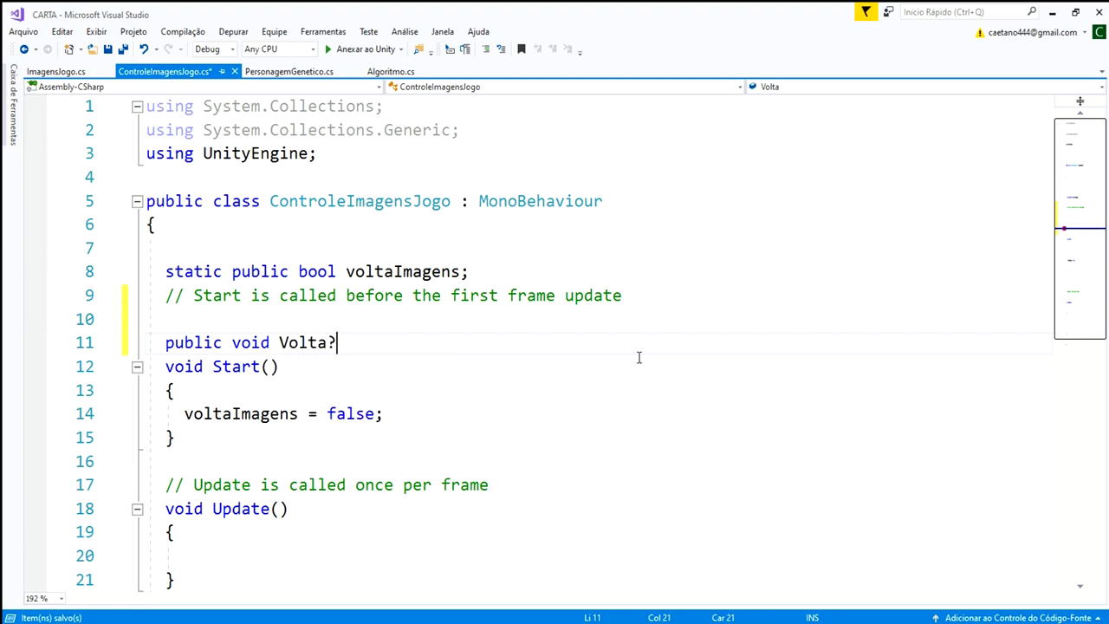
{"action": "type", "text": "Asimage"}
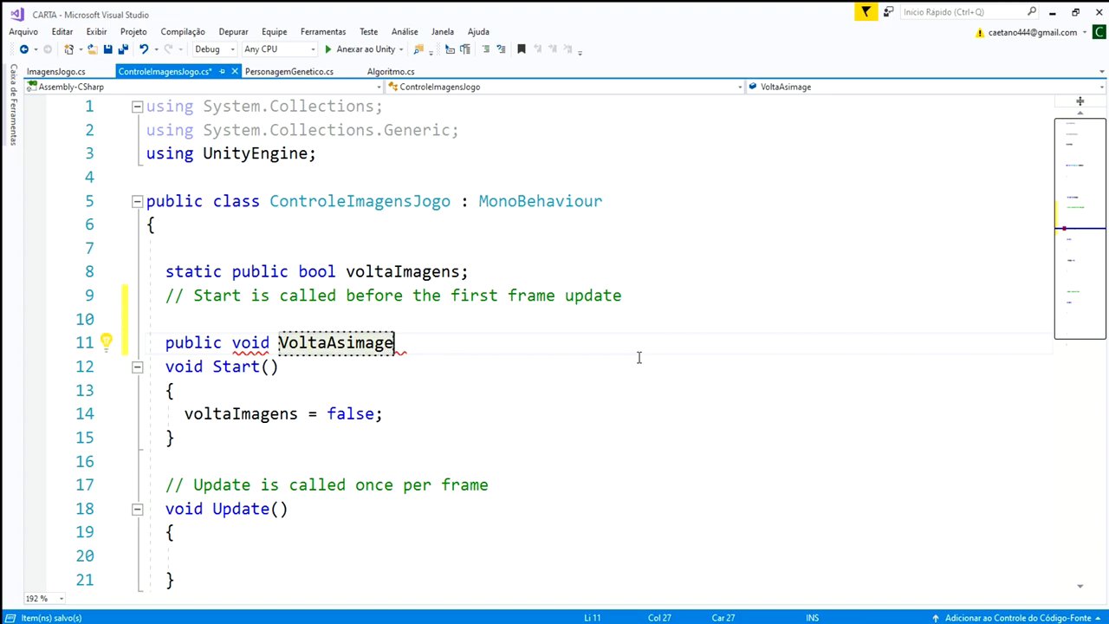
{"action": "type", "text": "()"}
Give VoltaAsimage a body setting voltaImagens = true, and save the file.
{"action": "key", "text": "Return"}
{"action": "type", "text": "{"}
{"action": "key", "text": "Return"}
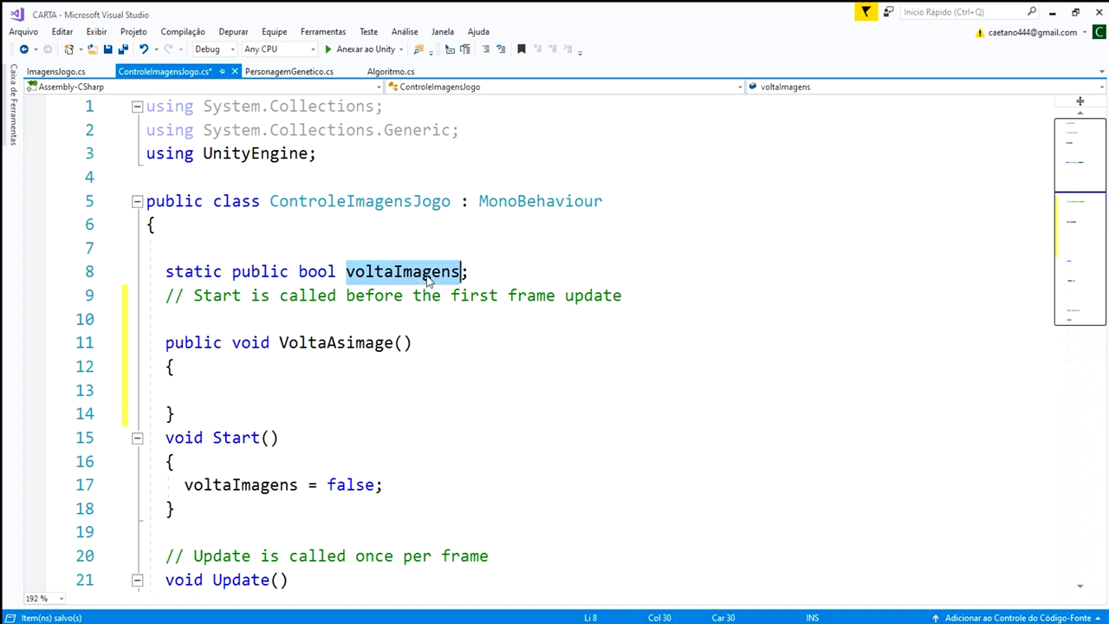
{"action": "type", "text": "voltaImagens = true;"}
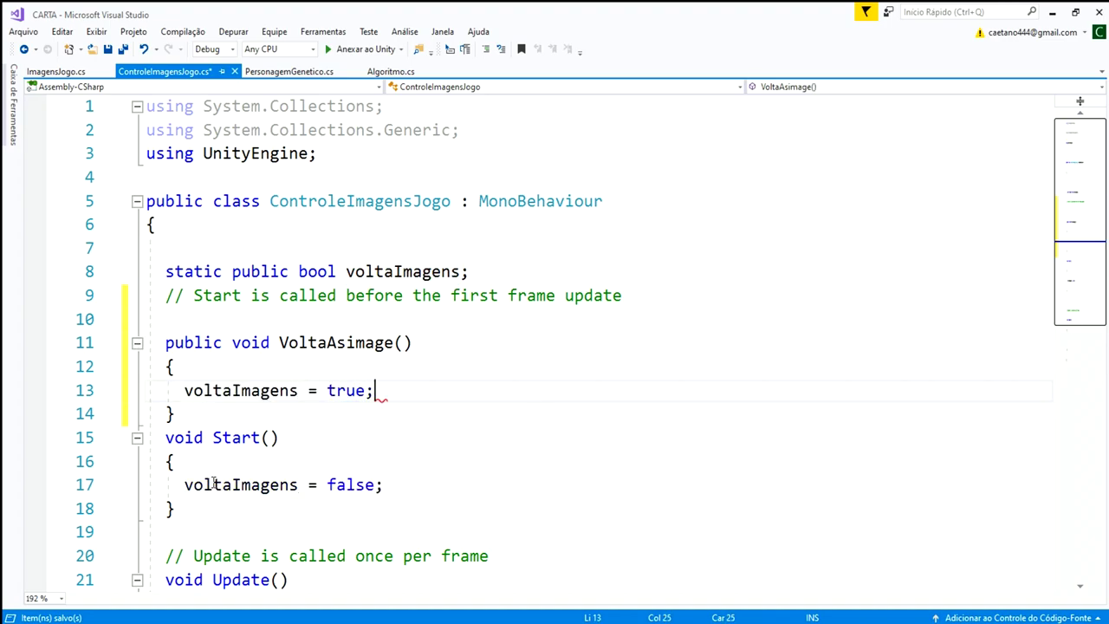
{"action": "key", "text": "ctrl+s"}
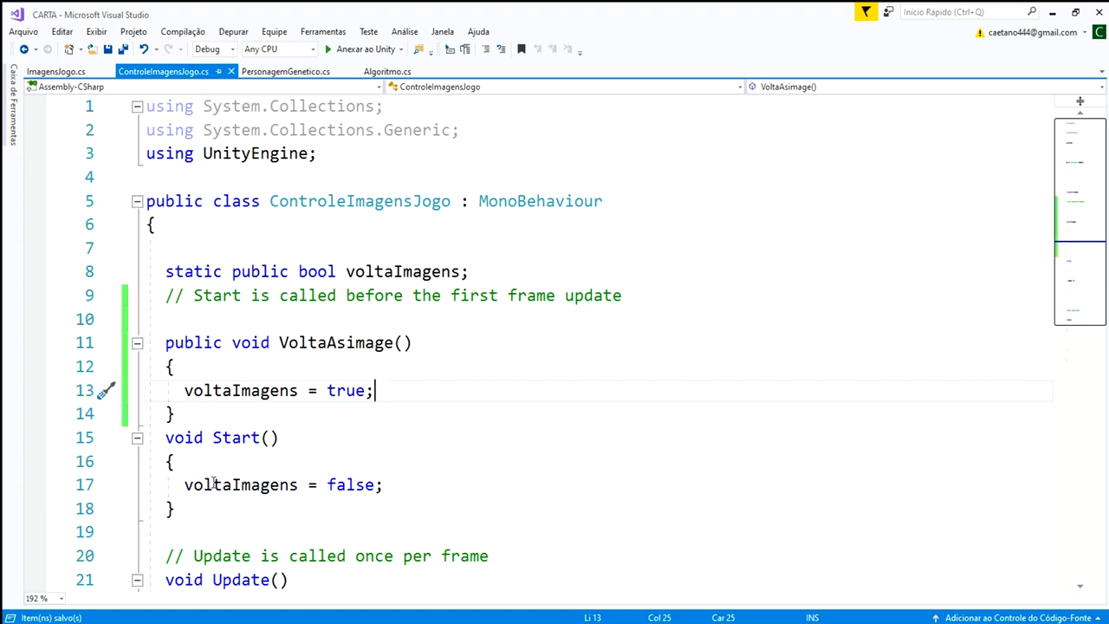
{"action": "mouse_move", "coordinate": [664, 621]}
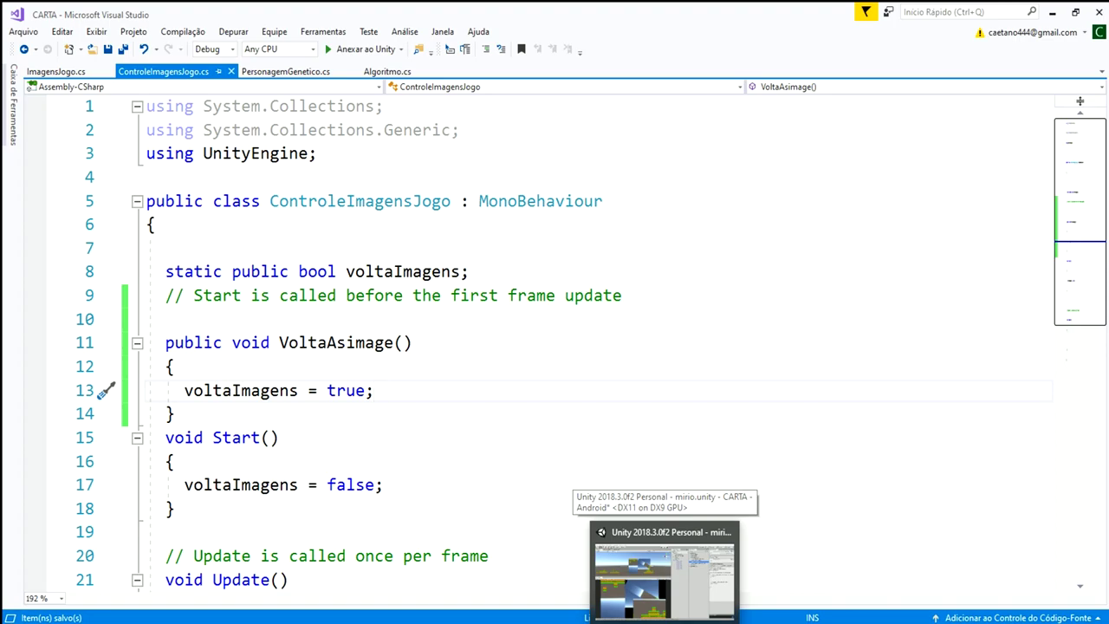
{"action": "left_click", "coordinate": [665, 572]}
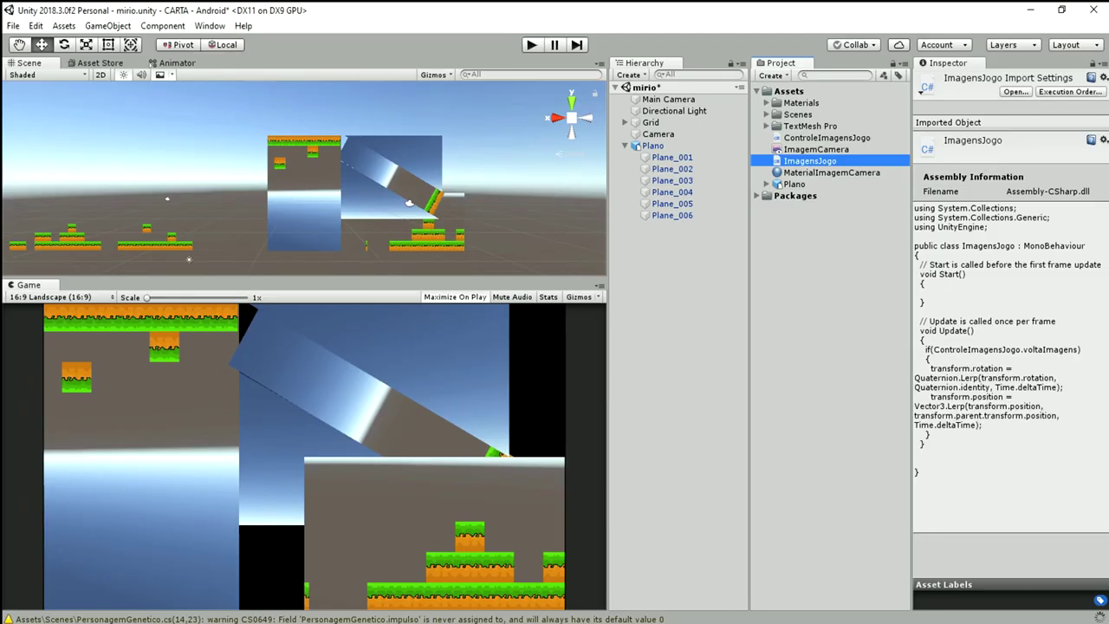
{"action": "key", "text": "alt+Tab"}
{"action": "left_click", "coordinate": [233, 482]}
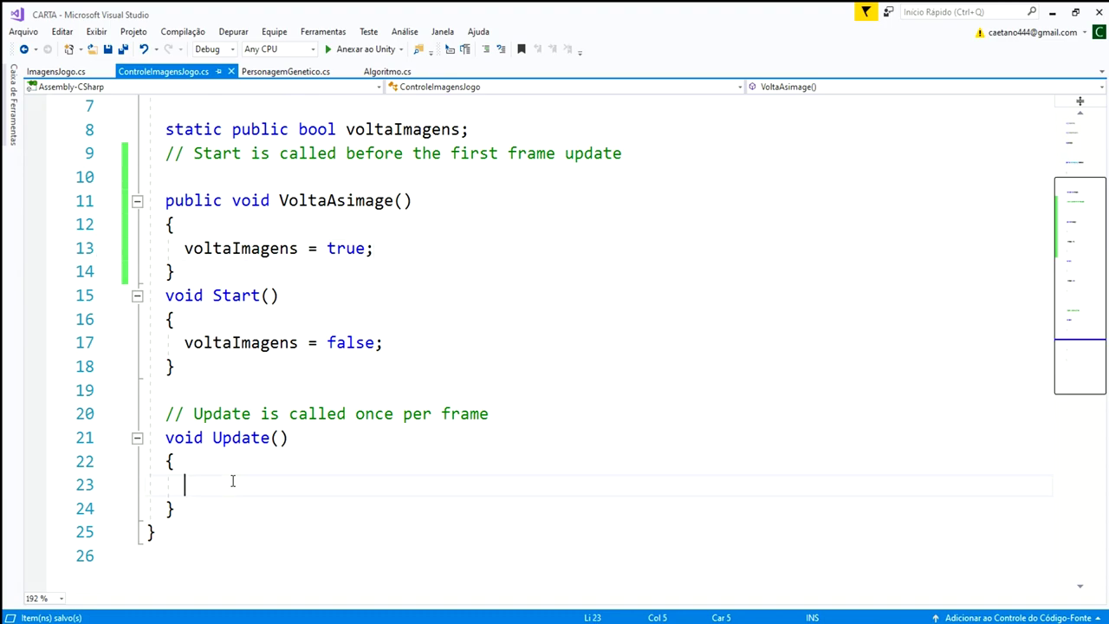
Inside Update, write the condition if (Time.time > 1f).
{"action": "key", "text": "Tab"}
{"action": "type", "text": "if"}
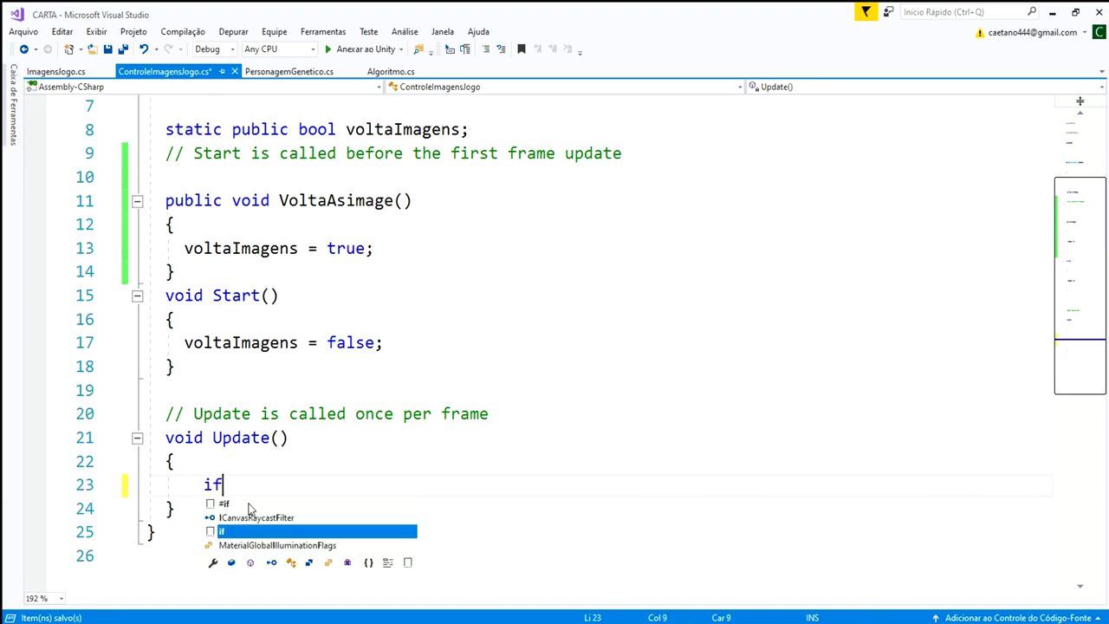
{"action": "key", "text": "Escape"}
{"action": "type", "text": "(T"}
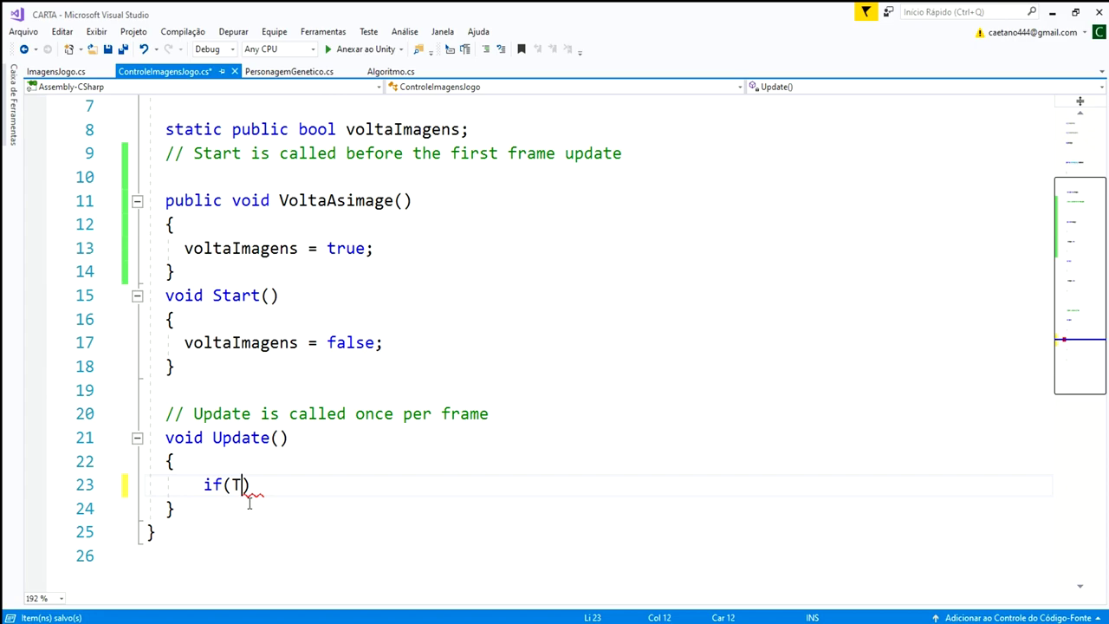
{"action": "type", "text": "ime"}
{"action": "key", "text": "BackSpace"}
{"action": "key", "text": "BackSpace"}
{"action": "type", "text": "me"}
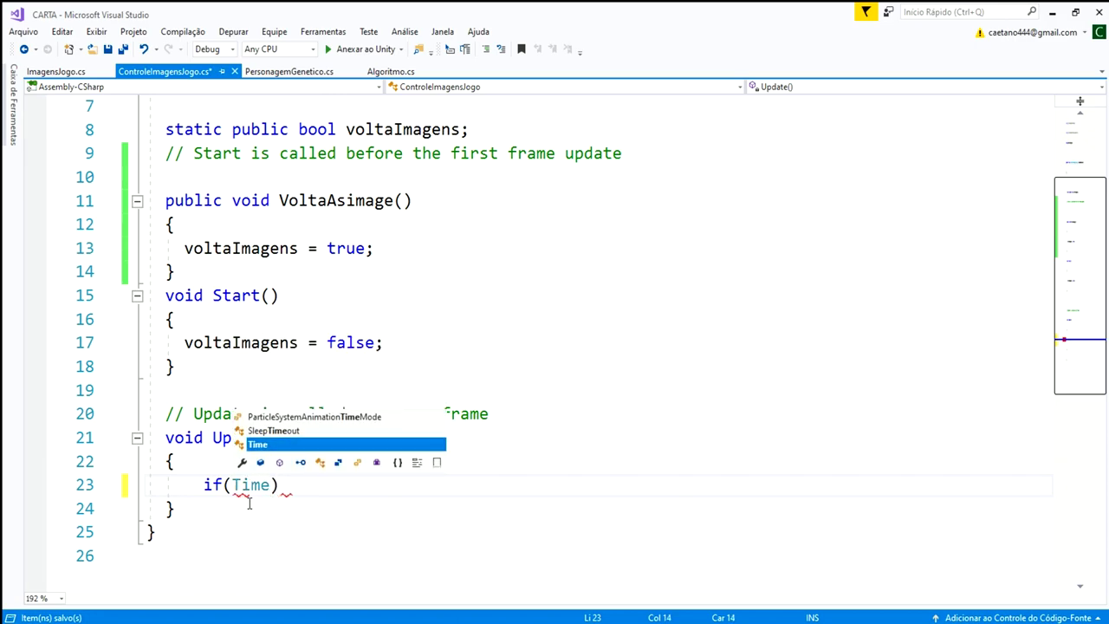
{"action": "type", "text": ".de"}
{"action": "key", "text": "BackSpace"}
{"action": "key", "text": "BackSpace"}
{"action": "key", "text": "Down"}
{"action": "key", "text": "Down"}
{"action": "key", "text": "Down"}
{"action": "type", "text": "ti"}
{"action": "key", "text": "Tab"}
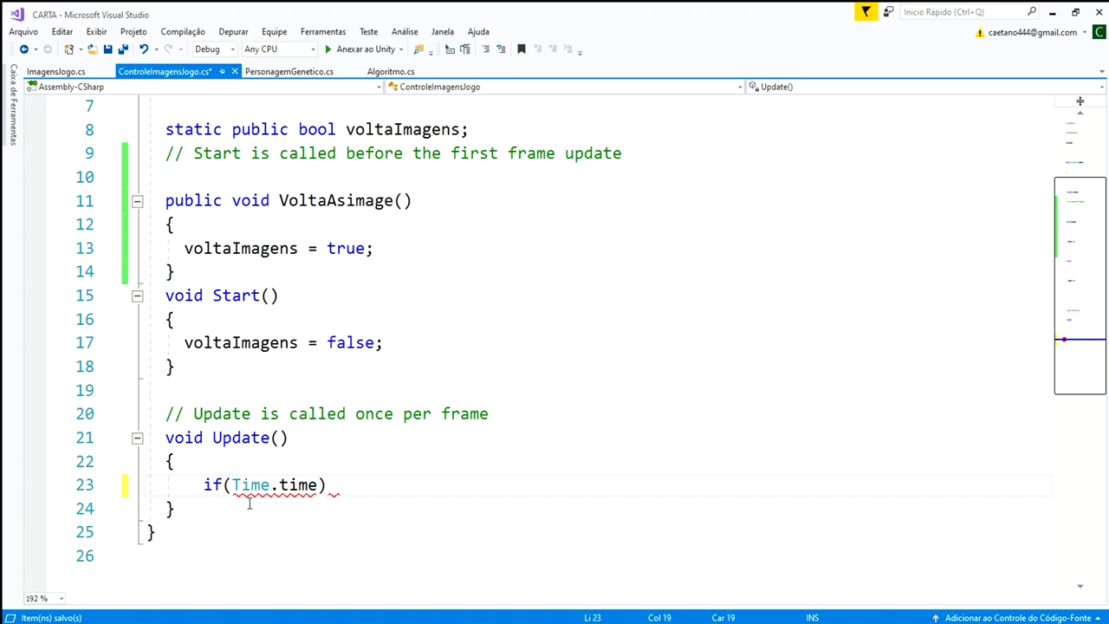
{"action": "type", "text": "> 1f)"}
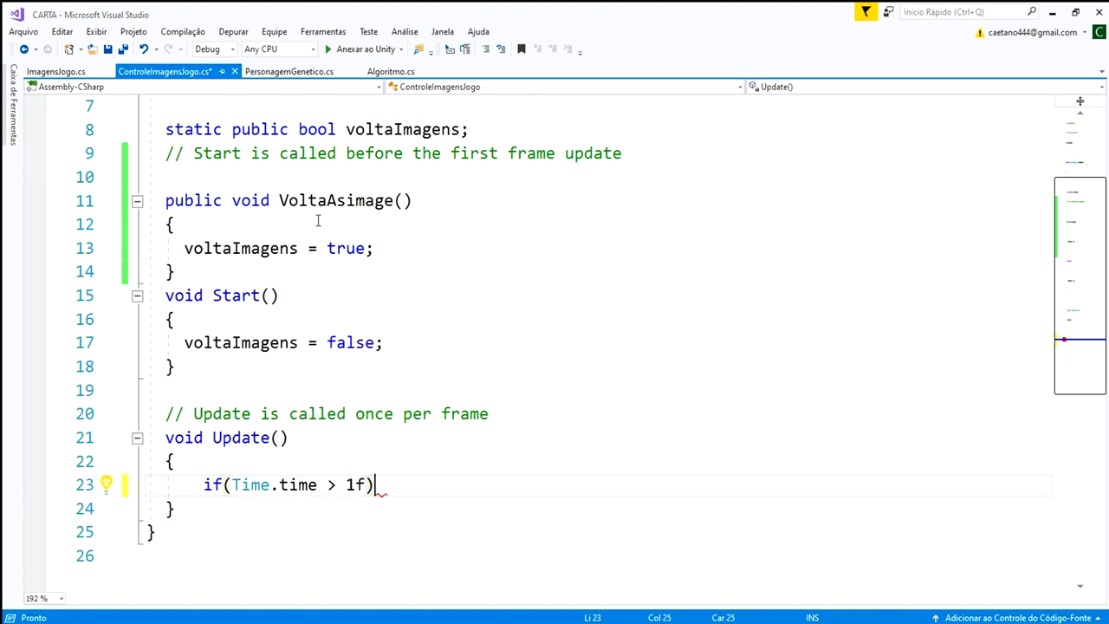
Call VoltaAsimage(); under that condition and save the script.
{"action": "double_click", "coordinate": [317, 200]}
{"action": "left_click", "coordinate": [433, 198]}
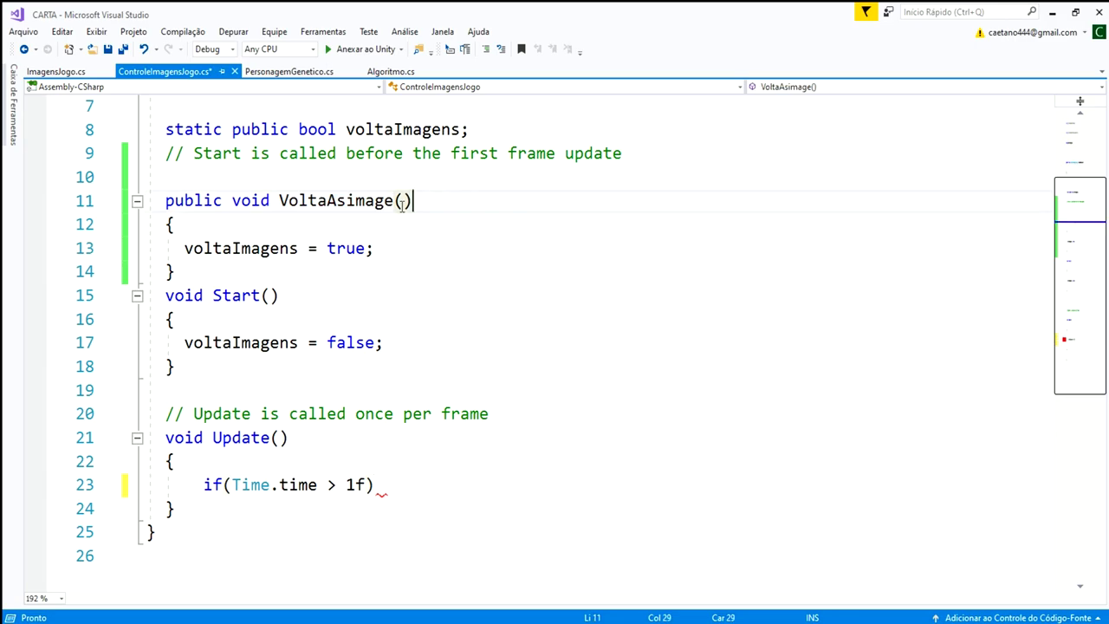
{"action": "left_click", "coordinate": [287, 200], "text": "shift"}
{"action": "left_click", "coordinate": [278, 200], "text": "shift"}
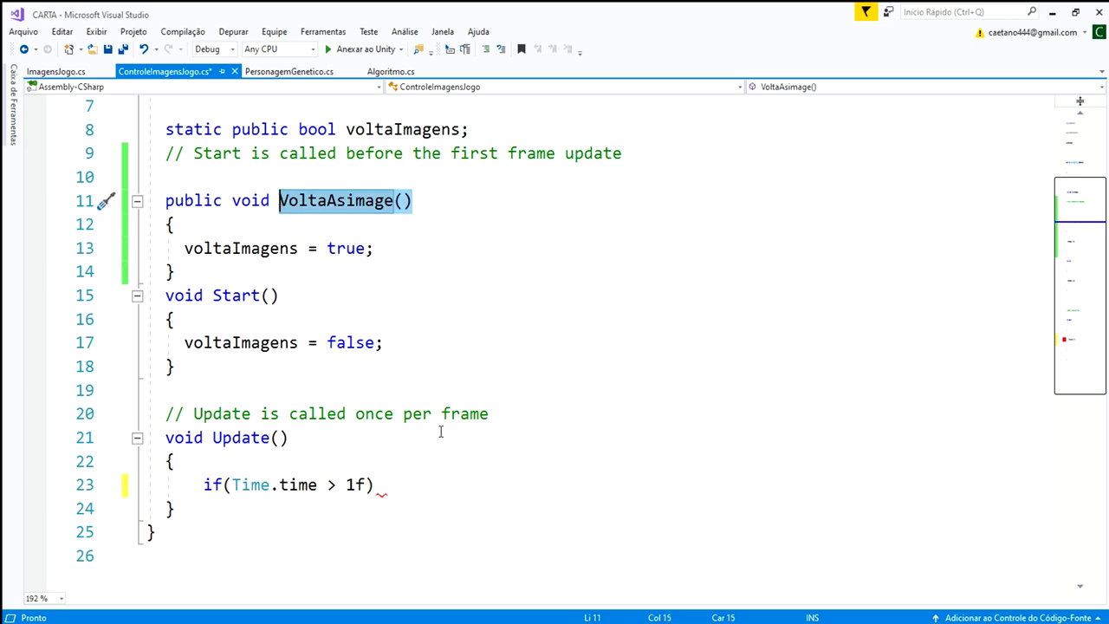
{"action": "left_click", "coordinate": [389, 485]}
{"action": "key", "text": "Return"}
{"action": "type", "text": "VoltaAsimage()"}
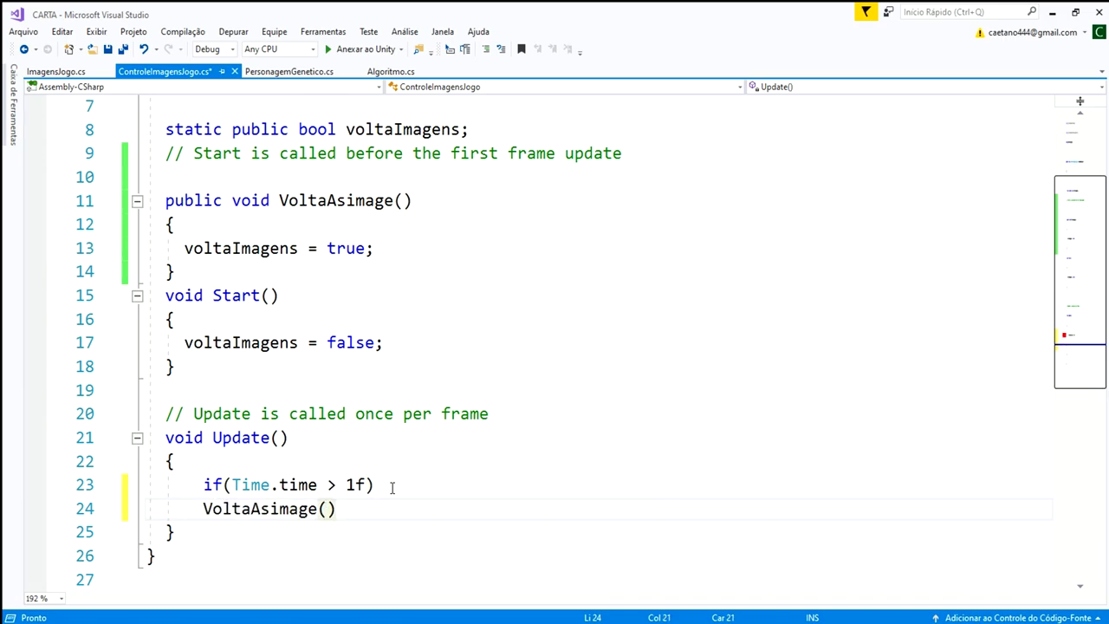
{"action": "type", "text": ";"}
{"action": "key", "text": "ctrl+s"}
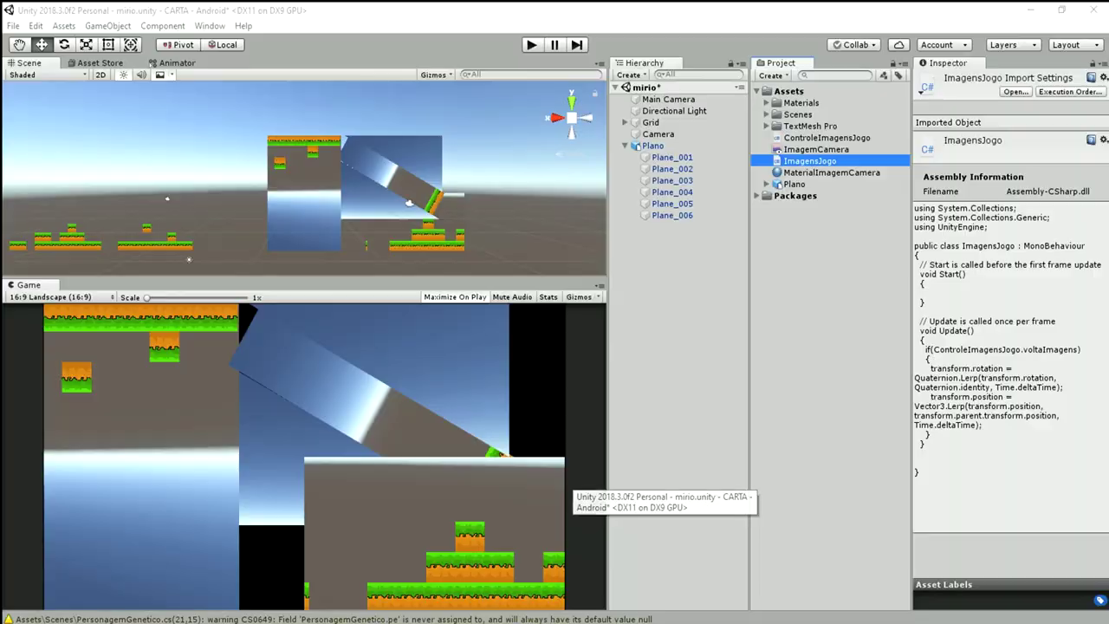
{"action": "left_click", "coordinate": [676, 563]}
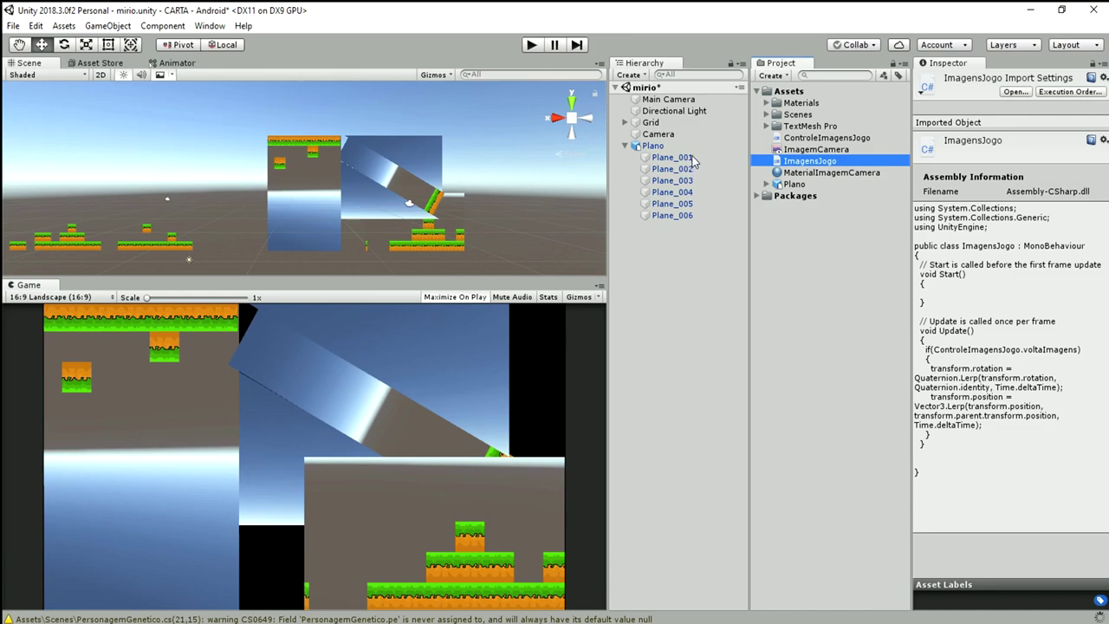
Attach the ImagensJogo script to Plane_001 through Plane_006.
{"action": "left_click", "coordinate": [681, 231]}
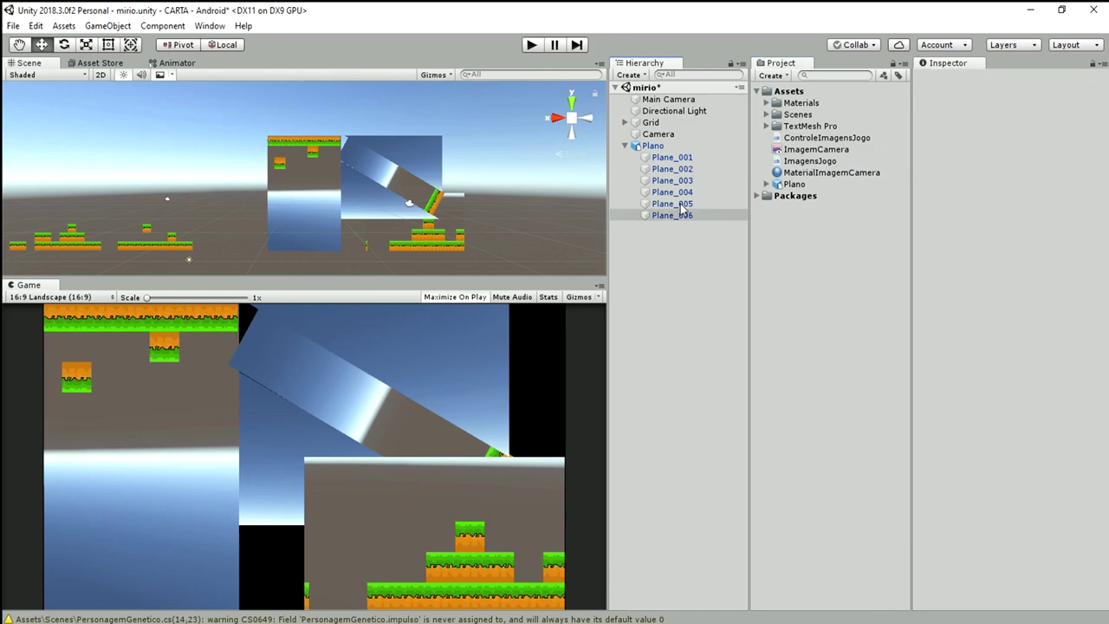
{"action": "left_click", "coordinate": [673, 157]}
{"action": "left_click", "coordinate": [693, 215], "text": "shift"}
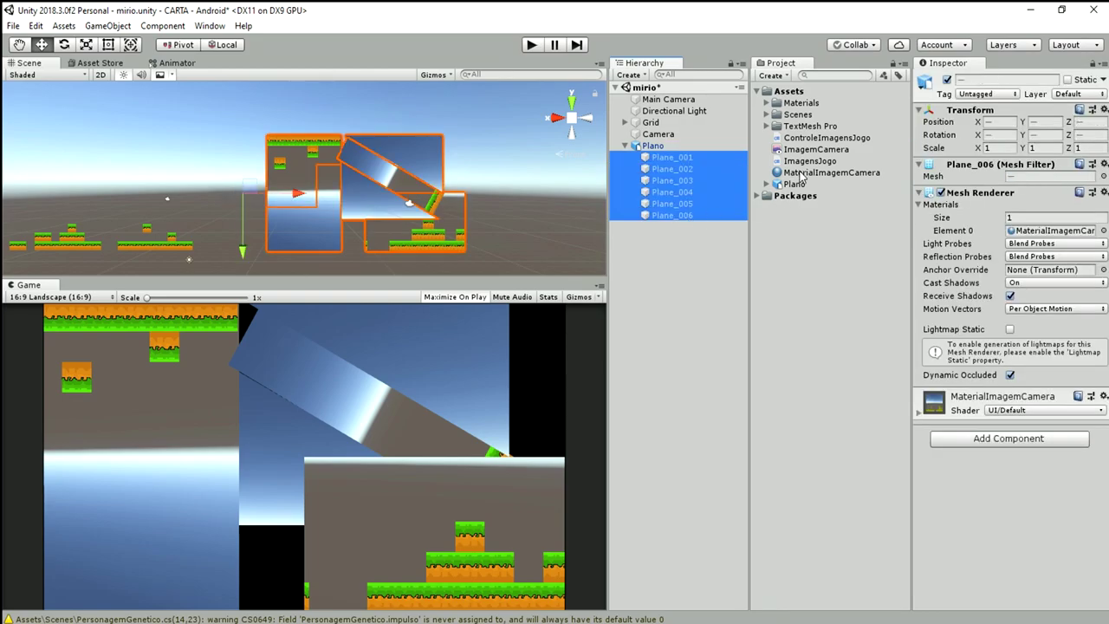
{"action": "left_click_drag", "start_coordinate": [806, 169], "coordinate": [1031, 487]}
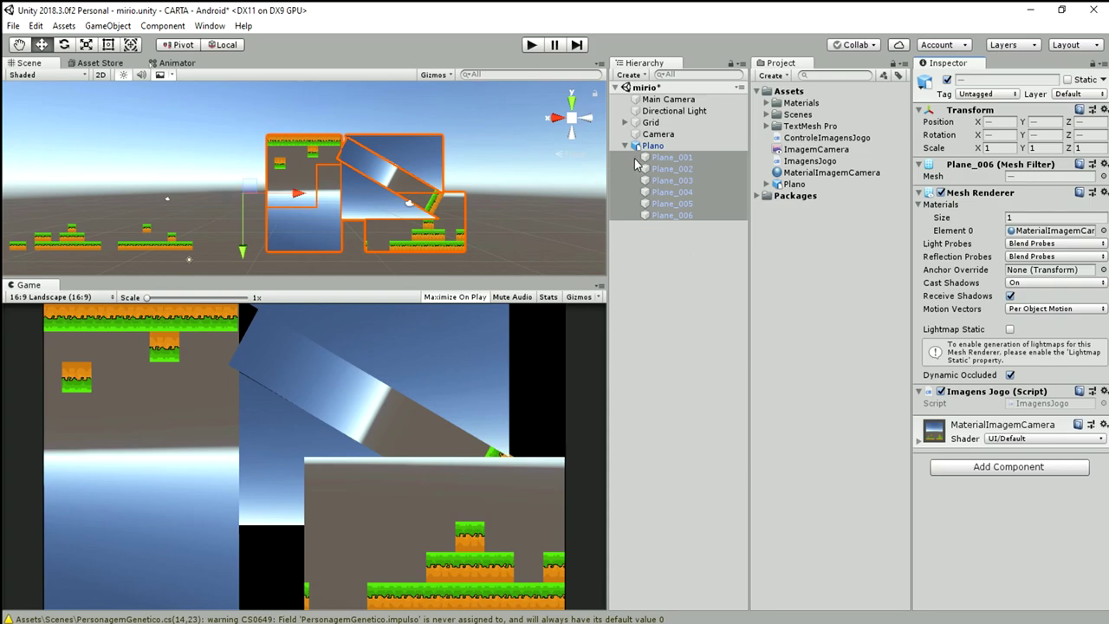
Attach ControleImagensJogo to the Camera and enter Play mode.
{"action": "left_click_drag", "start_coordinate": [639, 163], "coordinate": [656, 145]}
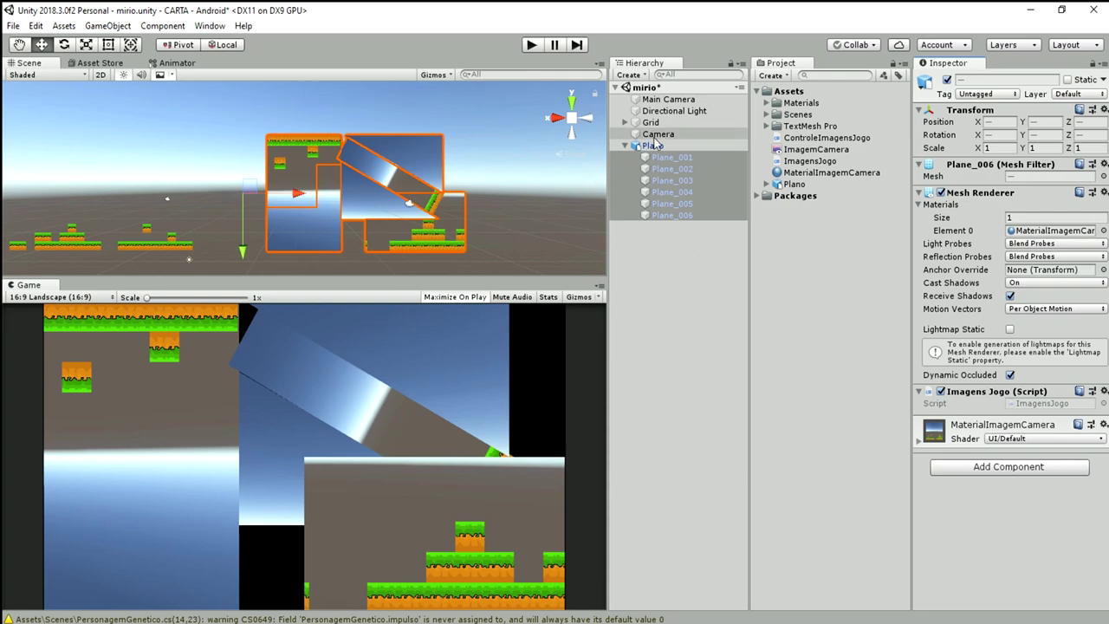
{"action": "left_click", "coordinate": [656, 139]}
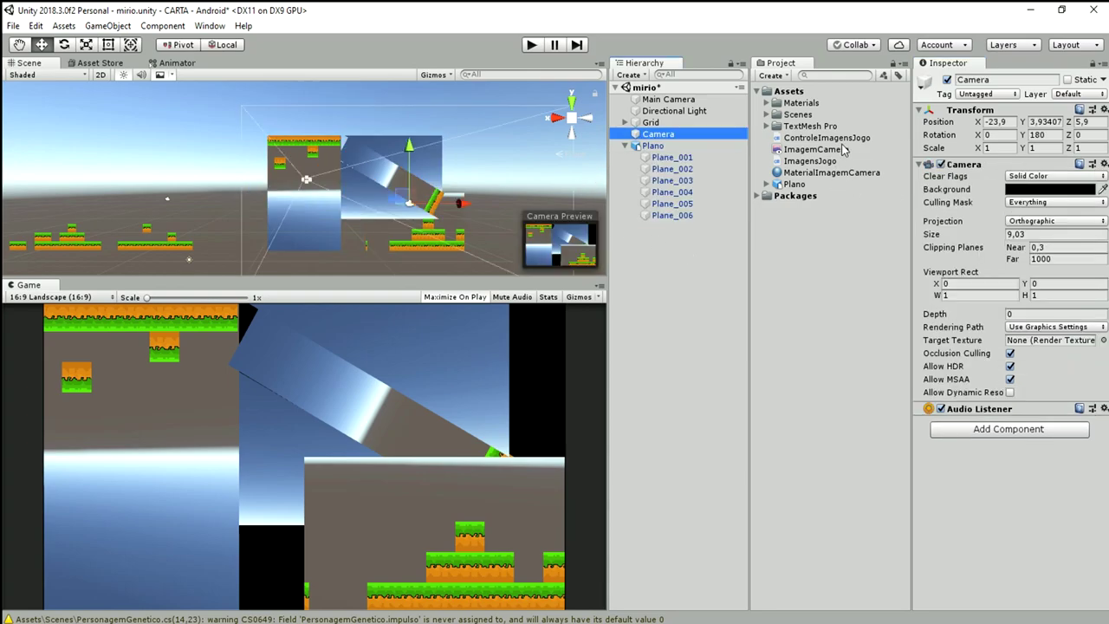
{"action": "left_click_drag", "start_coordinate": [851, 140], "coordinate": [1018, 474]}
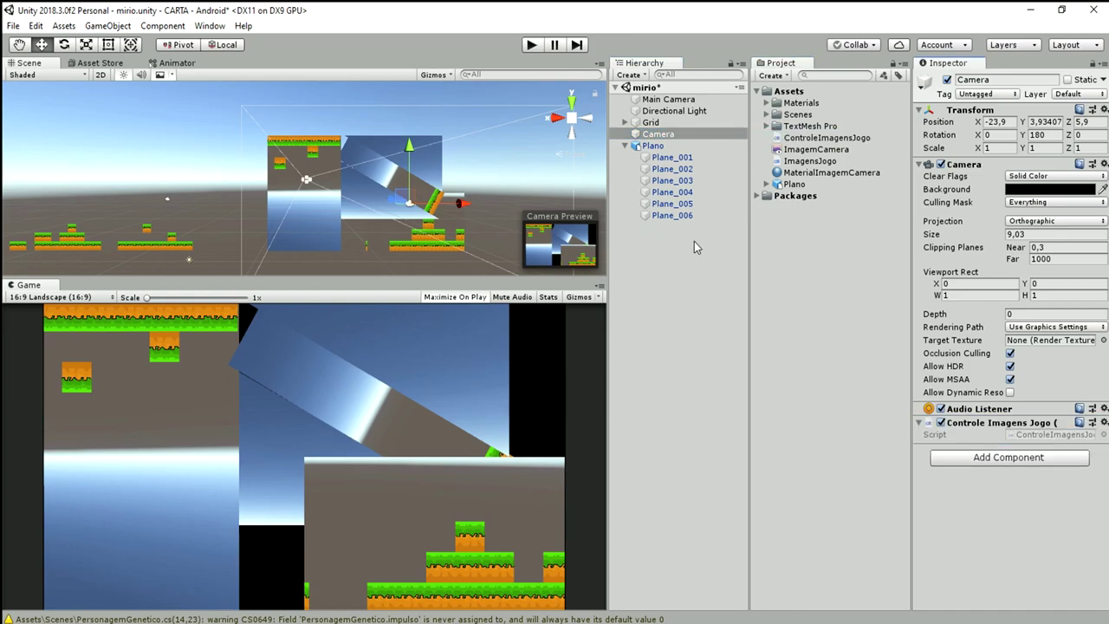
{"action": "left_click", "coordinate": [535, 45]}
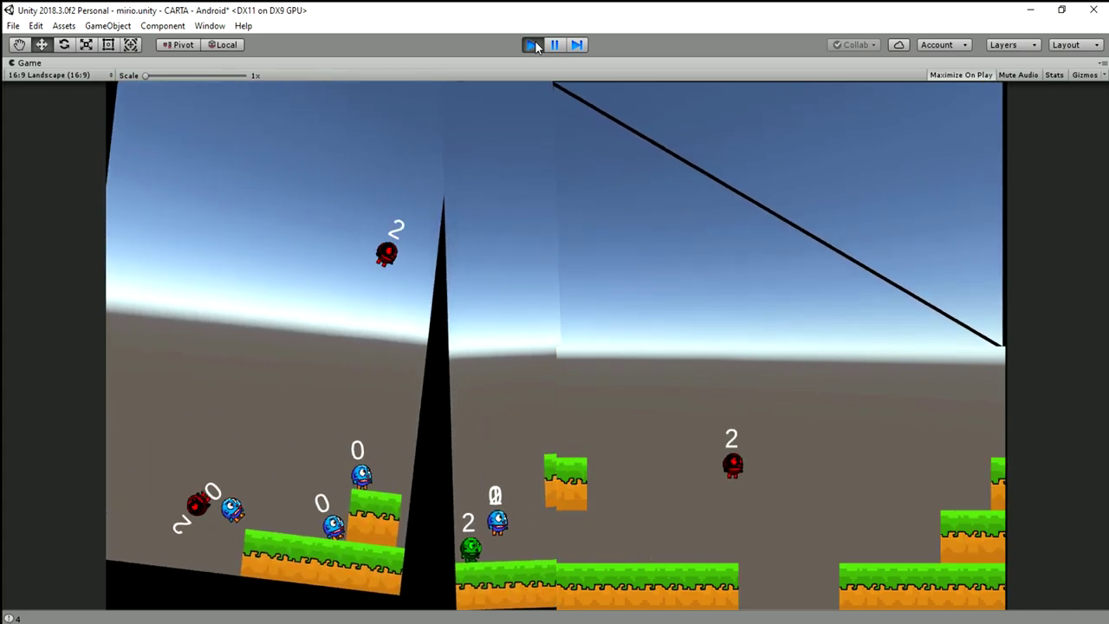
Stop Play mode and return to Visual Studio.
{"action": "left_click", "coordinate": [535, 40]}
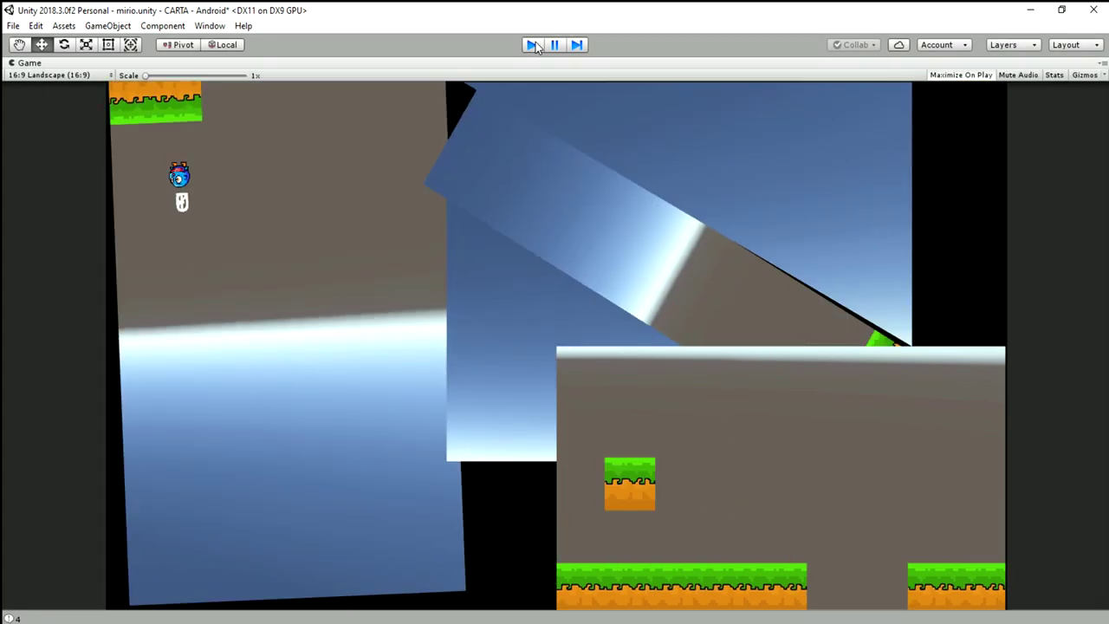
{"action": "key", "text": "alt+Tab"}
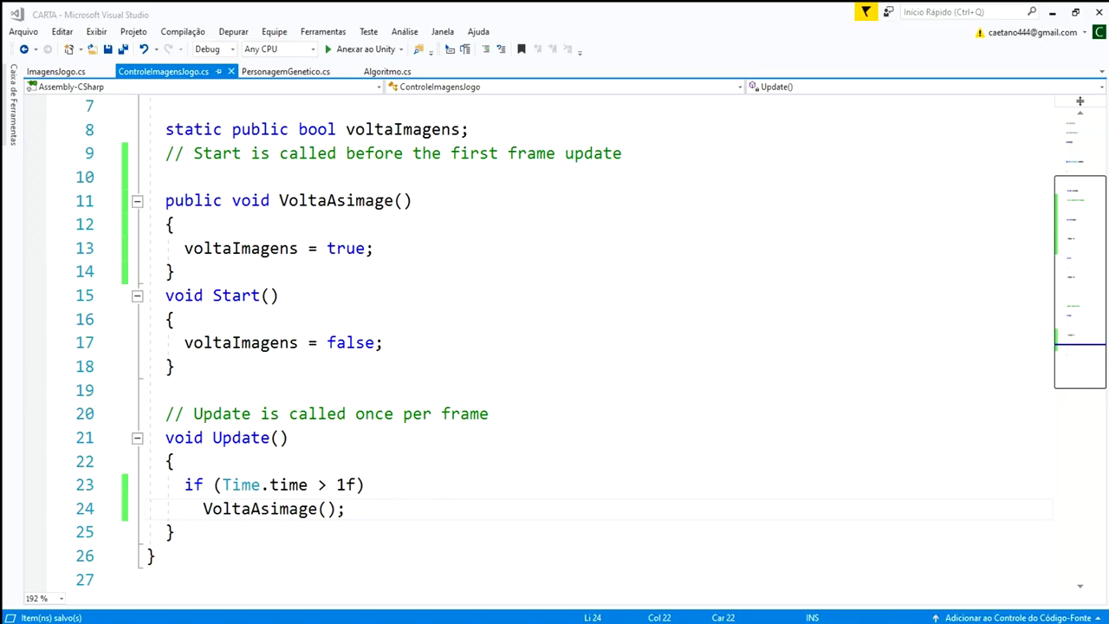
Add a float Tempo field to ImagensJogo and set Tempo = 0 in Start.
{"action": "scroll", "coordinate": [483, 382], "scroll_direction": "up", "scroll_amount": 2}
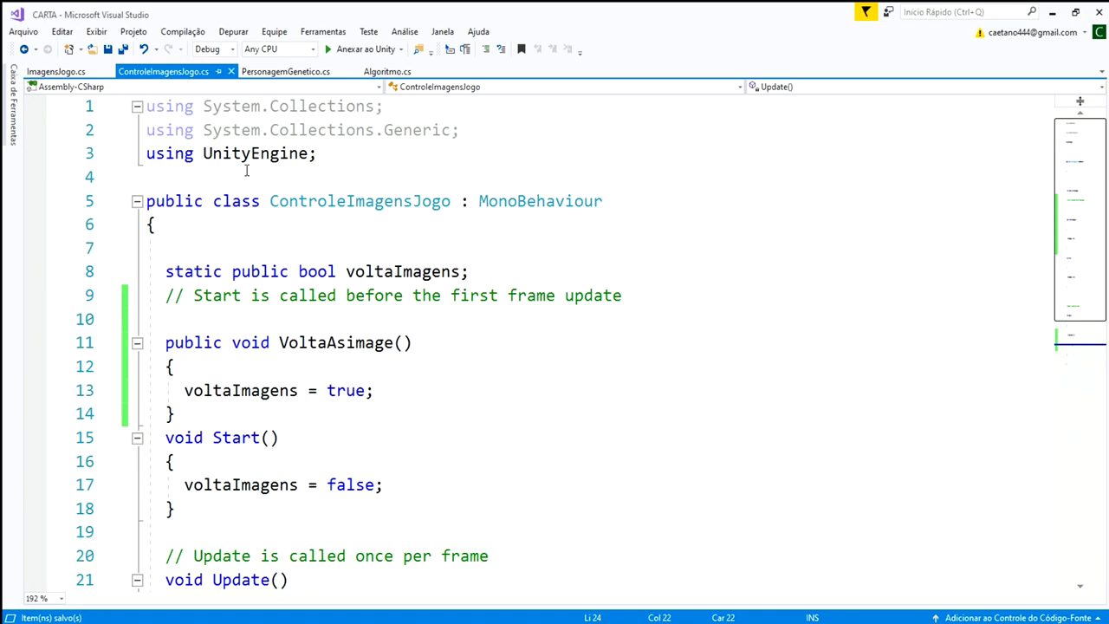
{"action": "left_click", "coordinate": [52, 71]}
{"action": "scroll", "coordinate": [215, 229], "scroll_direction": "down", "scroll_amount": 2}
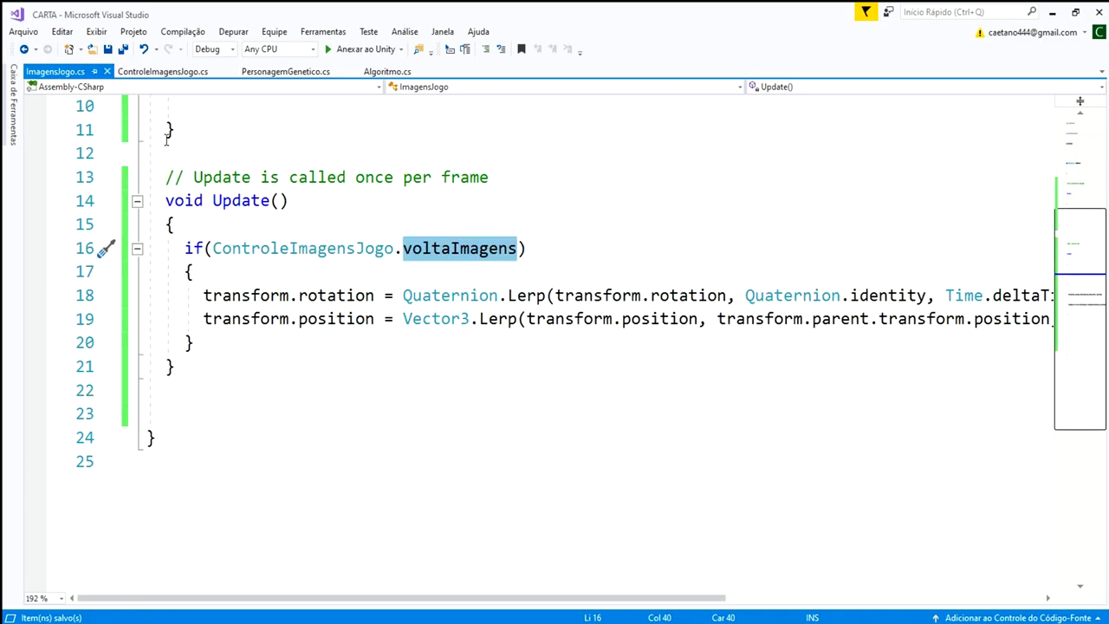
{"action": "left_click_drag", "start_coordinate": [661, 597], "coordinate": [791, 597]}
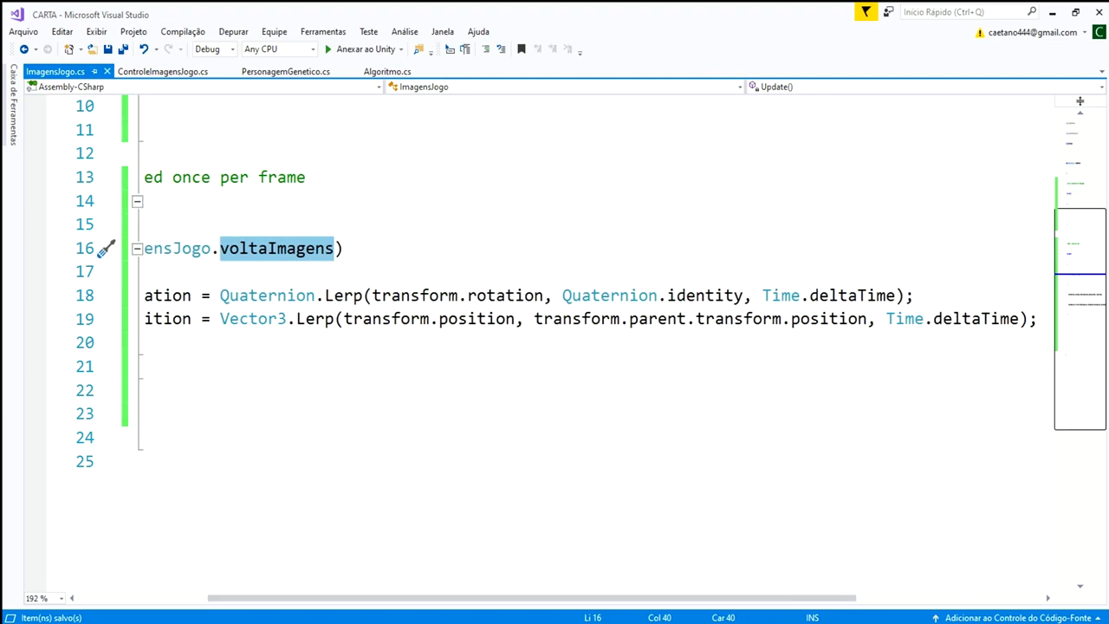
{"action": "left_click_drag", "start_coordinate": [710, 598], "coordinate": [580, 598]}
{"action": "scroll", "coordinate": [442, 511], "scroll_direction": "up", "scroll_amount": 3}
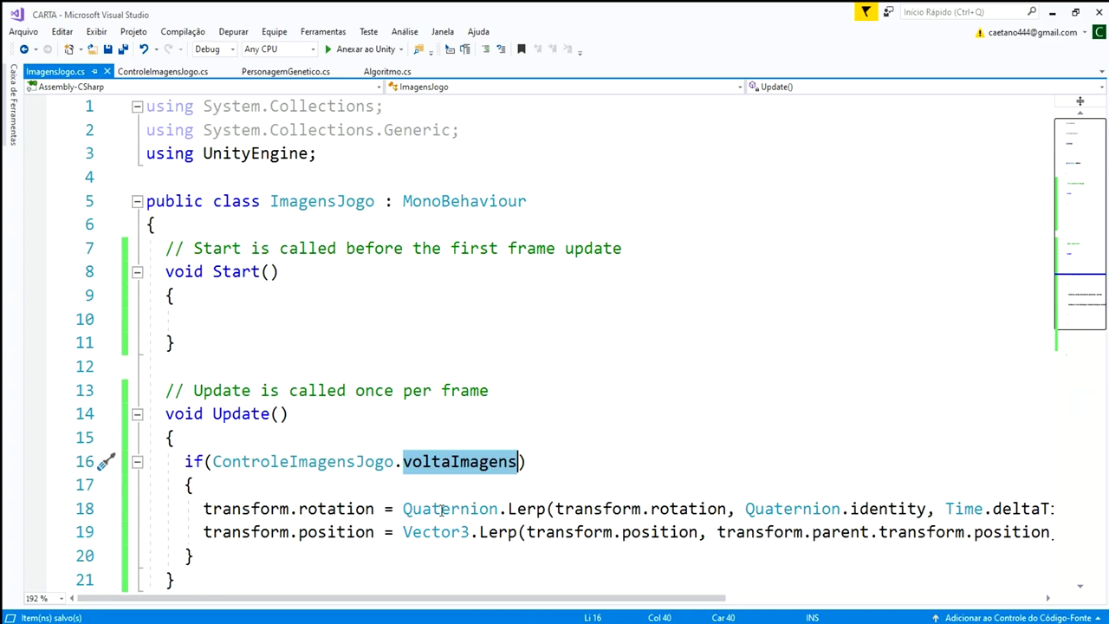
{"action": "left_click", "coordinate": [655, 250]}
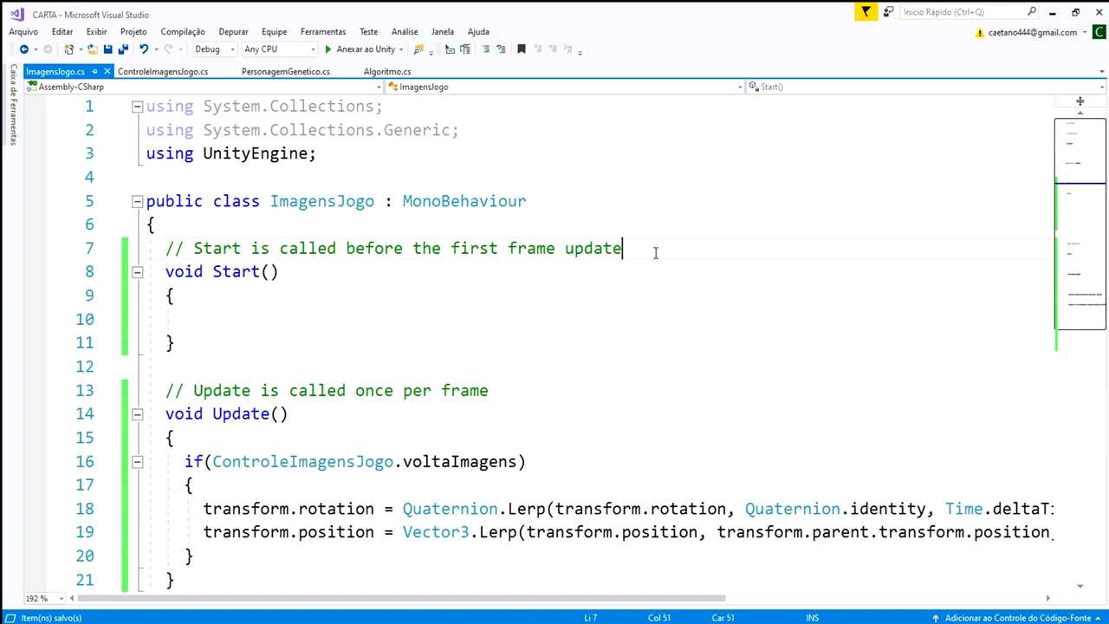
{"action": "key", "text": "Return"}
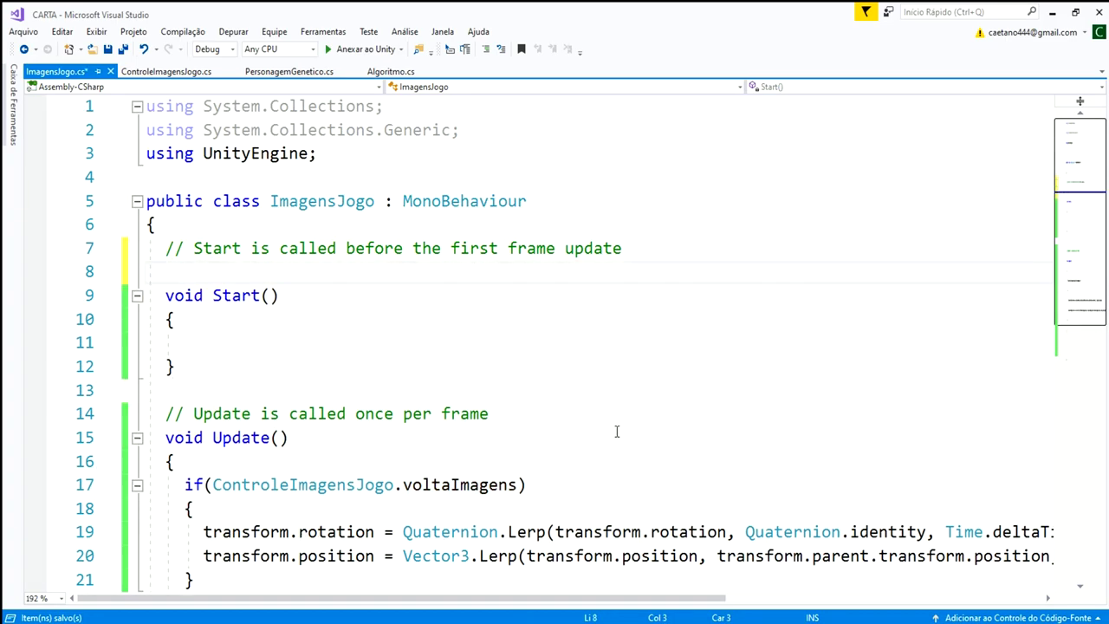
{"action": "type", "text": "float Temp"}
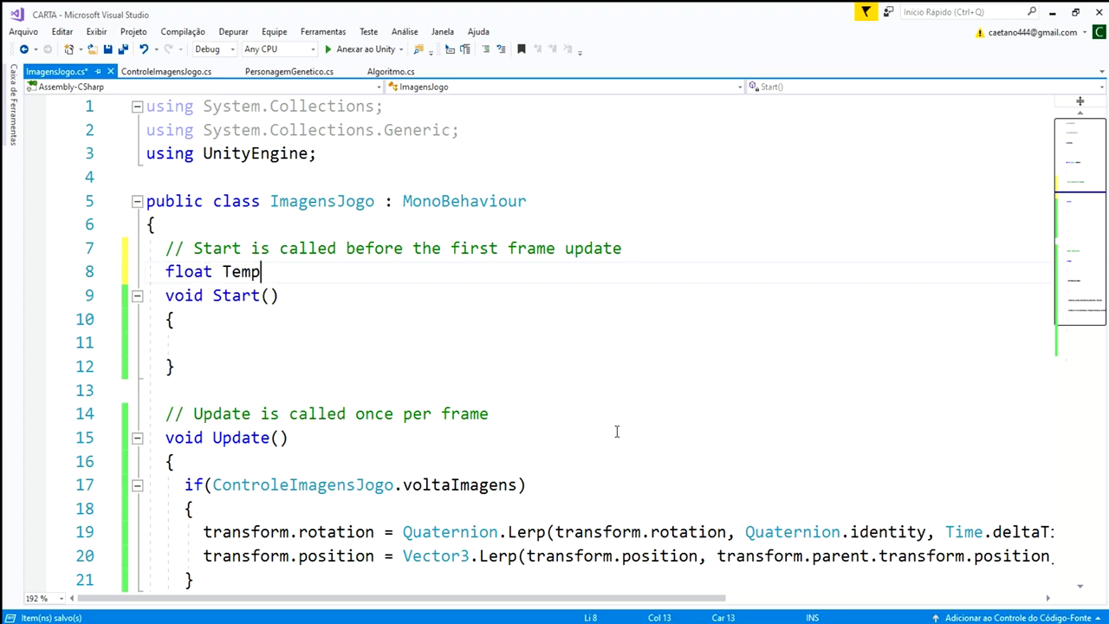
{"action": "type", "text": "o;"}
{"action": "double_click", "coordinate": [236, 296]}
{"action": "double_click", "coordinate": [246, 271]}
{"action": "left_click", "coordinate": [206, 345]}
{"action": "type", "text": "Tempo = 0;"}
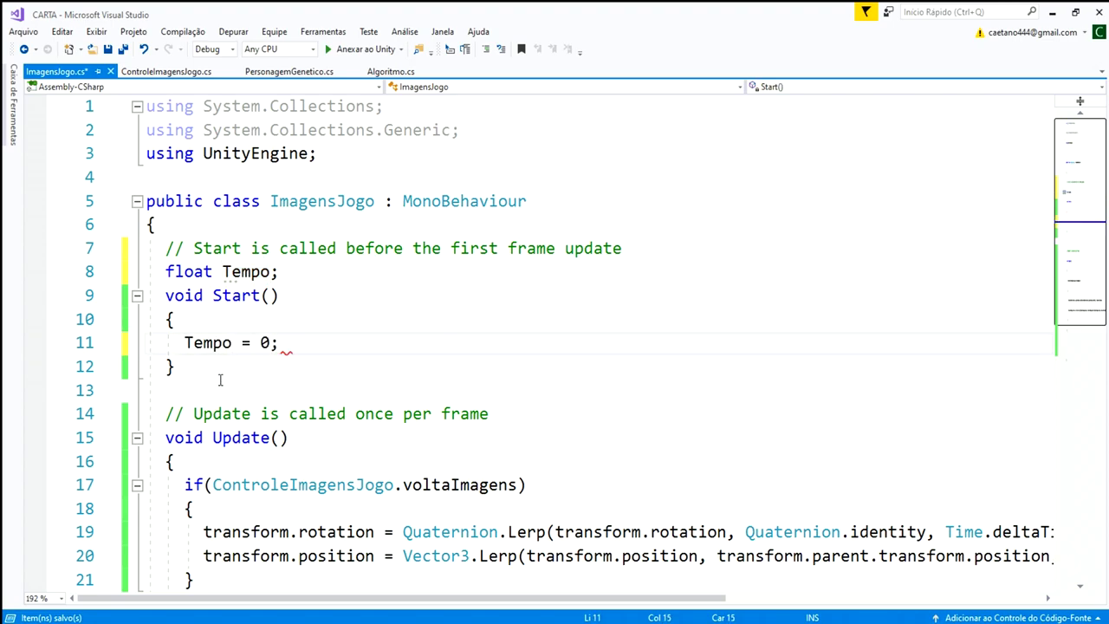
Replace Time.deltaTime with Tempo in both the rotation and position lerps.
{"action": "double_click", "coordinate": [199, 345]}
{"action": "key", "text": "ctrl+c"}
{"action": "left_click_drag", "start_coordinate": [593, 598], "coordinate": [756, 598]}
{"action": "left_click_drag", "start_coordinate": [856, 532], "coordinate": [724, 532]}
{"action": "key", "text": "ctrl+v"}
{"action": "left_click", "coordinate": [963, 556]}
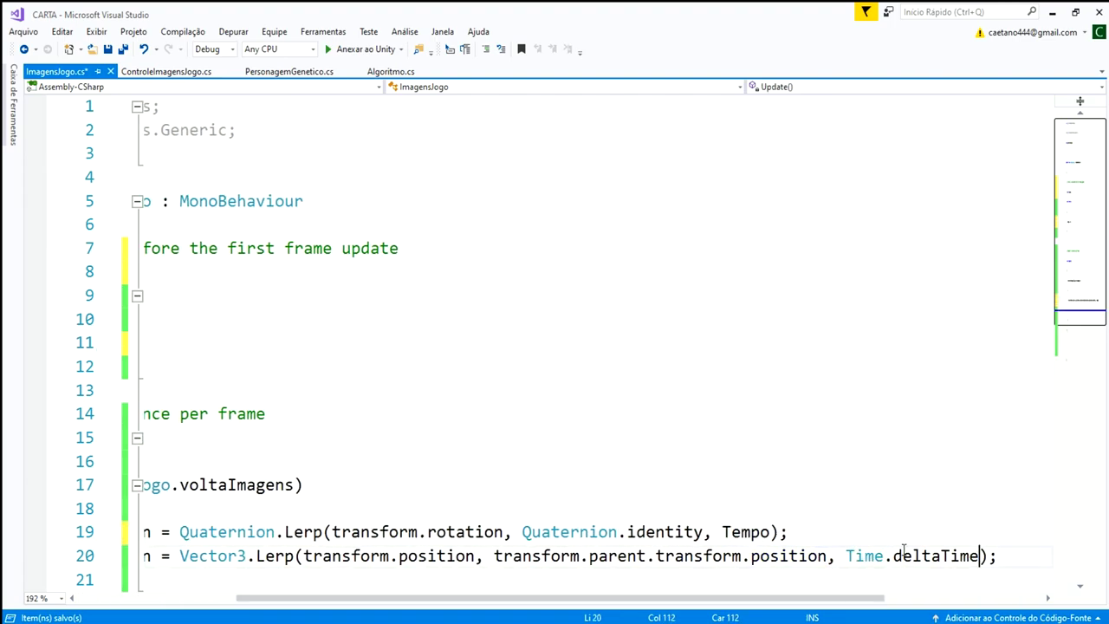
{"action": "left_click", "coordinate": [847, 555], "text": "shift"}
{"action": "key", "text": "ctrl+v"}
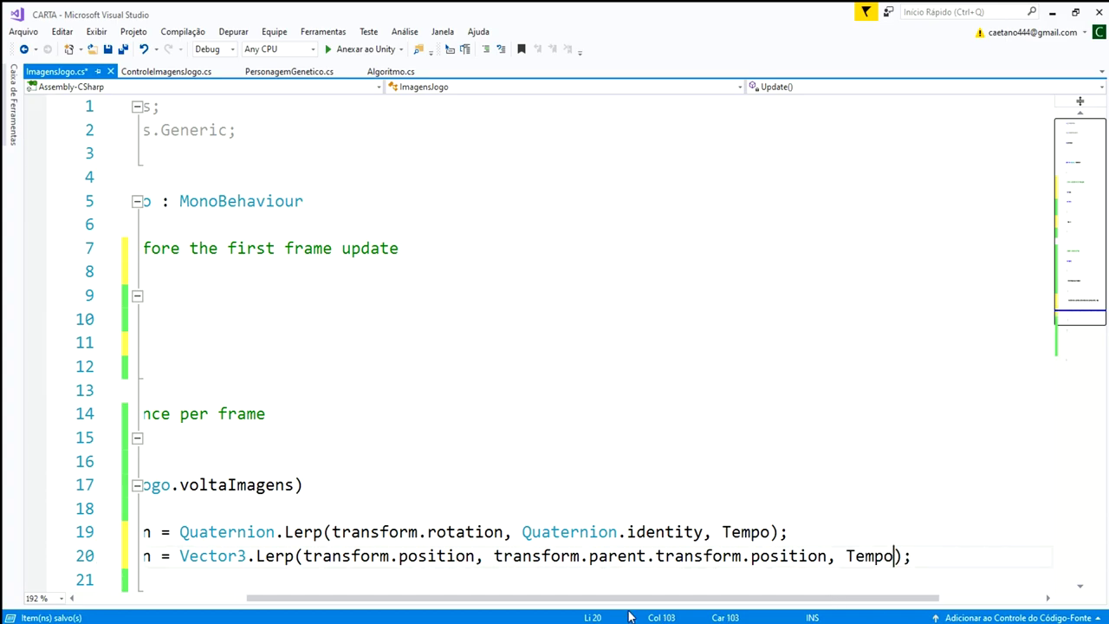
{"action": "left_click_drag", "start_coordinate": [622, 598], "coordinate": [447, 598]}
Add Tempo += Time.deltaTime; below the position lerp.
{"action": "scroll", "coordinate": [213, 339], "scroll_direction": "down", "scroll_amount": 4}
{"action": "left_click", "coordinate": [202, 271]}
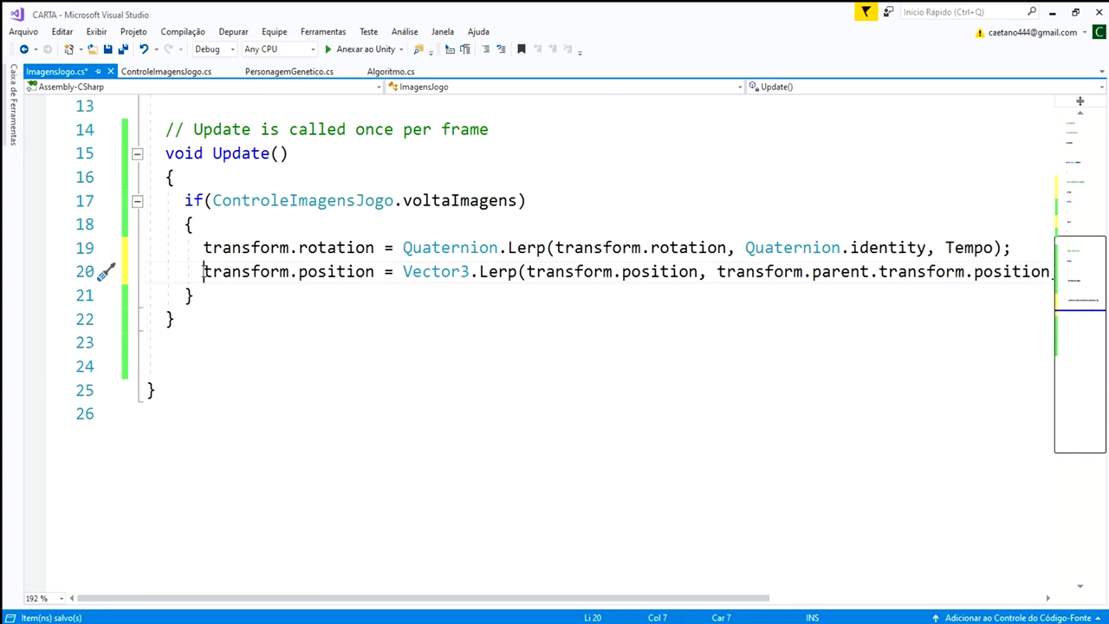
{"action": "key", "text": "End"}
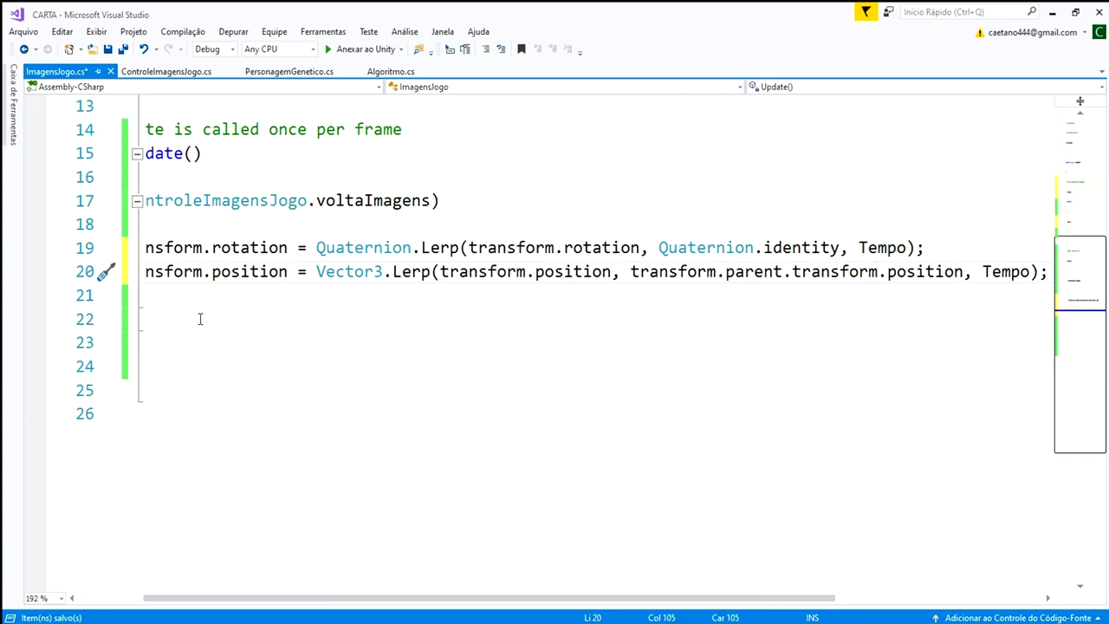
{"action": "key", "text": "Return"}
{"action": "key", "text": "Return"}
{"action": "key", "text": "ctrl+v"}
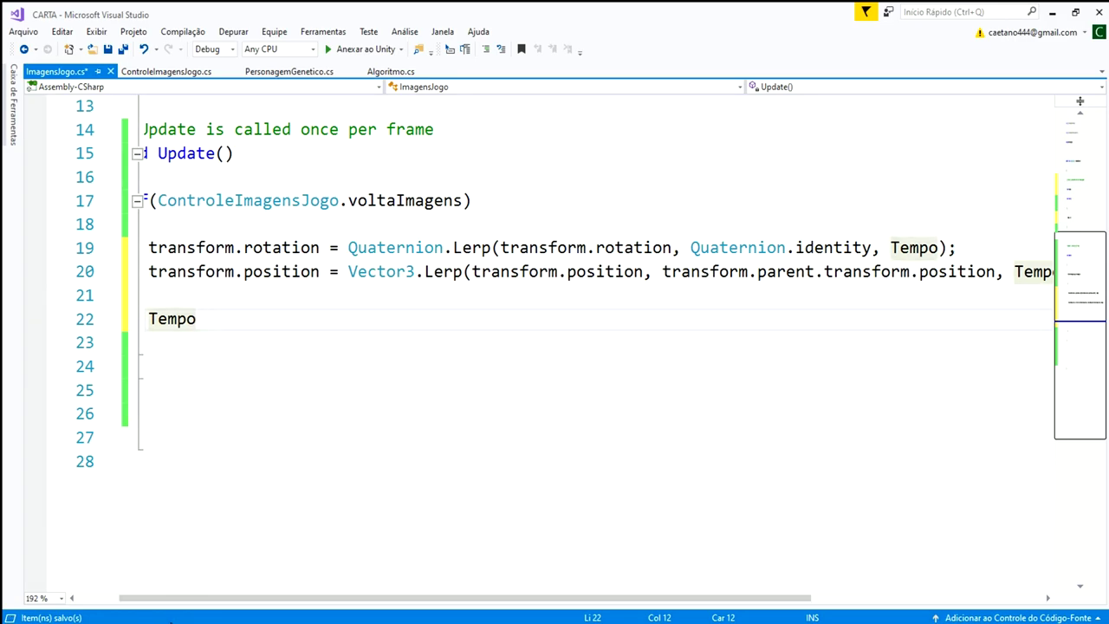
{"action": "left_click_drag", "start_coordinate": [169, 609], "coordinate": [81, 597]}
{"action": "type", "text": "="}
{"action": "key", "text": "BackSpace"}
{"action": "key", "text": "BackSpace"}
{"action": "type", "text": "+= Time.de"}
{"action": "key", "text": "Tab"}
{"action": "type", "text": ";"}
Extend the voltaImagens condition with && Tempo<1 and save ImagensJogo.cs.
{"action": "double_click", "coordinate": [228, 321]}
{"action": "left_click", "coordinate": [518, 202]}
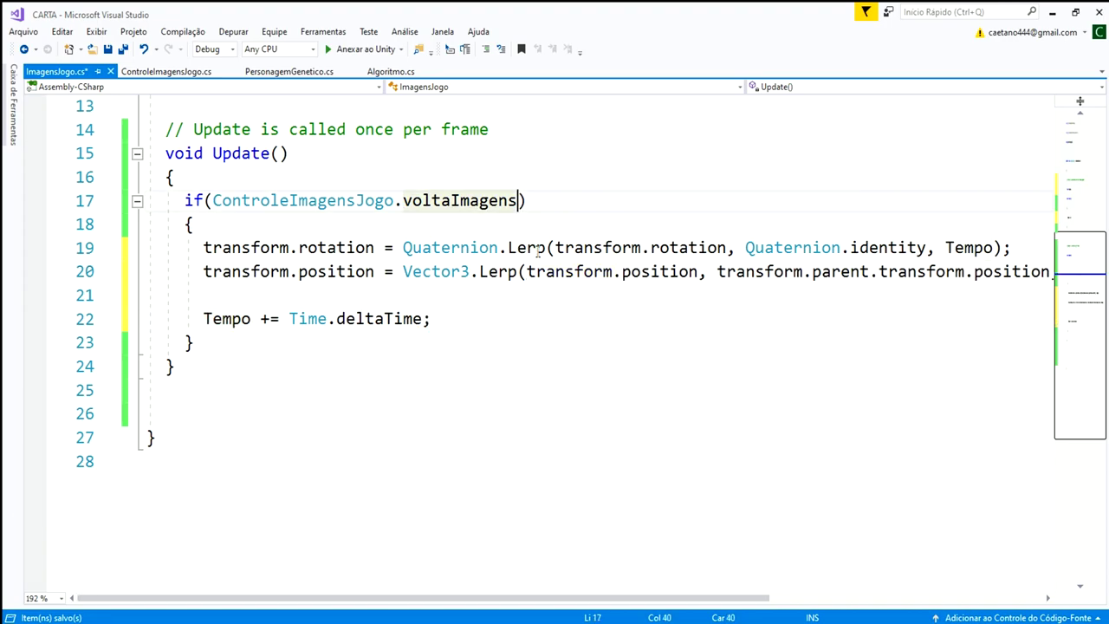
{"action": "type", "text": "&& "}
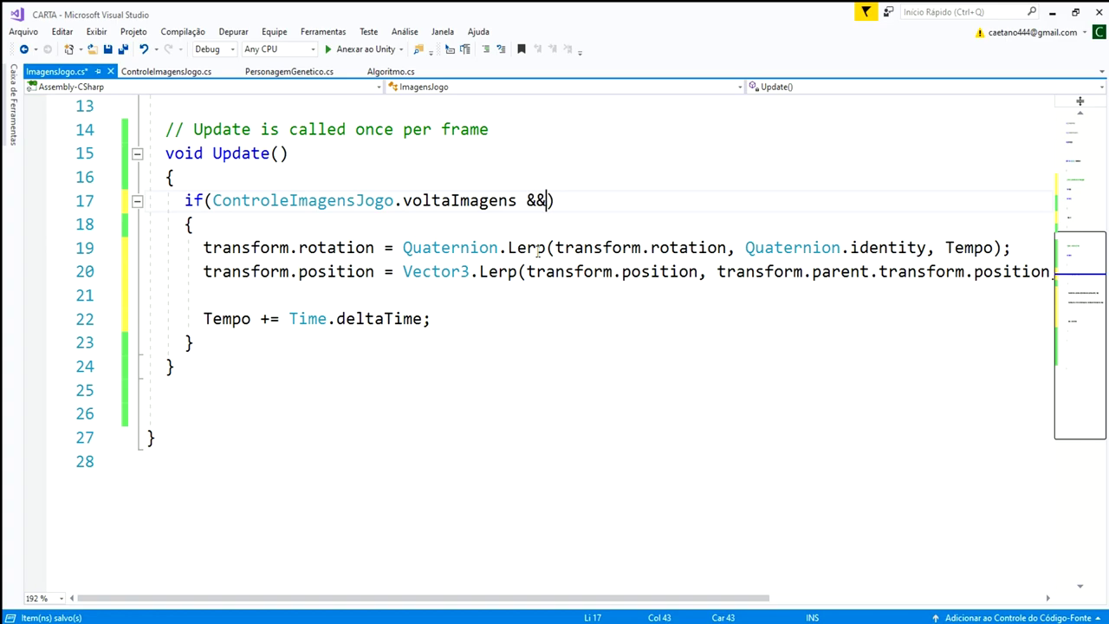
{"action": "type", "text": "Tempo<1"}
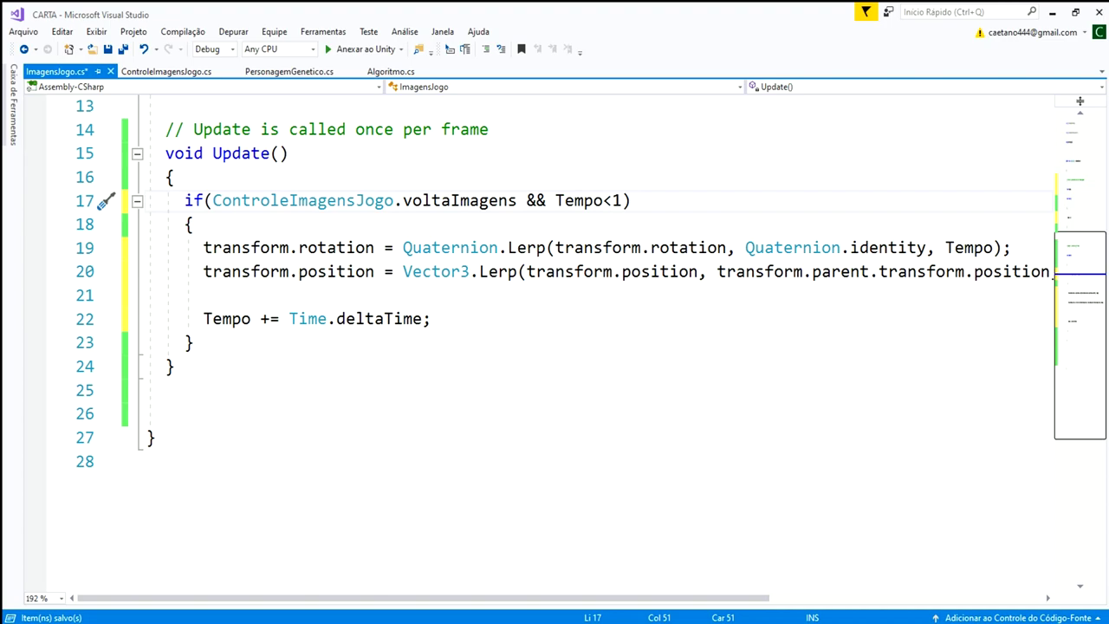
{"action": "left_click", "coordinate": [107, 49]}
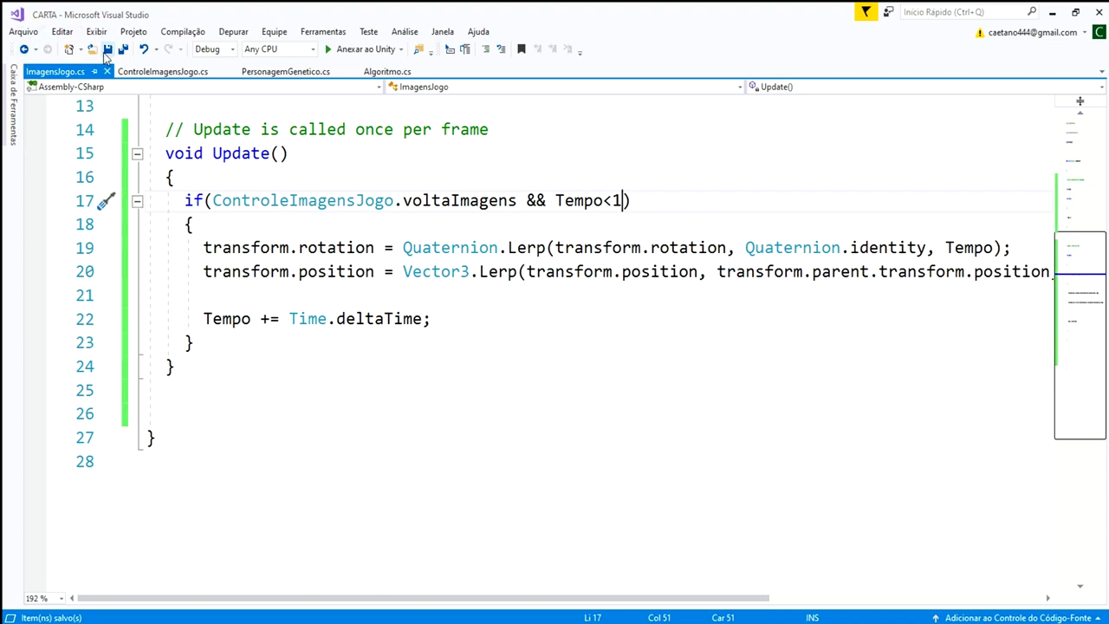
{"action": "key", "text": "alt+Tab"}
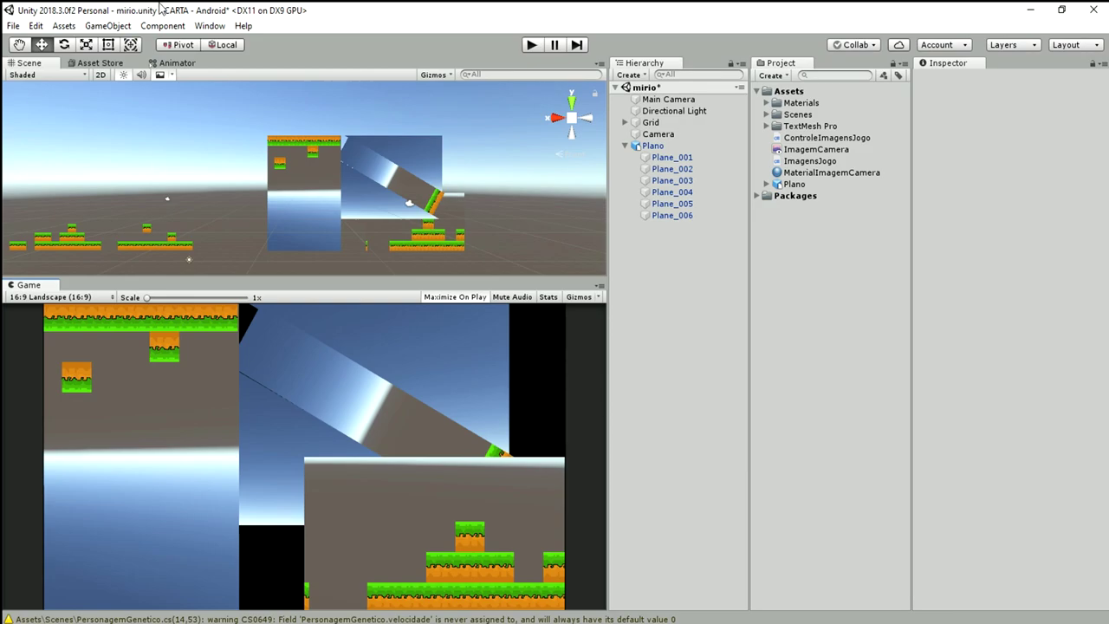
Play the scene once to test the Tempo-based lerp, then stop it.
{"action": "left_click", "coordinate": [543, 47]}
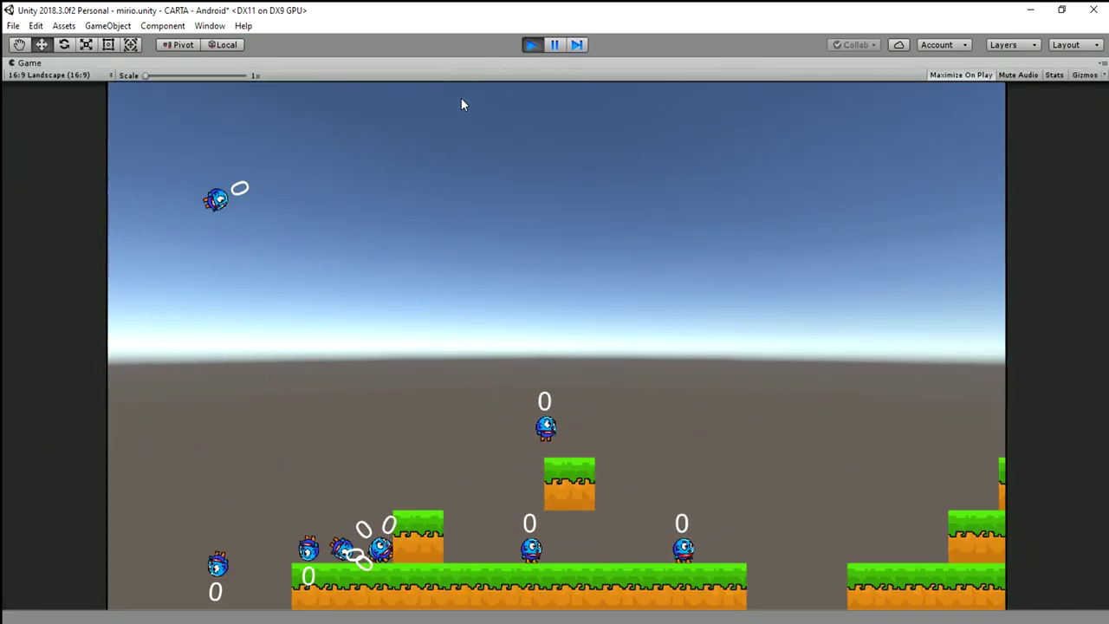
{"action": "left_click", "coordinate": [529, 43]}
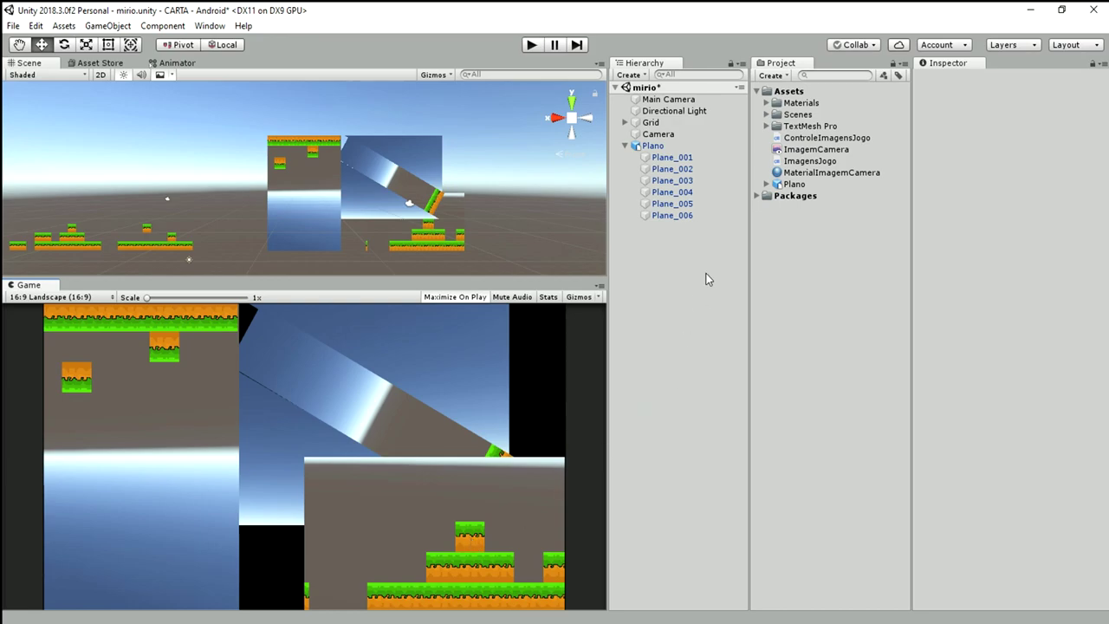
Slide Plane_004 sideways along the X axis.
{"action": "left_click", "coordinate": [685, 184]}
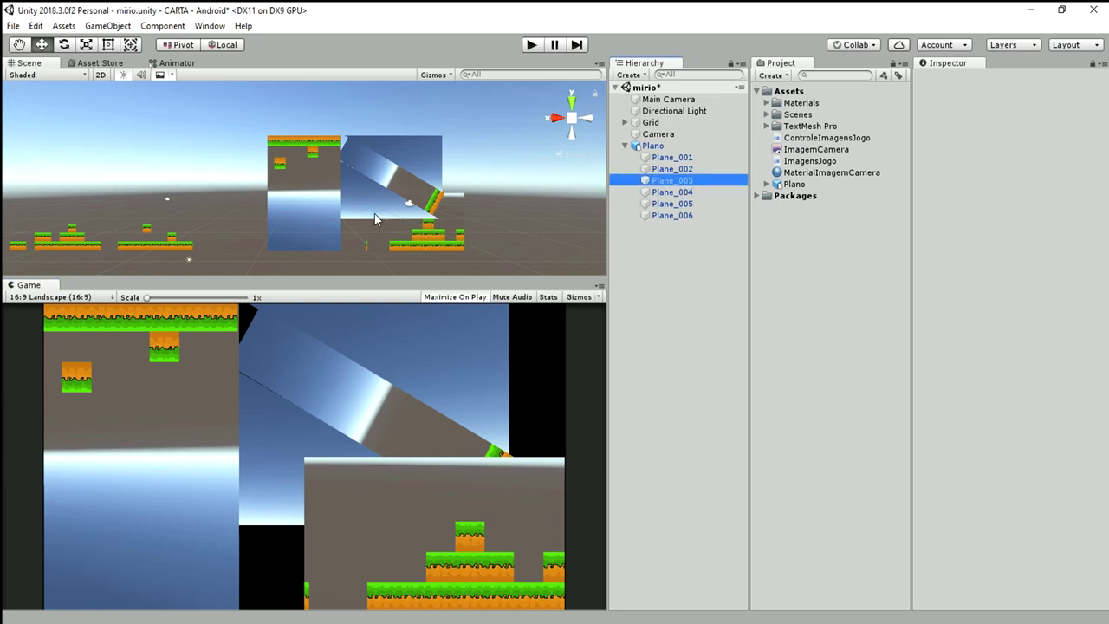
{"action": "left_click", "coordinate": [674, 192]}
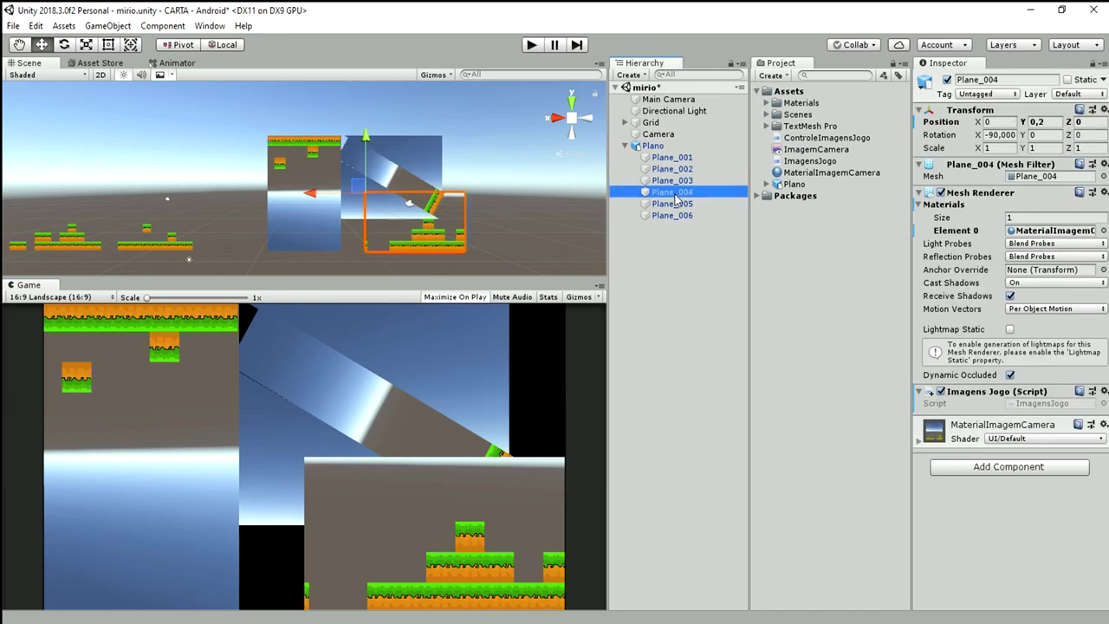
{"action": "left_click_drag", "start_coordinate": [312, 195], "coordinate": [217, 196]}
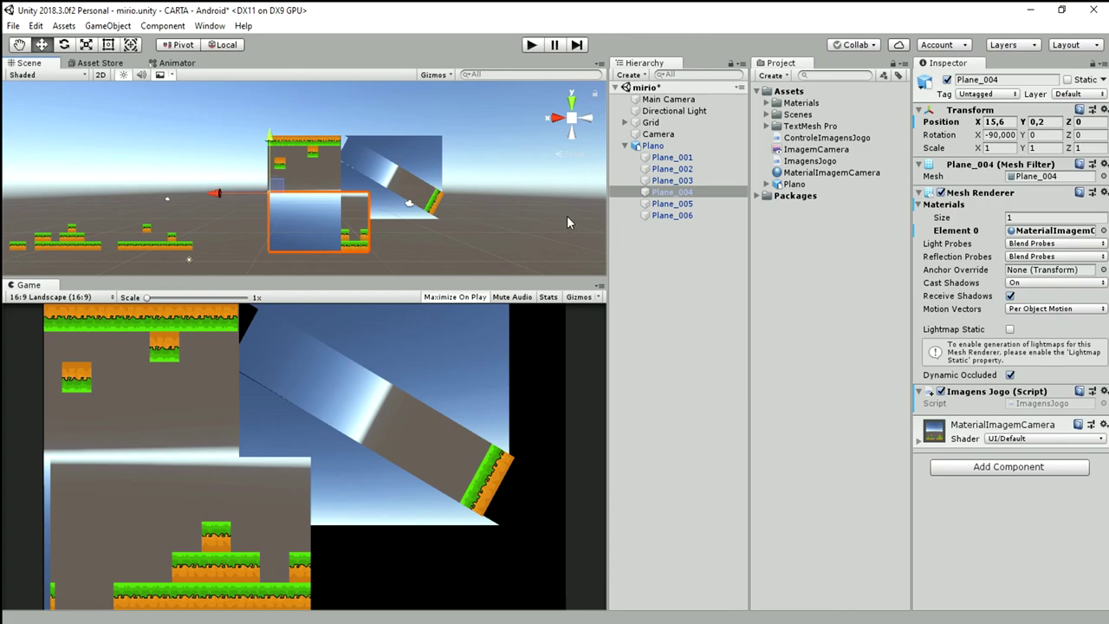
Turn Plane_001 and Plane_002 about 90° around their shared centre and move them to 6.7, 0, 3.8.
{"action": "left_click", "coordinate": [676, 169]}
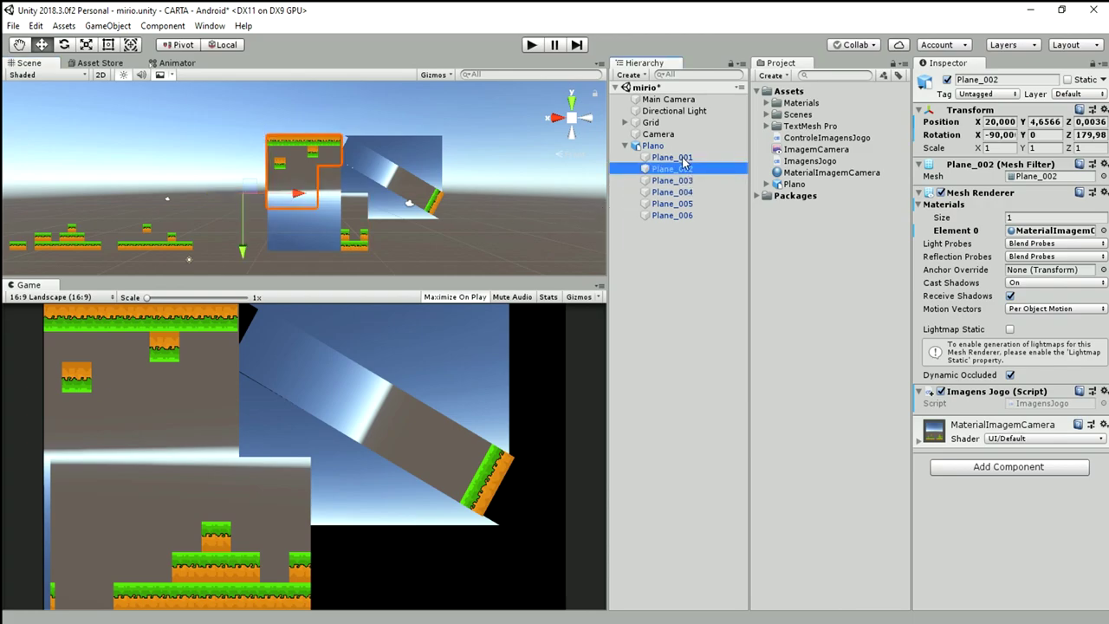
{"action": "left_click", "coordinate": [683, 161], "text": "ctrl"}
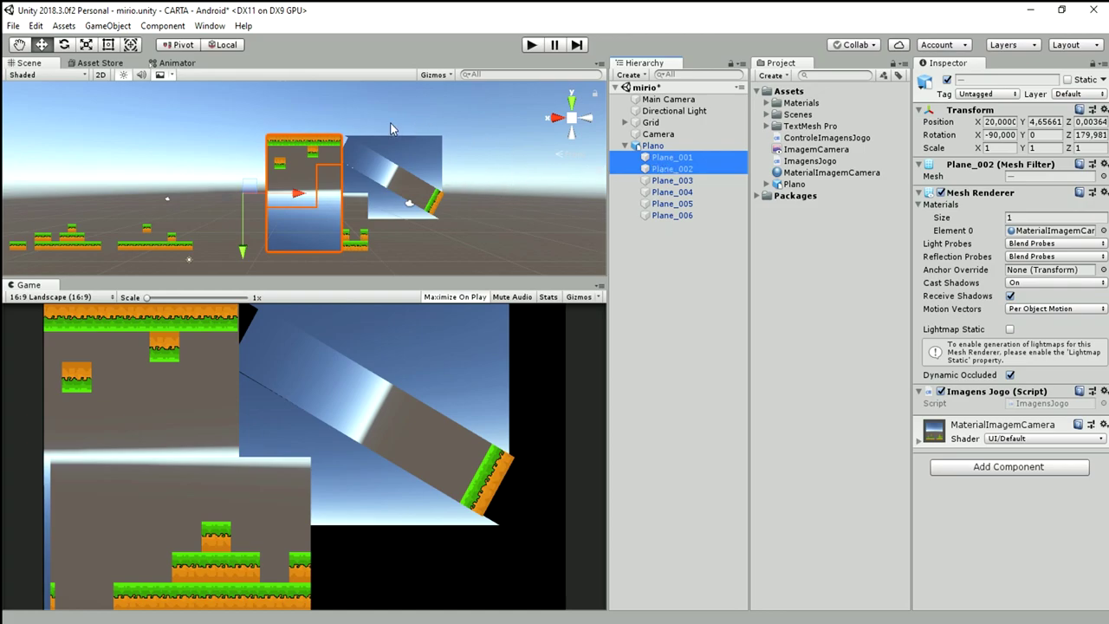
{"action": "left_click", "coordinate": [65, 47]}
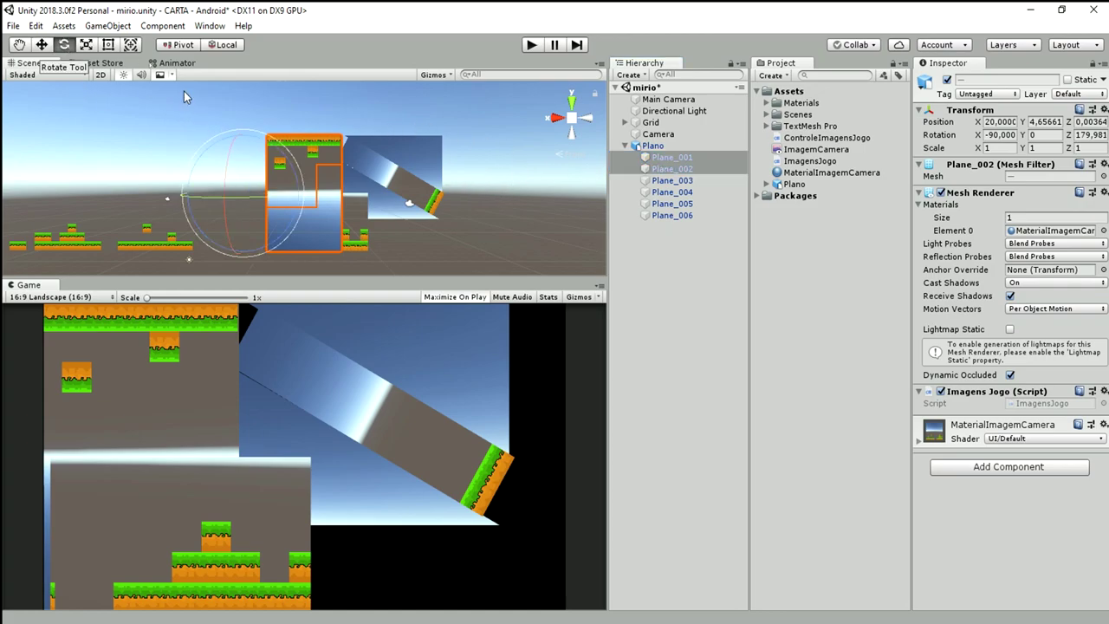
{"action": "left_click", "coordinate": [177, 47]}
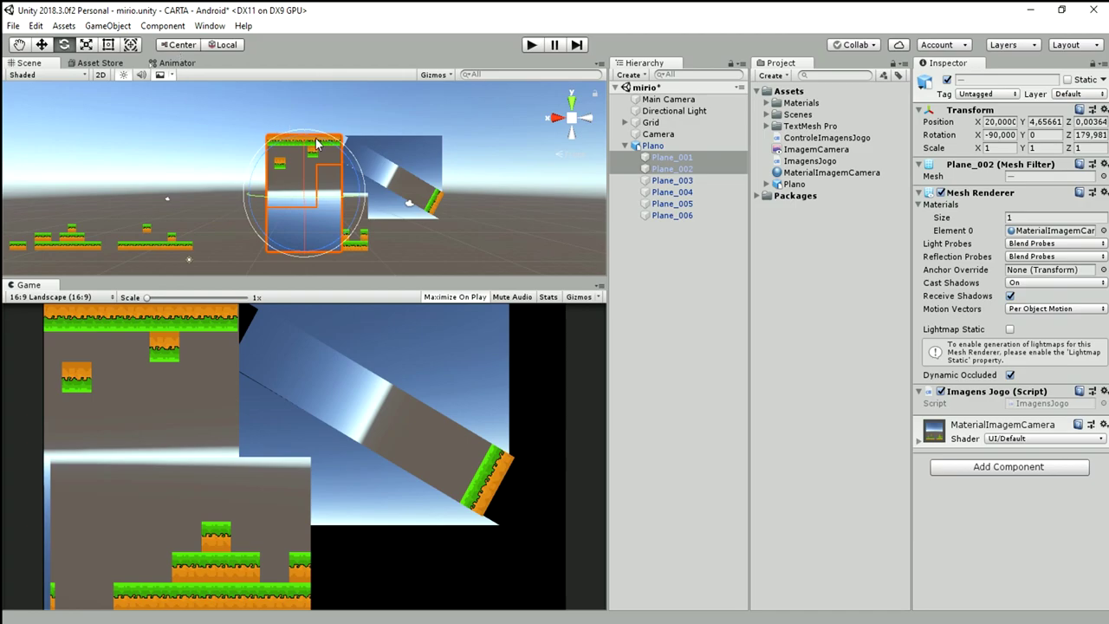
{"action": "mouse_move", "coordinate": [358, 196]}
{"action": "left_mouse_down"}
{"action": "mouse_move", "coordinate": [169, 203]}
{"action": "mouse_move", "coordinate": [223, 127]}
{"action": "mouse_move", "coordinate": [341, 138]}
{"action": "mouse_move", "coordinate": [340, 129]}
{"action": "left_mouse_up"}
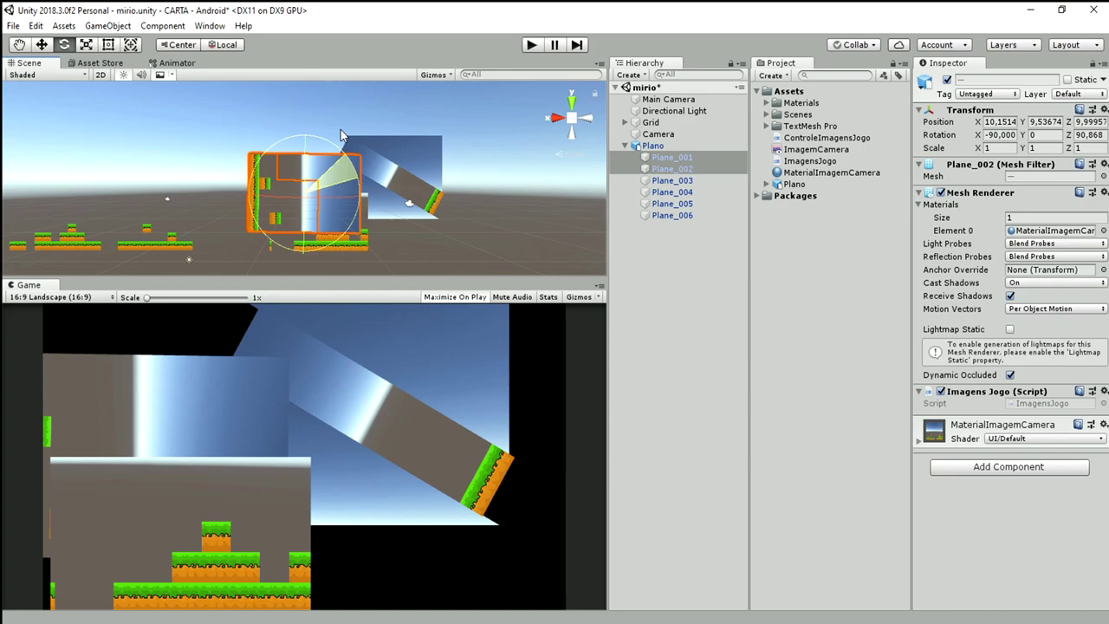
{"action": "key", "text": "w"}
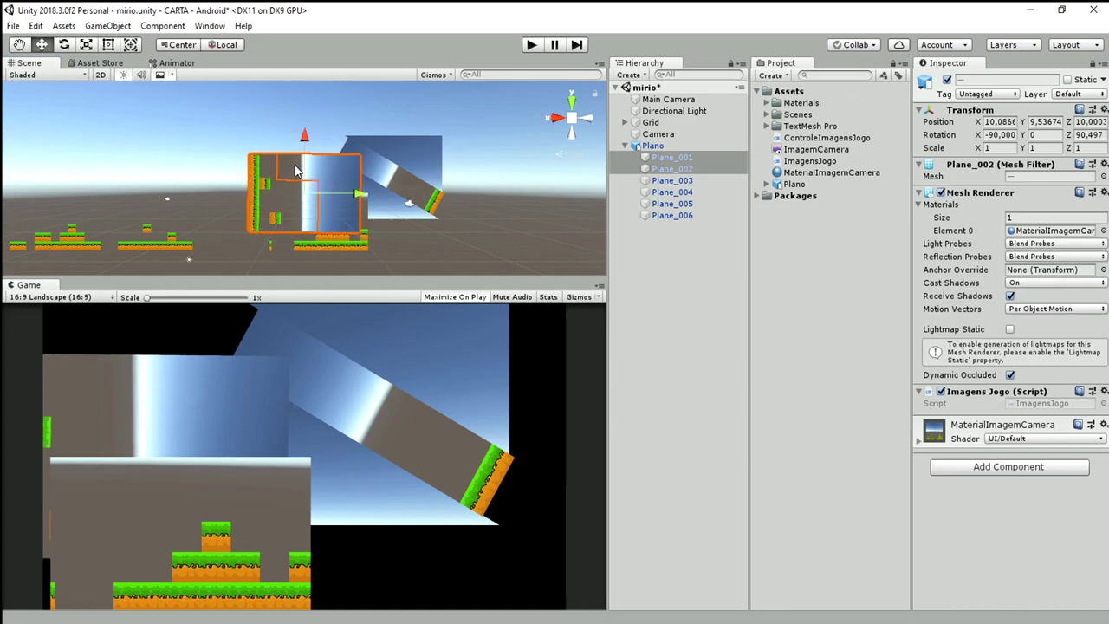
{"action": "mouse_move", "coordinate": [303, 154]}
{"action": "left_mouse_down"}
{"action": "mouse_move", "coordinate": [312, 113]}
{"action": "mouse_move", "coordinate": [379, 154]}
{"action": "left_mouse_up"}
{"action": "left_click_drag", "start_coordinate": [325, 97], "coordinate": [330, 90]}
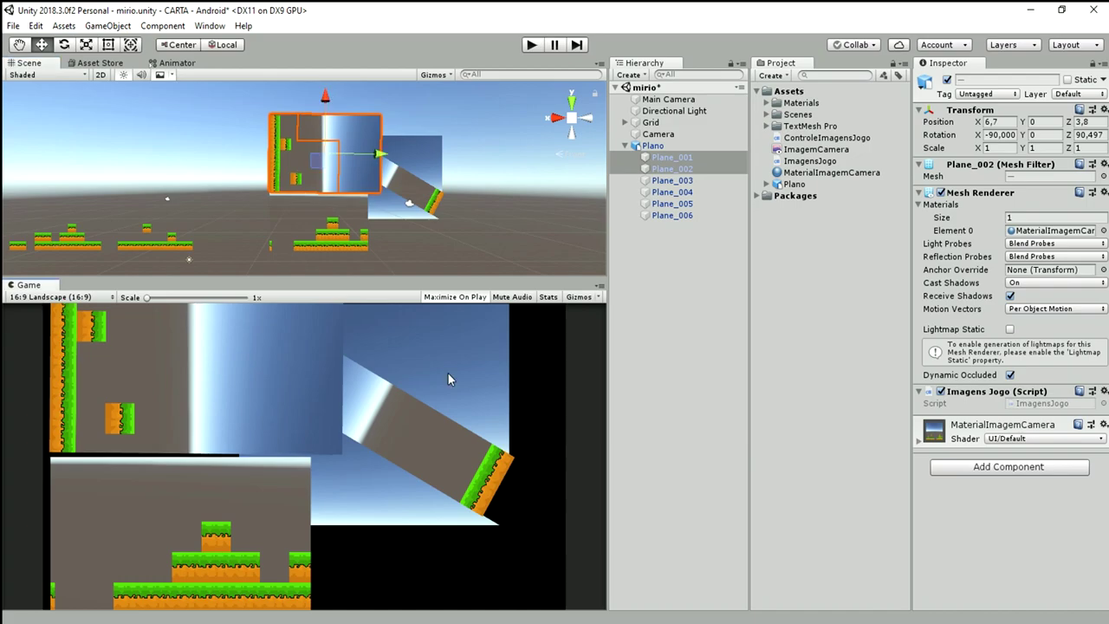
{"action": "left_click", "coordinate": [693, 181]}
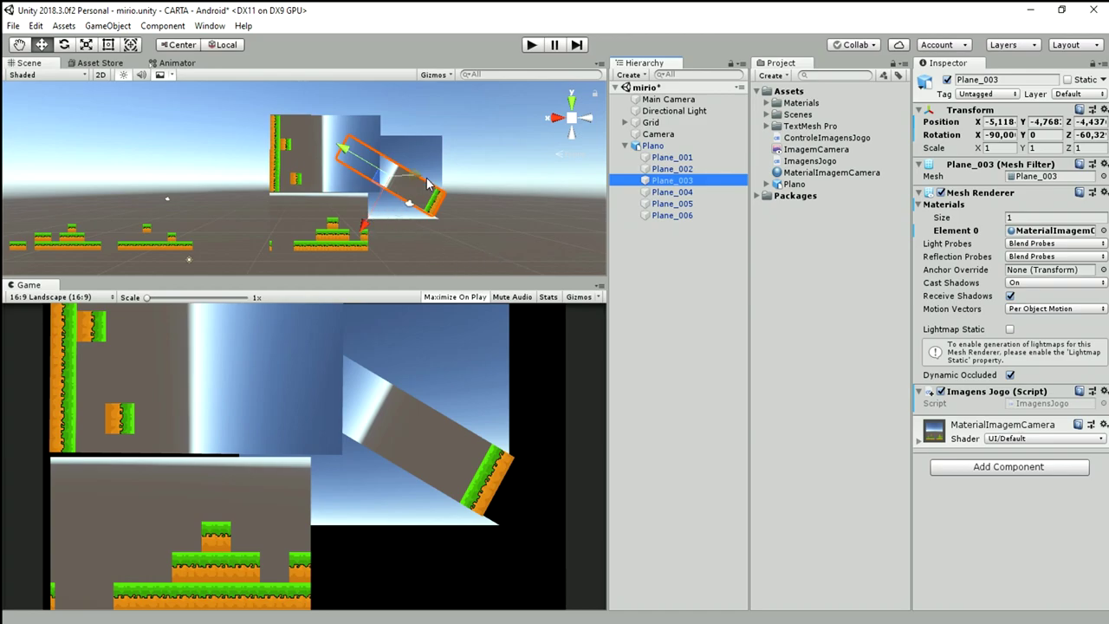
Move Plane_005 to about X -0.2 and Z 9.3 with the Move-tool handles.
{"action": "left_click", "coordinate": [718, 191]}
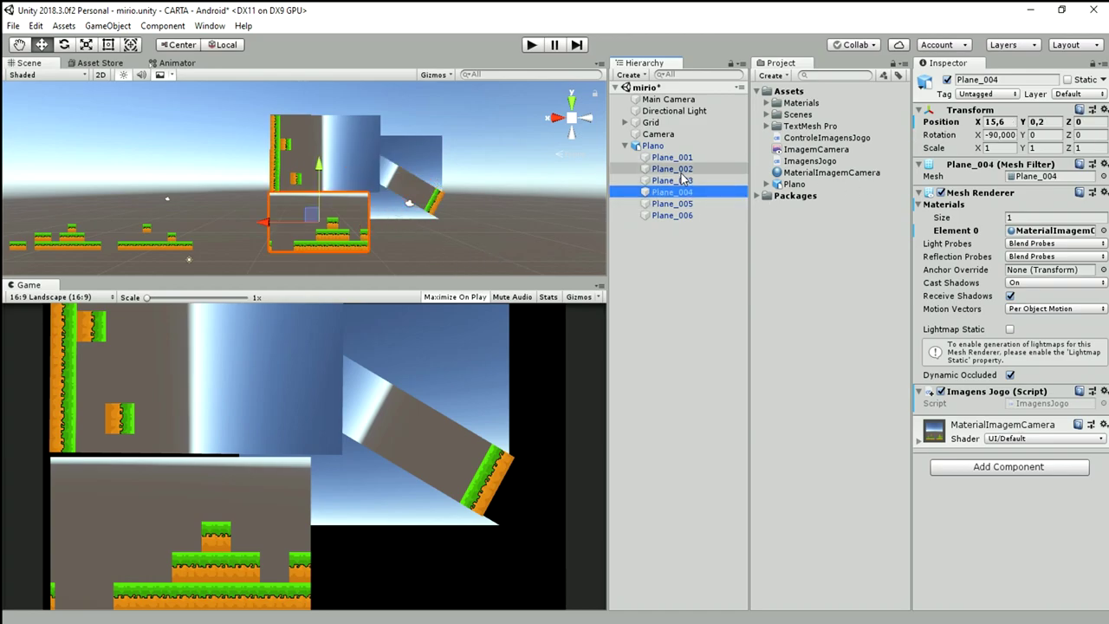
{"action": "key", "text": "Up"}
{"action": "key", "text": "Up"}
{"action": "key", "text": "Up"}
{"action": "left_click", "coordinate": [684, 204]}
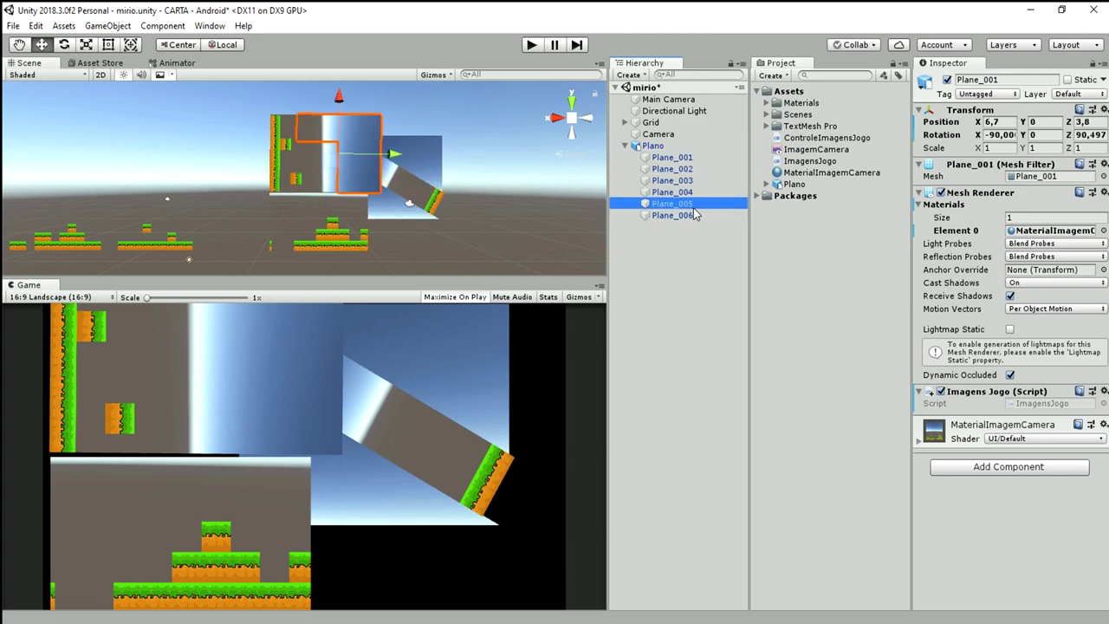
{"action": "left_click_drag", "start_coordinate": [349, 200], "coordinate": [362, 198]}
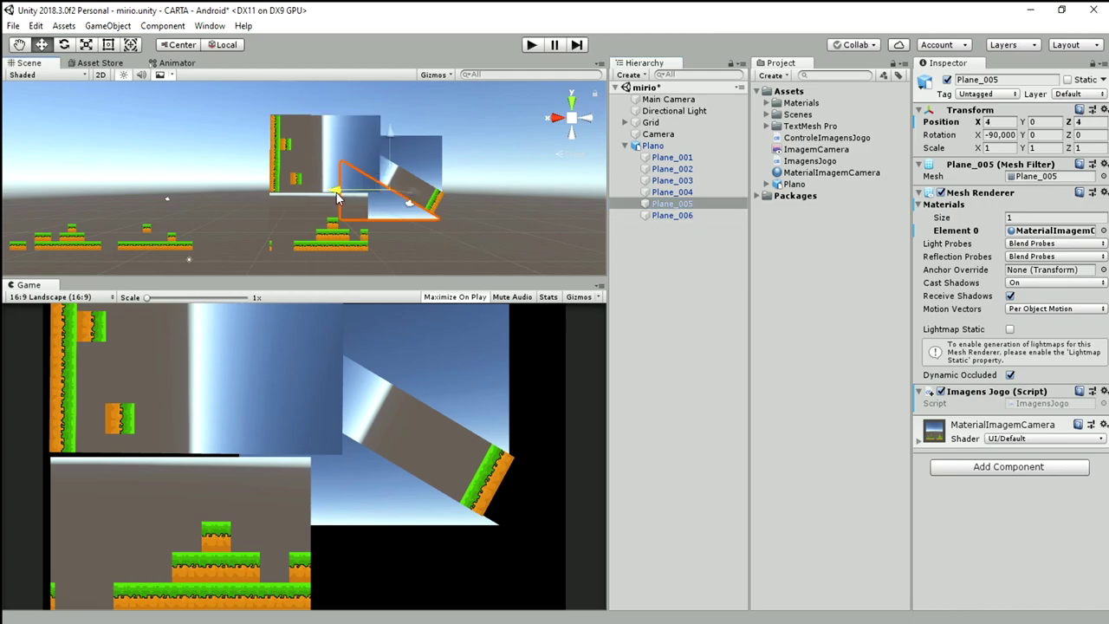
{"action": "left_click_drag", "start_coordinate": [416, 131], "coordinate": [428, 172]}
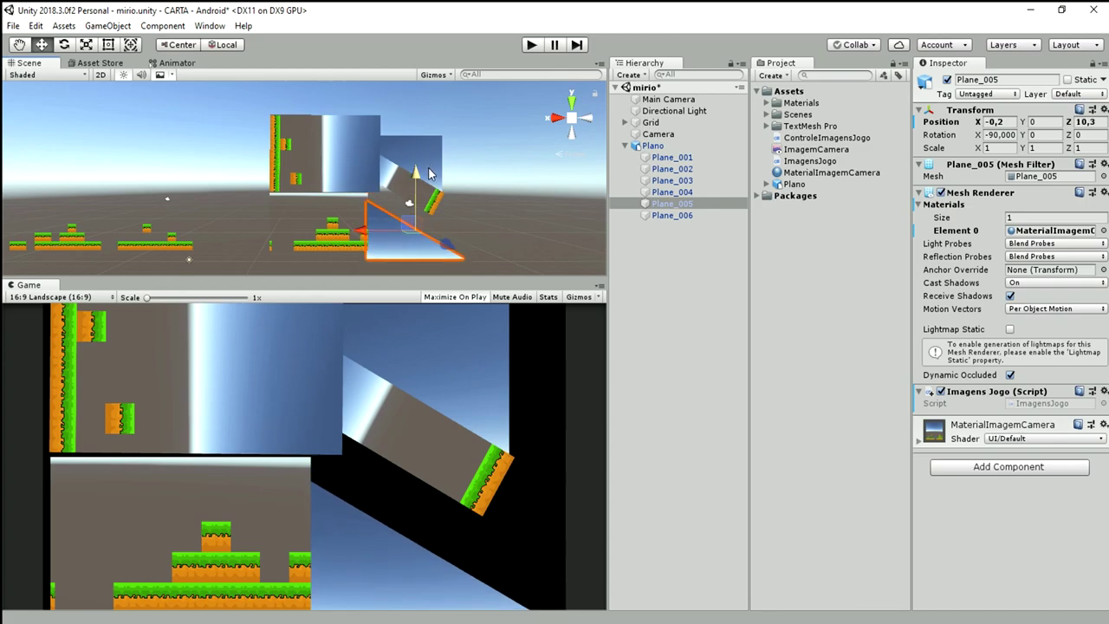
{"action": "left_click_drag", "start_coordinate": [364, 214], "coordinate": [409, 191]}
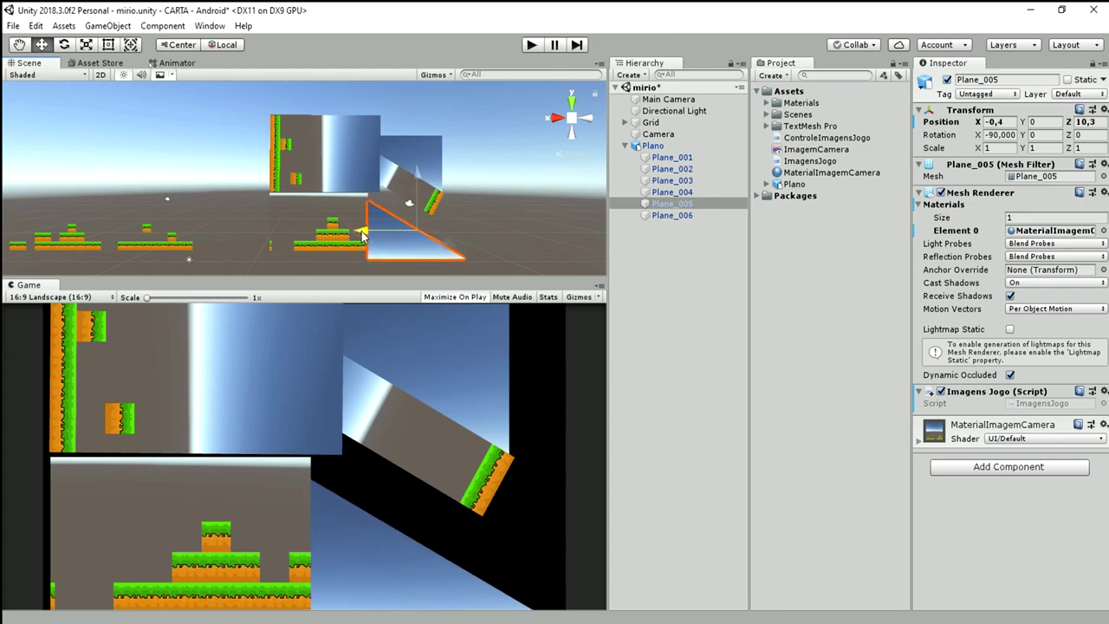
{"action": "left_click", "coordinate": [424, 161]}
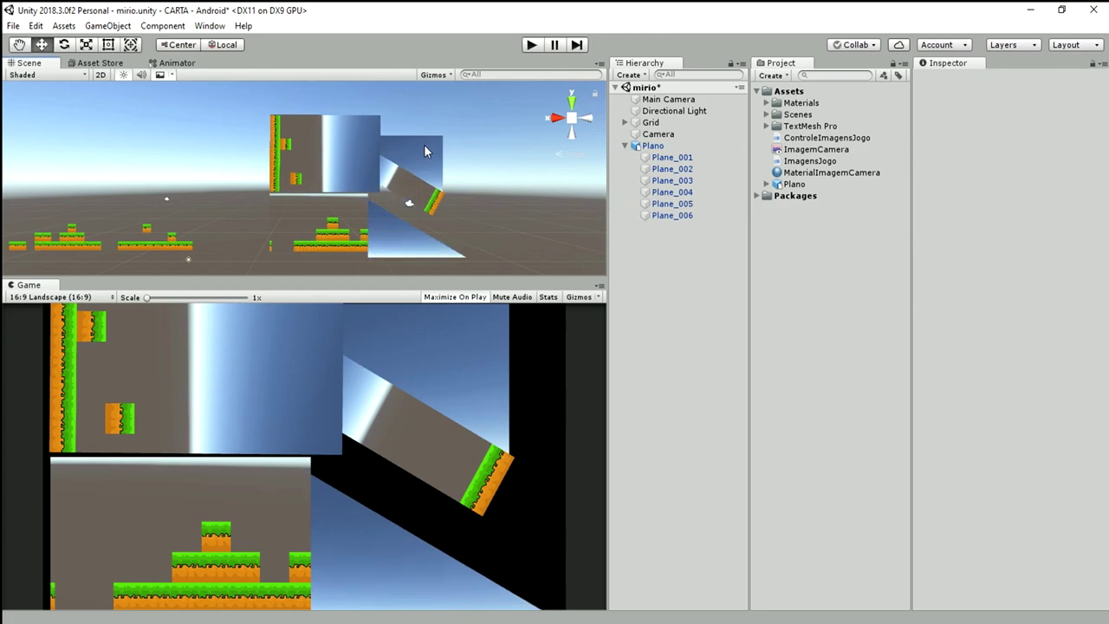
{"action": "left_click", "coordinate": [403, 244]}
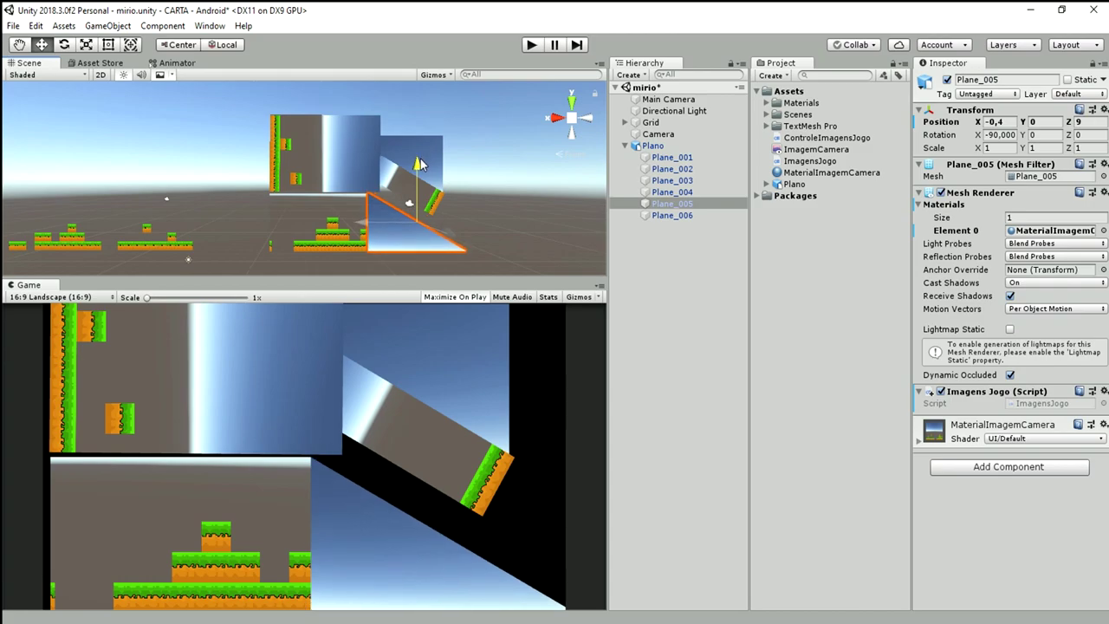
Move Plane_006 to -0.3, 0, 4.8 and drag Plane_003 to -8.7, 0, 0.3.
{"action": "left_click", "coordinate": [668, 217]}
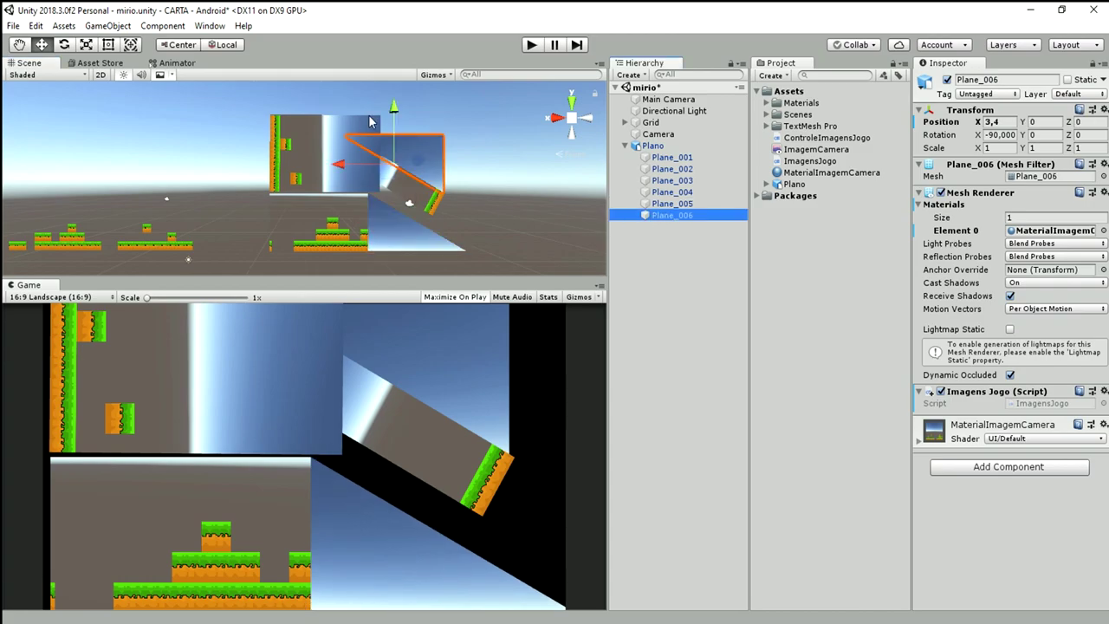
{"action": "left_click_drag", "start_coordinate": [401, 115], "coordinate": [410, 157]}
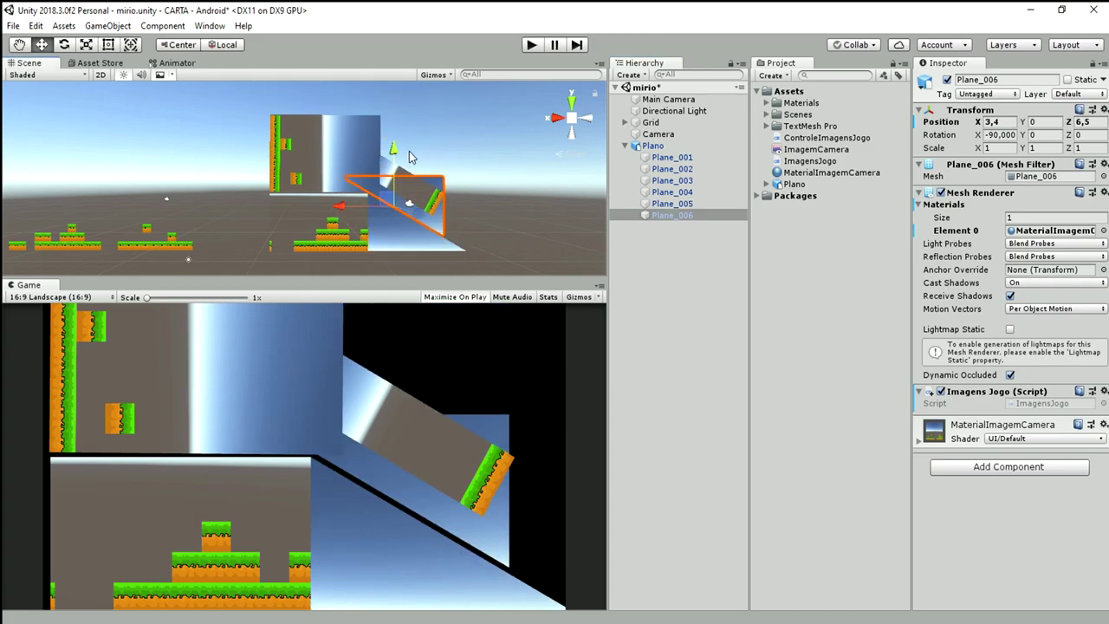
{"action": "left_click_drag", "start_coordinate": [350, 208], "coordinate": [368, 215]}
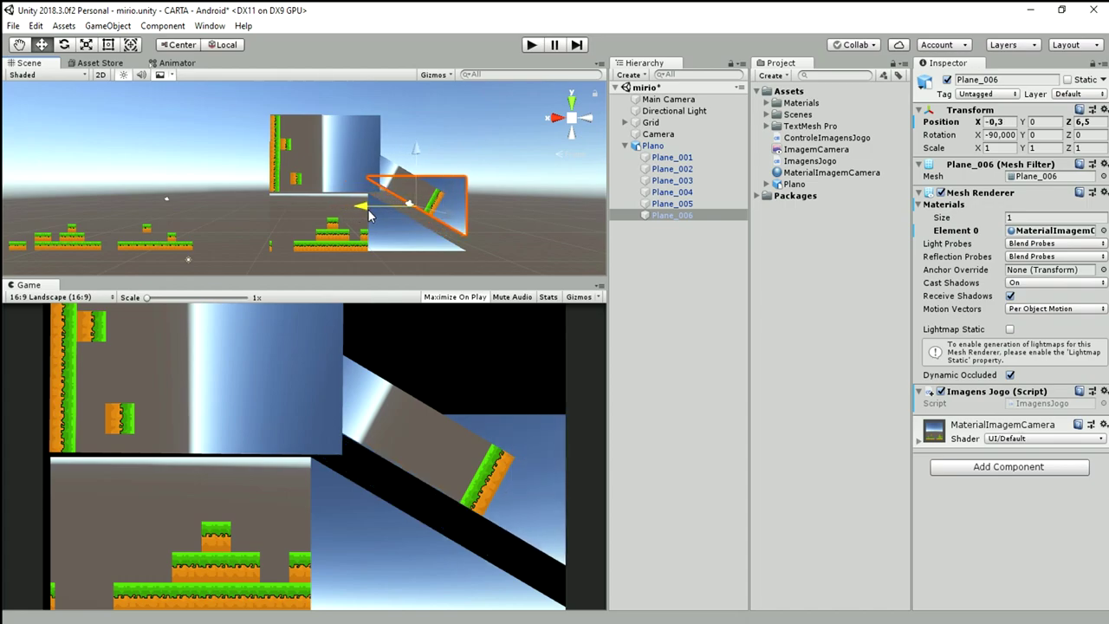
{"action": "left_click_drag", "start_coordinate": [416, 144], "coordinate": [417, 149]}
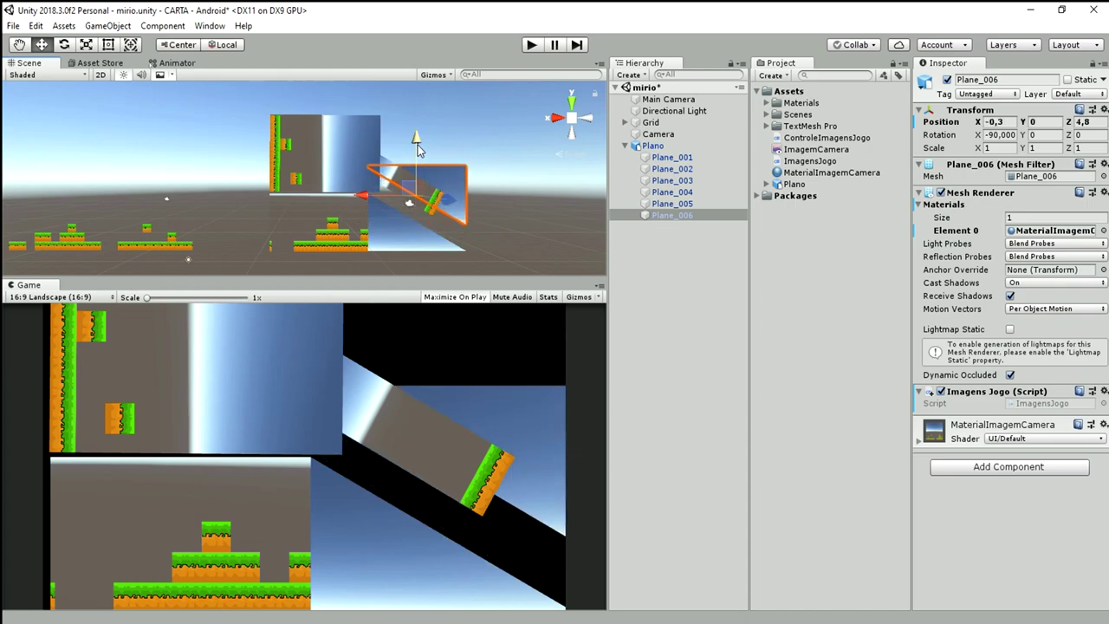
{"action": "left_click", "coordinate": [402, 424]}
{"action": "left_click", "coordinate": [684, 181]}
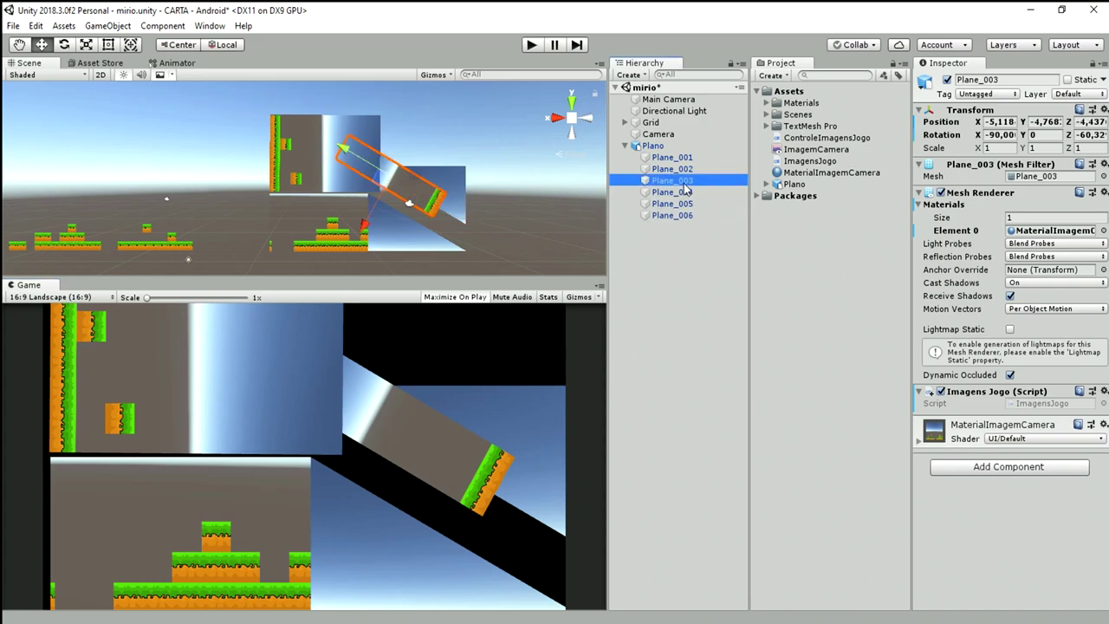
{"action": "mouse_move", "coordinate": [362, 233]}
{"action": "left_mouse_down"}
{"action": "mouse_move", "coordinate": [356, 239]}
{"action": "mouse_move", "coordinate": [369, 182]}
{"action": "left_mouse_up"}
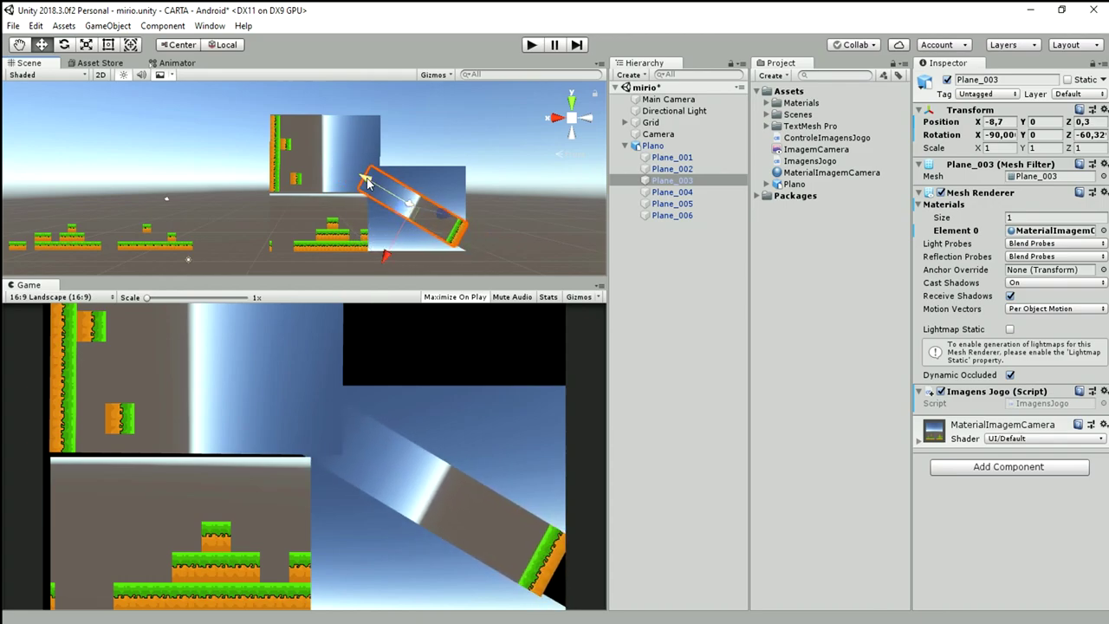
Set Position Y of Plane_001 through Plane_003 to 0.
{"action": "left_click", "coordinate": [685, 157], "text": "shift"}
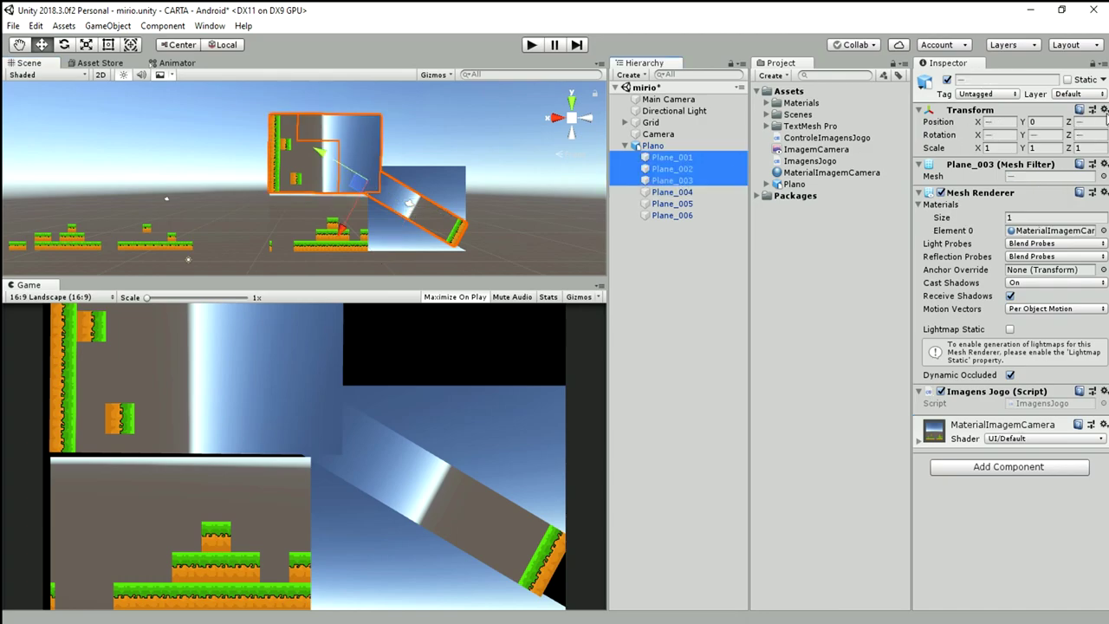
{"action": "left_click", "coordinate": [1096, 122]}
{"action": "type", "text": "0,1"}
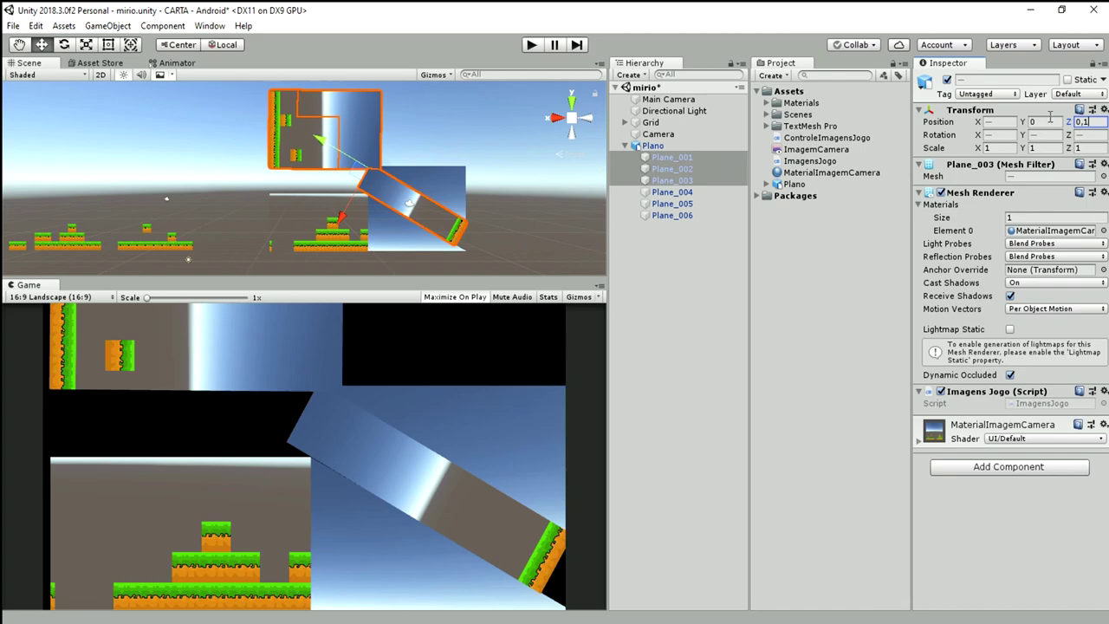
{"action": "mouse_move", "coordinate": [1020, 127]}
{"action": "left_mouse_down"}
{"action": "mouse_move", "coordinate": [1056, 122]}
{"action": "mouse_move", "coordinate": [1024, 127]}
{"action": "left_mouse_up"}
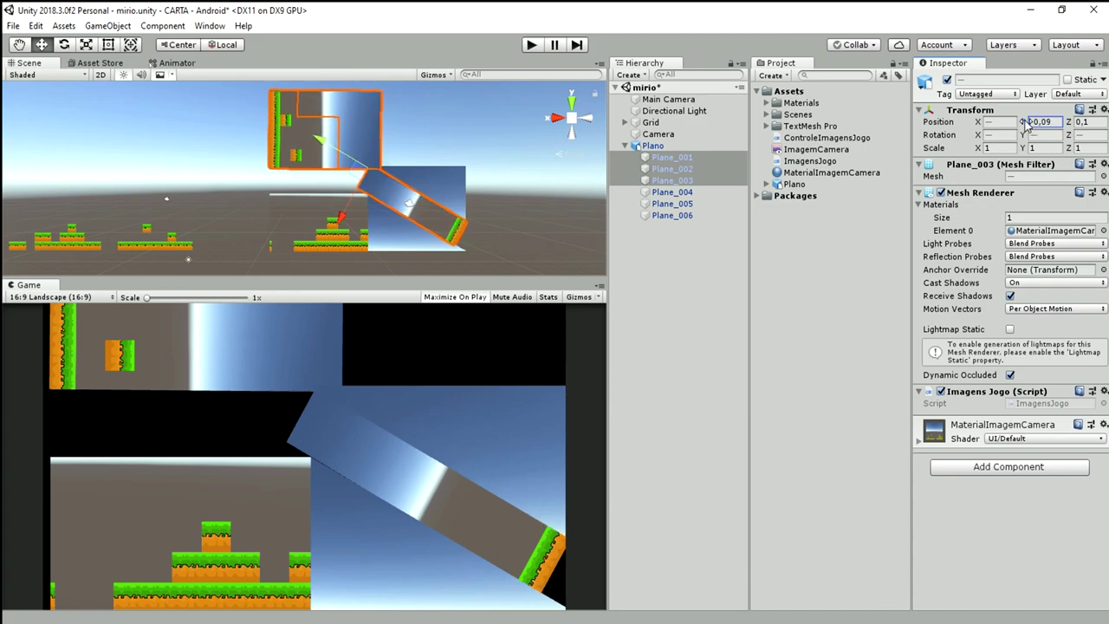
{"action": "type", "text": "0"}
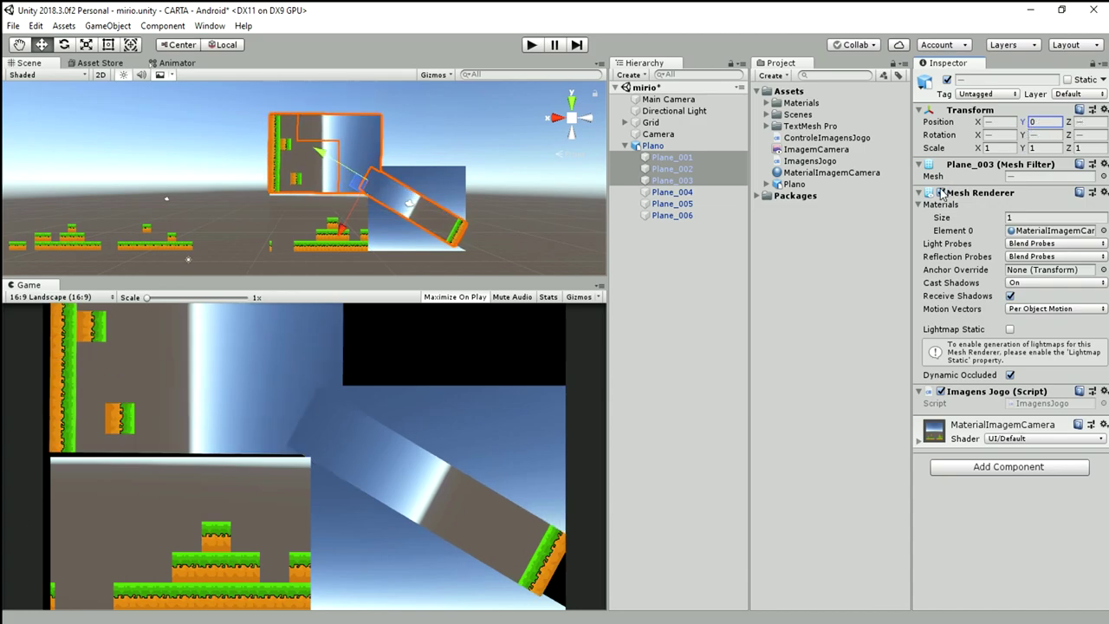
Set Position Y of Plane_003, Plane_005 and Plane_006 to 0,1.
{"action": "left_click", "coordinate": [672, 181]}
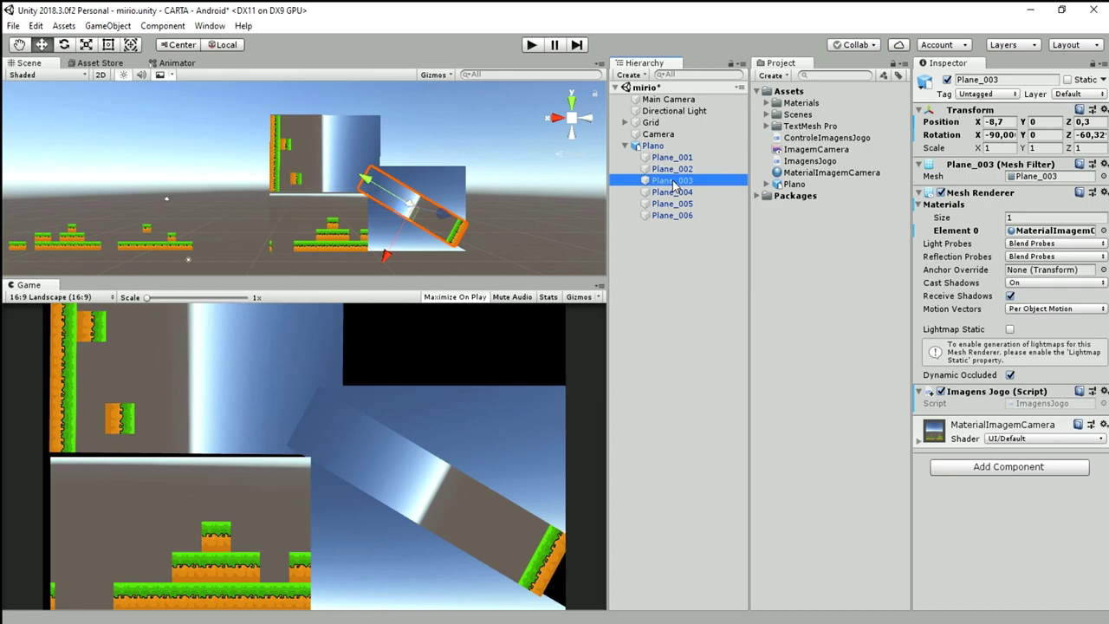
{"action": "left_click", "coordinate": [672, 203], "text": "ctrl"}
{"action": "left_click", "coordinate": [672, 214], "text": "ctrl"}
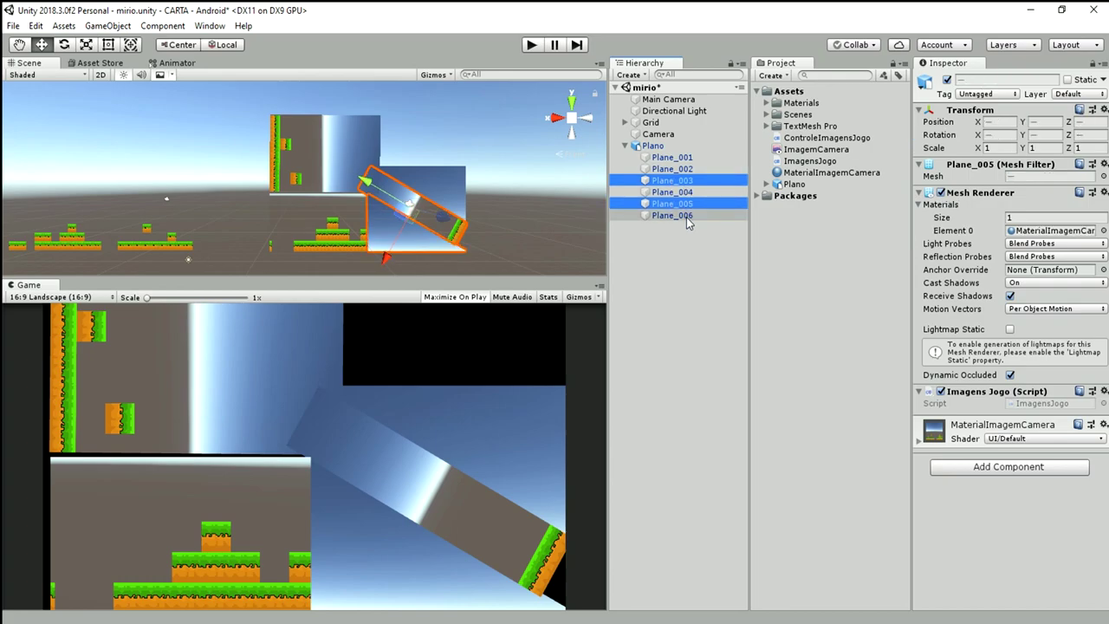
{"action": "left_click", "coordinate": [1048, 123]}
{"action": "type", "text": "1"}
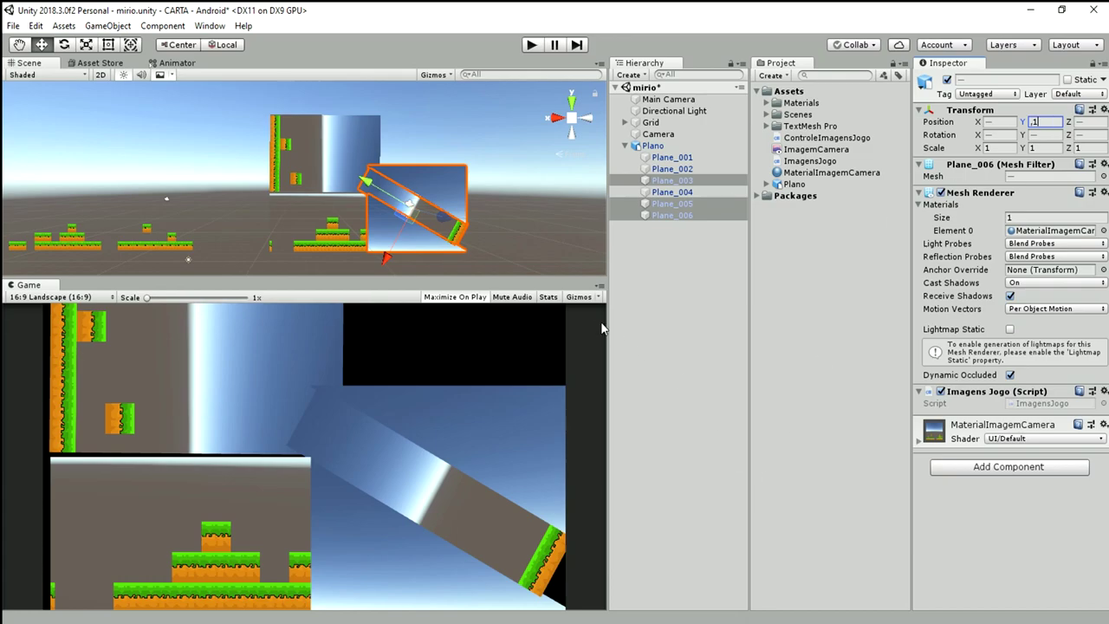
{"action": "key", "text": "Return"}
{"action": "left_click", "coordinate": [688, 193]}
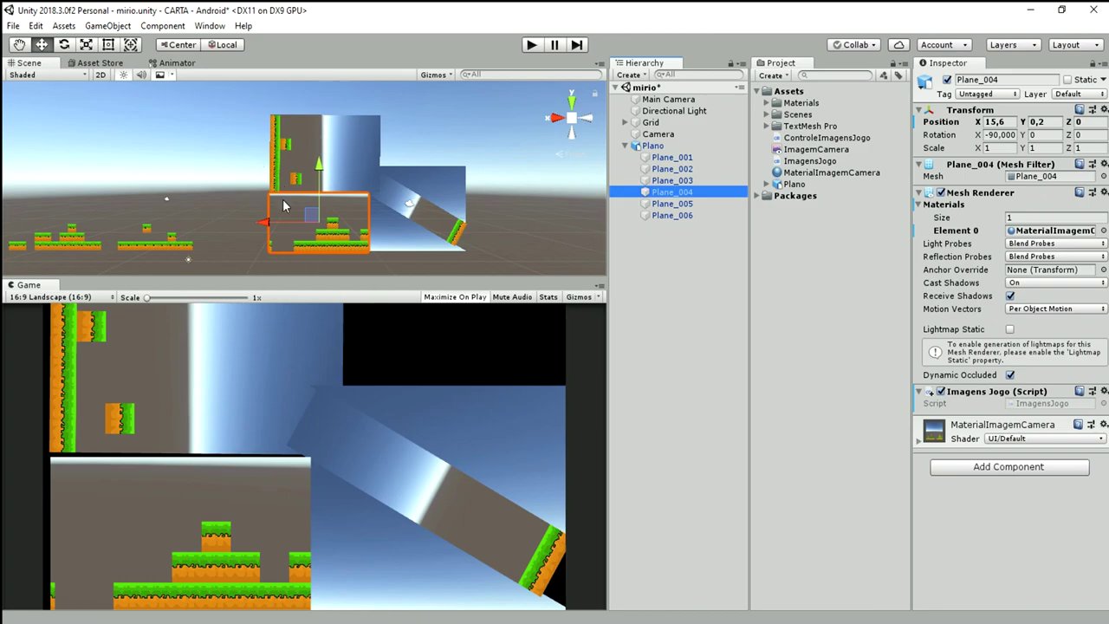
Rotate Plane_004 about Z, move it to X 6.5, and slide Plane_001 to X -7.1.
{"action": "left_click", "coordinate": [63, 44]}
{"action": "mouse_move", "coordinate": [368, 186]}
{"action": "left_mouse_down"}
{"action": "mouse_move", "coordinate": [445, 198]}
{"action": "mouse_move", "coordinate": [301, 615]}
{"action": "mouse_move", "coordinate": [204, 164]}
{"action": "mouse_move", "coordinate": [297, 180]}
{"action": "mouse_move", "coordinate": [399, 168]}
{"action": "mouse_move", "coordinate": [374, 181]}
{"action": "left_mouse_up"}
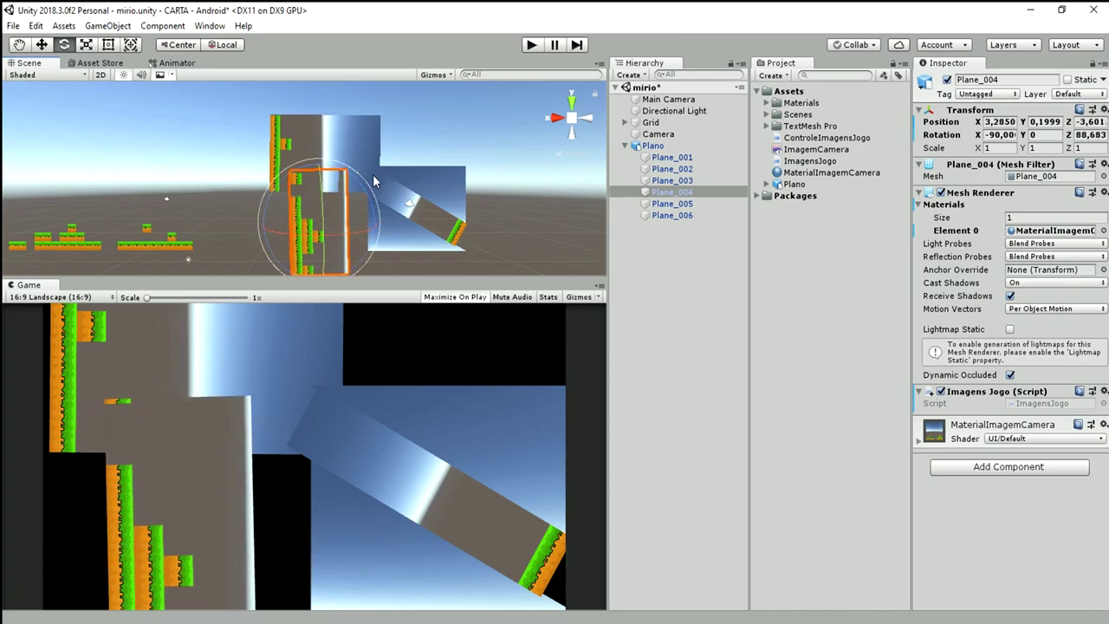
{"action": "left_click", "coordinate": [42, 46]}
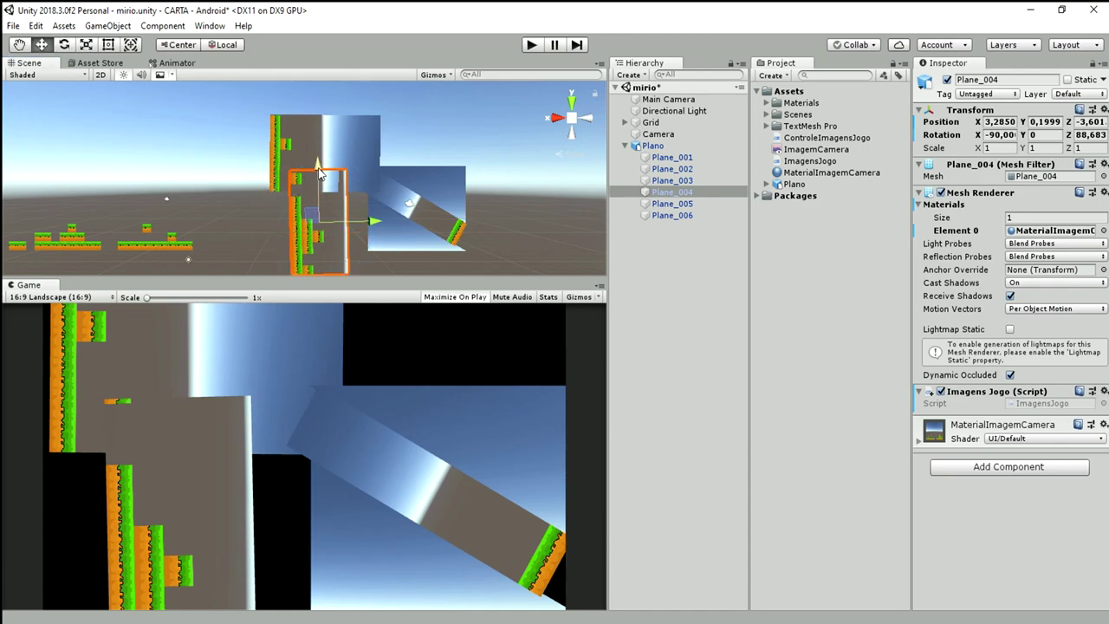
{"action": "left_click_drag", "start_coordinate": [317, 173], "coordinate": [318, 145]}
{"action": "left_click_drag", "start_coordinate": [379, 192], "coordinate": [359, 192]}
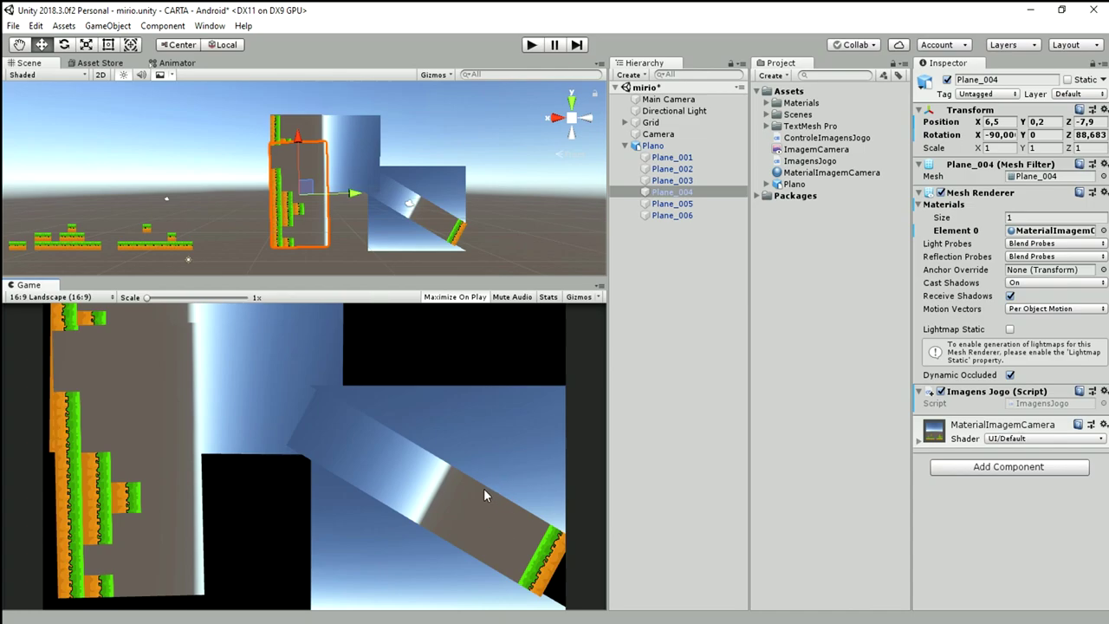
{"action": "left_click", "coordinate": [672, 159]}
{"action": "left_click_drag", "start_coordinate": [395, 155], "coordinate": [474, 158]}
Rotate Plane_002 to Z 269.10 and move it to 9.5, 0, -19.8.
{"action": "left_click", "coordinate": [274, 127]}
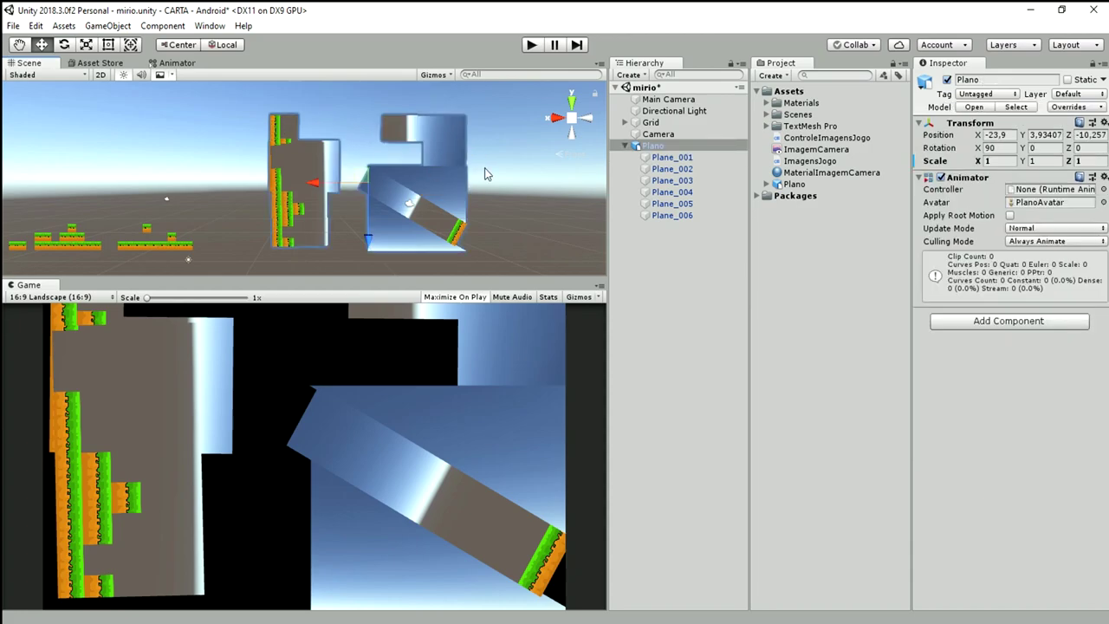
{"action": "left_click", "coordinate": [648, 170]}
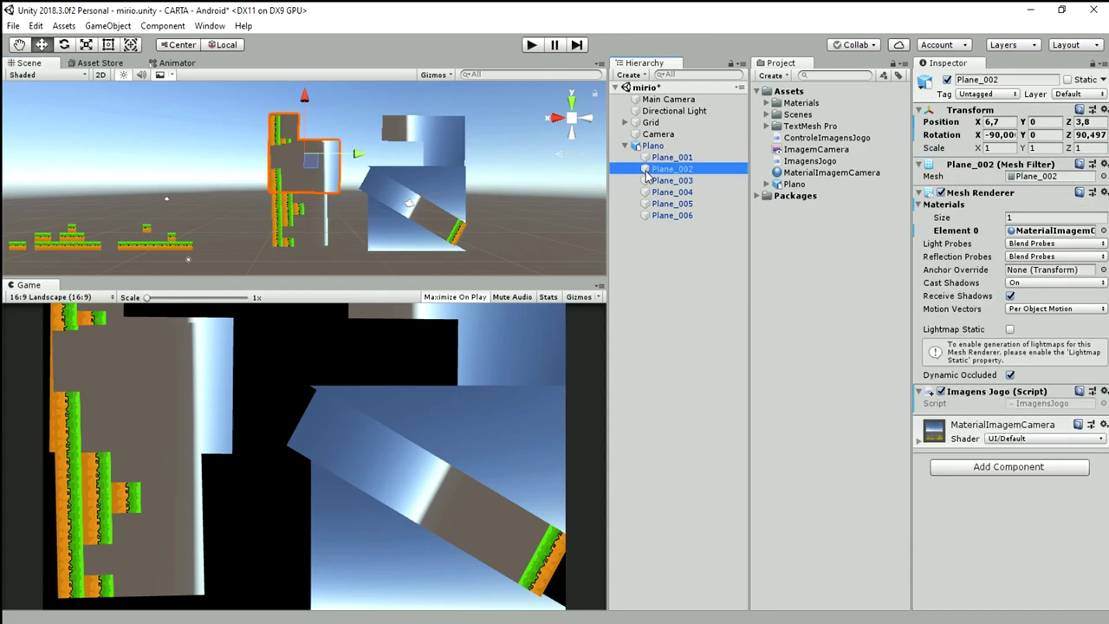
{"action": "left_click", "coordinate": [64, 44]}
{"action": "mouse_move", "coordinate": [328, 103]}
{"action": "left_mouse_down"}
{"action": "mouse_move", "coordinate": [416, 188]}
{"action": "mouse_move", "coordinate": [330, 107]}
{"action": "mouse_move", "coordinate": [295, 102]}
{"action": "mouse_move", "coordinate": [376, 107]}
{"action": "left_mouse_up"}
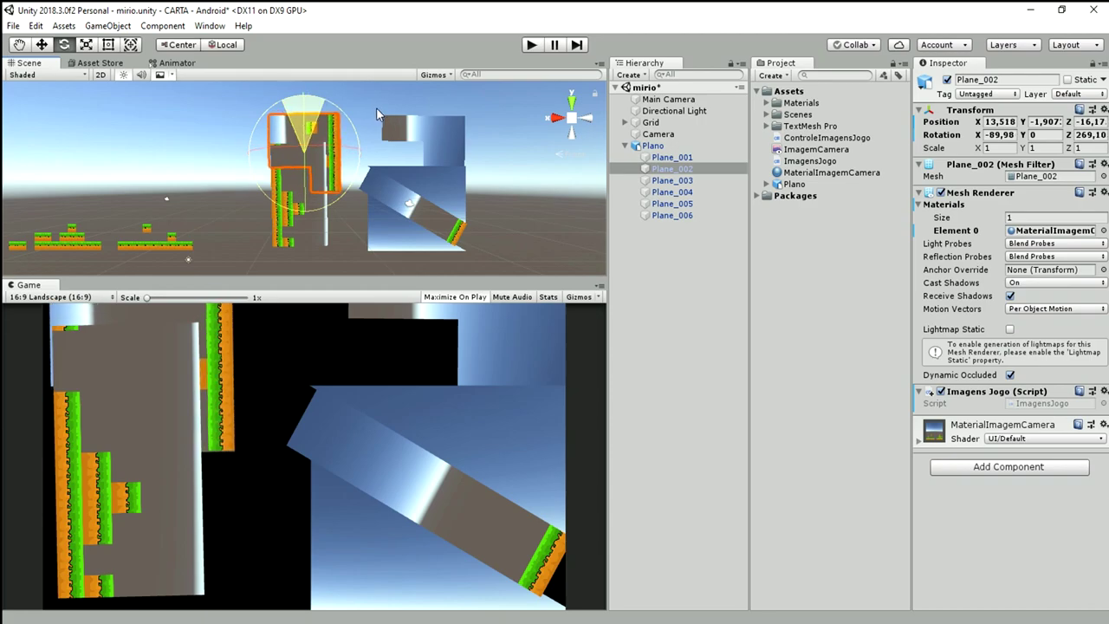
{"action": "key", "text": "w"}
{"action": "mouse_move", "coordinate": [259, 167]}
{"action": "left_mouse_down"}
{"action": "mouse_move", "coordinate": [332, 192]}
{"action": "mouse_move", "coordinate": [317, 186]}
{"action": "left_mouse_up"}
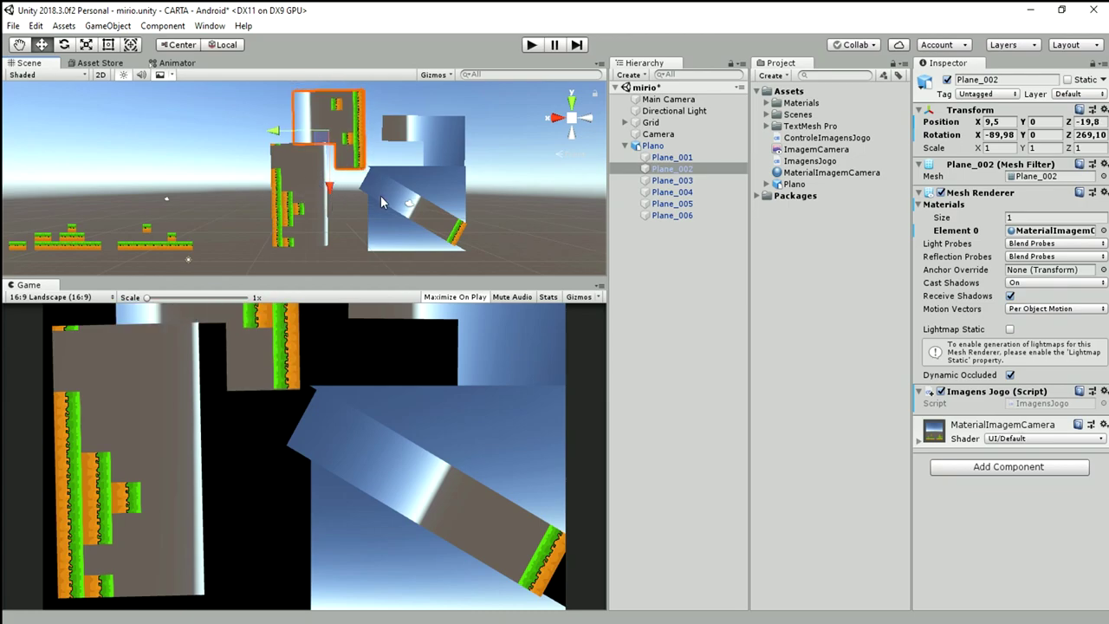
Play-test the planes reassembling, stop the game, and switch to ImagensJogo.cs in Visual Studio.
{"action": "left_click", "coordinate": [532, 47]}
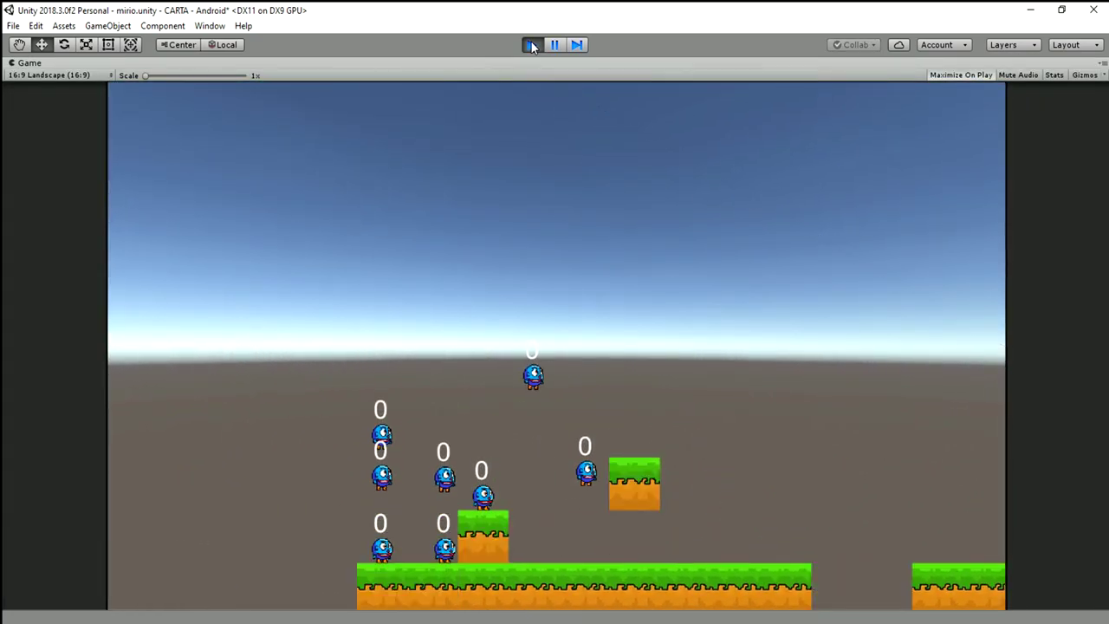
{"action": "left_click", "coordinate": [532, 47]}
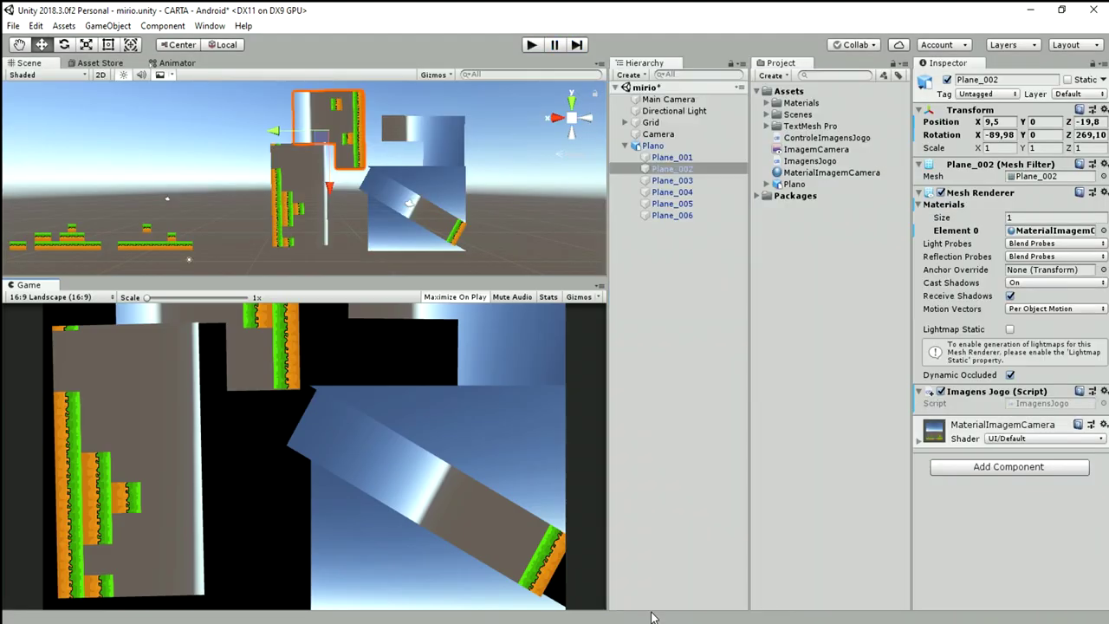
{"action": "key", "text": "alt+Tab"}
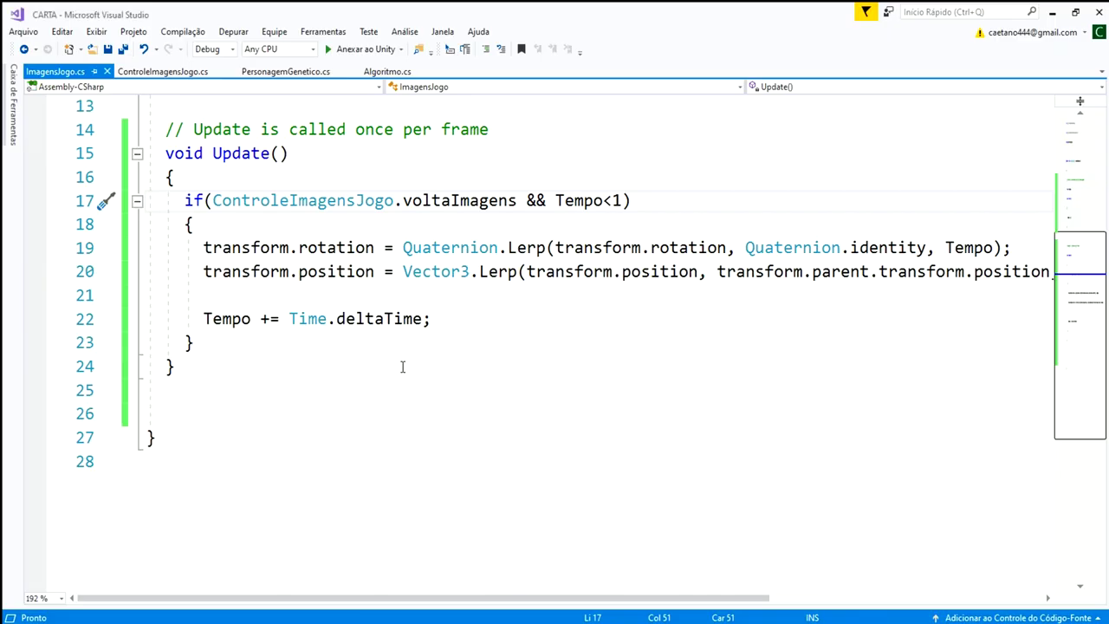
Change ControleImagensJogo's time threshold from 1f to 2f, save, and return to Unity.
{"action": "scroll", "coordinate": [491, 358], "scroll_direction": "up", "scroll_amount": 1}
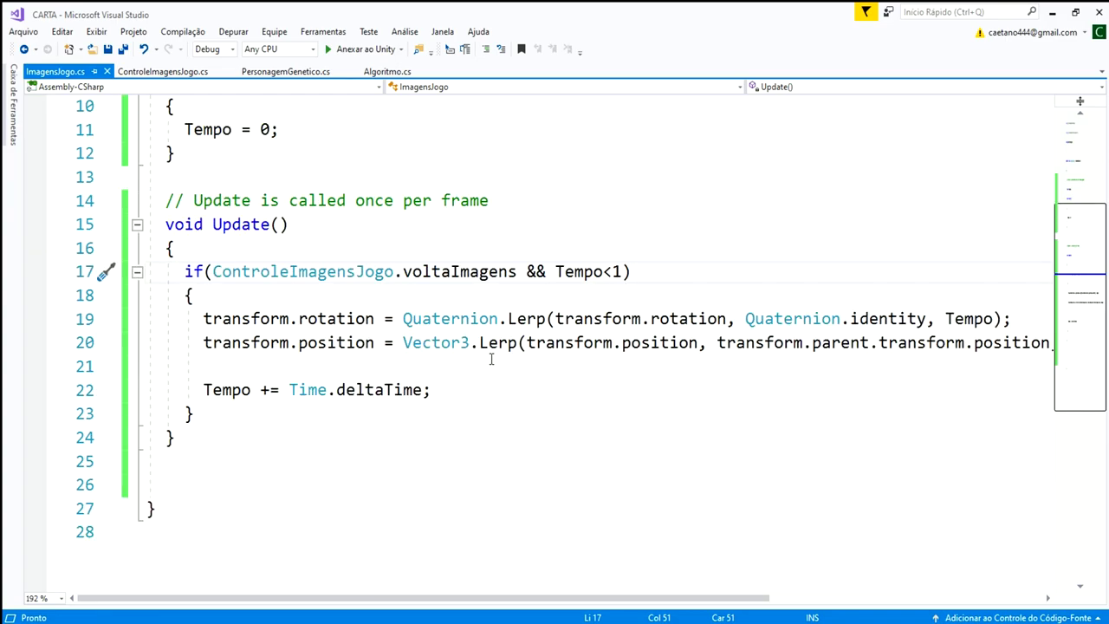
{"action": "left_click", "coordinate": [268, 73]}
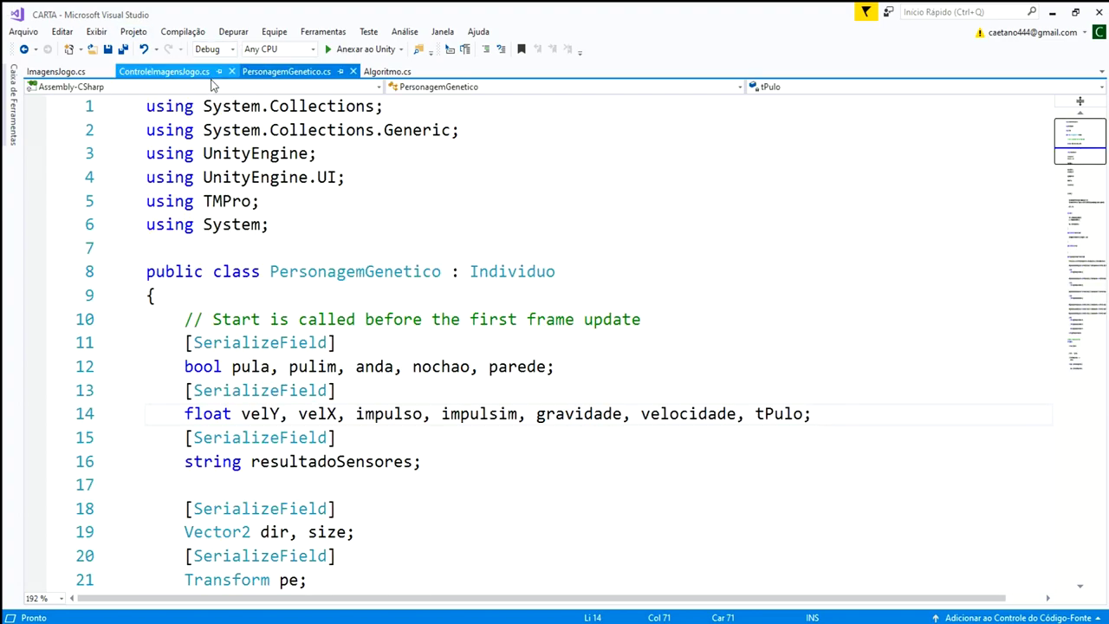
{"action": "left_click", "coordinate": [163, 73]}
{"action": "scroll", "coordinate": [345, 487], "scroll_direction": "down", "scroll_amount": 4}
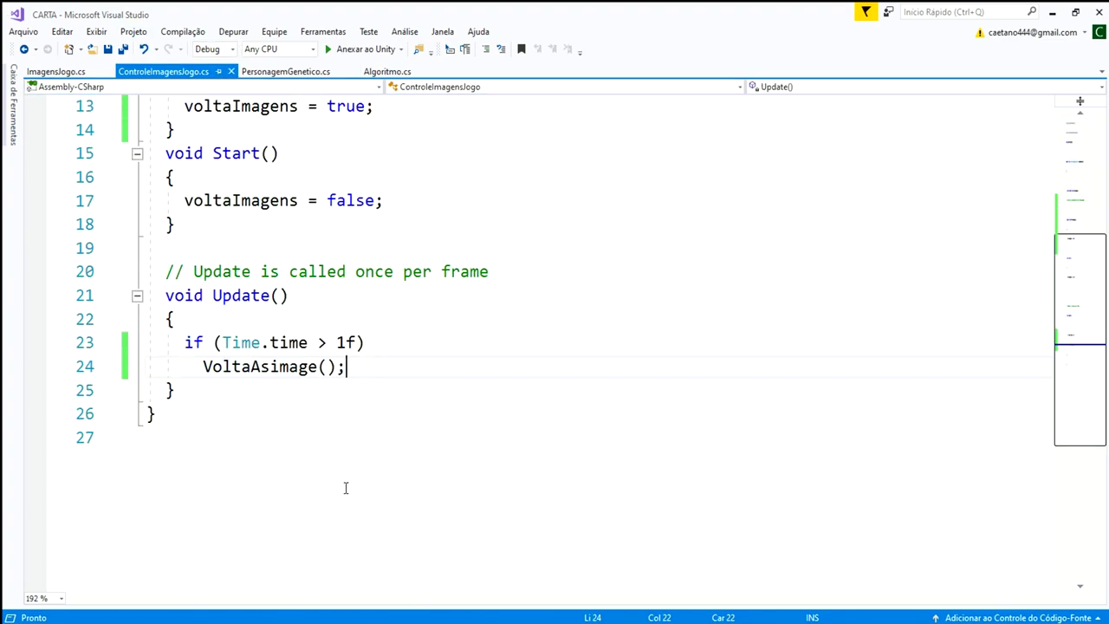
{"action": "left_click", "coordinate": [344, 347]}
{"action": "key", "text": "BackSpace"}
{"action": "type", "text": "2"}
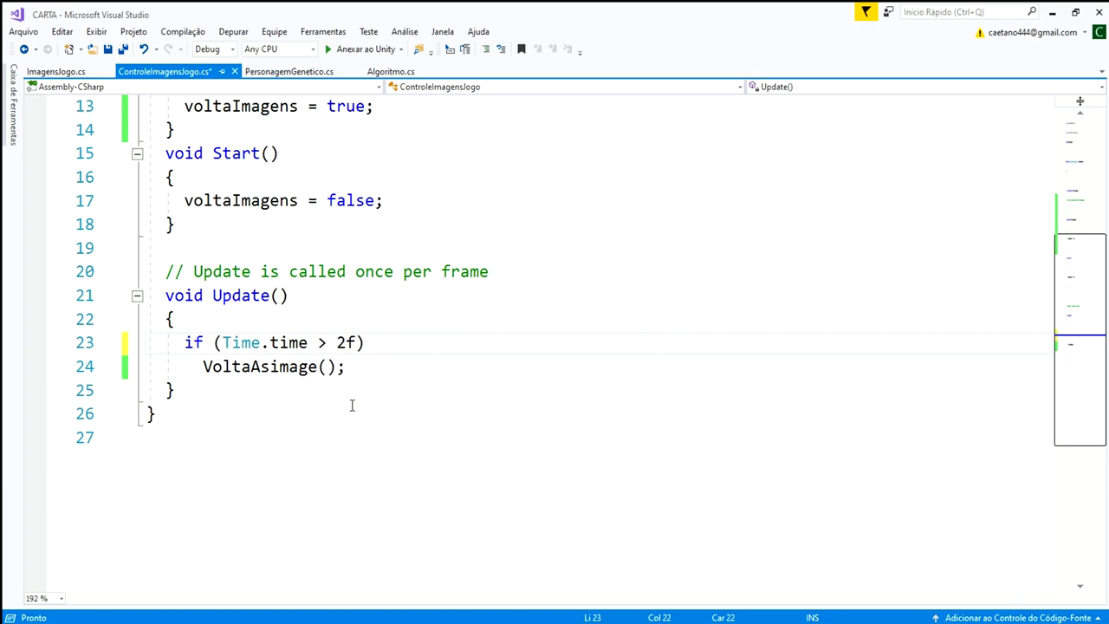
{"action": "left_click", "coordinate": [108, 49]}
{"action": "key", "text": "alt+Tab"}
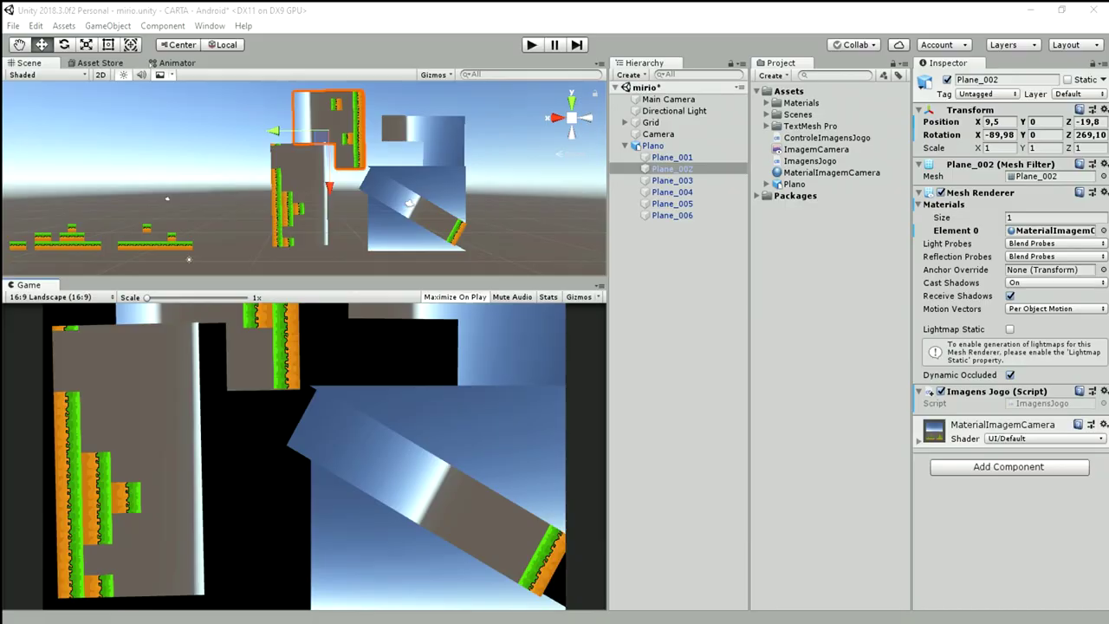
Play-test the 2-second delay, stop the game, and bring Visual Studio back.
{"action": "left_click", "coordinate": [532, 45]}
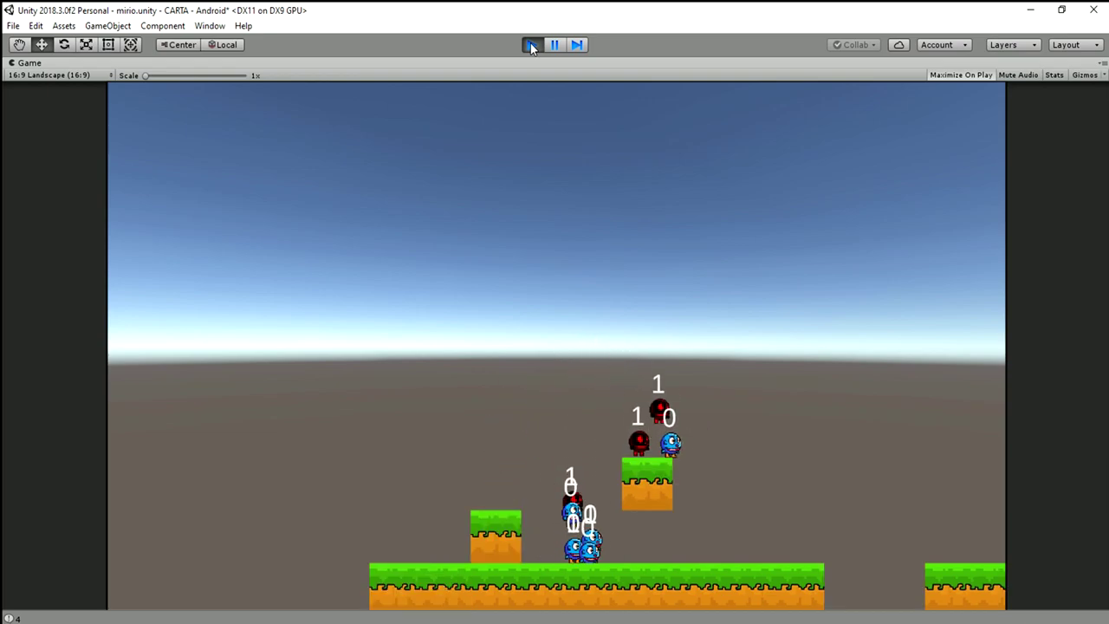
{"action": "left_click", "coordinate": [531, 47]}
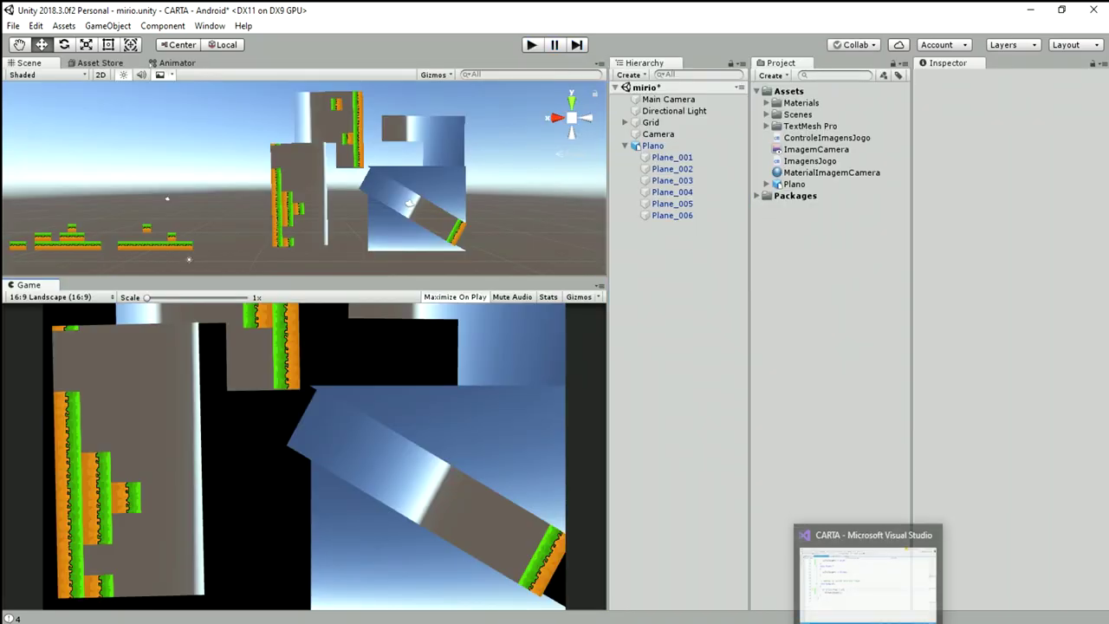
{"action": "left_click", "coordinate": [887, 616]}
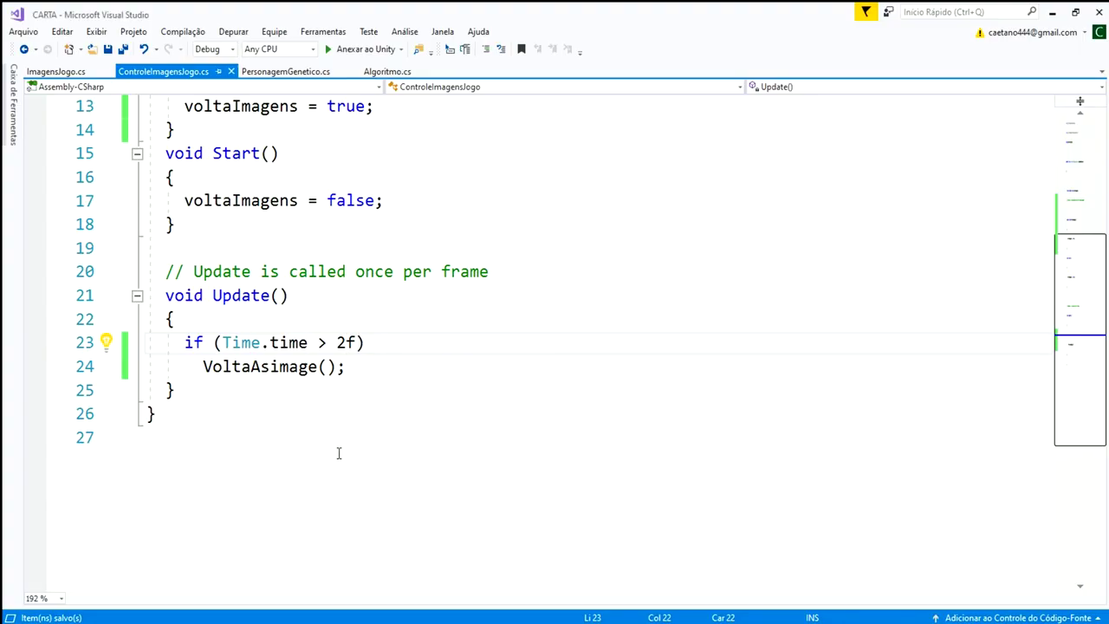
Remove Time.time from the if condition and declare a float tempo field.
{"action": "scroll", "coordinate": [338, 454], "scroll_direction": "up", "scroll_amount": 4}
{"action": "scroll", "coordinate": [321, 466], "scroll_direction": "down", "scroll_amount": 4}
{"action": "left_click_drag", "start_coordinate": [308, 343], "coordinate": [224, 343]}
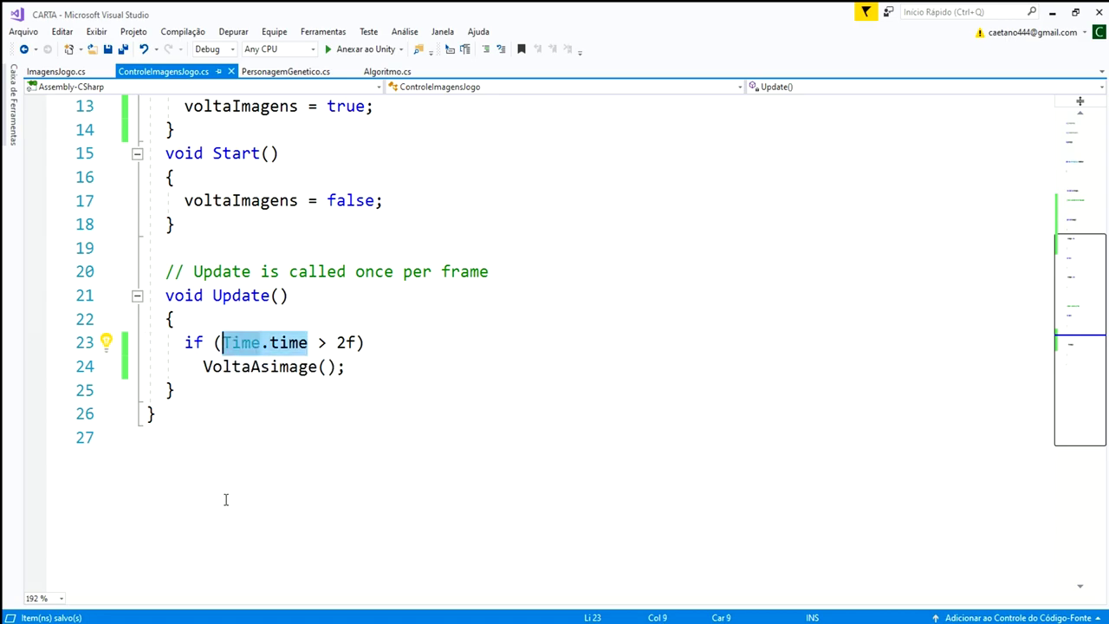
{"action": "key", "text": "BackSpace"}
{"action": "scroll", "coordinate": [345, 385], "scroll_direction": "up", "scroll_amount": 2}
{"action": "scroll", "coordinate": [345, 385], "scroll_direction": "up", "scroll_amount": 2}
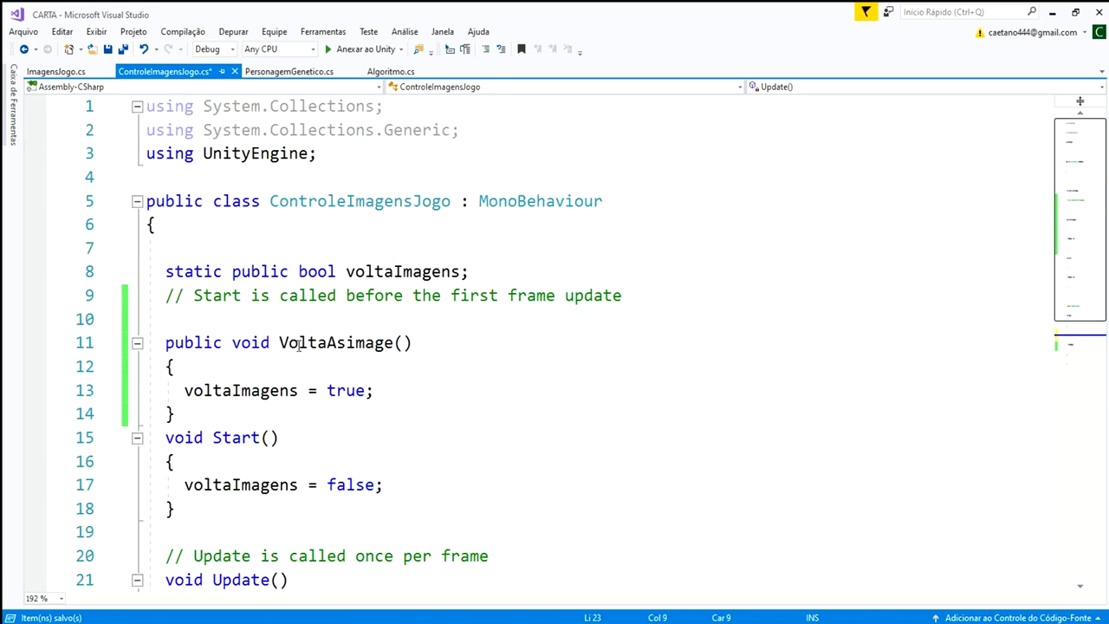
{"action": "left_click", "coordinate": [516, 278]}
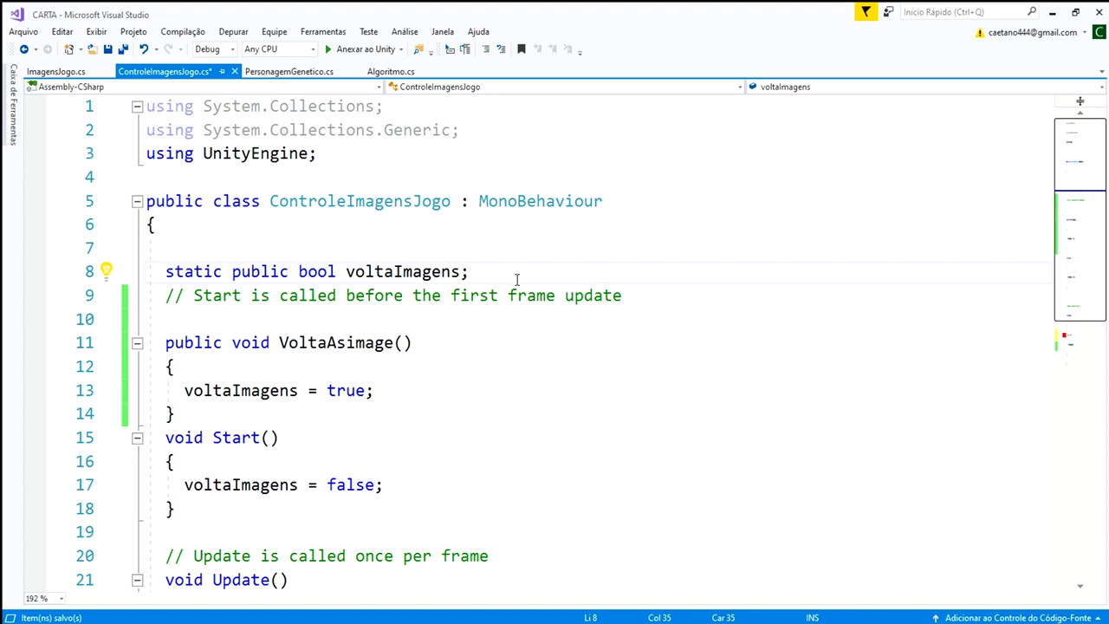
{"action": "key", "text": "Return"}
{"action": "type", "text": "float tempo;"}
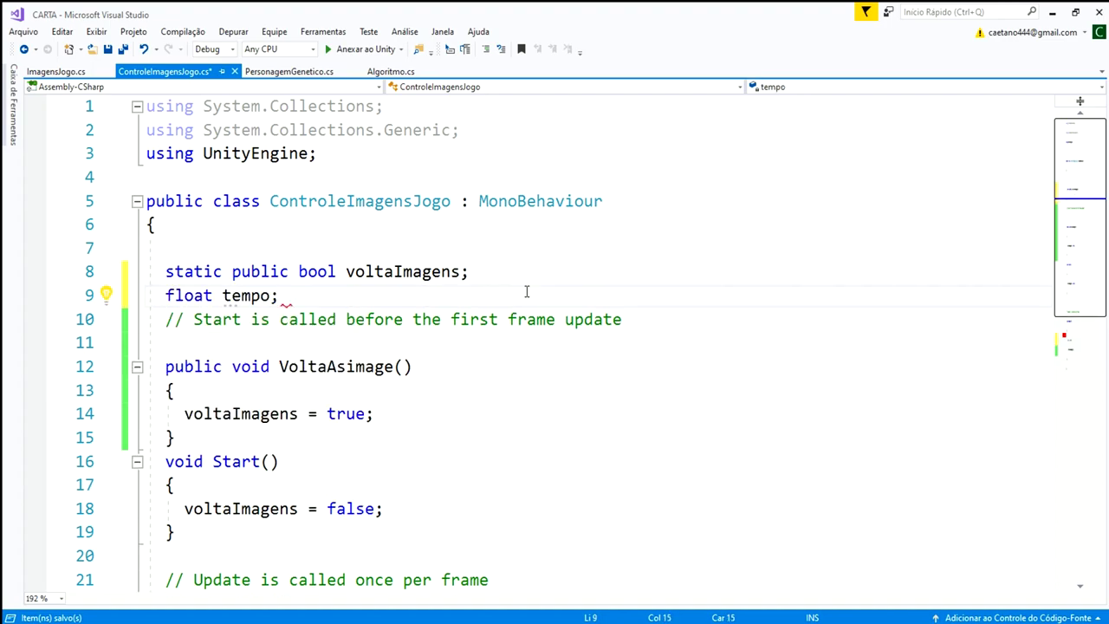
Initialize tempo to 0 in the Start method.
{"action": "scroll", "coordinate": [526, 292], "scroll_direction": "down", "scroll_amount": 2}
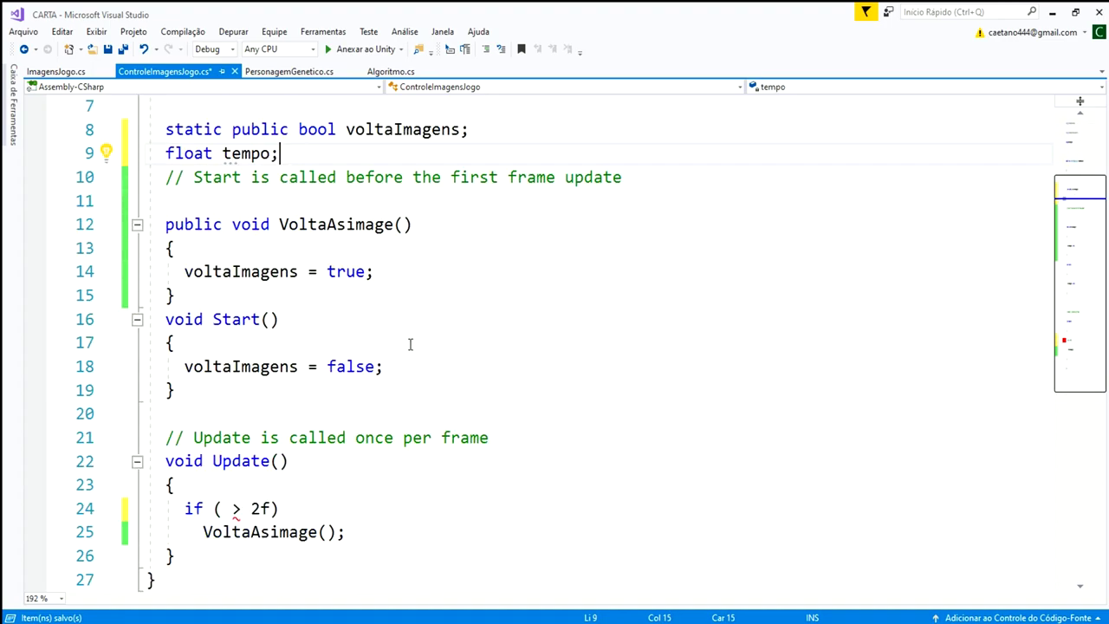
{"action": "left_click", "coordinate": [394, 271]}
{"action": "left_click", "coordinate": [404, 368]}
{"action": "key", "text": "Return"}
{"action": "type", "text": "trm"}
{"action": "key", "text": "BackSpace"}
{"action": "key", "text": "BackSpace"}
{"action": "type", "text": "empo = 0;"}
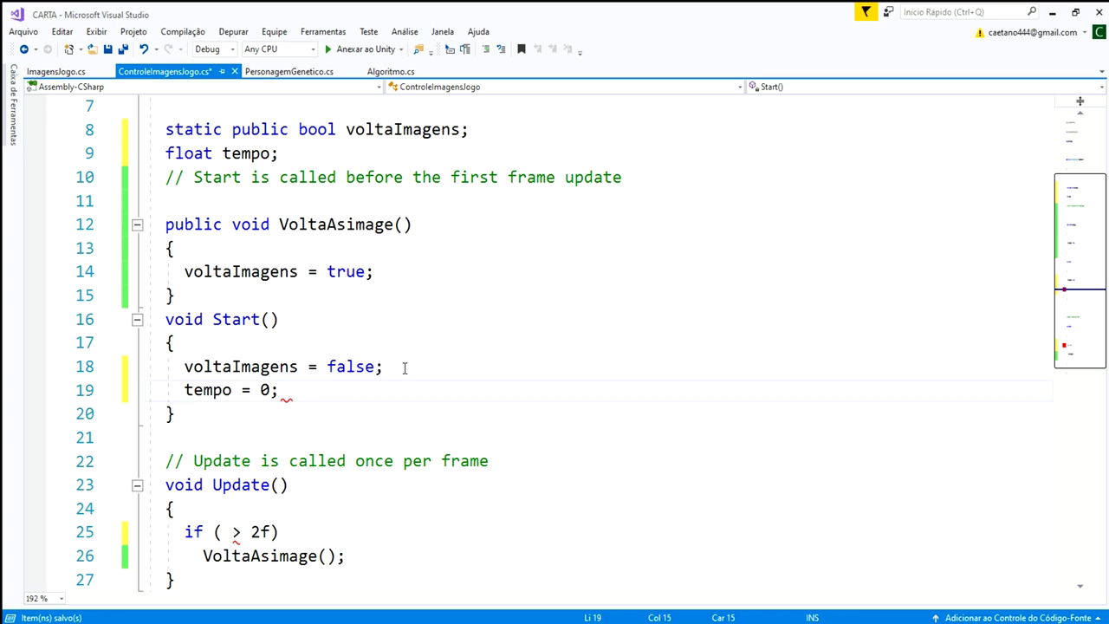
Use tempo > 2f as the condition, add else tempo += Time.deltaTime;, save, and return to Unity.
{"action": "left_click", "coordinate": [225, 532]}
{"action": "type", "text": "tempo"}
{"action": "left_click", "coordinate": [359, 556]}
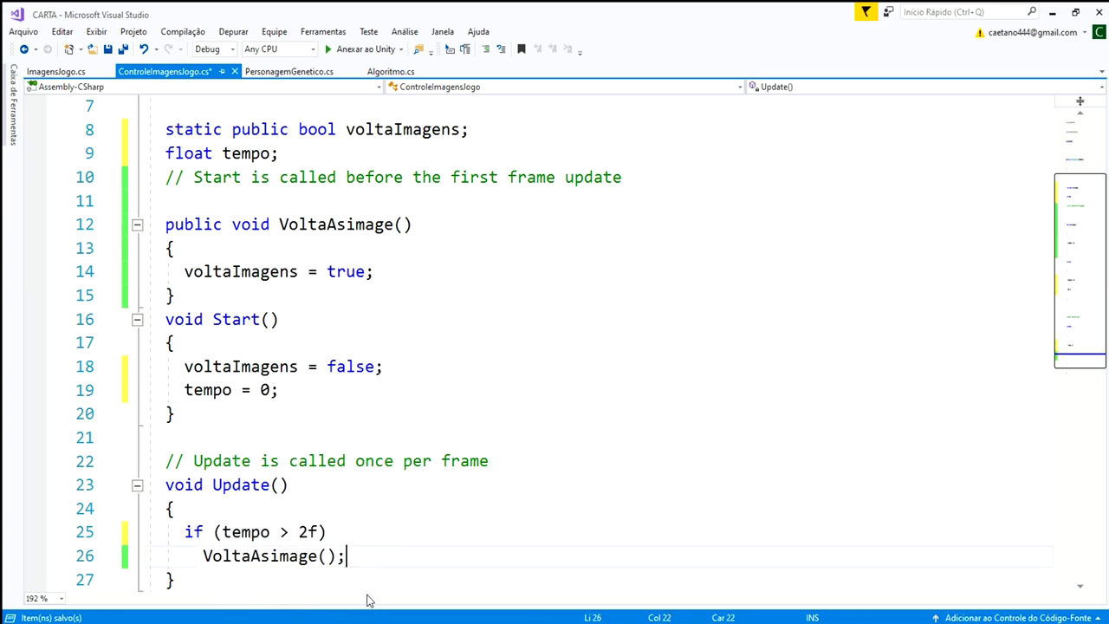
{"action": "key", "text": "Return"}
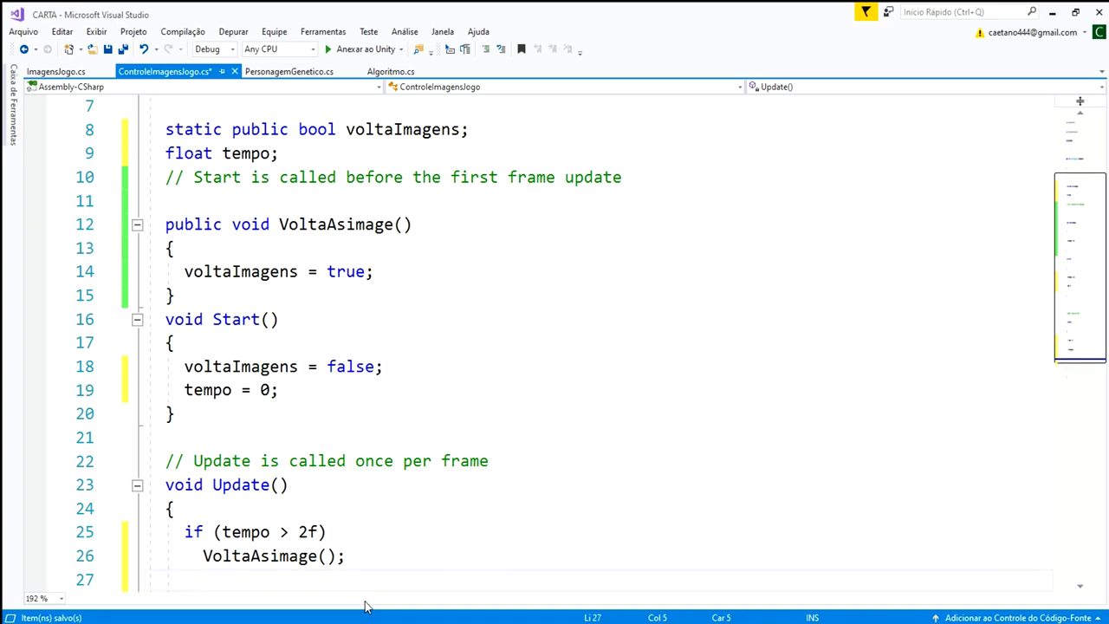
{"action": "type", "text": "else"}
{"action": "key", "text": "Return"}
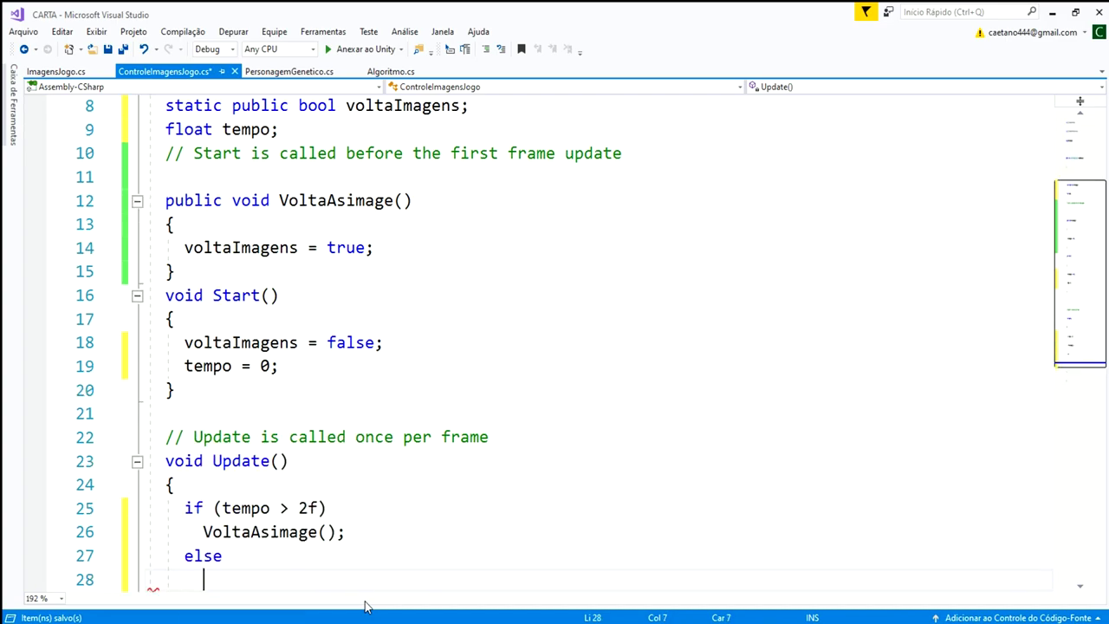
{"action": "type", "text": "tempo ="}
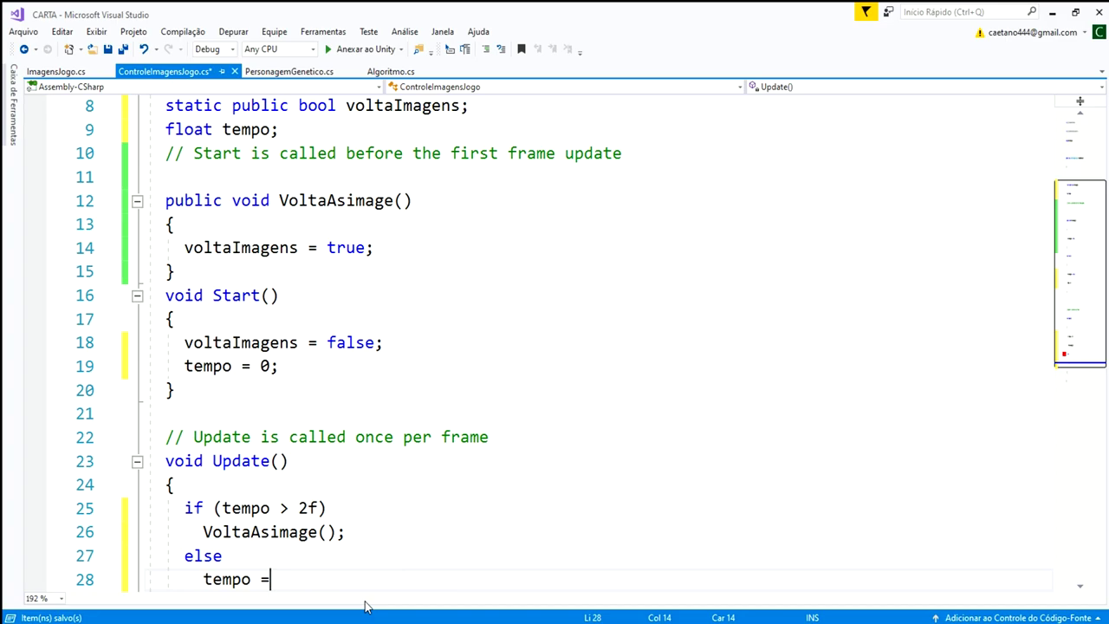
{"action": "type", "text": " tempo="}
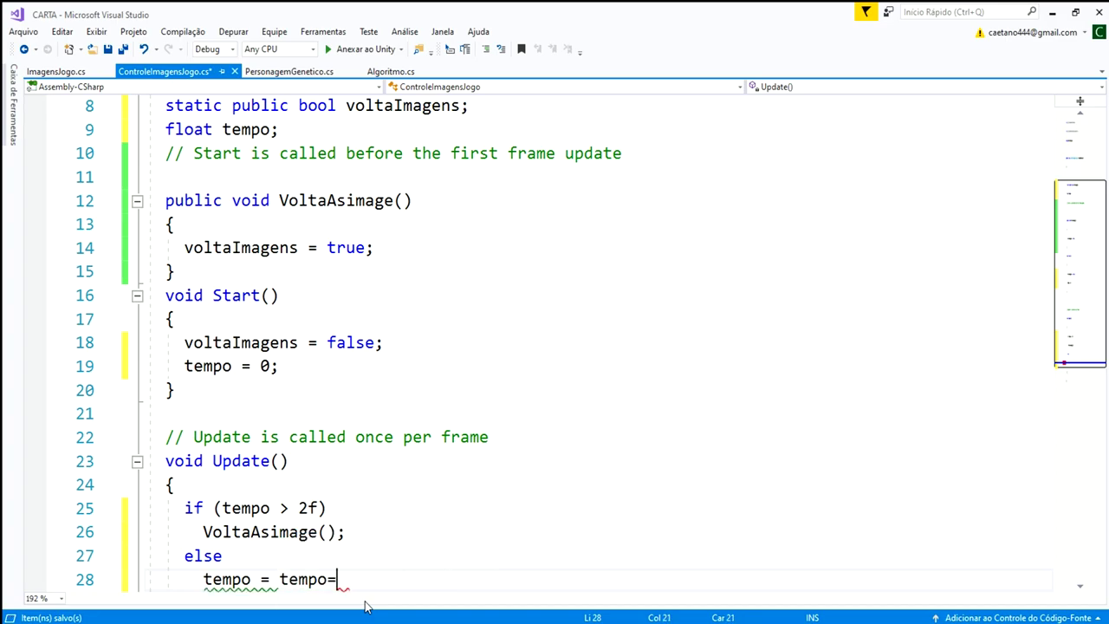
{"action": "key", "text": "BackSpace"}
{"action": "key", "text": "BackSpace"}
{"action": "key", "text": "BackSpace"}
{"action": "key", "text": "BackSpace"}
{"action": "key", "text": "BackSpace"}
{"action": "key", "text": "BackSpace"}
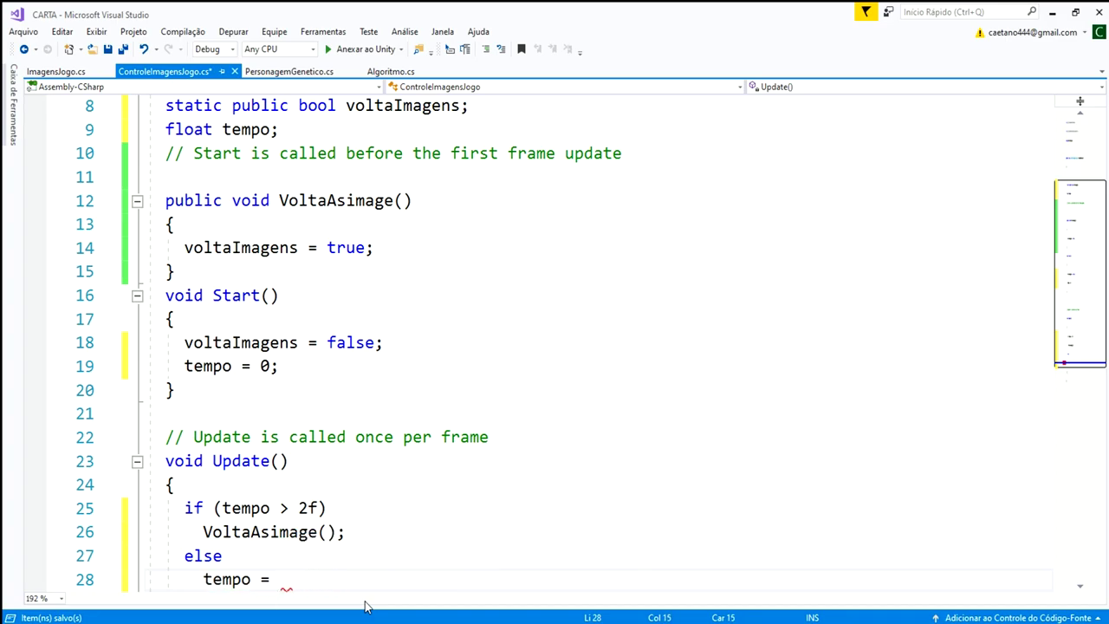
{"action": "type", "text": "+= Time.de"}
{"action": "key", "text": "Tab"}
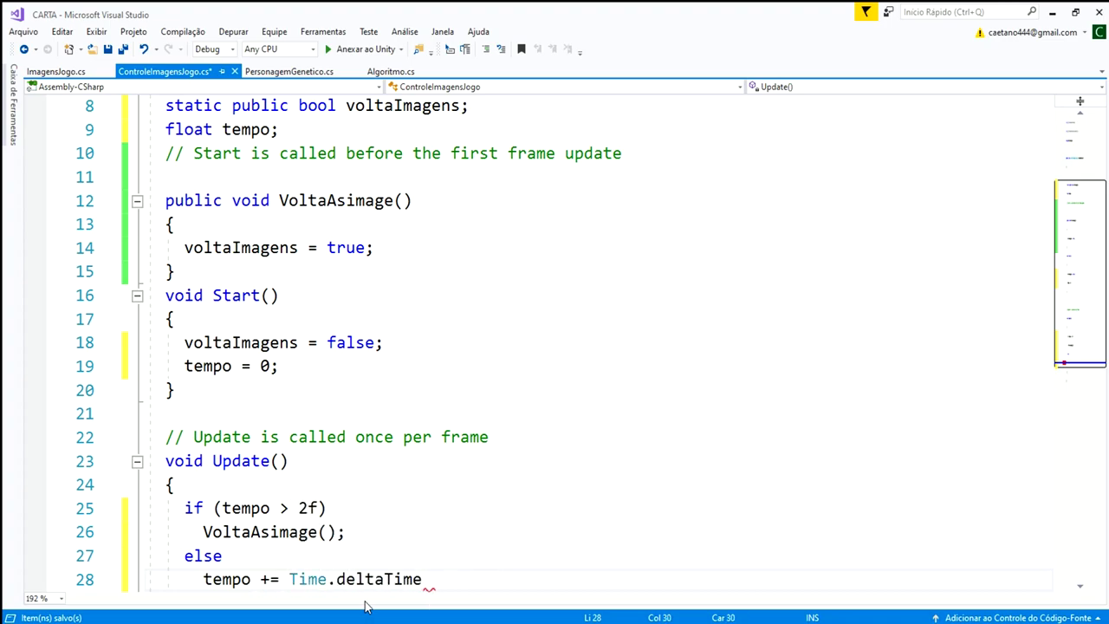
{"action": "type", "text": ";"}
{"action": "key", "text": "ctrl+s"}
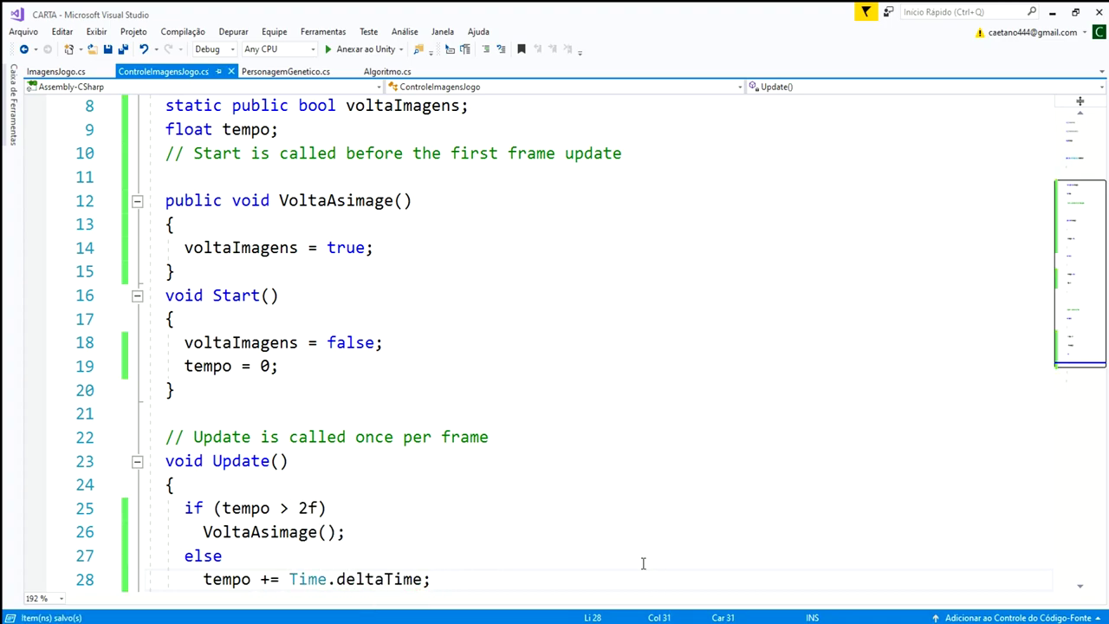
{"action": "key", "text": "alt+Tab"}
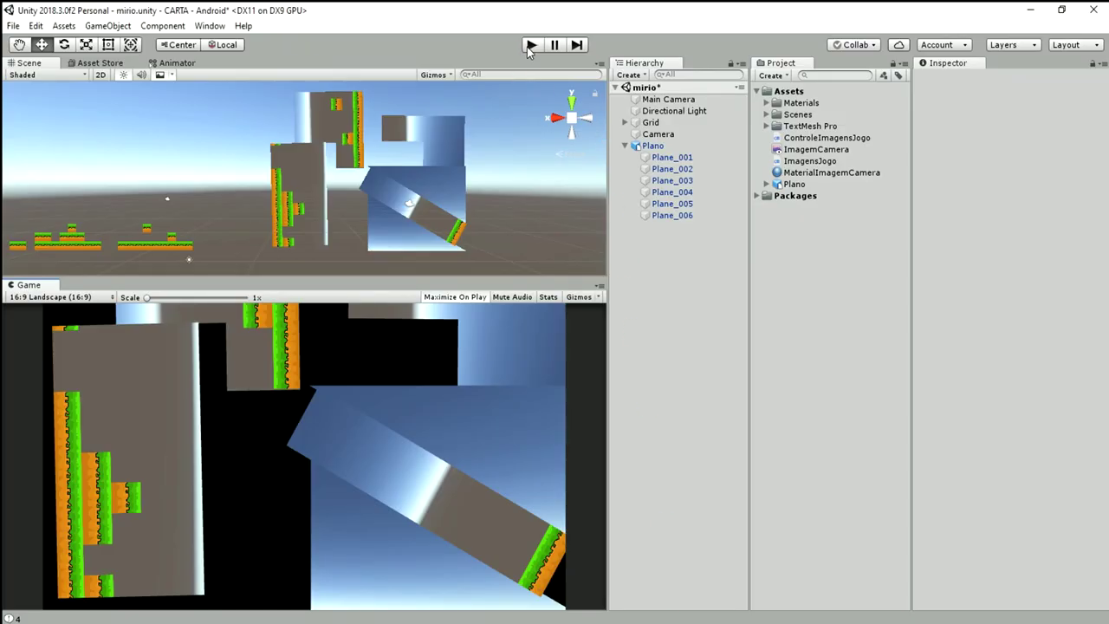
Play-test the new tempo timer, then stop the game.
{"action": "left_click", "coordinate": [530, 46]}
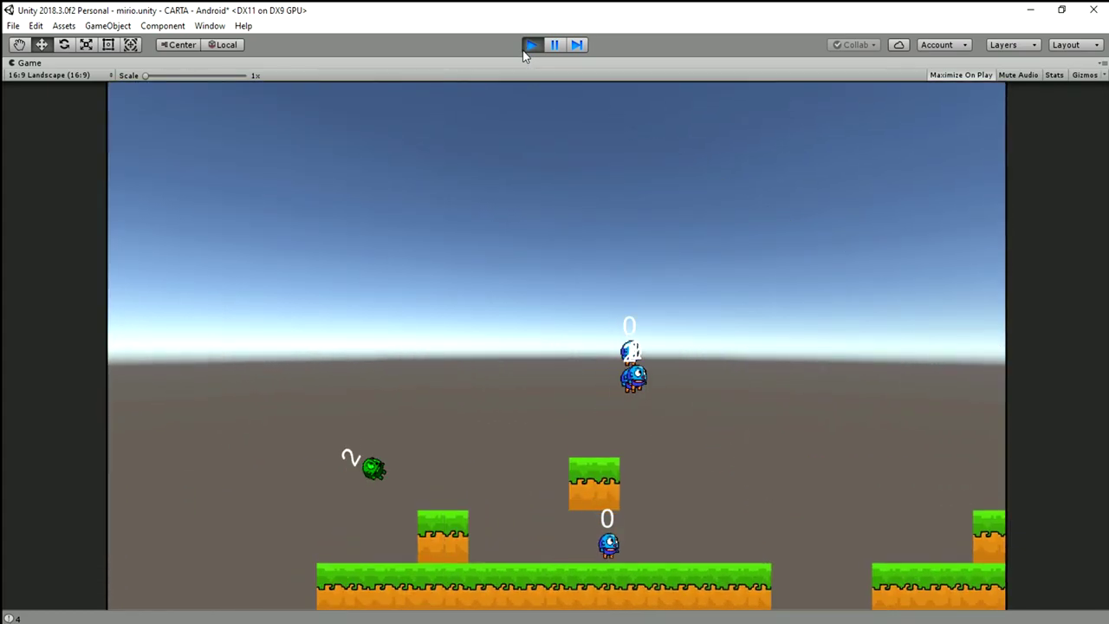
{"action": "left_click", "coordinate": [523, 51]}
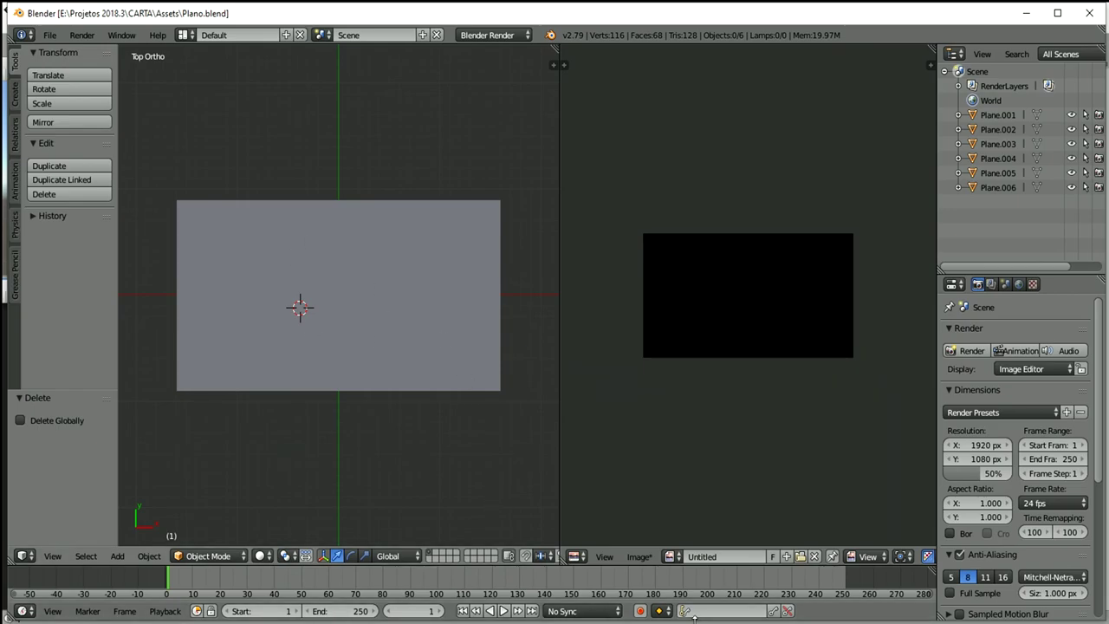
Switch from Blender back to the Unity editor.
{"action": "key", "text": "alt+Tab"}
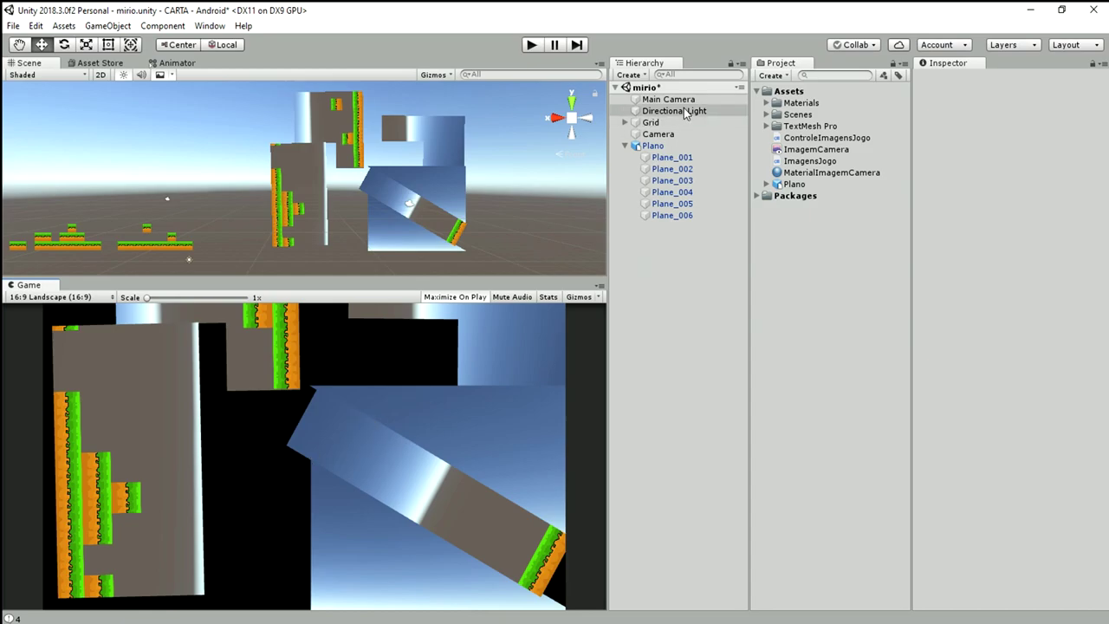
Scale all six planes uniformly down to about 0.72.
{"action": "left_click", "coordinate": [657, 145]}
{"action": "left_click", "coordinate": [665, 160]}
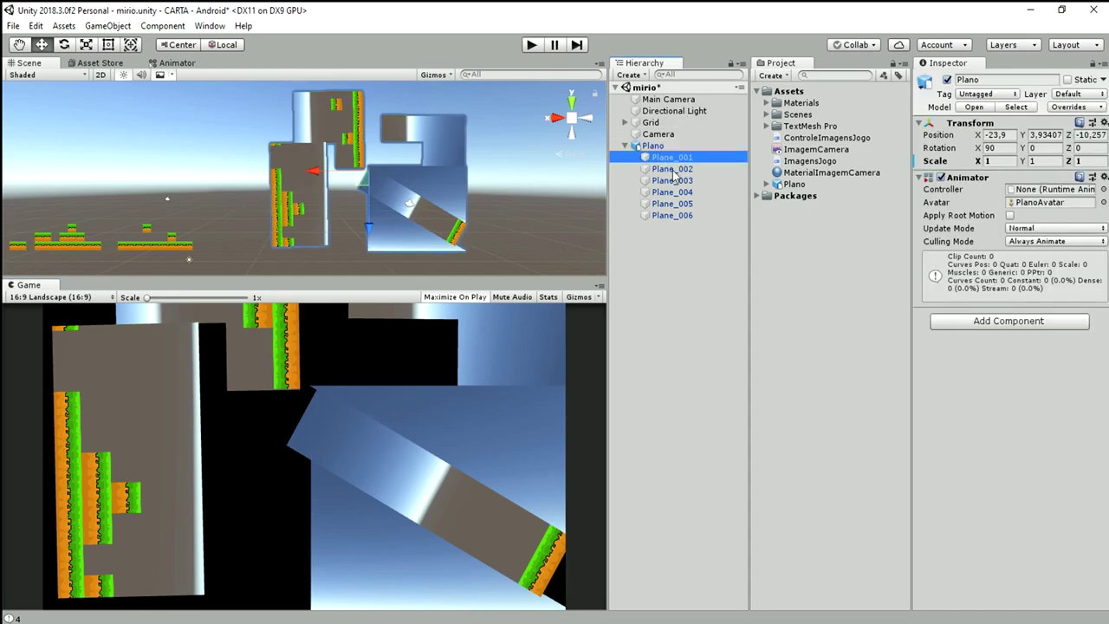
{"action": "left_click", "coordinate": [651, 215], "text": "shift"}
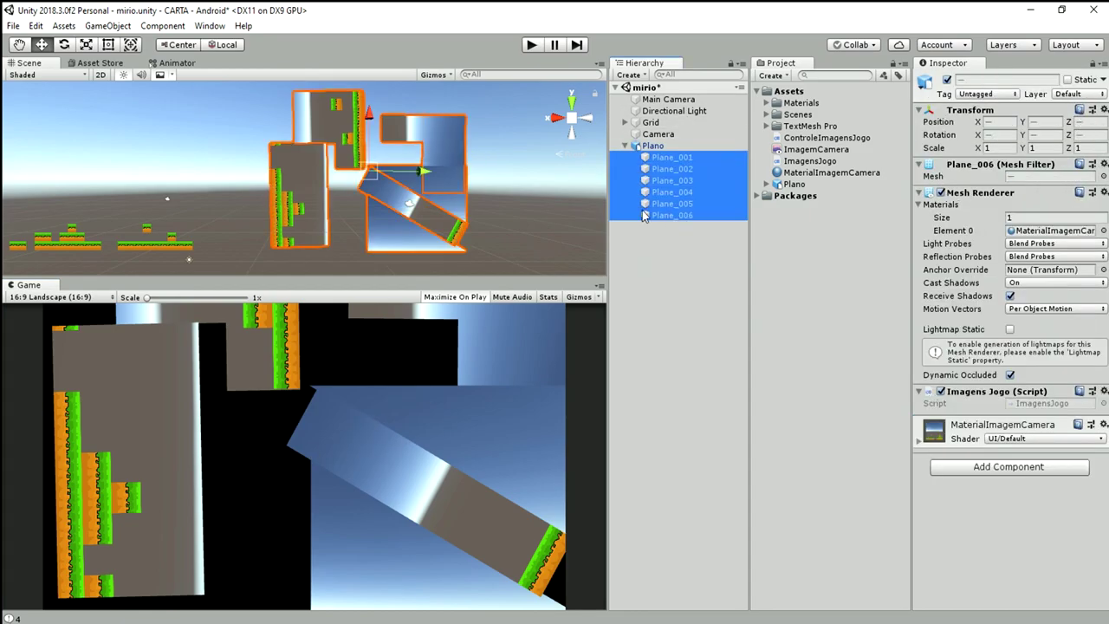
{"action": "left_click", "coordinate": [89, 47]}
{"action": "left_click_drag", "start_coordinate": [369, 170], "coordinate": [338, 178]}
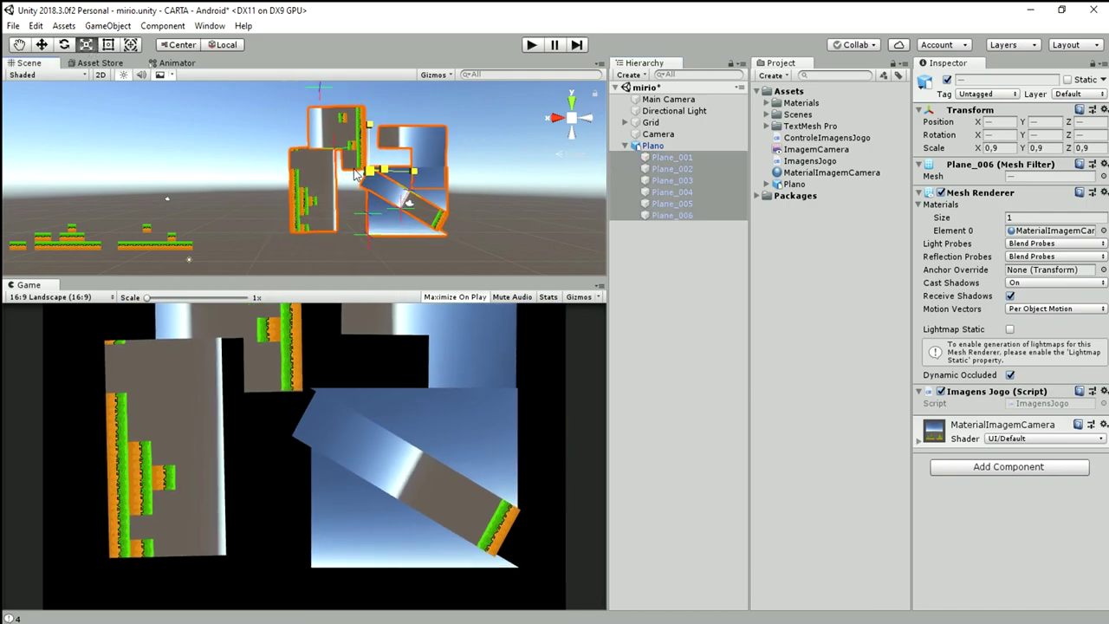
Move Plane_002 down and rotate it to about 180 degrees.
{"action": "left_click", "coordinate": [657, 169]}
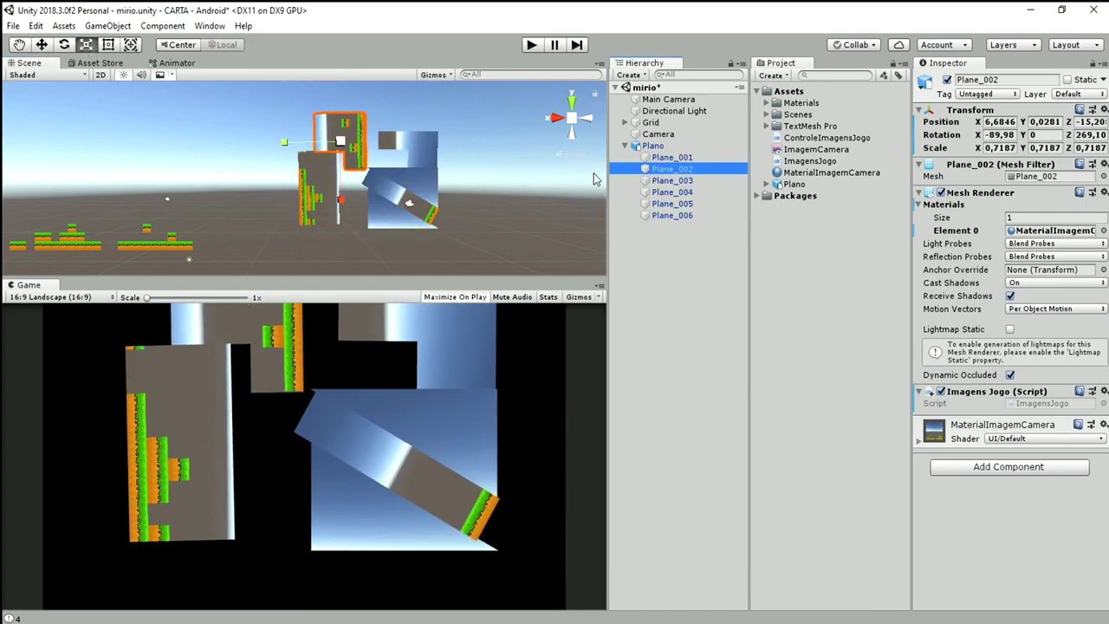
{"action": "left_click", "coordinate": [48, 46]}
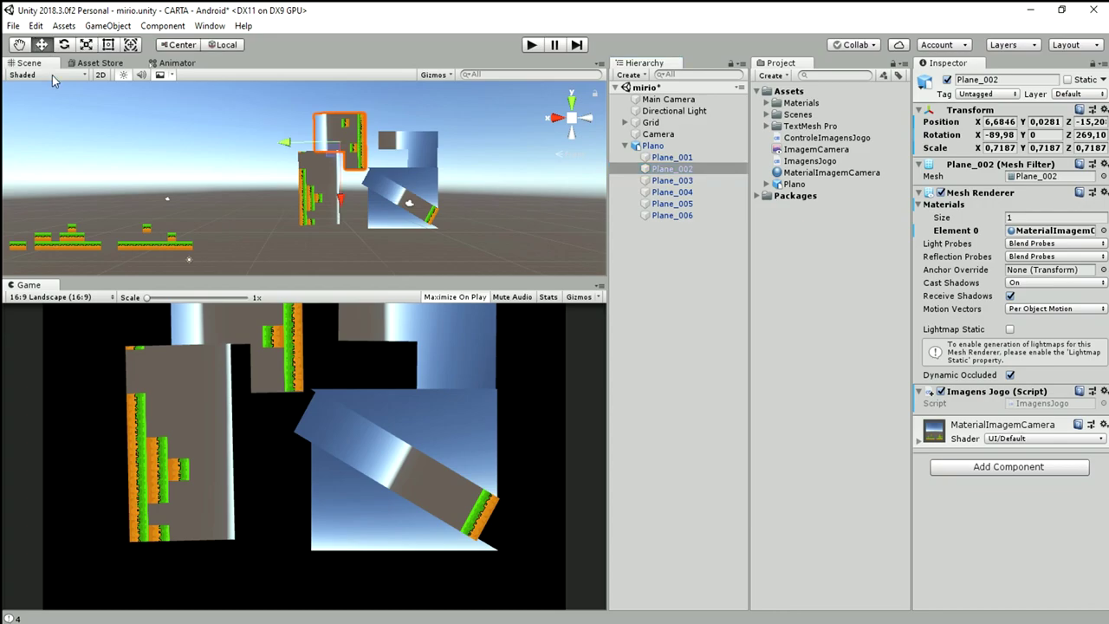
{"action": "left_click_drag", "start_coordinate": [344, 176], "coordinate": [343, 205]}
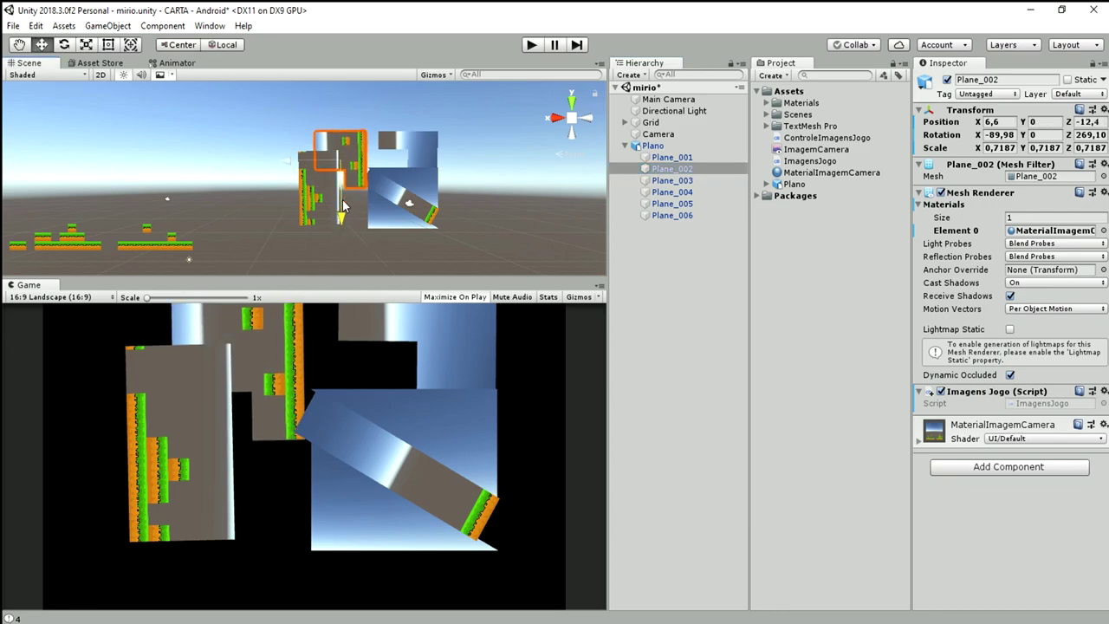
{"action": "left_click", "coordinate": [63, 44]}
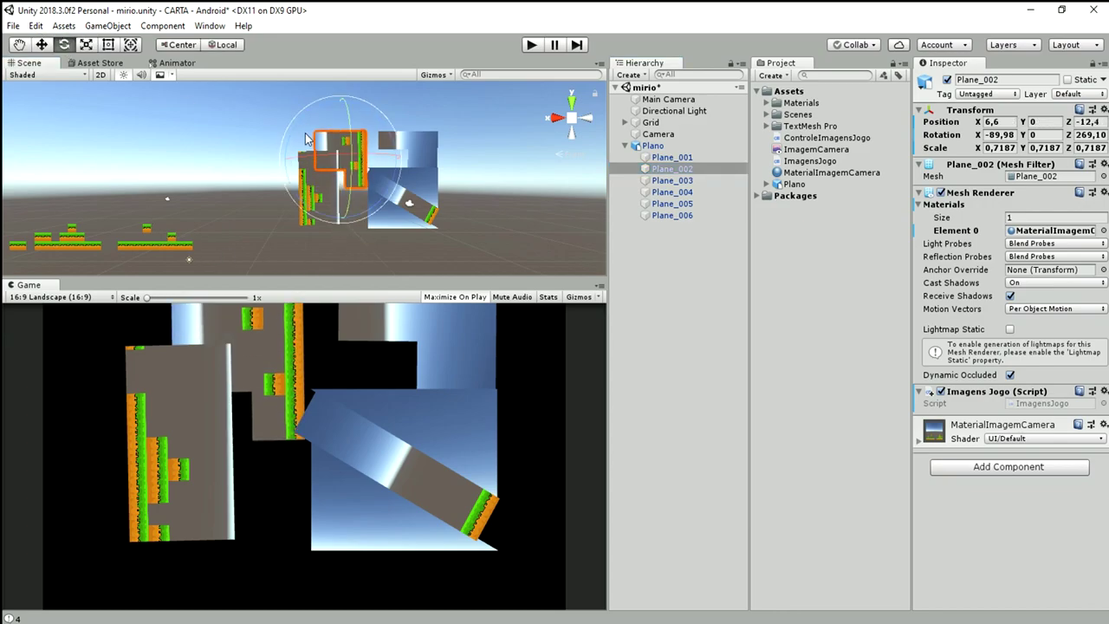
{"action": "mouse_move", "coordinate": [297, 132]}
{"action": "left_mouse_down"}
{"action": "mouse_move", "coordinate": [202, 240]}
{"action": "mouse_move", "coordinate": [413, 242]}
{"action": "mouse_move", "coordinate": [184, 246]}
{"action": "left_mouse_up"}
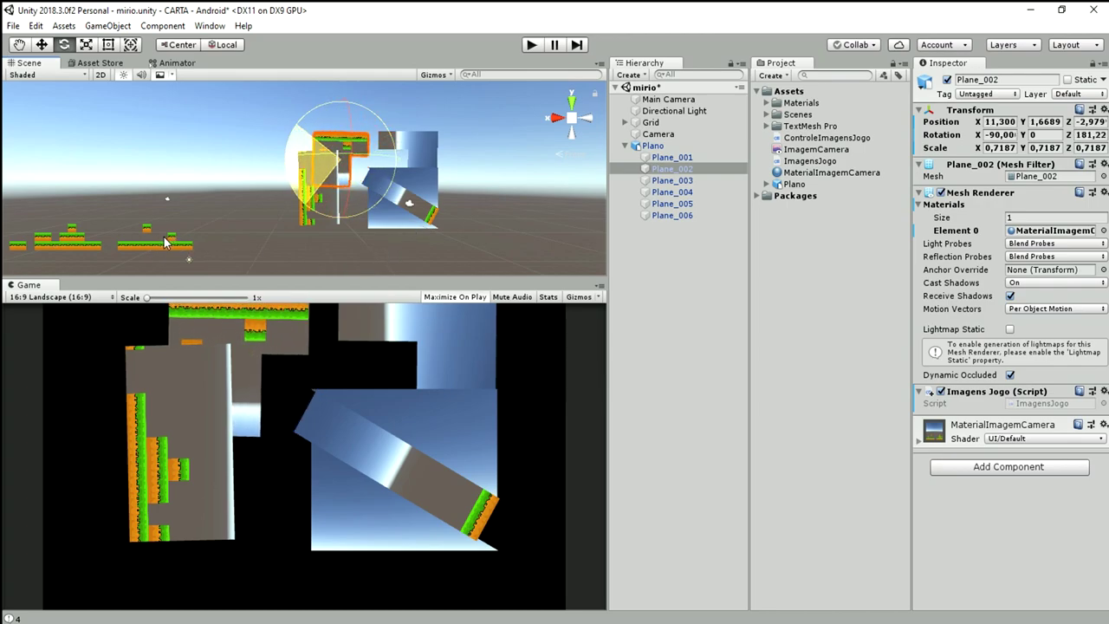
{"action": "left_click_drag", "start_coordinate": [184, 246], "coordinate": [175, 296]}
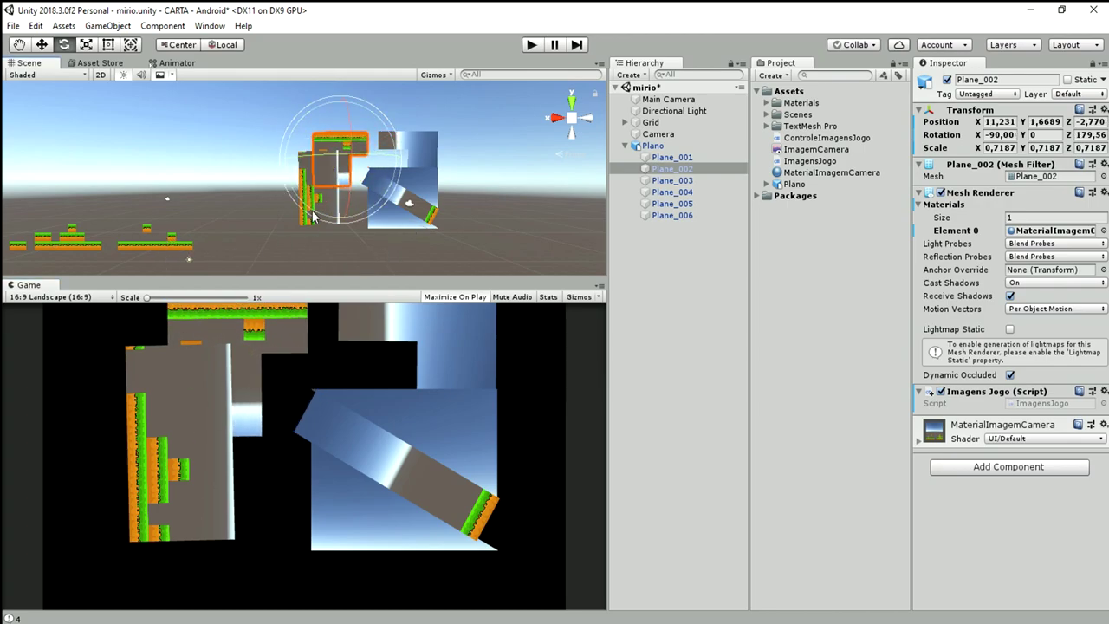
Nudge Plane_001 slightly and shift it sideways along X.
{"action": "left_click", "coordinate": [672, 180]}
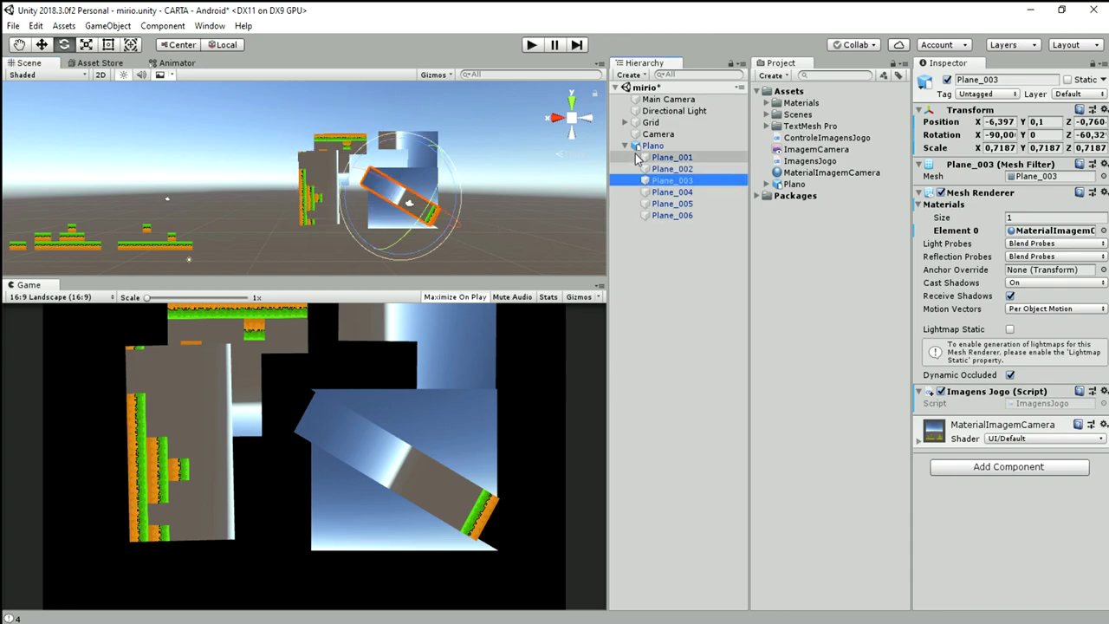
{"action": "left_click", "coordinate": [652, 159]}
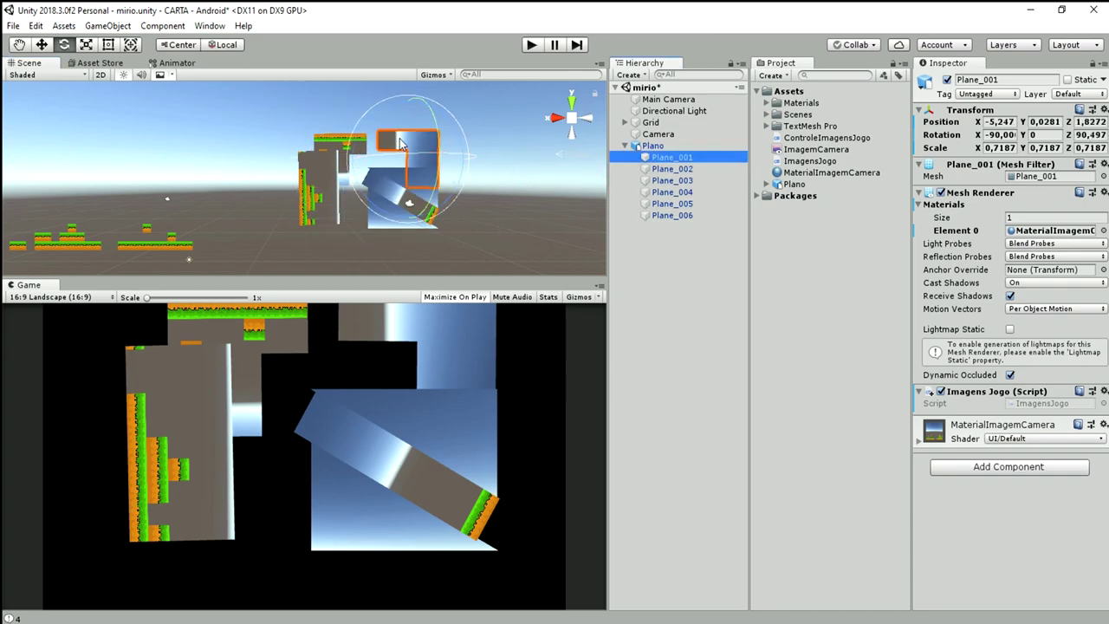
{"action": "left_click", "coordinate": [42, 45]}
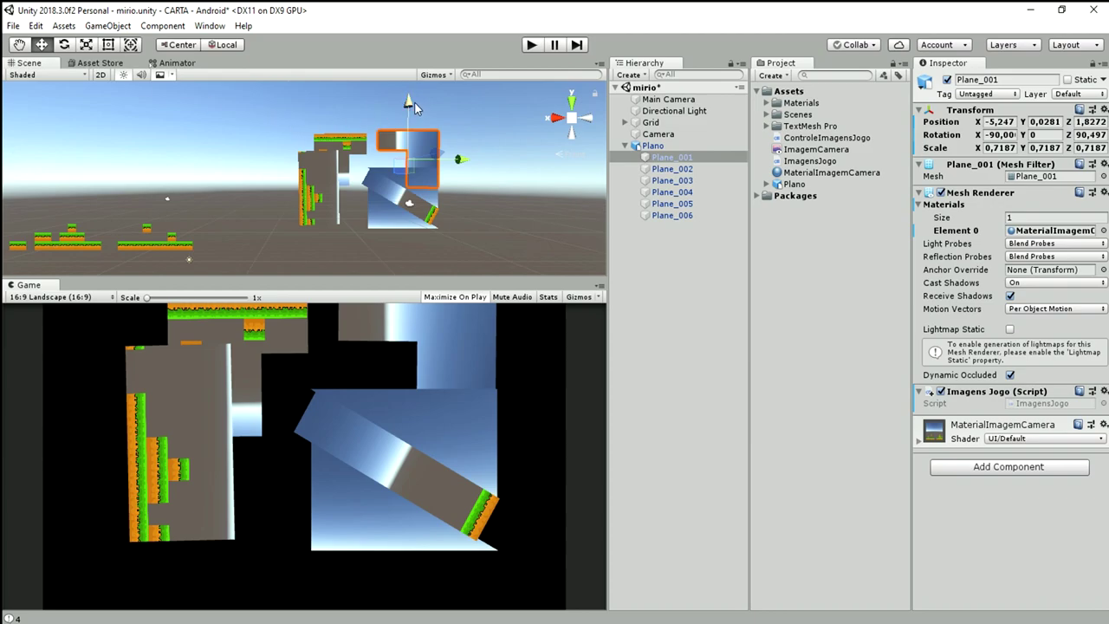
{"action": "left_click_drag", "start_coordinate": [407, 103], "coordinate": [386, 154]}
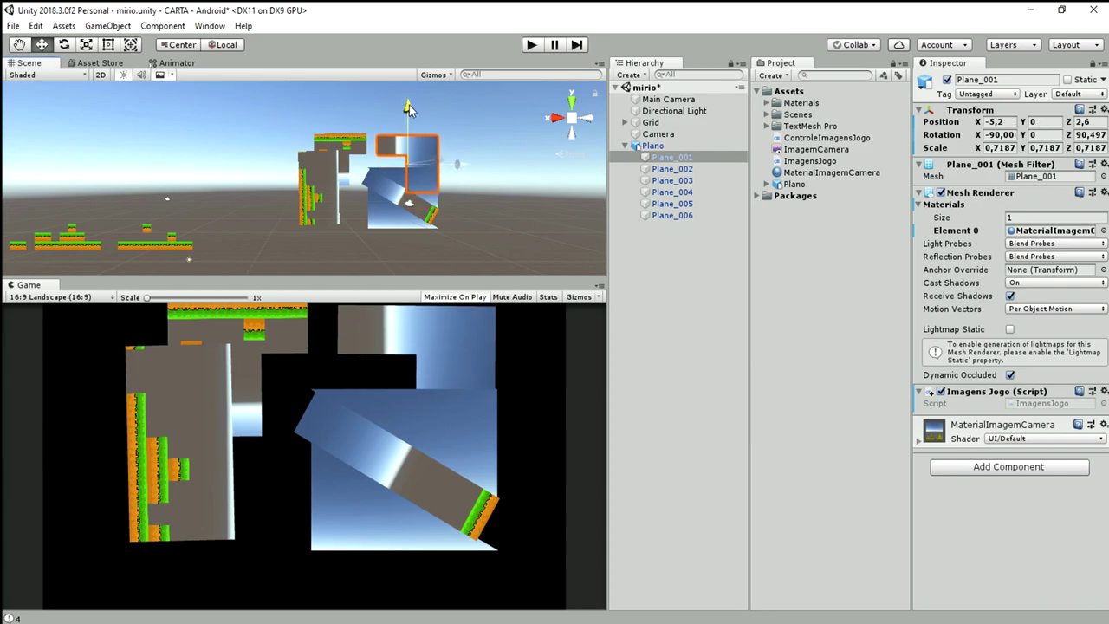
{"action": "left_click_drag", "start_coordinate": [459, 167], "coordinate": [481, 164]}
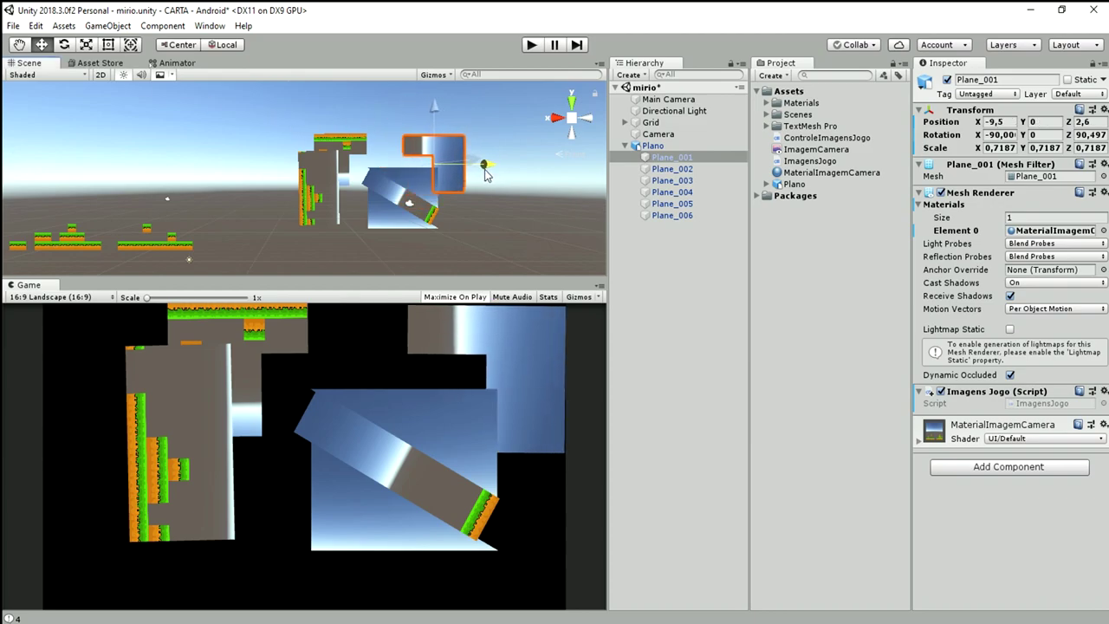
Move Plane_004 lower left, Plane_005 toward the lower middle, and Plane_006 along X.
{"action": "left_click", "coordinate": [671, 192]}
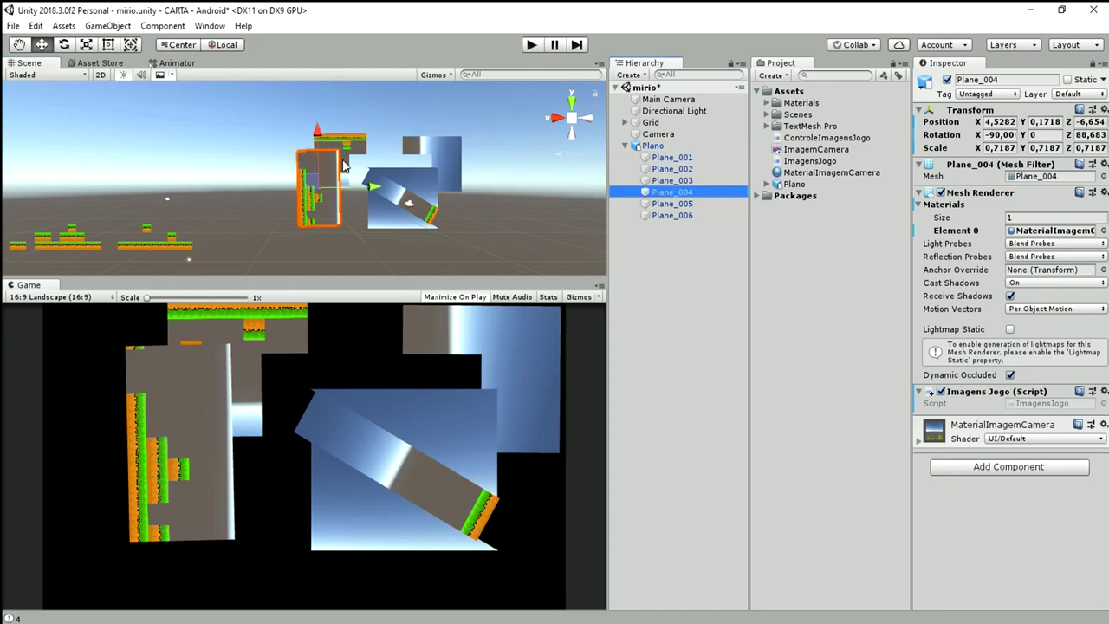
{"action": "left_click", "coordinate": [336, 196]}
{"action": "left_click", "coordinate": [641, 192]}
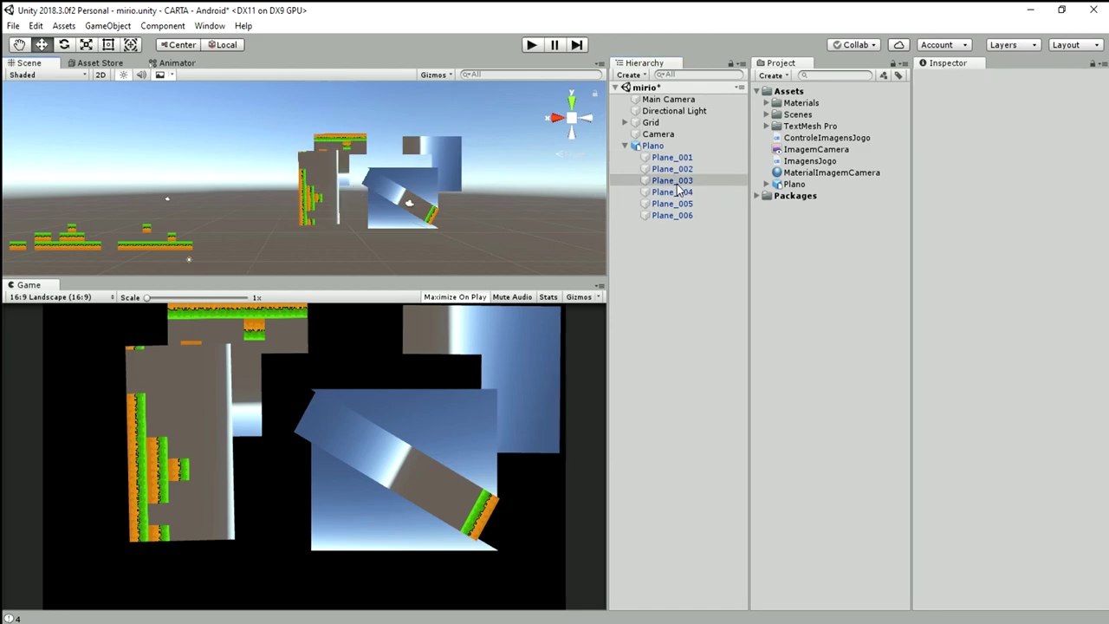
{"action": "left_click_drag", "start_coordinate": [367, 189], "coordinate": [336, 191]}
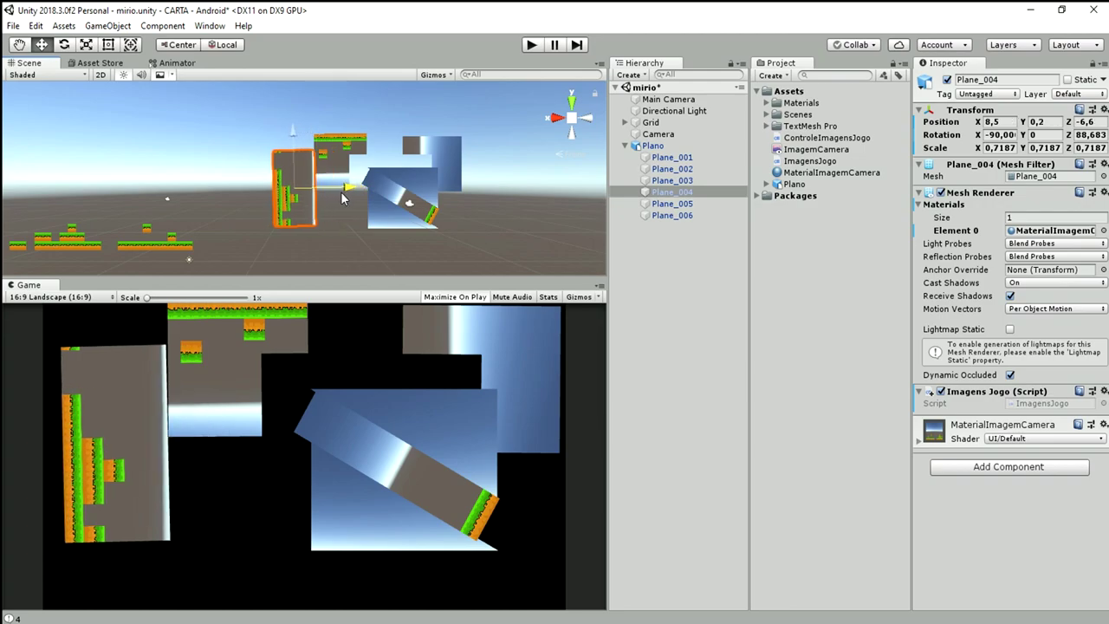
{"action": "left_click_drag", "start_coordinate": [288, 133], "coordinate": [318, 272]}
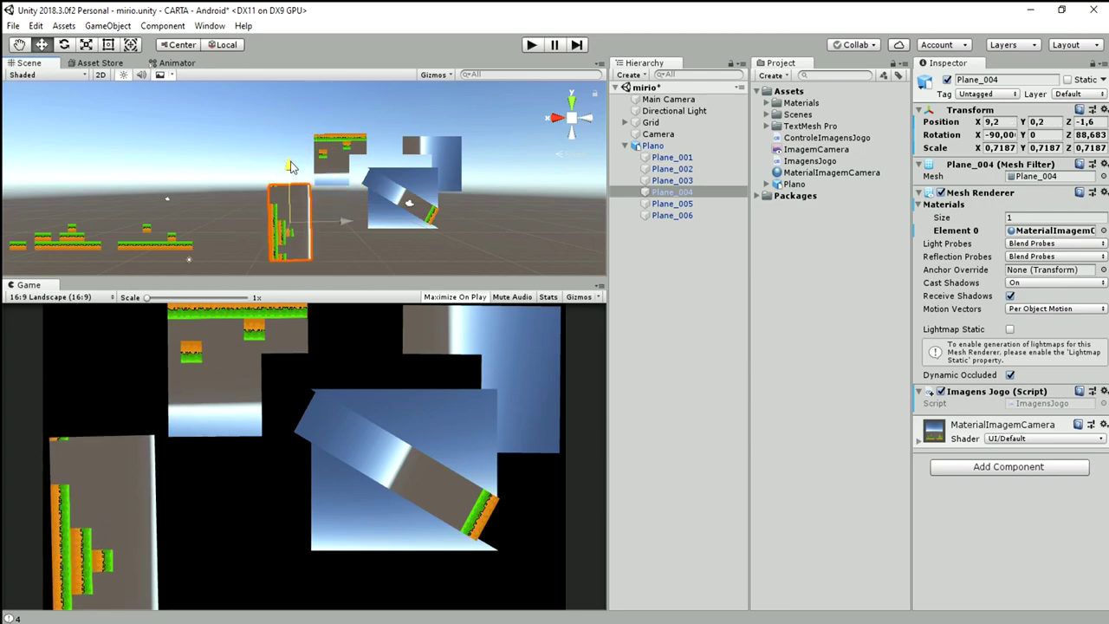
{"action": "left_click", "coordinate": [672, 204]}
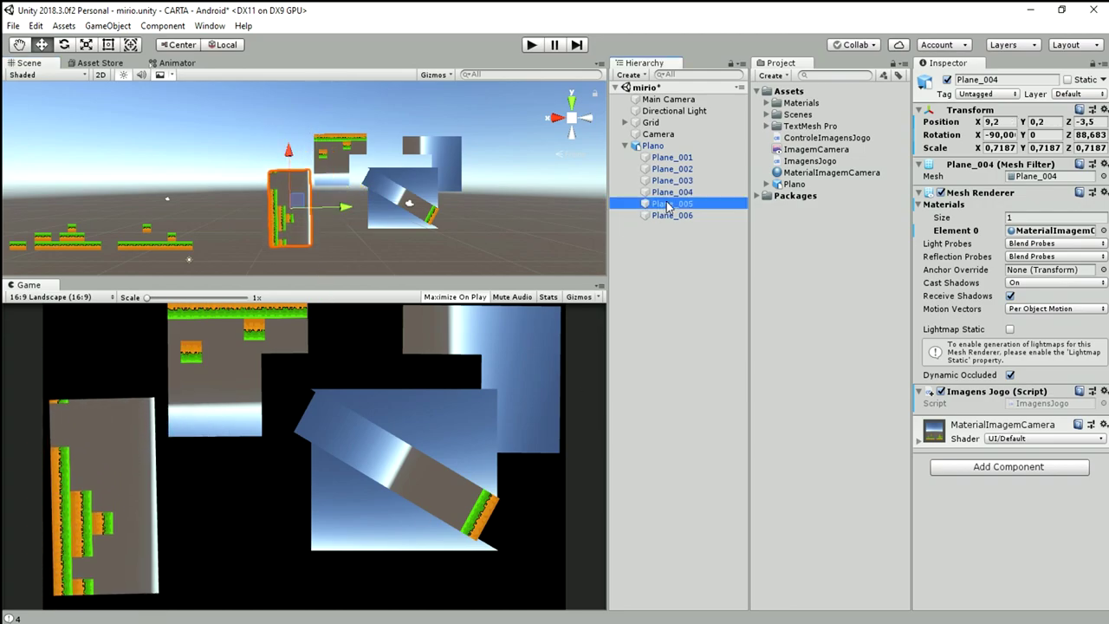
{"action": "mouse_move", "coordinate": [392, 210]}
{"action": "left_mouse_down"}
{"action": "mouse_move", "coordinate": [362, 219]}
{"action": "mouse_move", "coordinate": [502, 220]}
{"action": "left_mouse_up"}
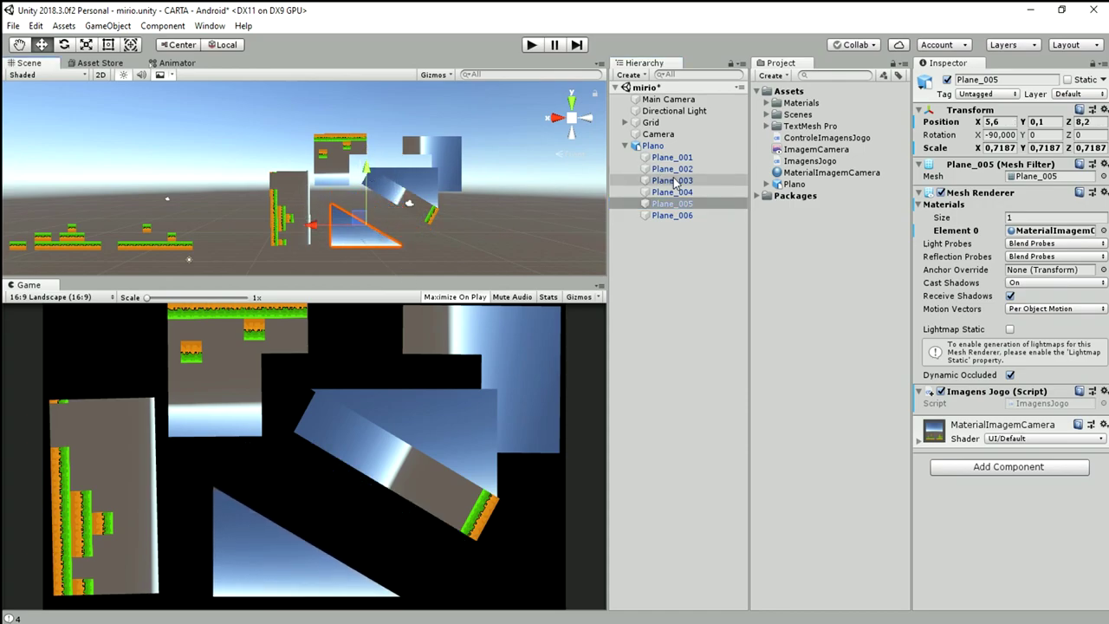
{"action": "left_click", "coordinate": [672, 215]}
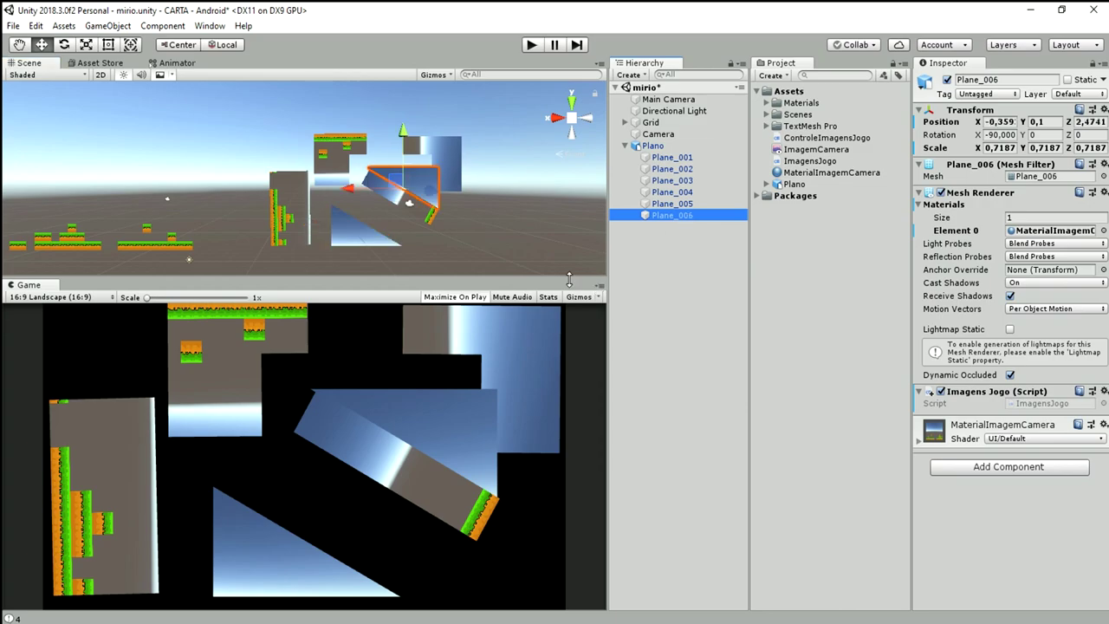
{"action": "left_click_drag", "start_coordinate": [390, 182], "coordinate": [407, 189]}
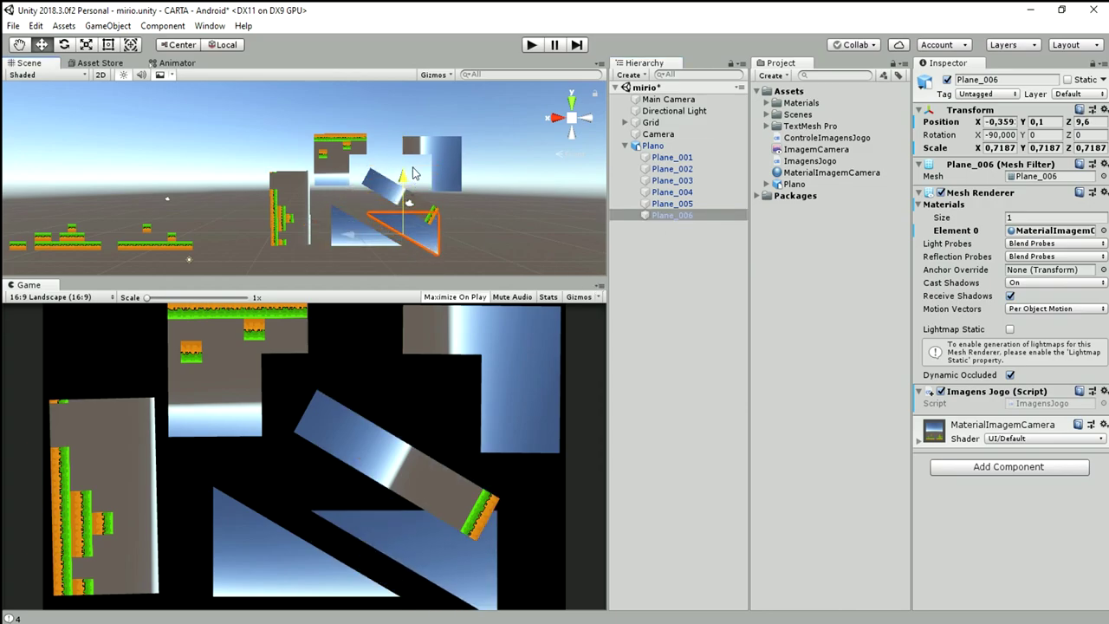
{"action": "left_click_drag", "start_coordinate": [362, 240], "coordinate": [383, 239]}
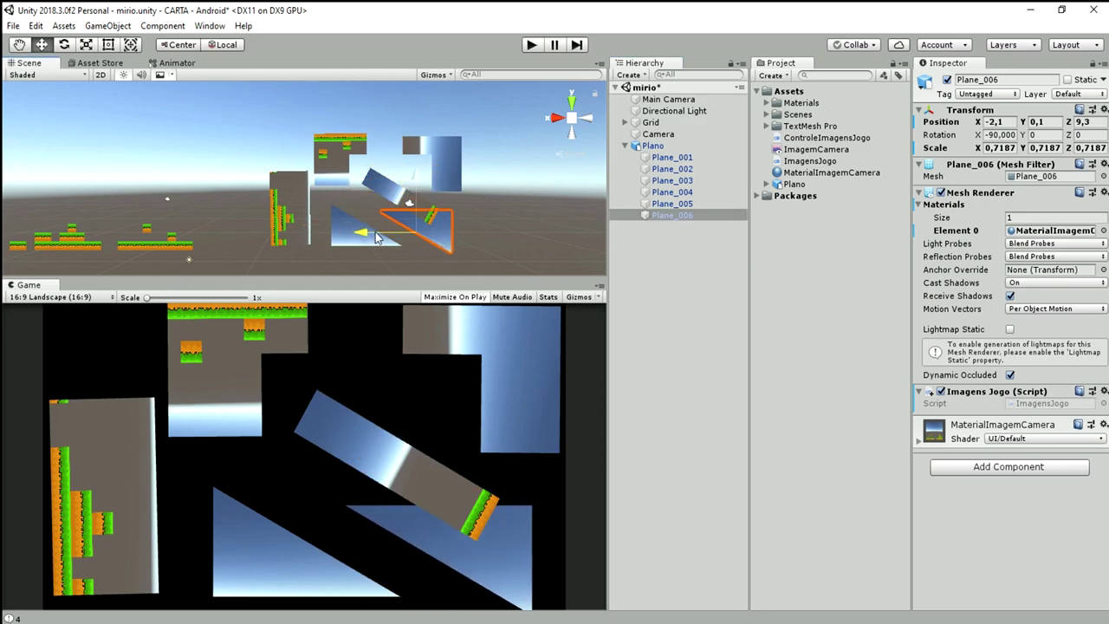
Move Plane_003 to -4.3, 0.1, -3.5, nudge Plane_002 along X, then select all six planes.
{"action": "left_click", "coordinate": [681, 192]}
{"action": "left_click", "coordinate": [678, 181]}
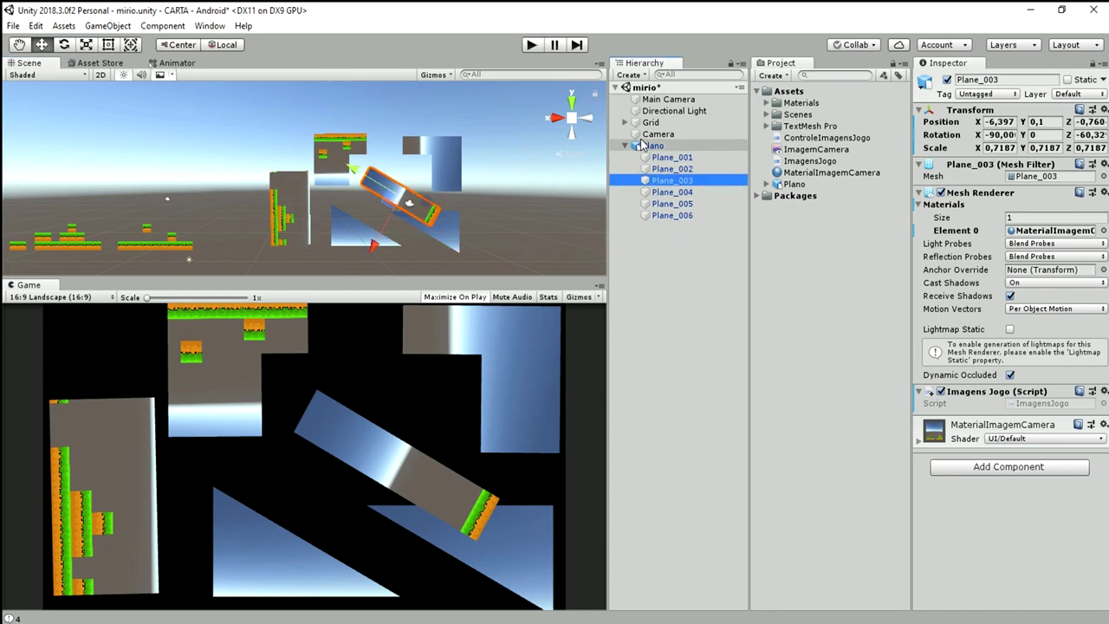
{"action": "mouse_move", "coordinate": [364, 173]}
{"action": "left_mouse_down"}
{"action": "mouse_move", "coordinate": [344, 169]}
{"action": "mouse_move", "coordinate": [338, 203]}
{"action": "left_mouse_up"}
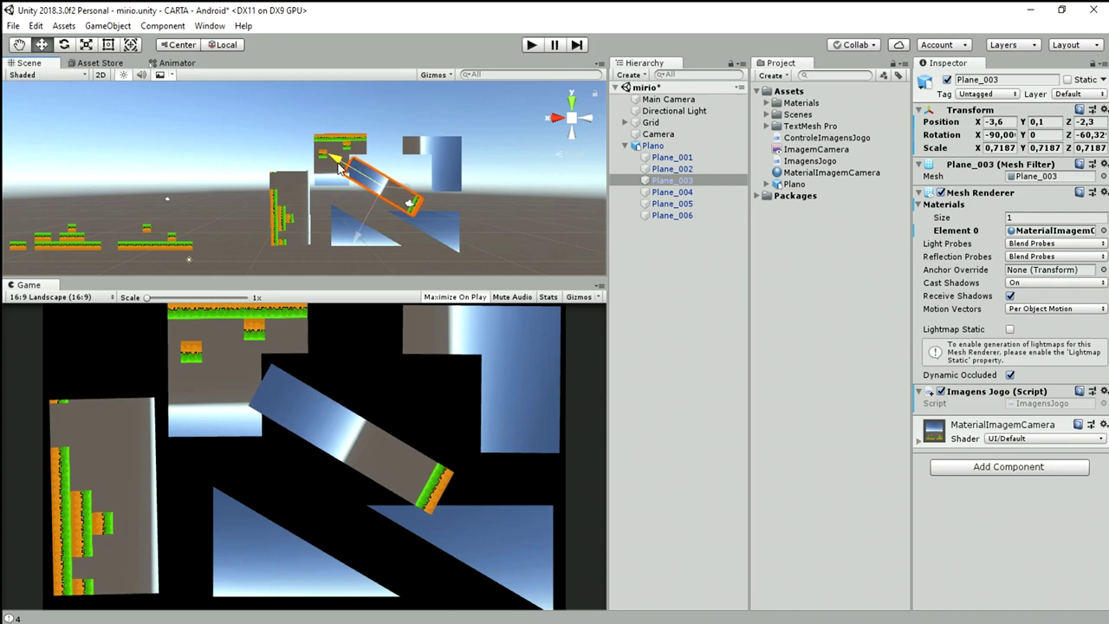
{"action": "left_click_drag", "start_coordinate": [350, 247], "coordinate": [361, 240]}
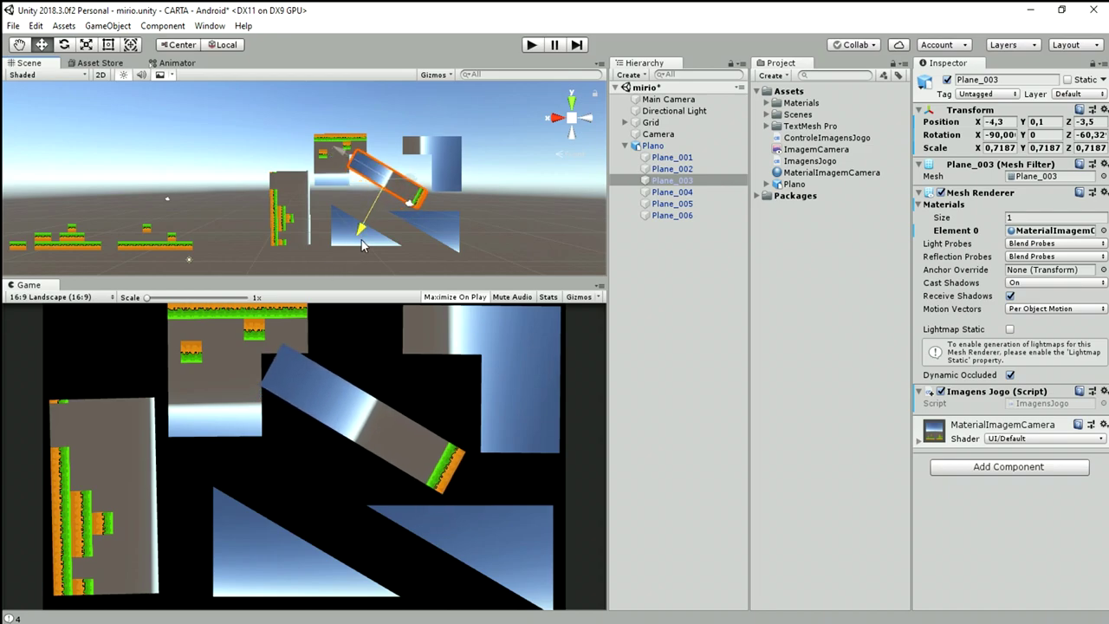
{"action": "left_click", "coordinate": [355, 169]}
{"action": "left_click_drag", "start_coordinate": [377, 170], "coordinate": [381, 167]}
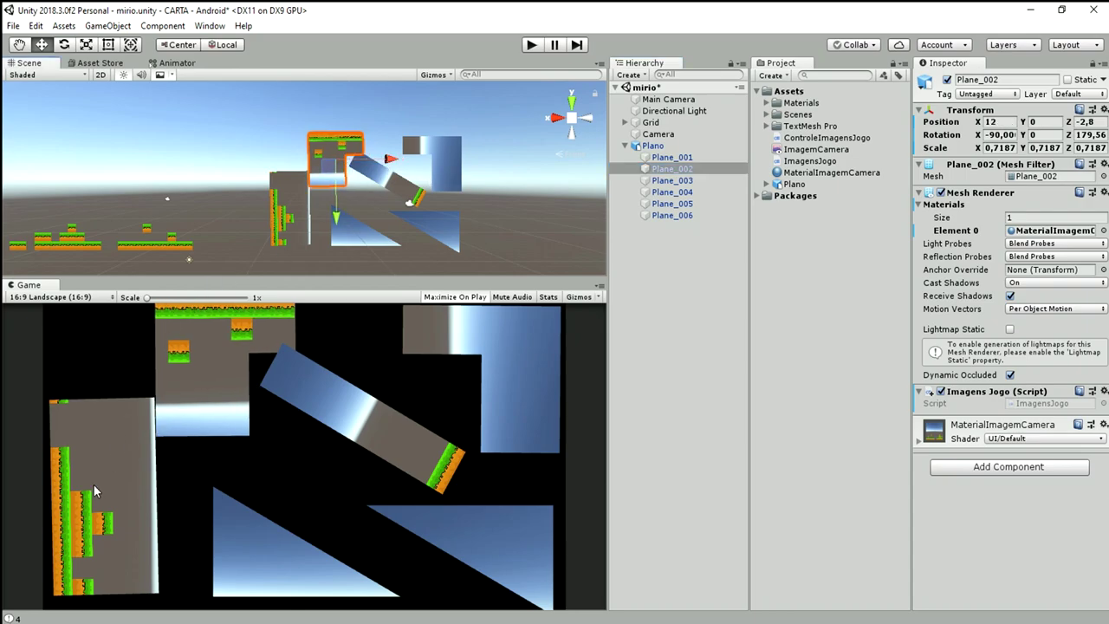
{"action": "left_click", "coordinate": [671, 156]}
{"action": "left_click", "coordinate": [676, 215], "text": "shift"}
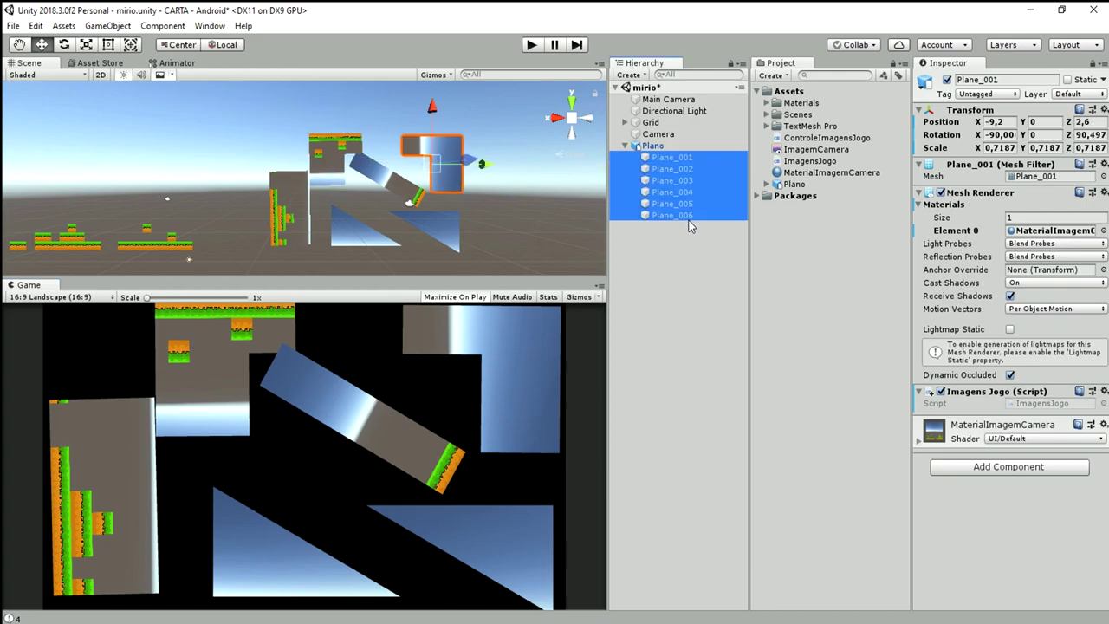
Scale all six selected image planes down together to about 0.661.
{"action": "left_click", "coordinate": [86, 45]}
{"action": "left_click_drag", "start_coordinate": [385, 197], "coordinate": [364, 196]}
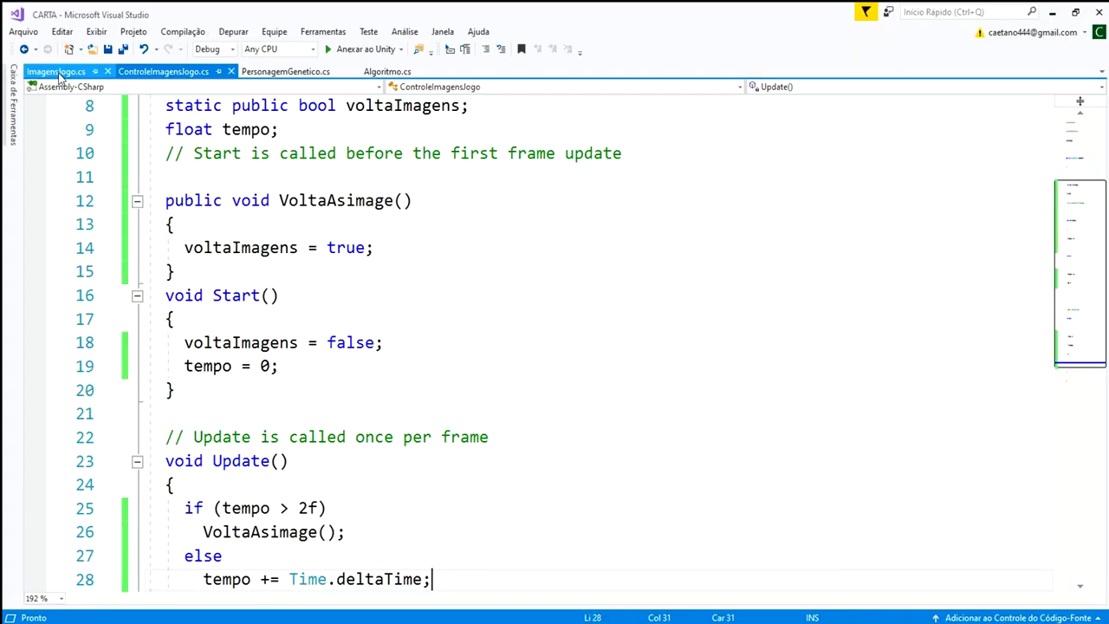
{"action": "left_click", "coordinate": [55, 71]}
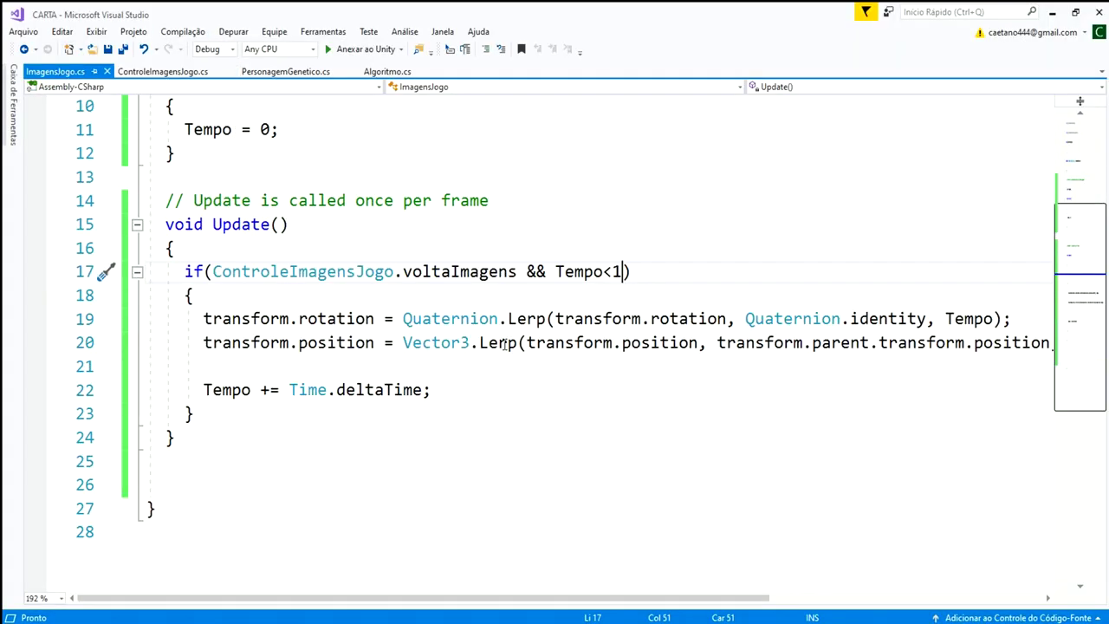
Duplicate the position Lerp line as line 21 and switch it to lossyScale.
{"action": "left_click", "coordinate": [203, 362]}
{"action": "key", "text": "shift+Up"}
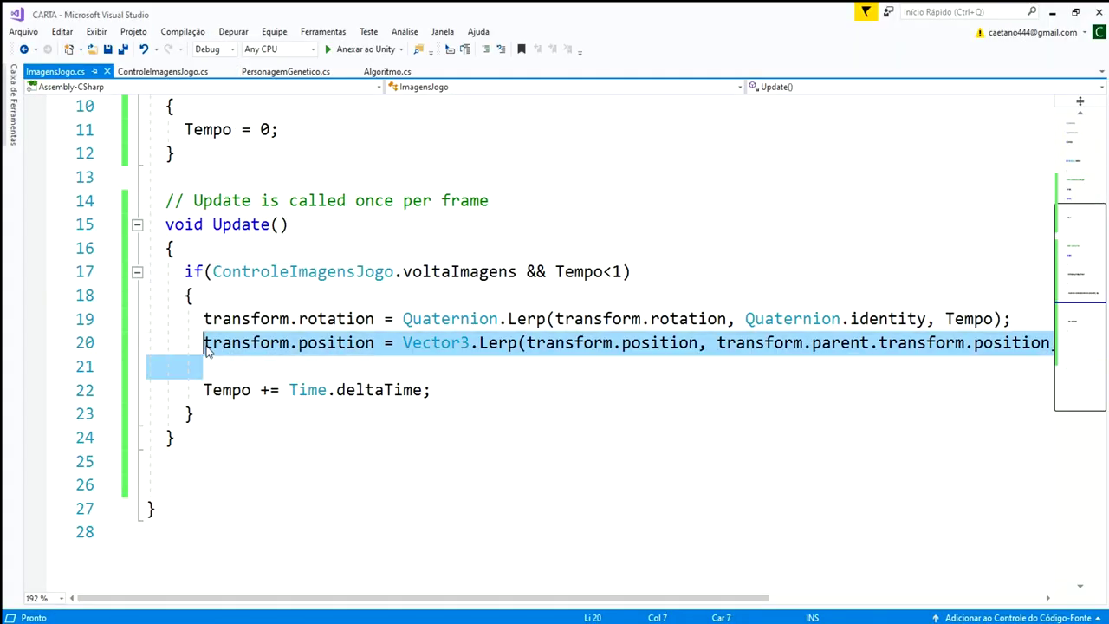
{"action": "key", "text": "ctrl+c"}
{"action": "left_click", "coordinate": [214, 362]}
{"action": "key", "text": "ctrl+v"}
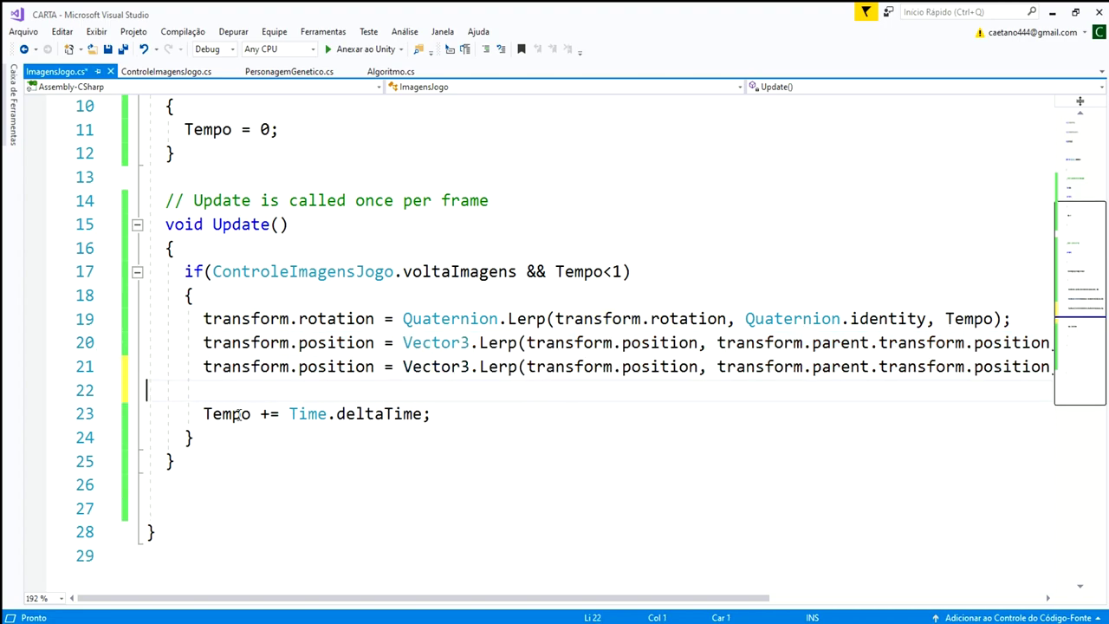
{"action": "double_click", "coordinate": [338, 369]}
{"action": "key", "text": "BackSpace"}
{"action": "key", "text": "BackSpace"}
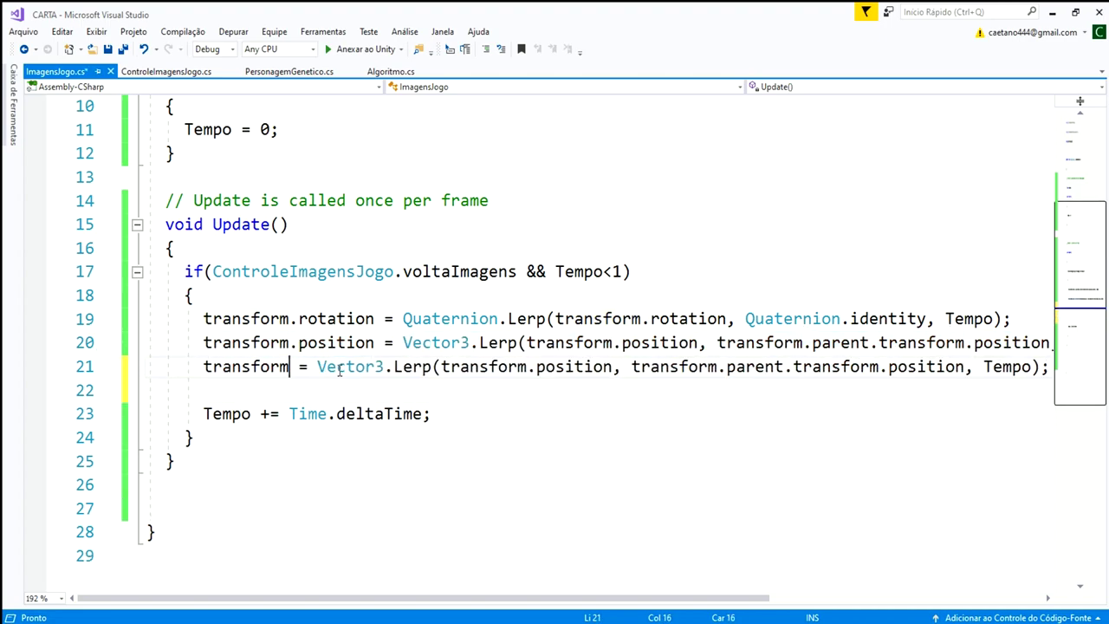
{"action": "type", "text": ".loo"}
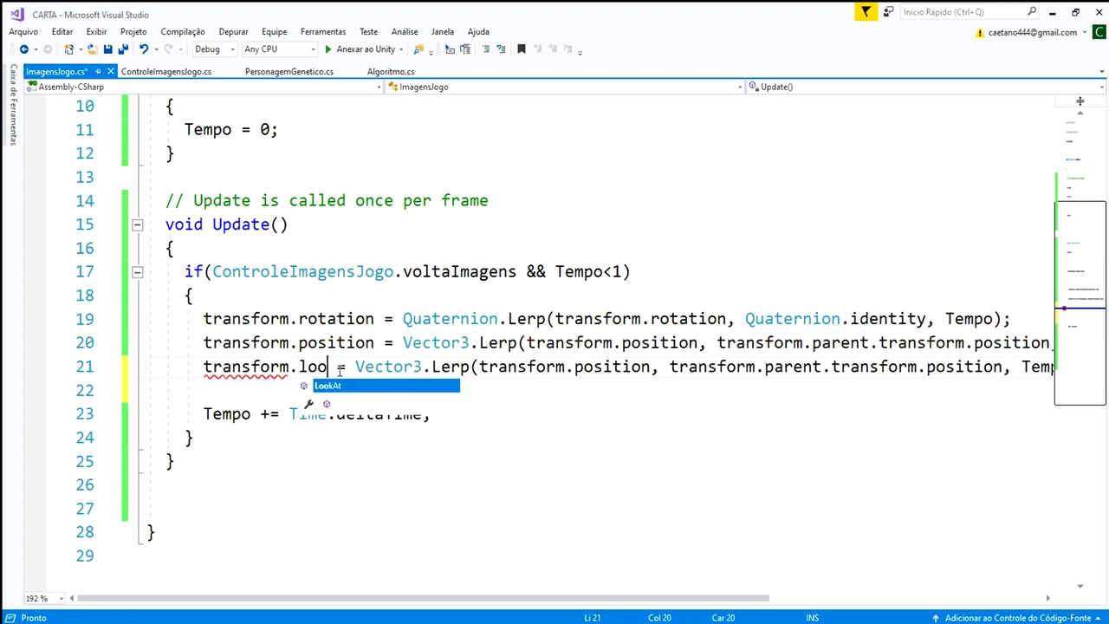
{"action": "key", "text": "BackSpace"}
{"action": "type", "text": "ss"}
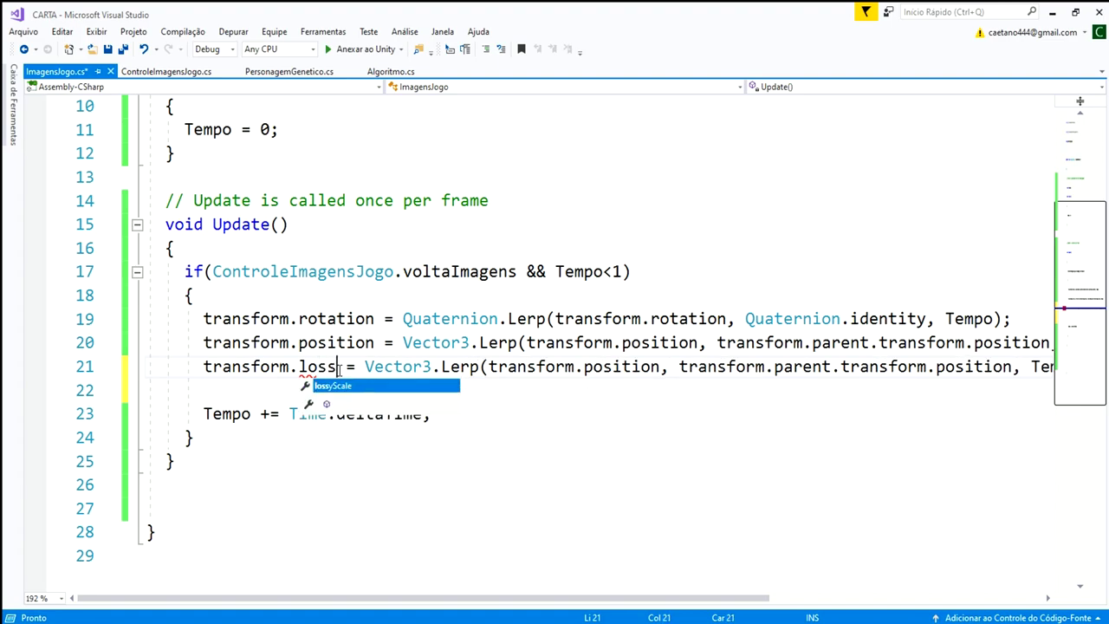
{"action": "key", "text": "Tab"}
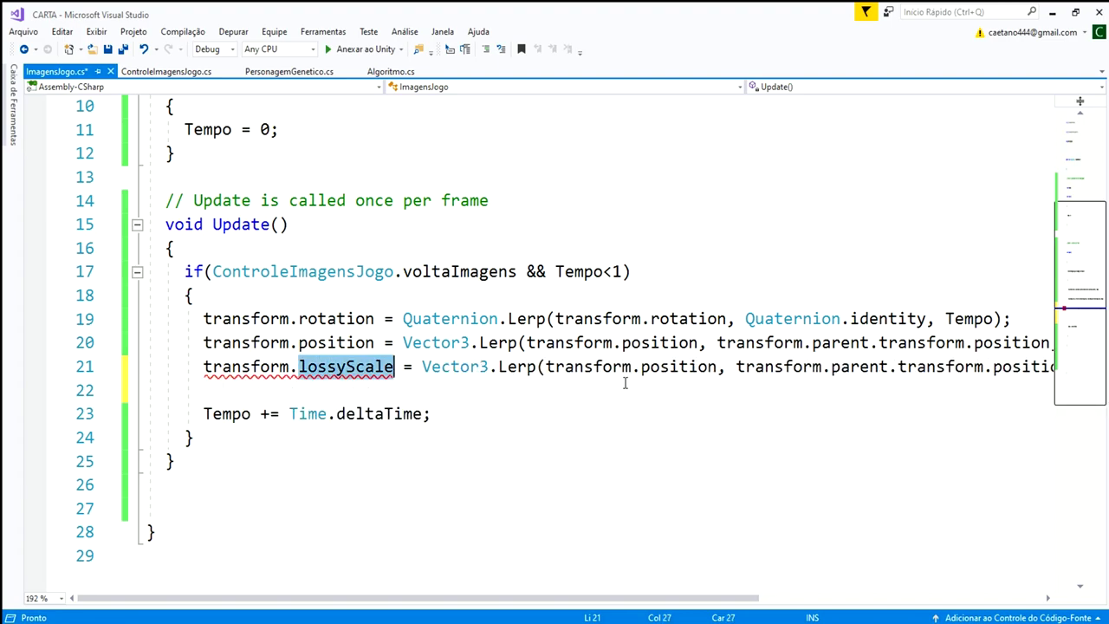
{"action": "double_click", "coordinate": [680, 367]}
{"action": "key", "text": "ctrl+v"}
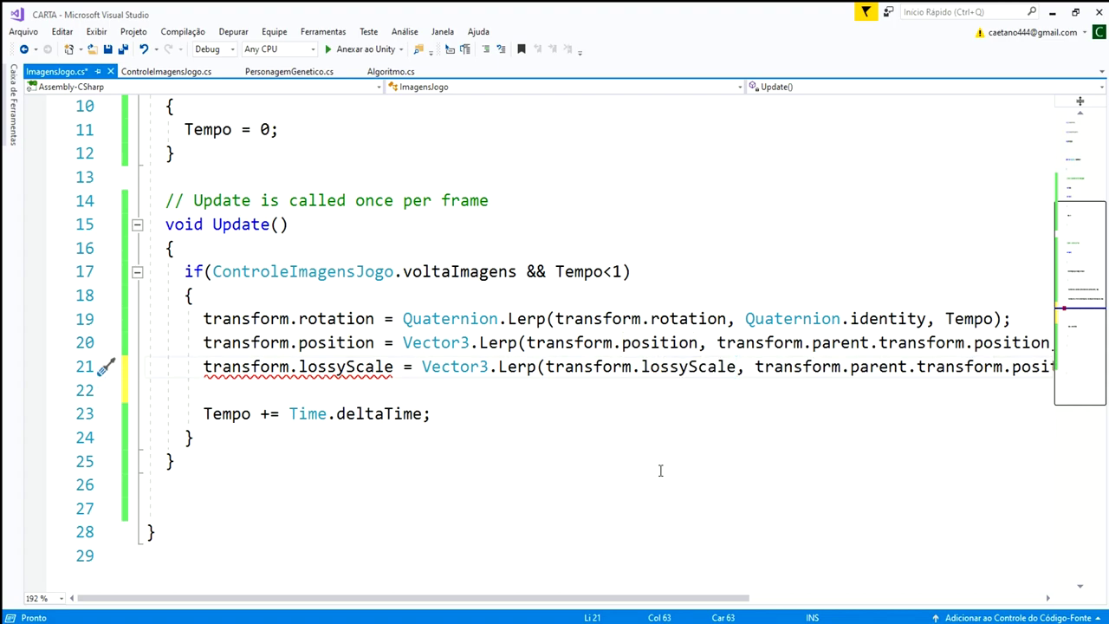
{"action": "left_click", "coordinate": [392, 367]}
{"action": "type", "text": "."}
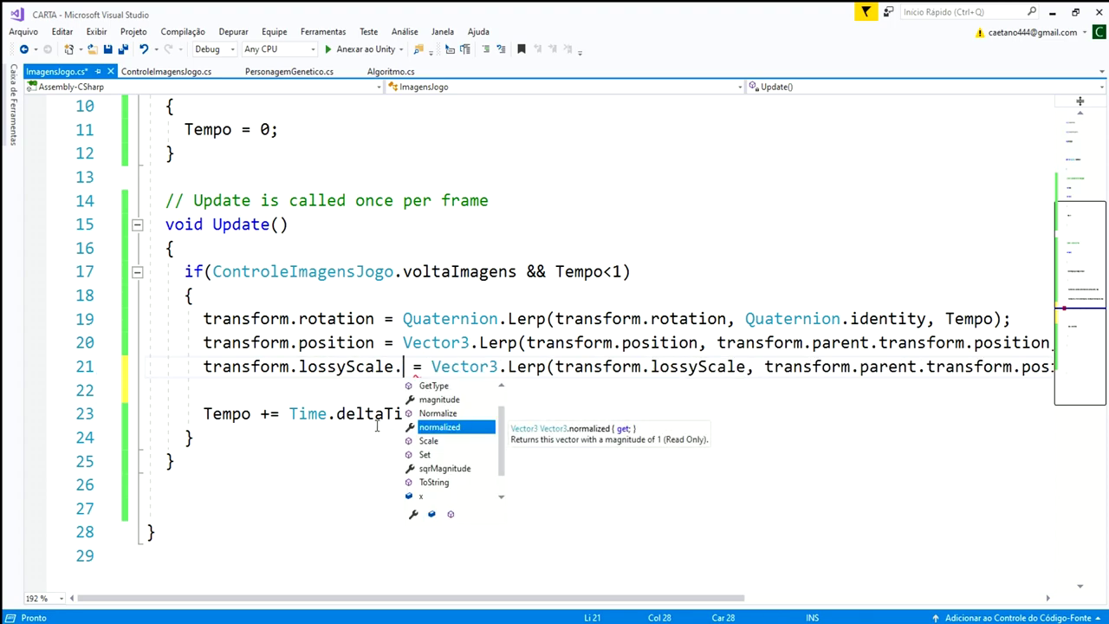
{"action": "key", "text": "BackSpace"}
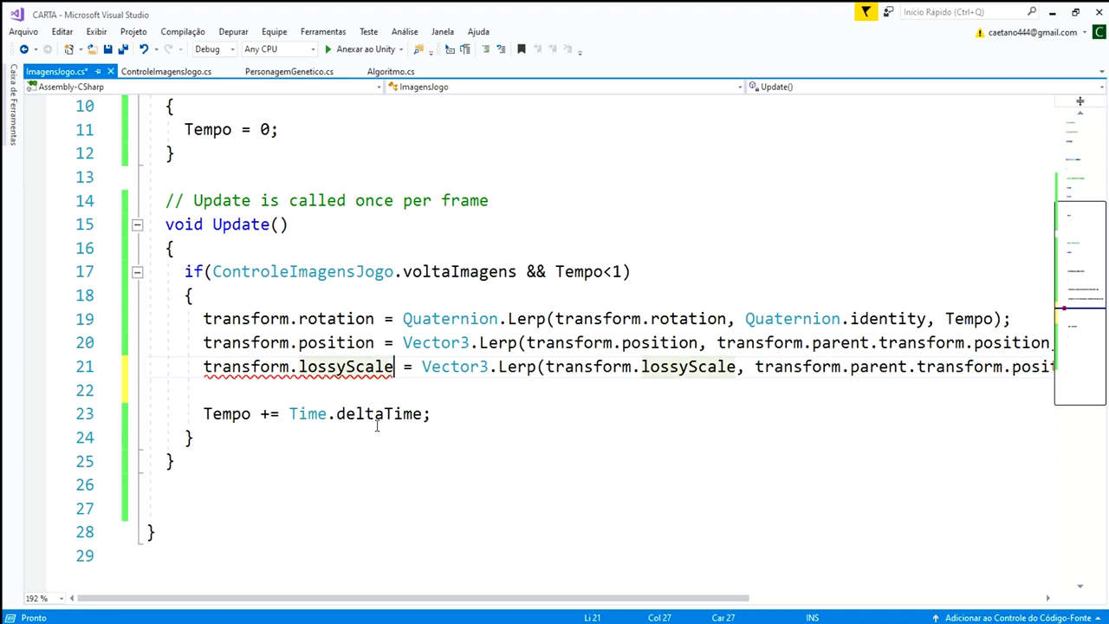
Make line 21 assign and lerp from transform.localScale instead of lossyScale.
{"action": "triple_click", "coordinate": [322, 381]}
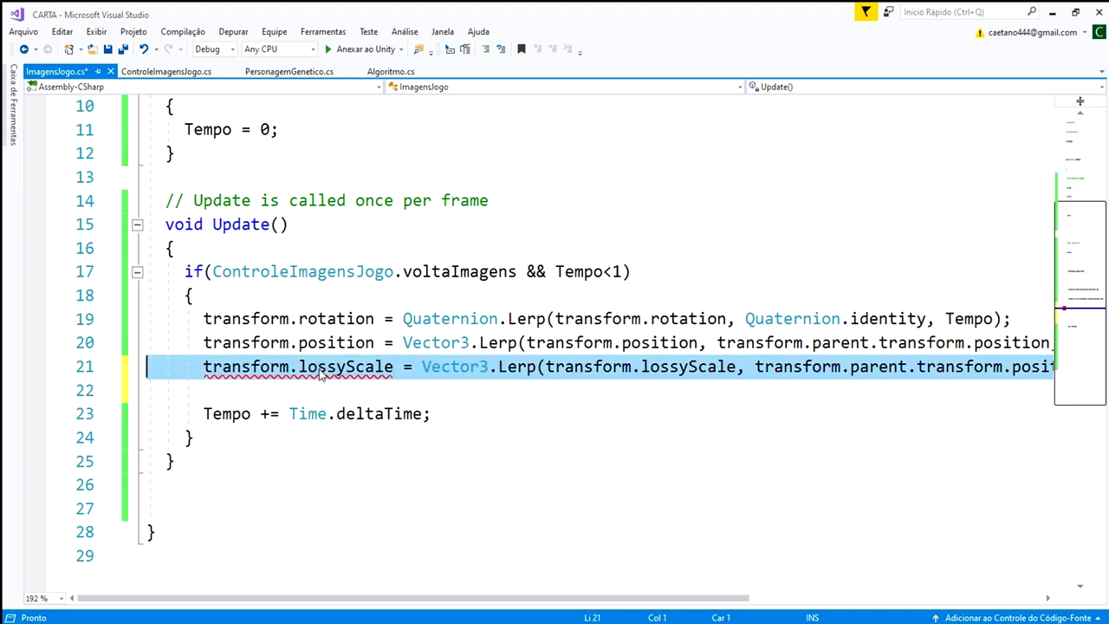
{"action": "double_click", "coordinate": [321, 374]}
{"action": "triple_click", "coordinate": [321, 374]}
{"action": "double_click", "coordinate": [322, 374]}
{"action": "triple_click", "coordinate": [323, 375]}
{"action": "double_click", "coordinate": [323, 375]}
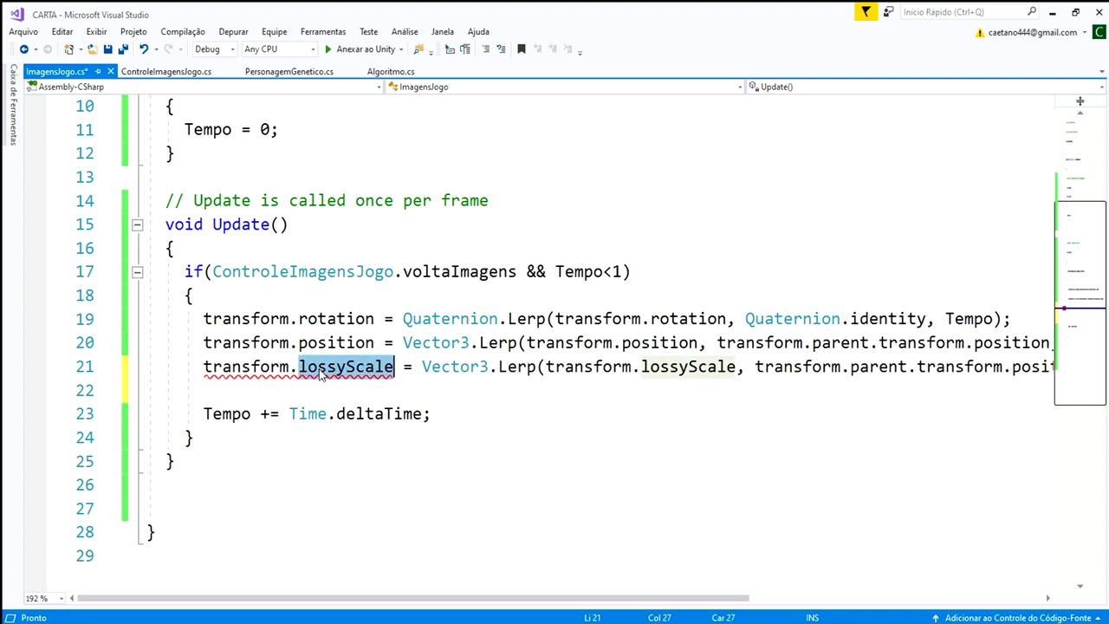
{"action": "key", "text": "BackSpace"}
{"action": "key", "text": "BackSpace"}
{"action": "type", "text": ".lo"}
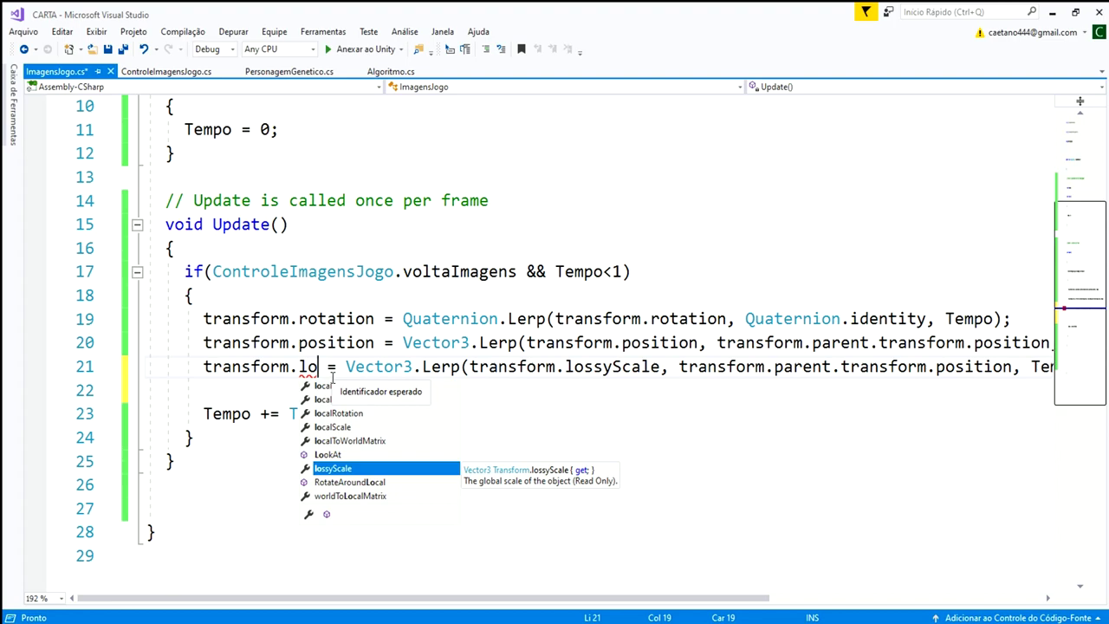
{"action": "type", "text": "ca"}
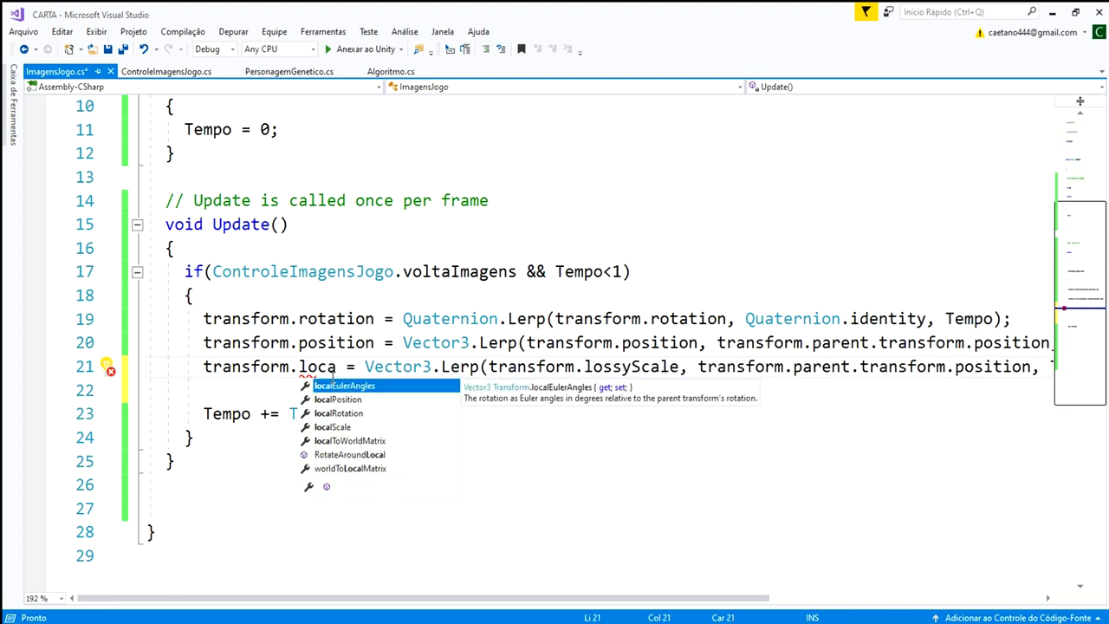
{"action": "key", "text": "Down"}
{"action": "key", "text": "Down"}
{"action": "key", "text": "Down"}
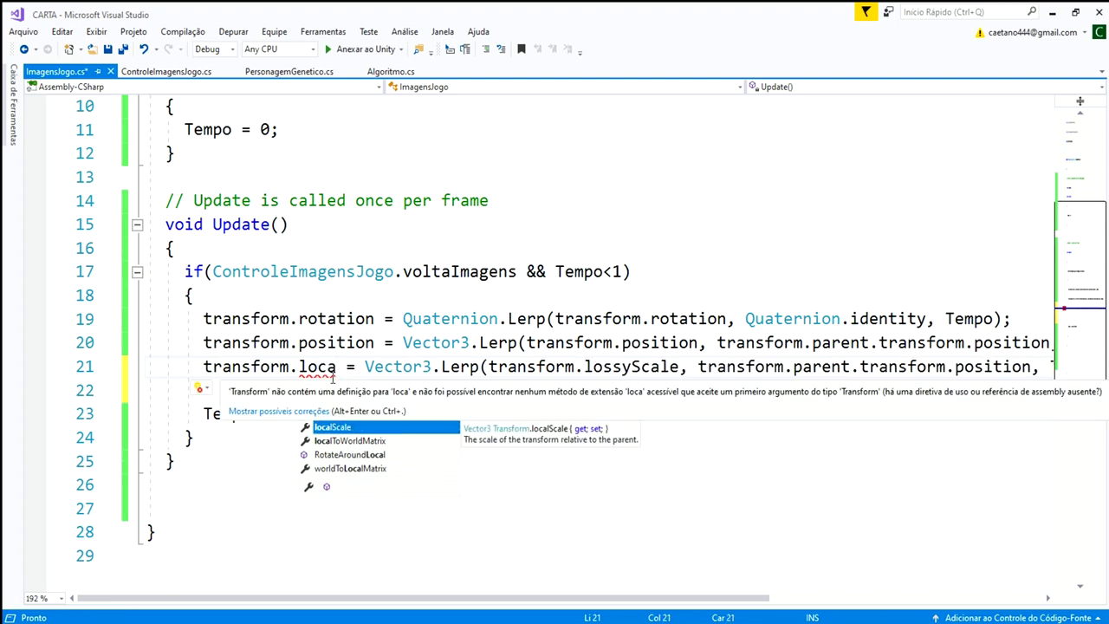
{"action": "key", "text": "Tab"}
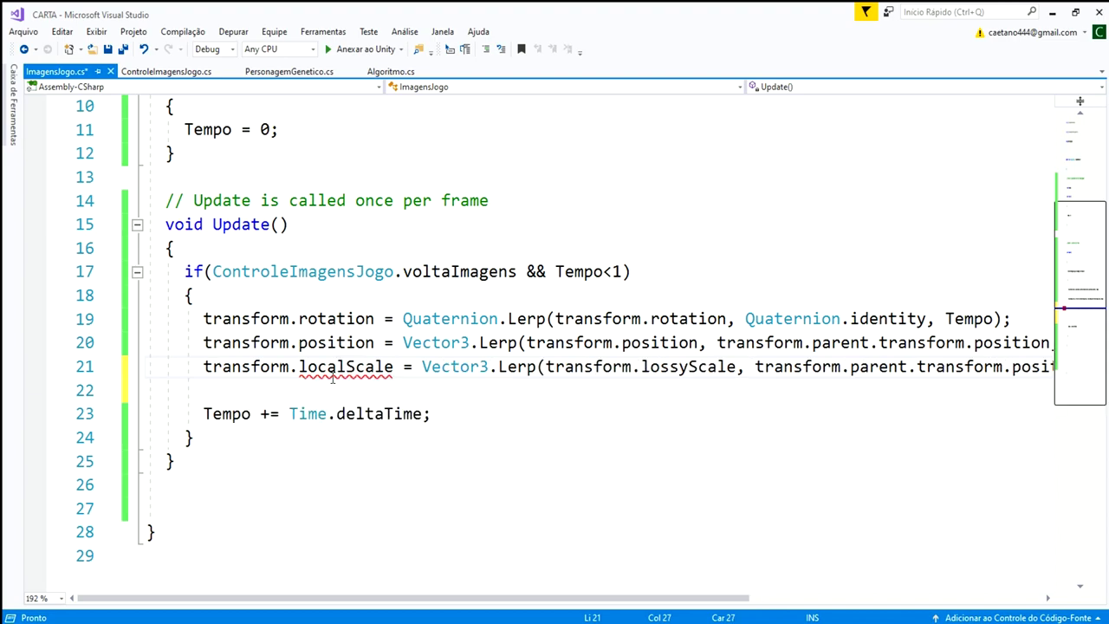
{"action": "double_click", "coordinate": [340, 371]}
{"action": "key", "text": "ctrl+c"}
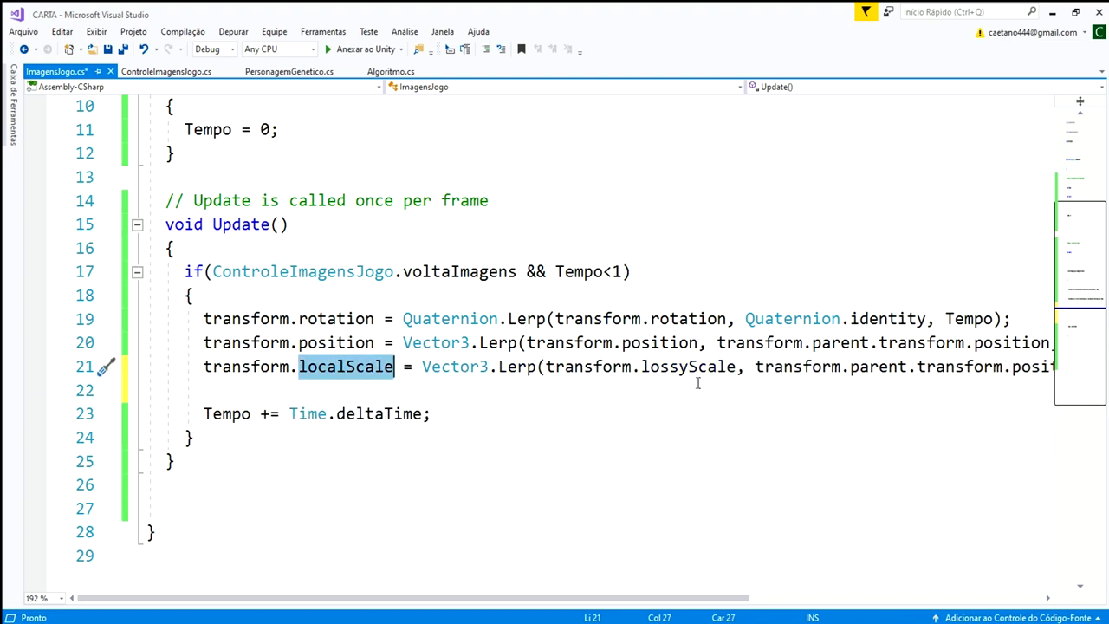
{"action": "double_click", "coordinate": [689, 367]}
{"action": "key", "text": "ctrl+v"}
Replace the parent position Lerp target with Vector3.one and save ImagensJogo.cs.
{"action": "left_click_drag", "start_coordinate": [733, 598], "coordinate": [859, 598]}
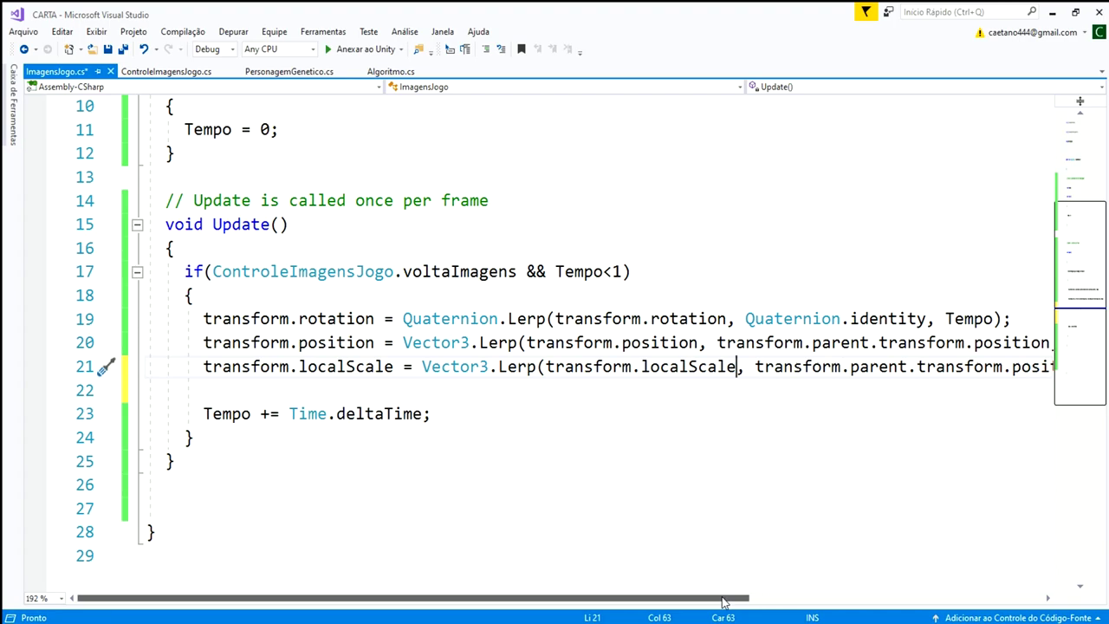
{"action": "scroll", "coordinate": [832, 377], "scroll_direction": "left", "scroll_amount": 2}
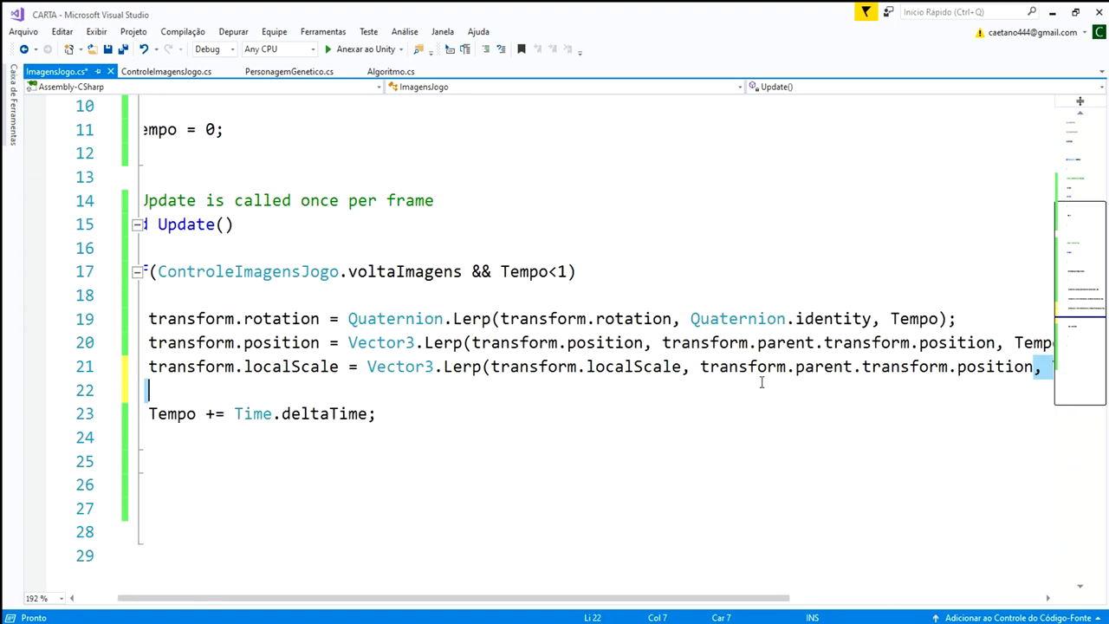
{"action": "left_click_drag", "start_coordinate": [1038, 367], "coordinate": [700, 367]}
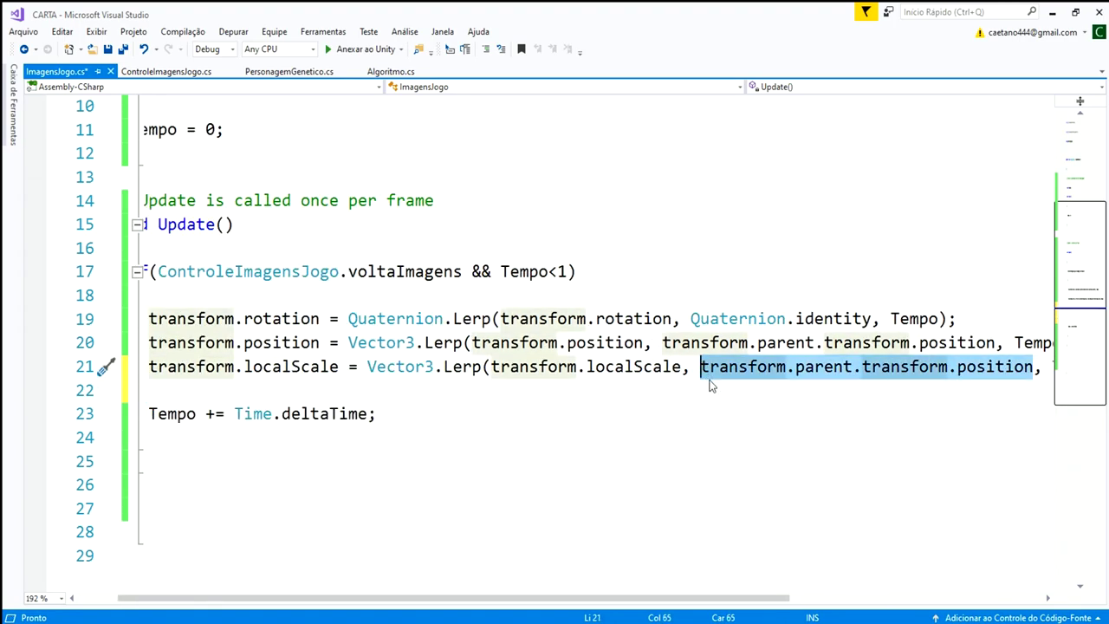
{"action": "key", "text": "BackSpace"}
{"action": "type", "text": "V"}
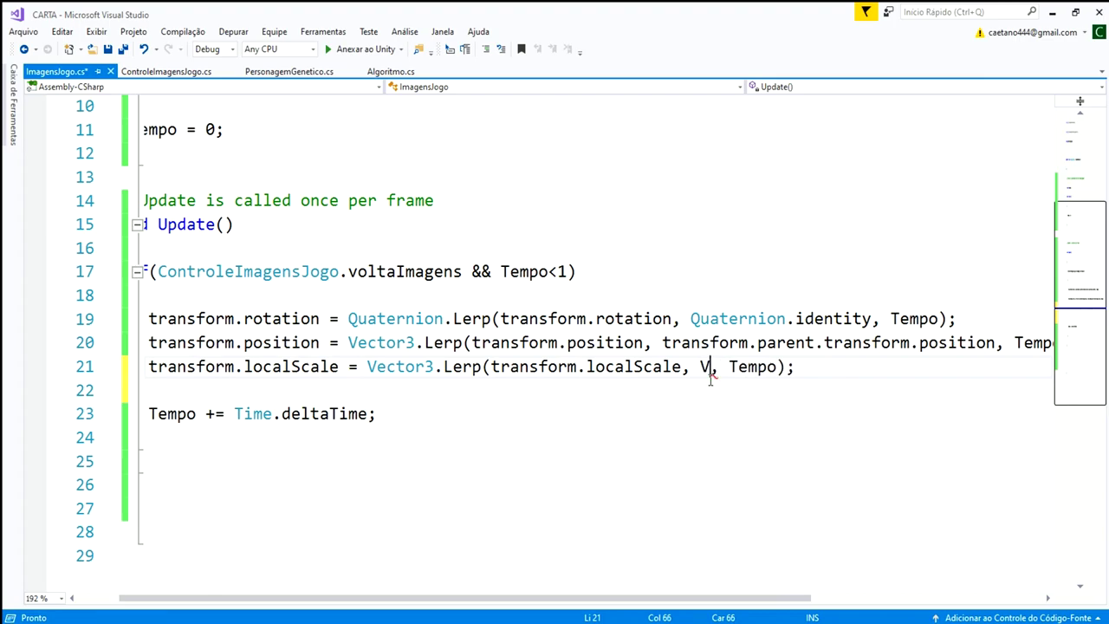
{"action": "type", "text": "ec"}
{"action": "key", "text": "Escape"}
{"action": "type", "text": "tor3."}
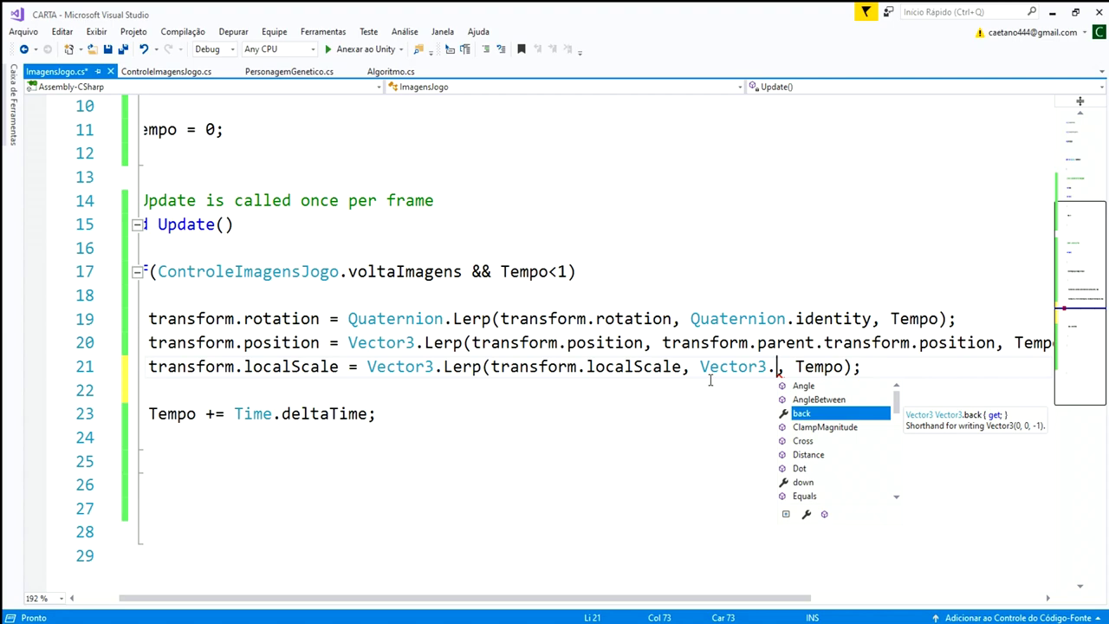
{"action": "type", "text": "onu"}
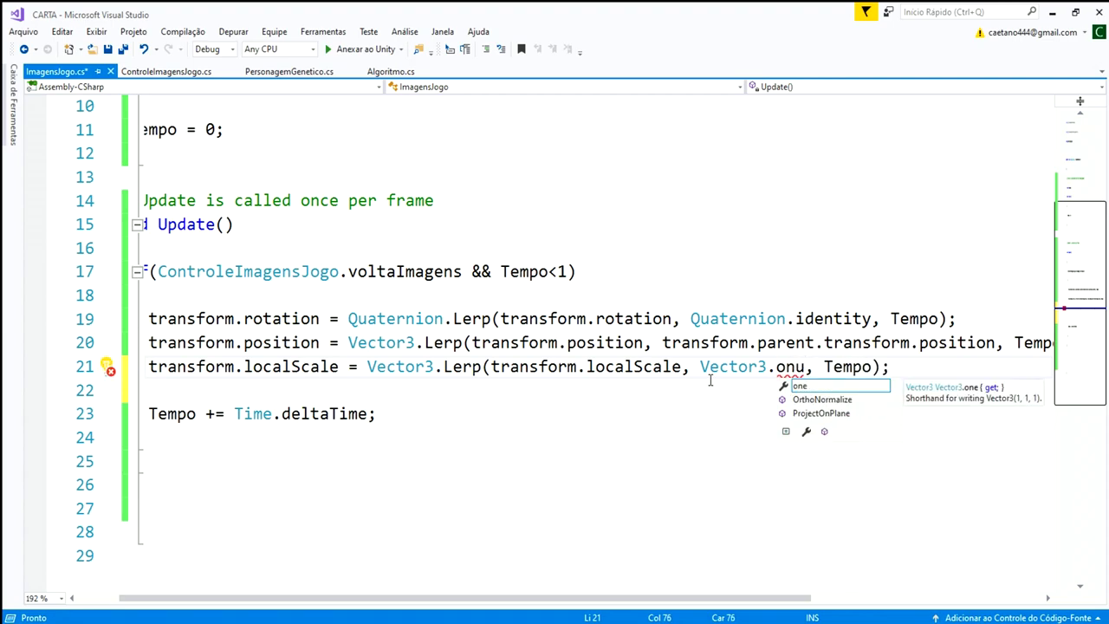
{"action": "key", "text": "Tab"}
{"action": "key", "text": "ctrl+s"}
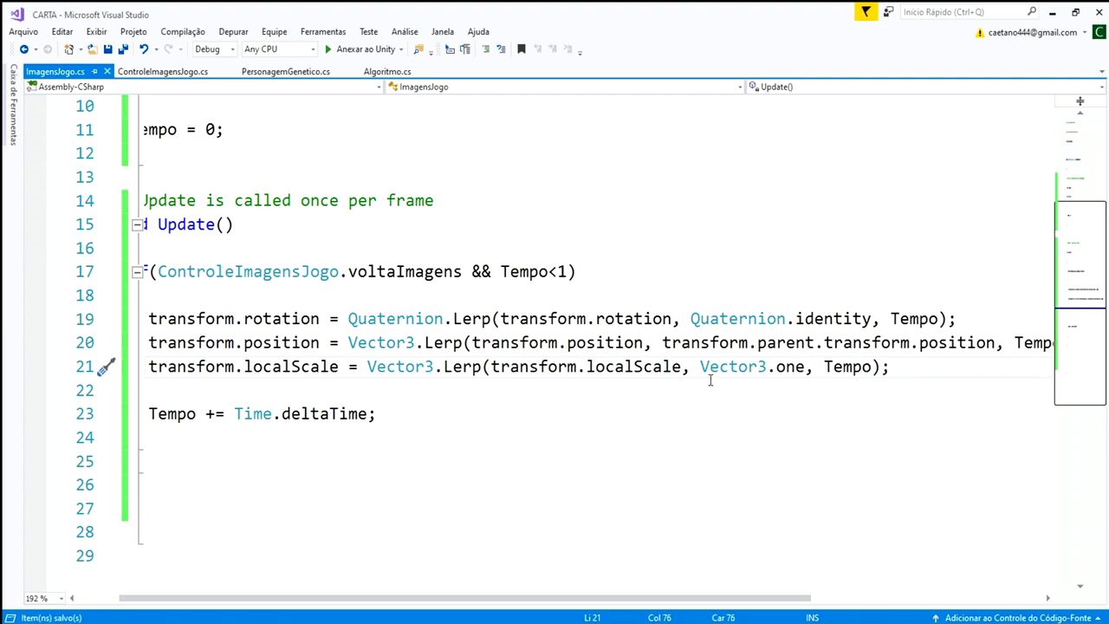
{"action": "key", "text": "alt+Tab"}
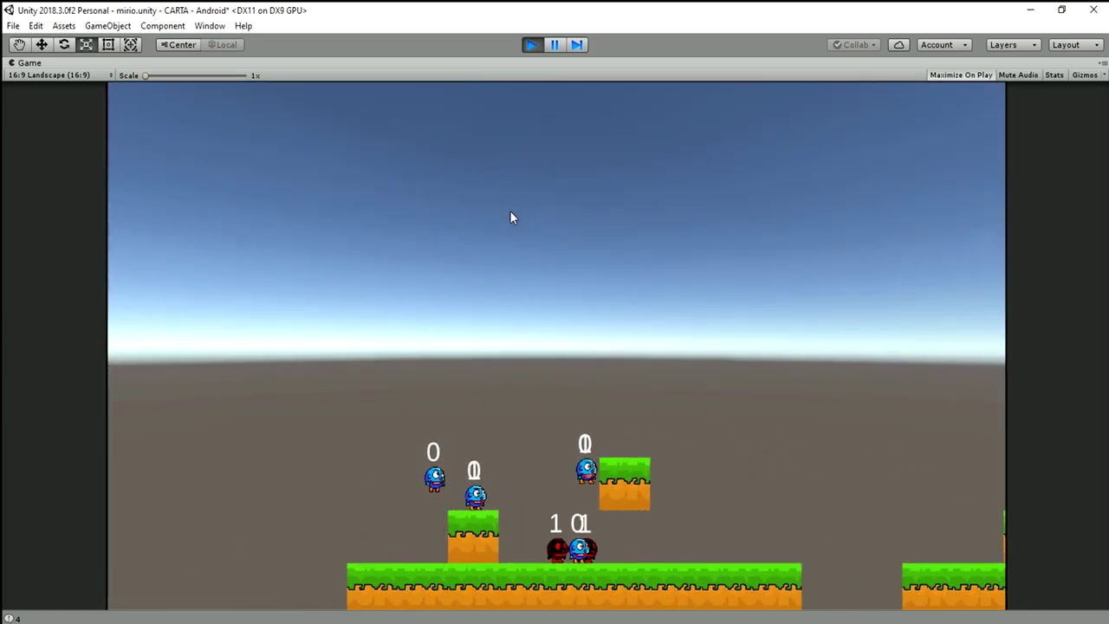
Stop Play mode and run the scene again to test the localScale lerp.
{"action": "left_click", "coordinate": [531, 43]}
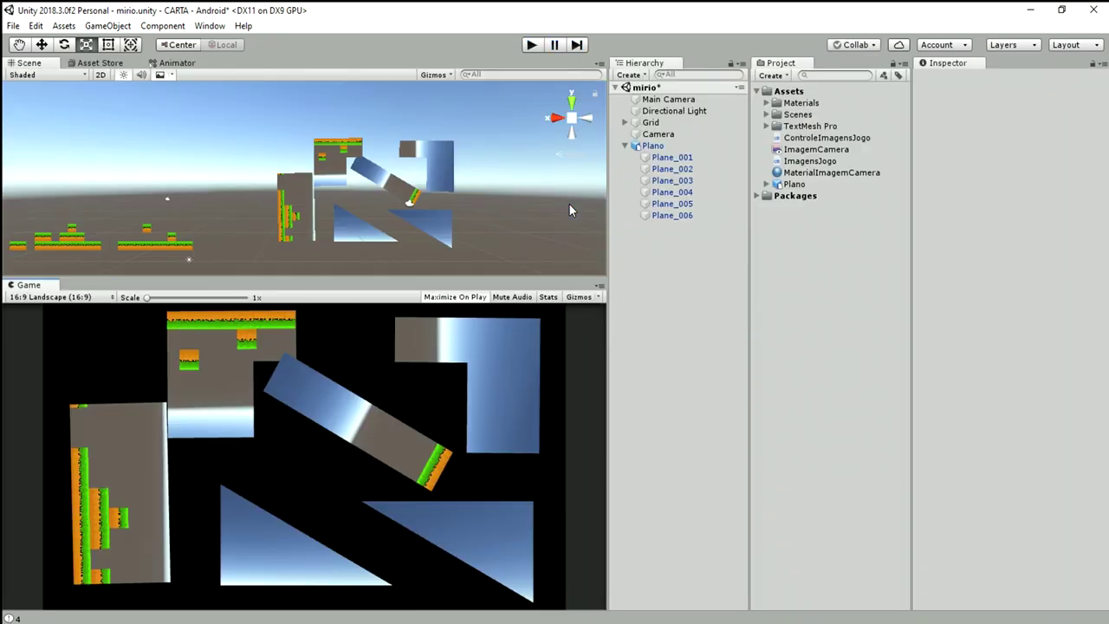
{"action": "left_click", "coordinate": [532, 45]}
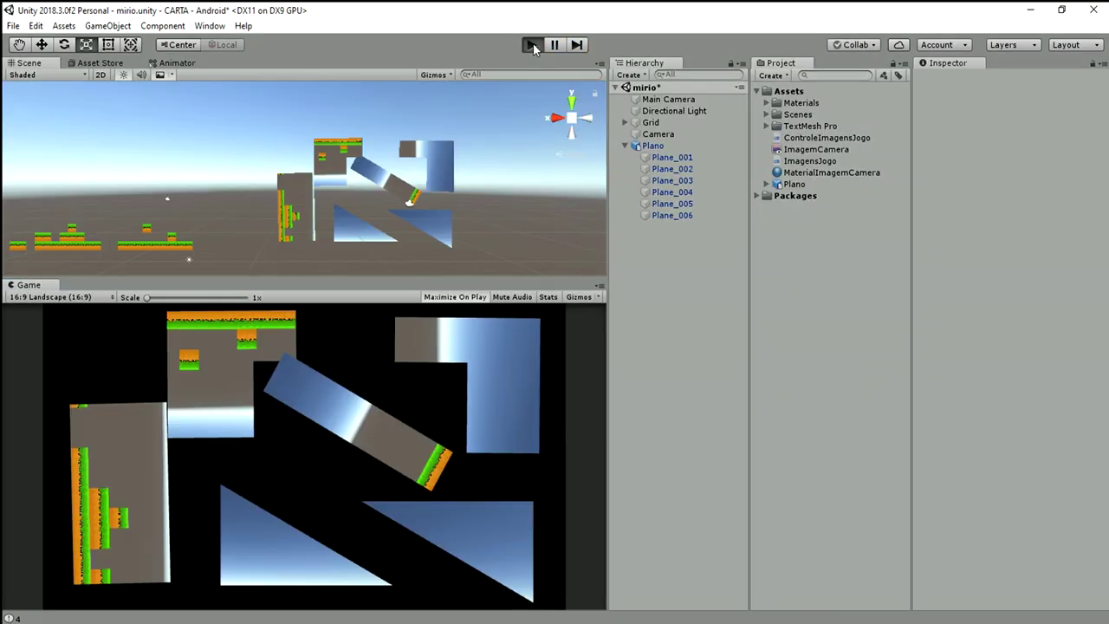